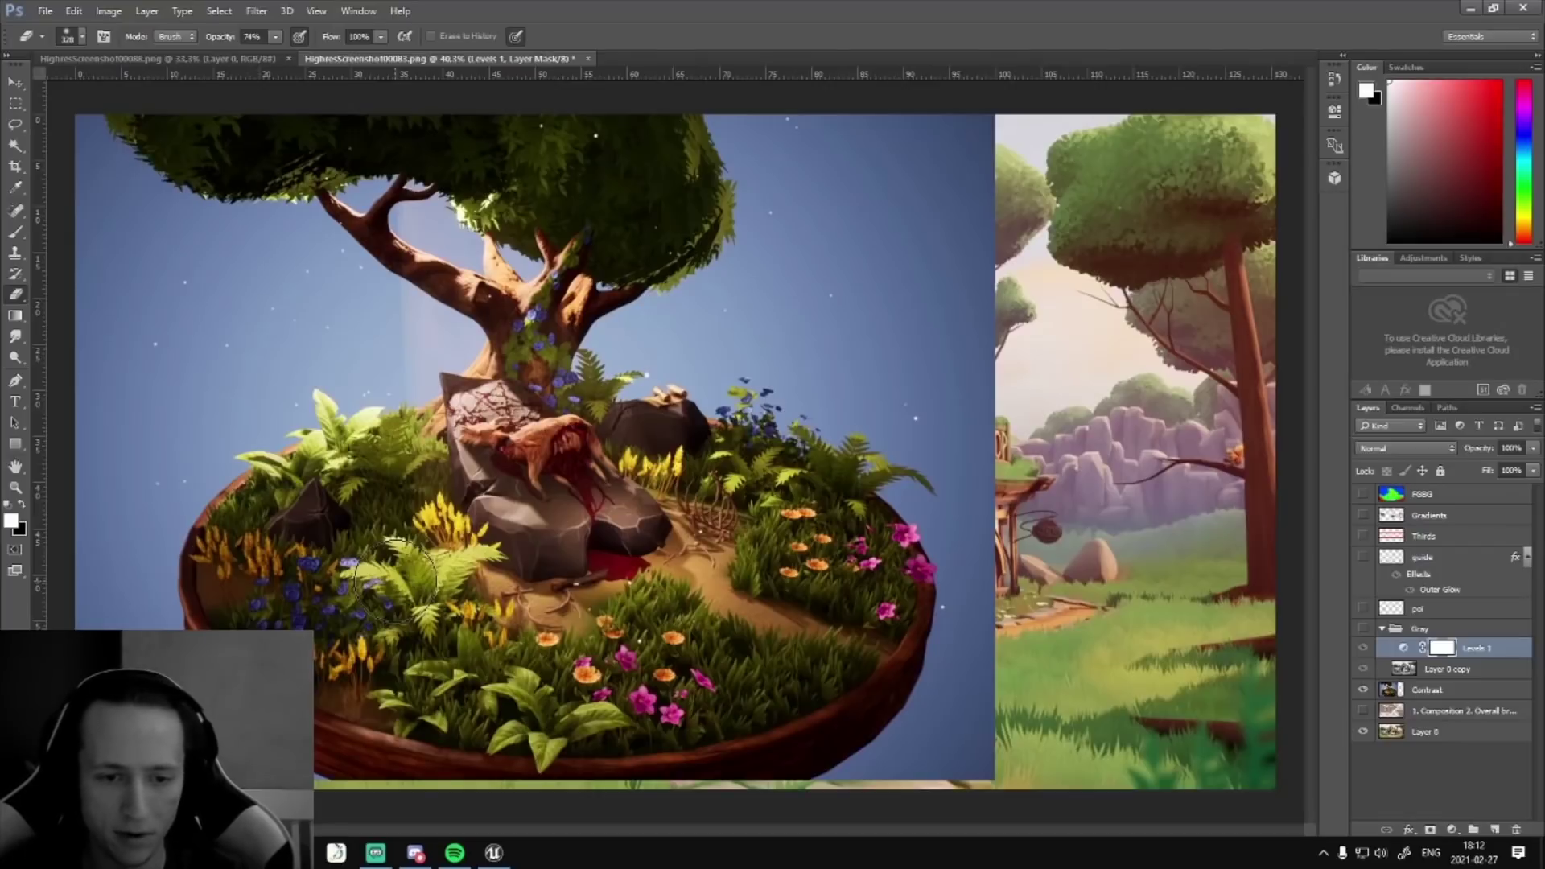
- Undo the stray eraser mark on the Levels mask, then switch layer visibility from Contrast to the Gray group
{"action": "left_click", "coordinate": [506, 432]}
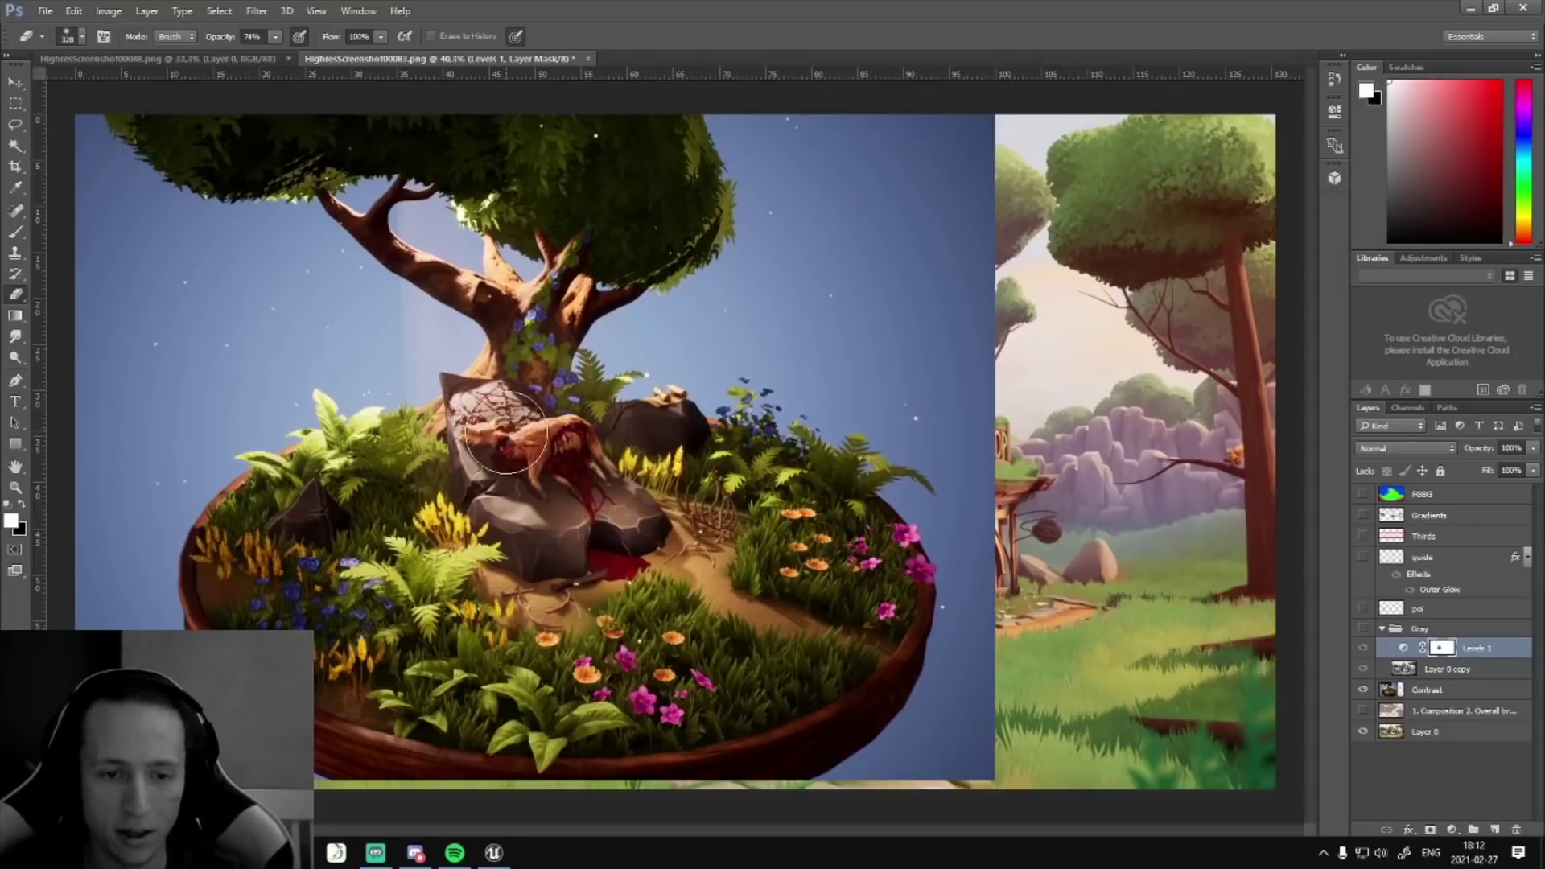
{"action": "key", "text": "ctrl+z"}
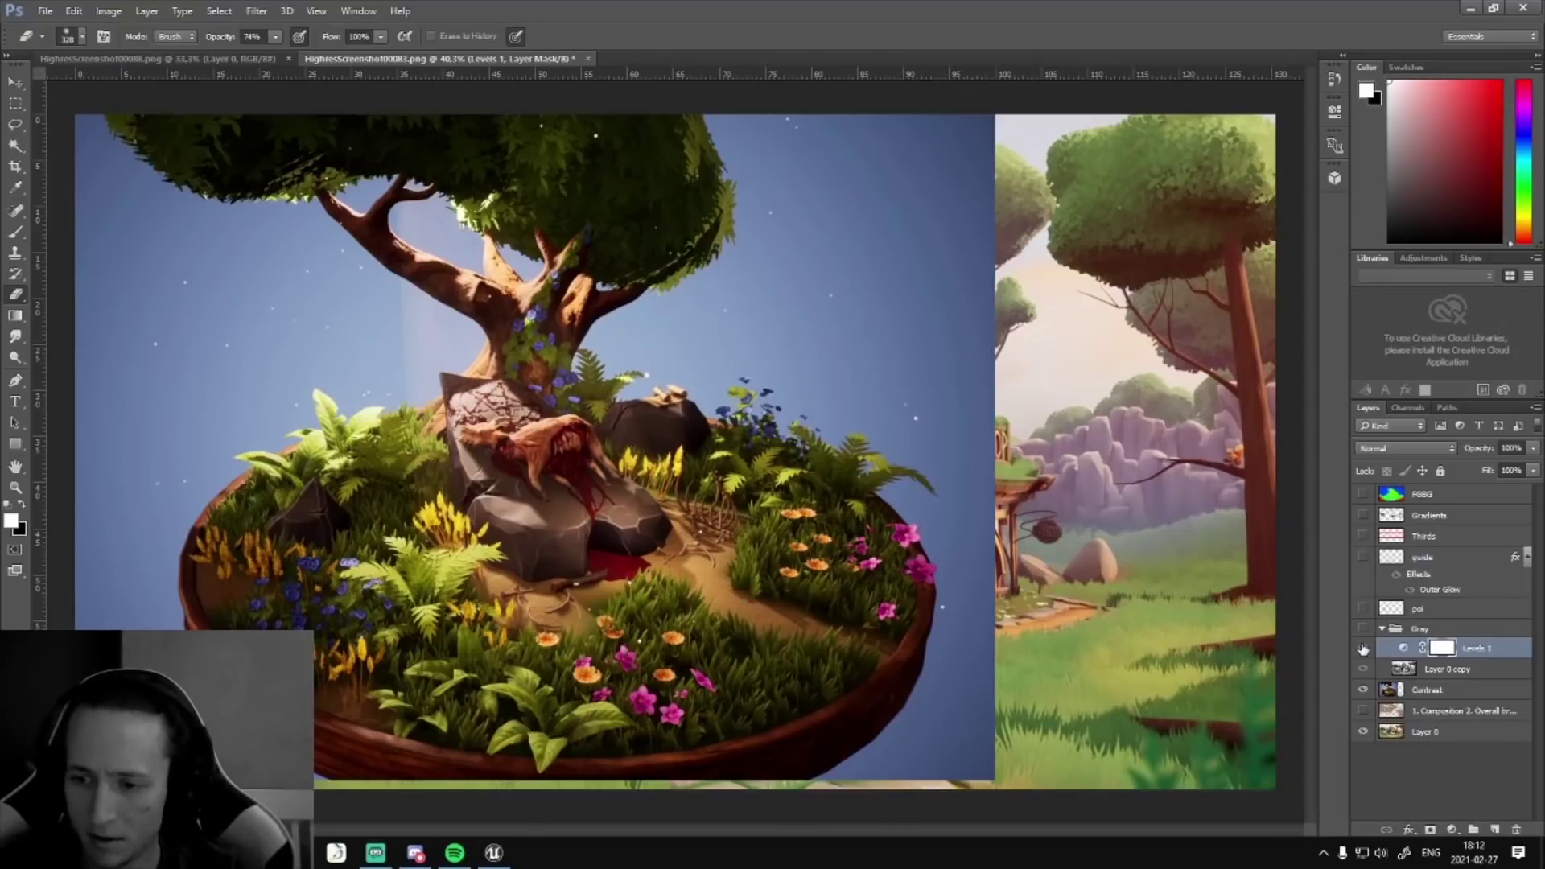
{"action": "left_click", "coordinate": [1363, 691]}
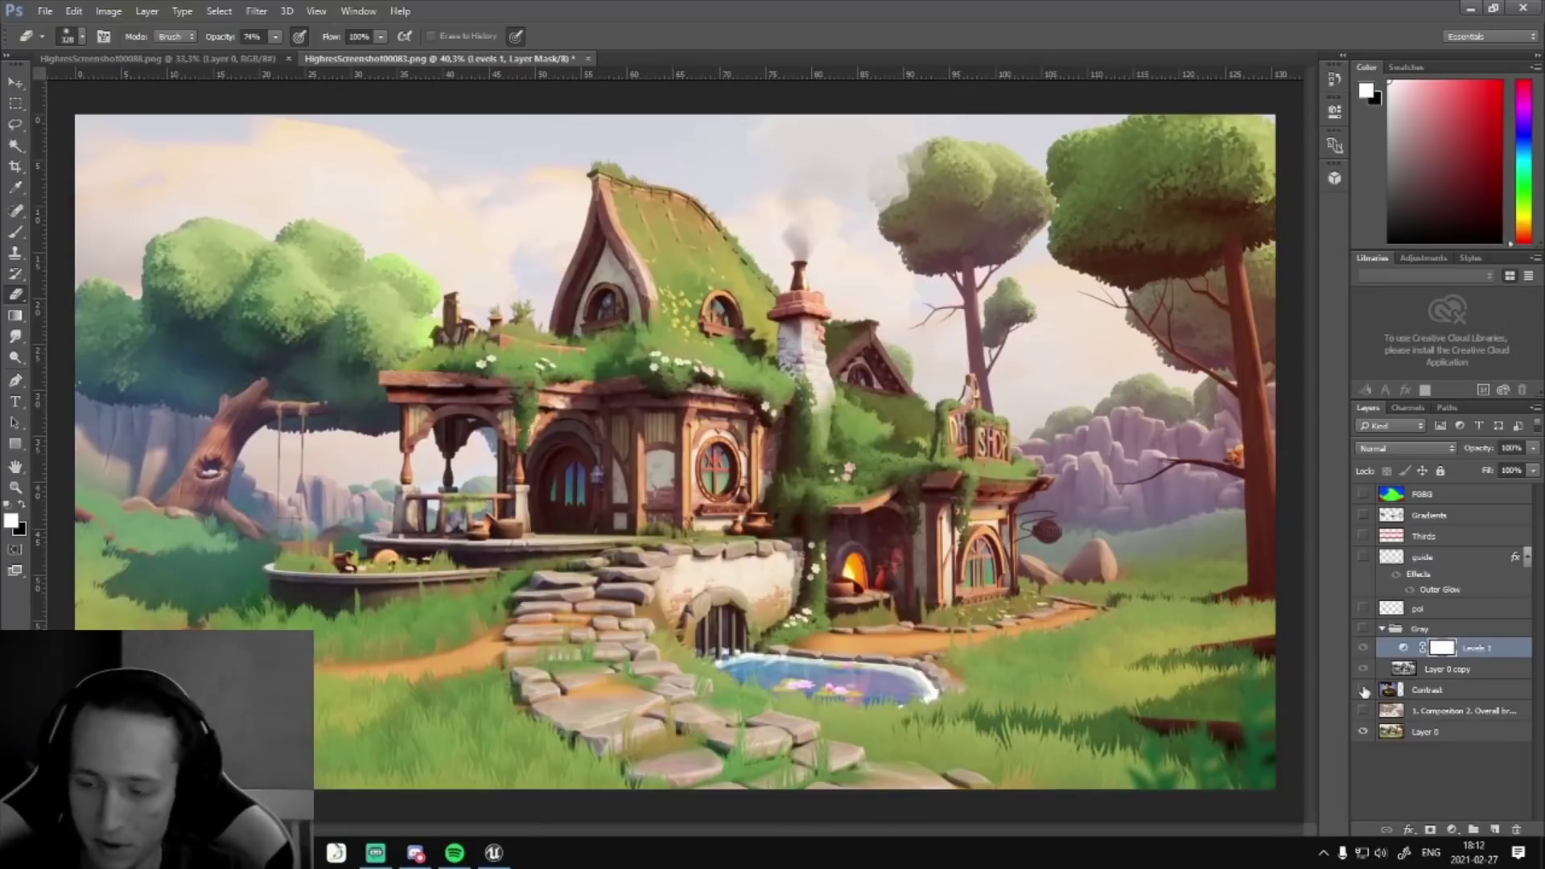
{"action": "left_click", "coordinate": [1363, 629]}
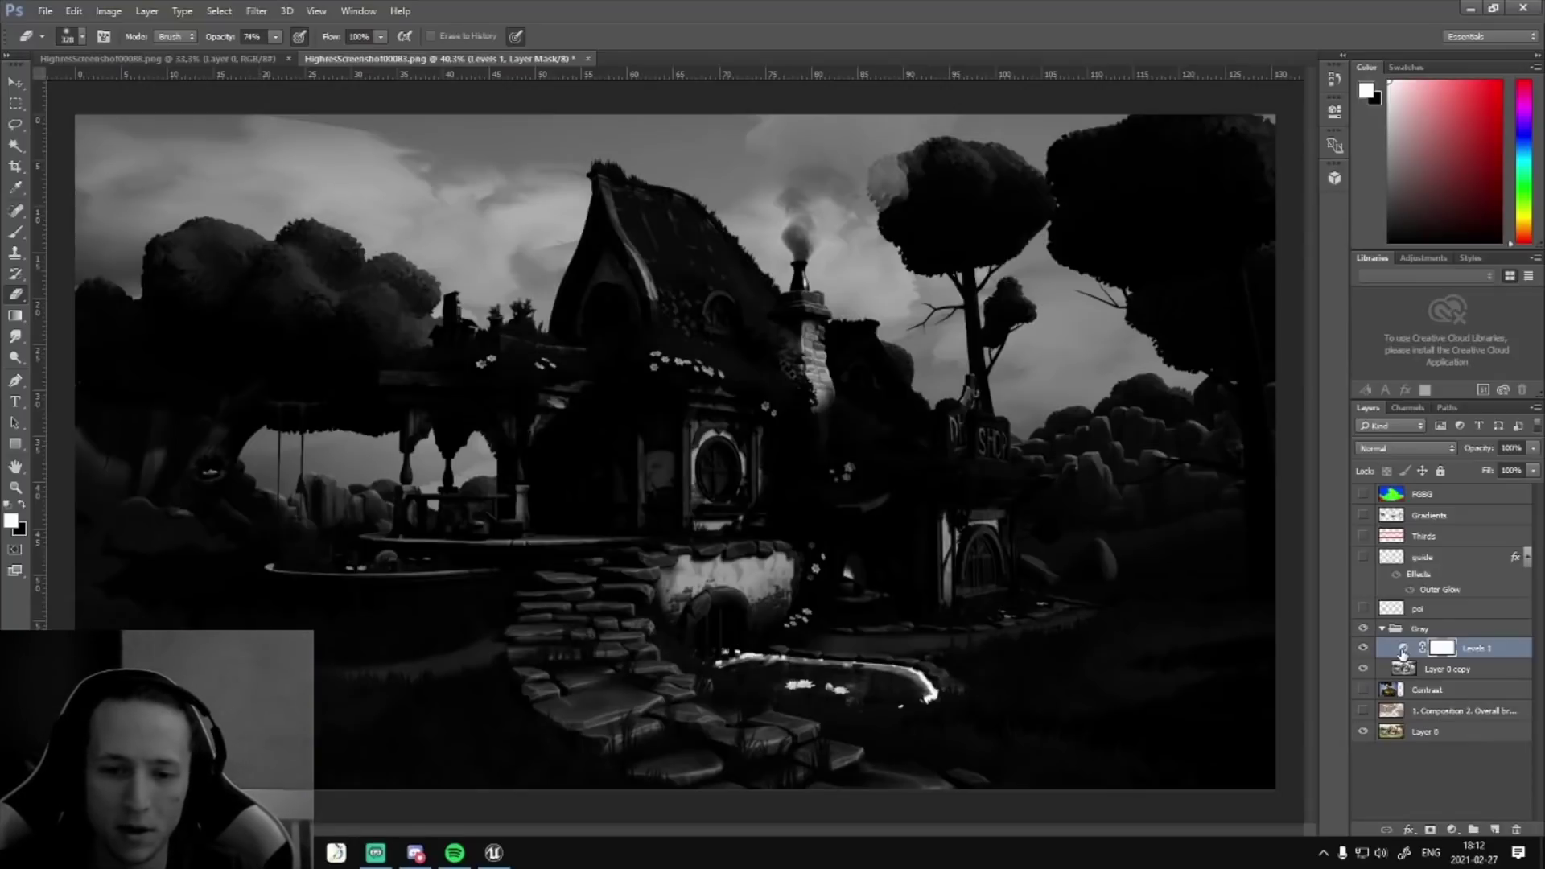
- Set the midtone input of the Levels adjustment to 0.40 and hide the Gray group to return to the colour image
{"action": "double_click", "coordinate": [1403, 647]}
{"action": "mouse_move", "coordinate": [1273, 263]}
{"action": "left_mouse_down"}
{"action": "mouse_move", "coordinate": [1204, 266]}
{"action": "mouse_move", "coordinate": [1294, 261]}
{"action": "mouse_move", "coordinate": [1280, 259]}
{"action": "mouse_move", "coordinate": [1291, 244]}
{"action": "left_mouse_up"}
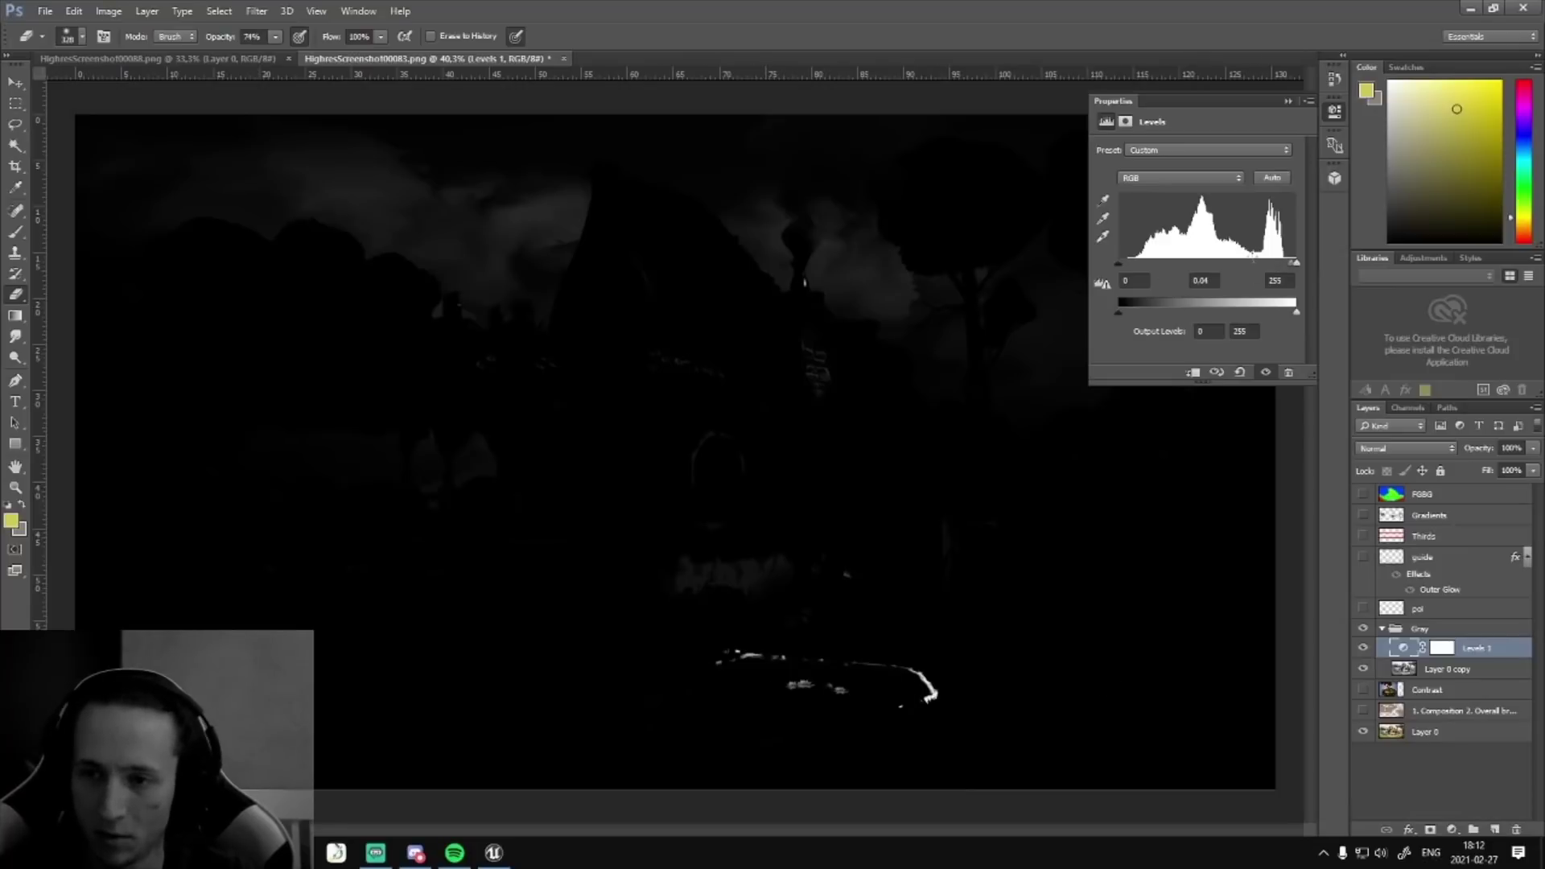
{"action": "left_click_drag", "start_coordinate": [1290, 267], "coordinate": [1255, 283]}
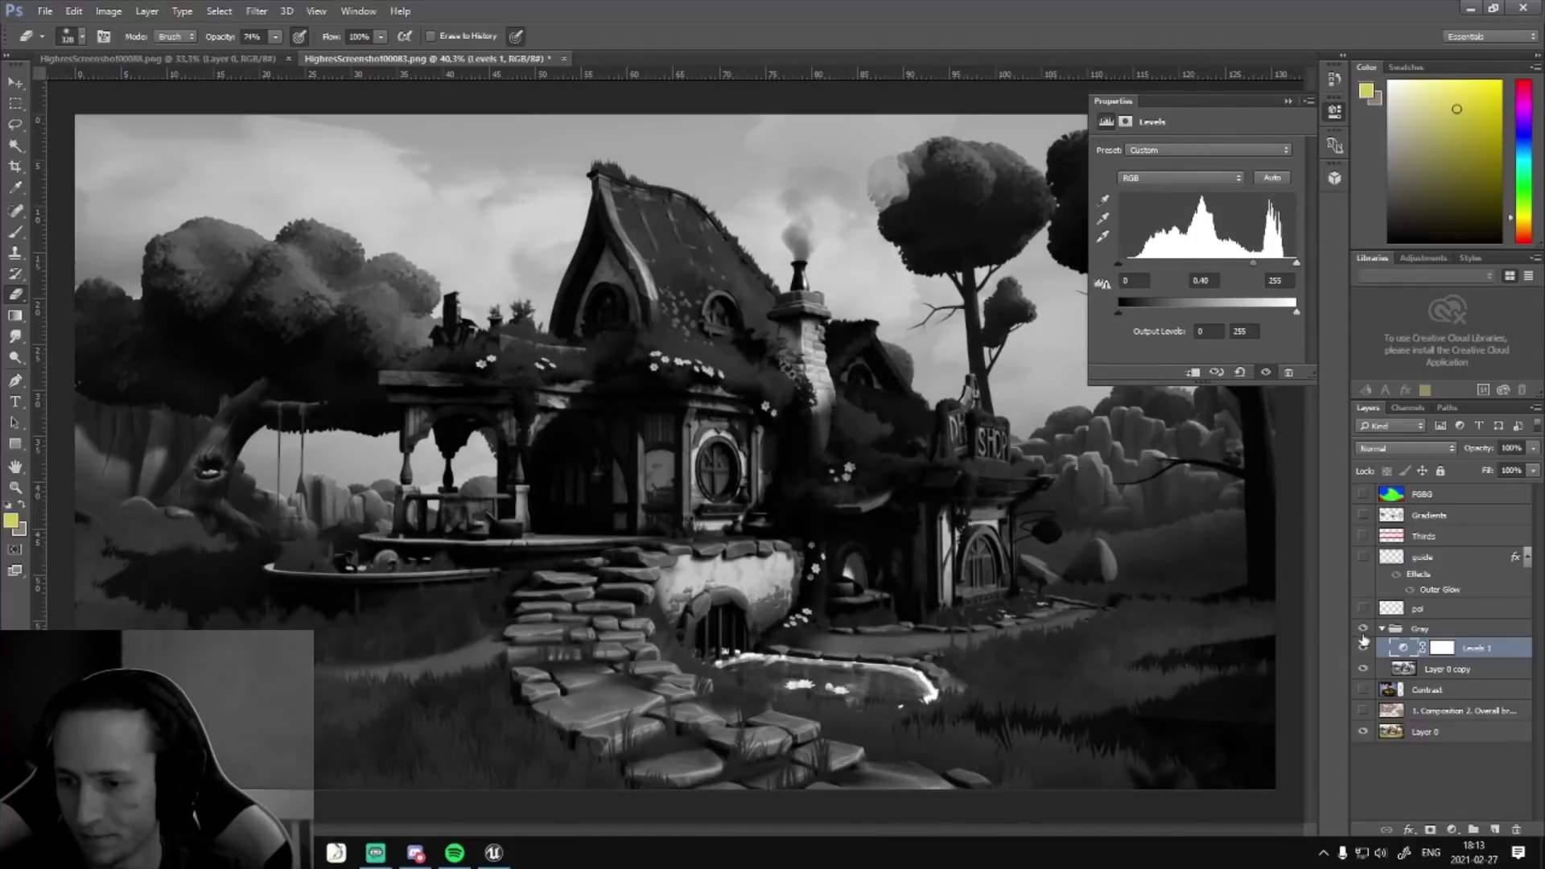
{"action": "left_click", "coordinate": [1363, 629]}
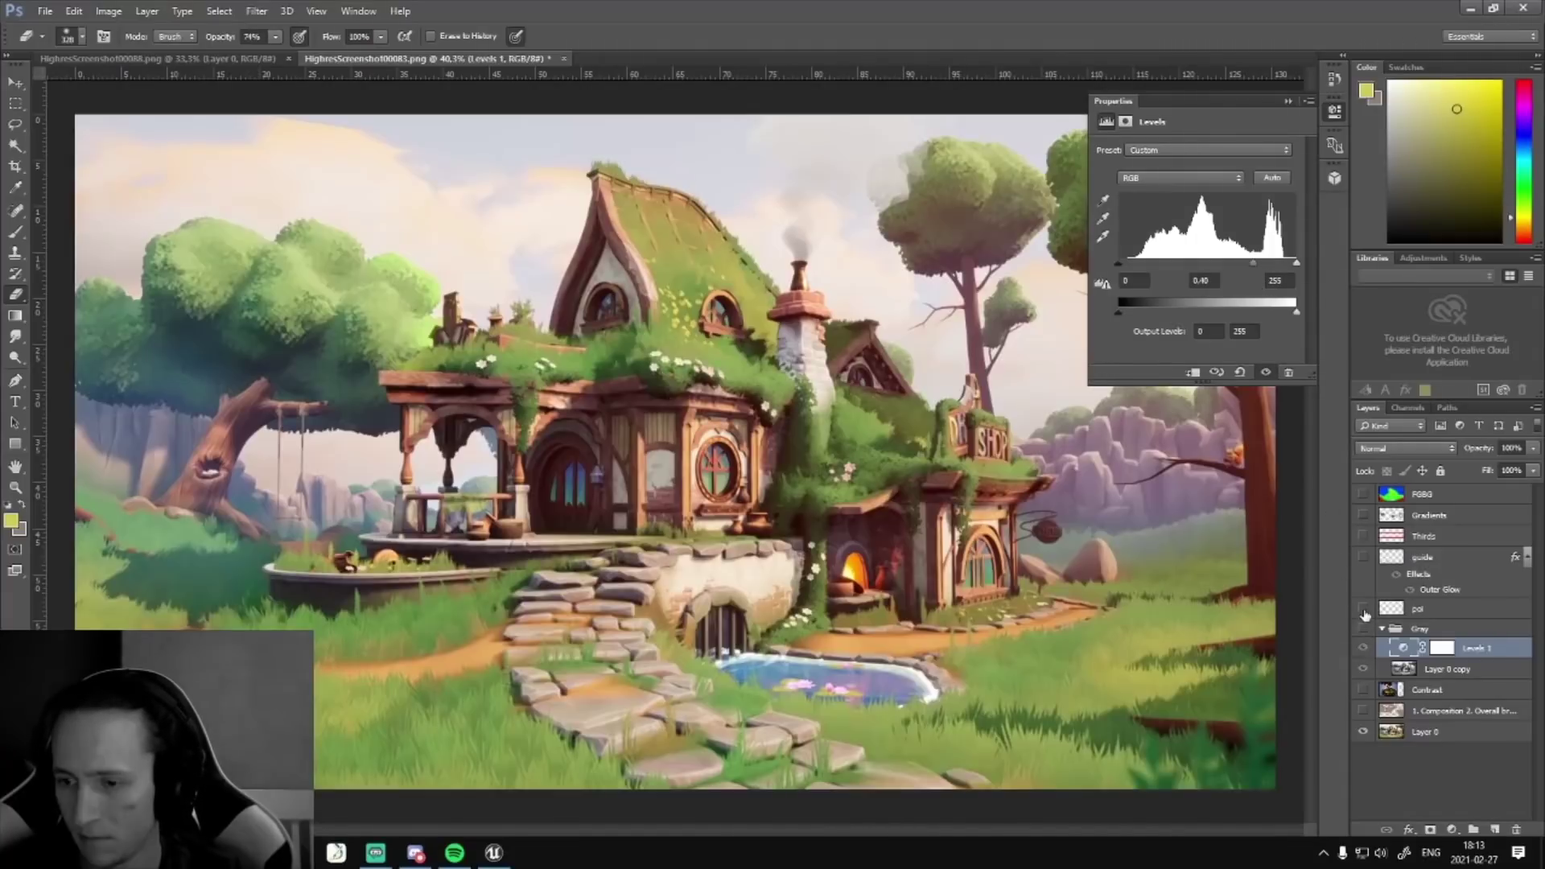
{"action": "left_click", "coordinate": [1333, 113]}
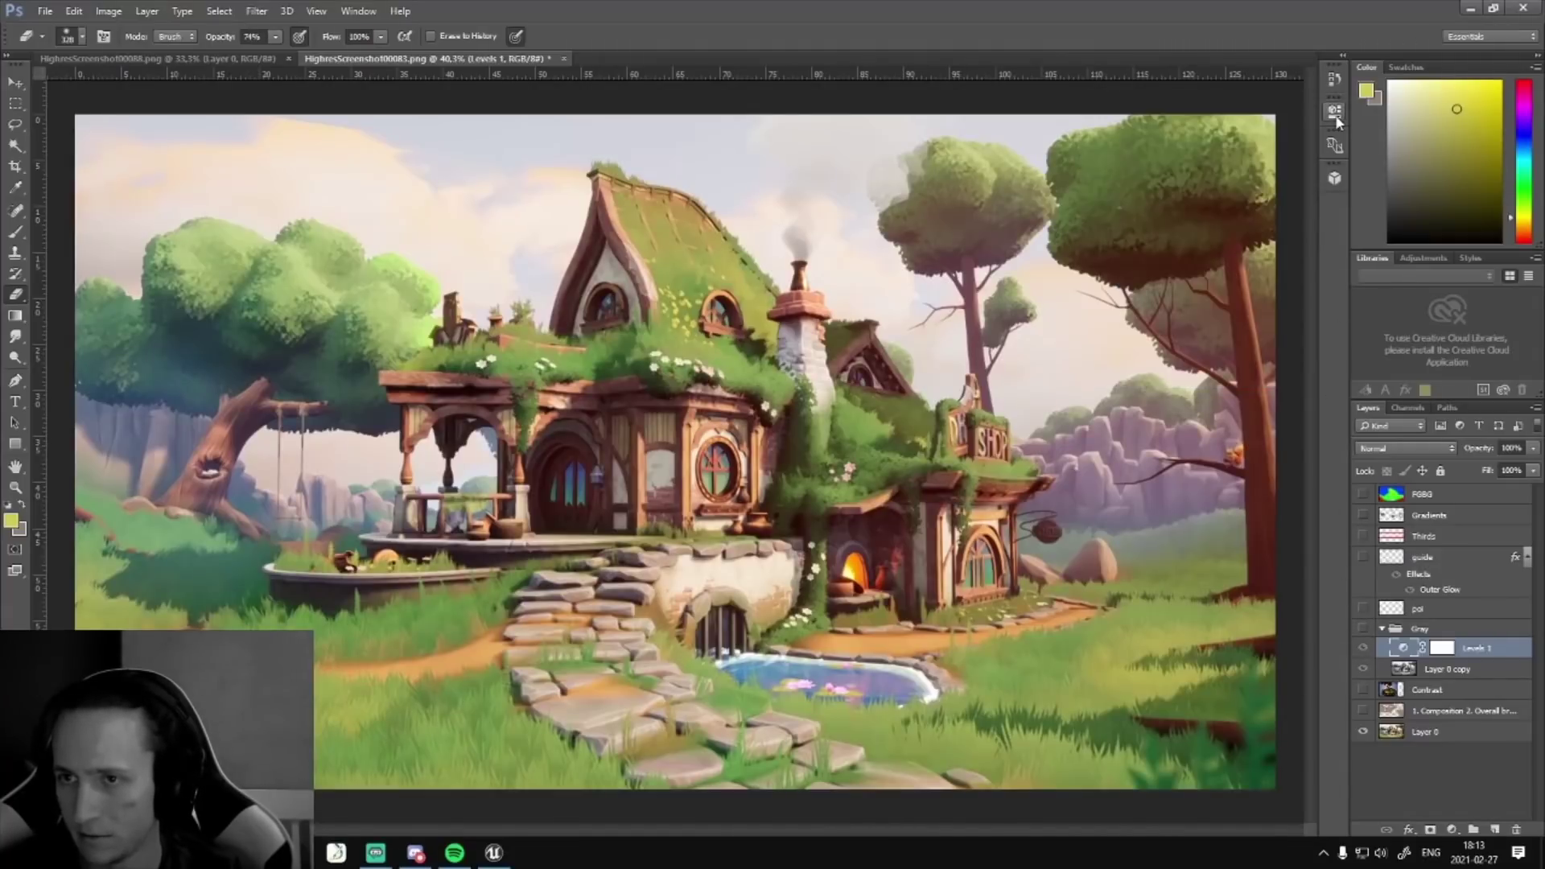
- Show and hide the poi and guide layers in turn to examine the circled points of interest and the leading lines
{"action": "left_click", "coordinate": [1361, 609]}
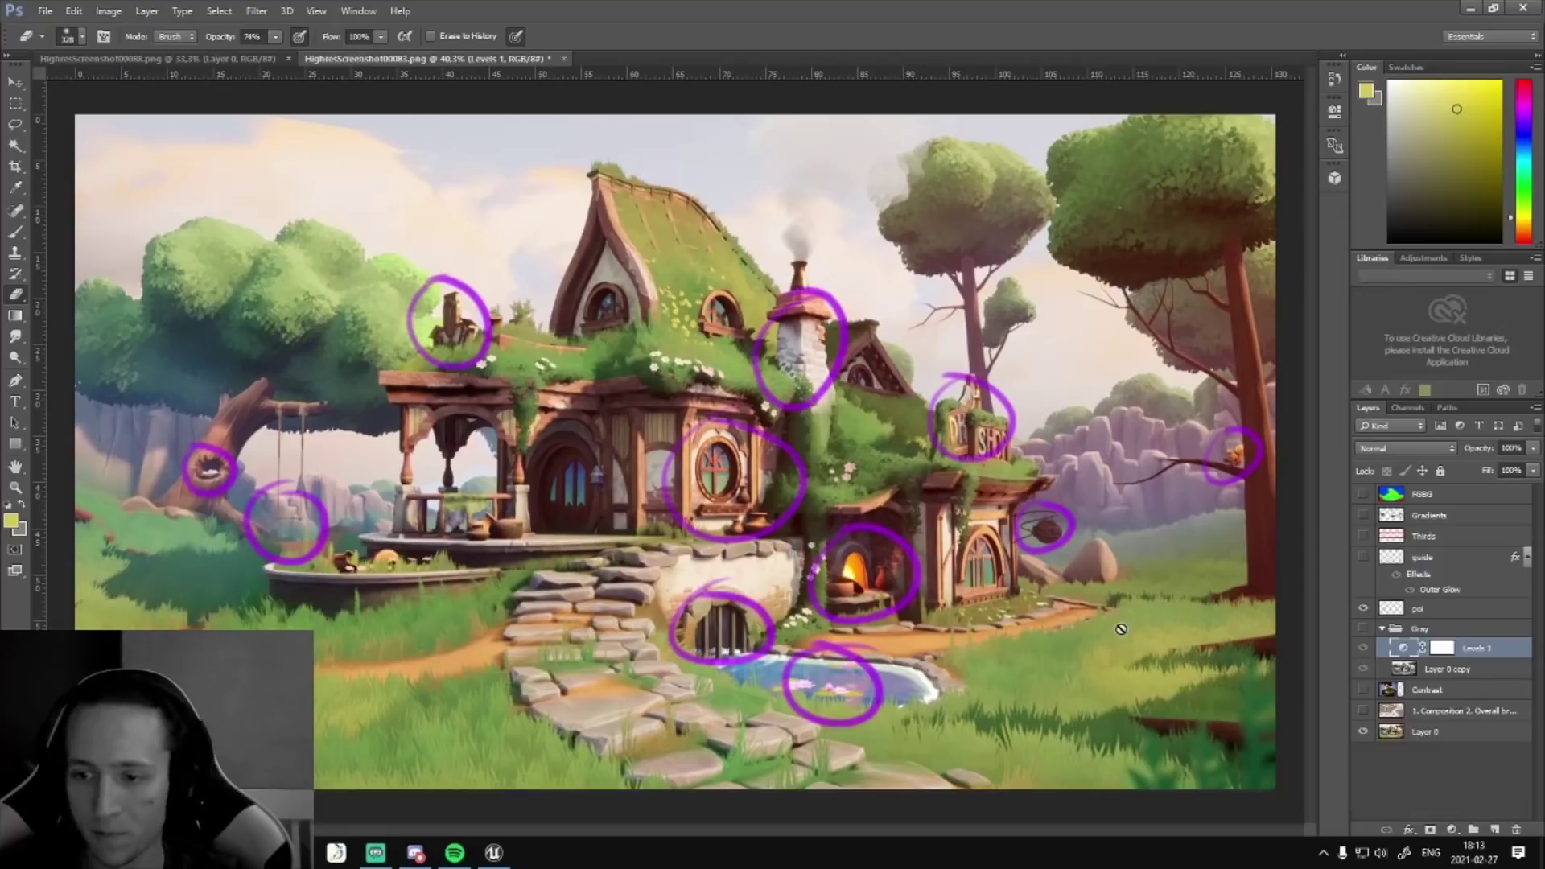
{"action": "left_click", "coordinate": [1363, 609]}
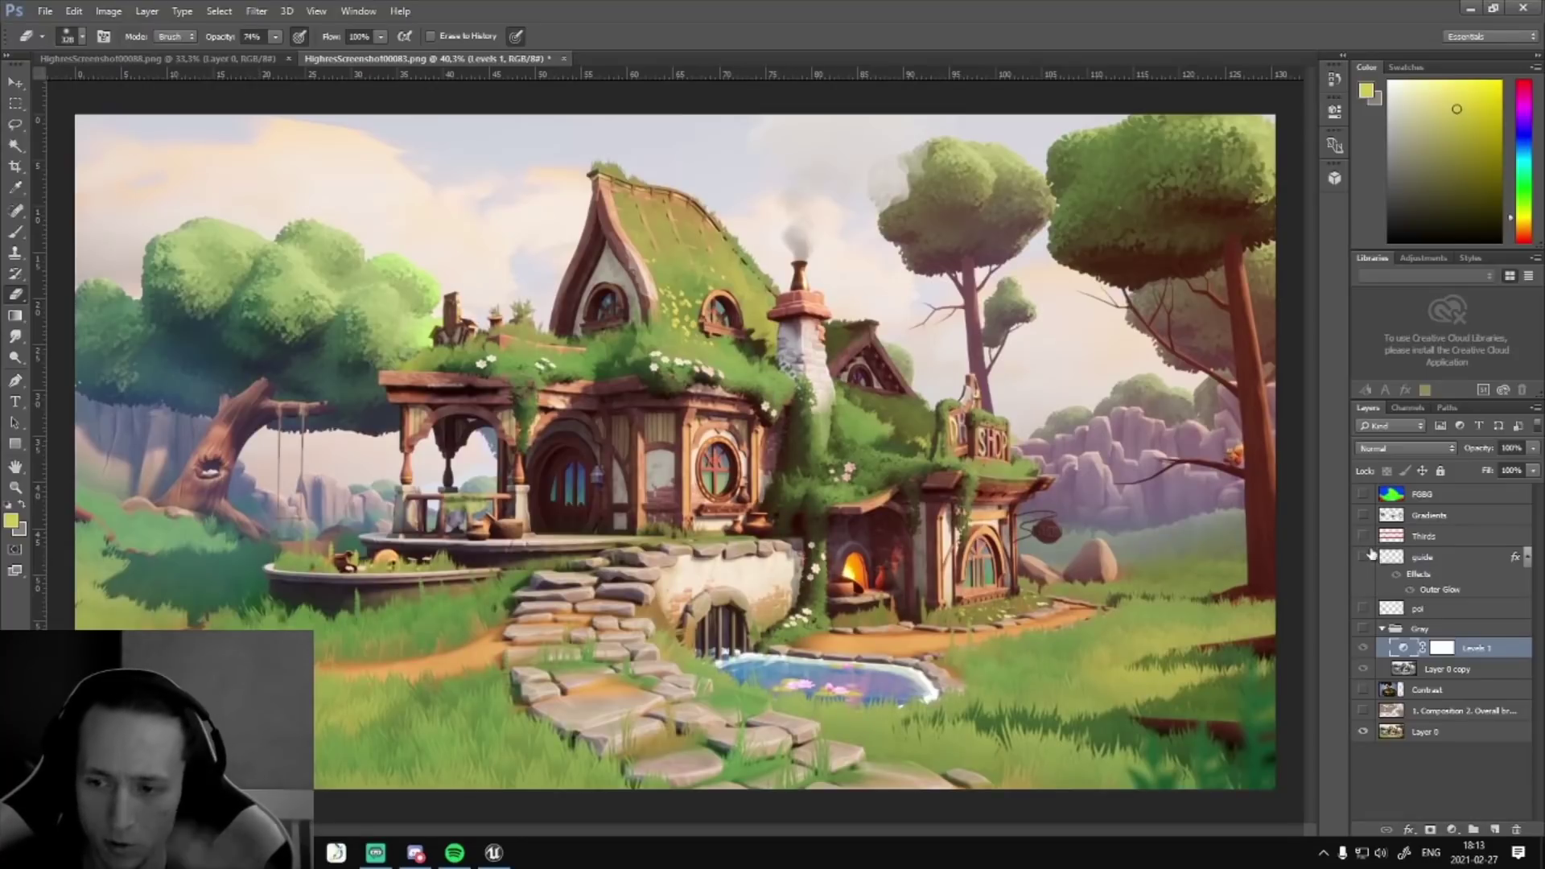
{"action": "left_click", "coordinate": [1363, 557]}
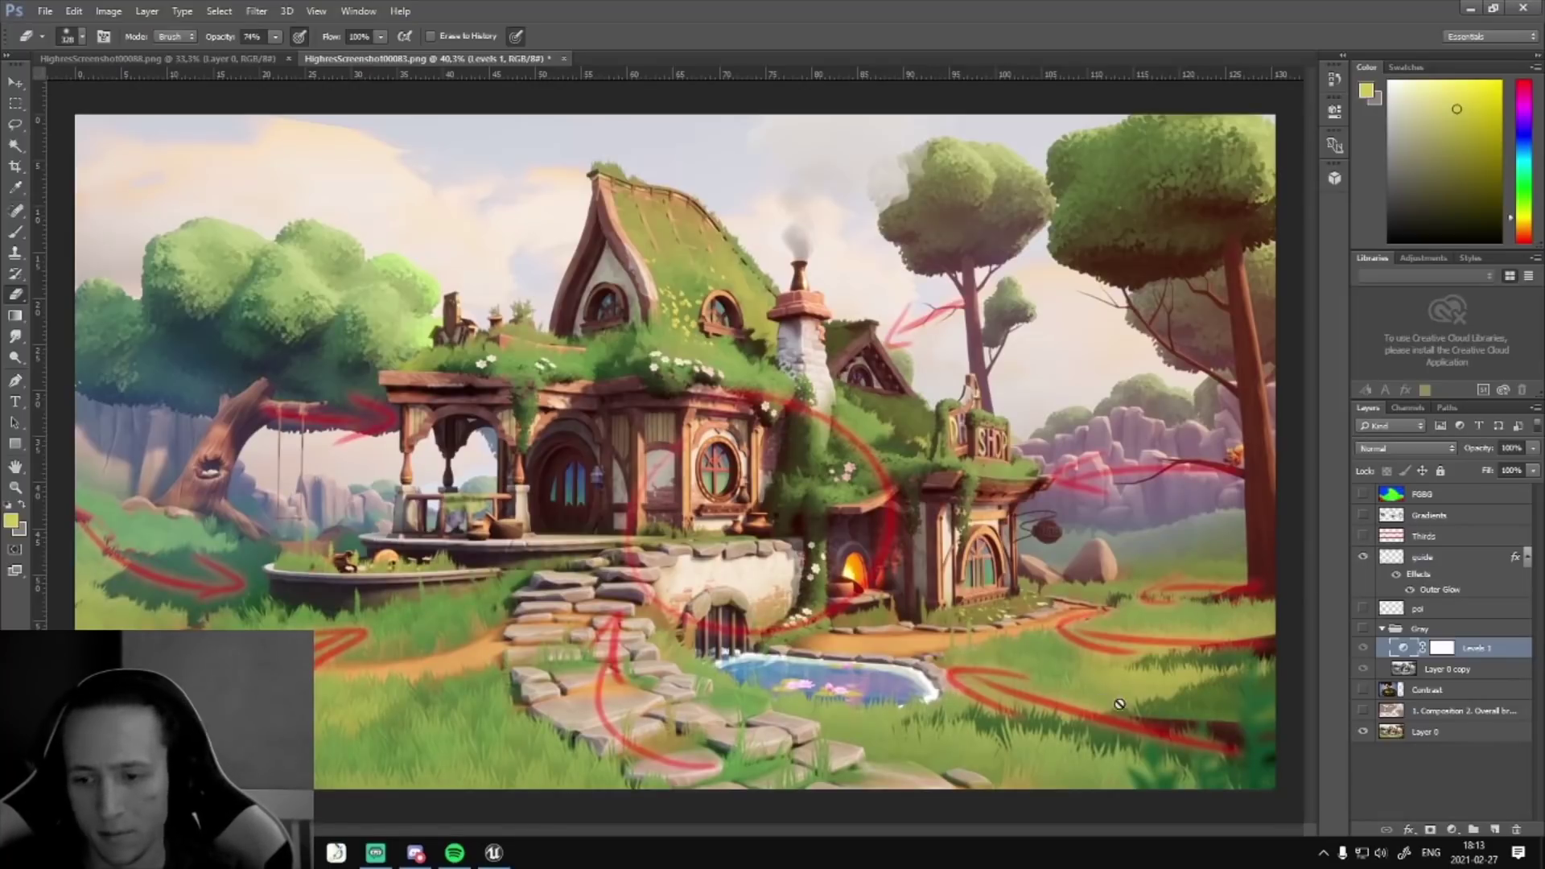
{"action": "left_click", "coordinate": [1362, 558]}
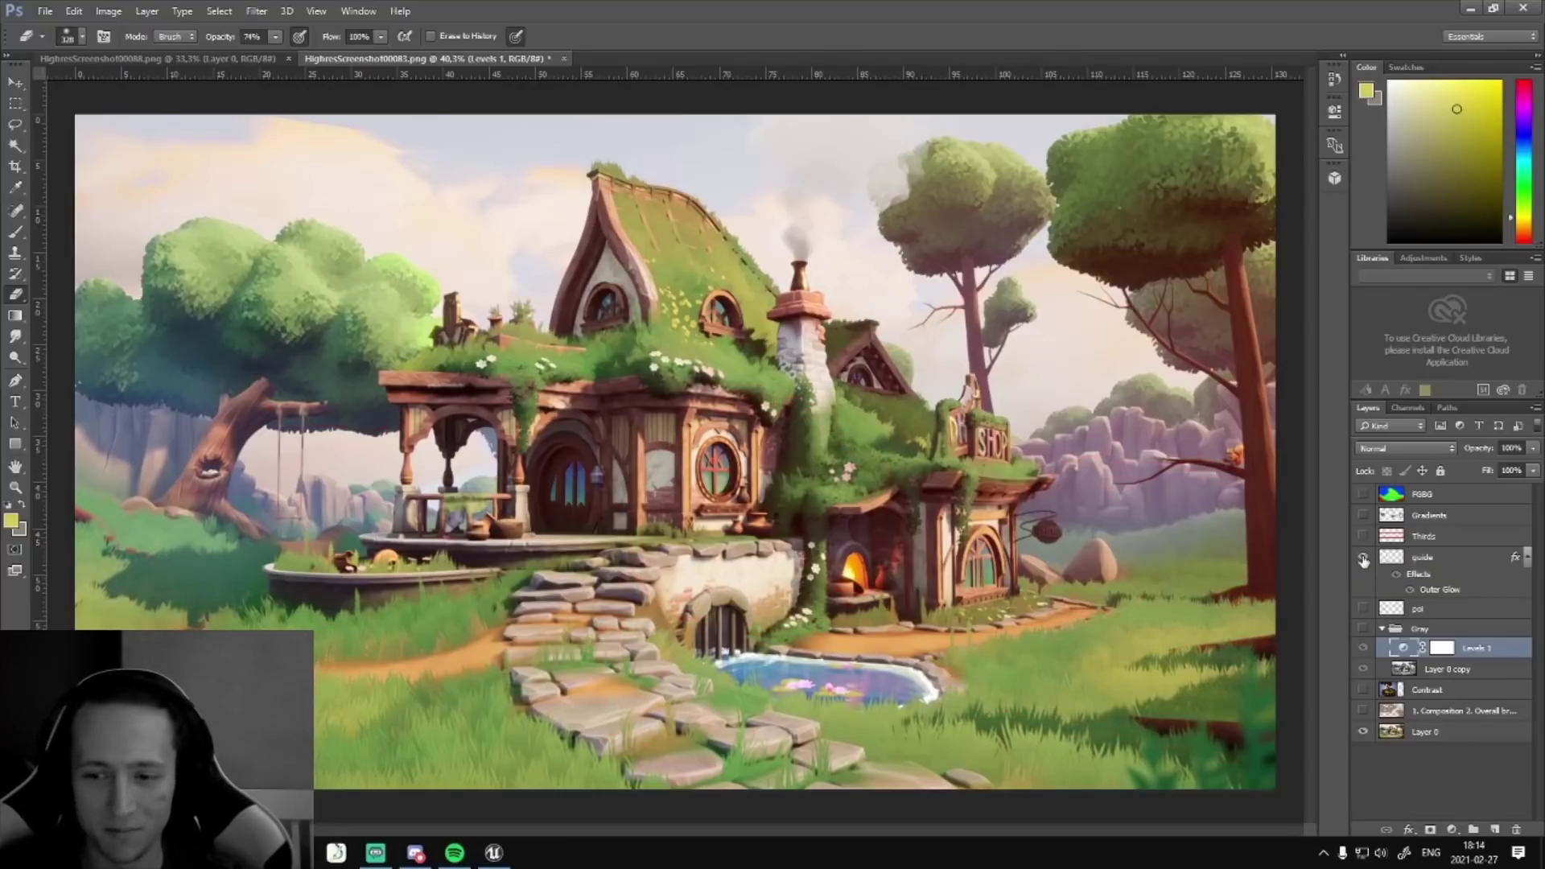
{"action": "left_click", "coordinate": [1362, 559]}
{"action": "left_click", "coordinate": [1362, 558]}
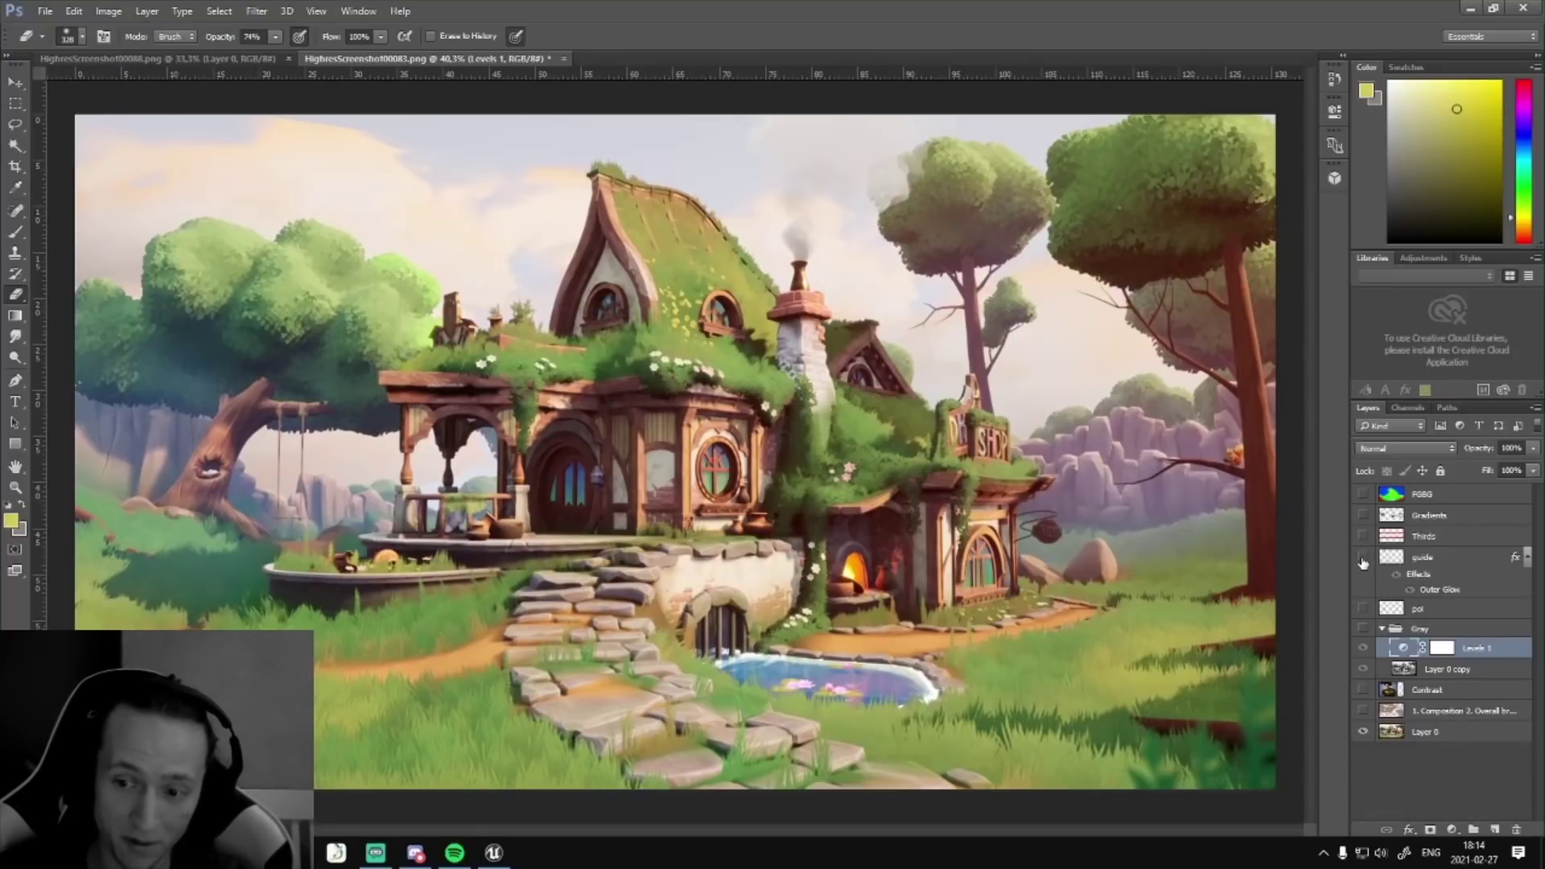
{"action": "left_click", "coordinate": [1362, 559]}
{"action": "left_click", "coordinate": [1362, 558]}
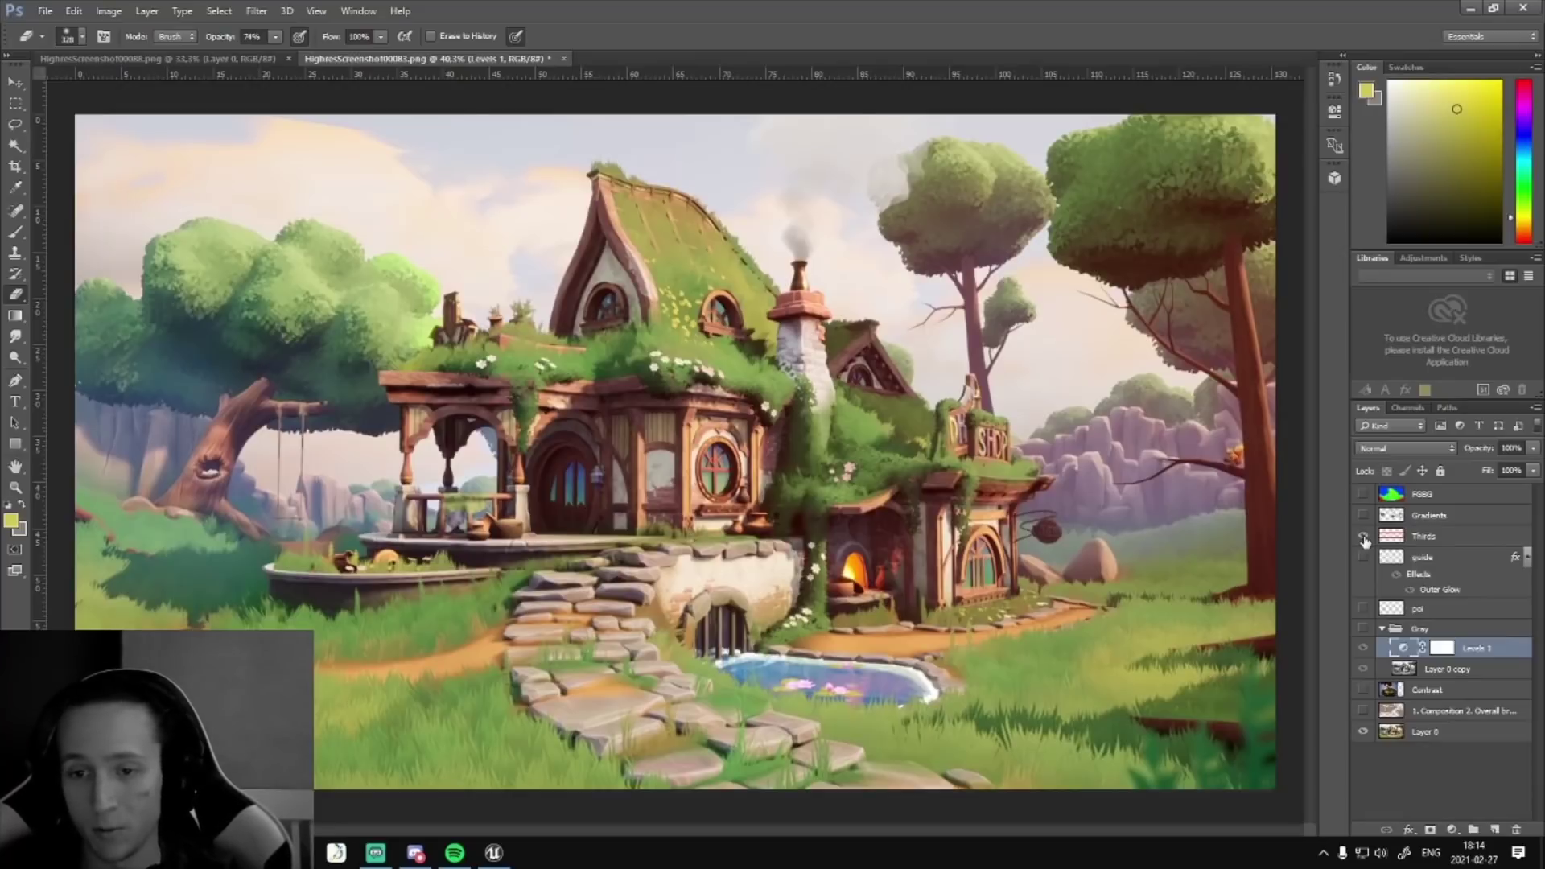
- Examine the Thirds, Gradients and FGBG overlays over the artwork one after another, hiding each again
{"action": "left_click", "coordinate": [1363, 537]}
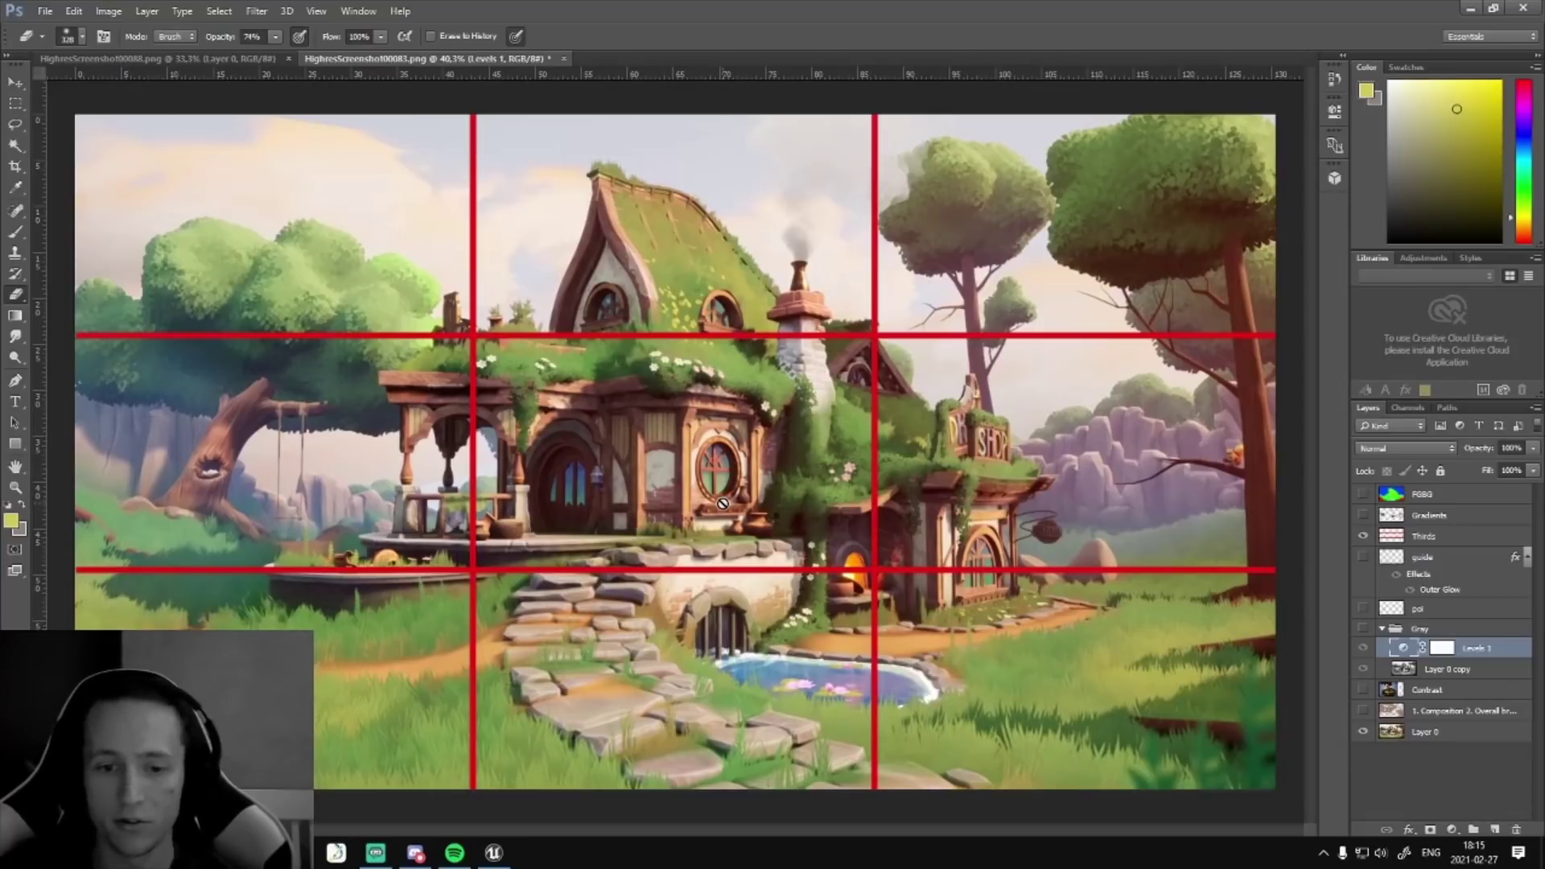
{"action": "left_click", "coordinate": [1362, 535]}
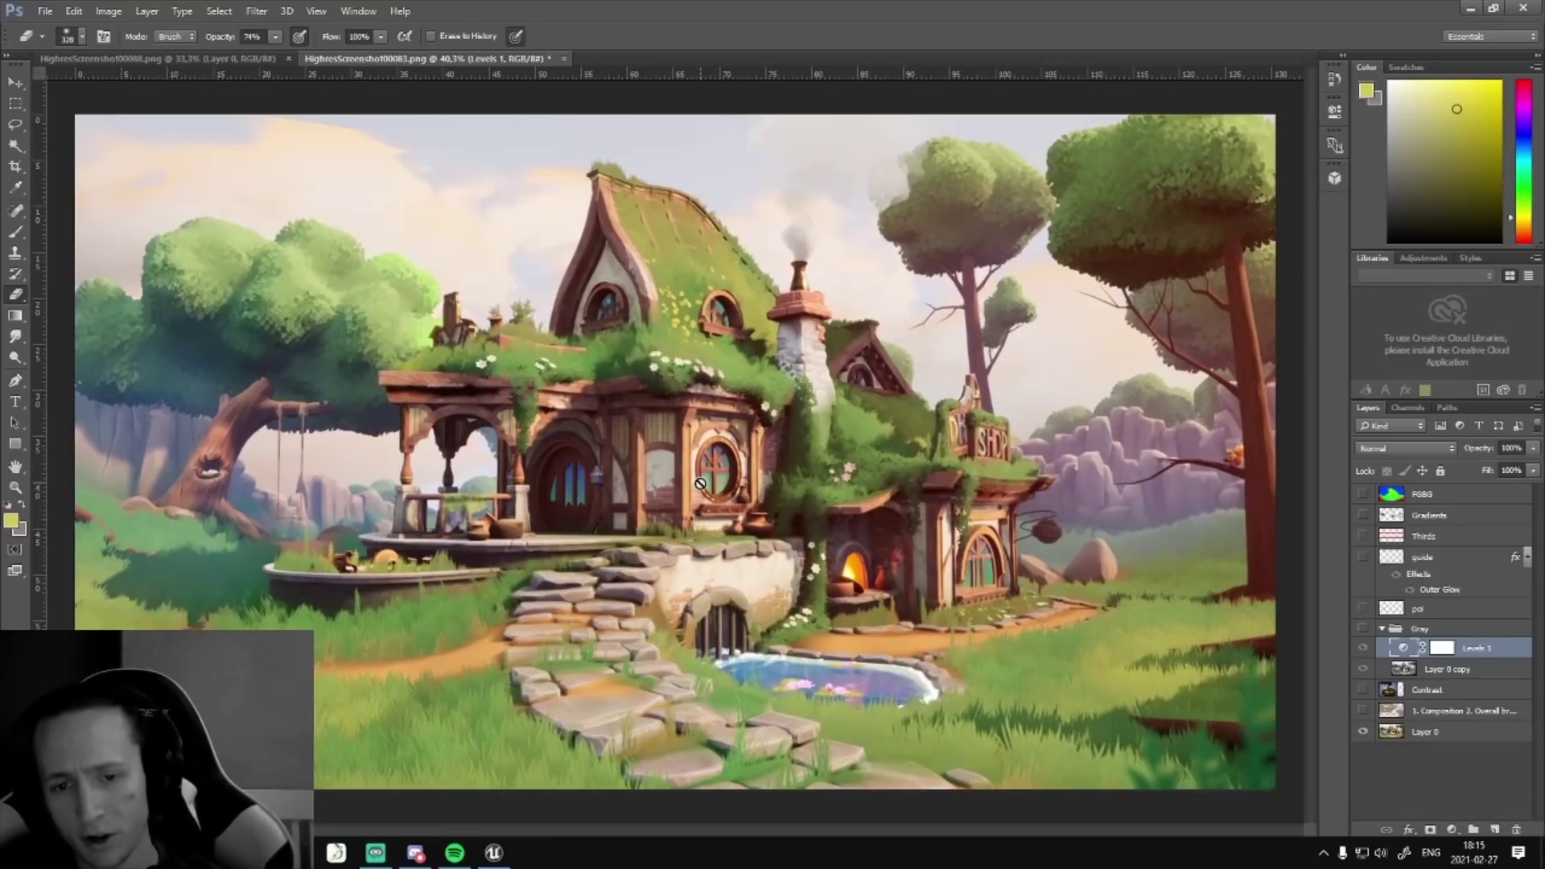
{"action": "left_click", "coordinate": [1362, 515]}
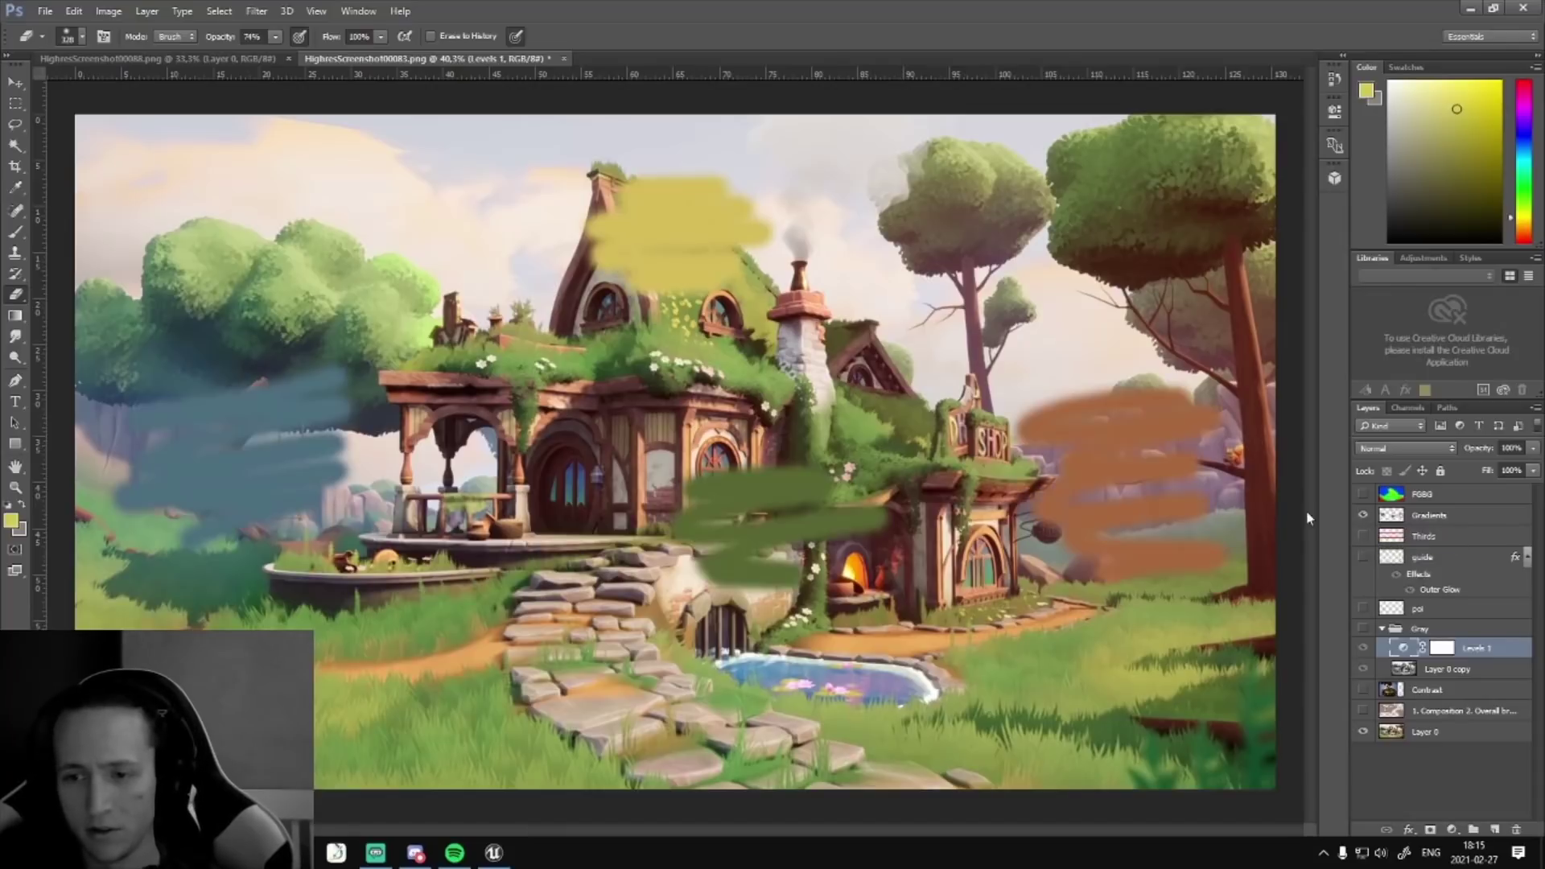
{"action": "left_click", "coordinate": [1362, 515]}
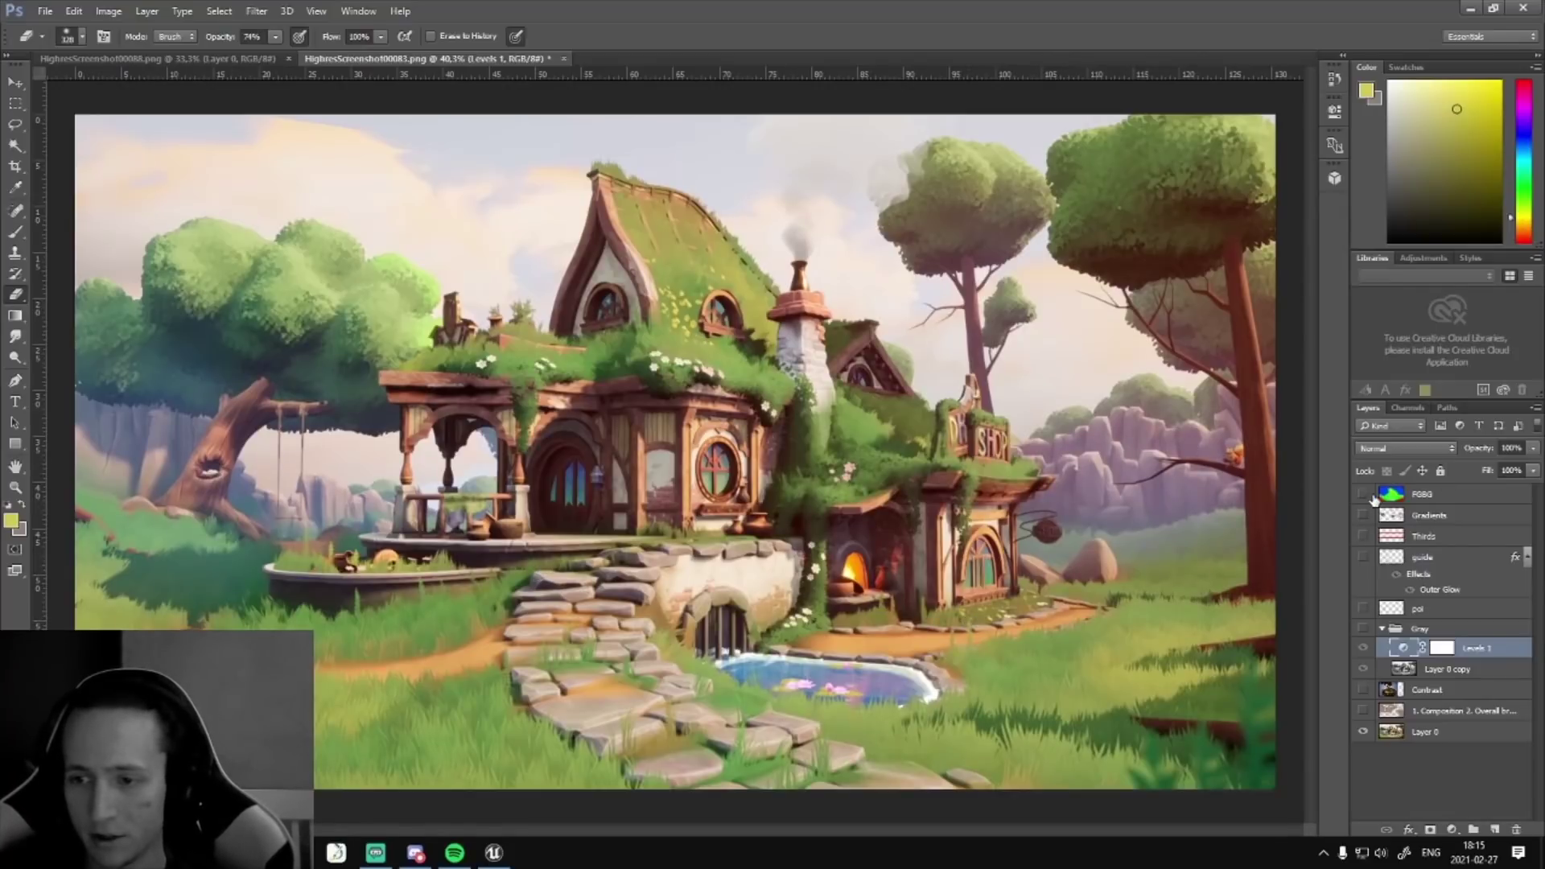
{"action": "left_click", "coordinate": [1362, 496]}
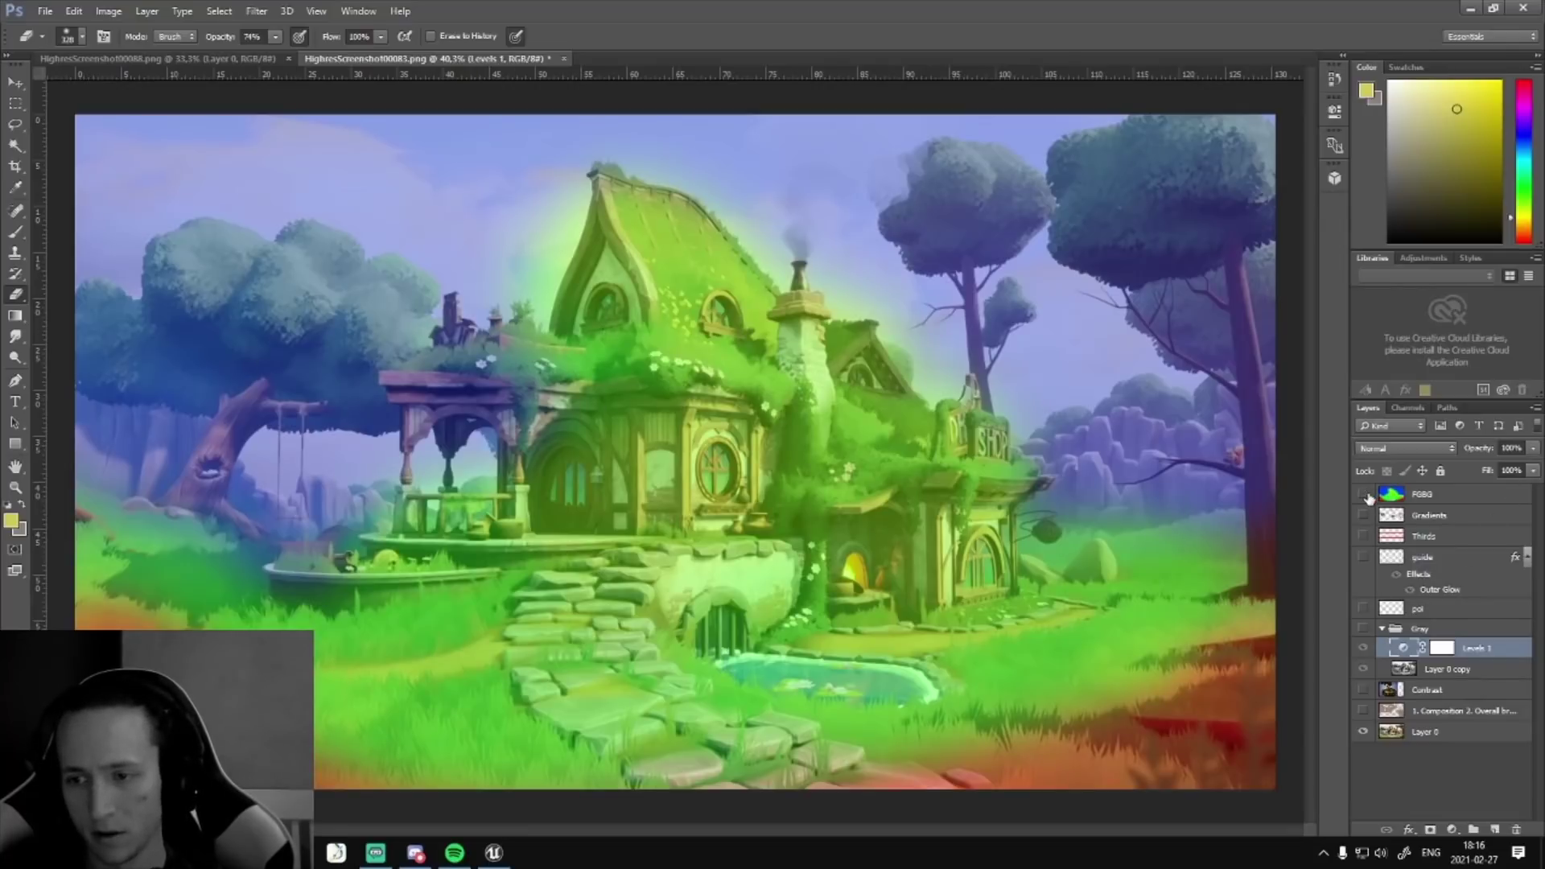
{"action": "left_click", "coordinate": [1366, 496]}
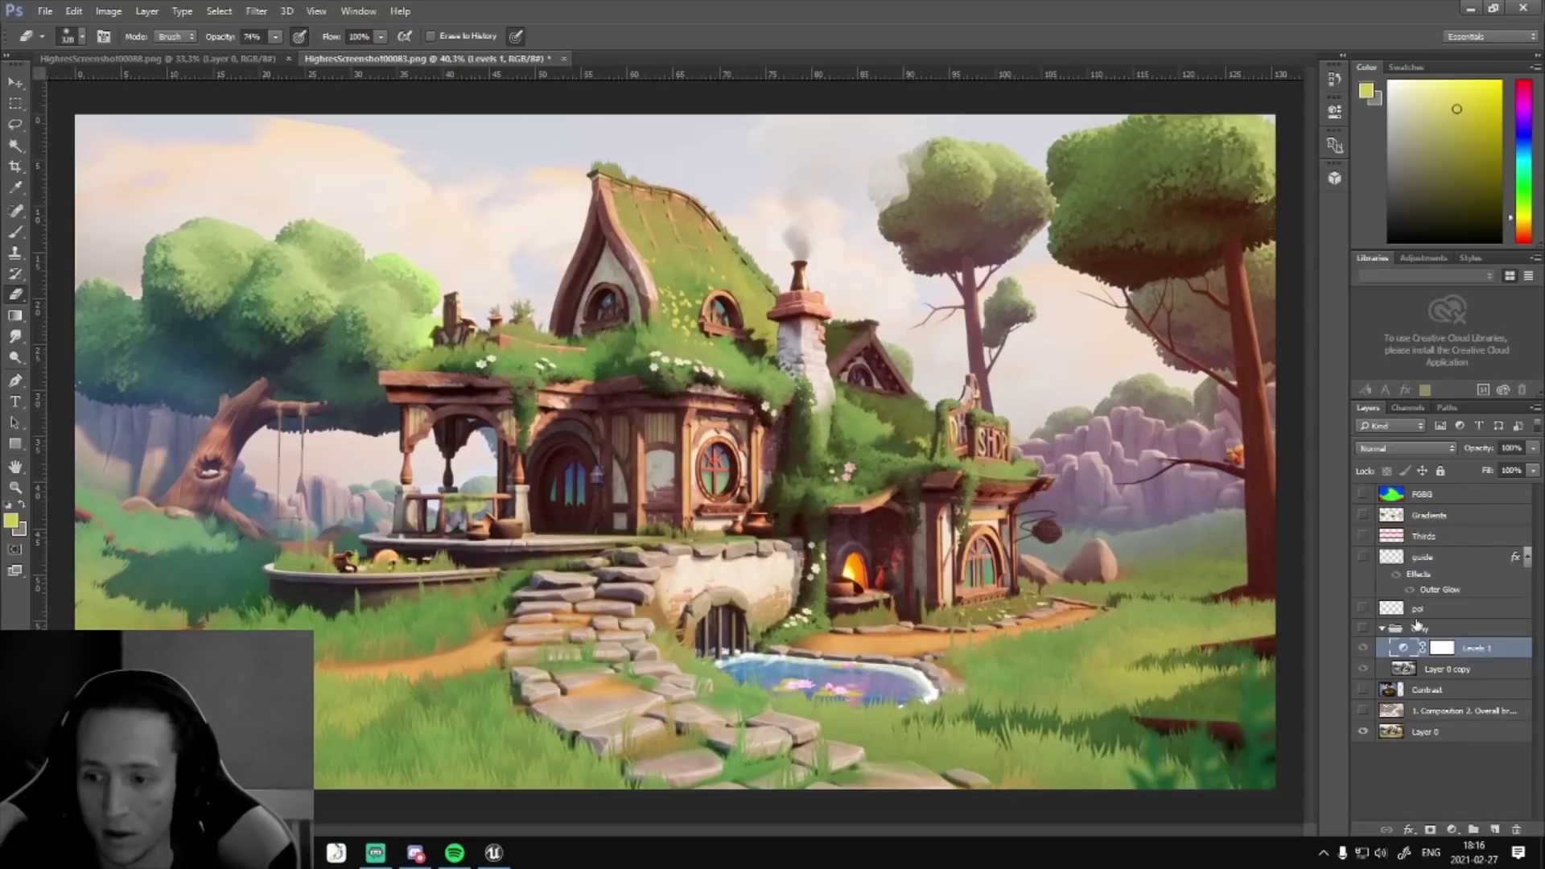
- Show the text layer listing Composition, Overall breakdown, Shader dive and Fluffy foliage, and switch to the HobbitHouse project in Unreal Editor
{"action": "left_click", "coordinate": [1362, 713]}
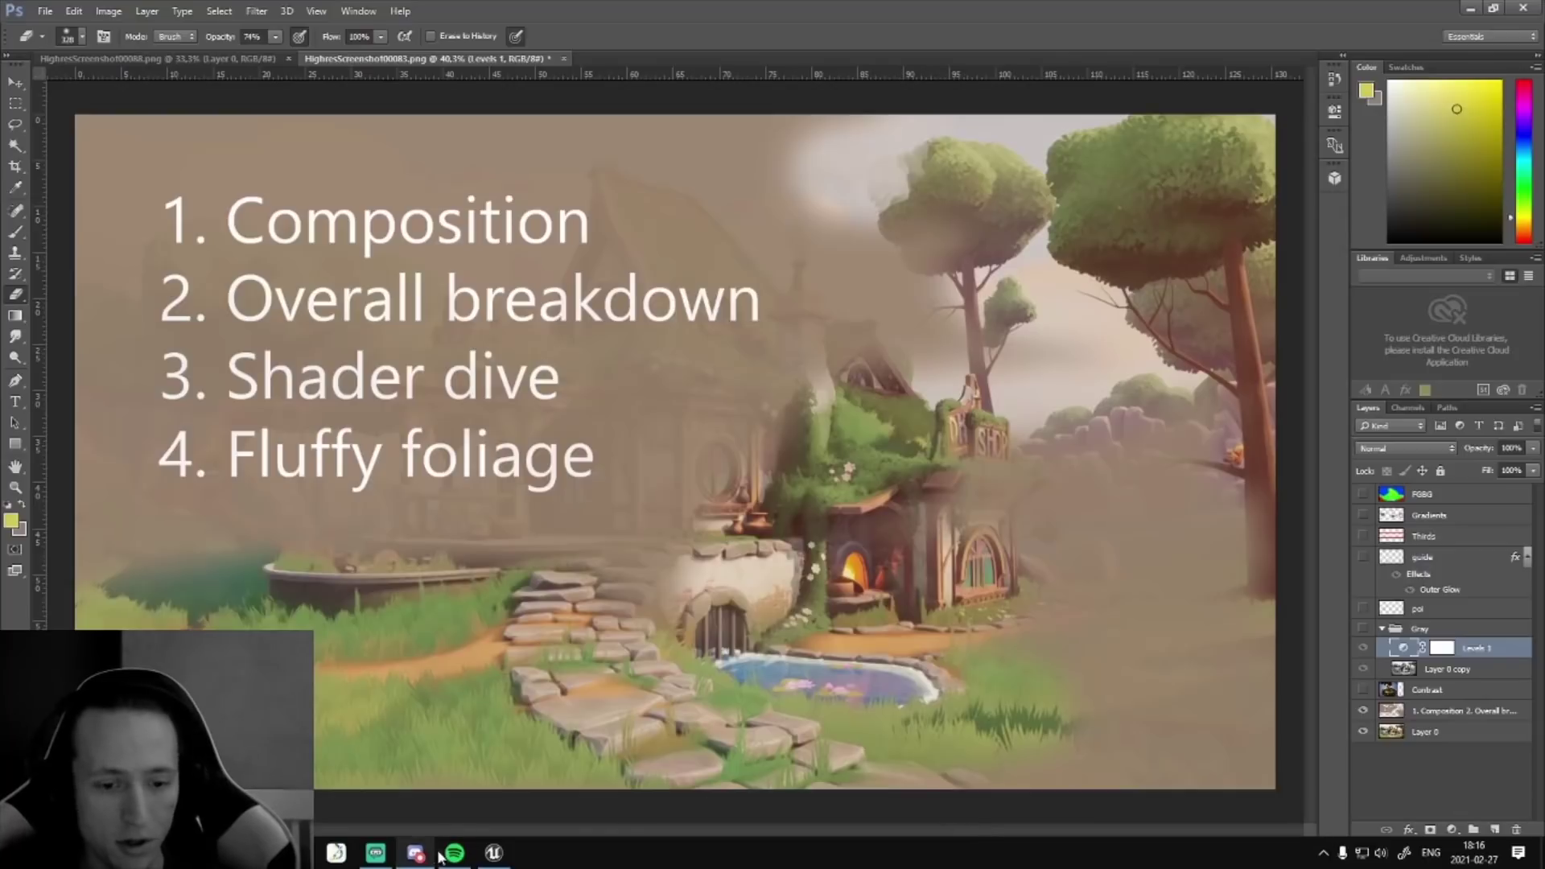
{"action": "mouse_move", "coordinate": [494, 858]}
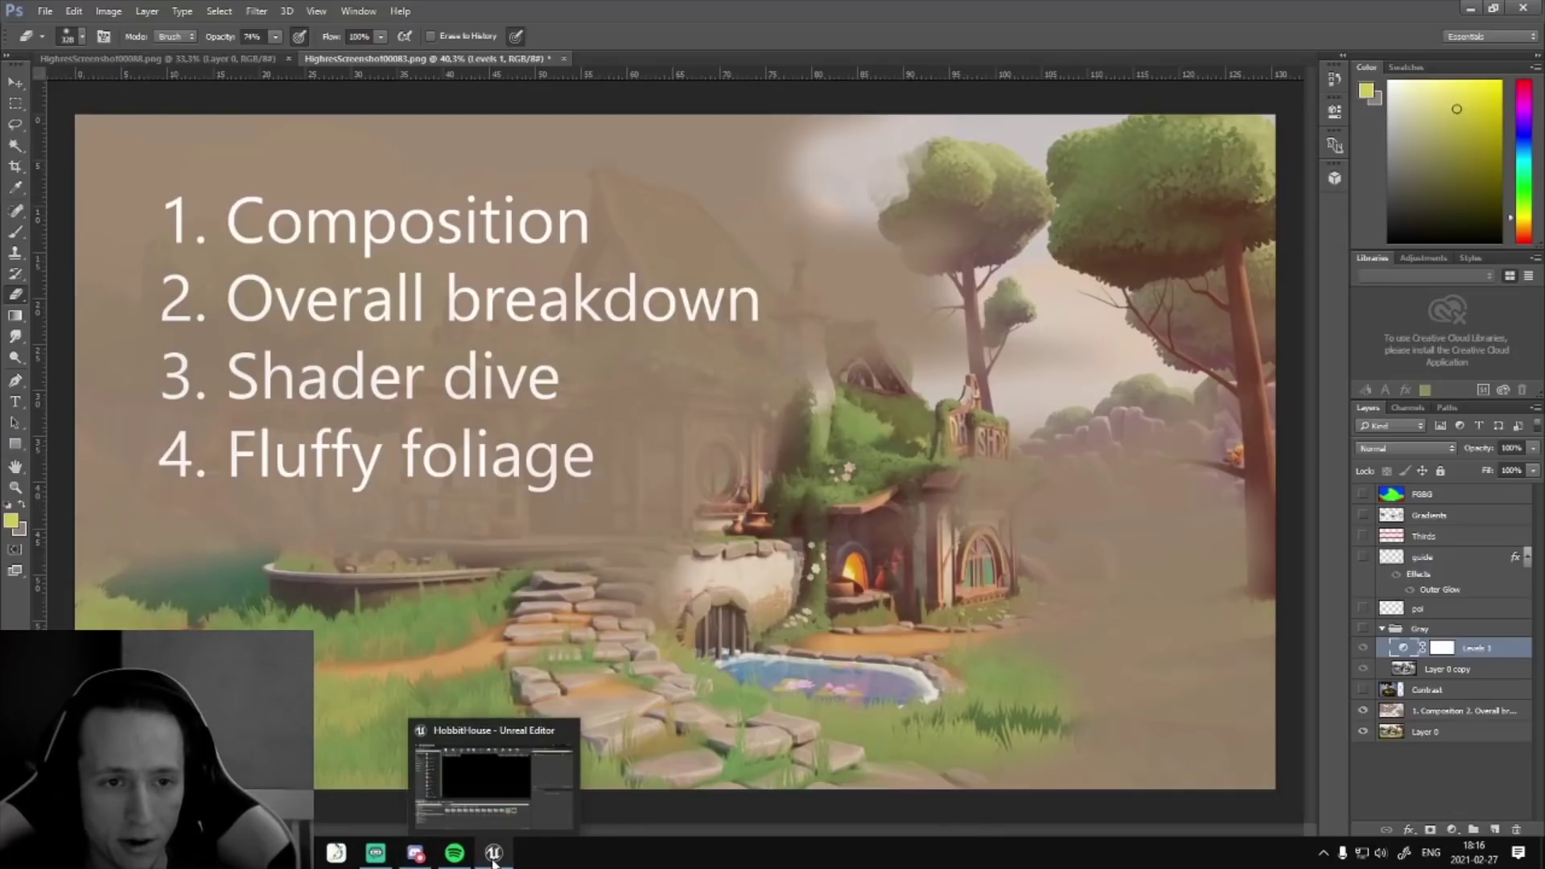
{"action": "left_click", "coordinate": [494, 855]}
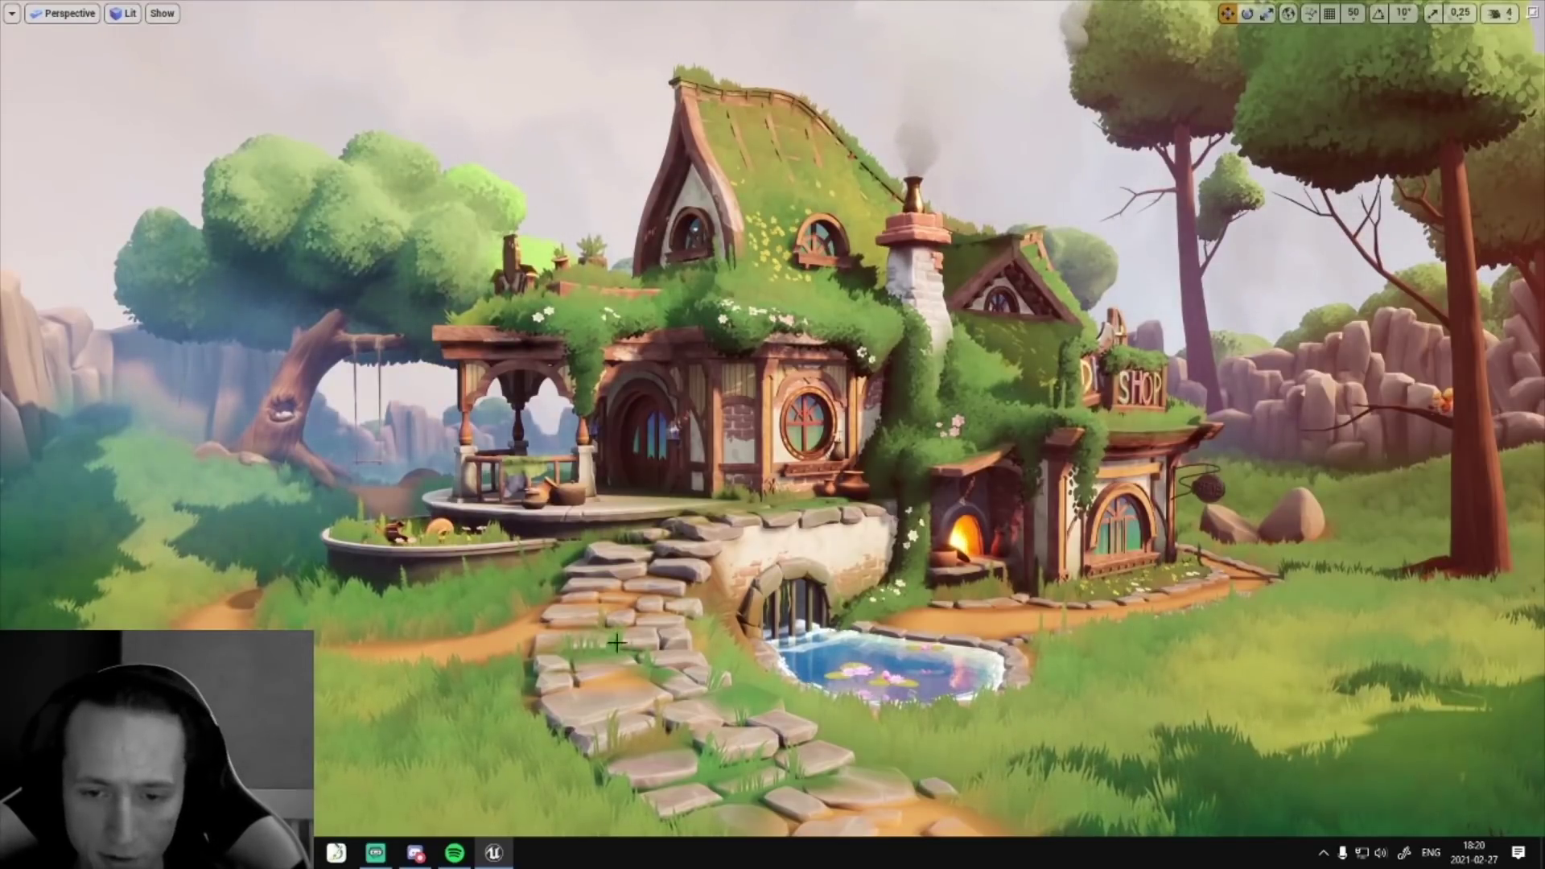
- Fly the viewport camera around the front of the house with editor icons shown, ending closer to it in game view
{"action": "key", "text": "g"}
{"action": "right_click_drag", "start_coordinate": [167, 421], "coordinate": [52, 422]}
{"action": "key", "text": "w"}
{"action": "key", "text": "s"}
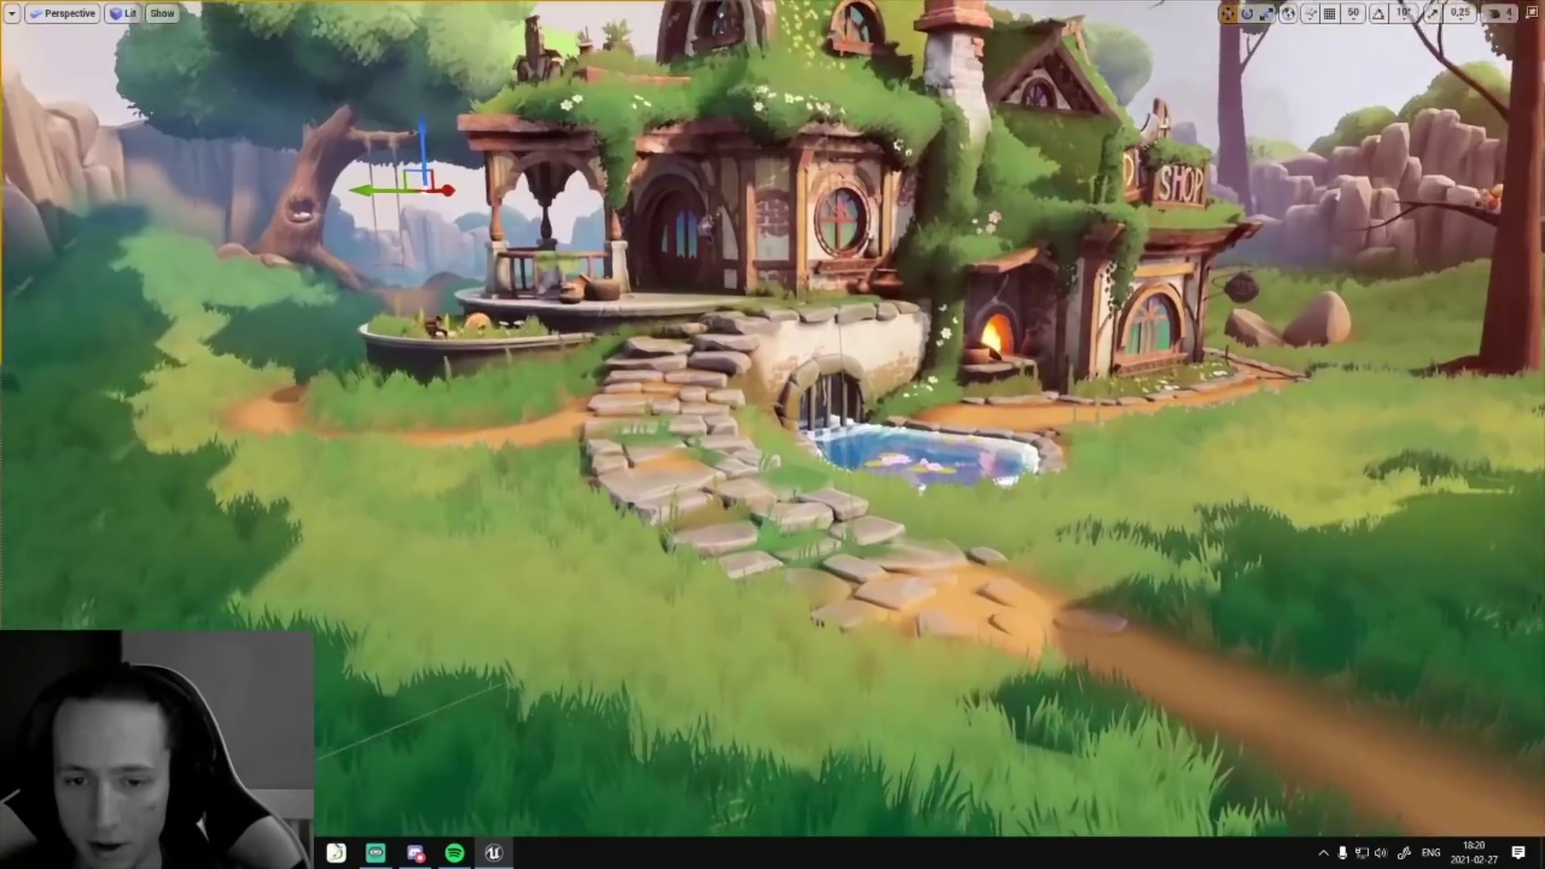
{"action": "right_click_drag", "start_coordinate": [772, 435], "coordinate": [764, 483]}
{"action": "right_click_drag", "start_coordinate": [1034, 395], "coordinate": [982, 326]}
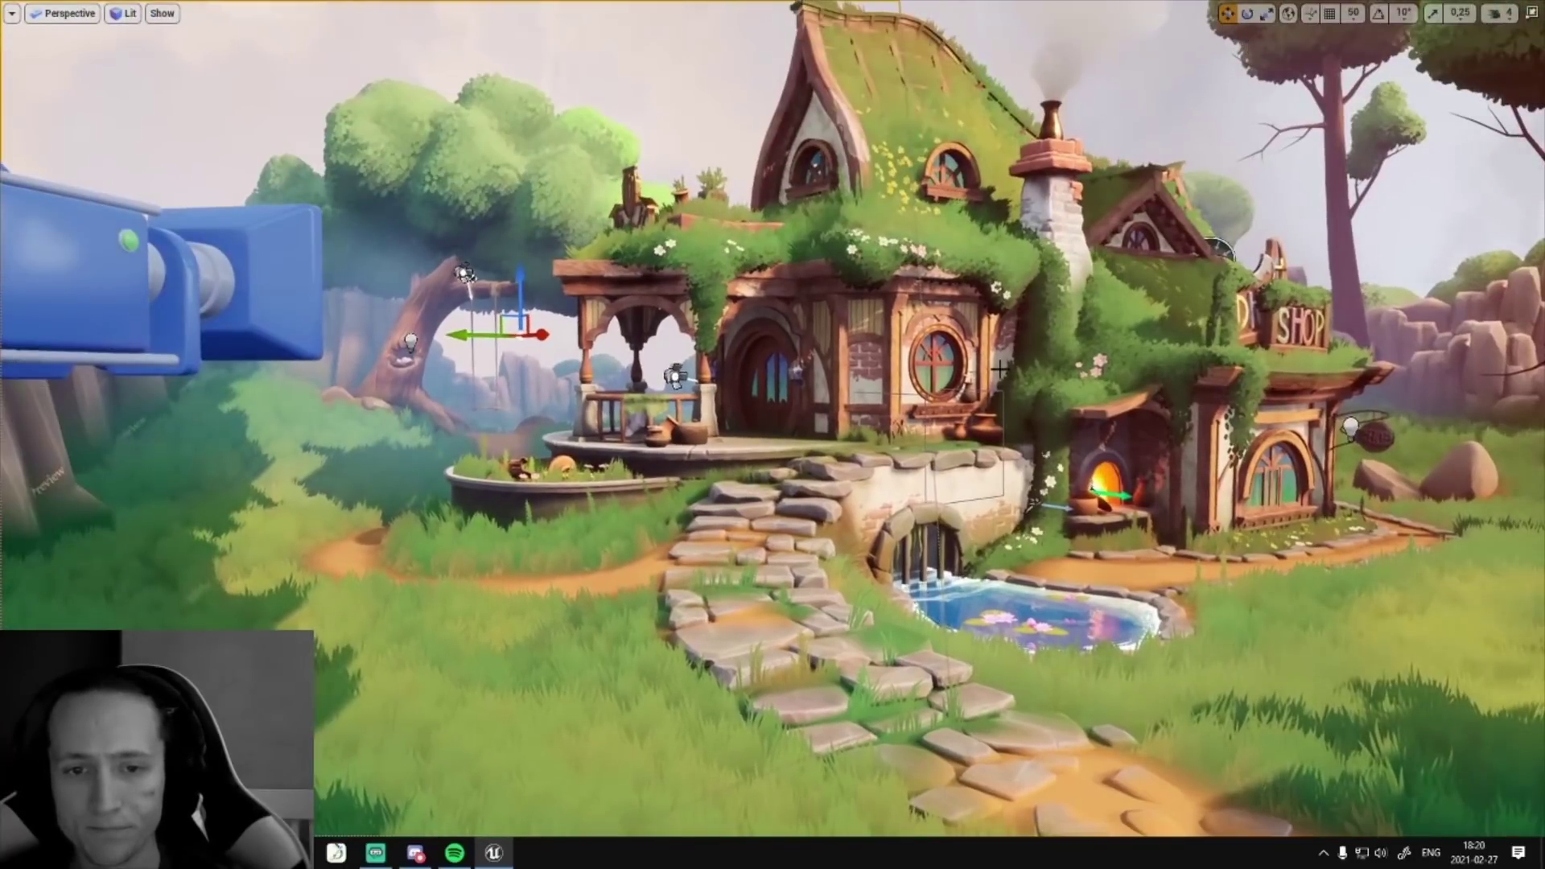
{"action": "key", "text": "w"}
{"action": "key", "text": "g"}
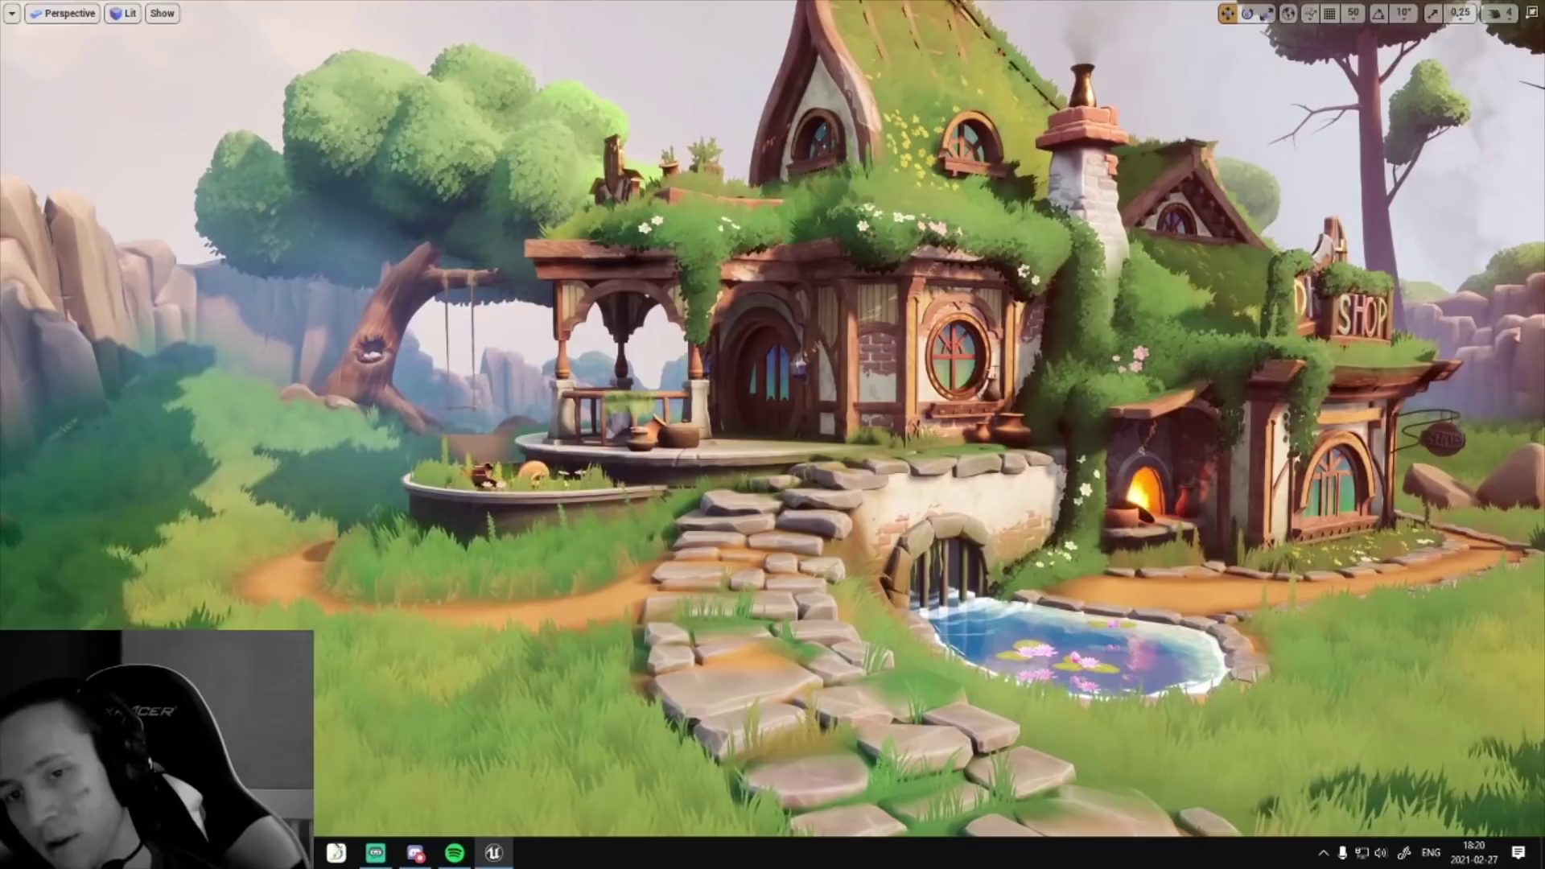
- Select separate pieces of the house, including the porch roof trim and the area by the fireplace, to examine its modular construction
{"action": "left_click", "coordinate": [918, 306]}
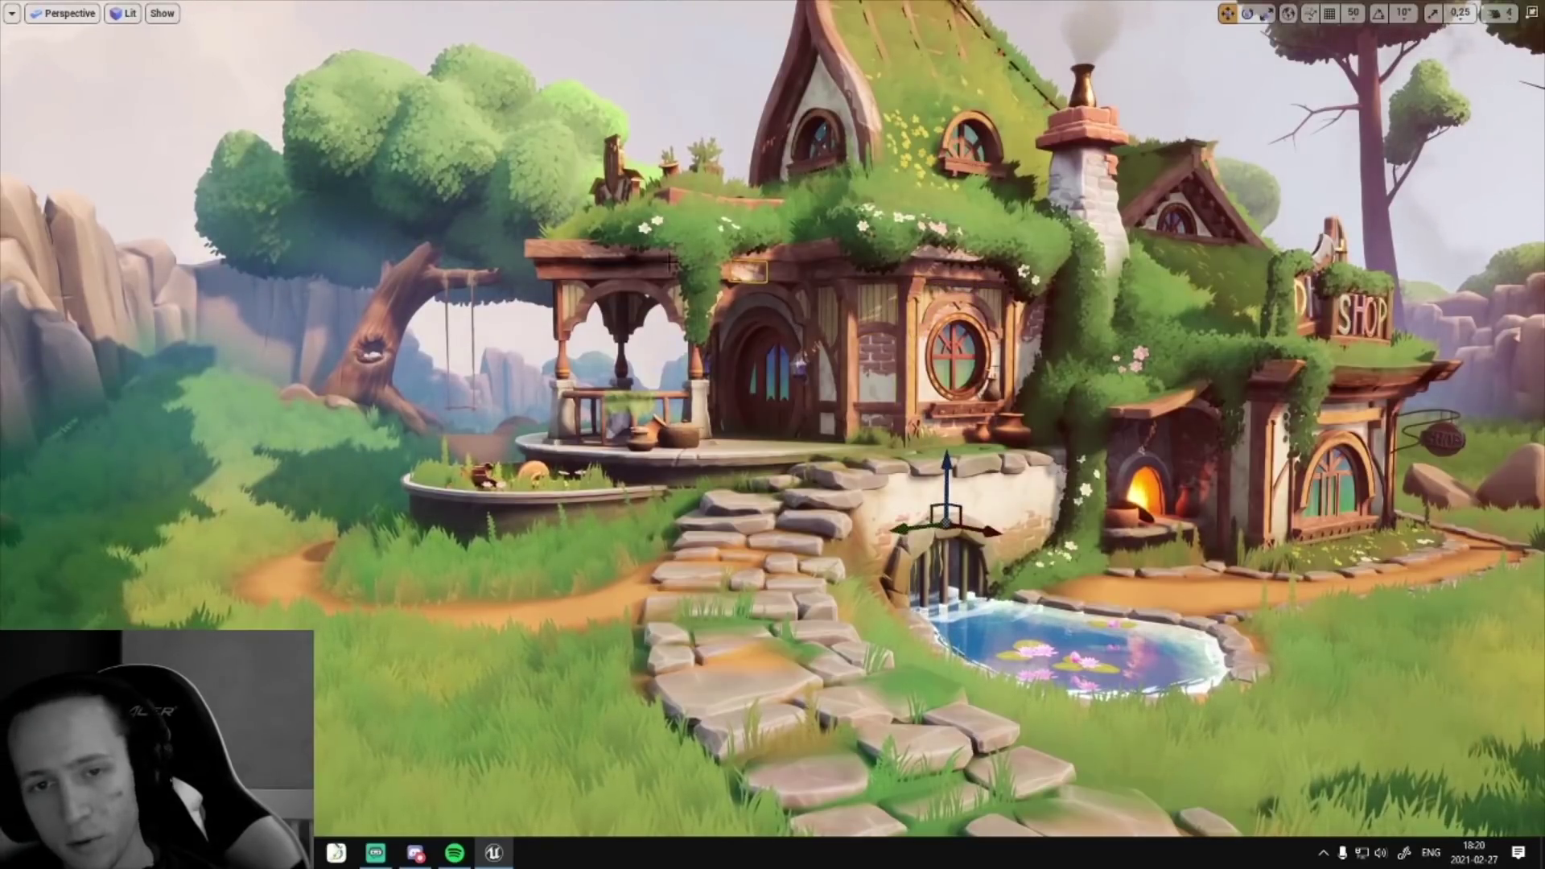
{"action": "left_click", "coordinate": [536, 240]}
{"action": "left_click", "coordinate": [552, 257]}
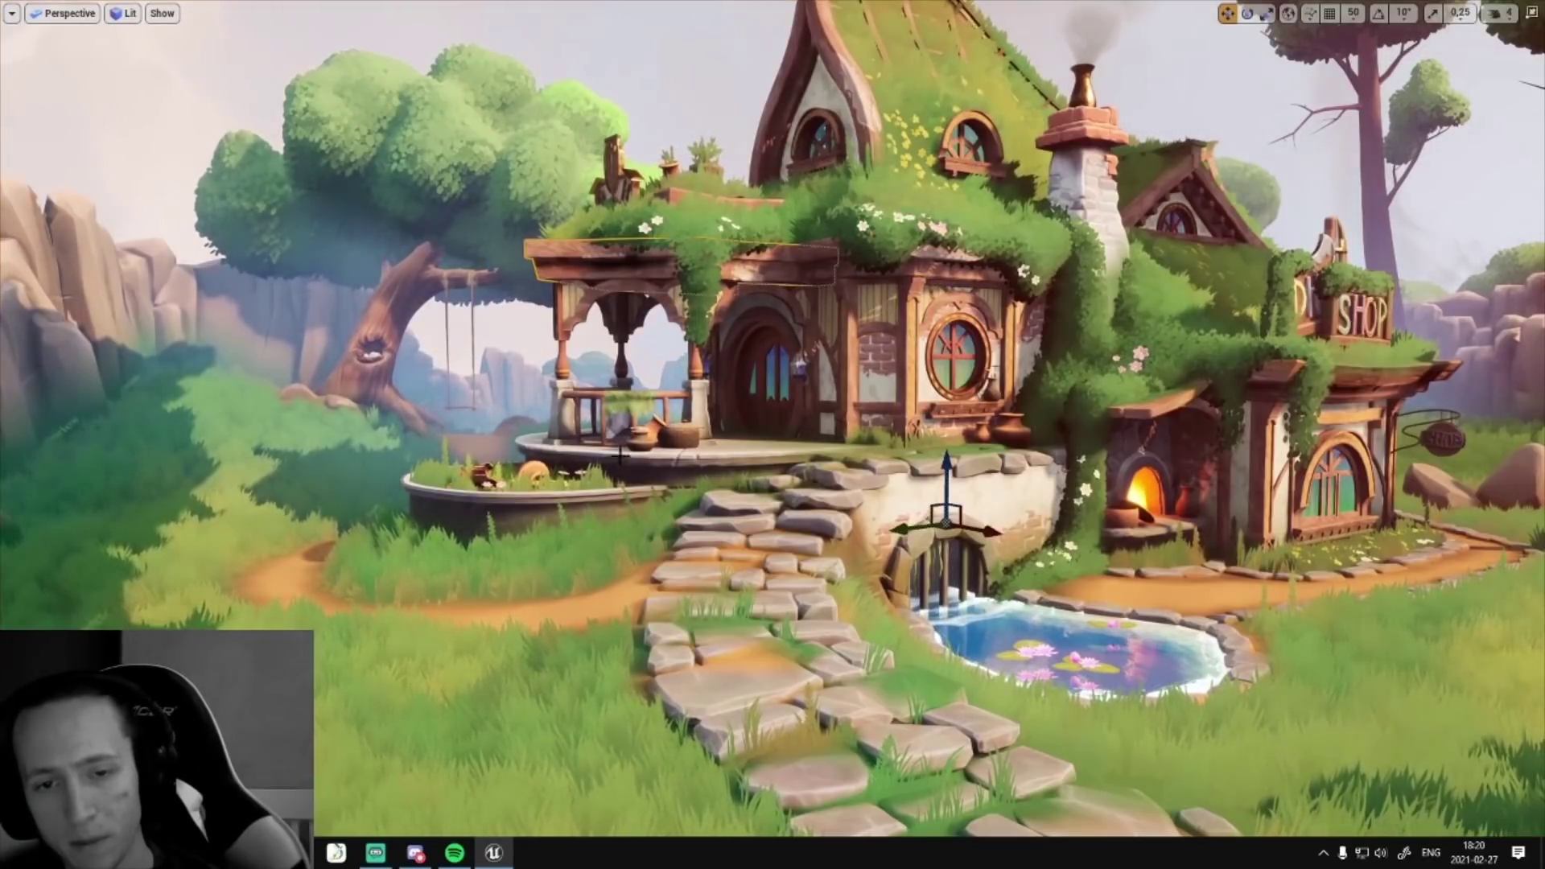
{"action": "right_click_drag", "start_coordinate": [1102, 365], "coordinate": [1158, 346]}
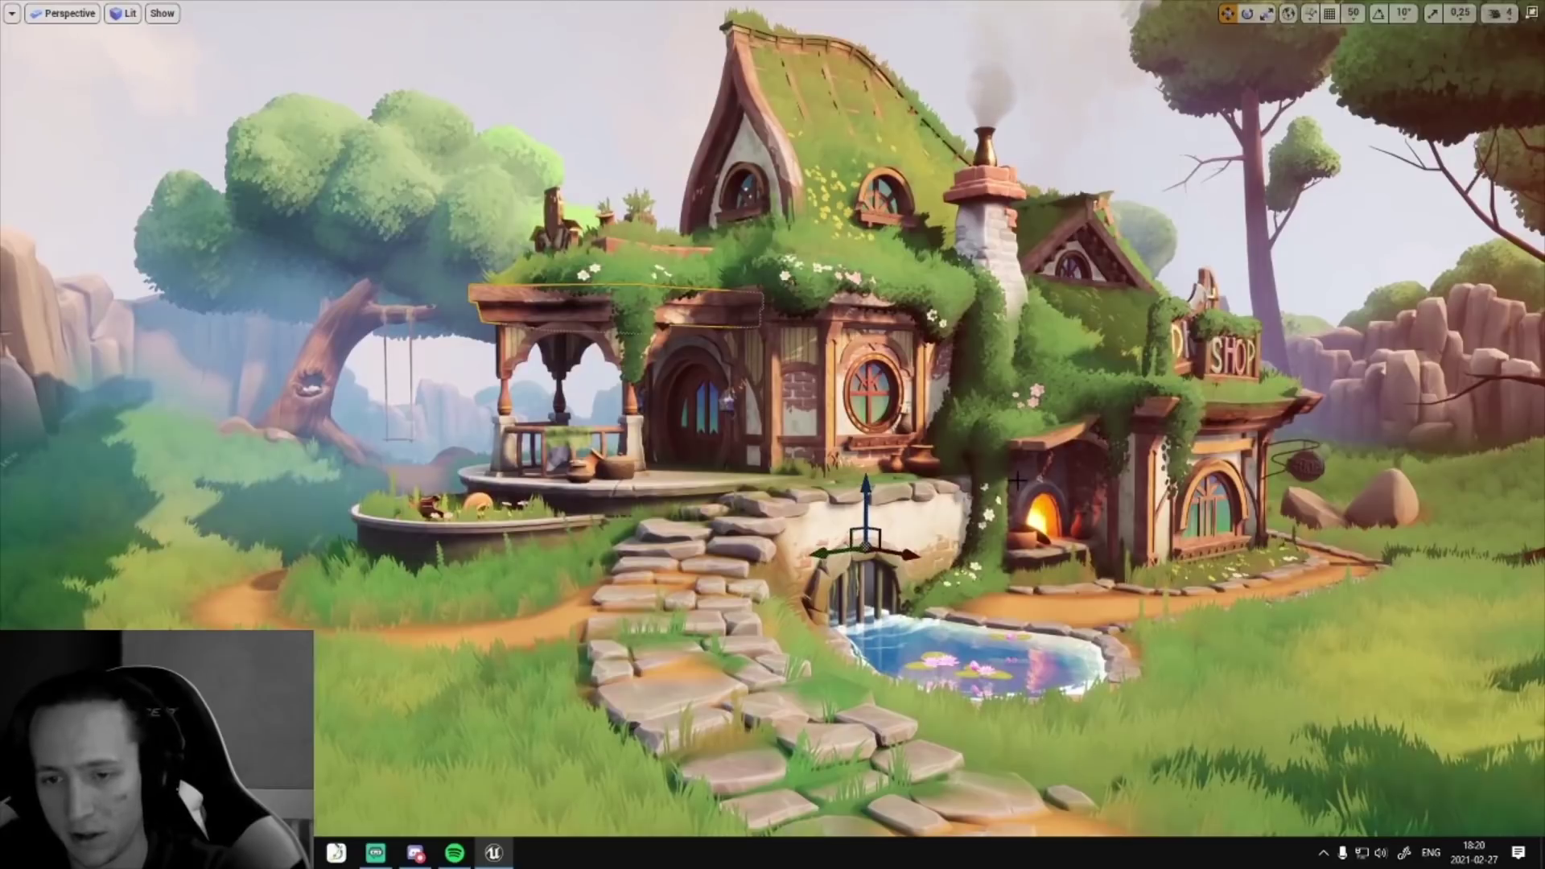
{"action": "left_click", "coordinate": [1046, 495]}
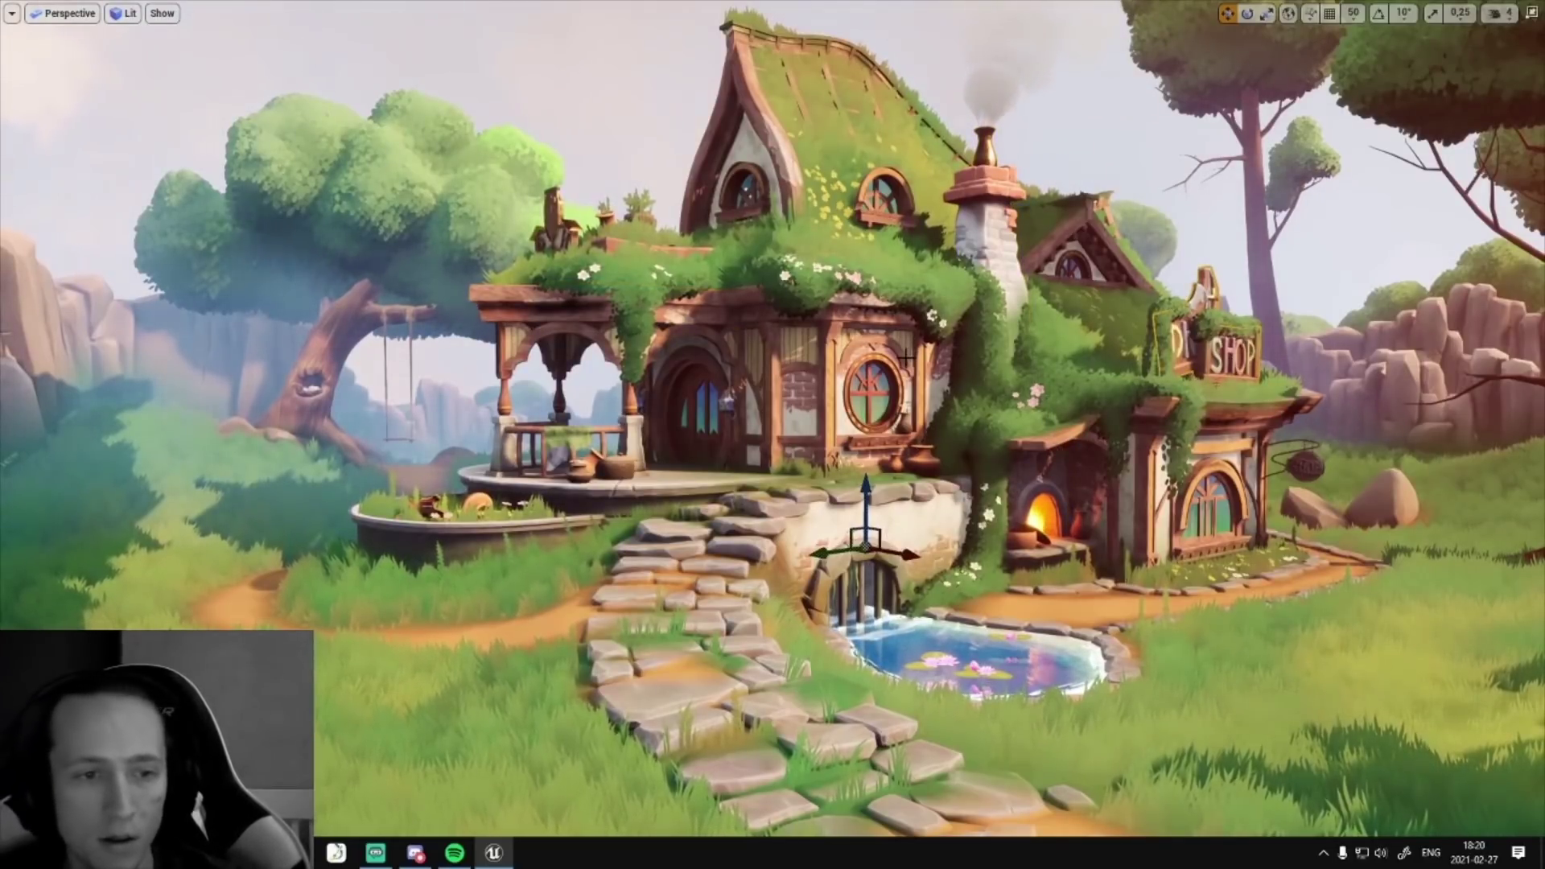
- Select the bare branch, trunks and foliage crown of the trees beside the shop in turn to examine their separate parts
{"action": "right_click_drag", "start_coordinate": [955, 348], "coordinate": [1002, 339]}
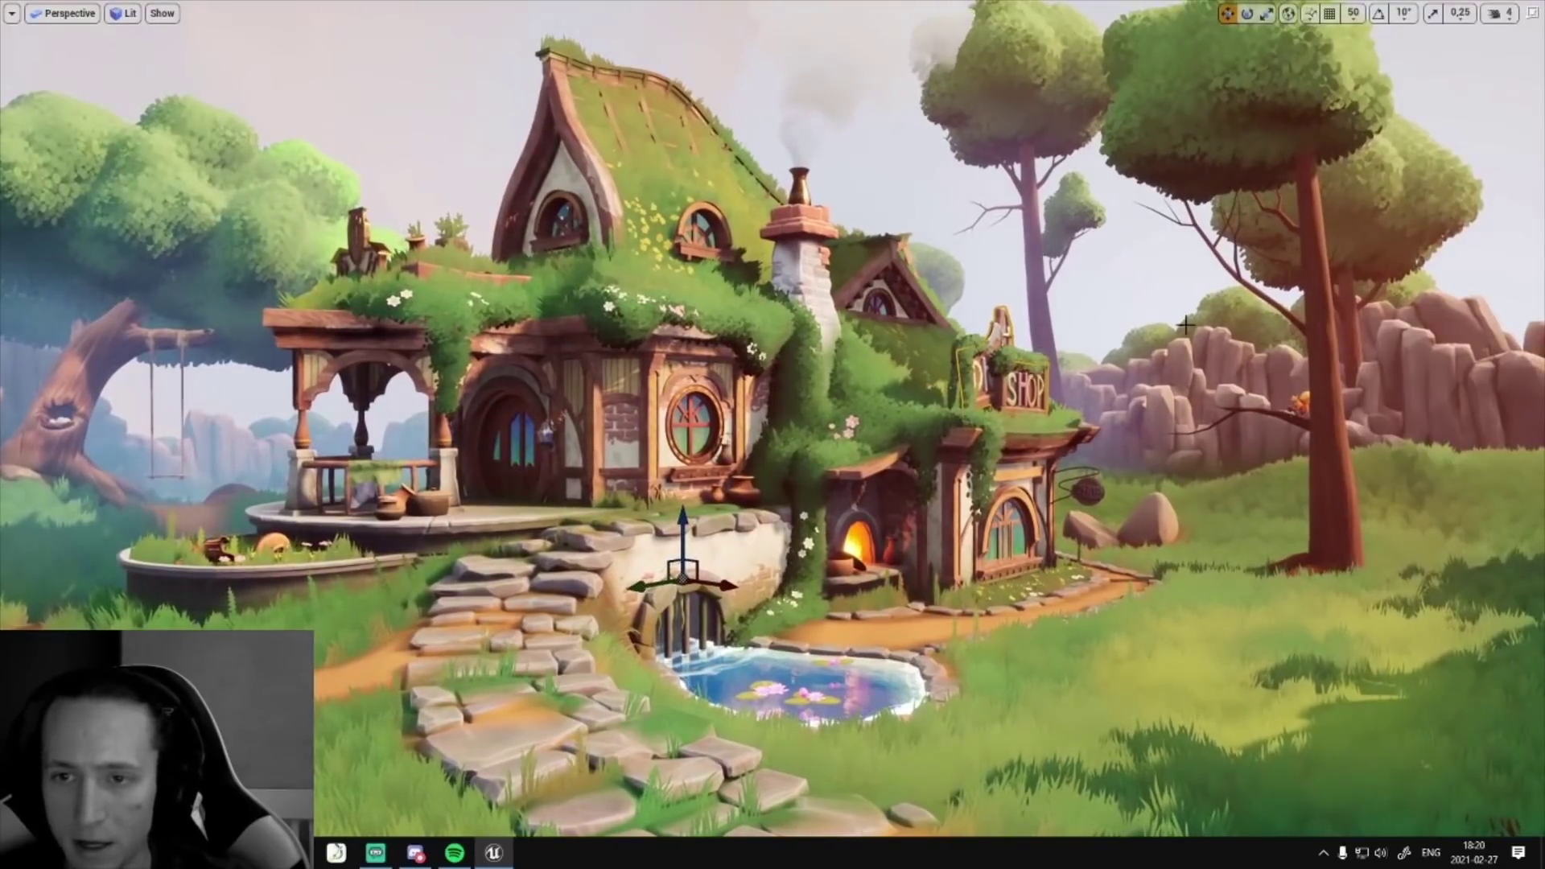
{"action": "left_click", "coordinate": [1267, 304]}
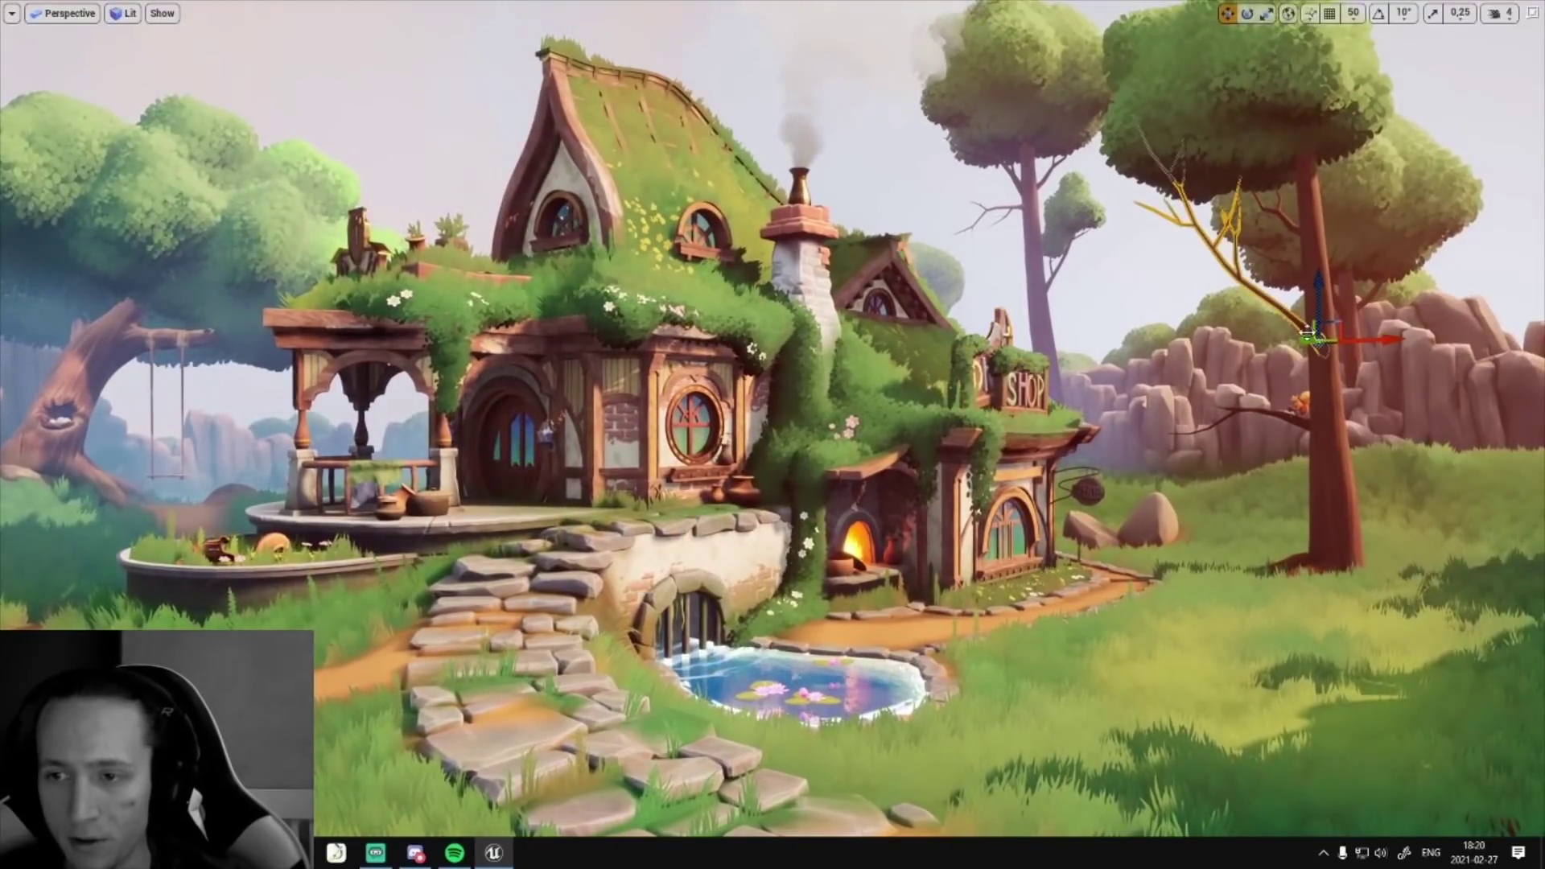
{"action": "left_click", "coordinate": [1320, 378]}
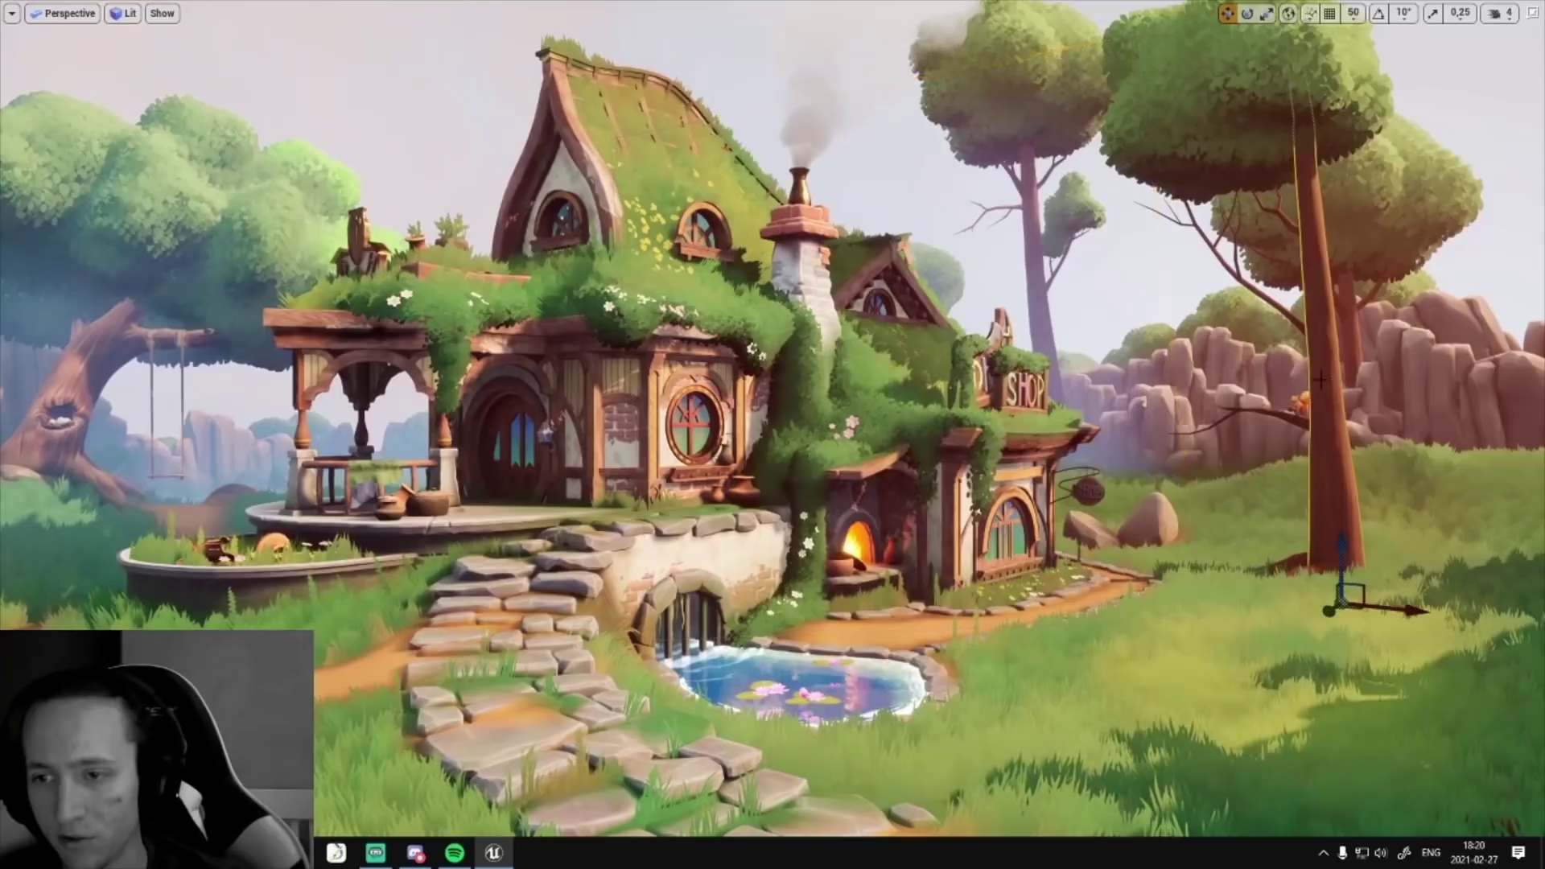
{"action": "left_click", "coordinate": [1277, 235]}
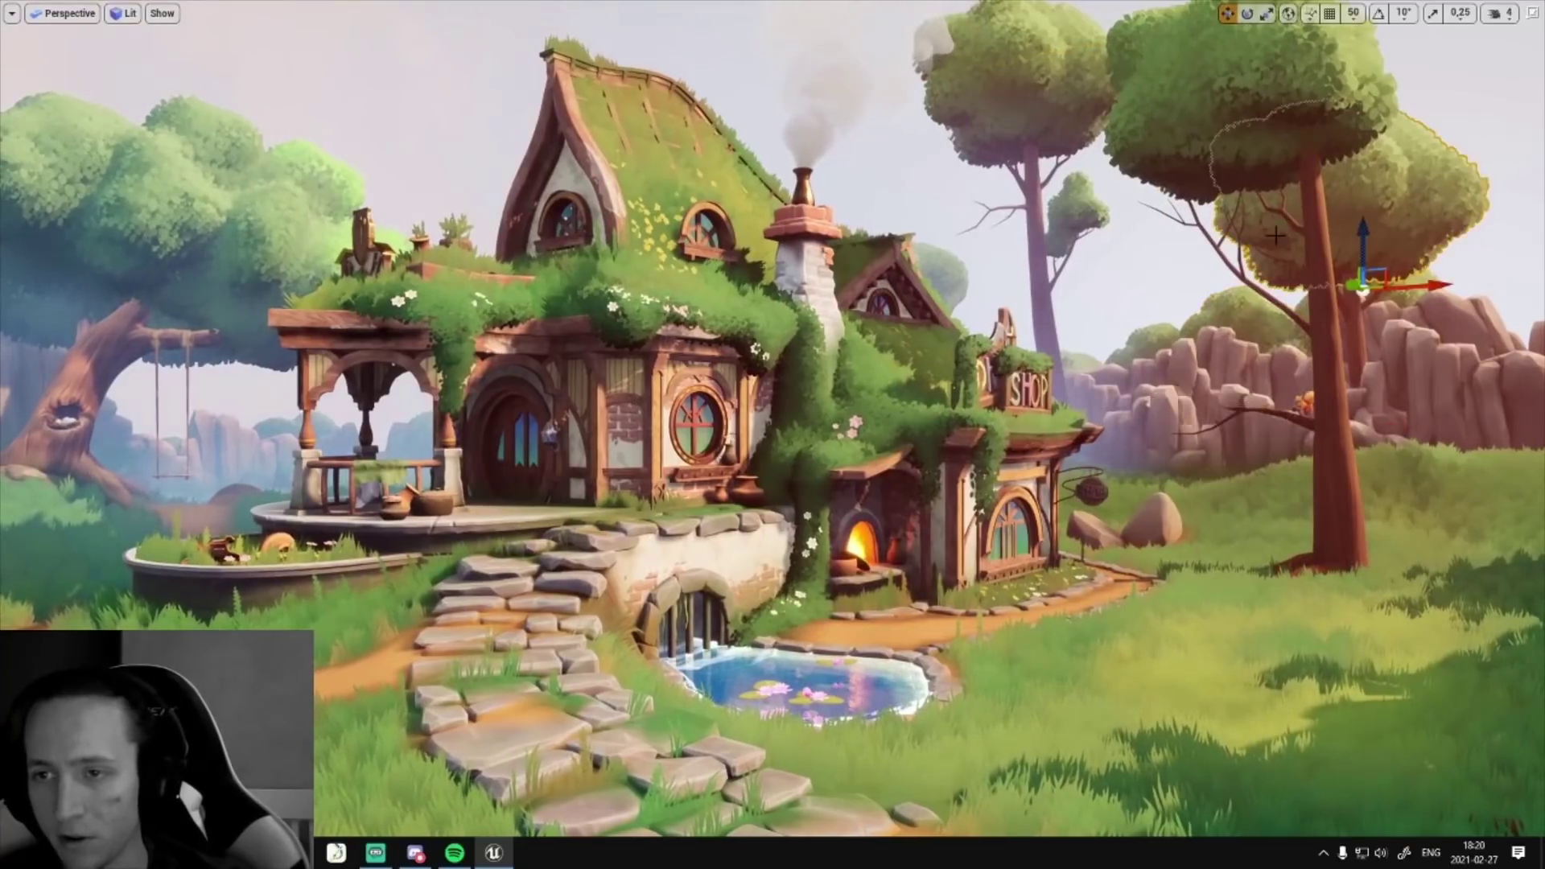
{"action": "left_click", "coordinate": [1142, 271]}
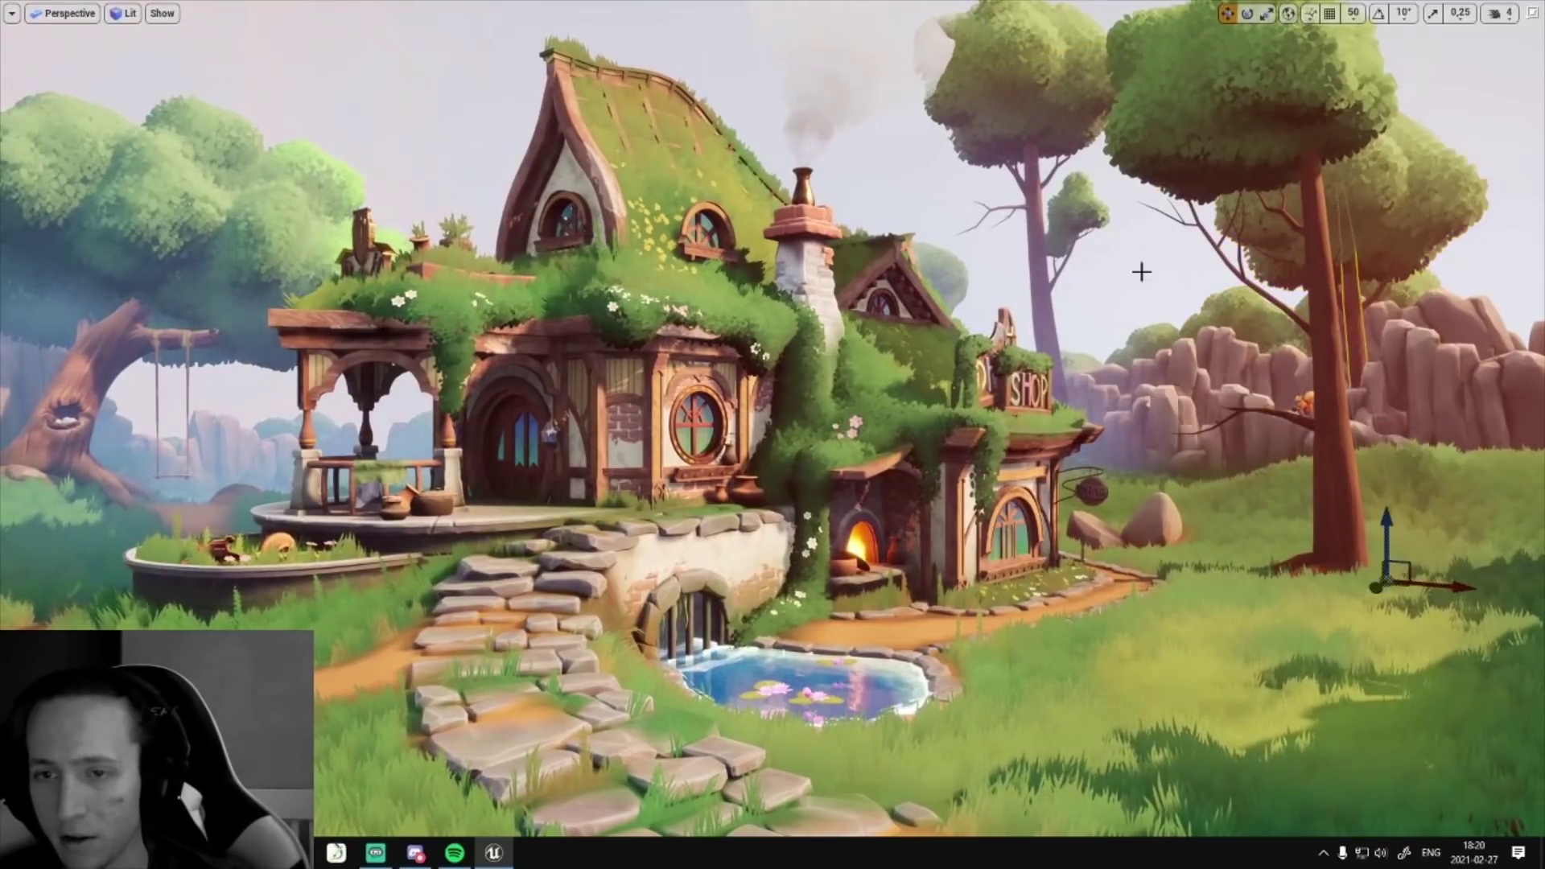
- Fly from the trees down to the dirt path by the fireplace to examine the ground and grass up close
{"action": "left_click", "coordinate": [1084, 216]}
{"action": "right_click_drag", "start_coordinate": [767, 255], "coordinate": [777, 393]}
{"action": "key", "text": "w"}
{"action": "key", "text": "s"}
{"action": "key", "text": "w"}
{"action": "left_click", "coordinate": [795, 458]}
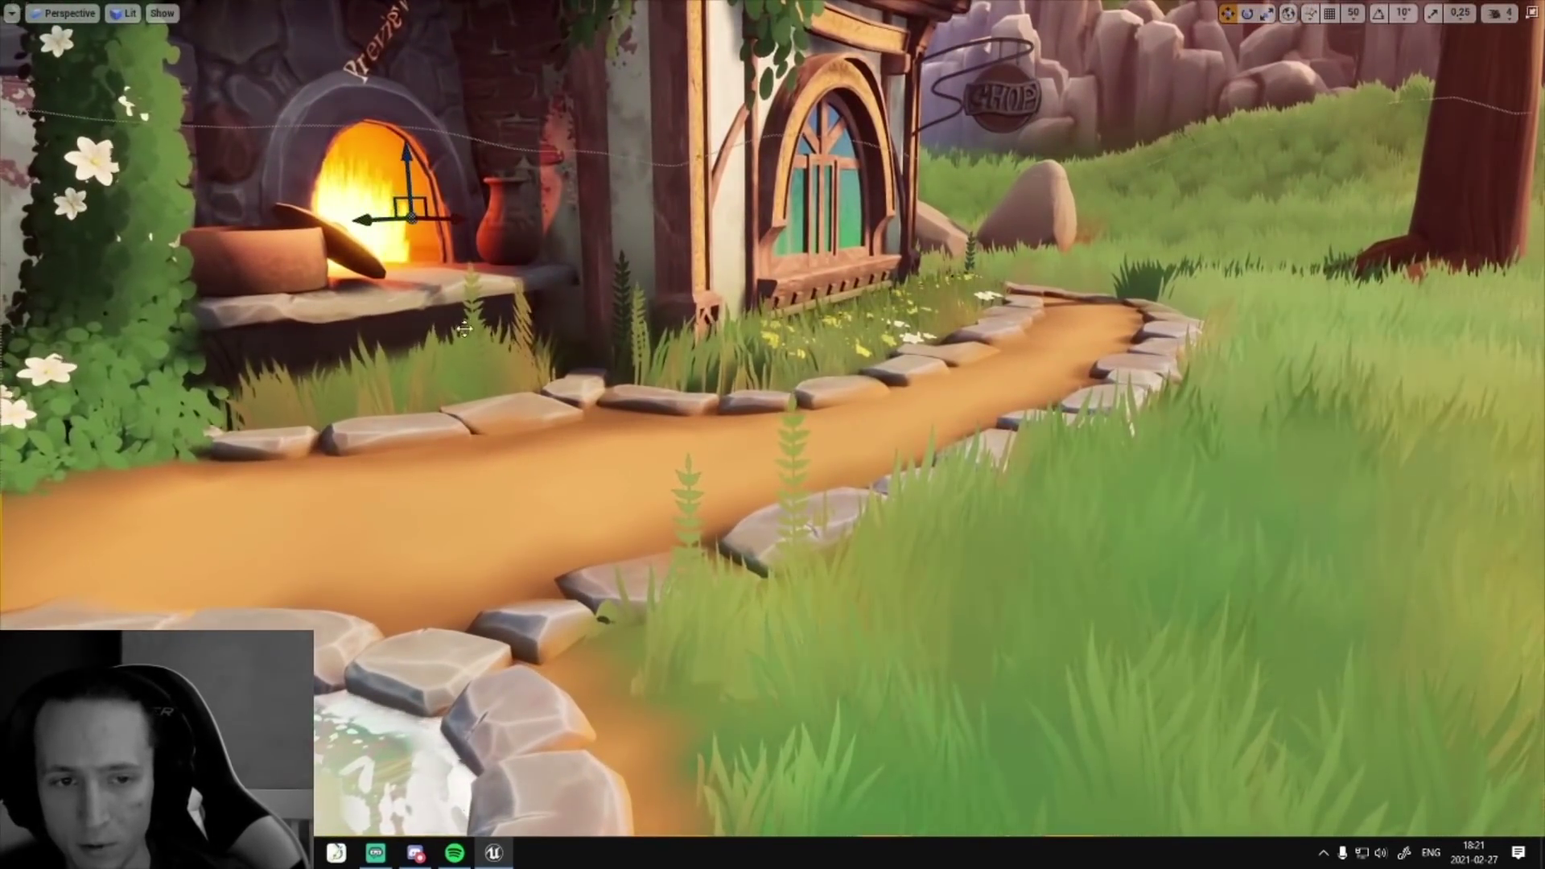
- Examine the stepping stones and the grass tufts between them at close range
{"action": "right_click_drag", "start_coordinate": [795, 458], "coordinate": [459, 402]}
{"action": "key", "text": "w"}
{"action": "right_click_drag", "start_coordinate": [724, 233], "coordinate": [700, 321]}
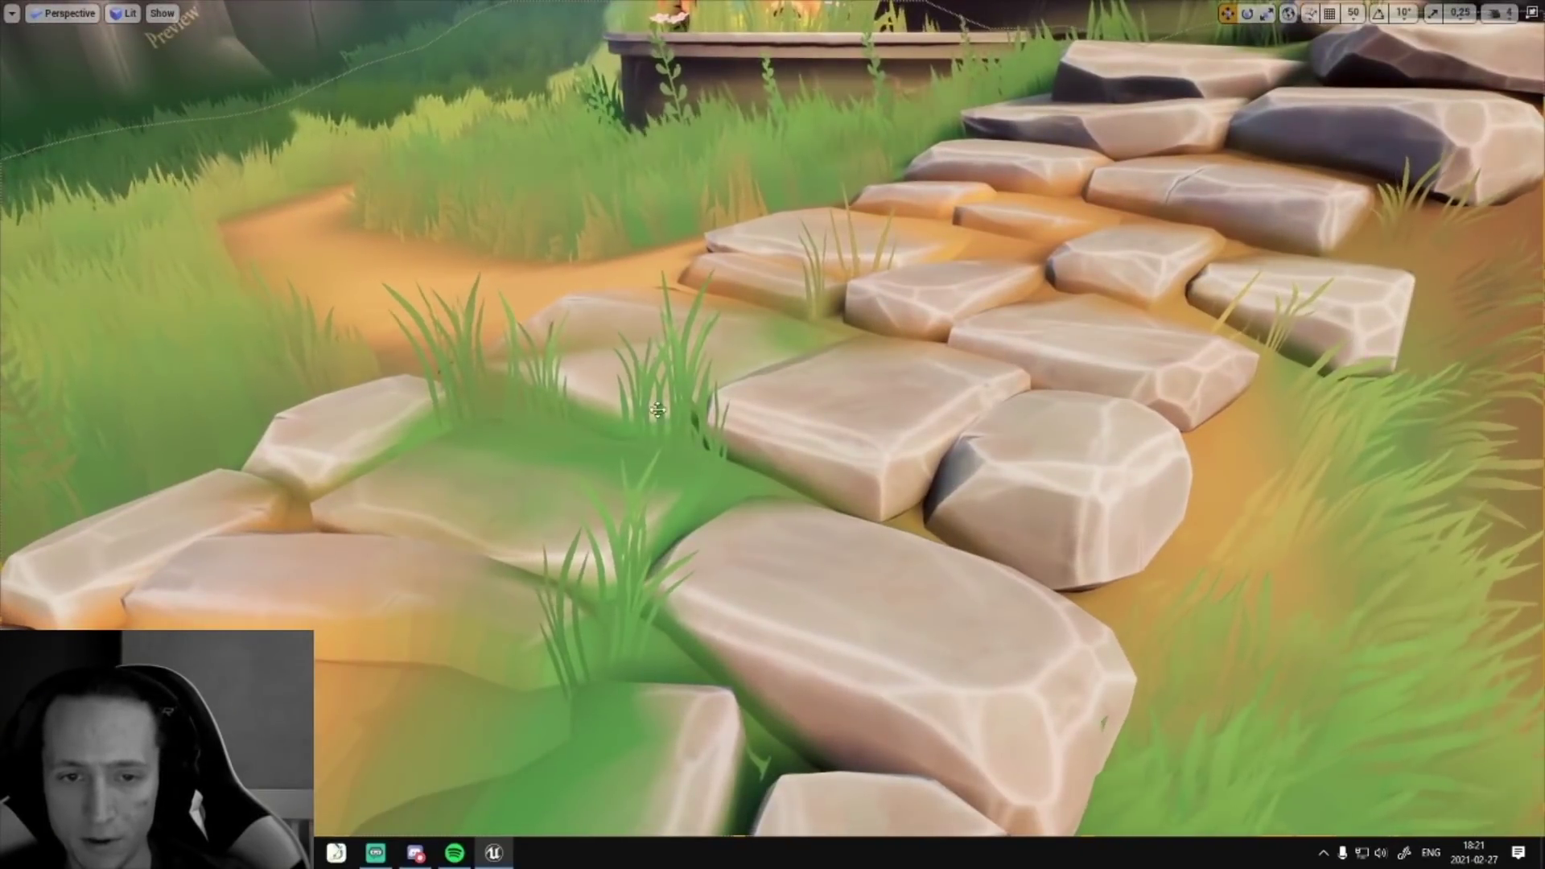
{"action": "key", "text": "s"}
{"action": "mouse_move", "coordinate": [813, 281]}
{"action": "right_mouse_down"}
{"action": "mouse_move", "coordinate": [835, 283]}
{"action": "mouse_move", "coordinate": [817, 288]}
{"action": "right_mouse_up"}
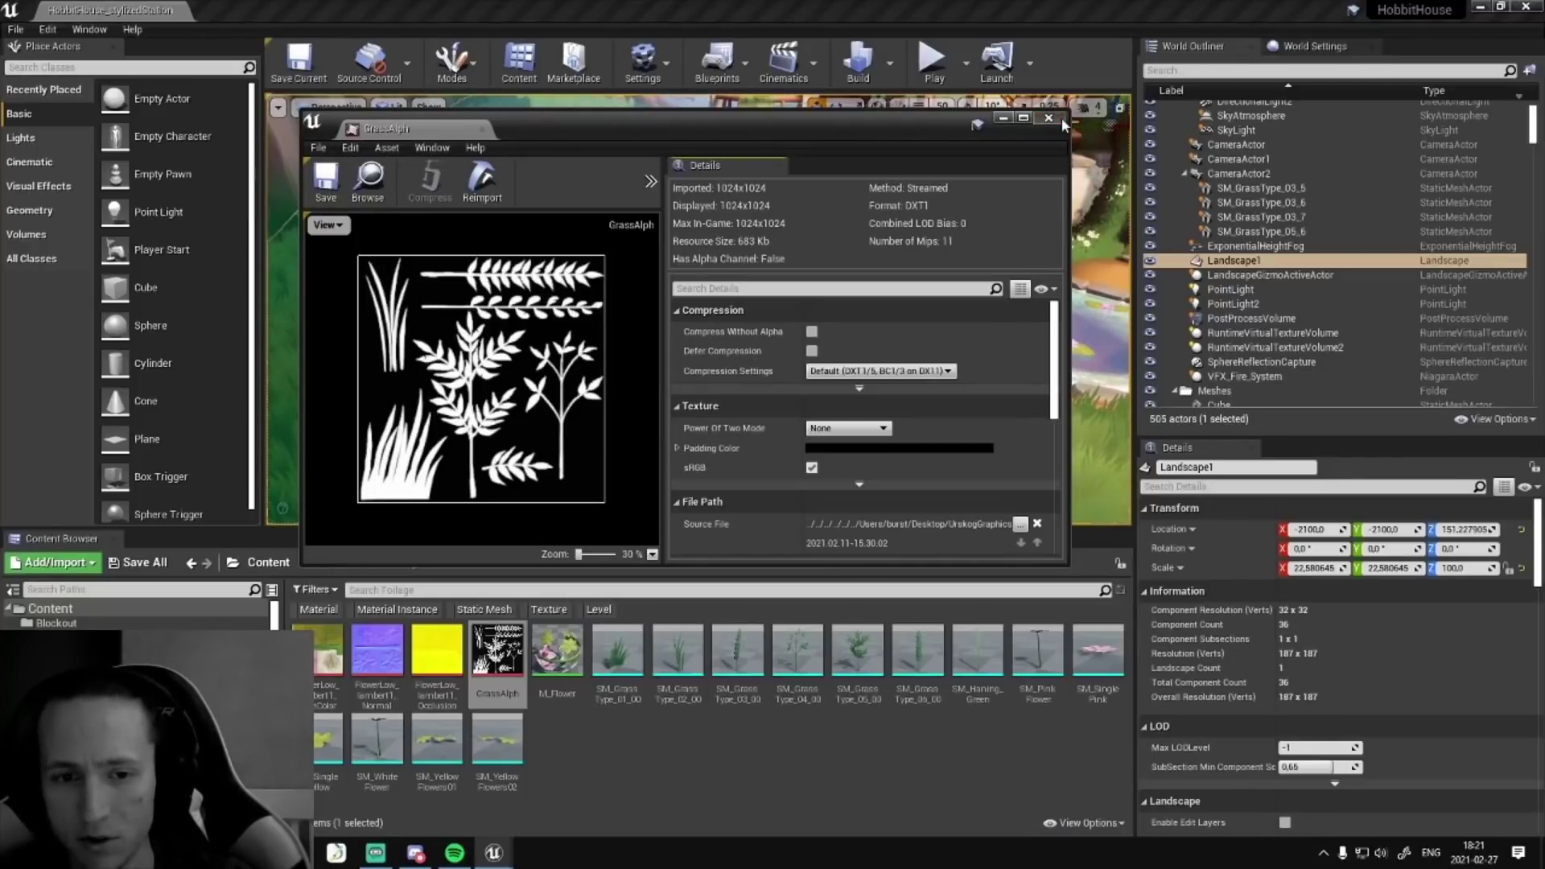
- Close the GrassAlph texture and bring the stone steps, pond and front of the house back into view
{"action": "left_click", "coordinate": [1050, 119]}
{"action": "right_click_drag", "start_coordinate": [813, 298], "coordinate": [771, 344]}
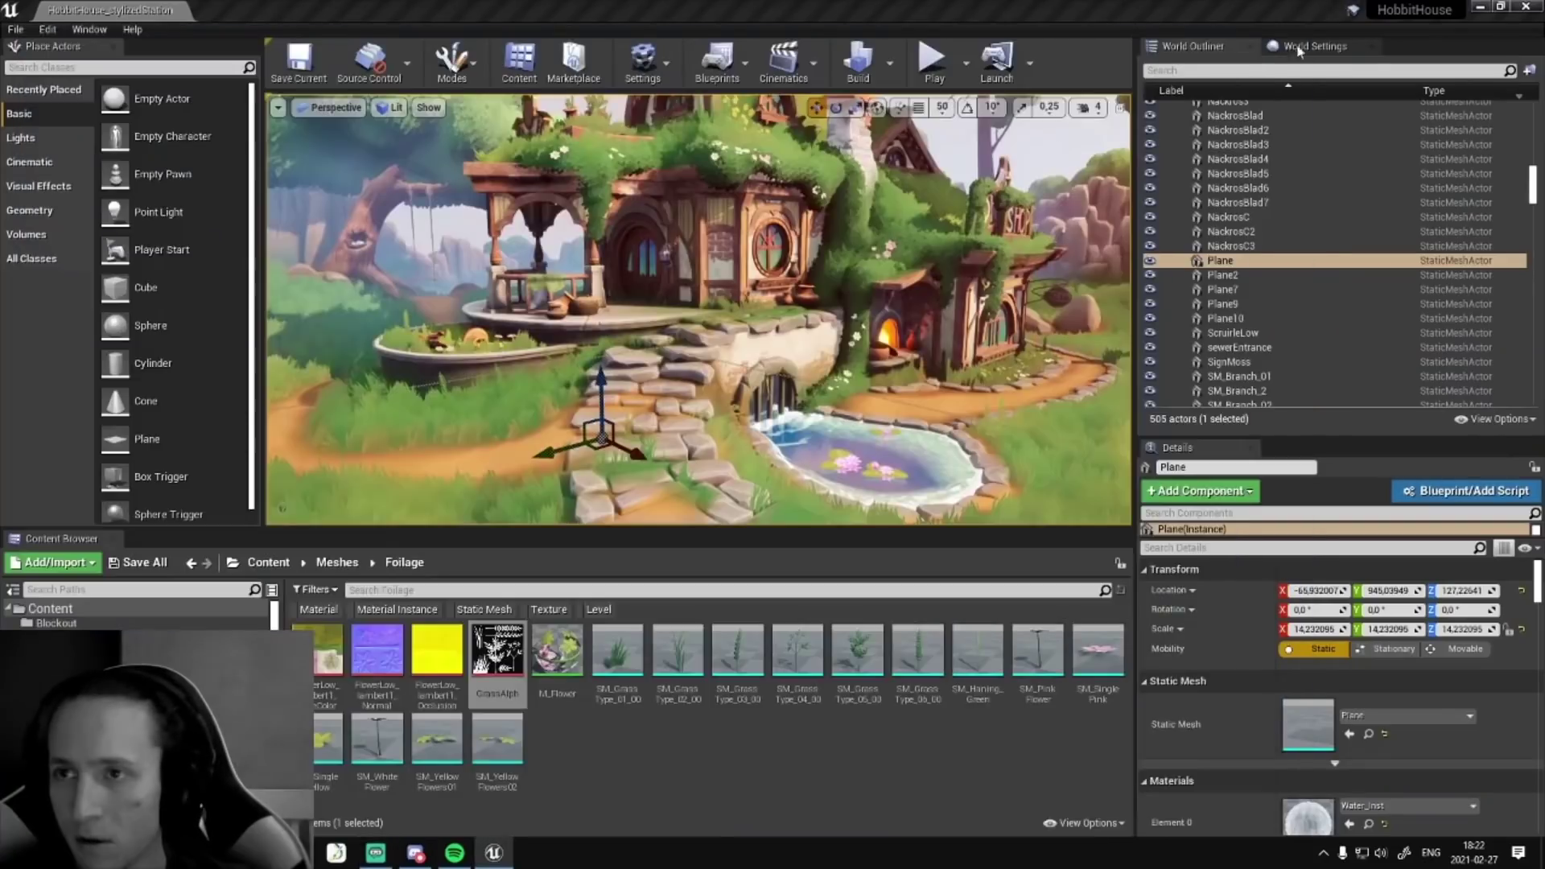
{"action": "right_click_drag", "start_coordinate": [699, 309], "coordinate": [624, 261]}
{"action": "right_click_drag", "start_coordinate": [925, 336], "coordinate": [780, 338]}
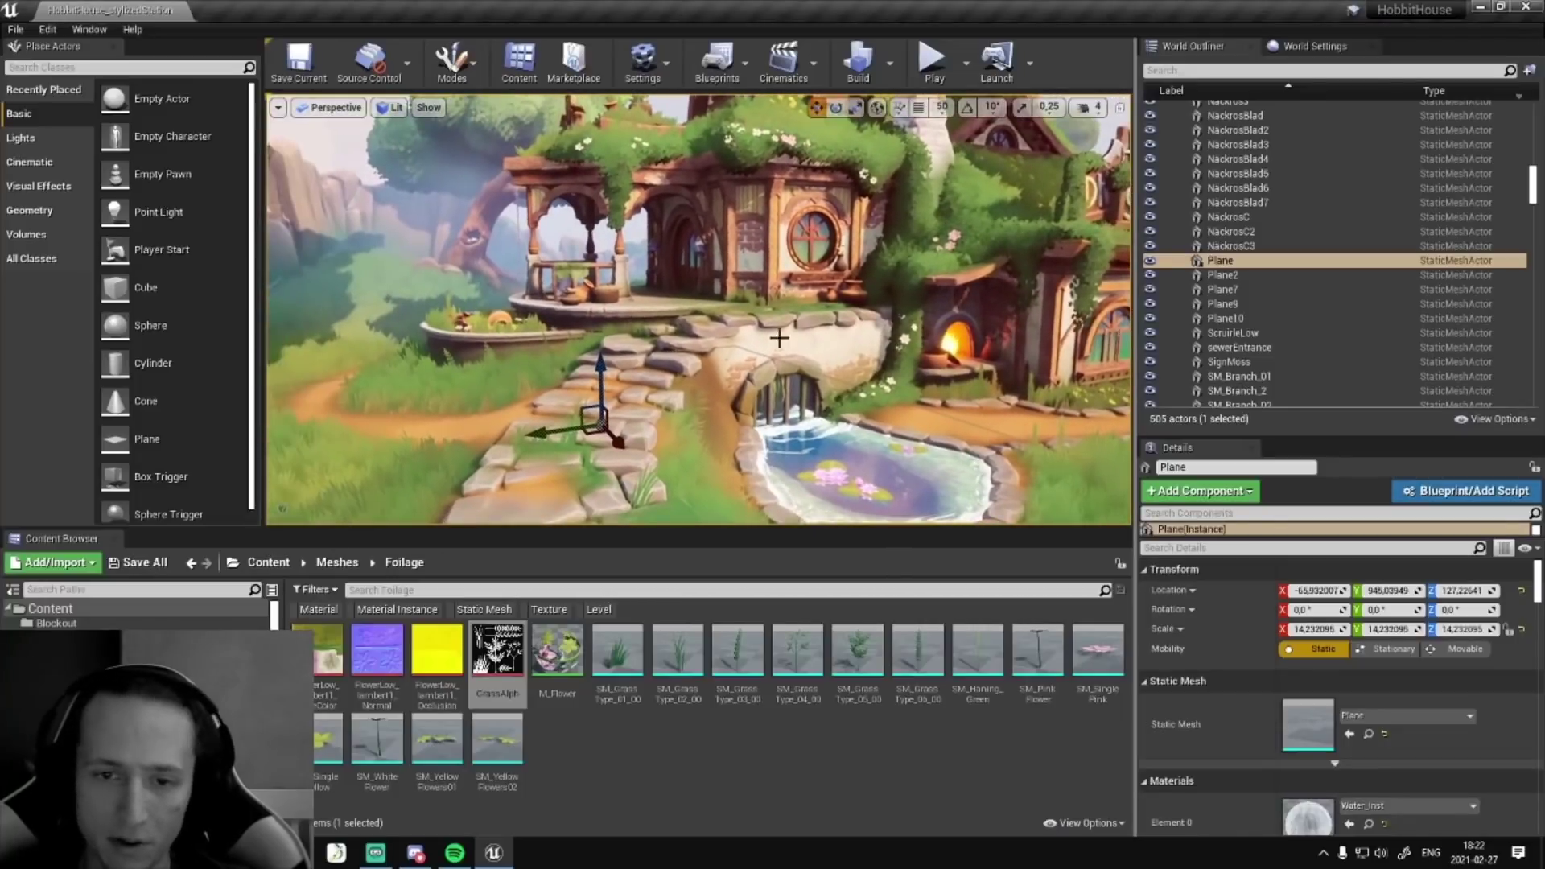
- Select the house foundation above the sewer grate and open its M_plaster_inst material and the parent M_plaster graph
{"action": "left_click", "coordinate": [842, 350]}
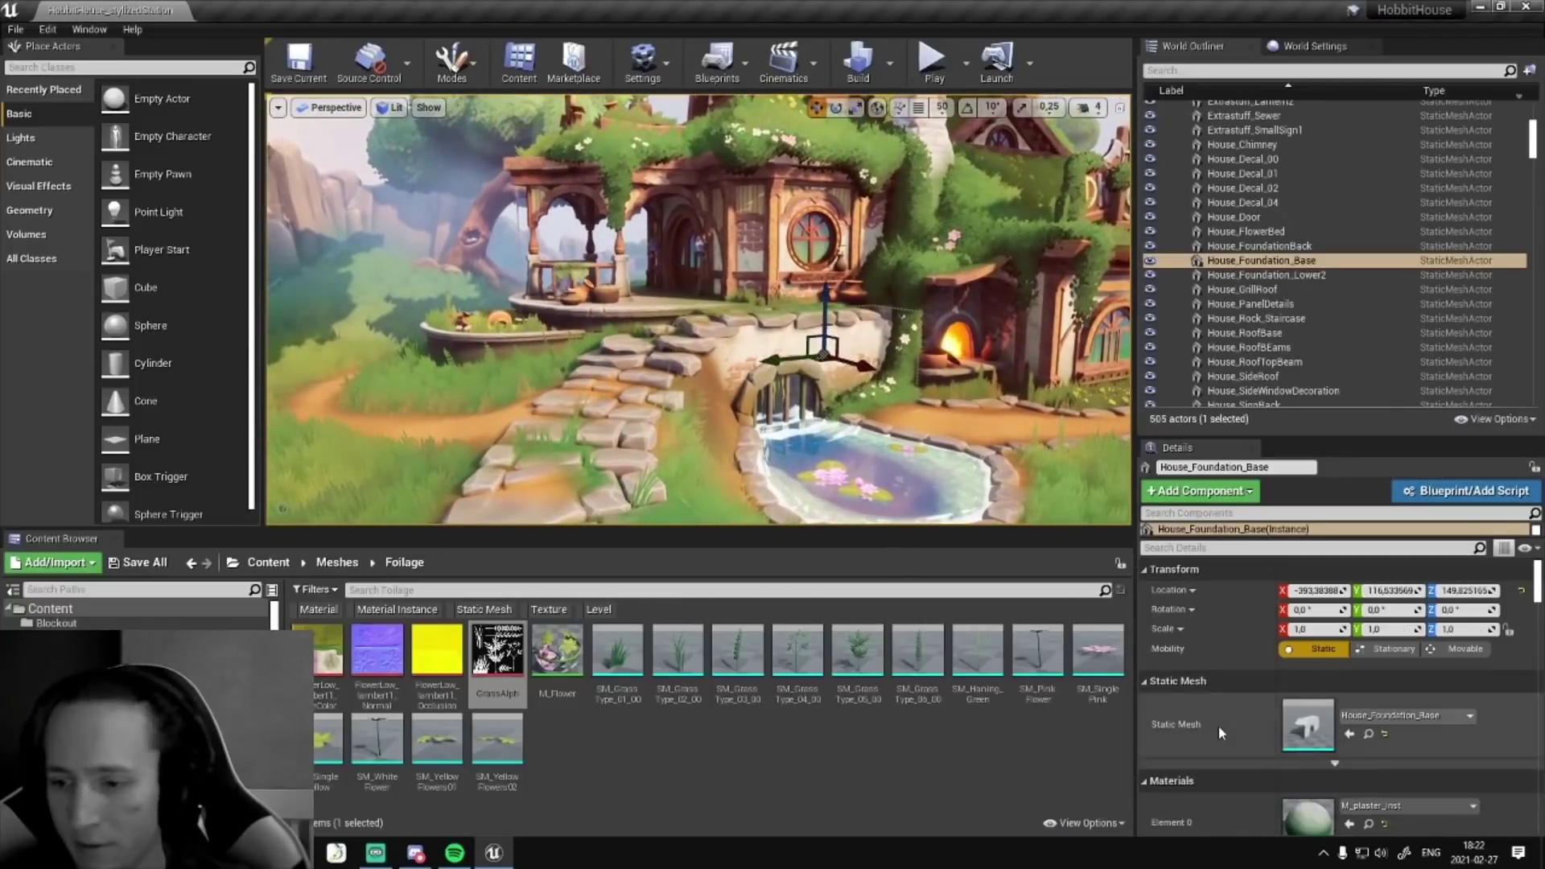
{"action": "scroll", "coordinate": [1324, 776], "scroll_direction": "down", "scroll_amount": 1}
{"action": "double_click", "coordinate": [1322, 775]}
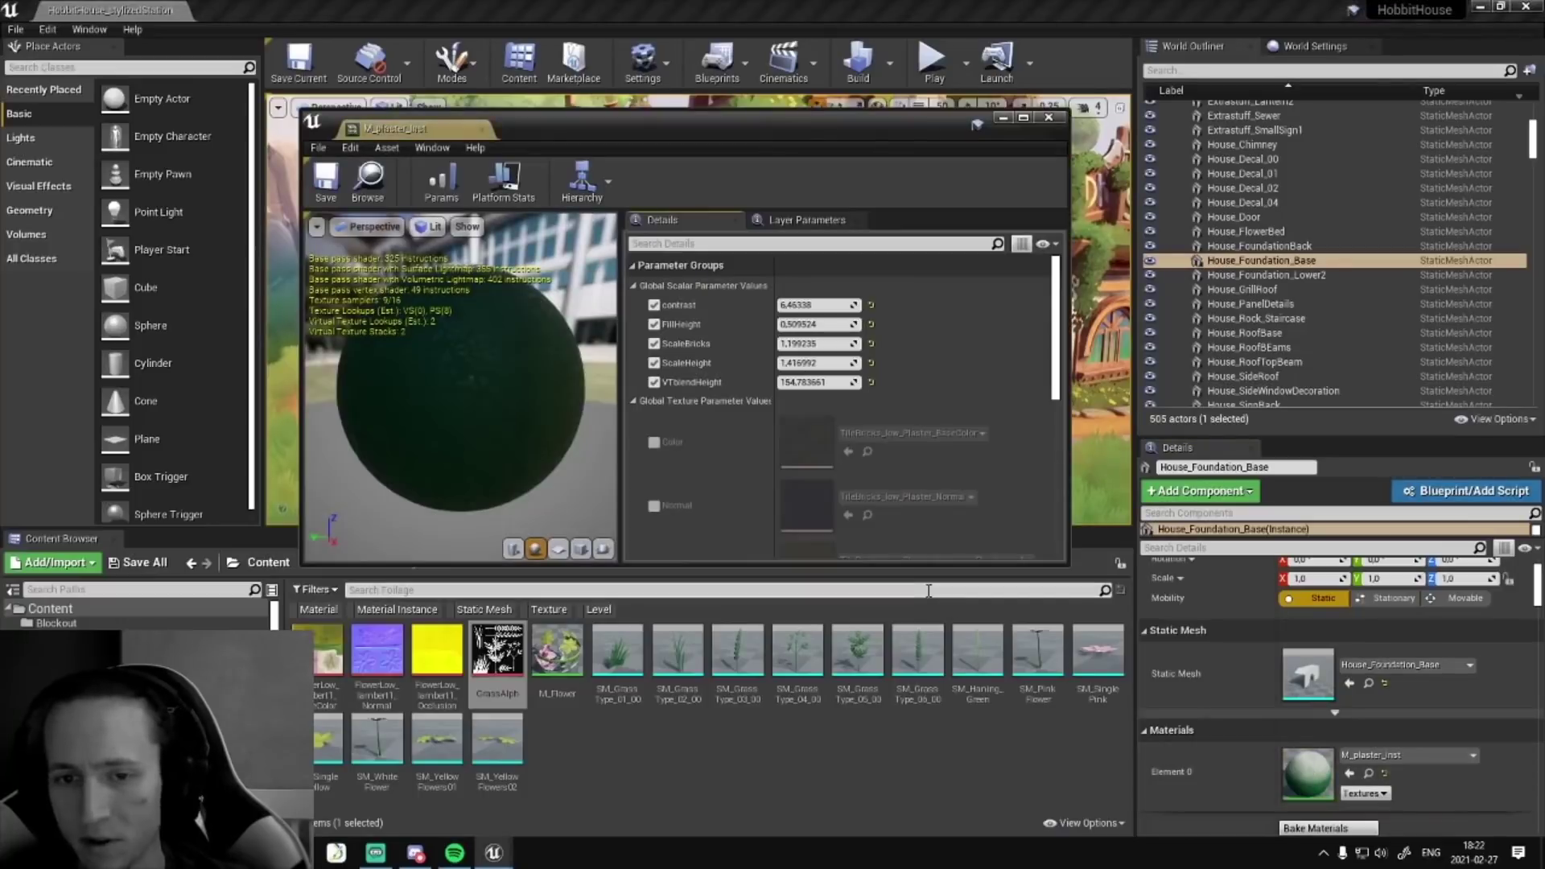
{"action": "scroll", "coordinate": [830, 468], "scroll_direction": "down", "scroll_amount": 5}
{"action": "double_click", "coordinate": [800, 445]}
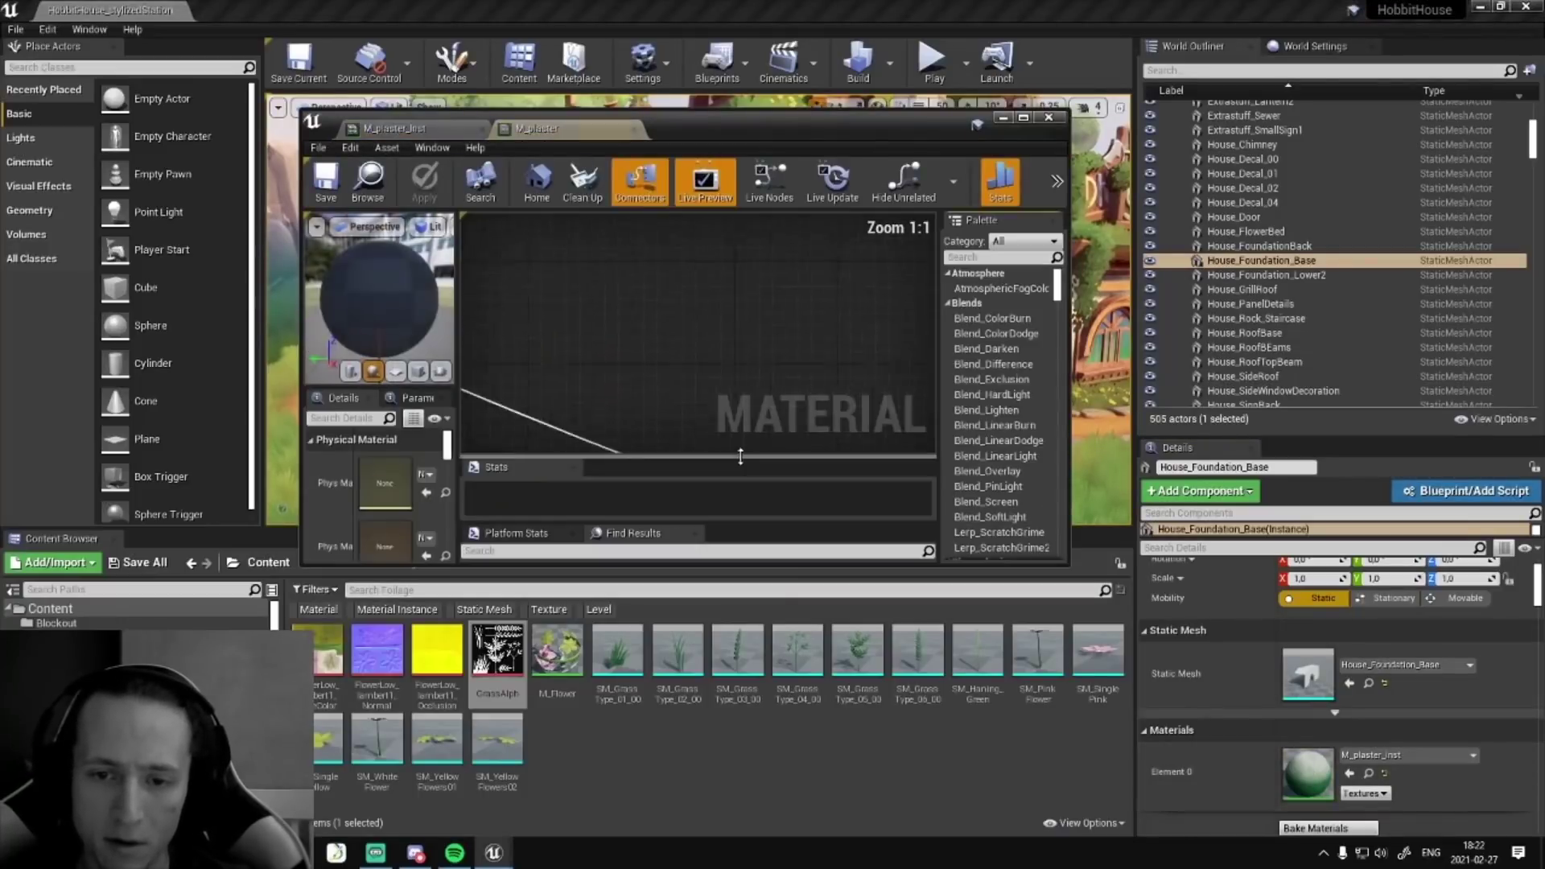
- Maximize the M_plaster graph and examine how Vertex Color, the contrast parameter and the textures feed the HeightLerp nodes
{"action": "scroll", "coordinate": [612, 372], "scroll_direction": "up", "scroll_amount": 3}
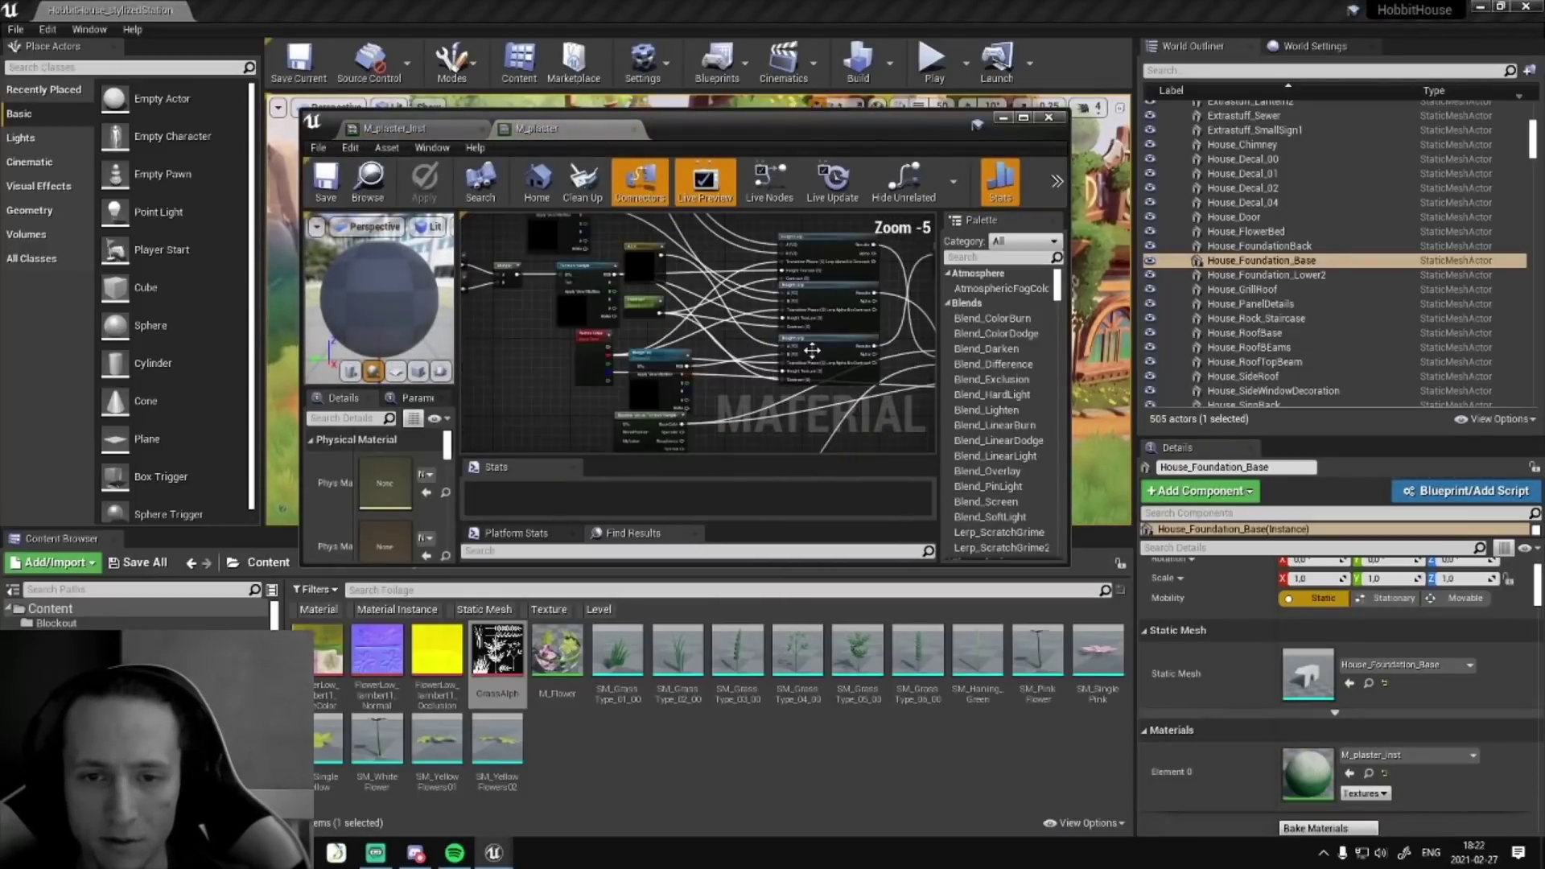
{"action": "right_click_drag", "start_coordinate": [748, 394], "coordinate": [798, 367]}
{"action": "double_click", "coordinate": [708, 123]}
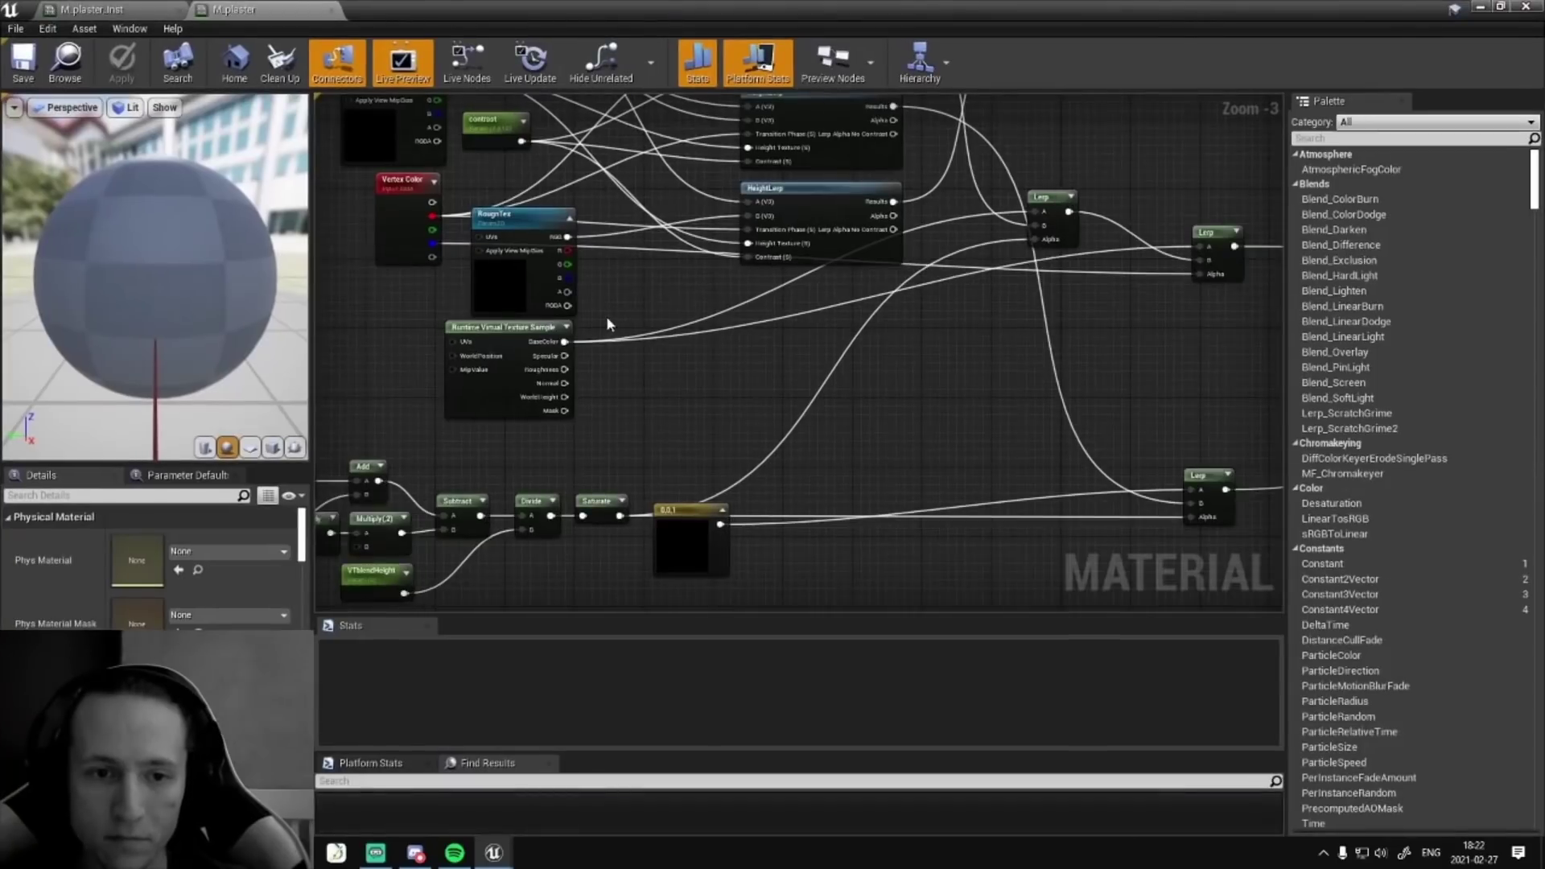
{"action": "right_click_drag", "start_coordinate": [606, 316], "coordinate": [758, 505]}
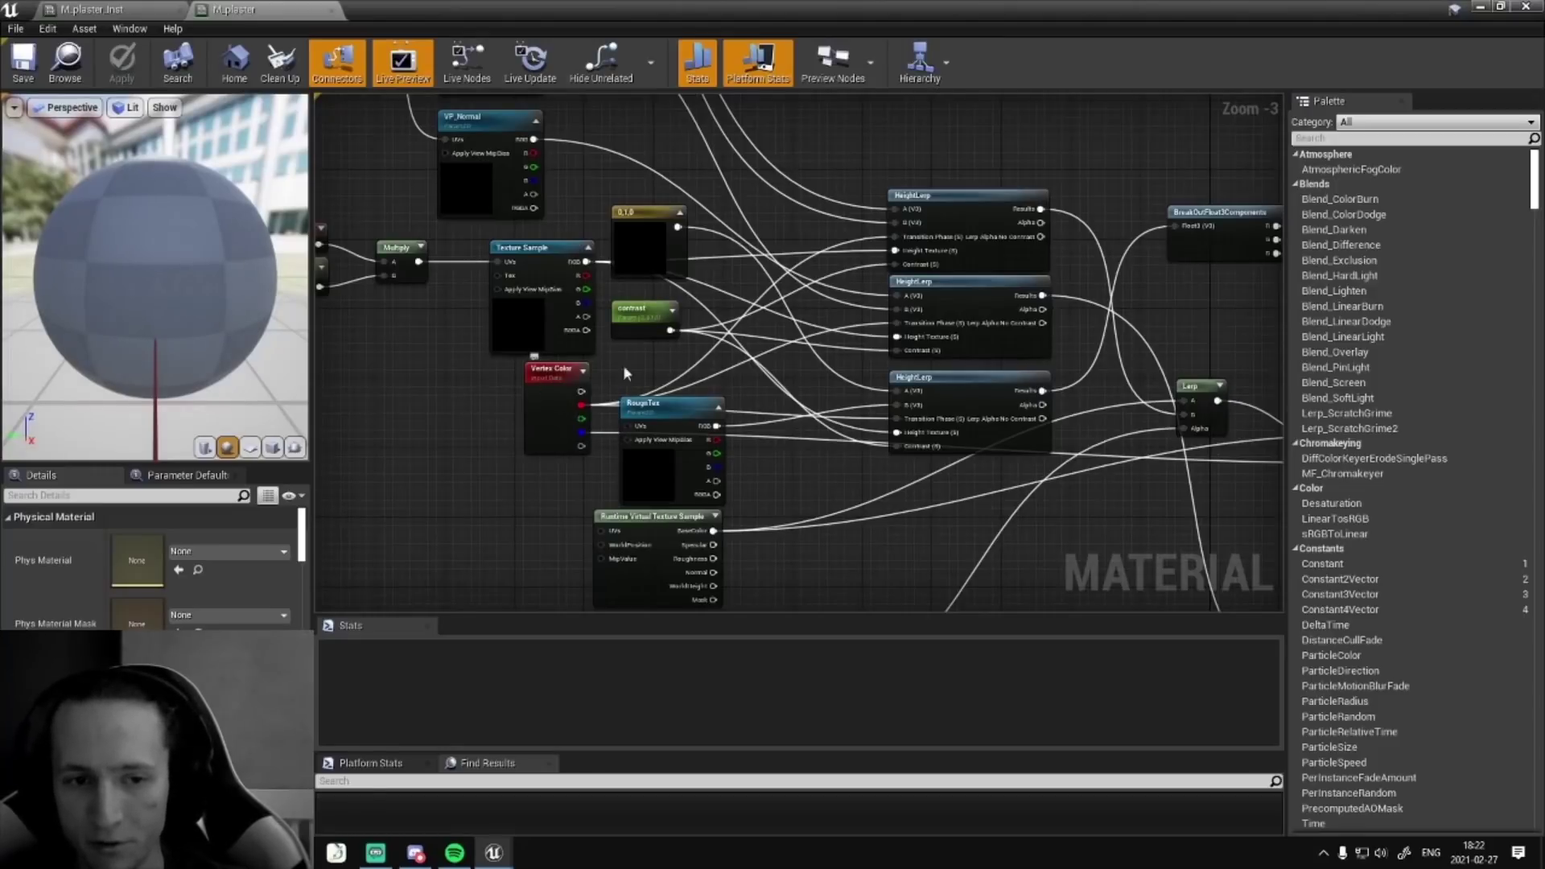
{"action": "right_click_drag", "start_coordinate": [723, 388], "coordinate": [695, 294]}
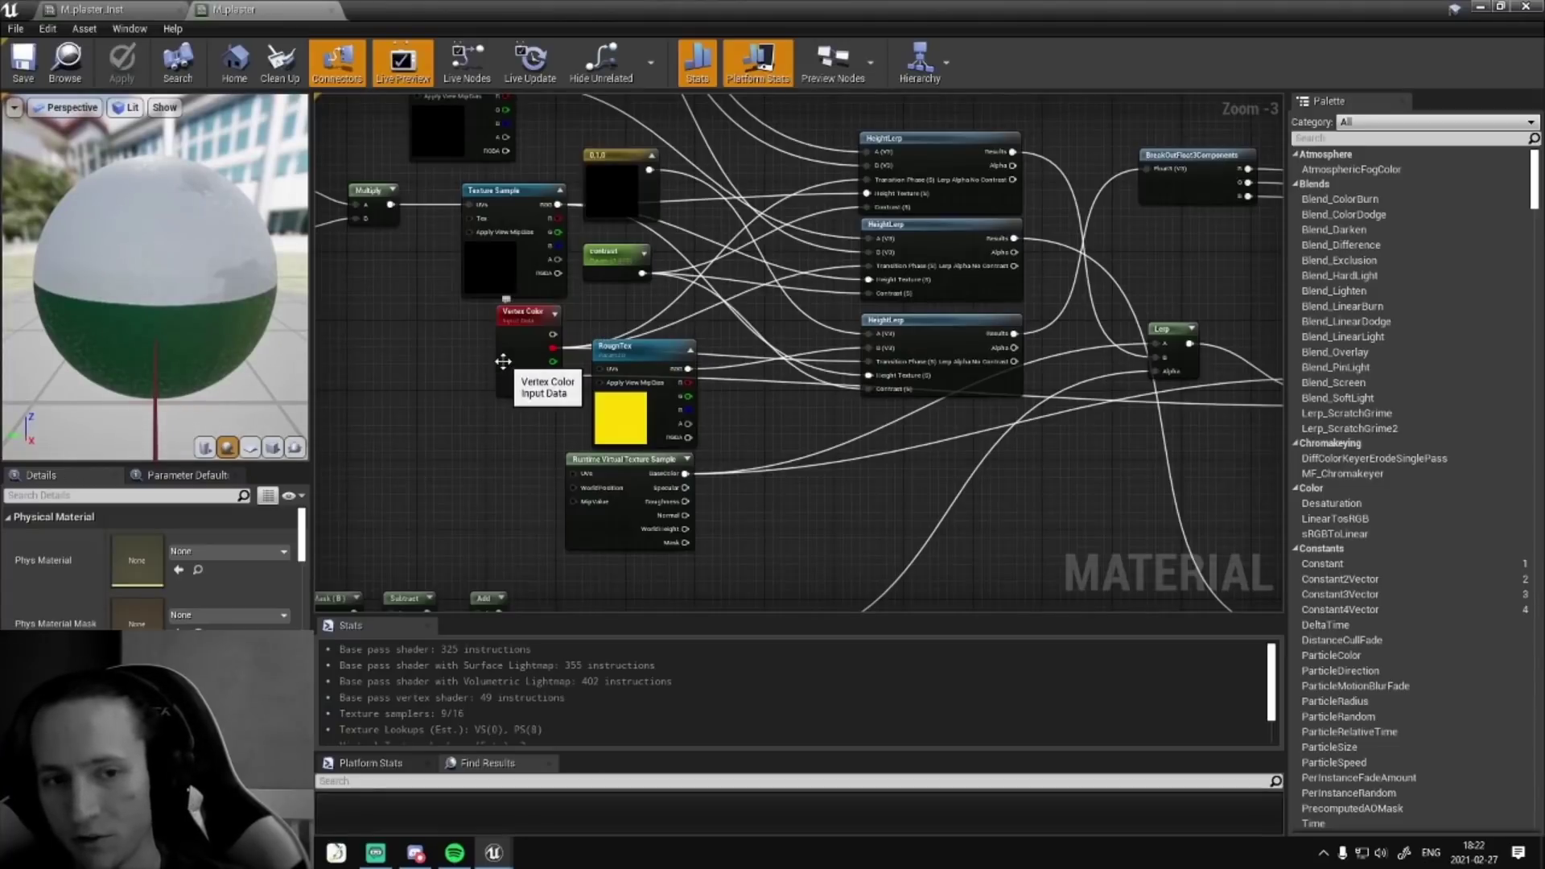
{"action": "right_click_drag", "start_coordinate": [458, 401], "coordinate": [531, 422]}
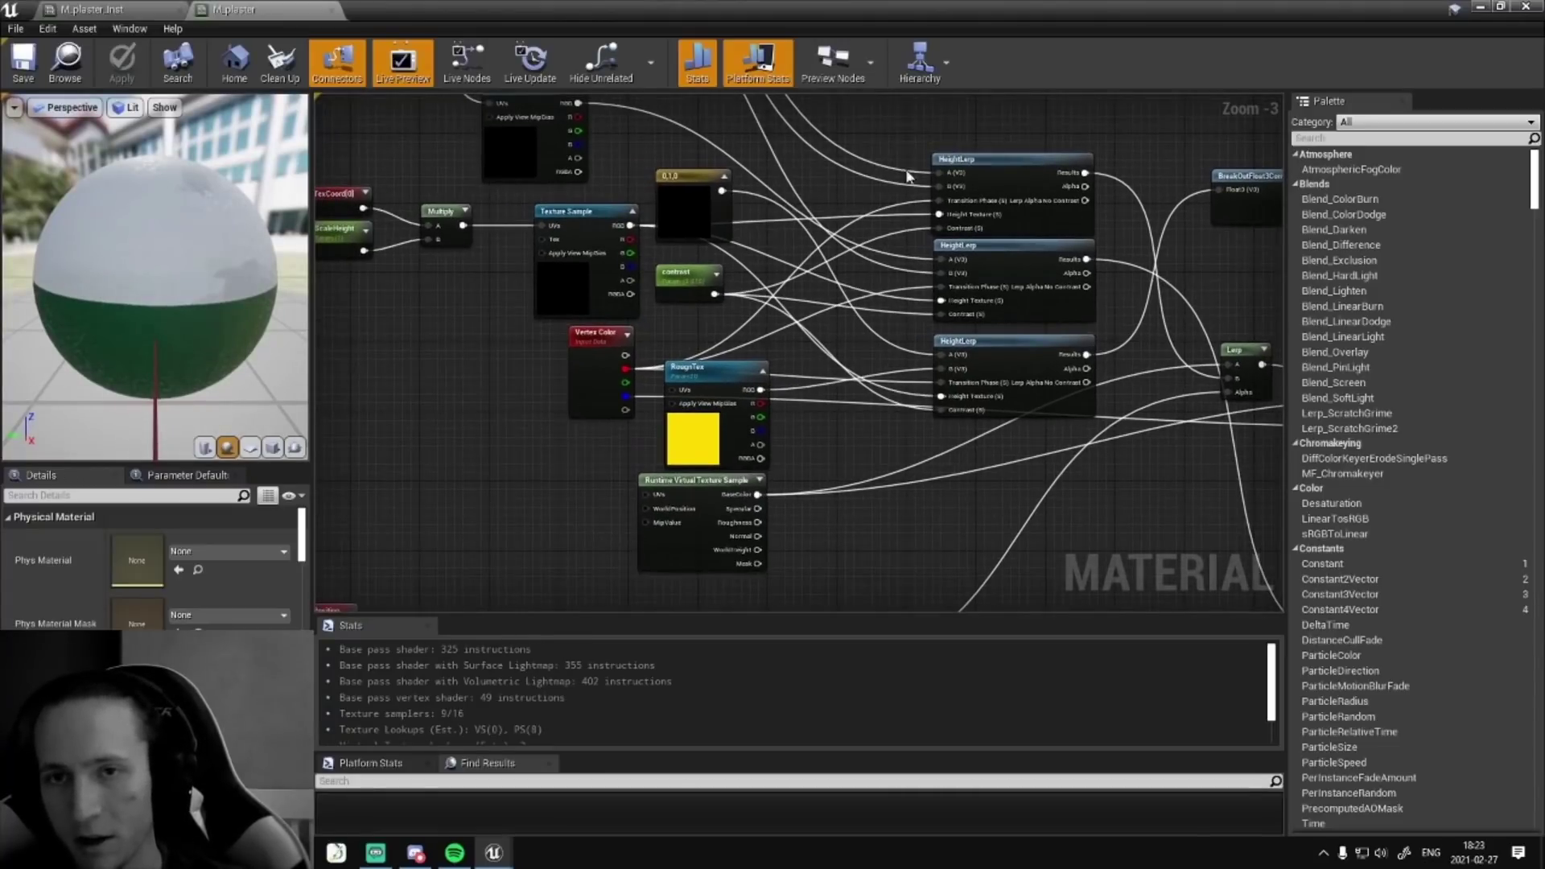
{"action": "scroll", "coordinate": [795, 279], "scroll_direction": "up", "scroll_amount": 2}
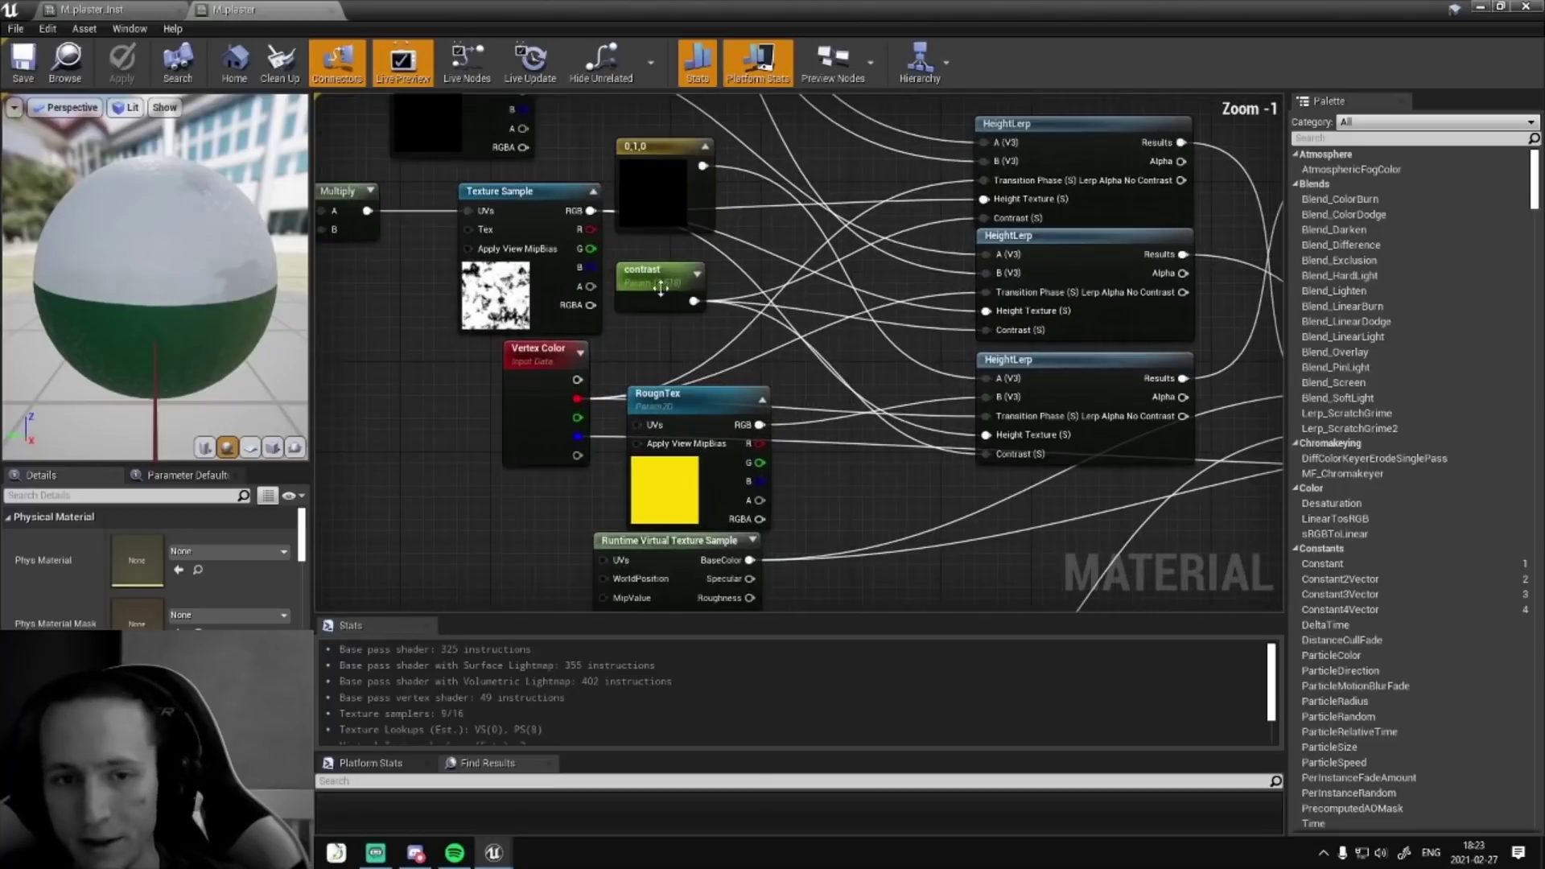
- Minimize the material graph, fly close to the exposed bricks beside the round window and select the house walls
{"action": "left_click", "coordinate": [1479, 8]}
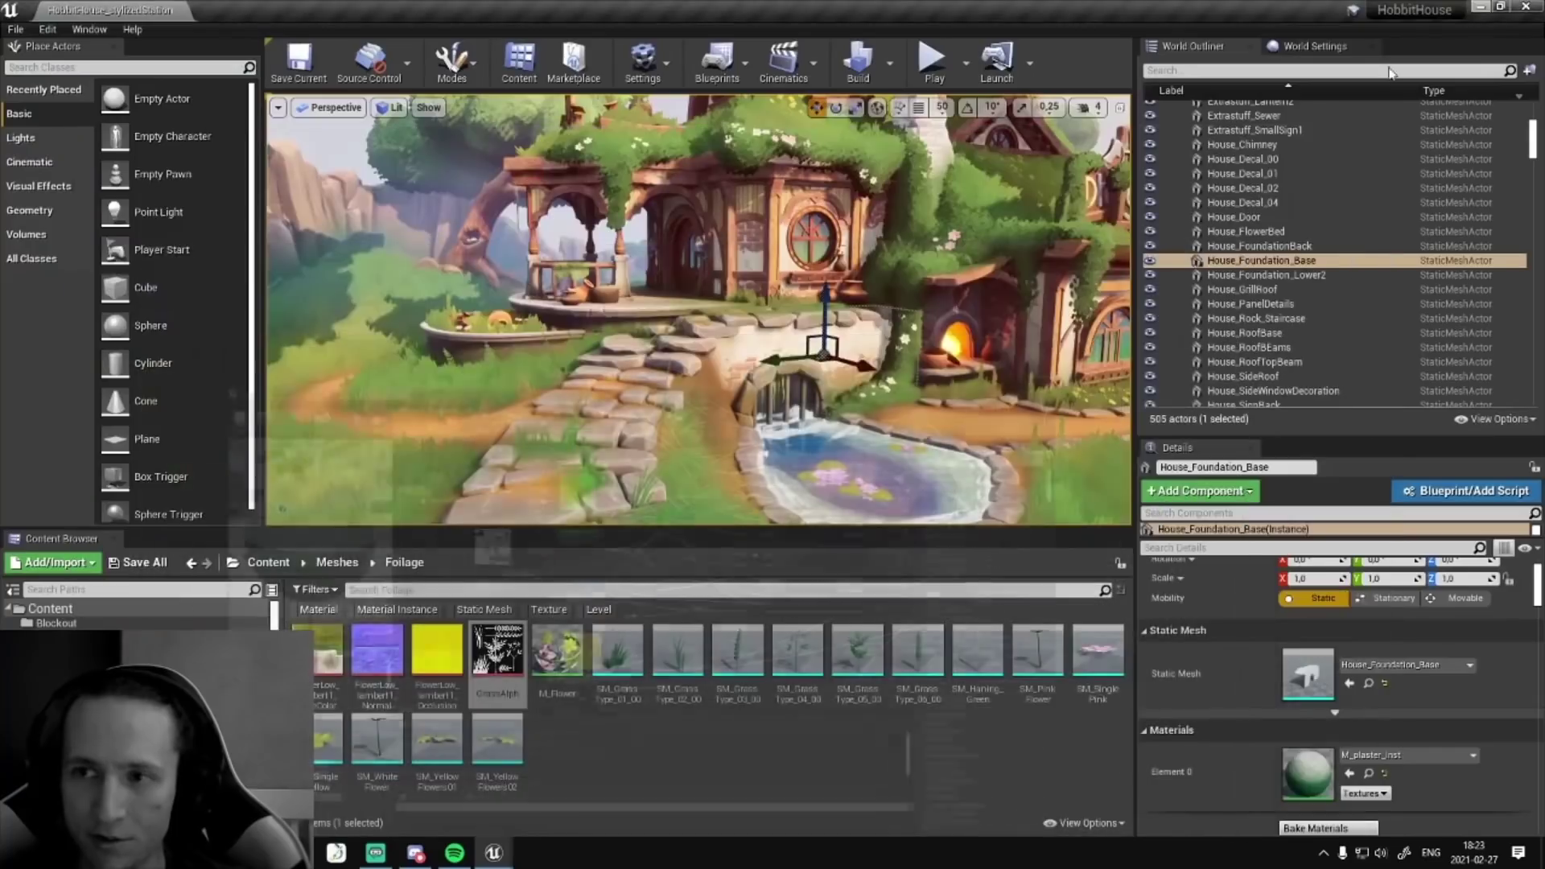
{"action": "right_click_drag", "start_coordinate": [869, 322], "coordinate": [901, 229]}
{"action": "key", "text": "w"}
{"action": "right_click_drag", "start_coordinate": [716, 342], "coordinate": [714, 382]}
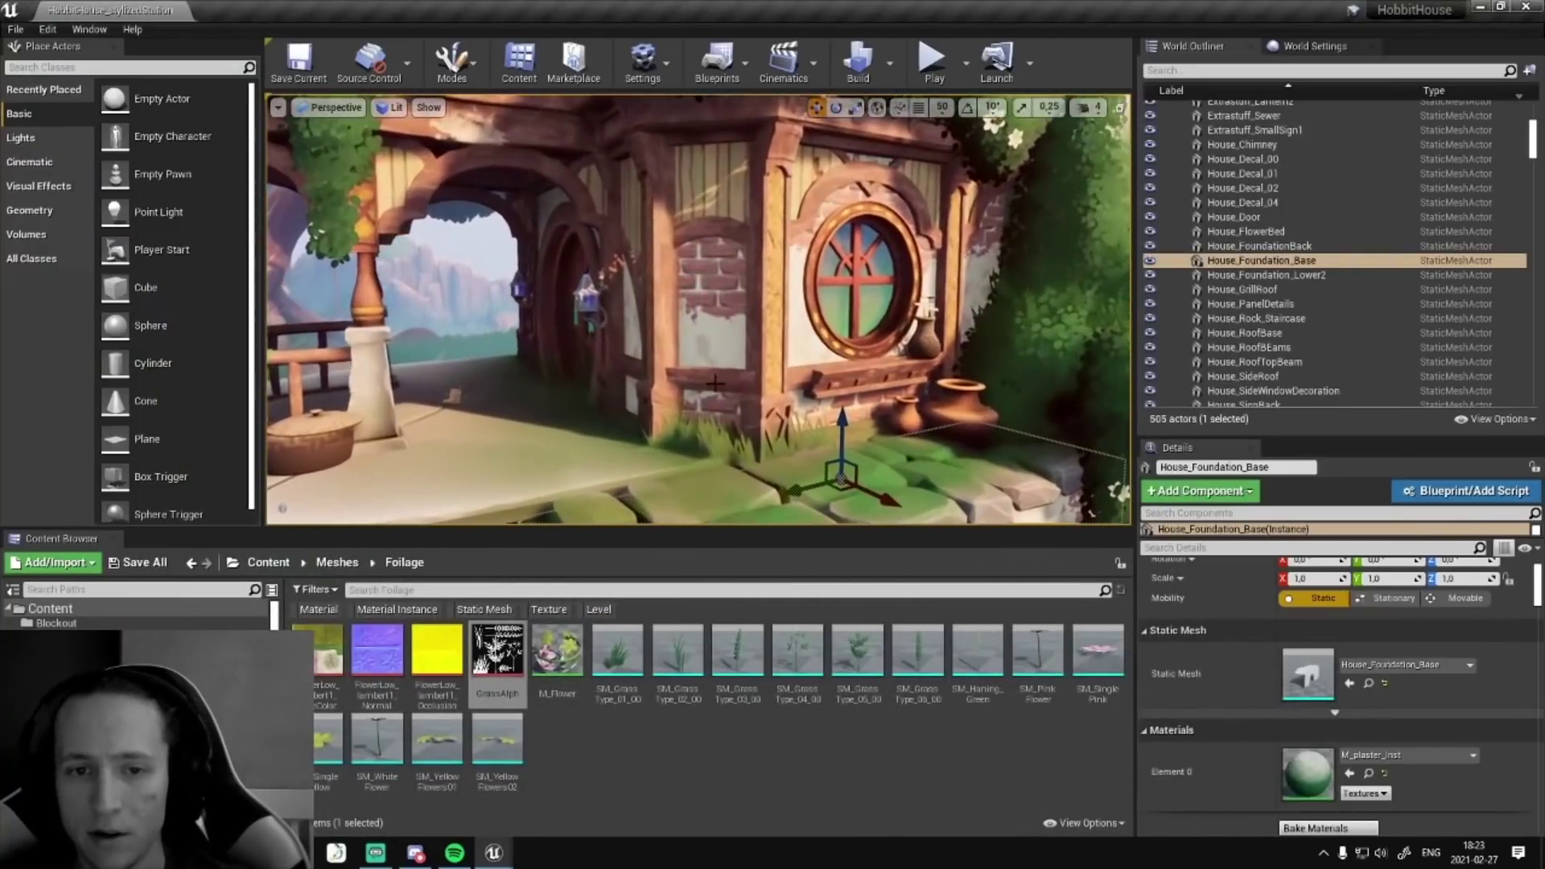
{"action": "left_click", "coordinate": [716, 374]}
{"action": "right_click_drag", "start_coordinate": [724, 302], "coordinate": [733, 323]}
{"action": "key", "text": "w"}
- Reopen M_plaster_inst in a smaller window beside the wall and lower its contrast parameter to about -0.03
{"action": "double_click", "coordinate": [1328, 775]}
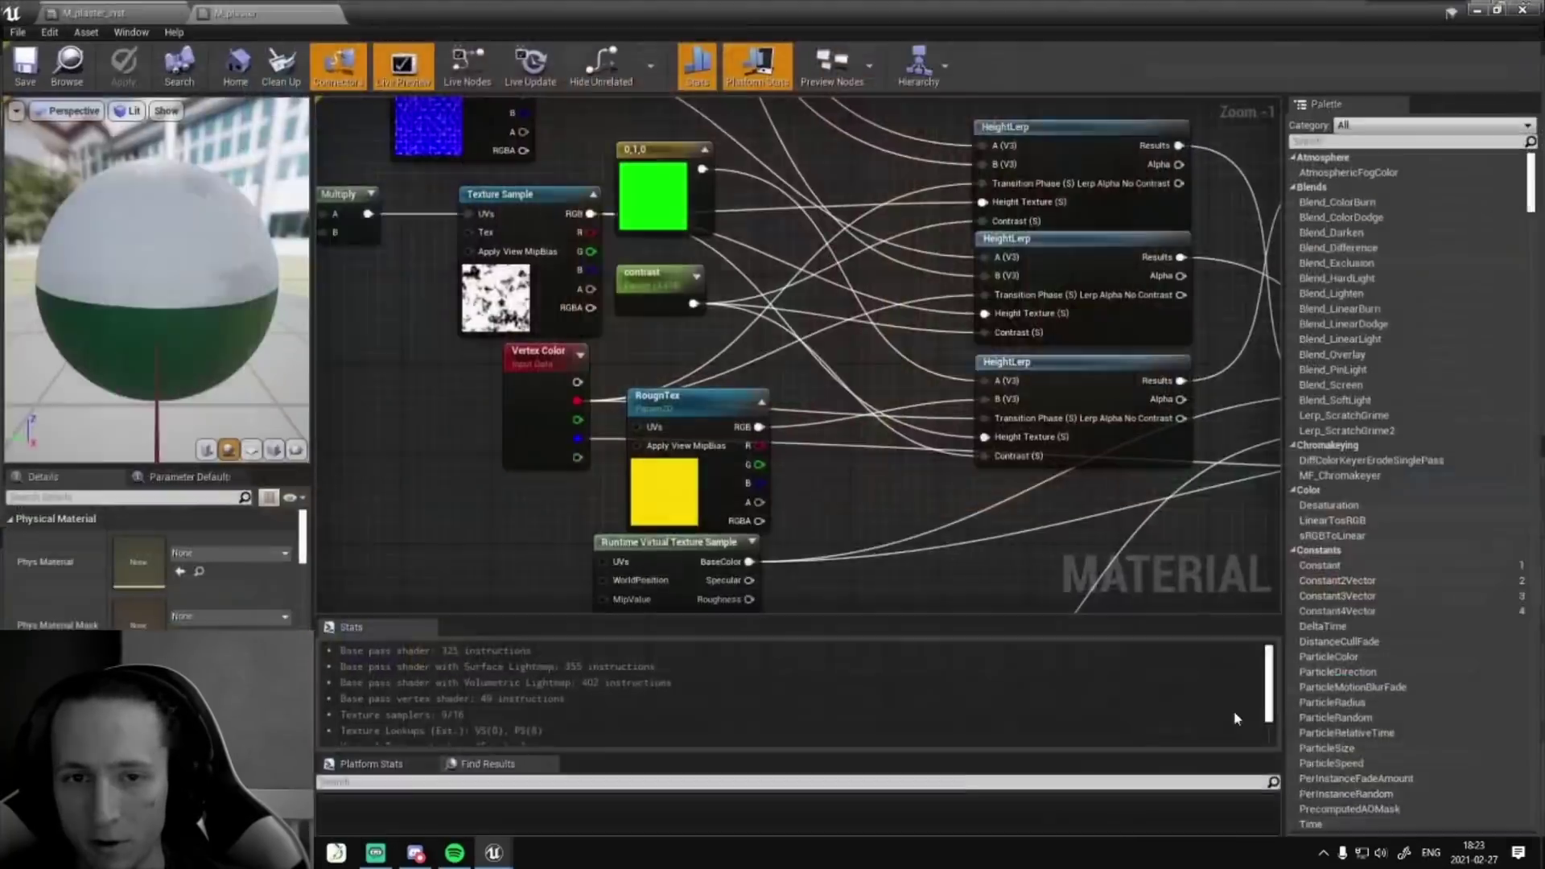
{"action": "double_click", "coordinate": [814, 37]}
{"action": "scroll", "coordinate": [425, 455], "scroll_direction": "up", "scroll_amount": 2}
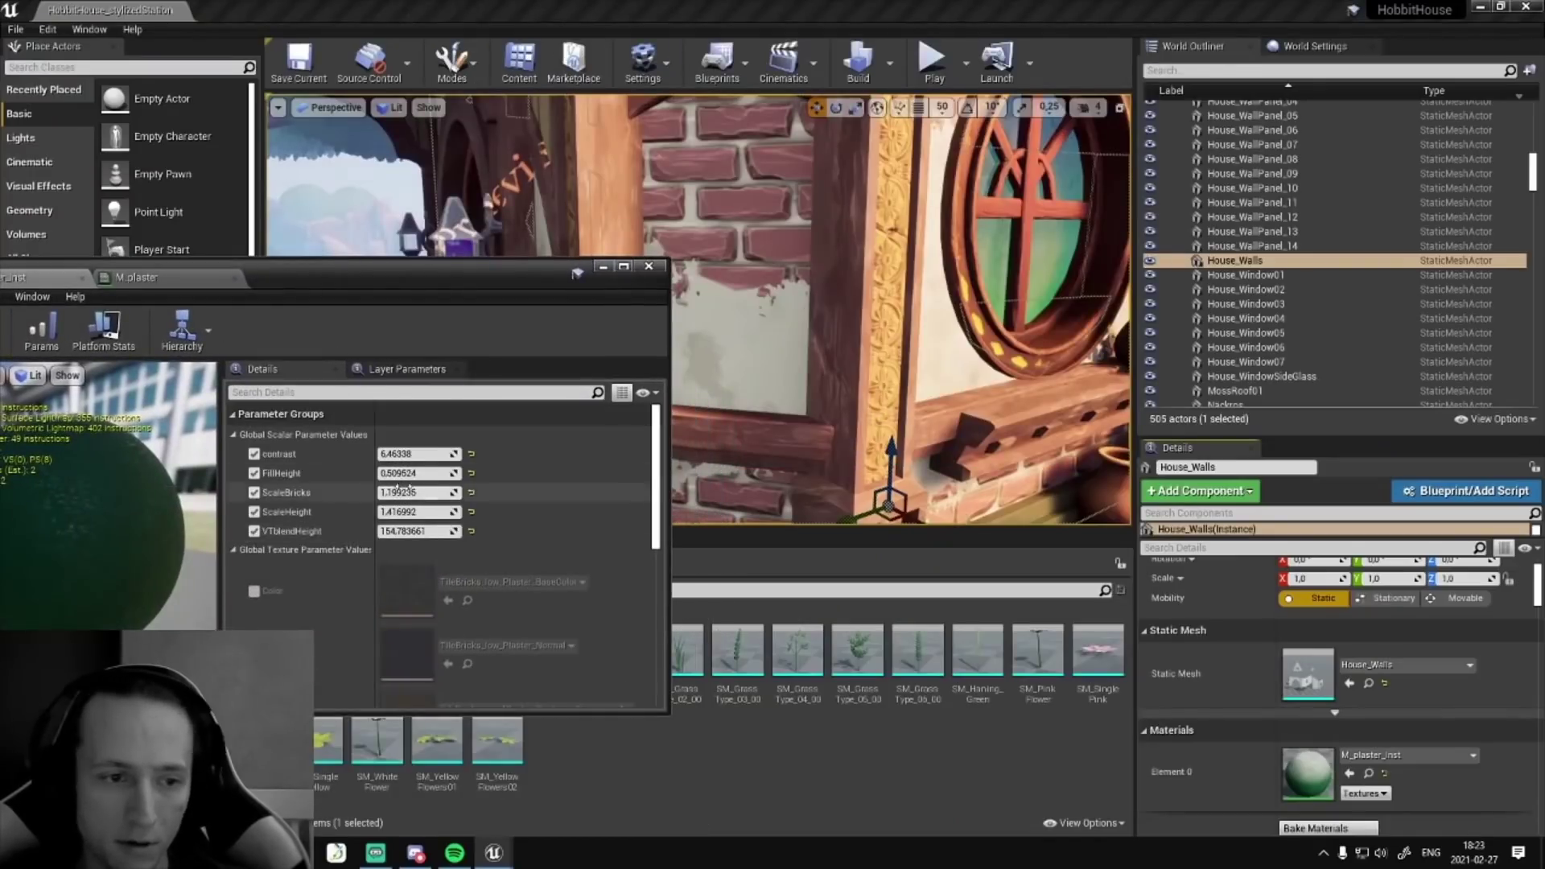
{"action": "left_click_drag", "start_coordinate": [418, 454], "coordinate": [378, 453]}
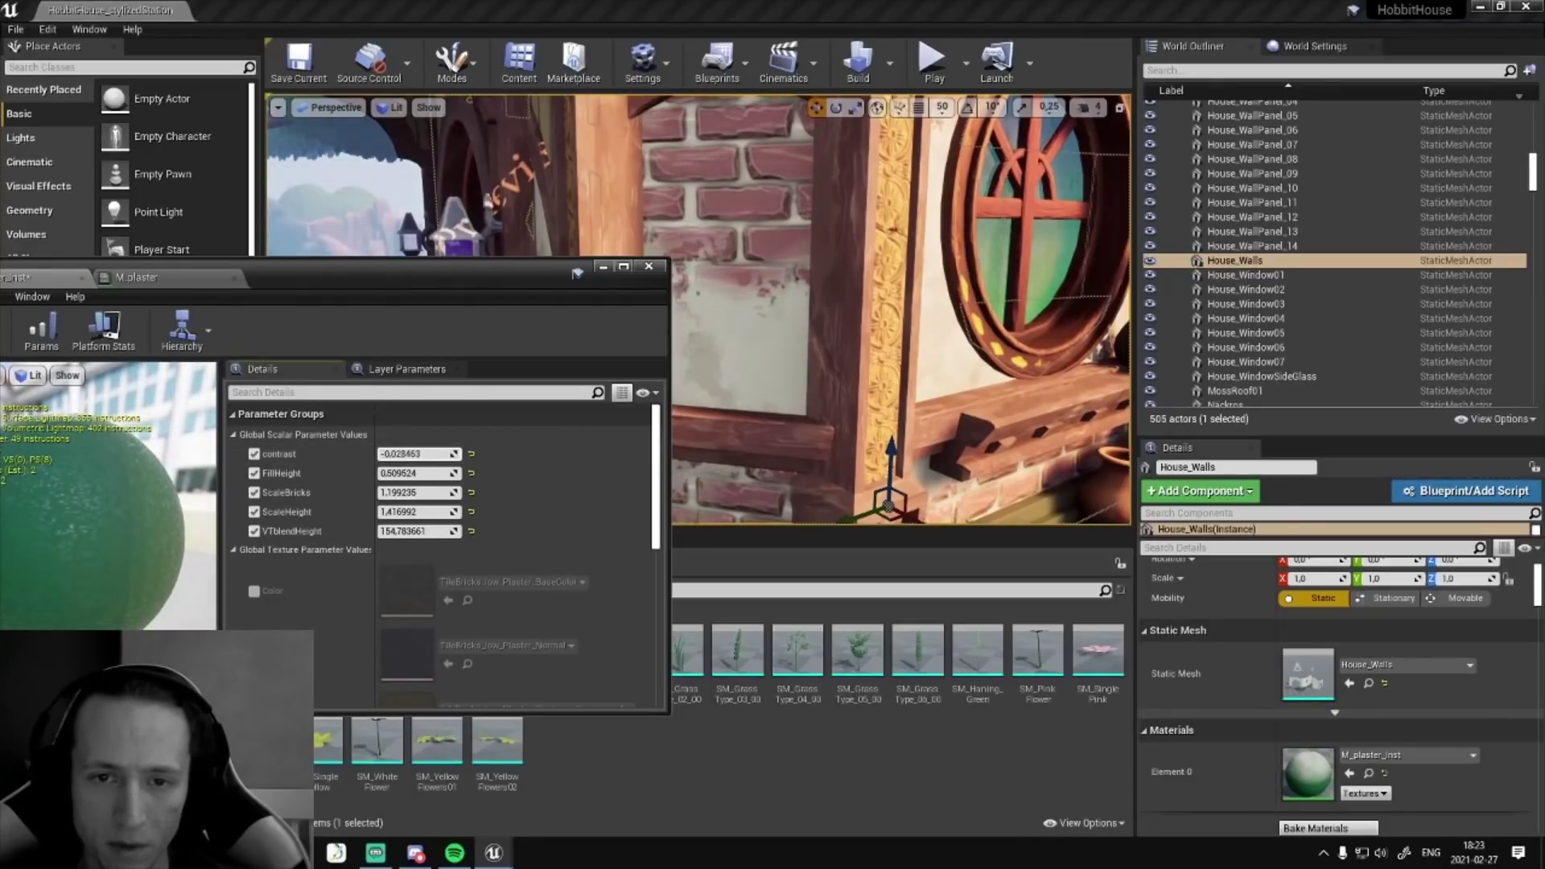
- Back away to judge the plaster contrast across the whole house from a distance, and close the material window
{"action": "key", "text": "s"}
{"action": "mouse_move", "coordinate": [885, 322]}
{"action": "right_mouse_down"}
{"action": "mouse_move", "coordinate": [845, 322]}
{"action": "mouse_move", "coordinate": [873, 326]}
{"action": "right_mouse_up"}
{"action": "key", "text": "s"}
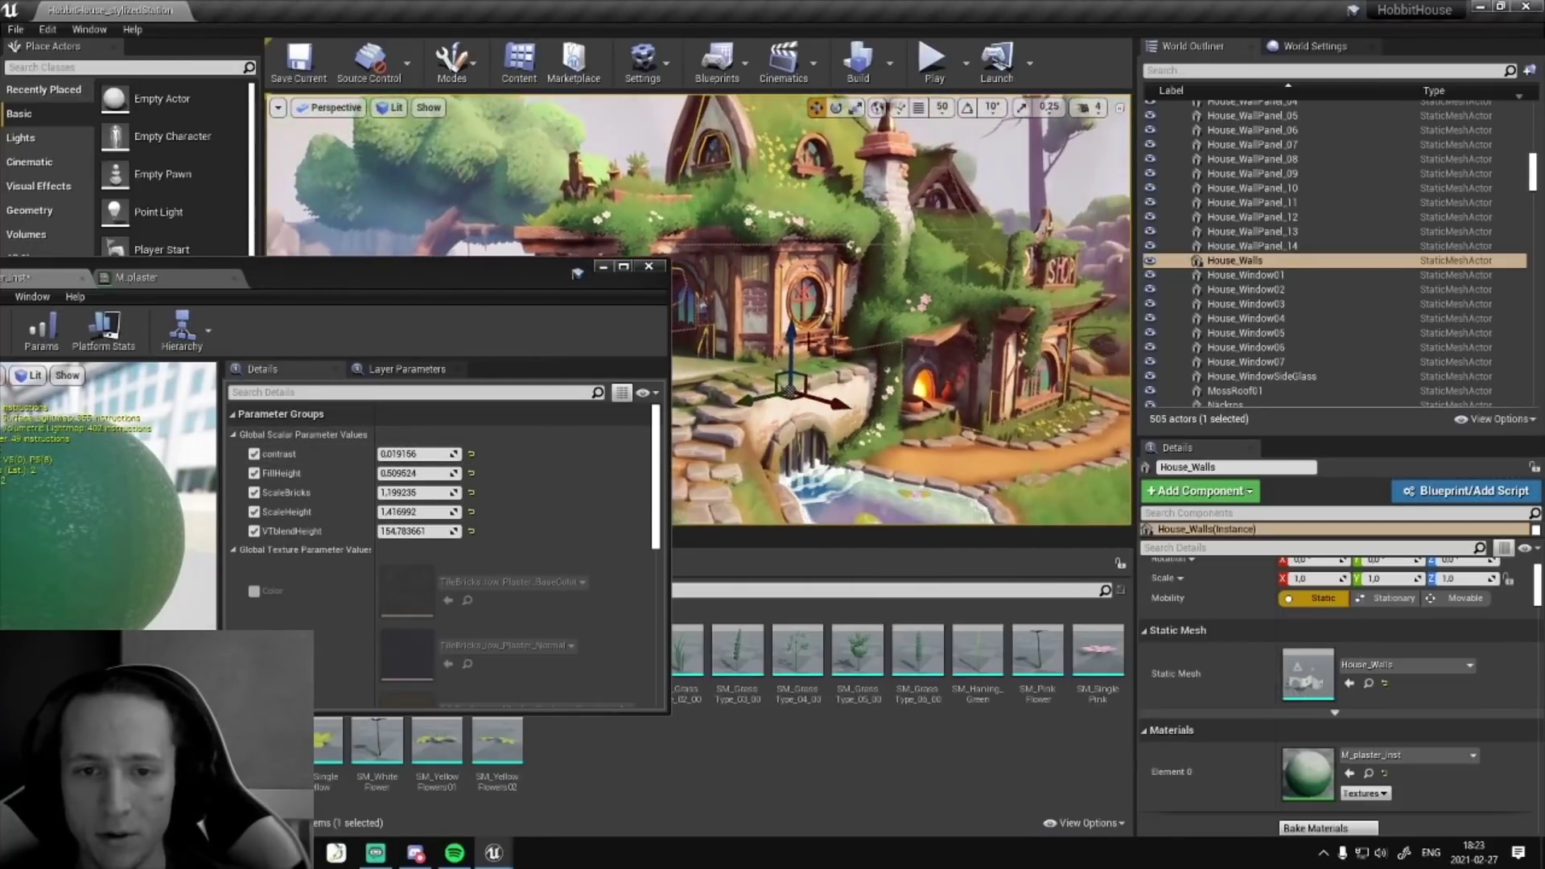
{"action": "scroll", "coordinate": [809, 341], "scroll_direction": "down", "scroll_amount": 1}
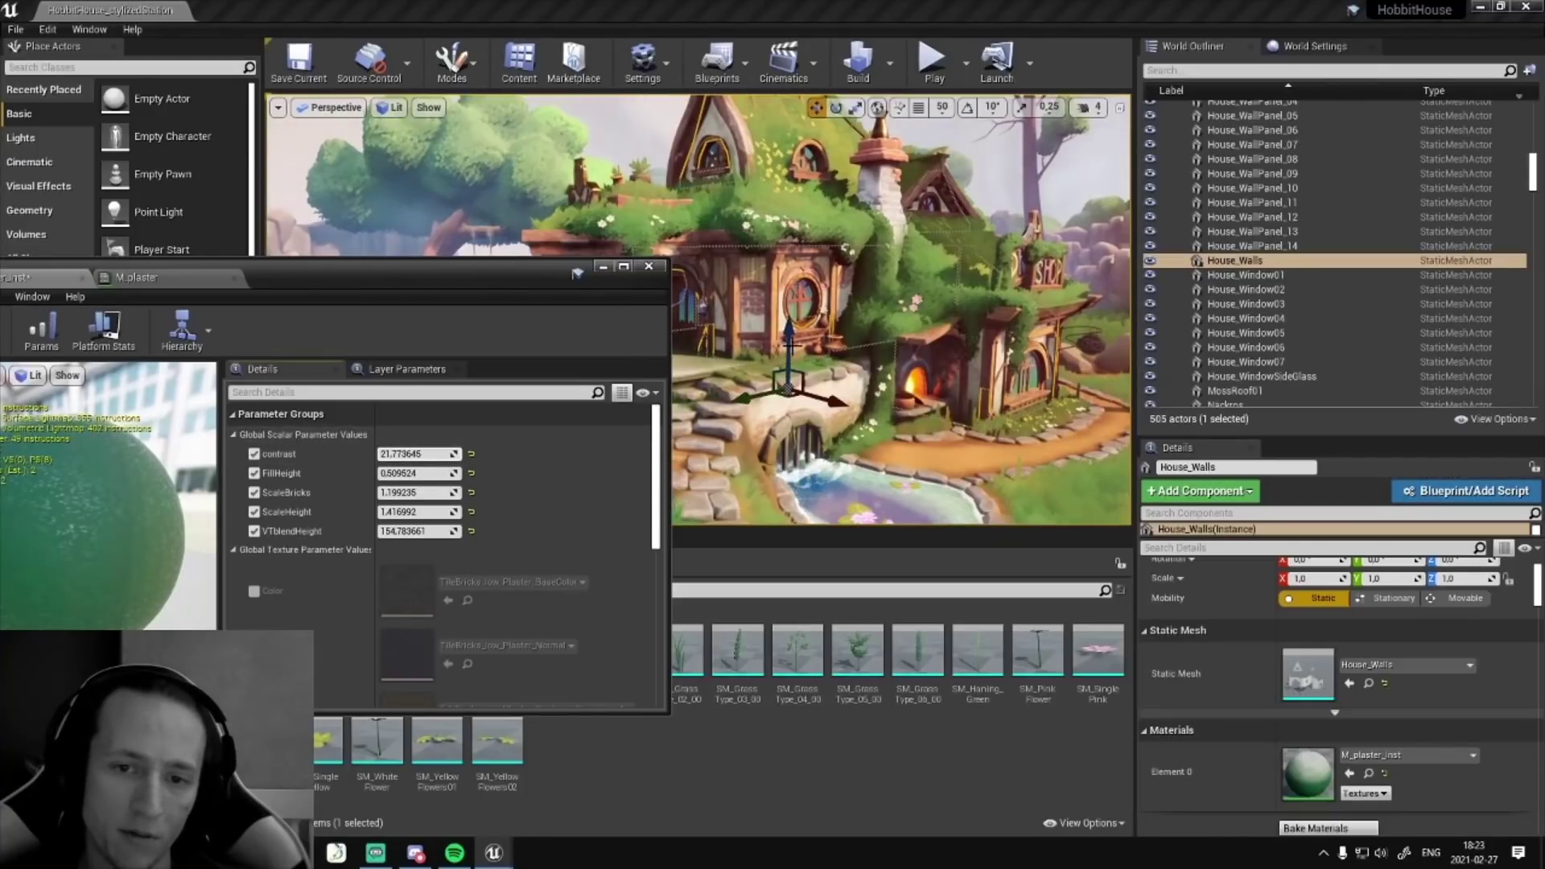
{"action": "key", "text": "w"}
{"action": "right_click_drag", "start_coordinate": [793, 346], "coordinate": [792, 318]}
{"action": "key", "text": "s"}
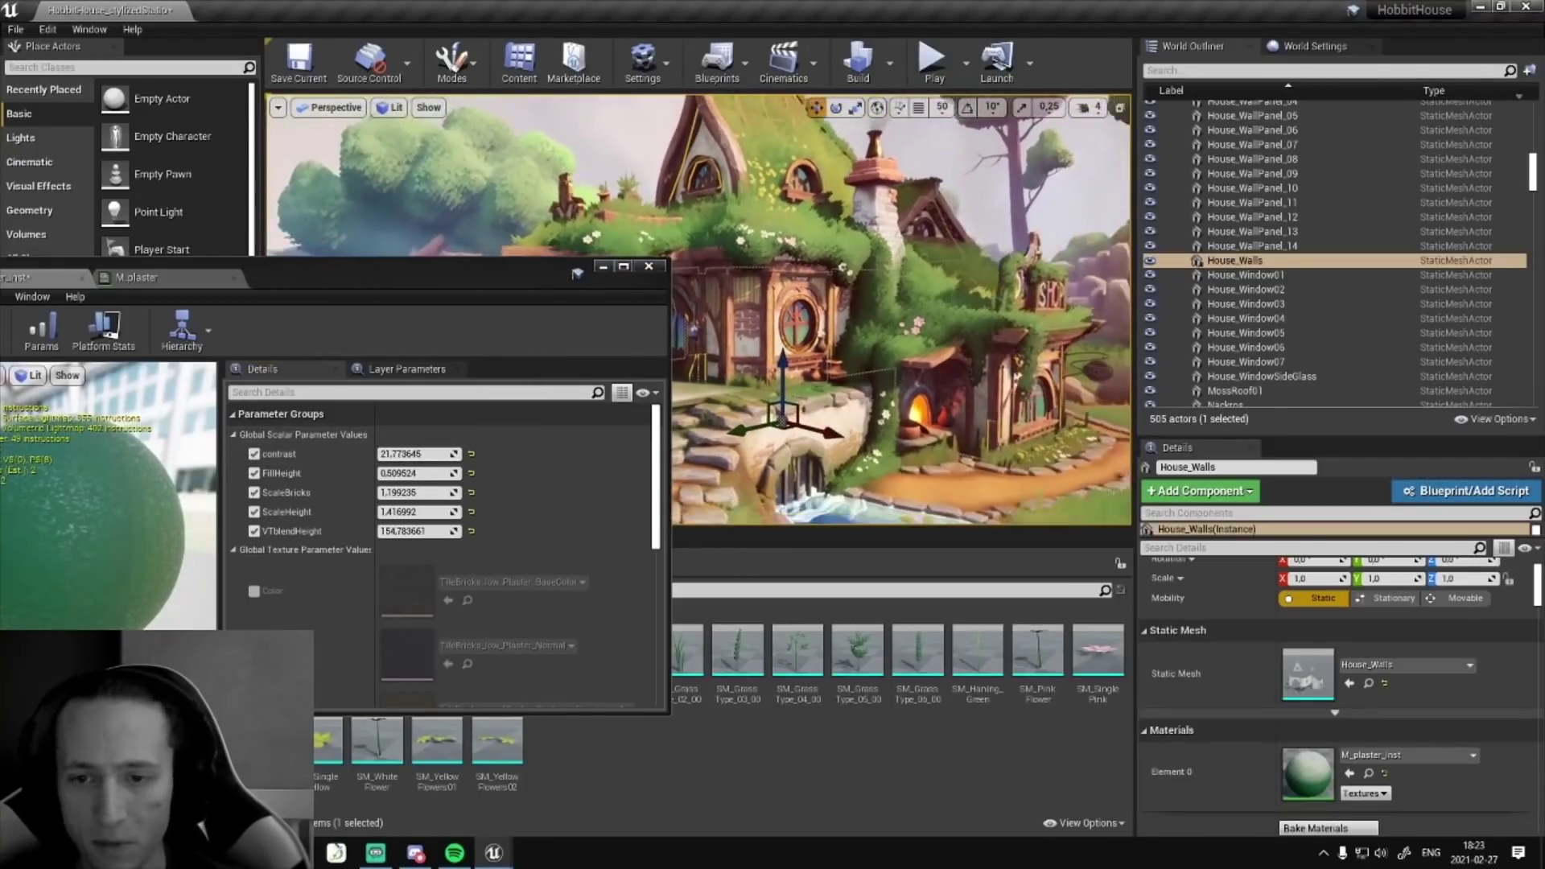
{"action": "right_click_drag", "start_coordinate": [700, 310], "coordinate": [708, 315]}
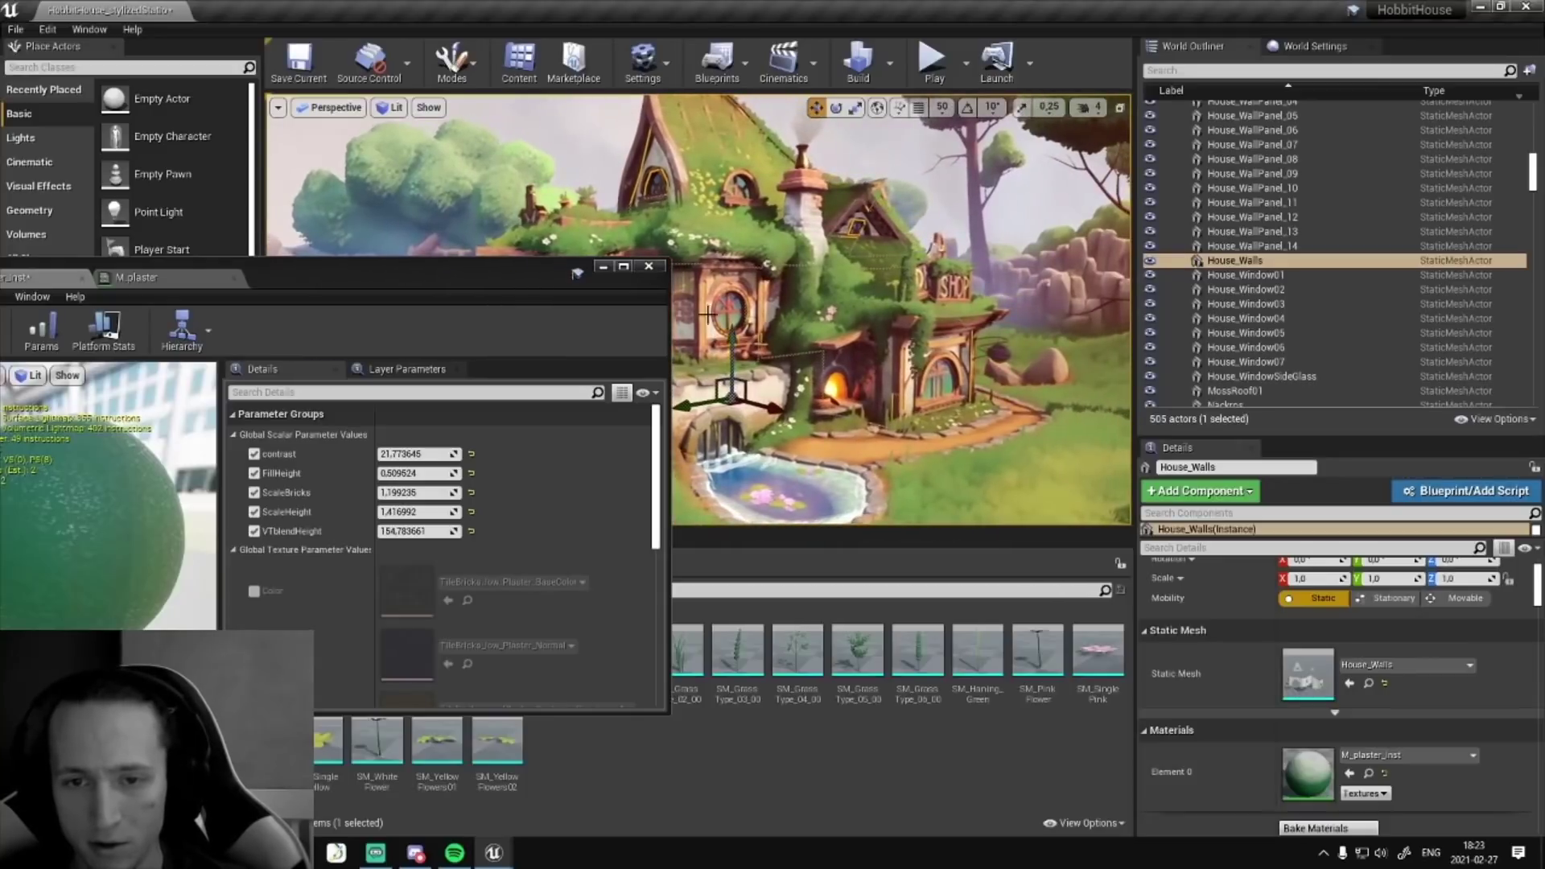
{"action": "left_click", "coordinate": [649, 267]}
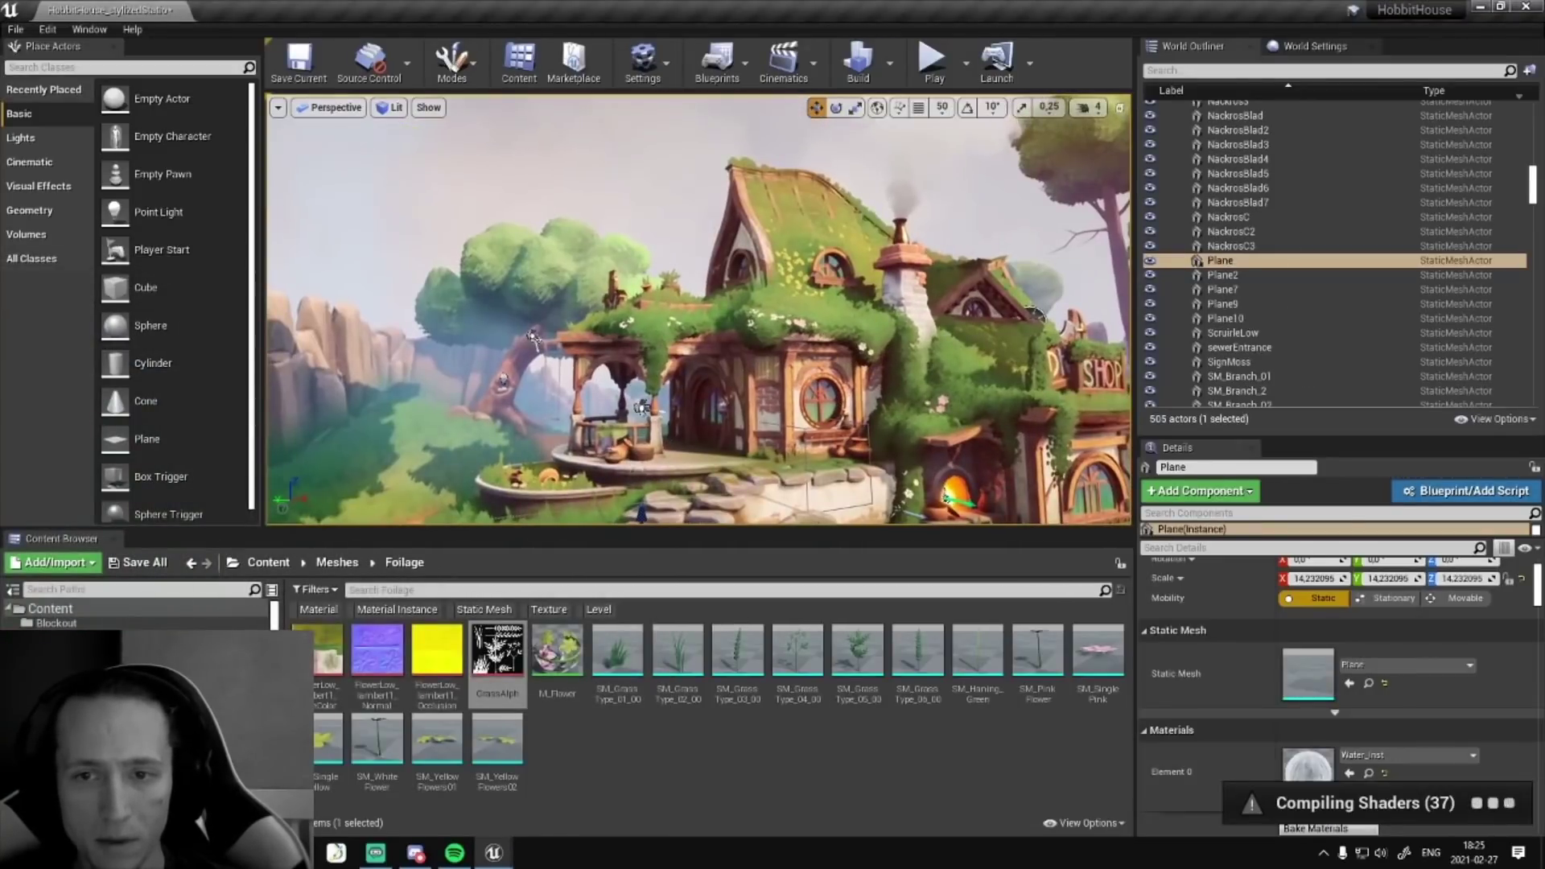
- Select the SmokeBeam mesh above the chimney and open its M_Smoke_Inst material
{"action": "right_click_drag", "start_coordinate": [748, 258], "coordinate": [866, 195]}
{"action": "left_click", "coordinate": [778, 202]}
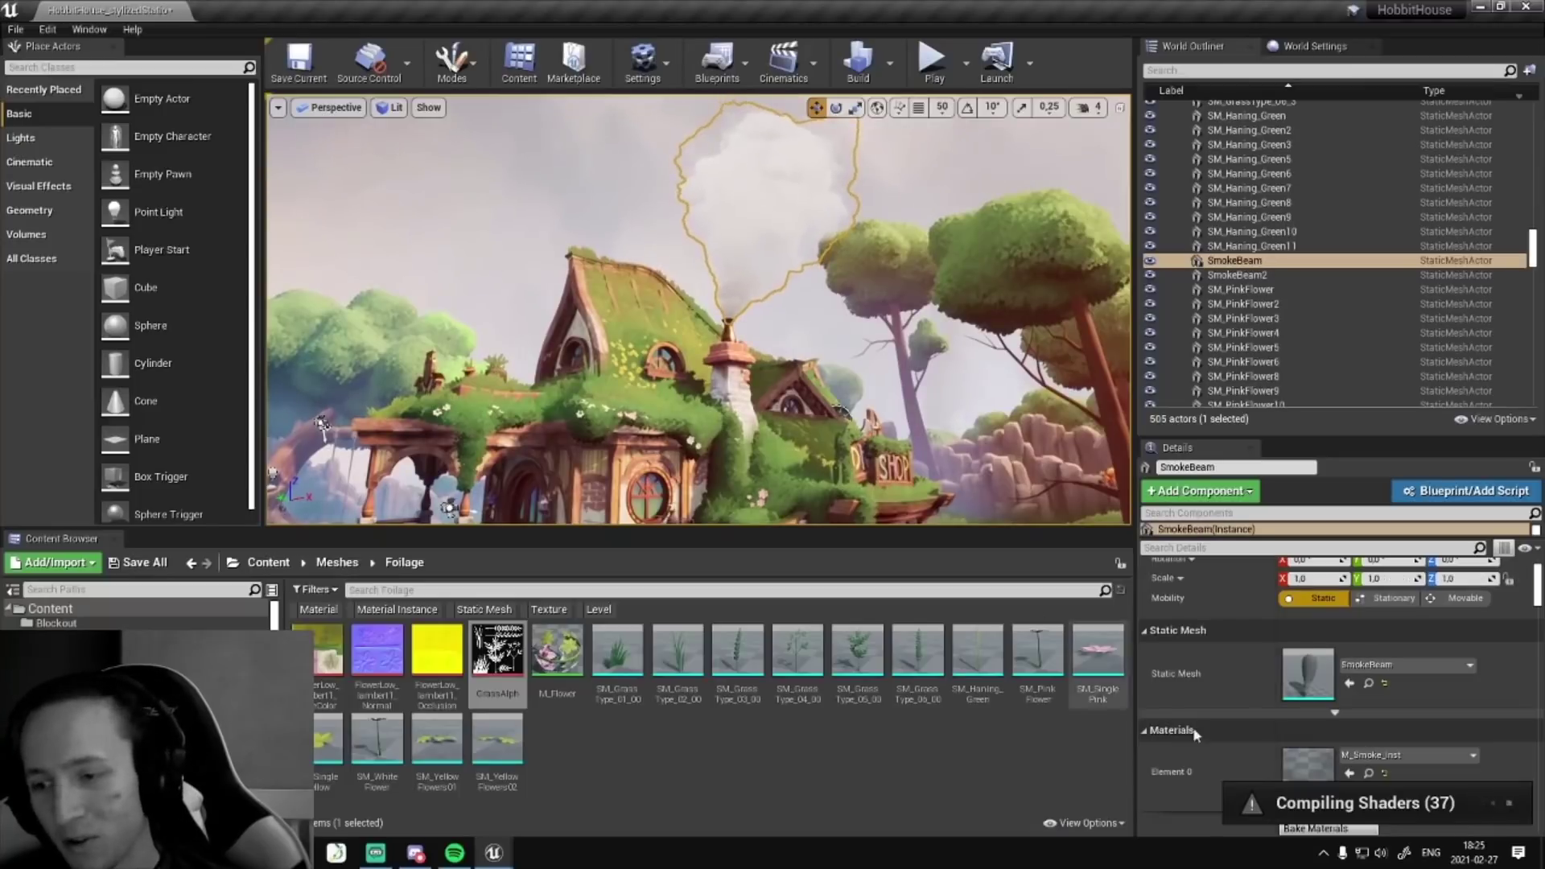
{"action": "right_click_drag", "start_coordinate": [853, 321], "coordinate": [858, 379]}
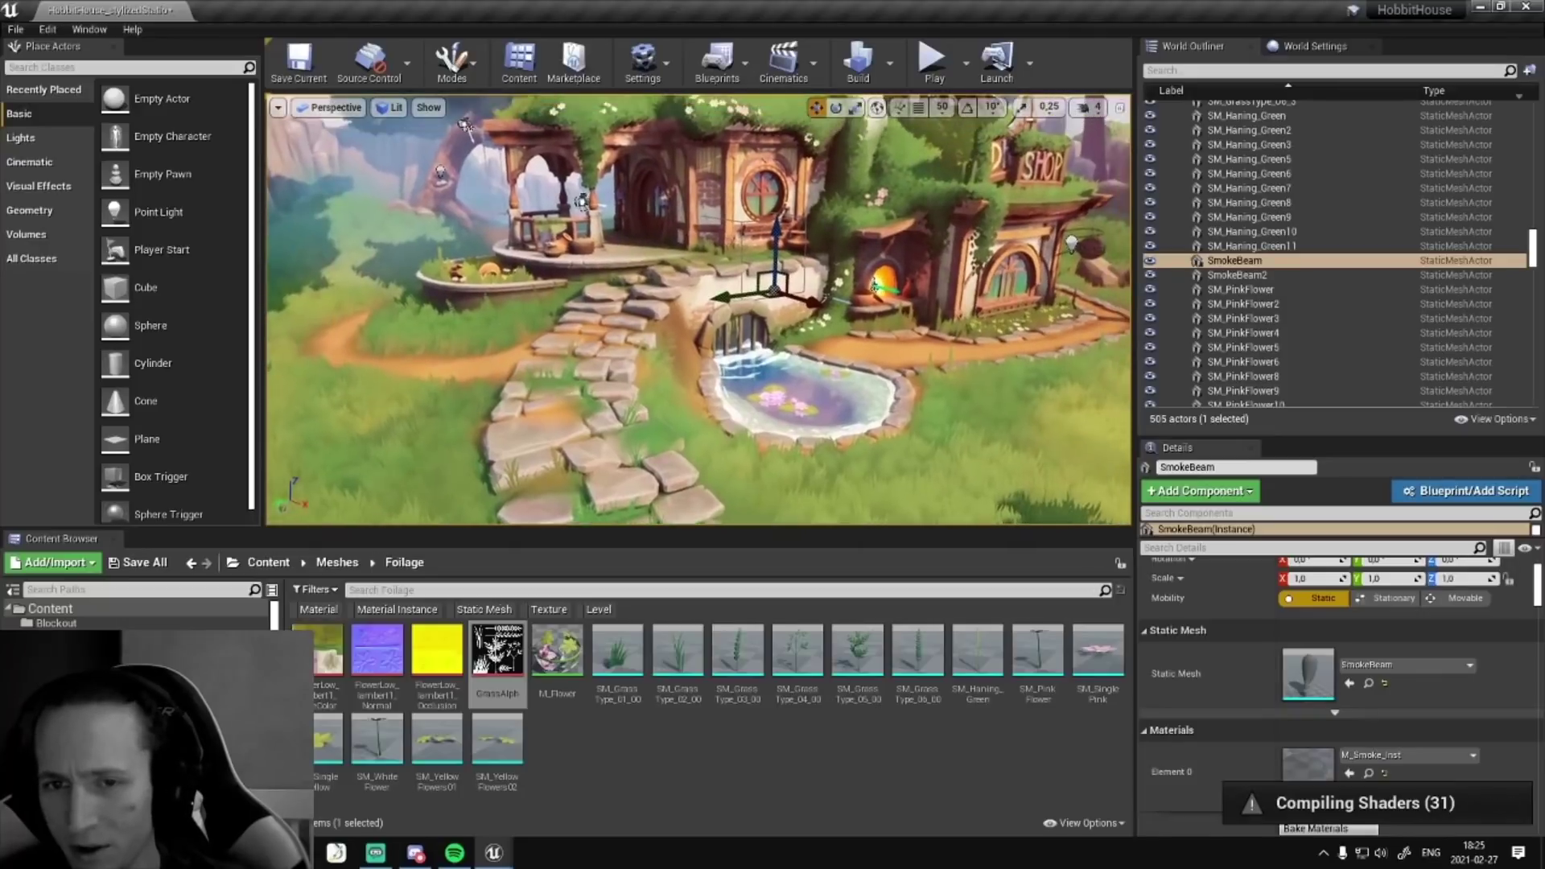
{"action": "key", "text": "f"}
{"action": "mouse_move", "coordinate": [698, 309]}
{"action": "right_mouse_down"}
{"action": "mouse_move", "coordinate": [668, 250]}
{"action": "mouse_move", "coordinate": [692, 370]}
{"action": "mouse_move", "coordinate": [697, 309]}
{"action": "right_mouse_up"}
{"action": "double_click", "coordinate": [1320, 768]}
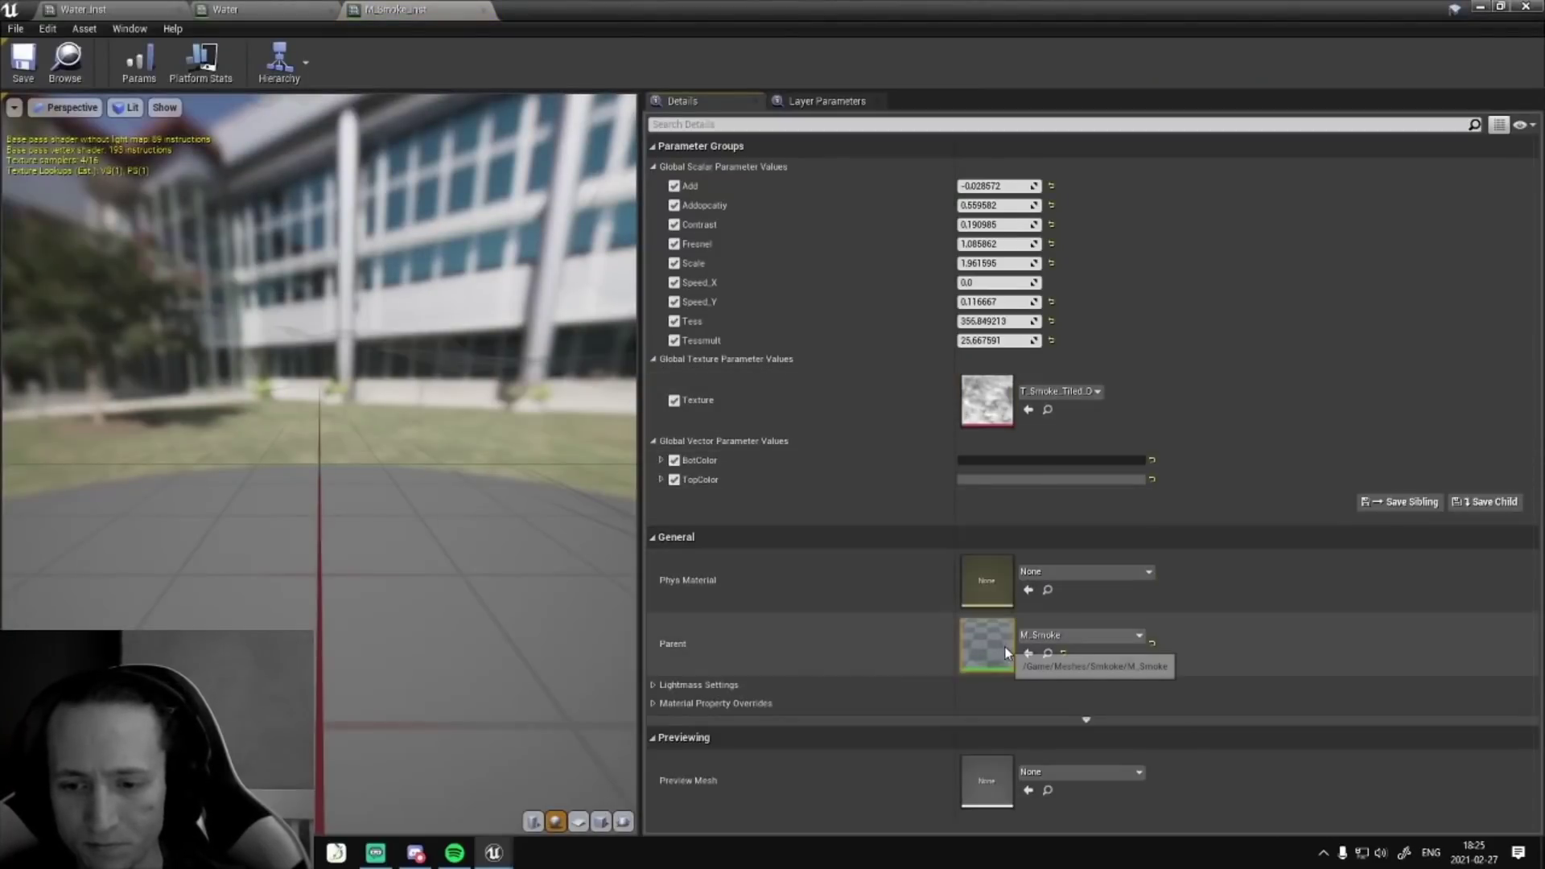
- Open the parent M_Smoke material and examine its opacity, fresnel and world displacement nodes
{"action": "double_click", "coordinate": [1006, 652]}
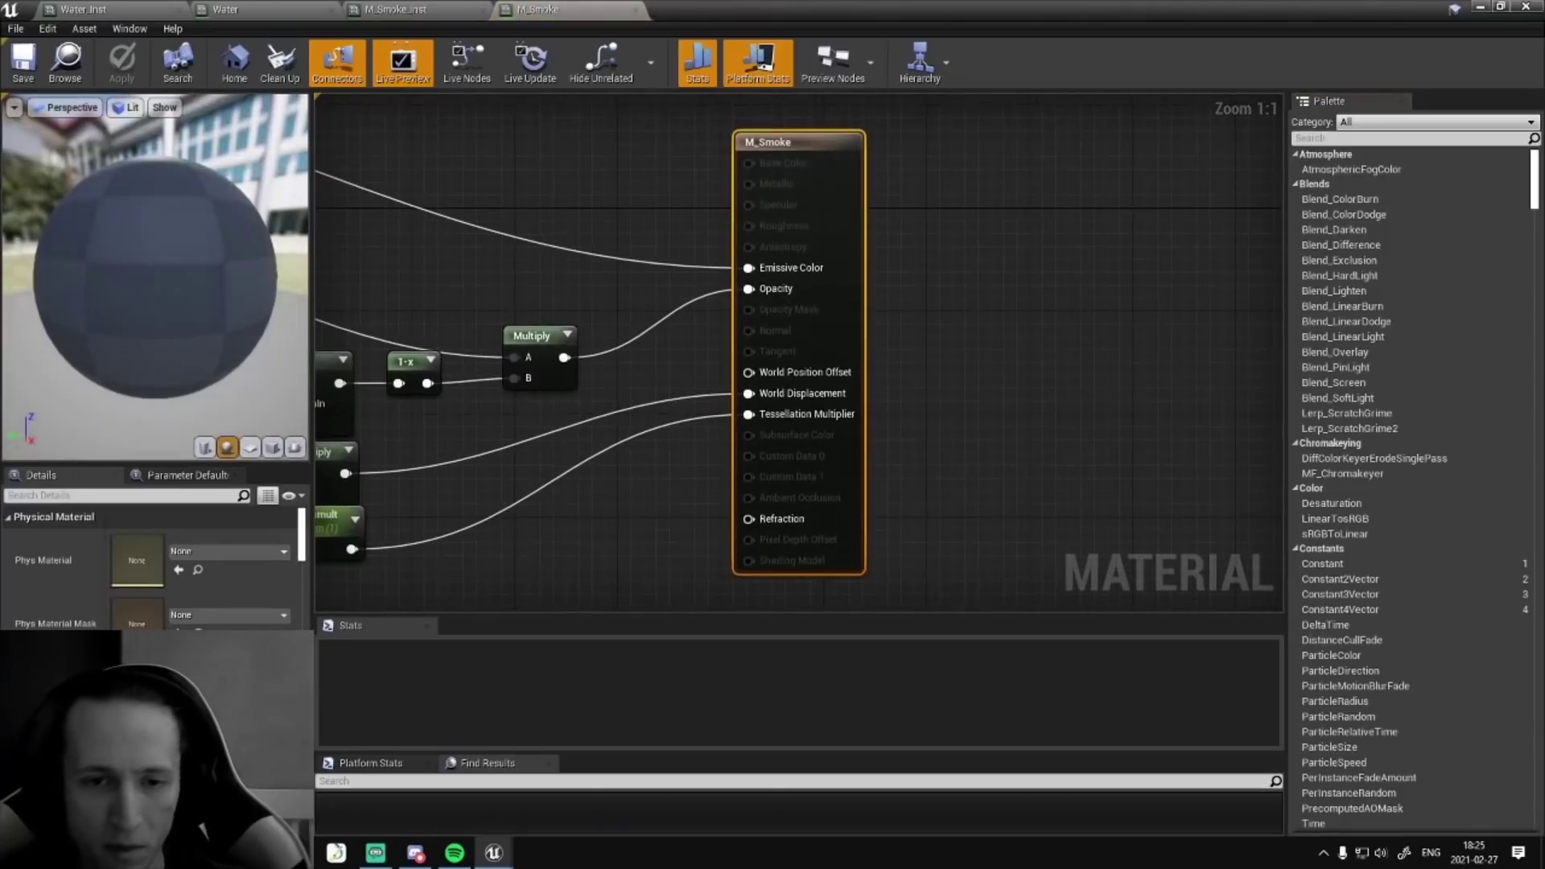
{"action": "scroll", "coordinate": [817, 447], "scroll_direction": "down", "scroll_amount": 1}
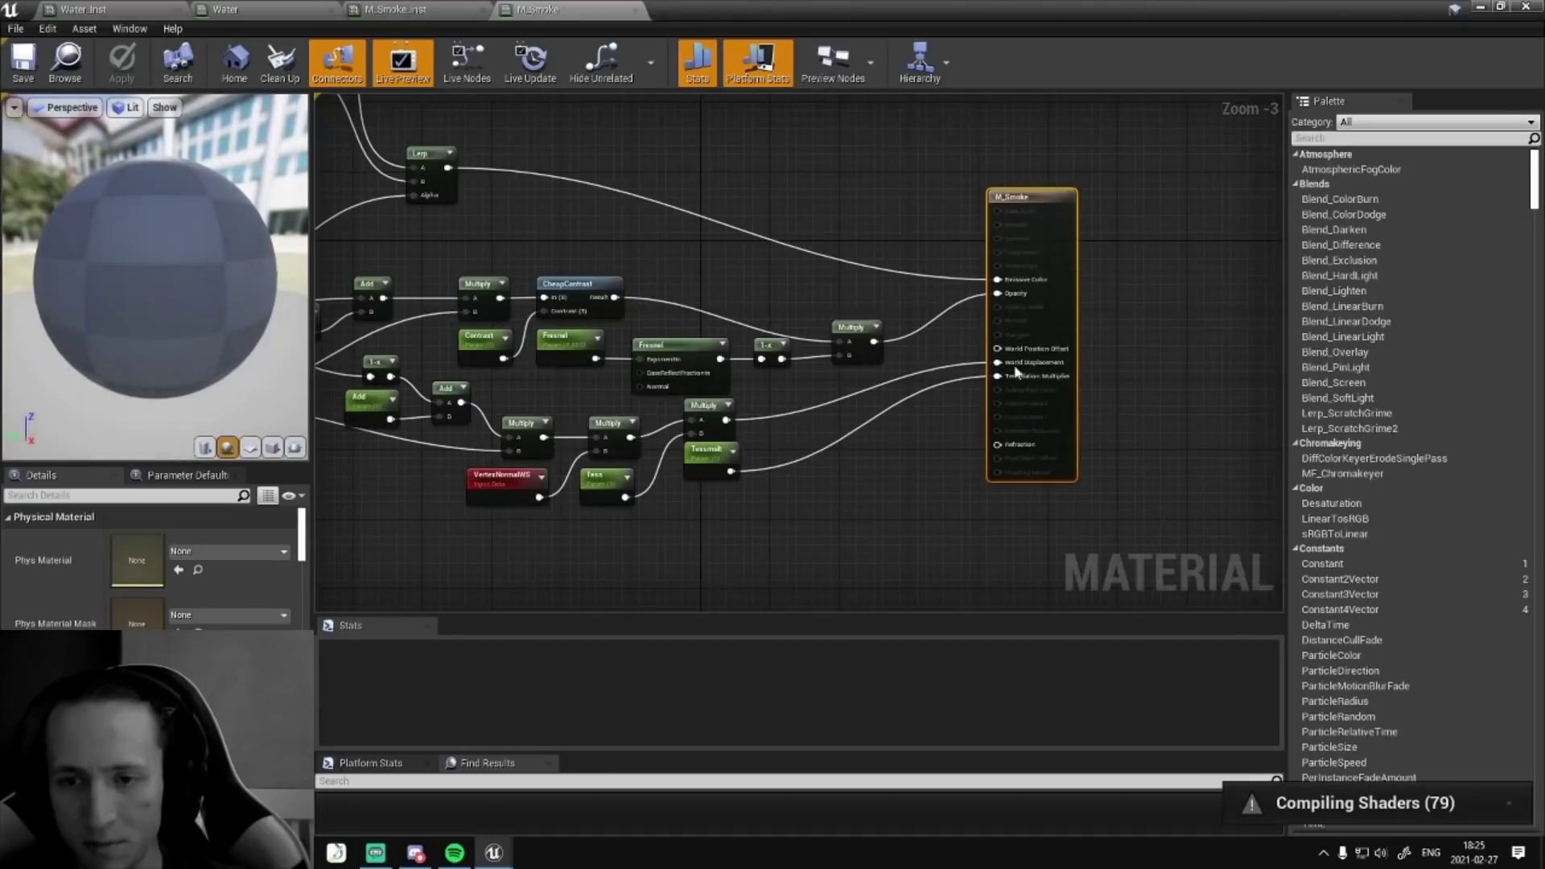
{"action": "right_click_drag", "start_coordinate": [750, 490], "coordinate": [1214, 716]}
{"action": "right_click_drag", "start_coordinate": [795, 679], "coordinate": [769, 541]}
- Shrink the M_Smoke editor window and place it below the chimney smoke to compare the graph with the plume
{"action": "left_click_drag", "start_coordinate": [976, 20], "coordinate": [670, 498]}
{"action": "right_click_drag", "start_coordinate": [739, 309], "coordinate": [702, 297]}
{"action": "key", "text": "s"}
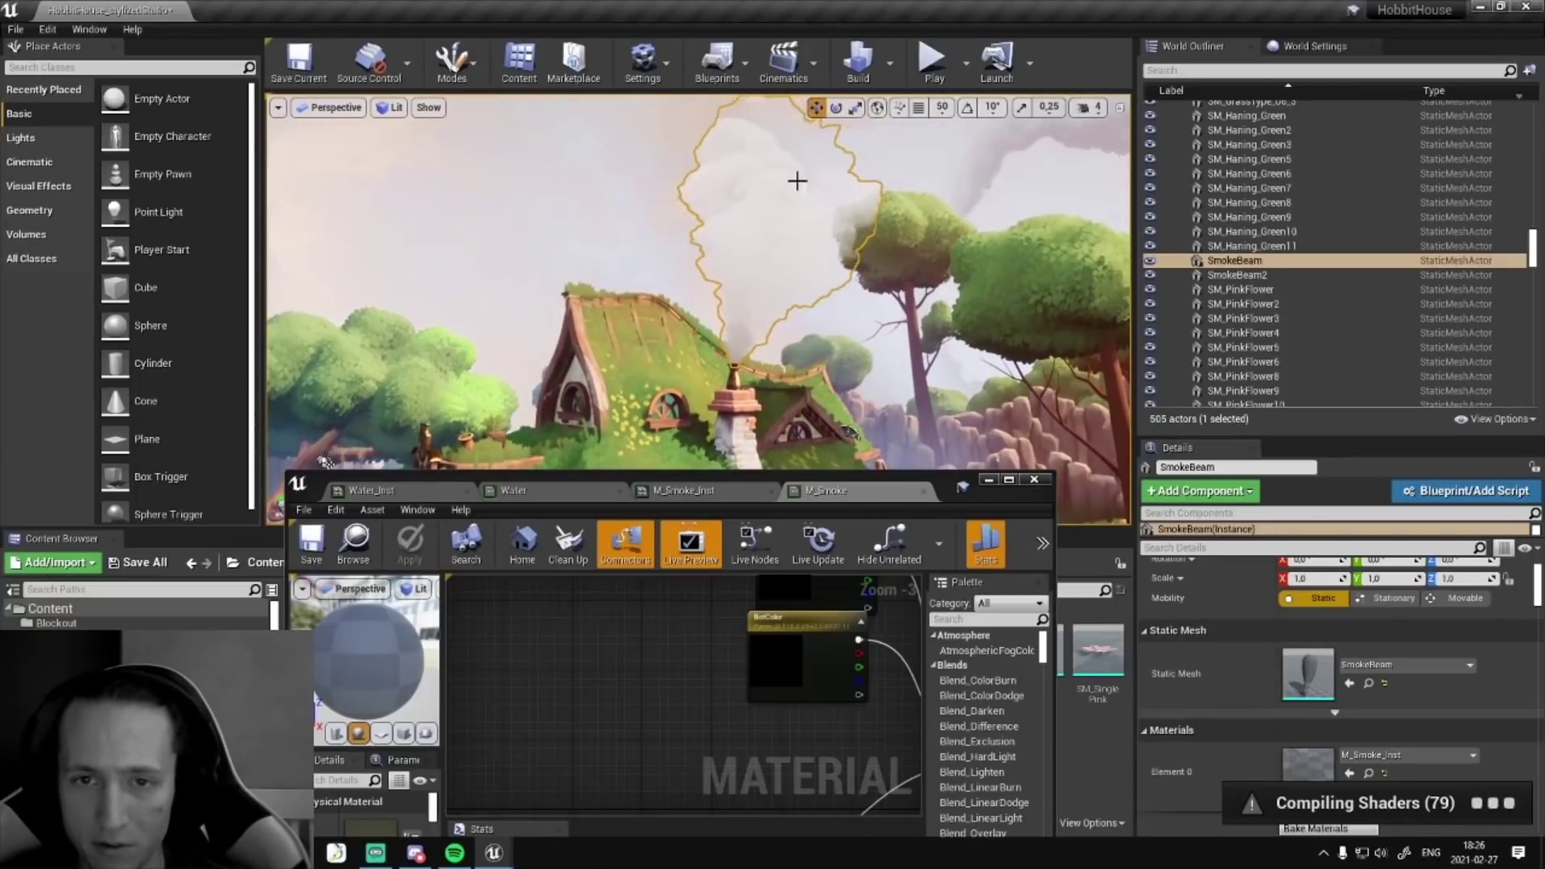
{"action": "left_click_drag", "start_coordinate": [933, 492], "coordinate": [867, 240]}
{"action": "scroll", "coordinate": [640, 377], "scroll_direction": "down", "scroll_amount": 2}
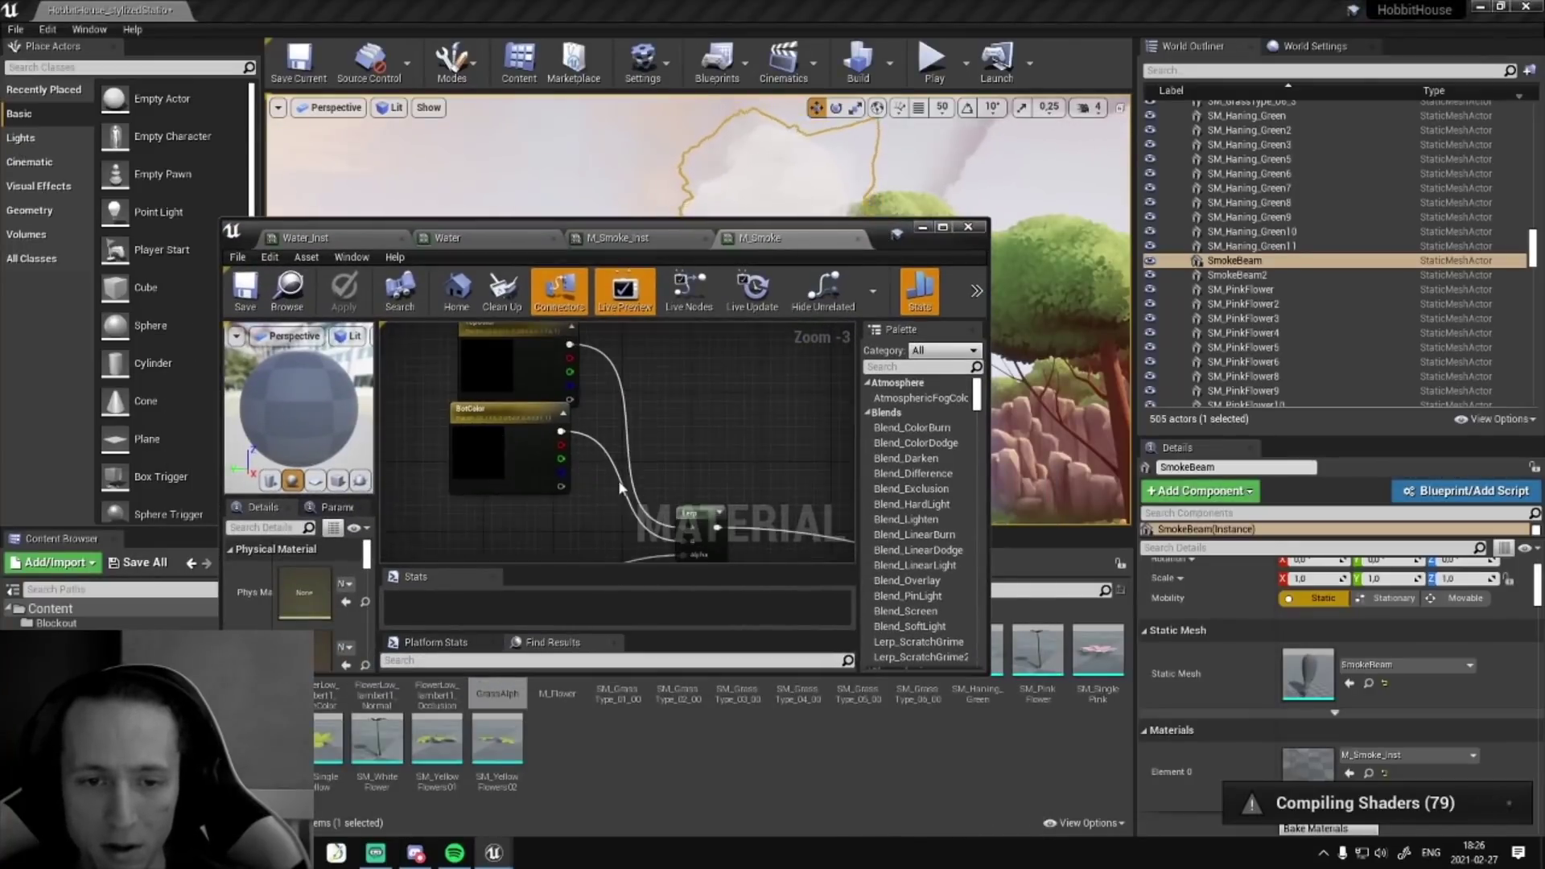
{"action": "right_click_drag", "start_coordinate": [639, 376], "coordinate": [619, 464]}
{"action": "scroll", "coordinate": [599, 434], "scroll_direction": "up", "scroll_amount": 2}
{"action": "left_click_drag", "start_coordinate": [881, 234], "coordinate": [841, 394]}
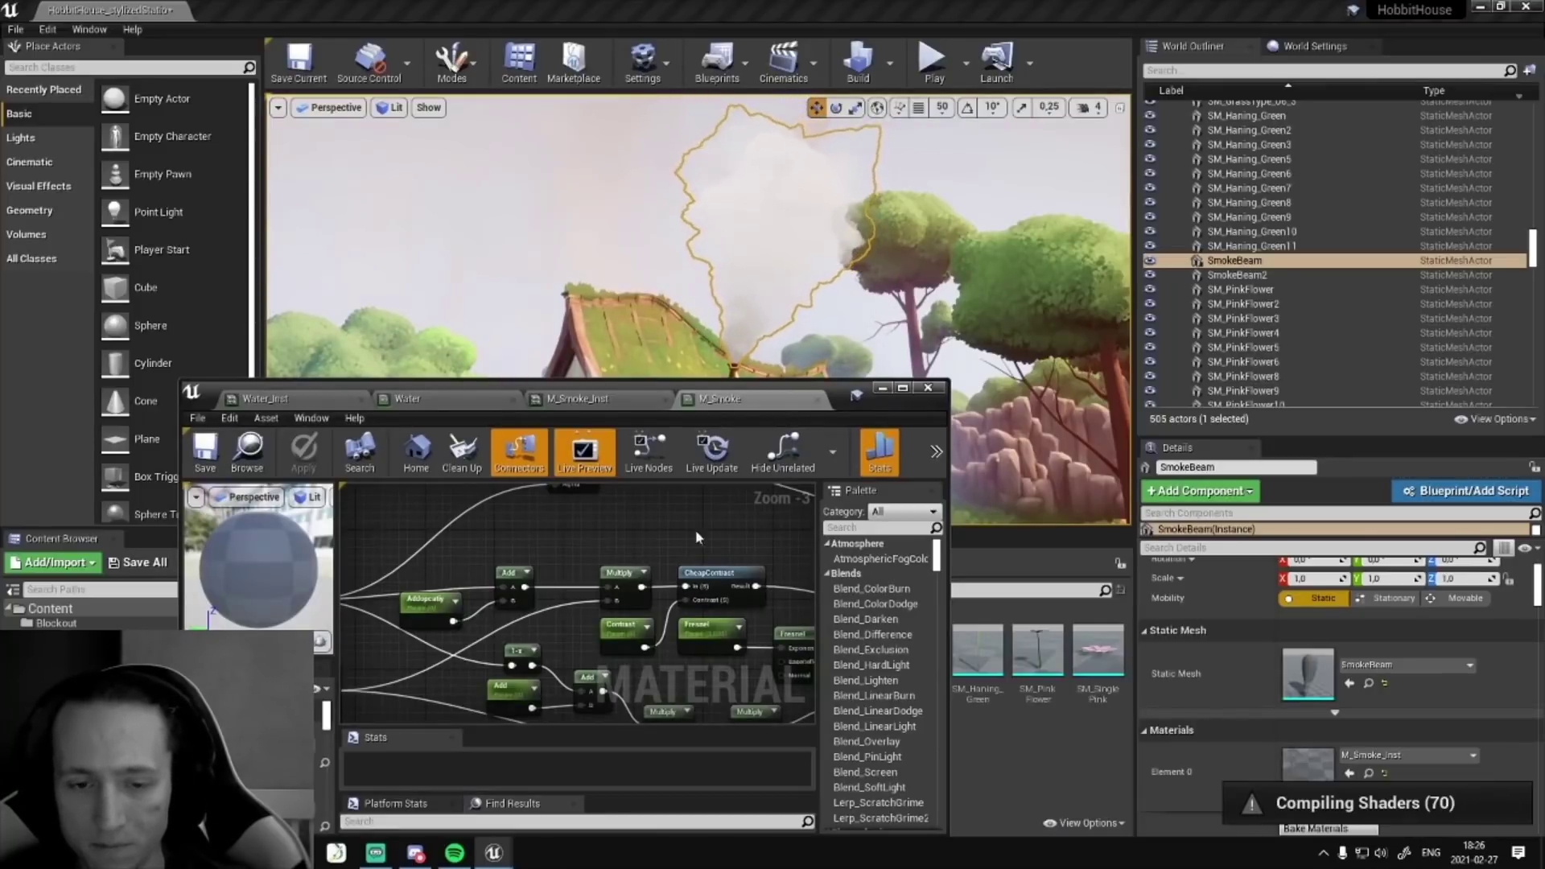
- Examine the texture and displacement nodes of M_Smoke, and show the M_Smoke_Inst parameters
{"action": "right_click_drag", "start_coordinate": [536, 615], "coordinate": [733, 586]}
{"action": "right_click_drag", "start_coordinate": [605, 581], "coordinate": [379, 554]}
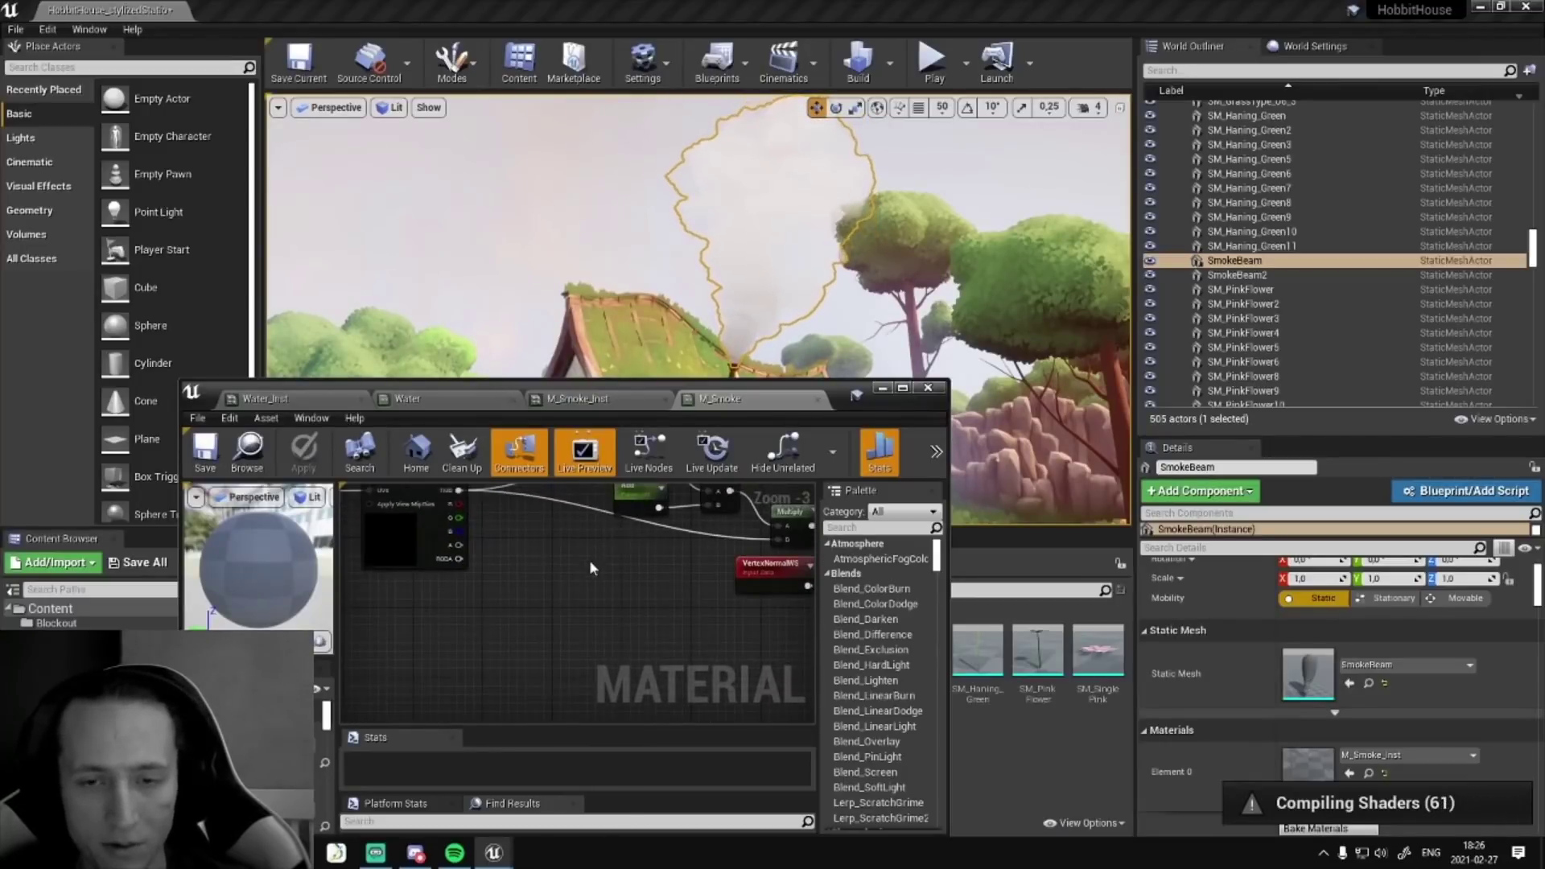
{"action": "right_click_drag", "start_coordinate": [650, 558], "coordinate": [620, 599]}
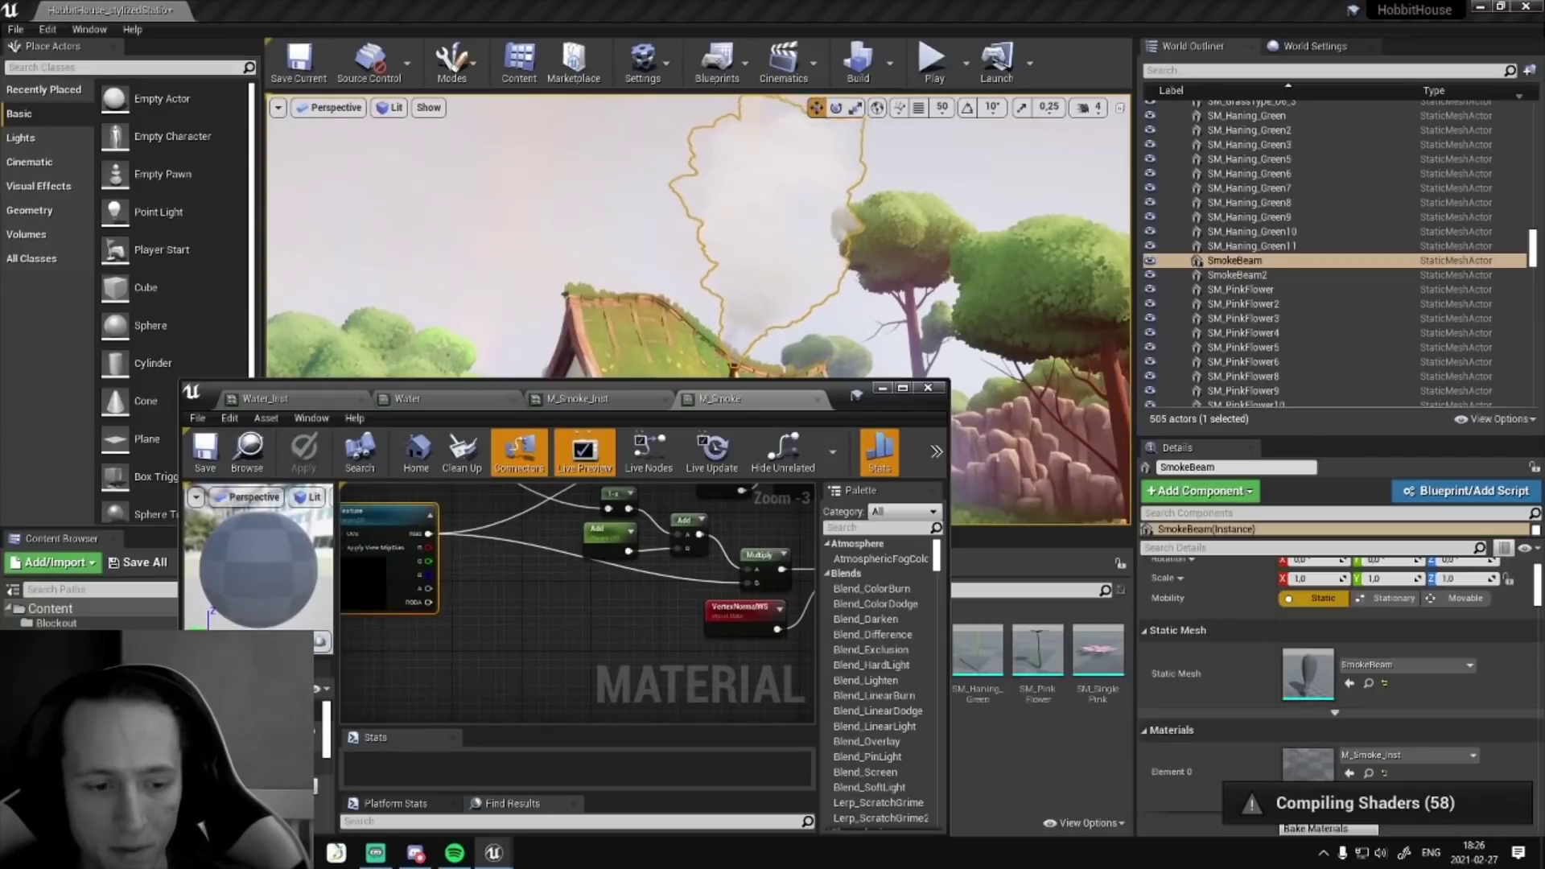
{"action": "left_click", "coordinate": [602, 400]}
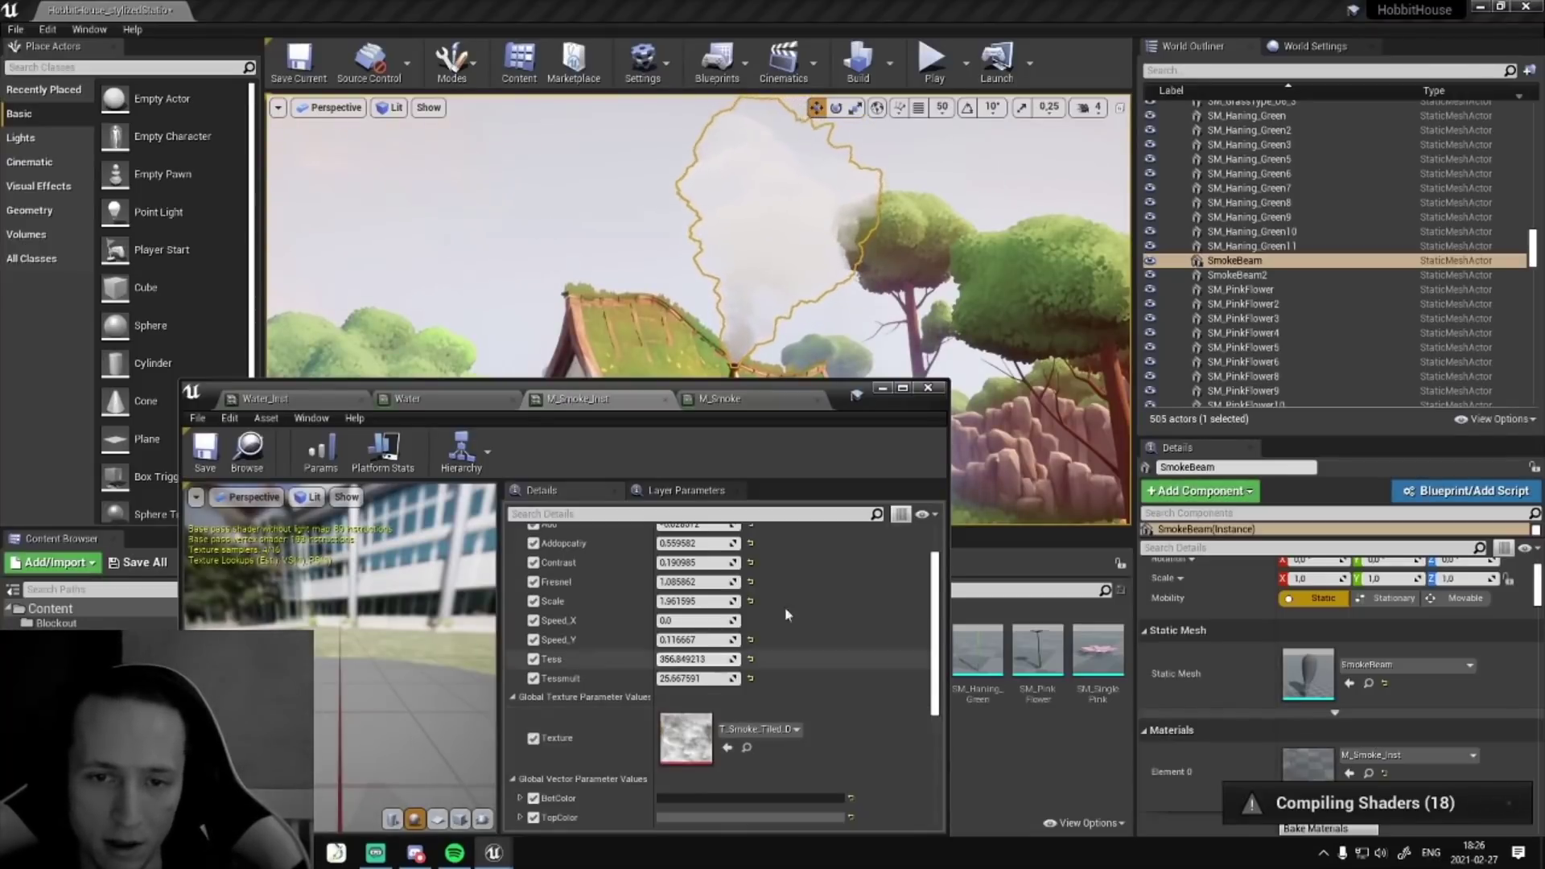
- Set the Tess parameter of M_Smoke_Inst to 0
{"action": "mouse_move", "coordinate": [724, 326]}
{"action": "right_mouse_down"}
{"action": "mouse_move", "coordinate": [720, 302]}
{"action": "mouse_move", "coordinate": [724, 314]}
{"action": "right_mouse_up"}
{"action": "key", "text": "w"}
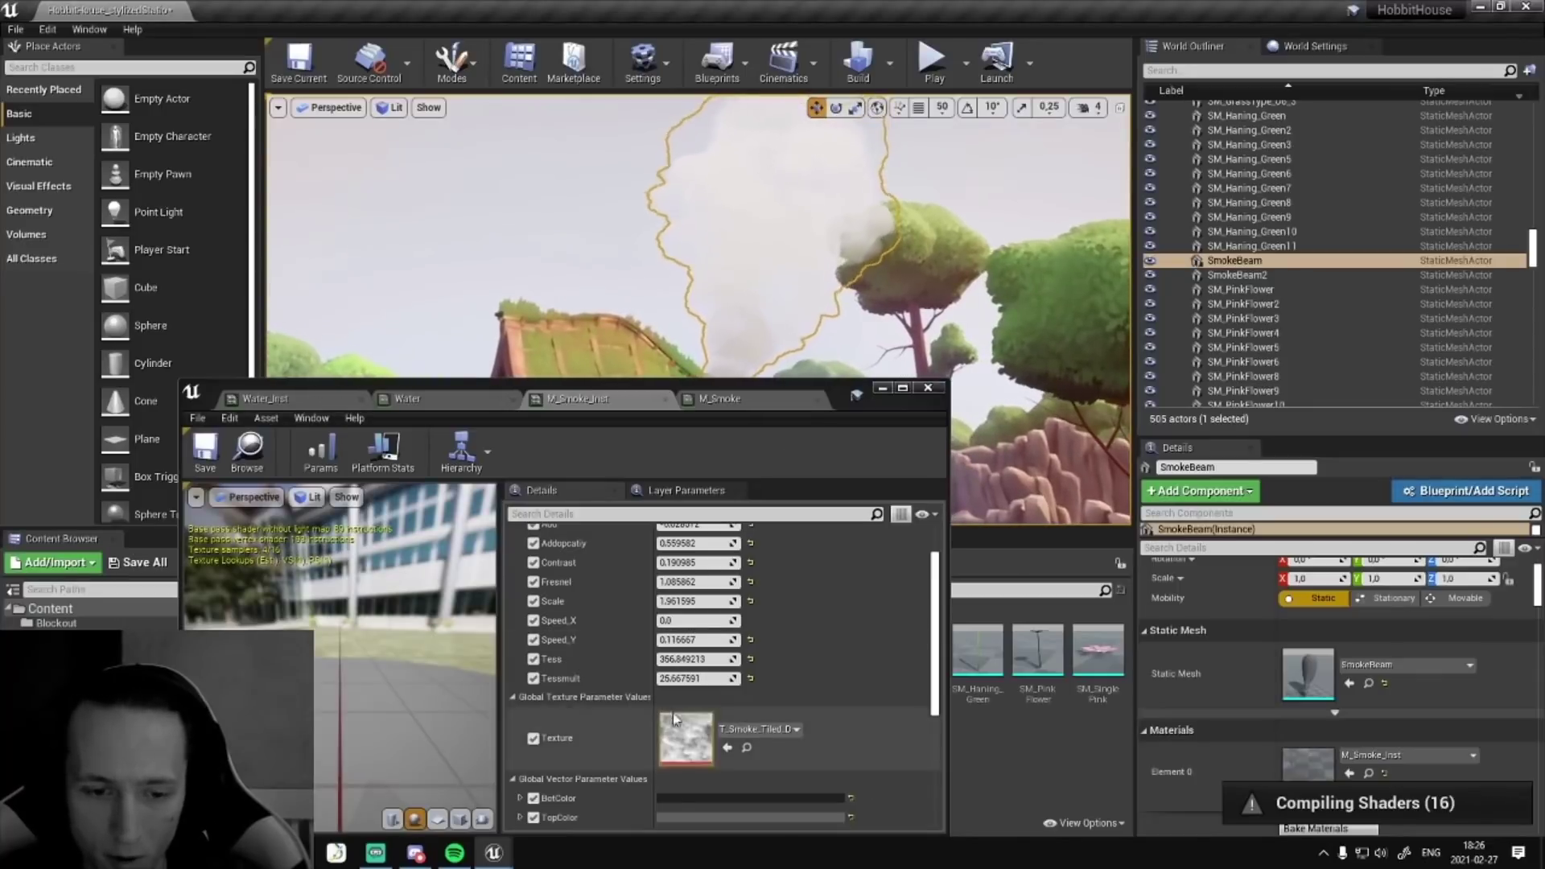
{"action": "left_click_drag", "start_coordinate": [698, 659], "coordinate": [699, 659]}
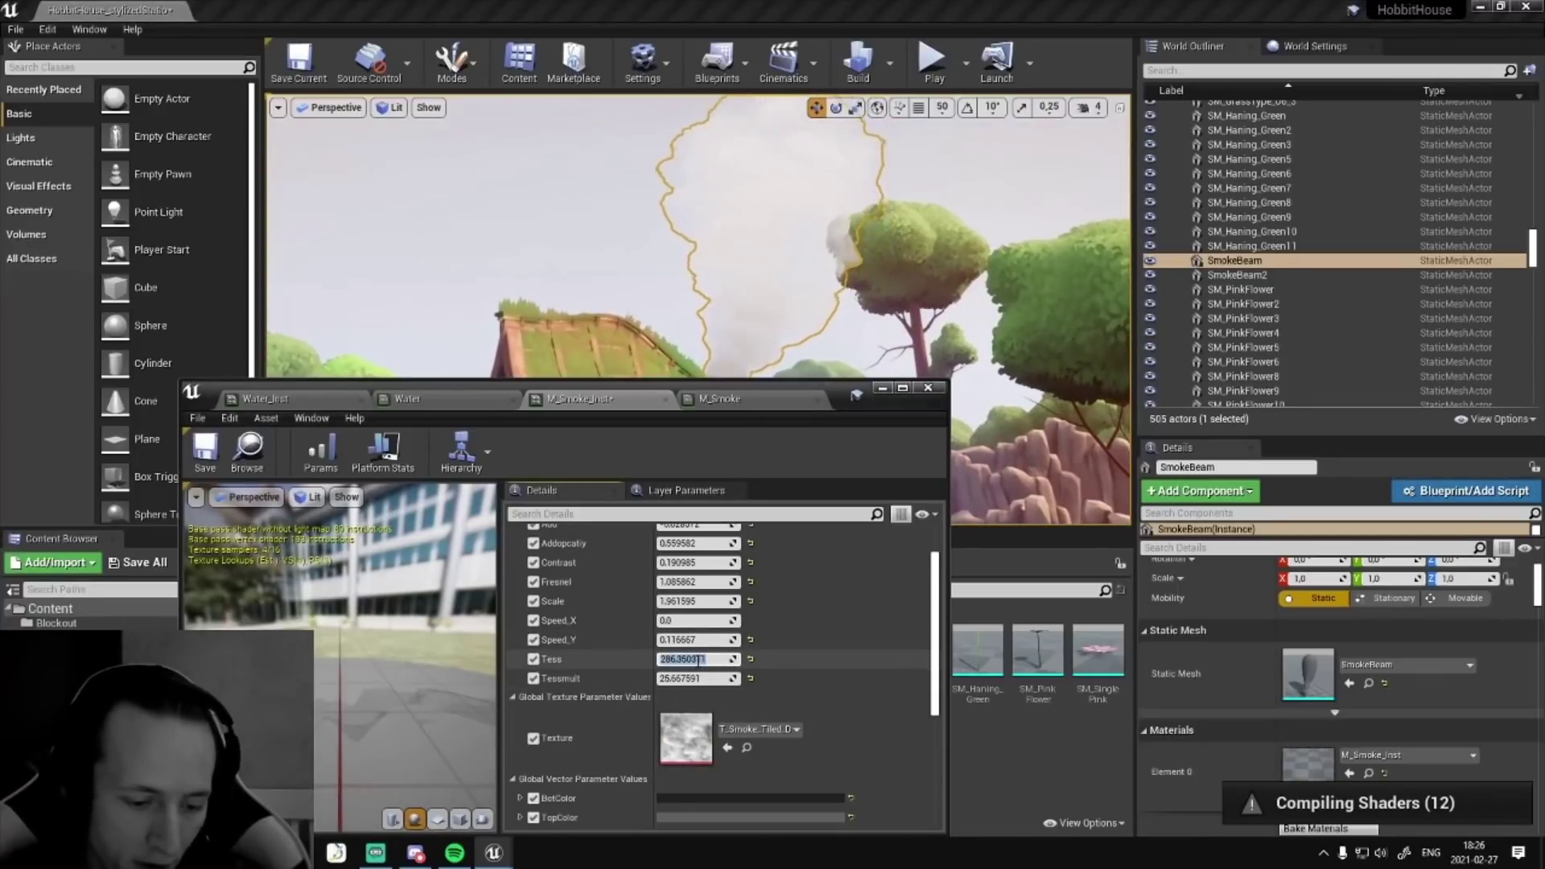
{"action": "type", "text": "0"}
{"action": "key", "text": "Return"}
- Examine the undisplaced smoke mesh above the chimney up close
{"action": "key", "text": "w"}
{"action": "right_click_drag", "start_coordinate": [724, 310], "coordinate": [770, 328]}
{"action": "key", "text": "s"}
{"action": "key", "text": "alt+5"}
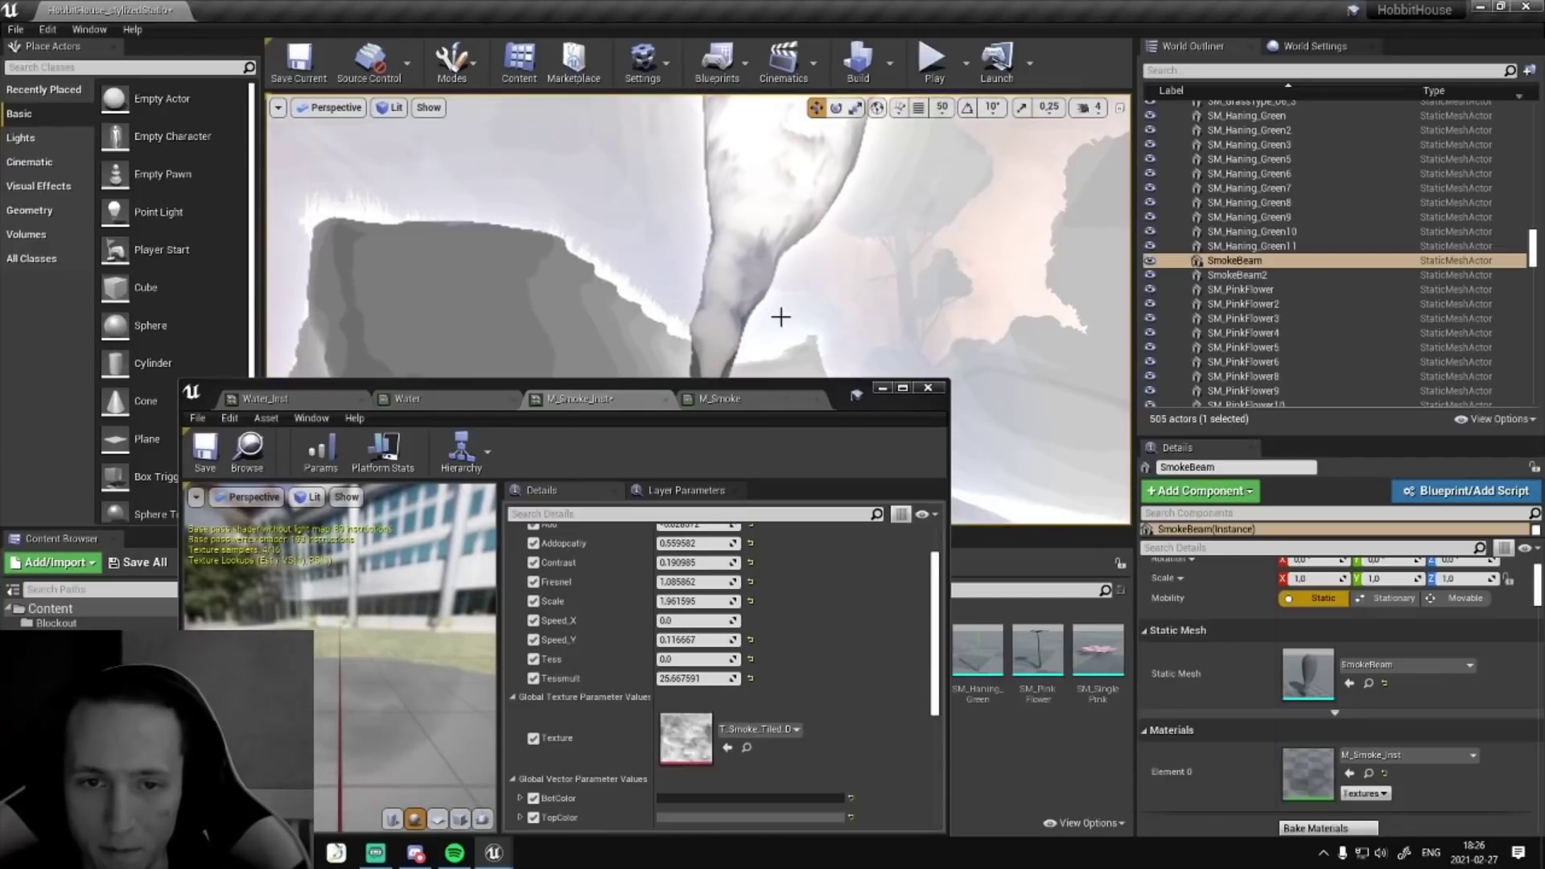
{"action": "key", "text": "alt+4"}
{"action": "left_click", "coordinate": [830, 292]}
{"action": "key", "text": "f"}
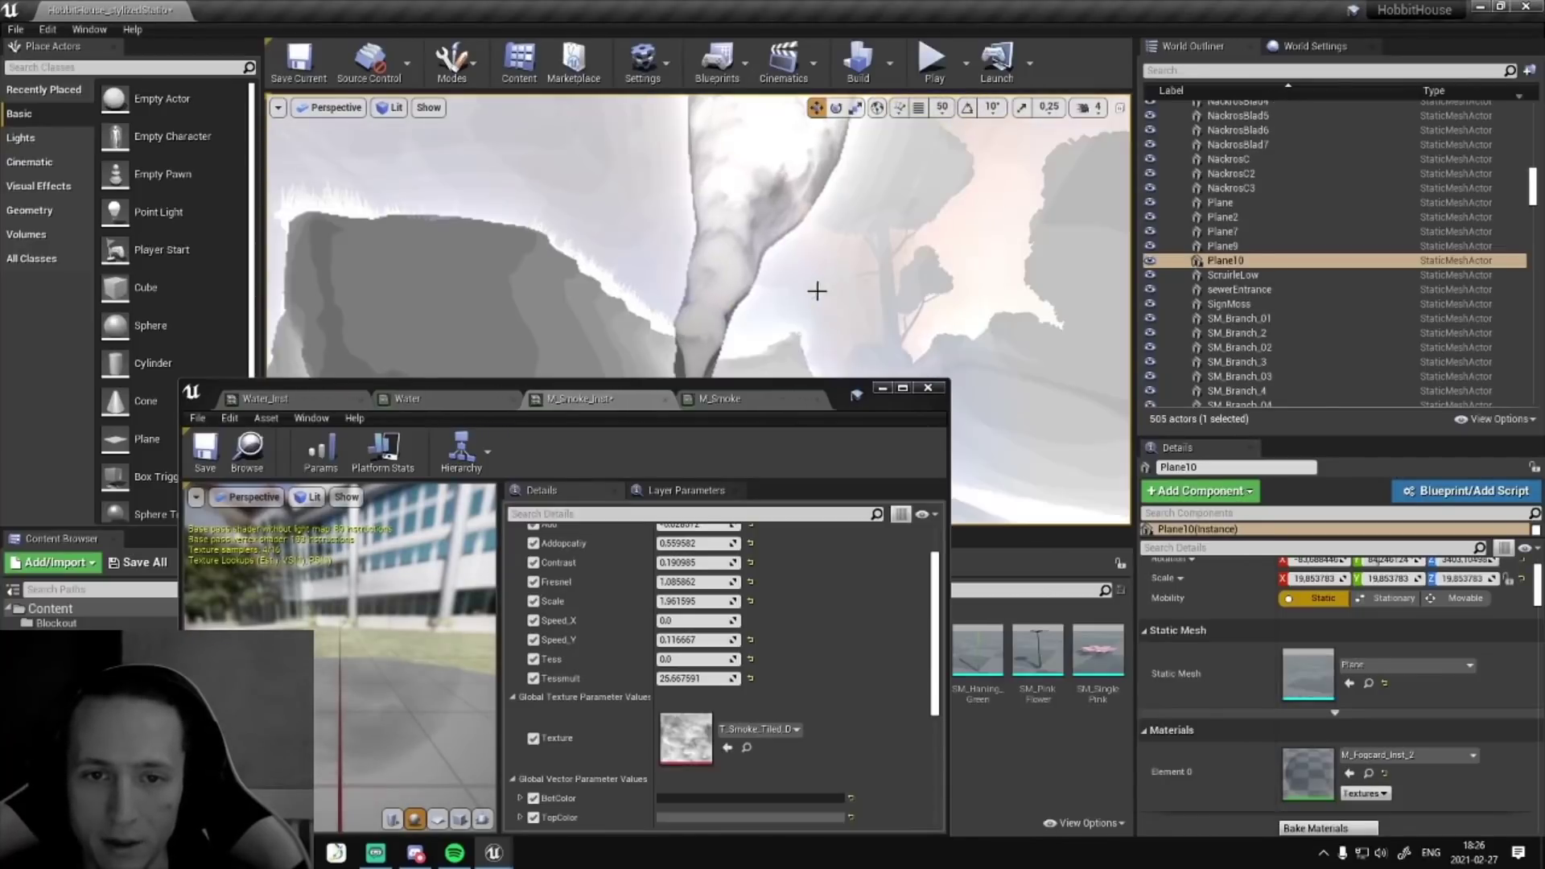
- Raise the Tess parameter to about 423.17, view the smoke plume over the house, and close the material editor
{"action": "left_click_drag", "start_coordinate": [691, 656], "coordinate": [749, 656]}
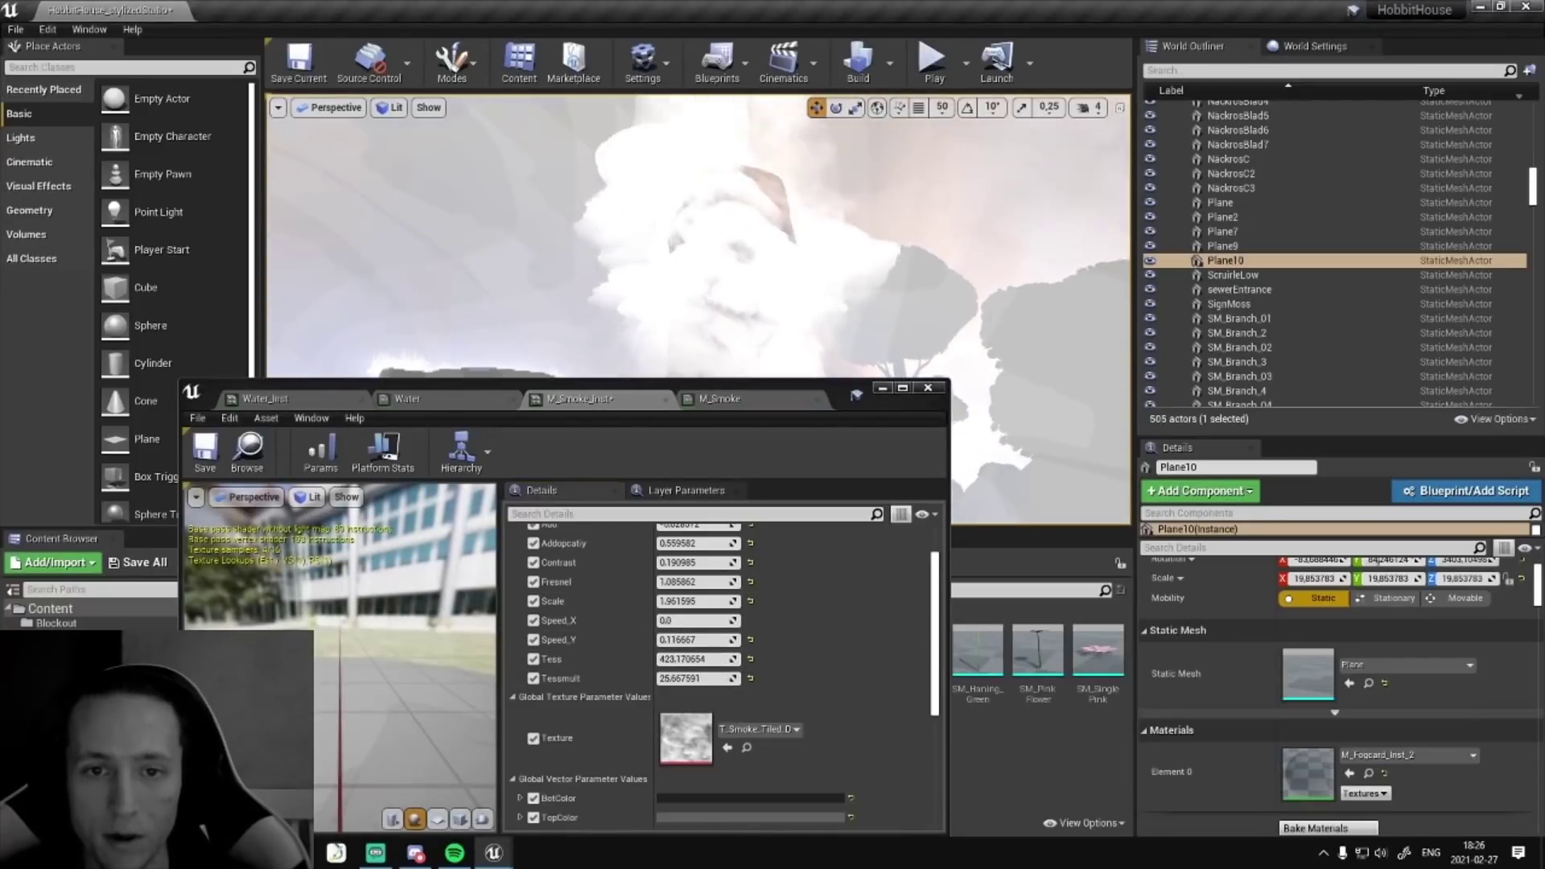
{"action": "scroll", "coordinate": [755, 293], "scroll_direction": "down", "scroll_amount": 10}
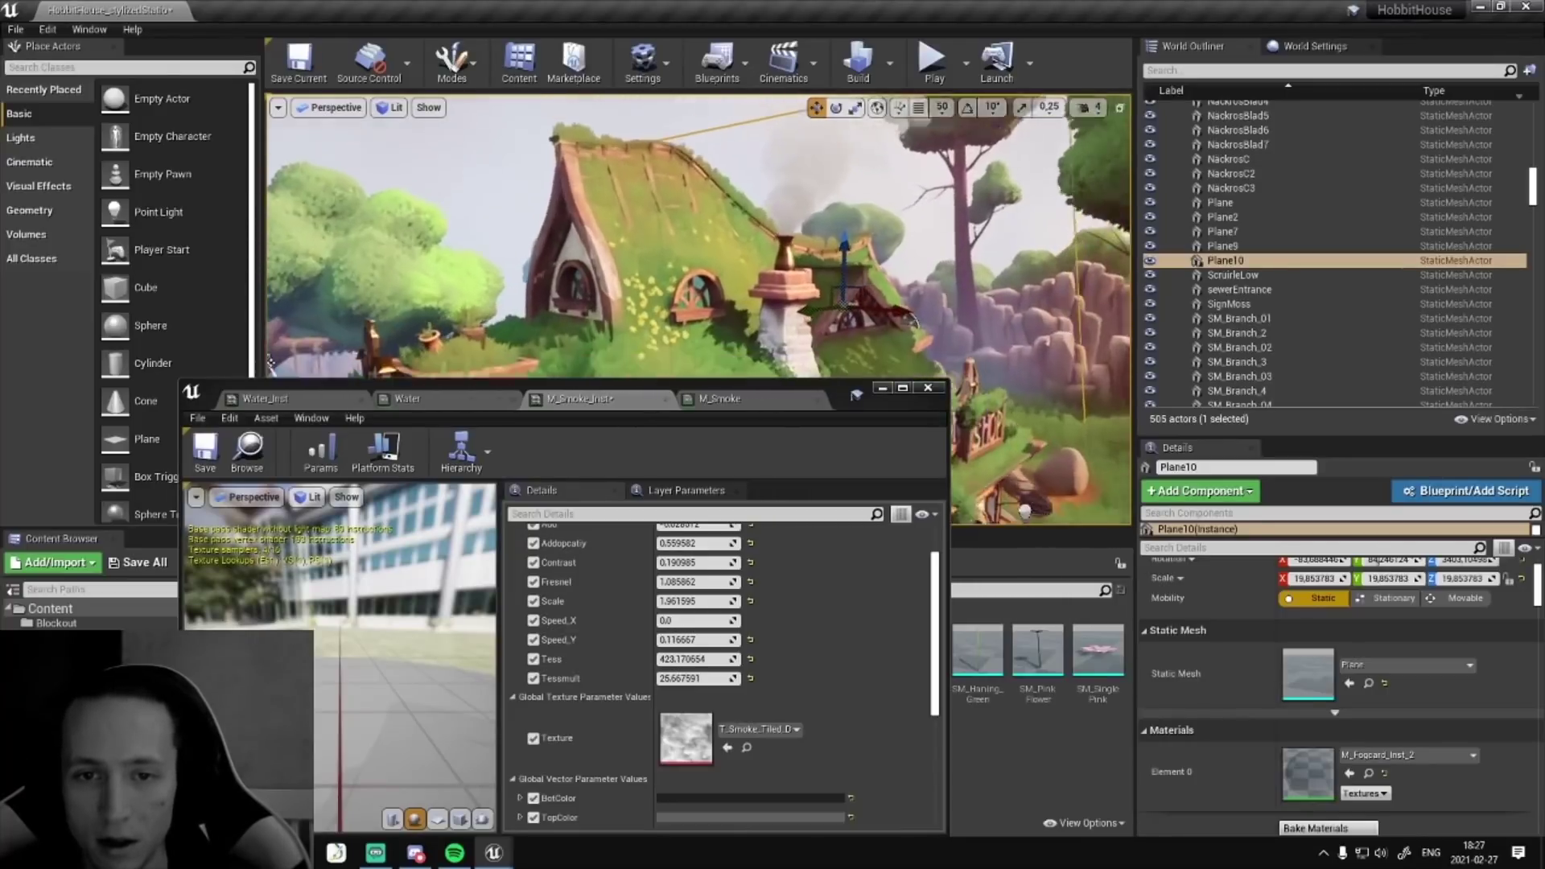
{"action": "scroll", "coordinate": [811, 280], "scroll_direction": "up", "scroll_amount": 5}
{"action": "right_click_drag", "start_coordinate": [889, 351], "coordinate": [895, 278]}
{"action": "key", "text": "s"}
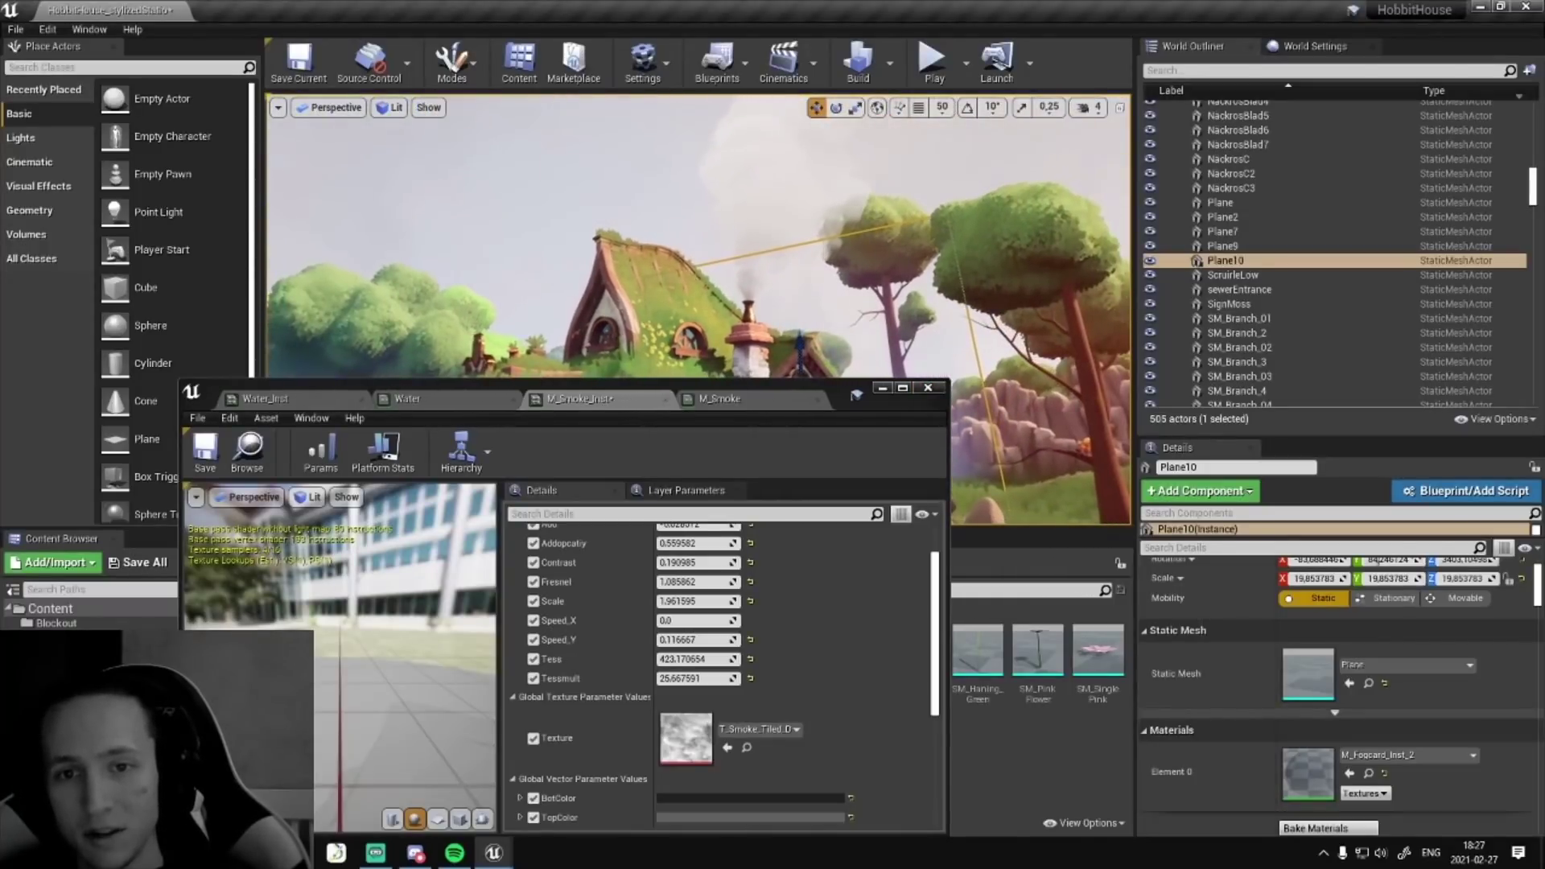
{"action": "left_click", "coordinate": [928, 388]}
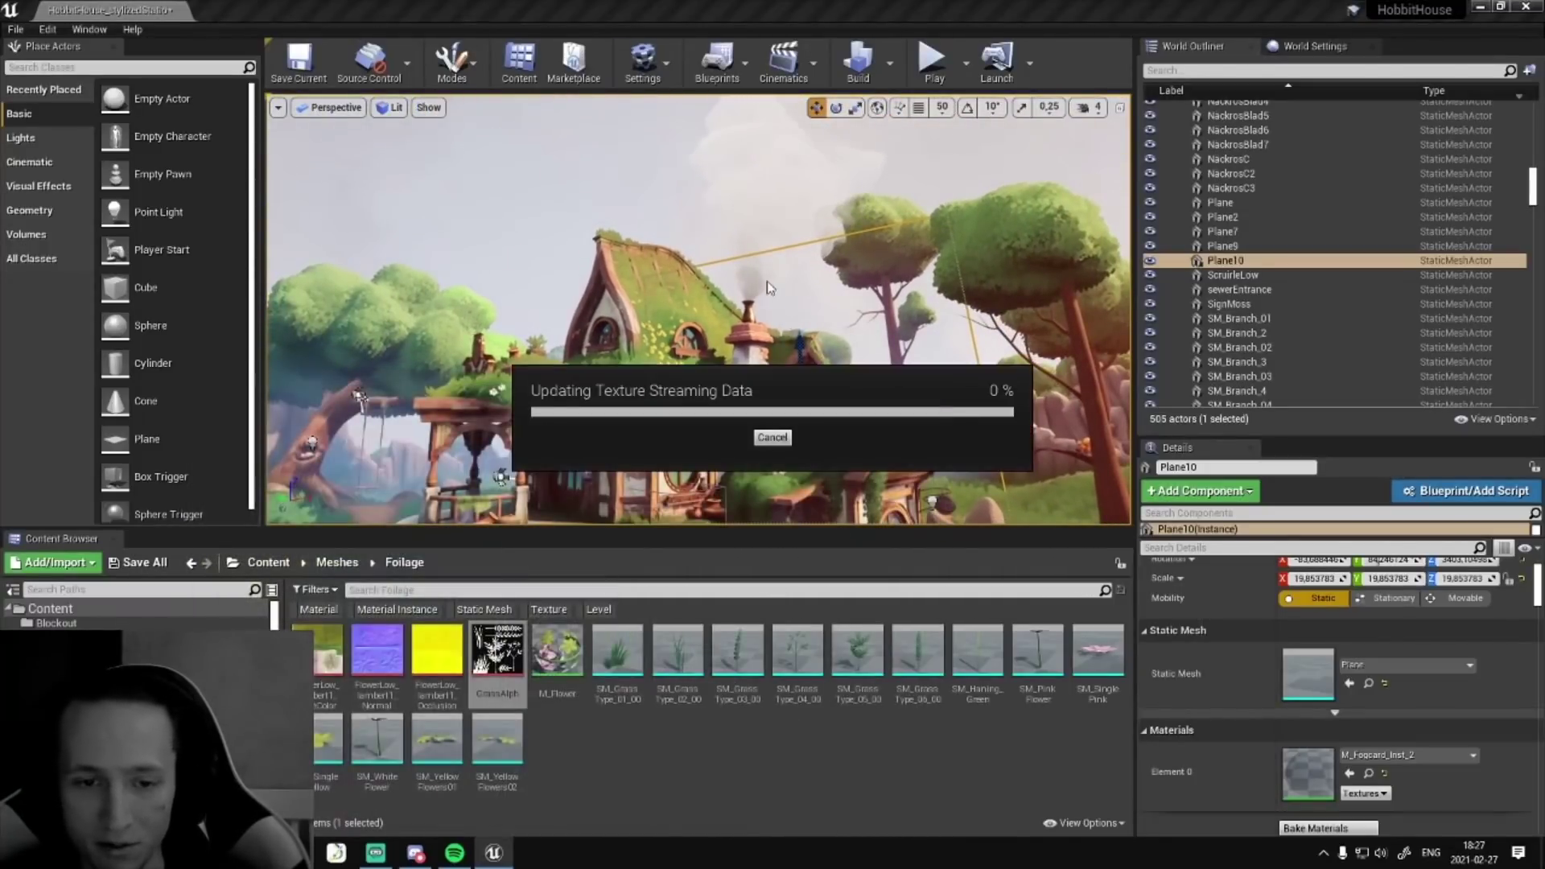
- Select the fog plane Plane7 between the swing tree and the terrace, and open its M_Fogcard_Inst1 material
{"action": "key", "text": "w"}
{"action": "right_click_drag", "start_coordinate": [747, 273], "coordinate": [676, 317]}
{"action": "key", "text": "w"}
{"action": "key", "text": "s"}
{"action": "key", "text": "w"}
{"action": "left_click", "coordinate": [676, 318]}
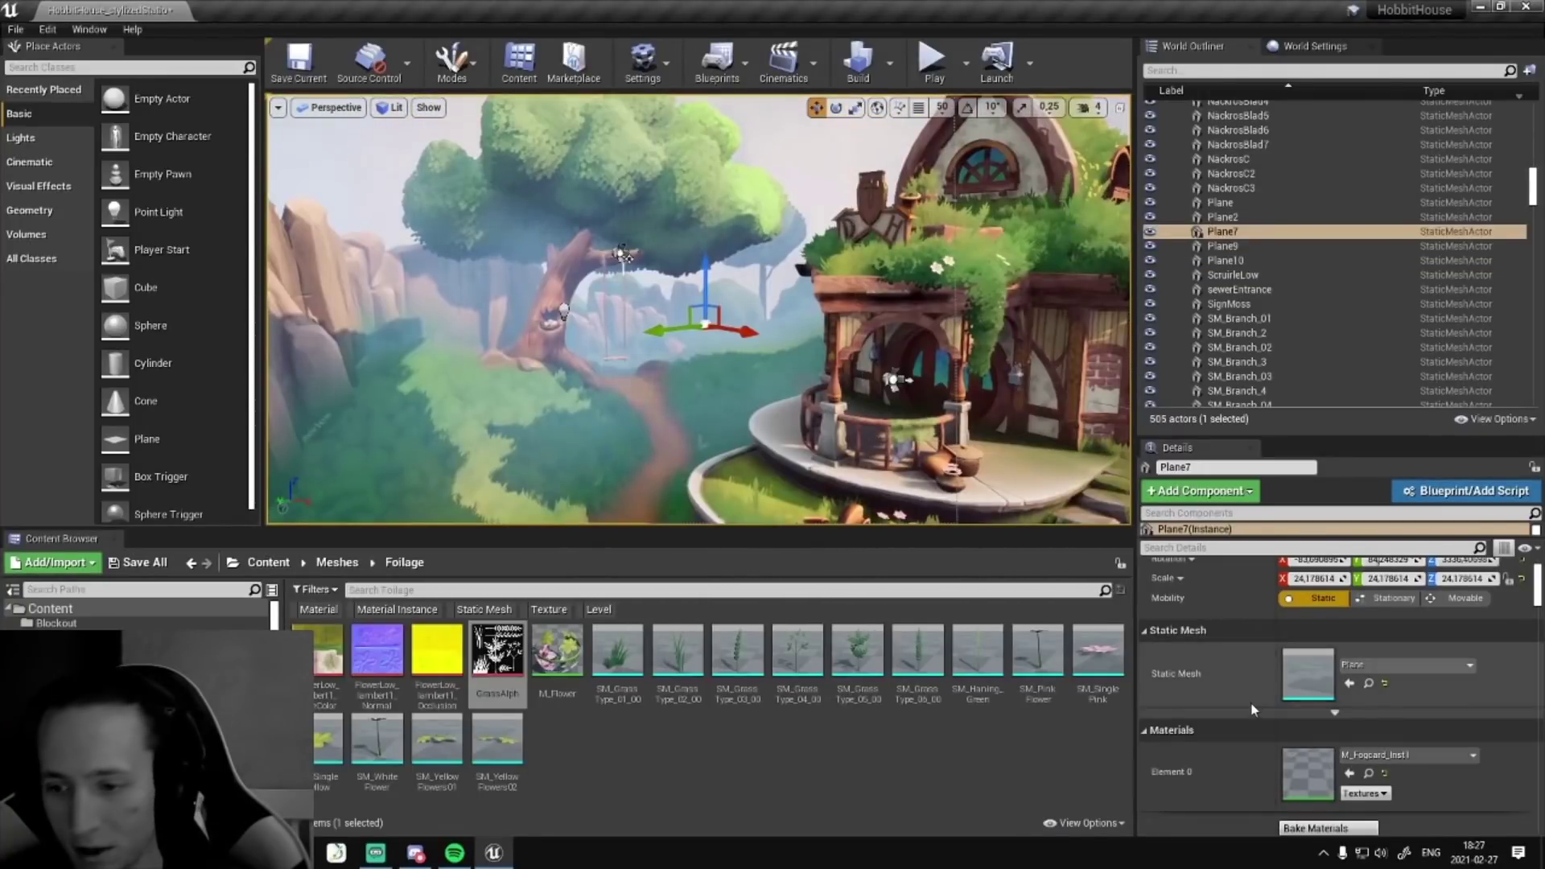
{"action": "double_click", "coordinate": [1306, 771]}
{"action": "scroll", "coordinate": [724, 740], "scroll_direction": "down", "scroll_amount": 3}
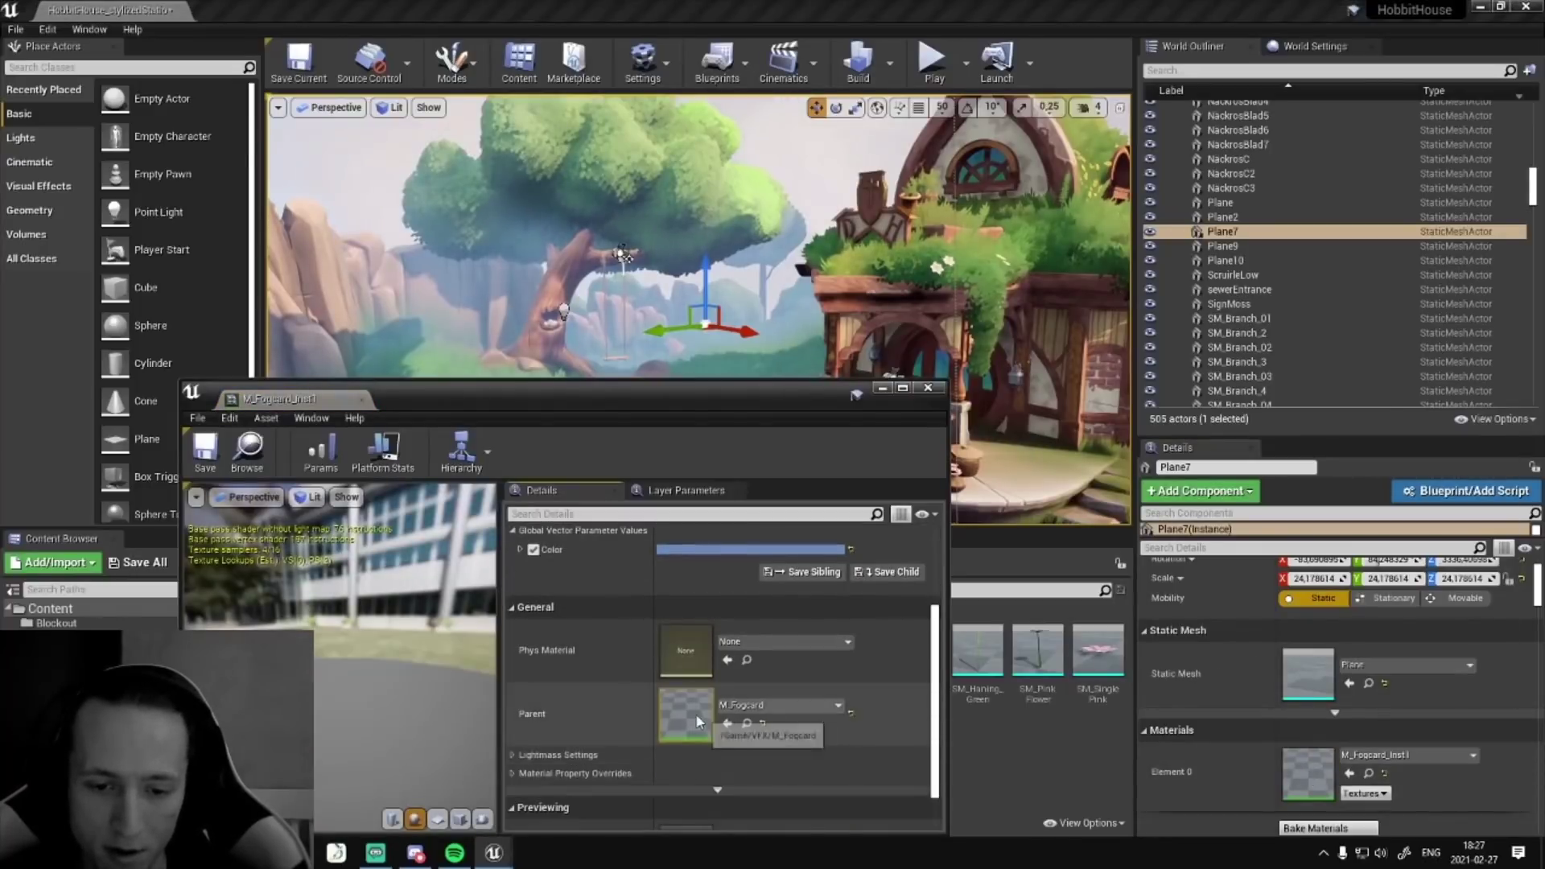
- Open the parent M_Fogcard material and examine the Panner and Texture Sample nodes in its Color group
{"action": "double_click", "coordinate": [697, 722]}
{"action": "scroll", "coordinate": [631, 421], "scroll_direction": "down", "scroll_amount": 4}
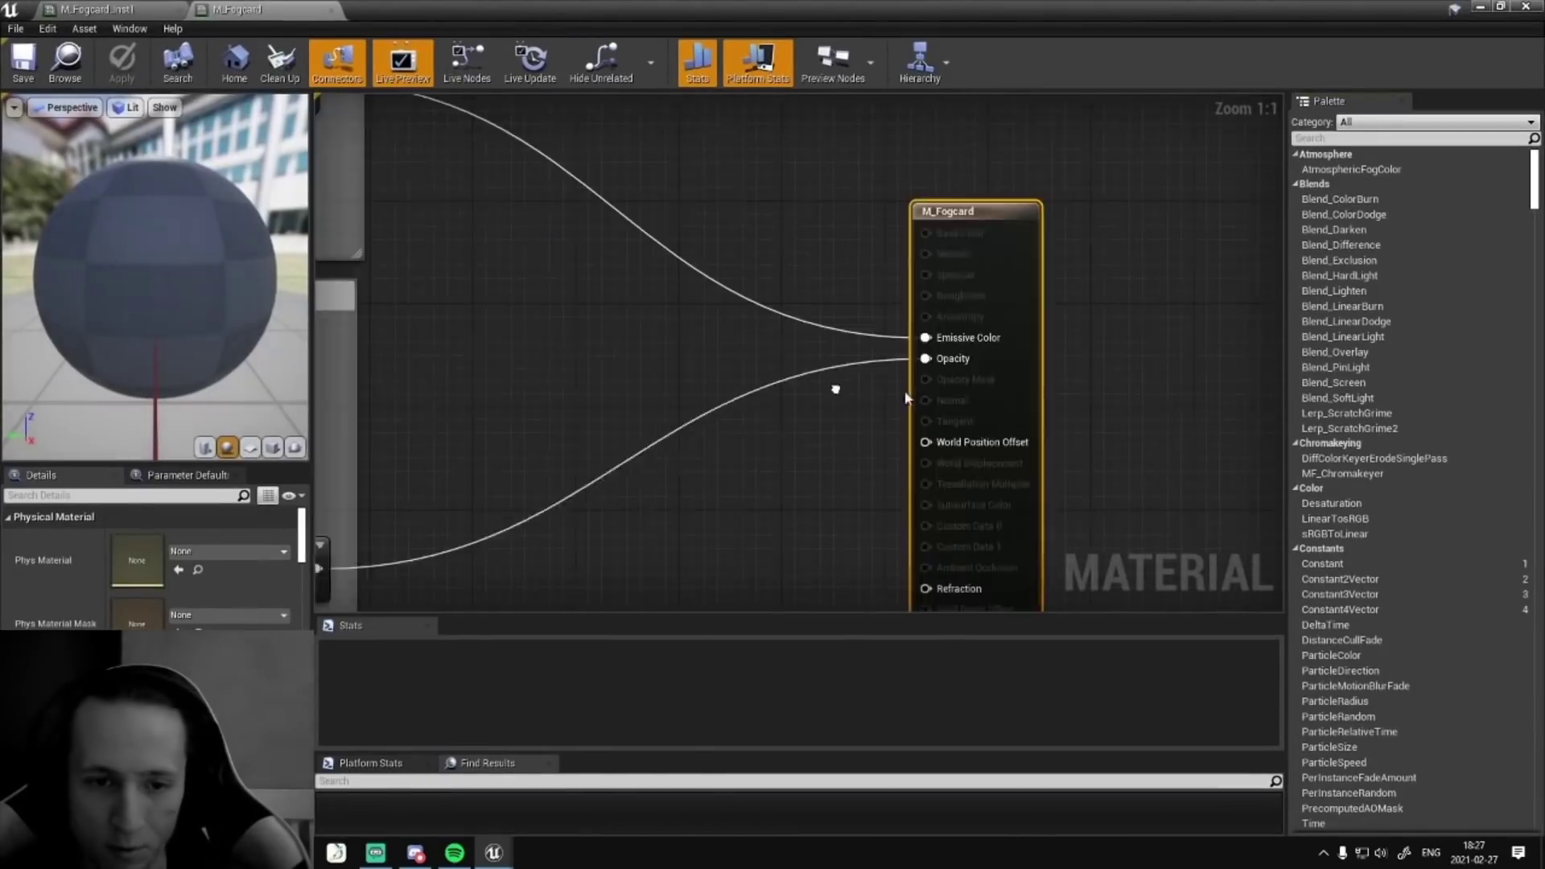
{"action": "right_click_drag", "start_coordinate": [749, 403], "coordinate": [786, 403]}
{"action": "scroll", "coordinate": [728, 306], "scroll_direction": "up", "scroll_amount": 2}
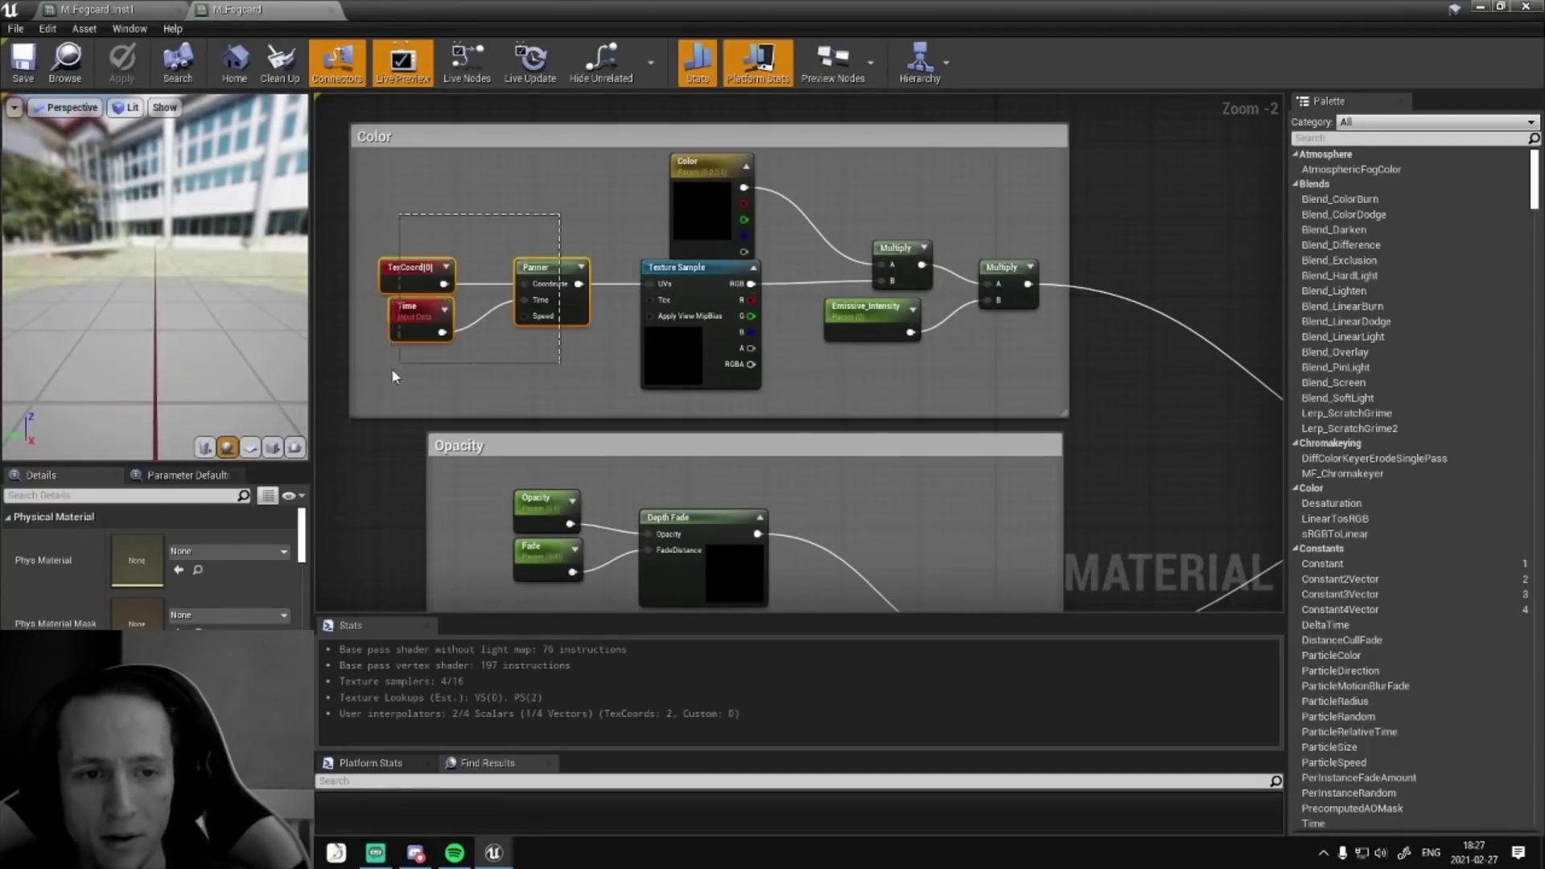
{"action": "left_click_drag", "start_coordinate": [392, 370], "coordinate": [391, 372]}
{"action": "right_click_drag", "start_coordinate": [615, 372], "coordinate": [556, 354]}
{"action": "left_click", "coordinate": [596, 345]}
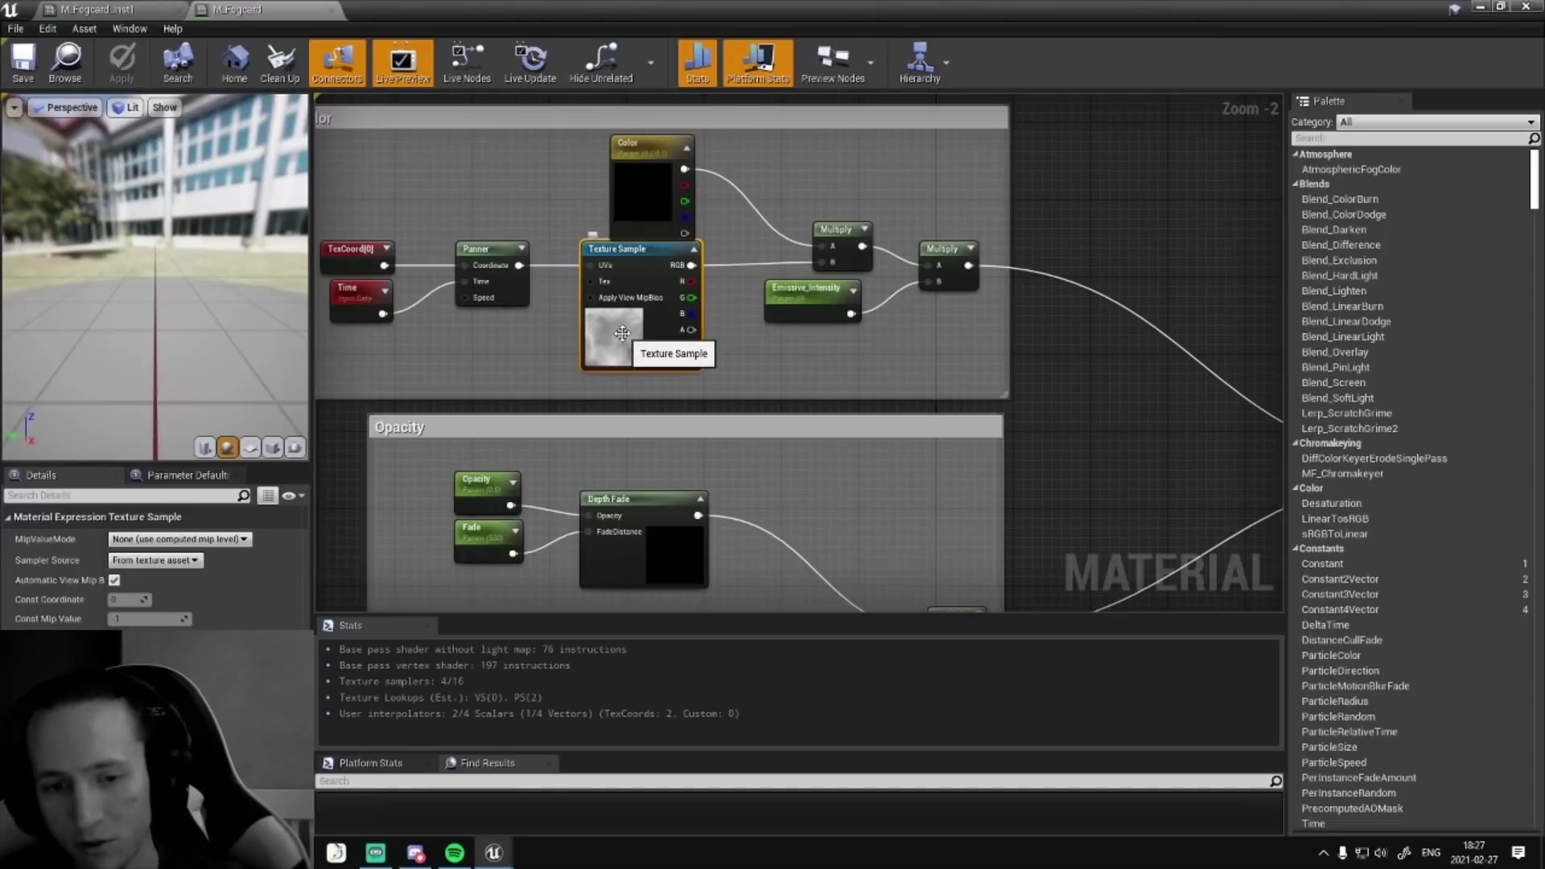
- Examine the Depth Fade and LinearGradient nodes in the M_Fogcard Opacity group, and minimize the editor
{"action": "right_click_drag", "start_coordinate": [705, 460], "coordinate": [730, 322]}
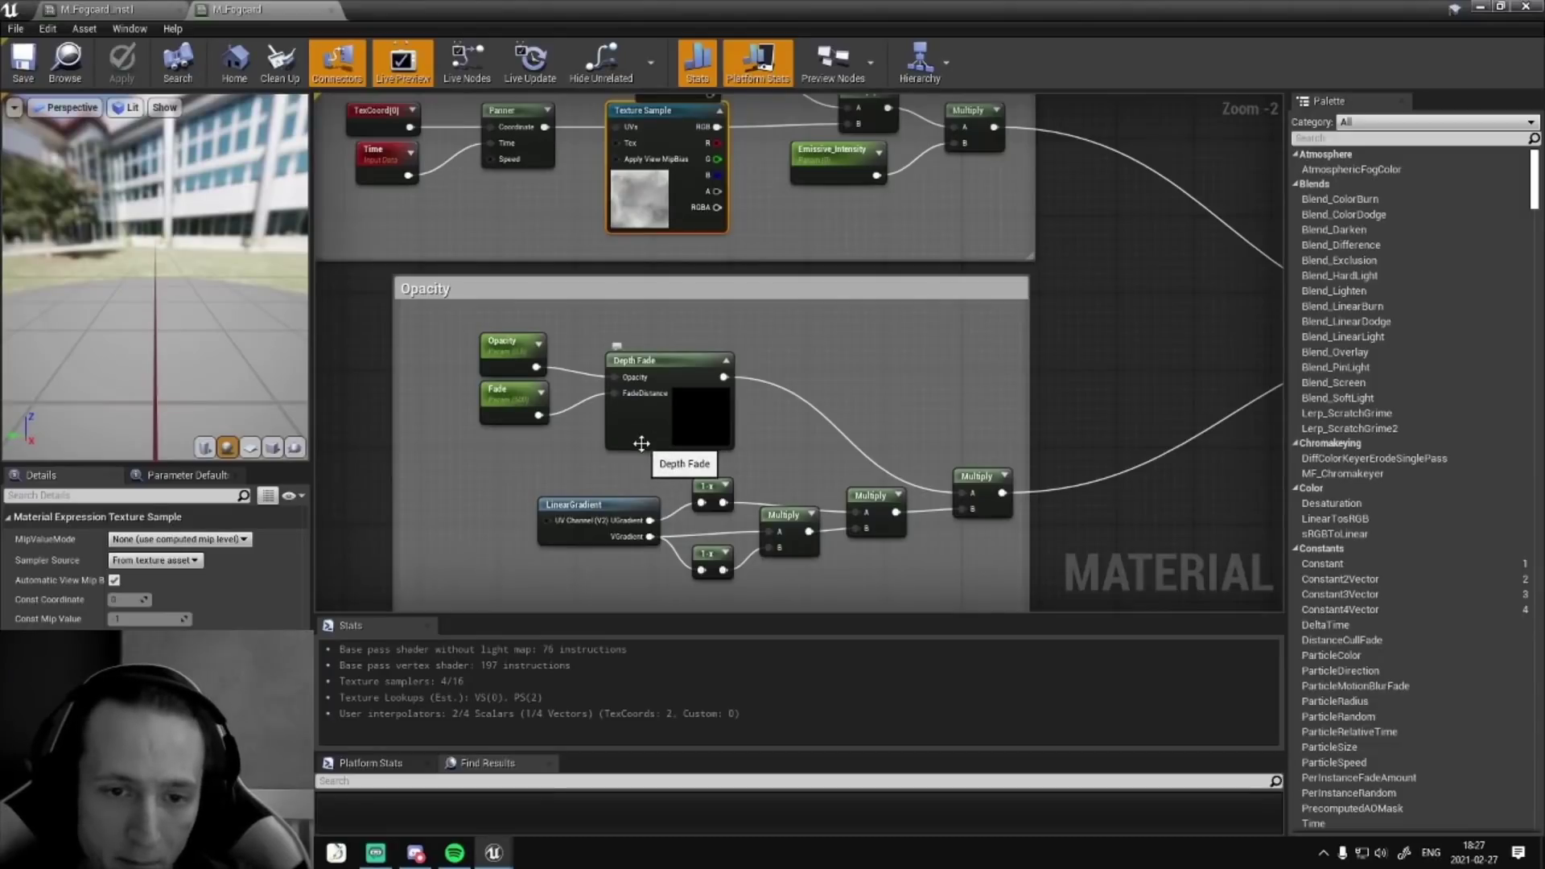
{"action": "left_click", "coordinate": [641, 443]}
{"action": "right_click_drag", "start_coordinate": [596, 481], "coordinate": [539, 470]}
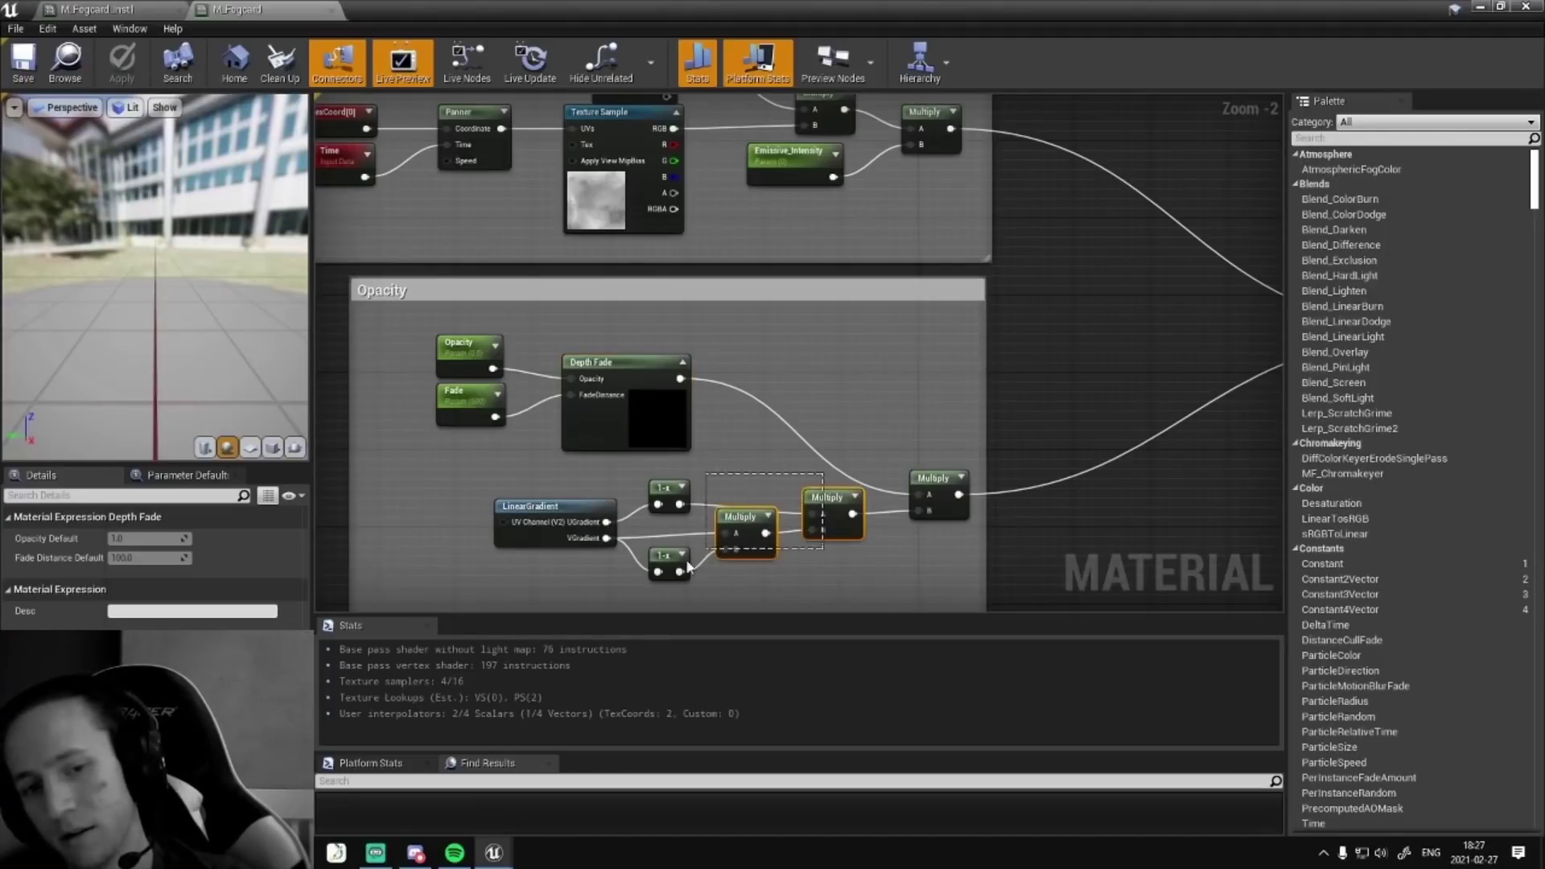
{"action": "left_click_drag", "start_coordinate": [688, 565], "coordinate": [590, 591]}
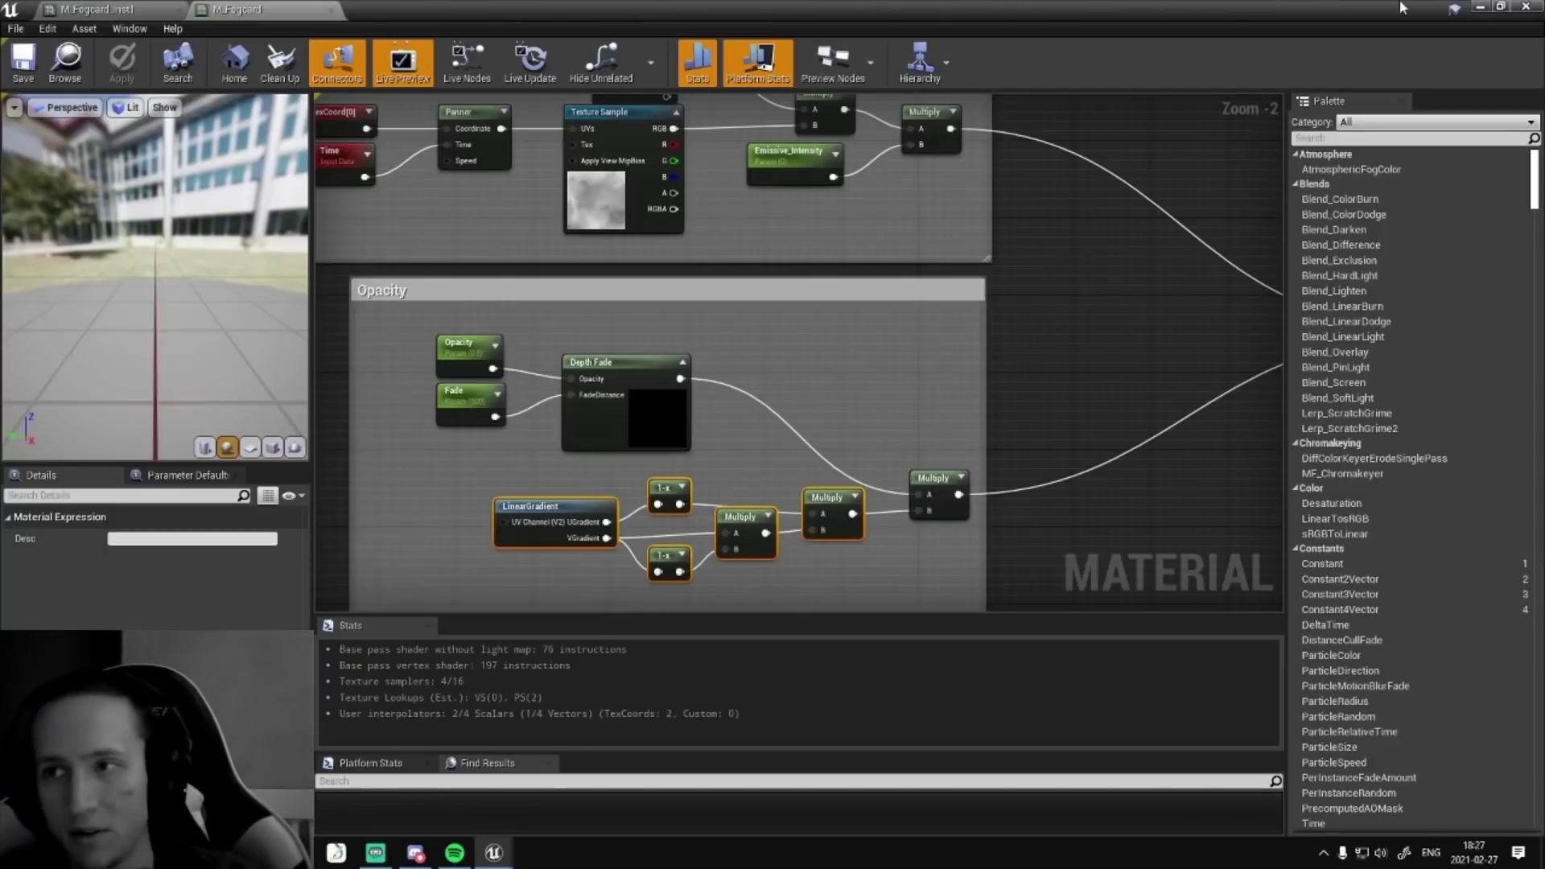
{"action": "left_click", "coordinate": [1476, 11]}
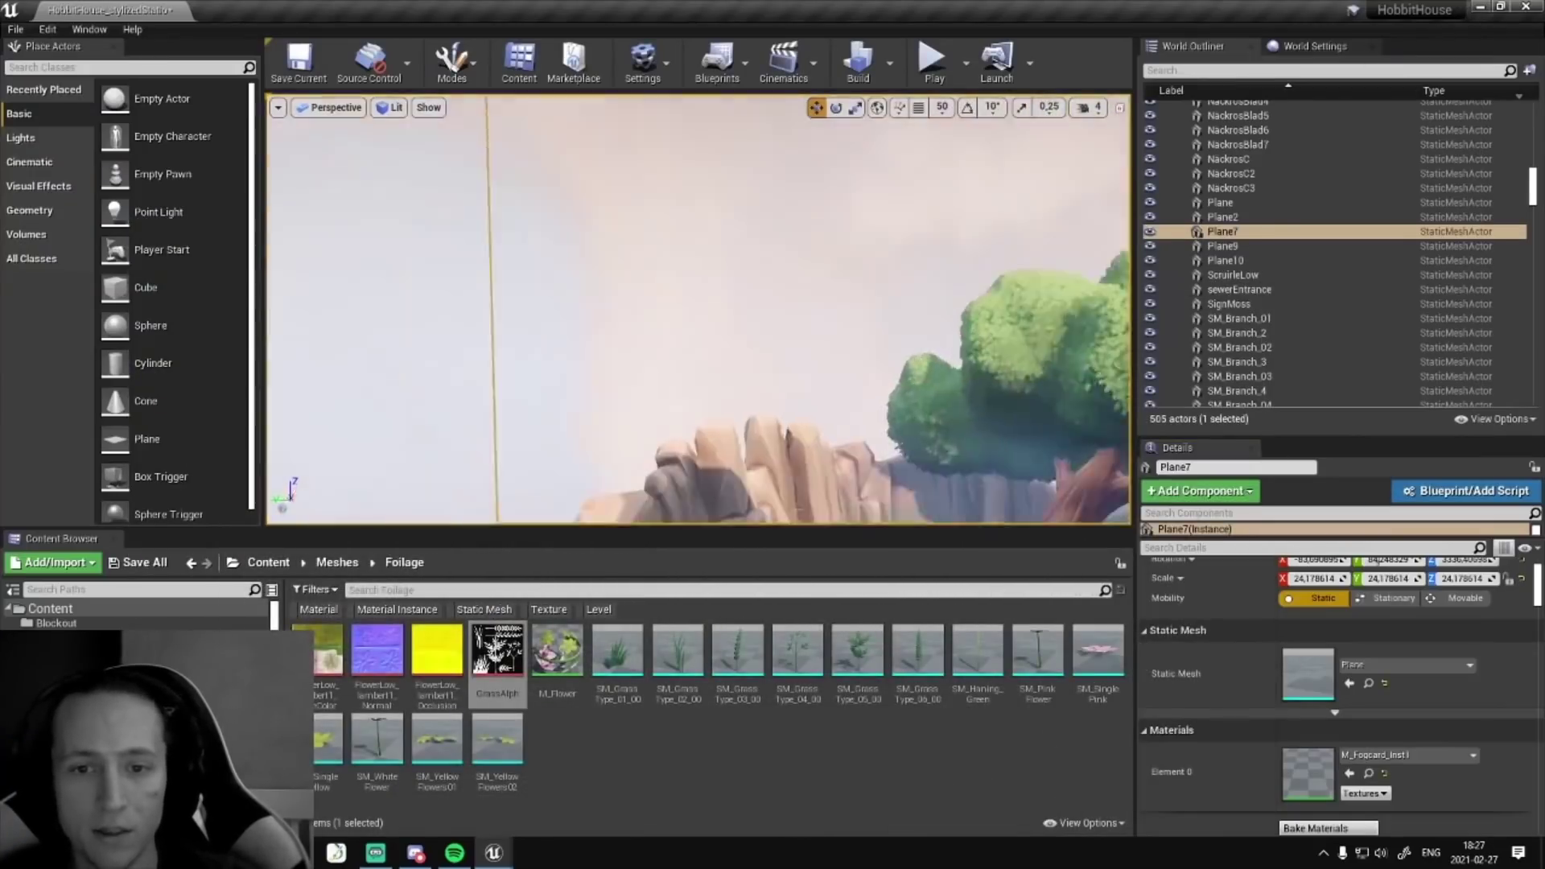
- Reopen the M_Fogcard_Inst1 parameters and shrink the editor window so the fog plane shows above it
{"action": "right_click_drag", "start_coordinate": [647, 354], "coordinate": [646, 342]}
{"action": "right_click_drag", "start_coordinate": [747, 267], "coordinate": [828, 193]}
{"action": "double_click", "coordinate": [1307, 772]}
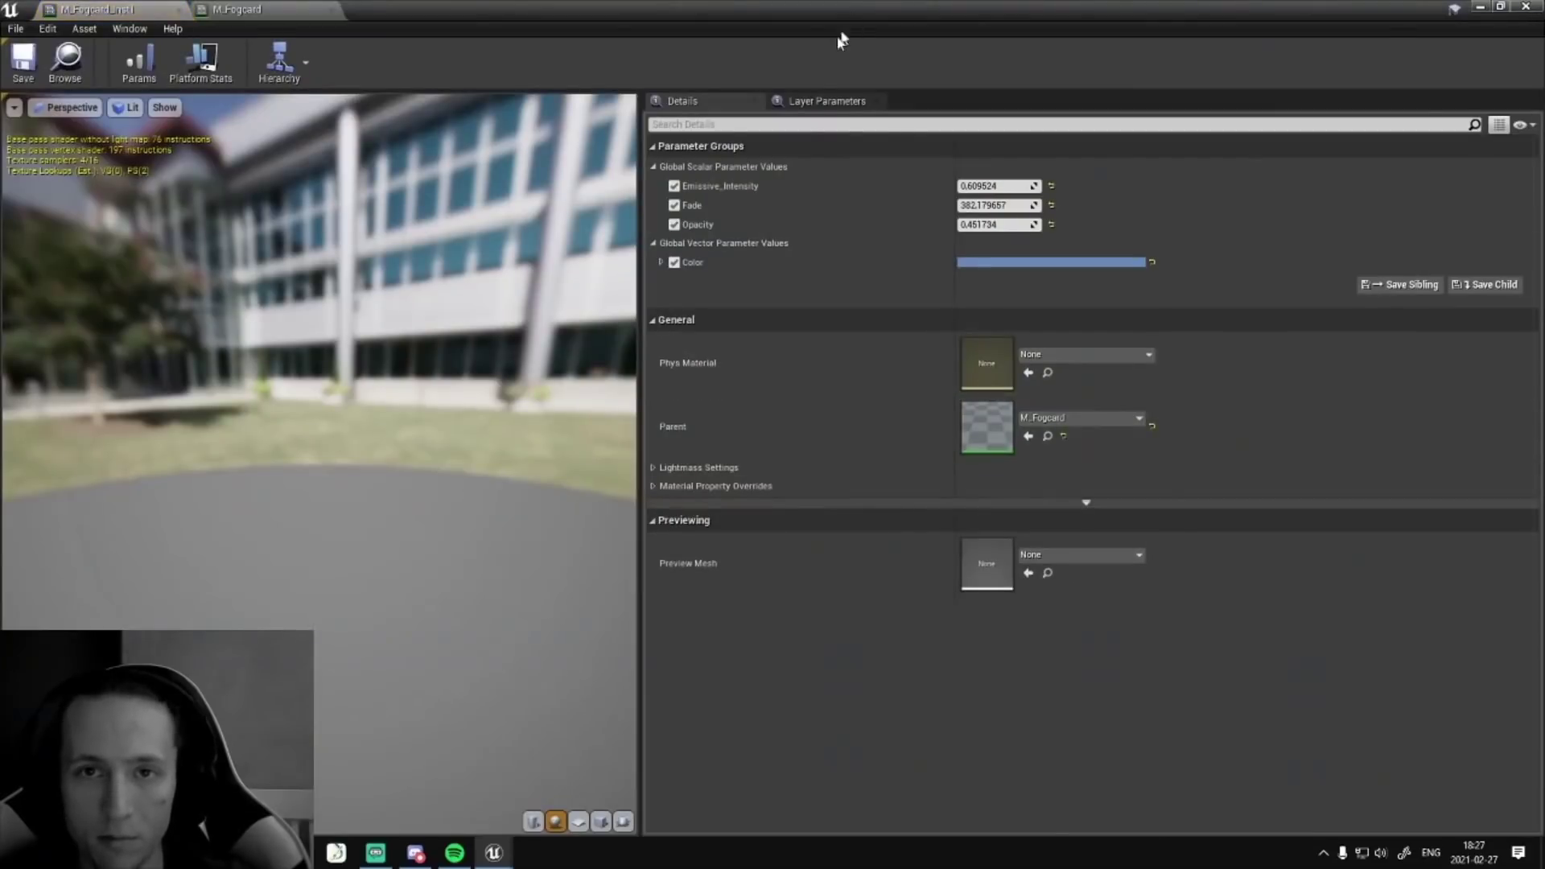
{"action": "left_click_drag", "start_coordinate": [833, 11], "coordinate": [544, 409]}
- Try an Emissive_Intensity of about 7.18 on M_Fogcard_Inst1, view the fog from several angles, and undo the change
{"action": "left_click_drag", "start_coordinate": [671, 588], "coordinate": [718, 589]}
{"action": "right_click_drag", "start_coordinate": [541, 312], "coordinate": [751, 221]}
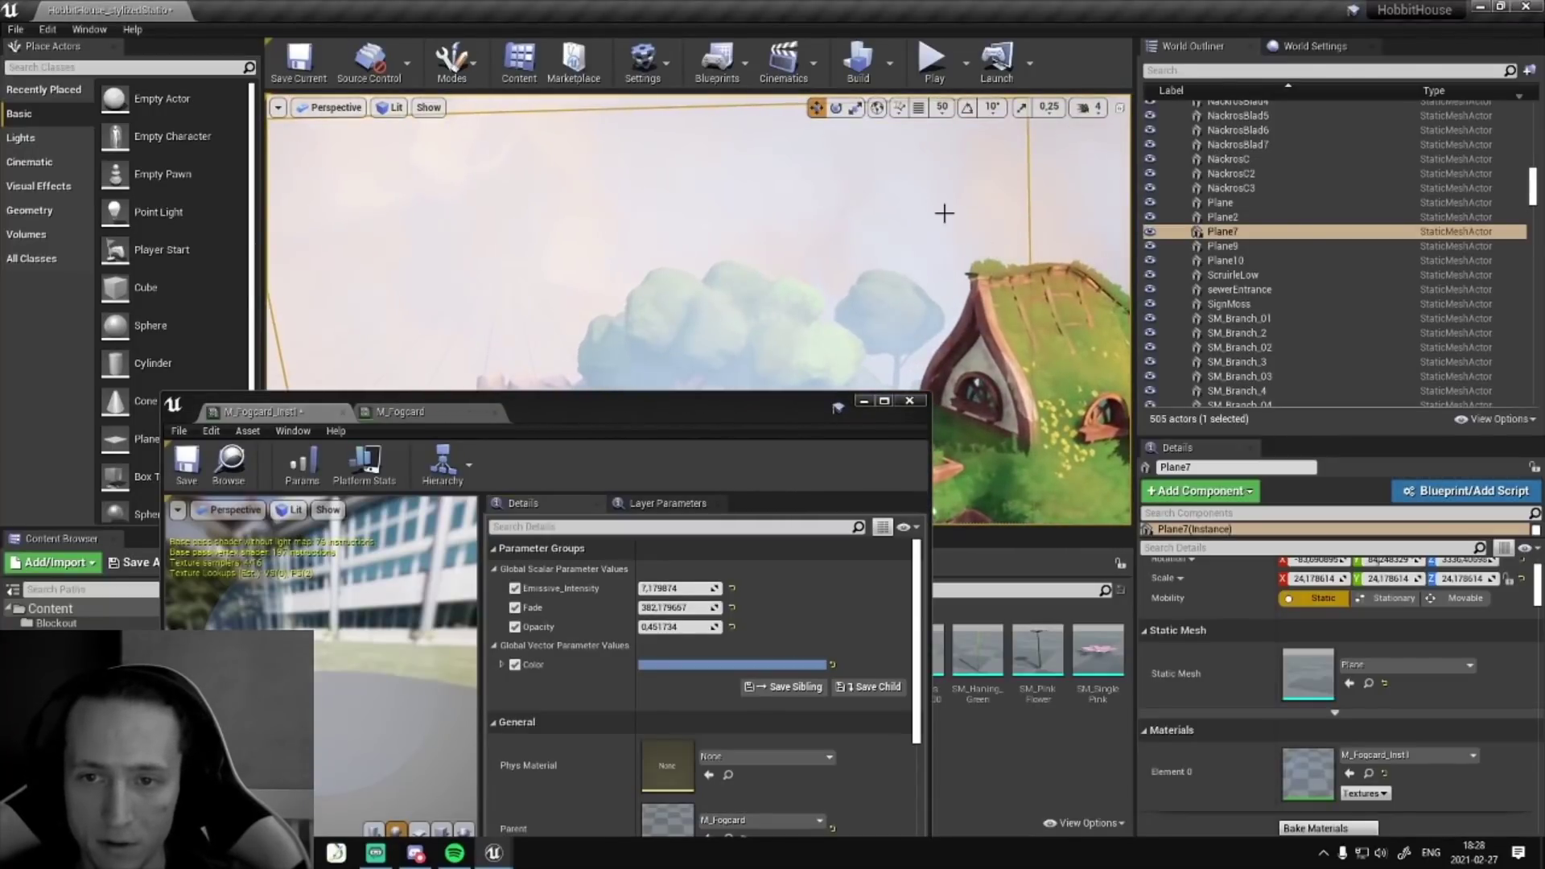
{"action": "right_click_drag", "start_coordinate": [944, 214], "coordinate": [918, 292]}
{"action": "right_click_drag", "start_coordinate": [721, 196], "coordinate": [703, 314]}
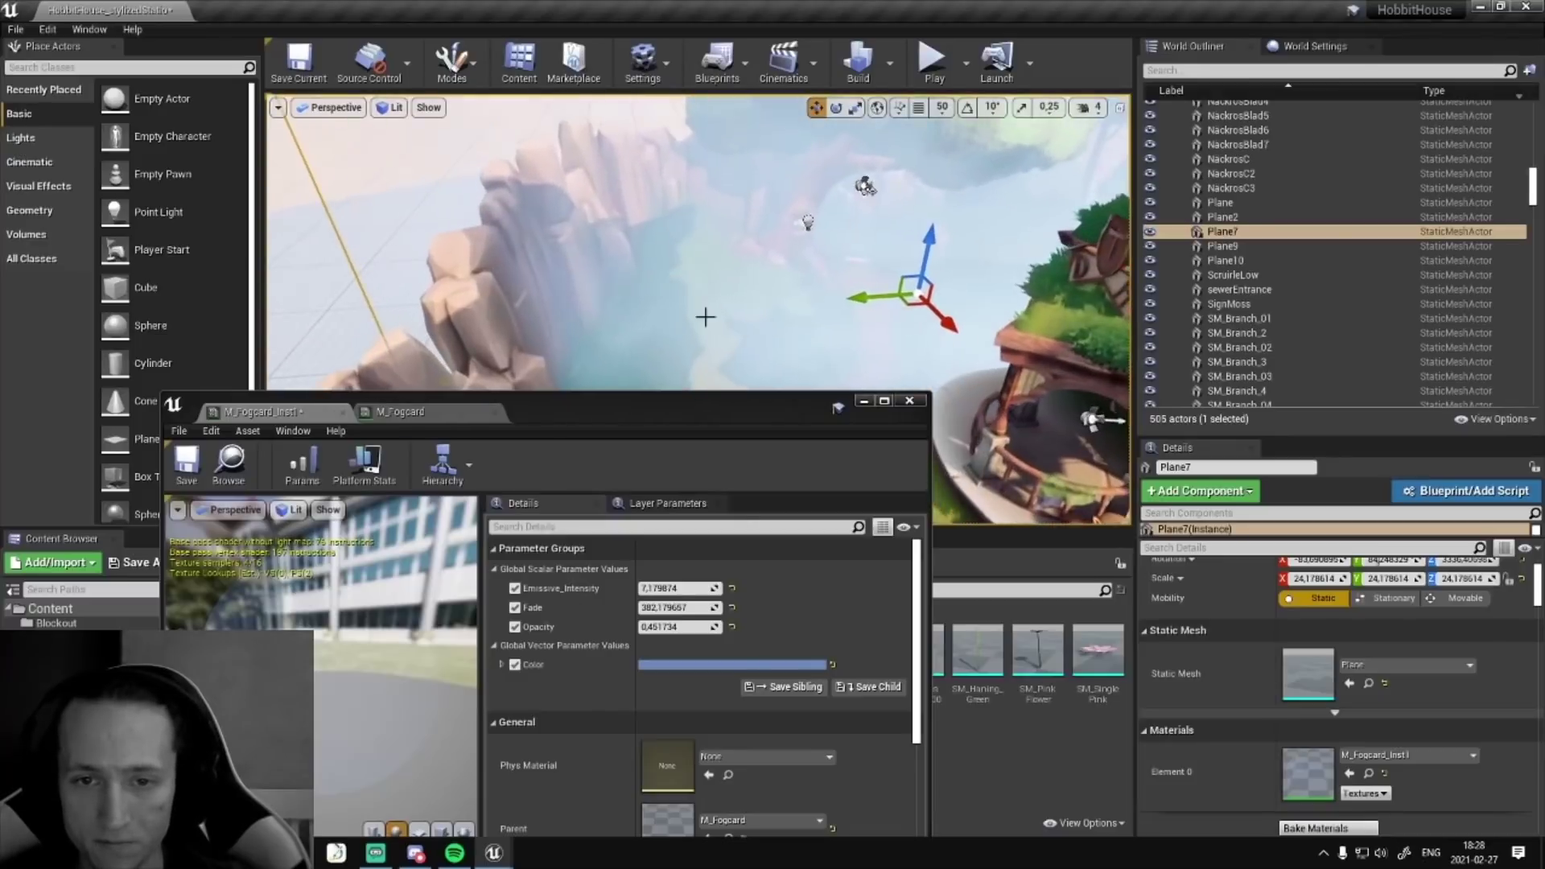
{"action": "key", "text": "ctrl+z"}
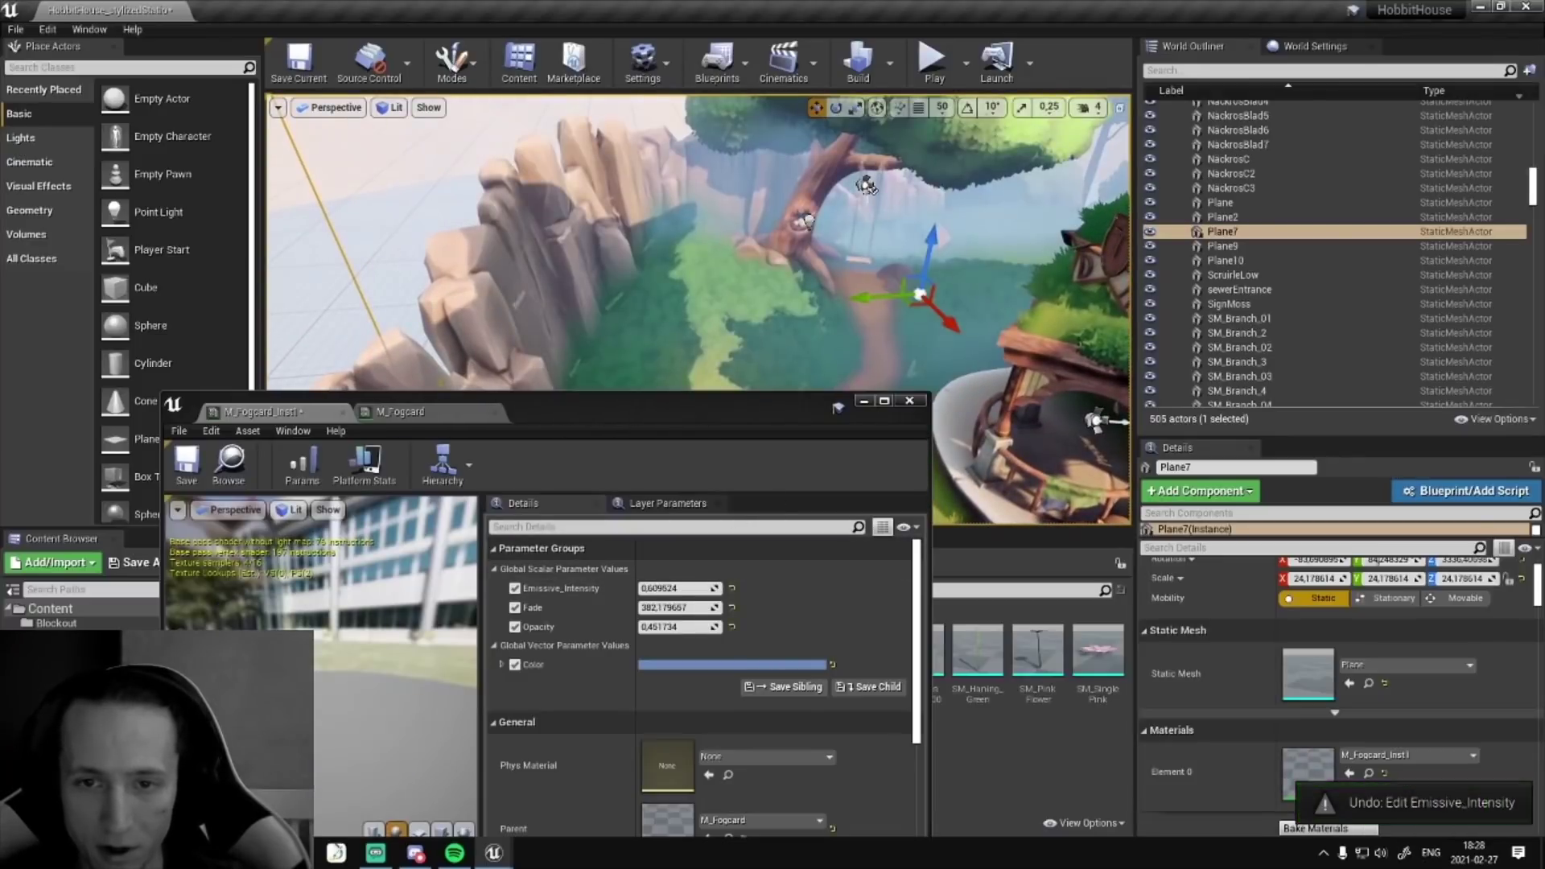
- Minimize the fog card editor and look over the terrace and entrance, selecting the House_Foundation_Lower2 mesh
{"action": "right_click_drag", "start_coordinate": [938, 438], "coordinate": [923, 436]}
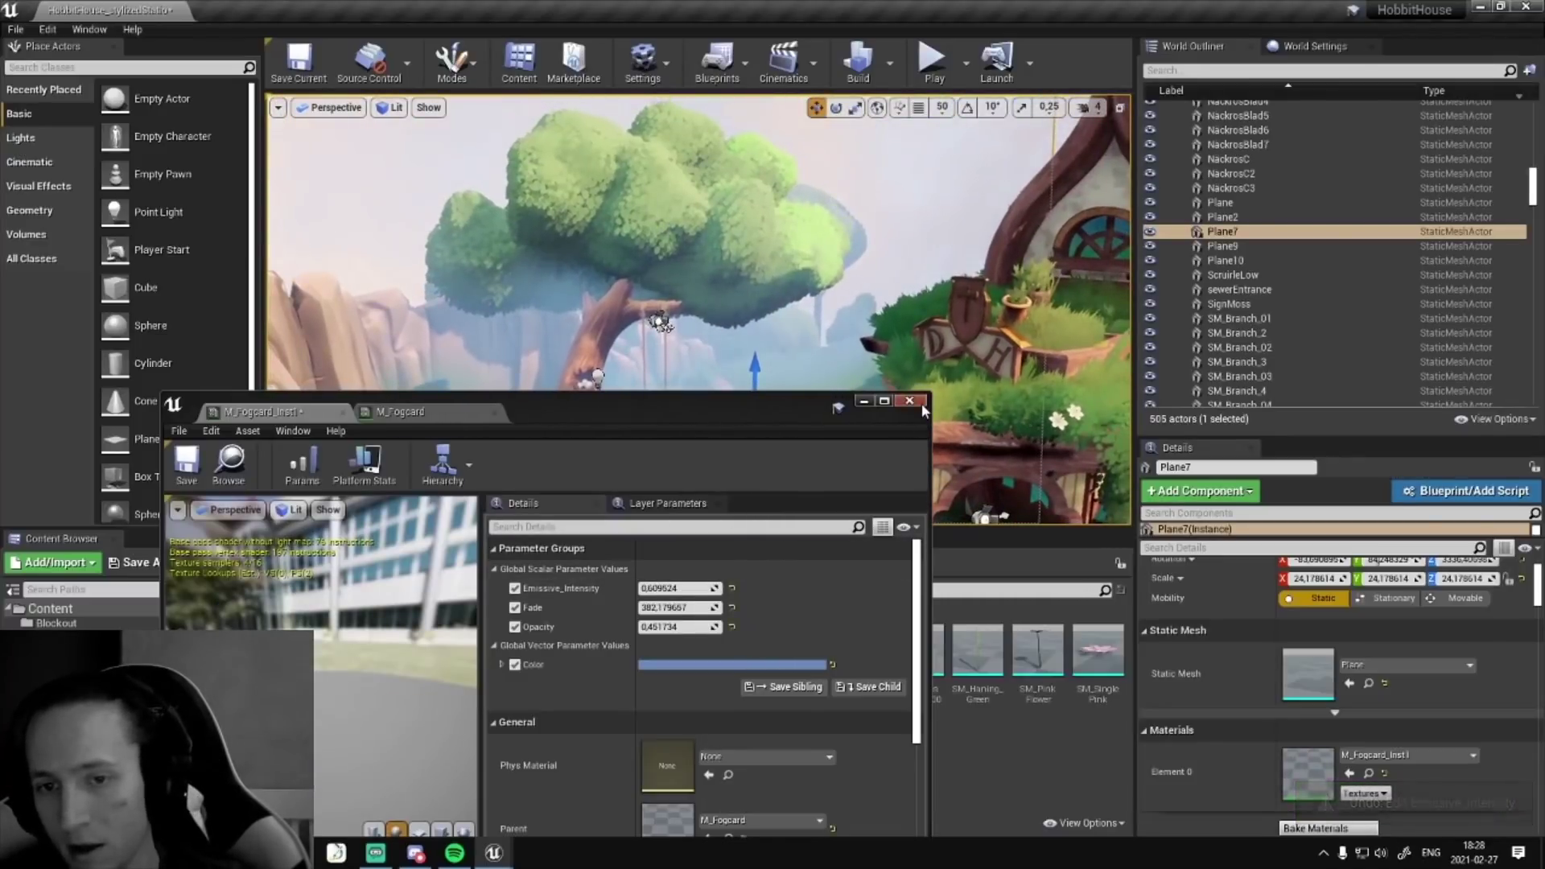
{"action": "left_click", "coordinate": [921, 403]}
{"action": "left_click", "coordinate": [938, 487]}
{"action": "left_click", "coordinate": [864, 400]}
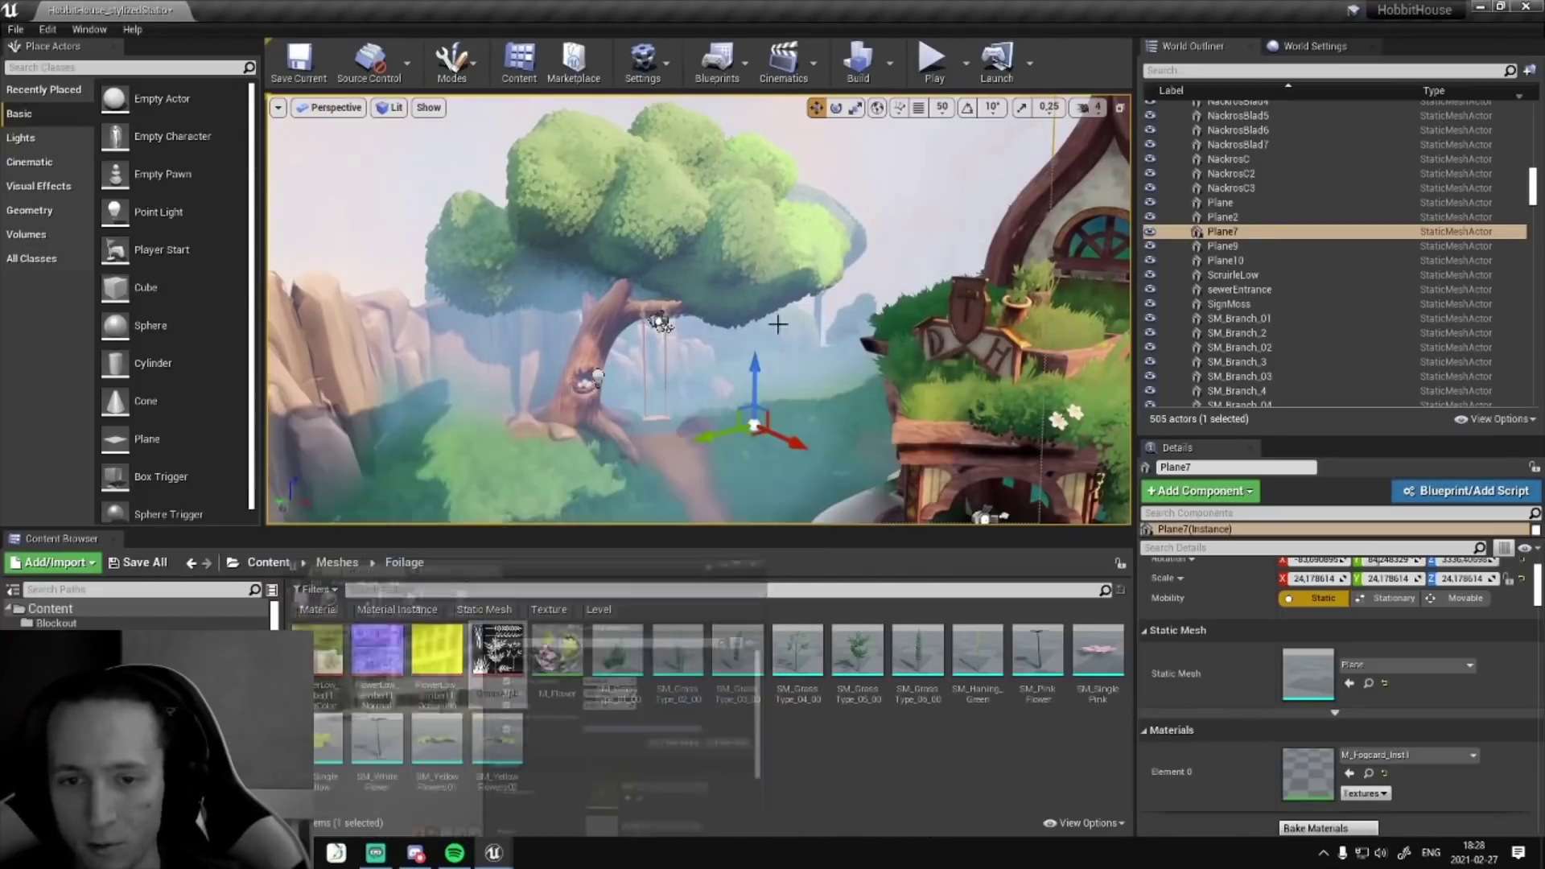
{"action": "right_click_drag", "start_coordinate": [779, 321], "coordinate": [682, 305]}
{"action": "right_click_drag", "start_coordinate": [638, 355], "coordinate": [628, 343]}
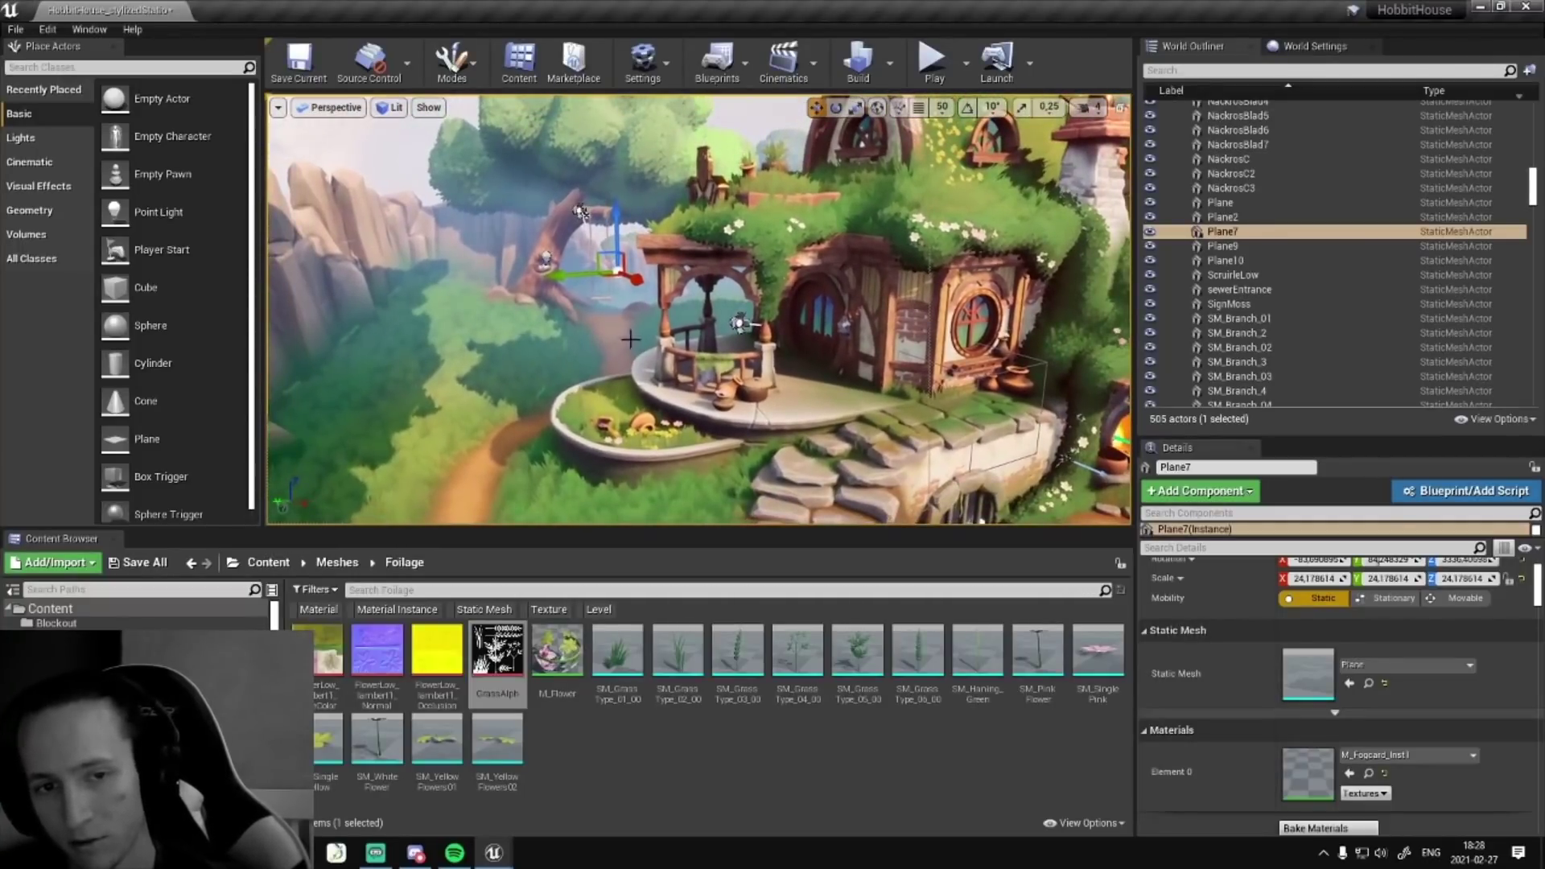
{"action": "left_click", "coordinate": [842, 384]}
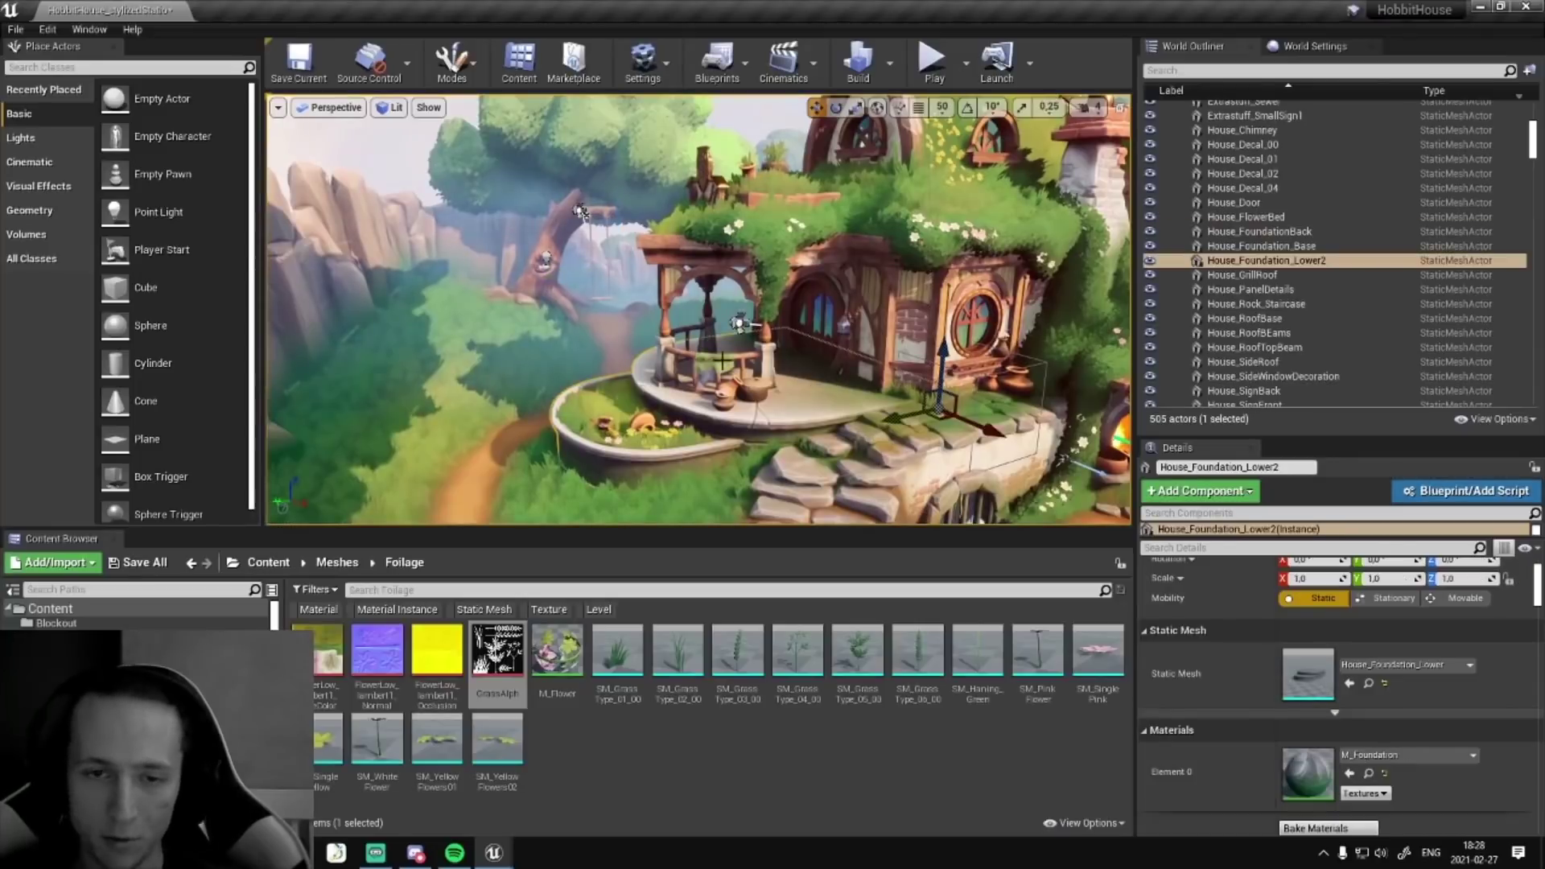
{"action": "right_click_drag", "start_coordinate": [842, 384], "coordinate": [842, 384]}
{"action": "right_click_drag", "start_coordinate": [697, 310], "coordinate": [724, 342]}
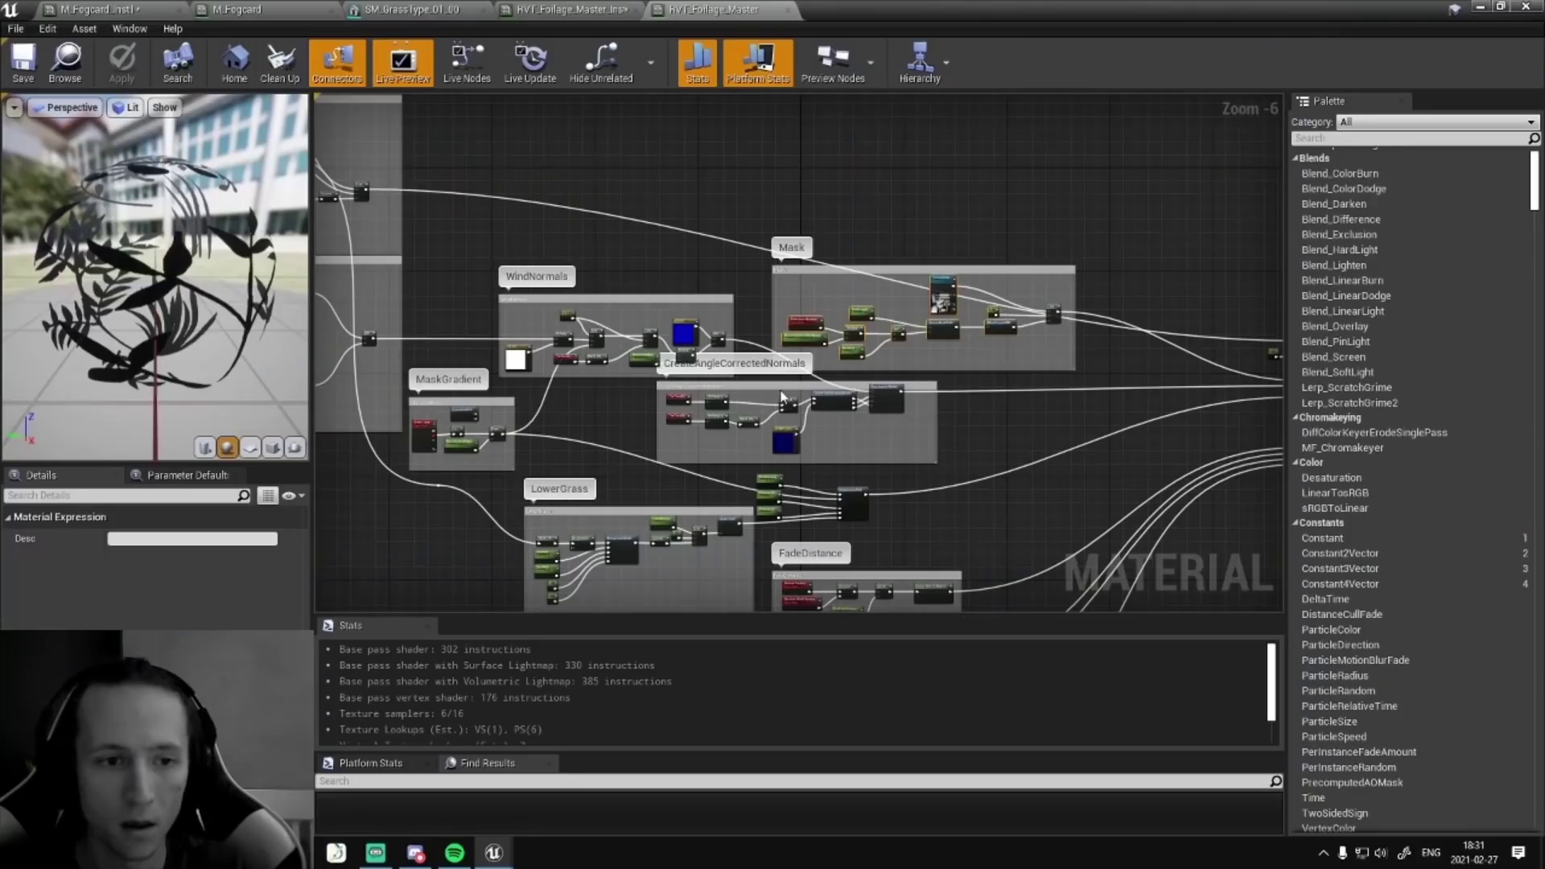
- Examine the RVT_Foliage_Master graph, shrink its window below the grass view, and show the foliage instance's parameters
{"action": "scroll", "coordinate": [781, 396], "scroll_direction": "down", "scroll_amount": 4}
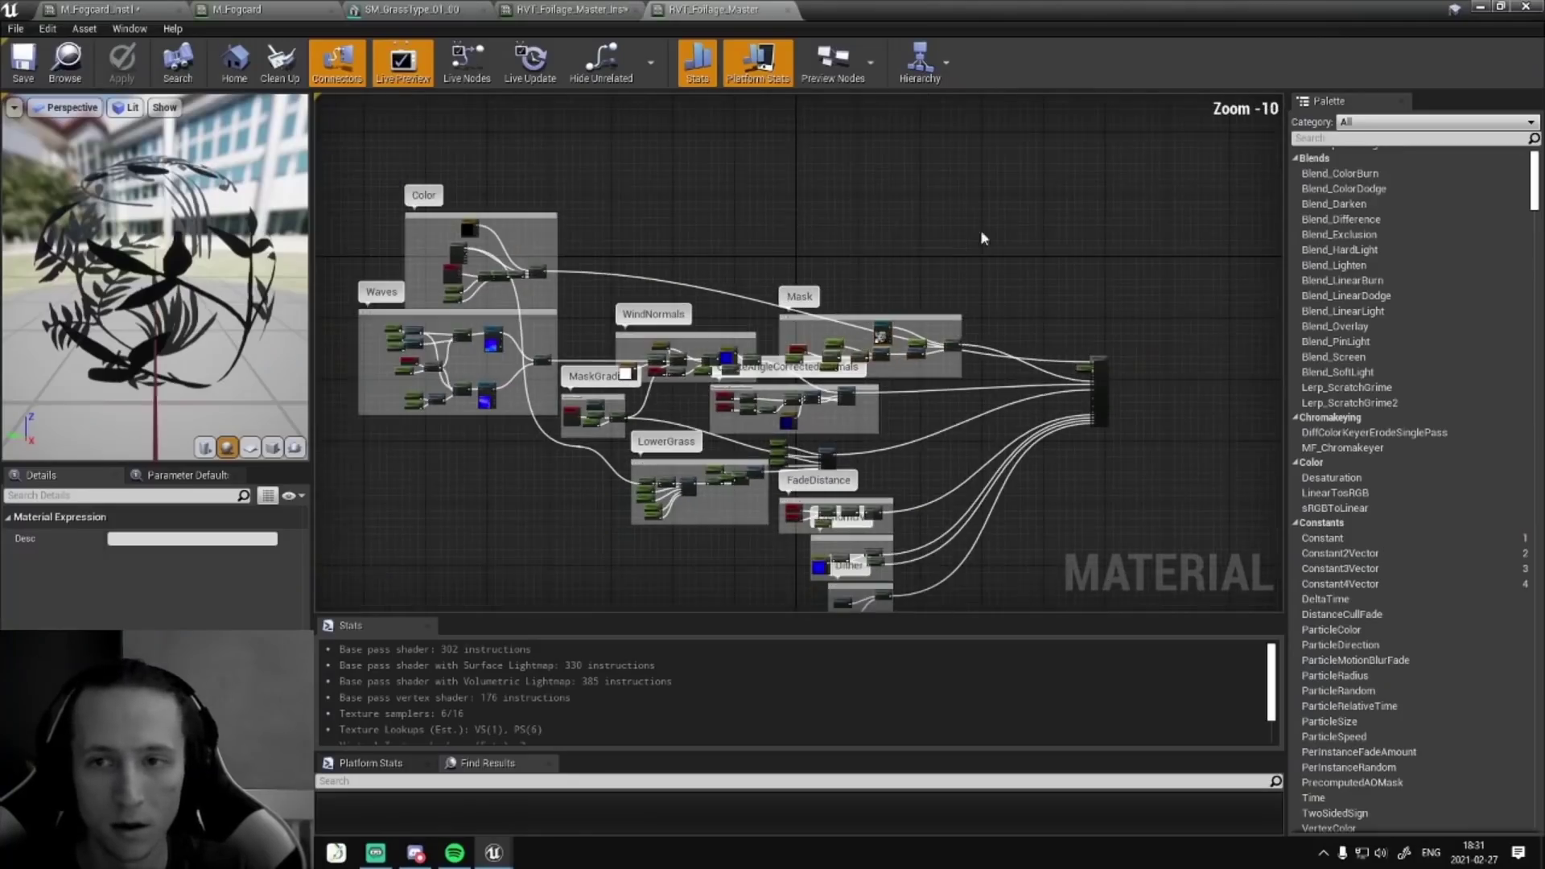
{"action": "scroll", "coordinate": [901, 386], "scroll_direction": "up", "scroll_amount": 1}
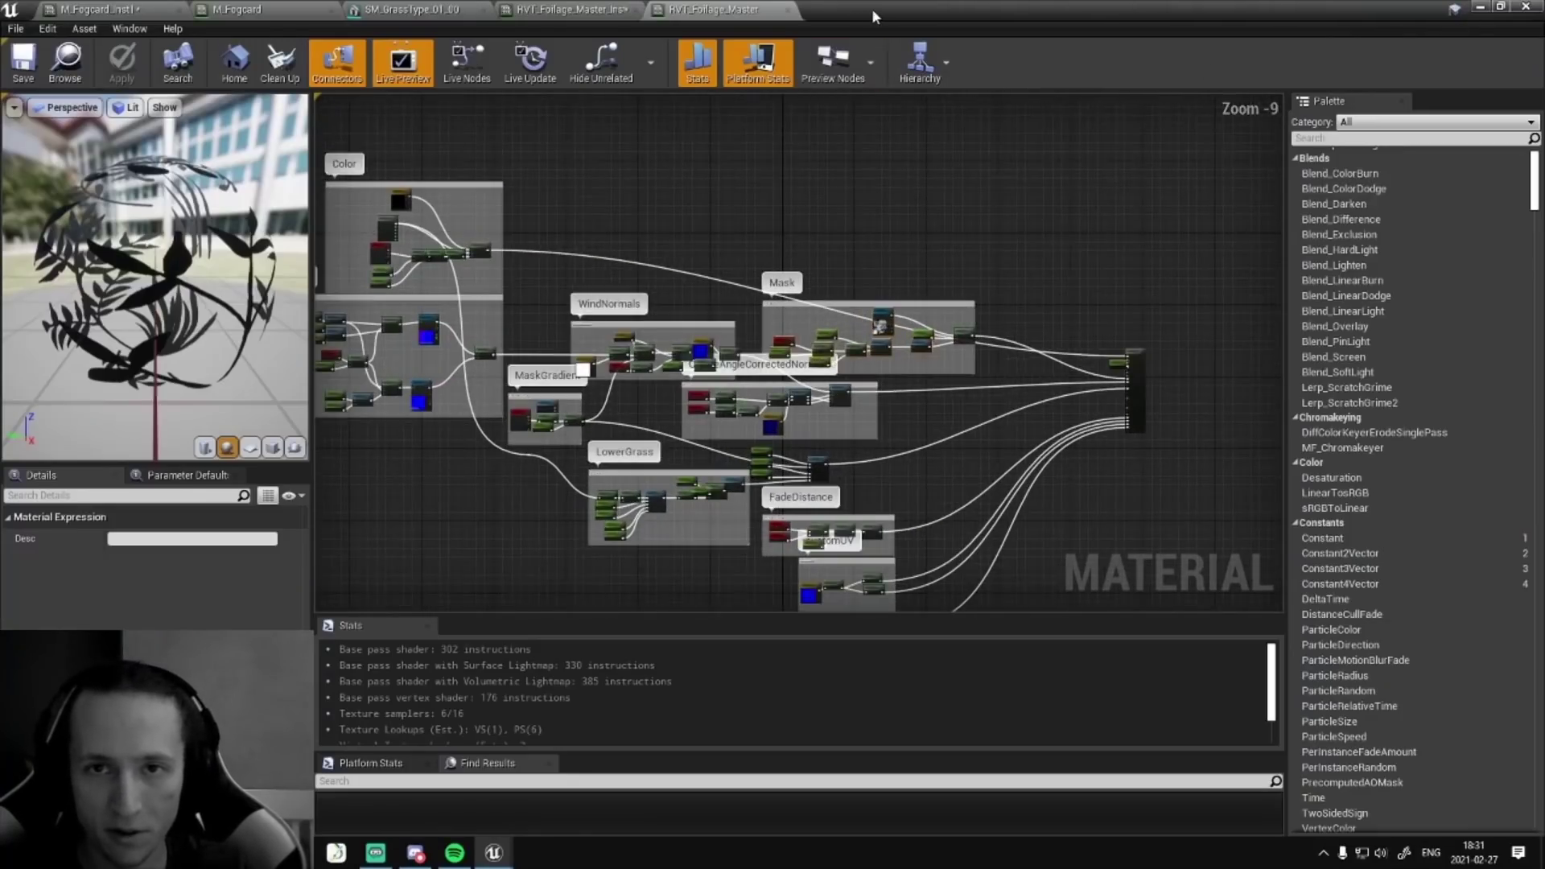
{"action": "left_click_drag", "start_coordinate": [871, 8], "coordinate": [685, 523]}
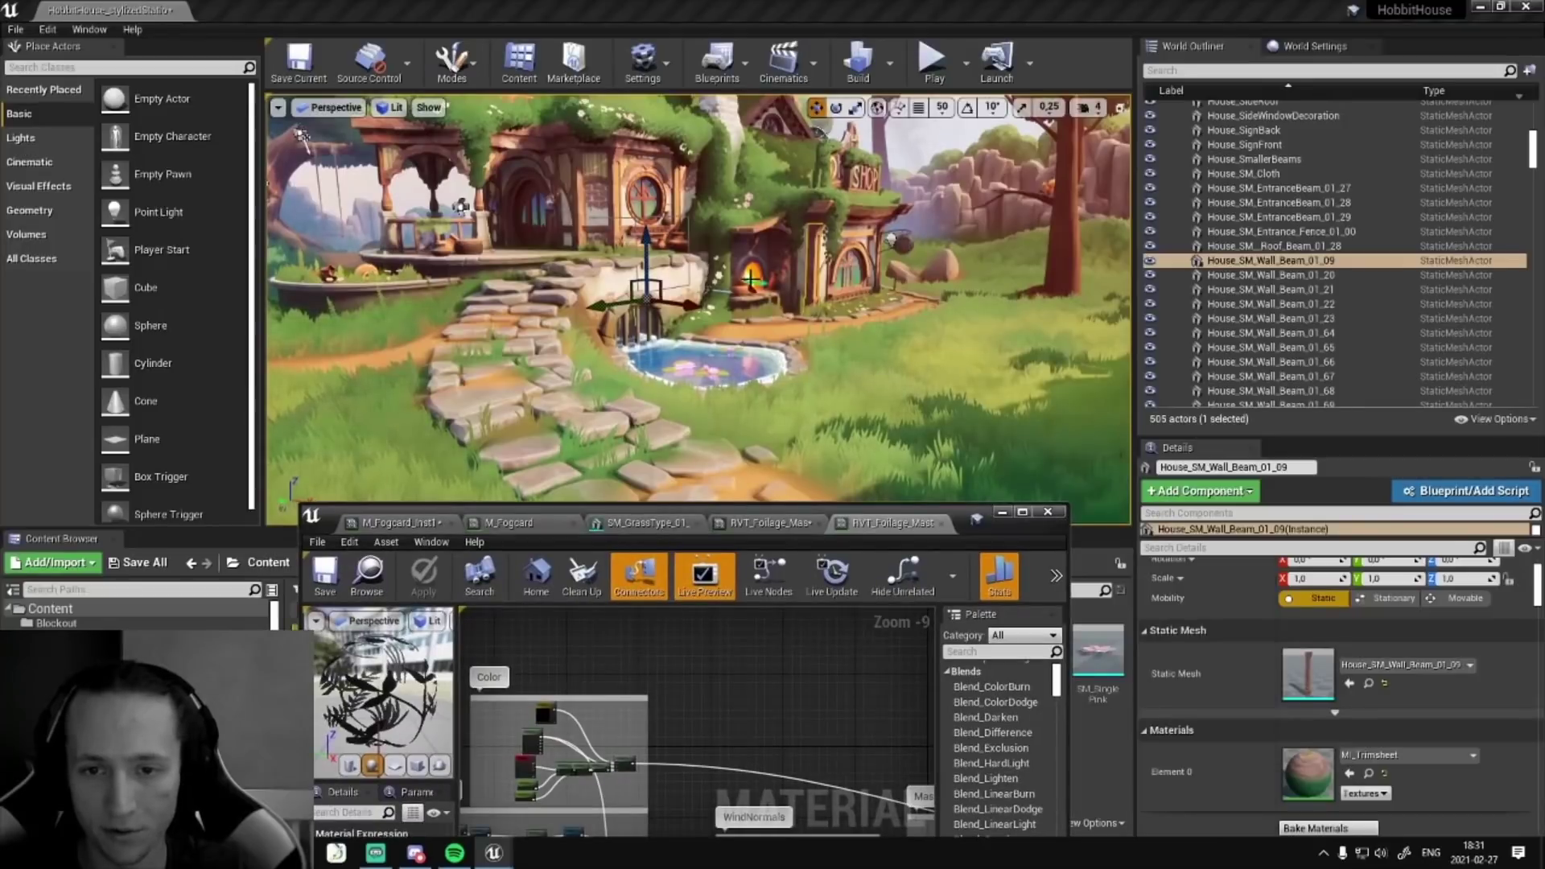
{"action": "left_click_drag", "start_coordinate": [940, 525], "coordinate": [627, 387]}
{"action": "left_click", "coordinate": [474, 391]}
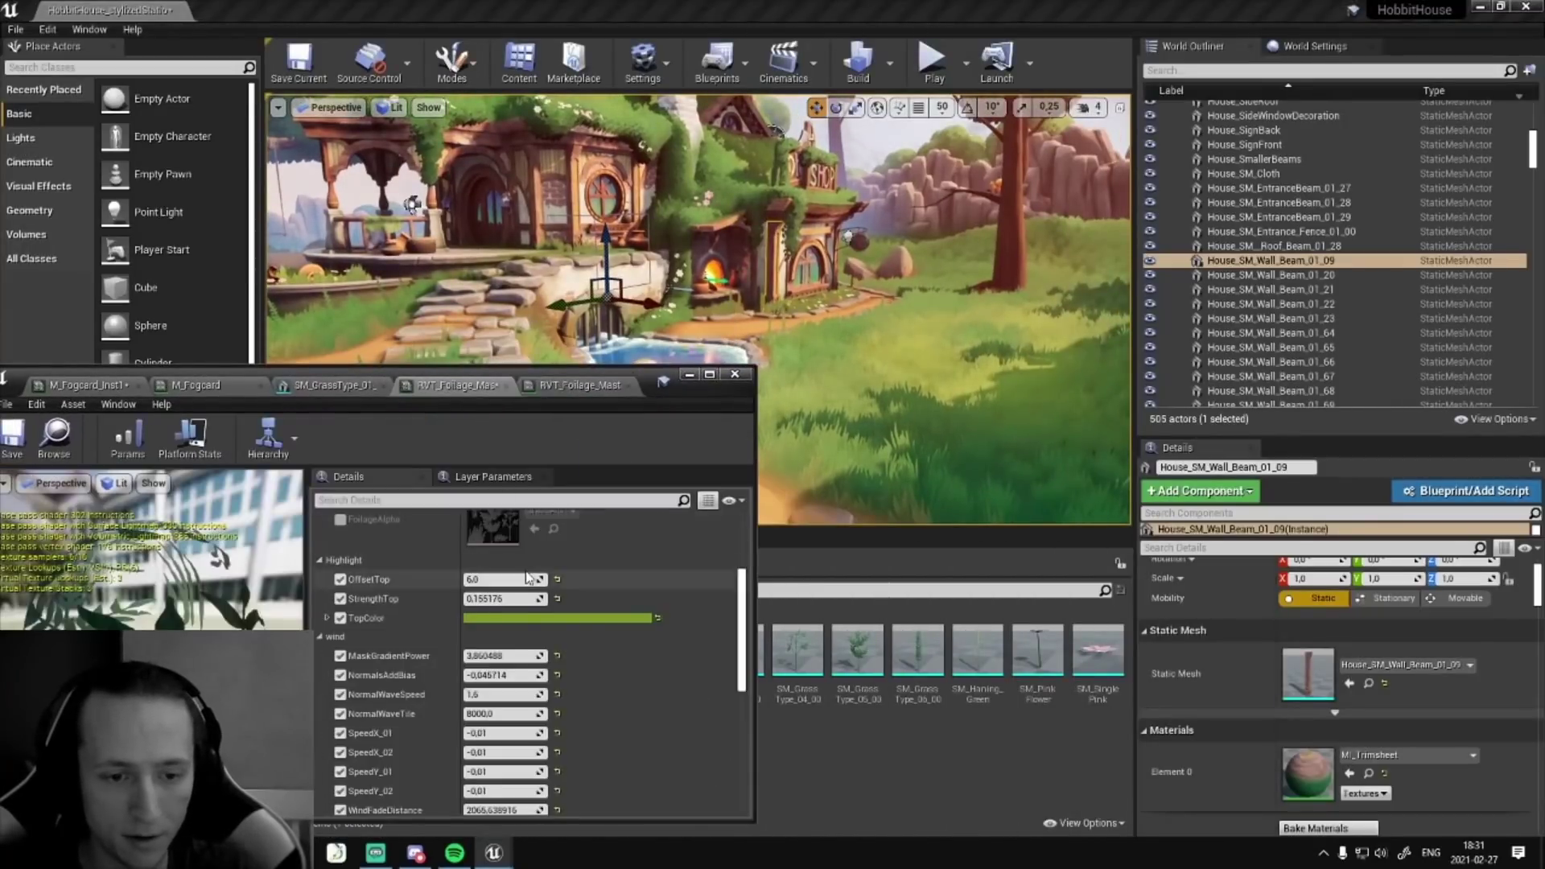
- Frame the grass beside the pond and try NormalsAddBias values of about 0.80 and 6.28, ending at about 1.18
{"action": "right_click_drag", "start_coordinate": [864, 383], "coordinate": [901, 452]}
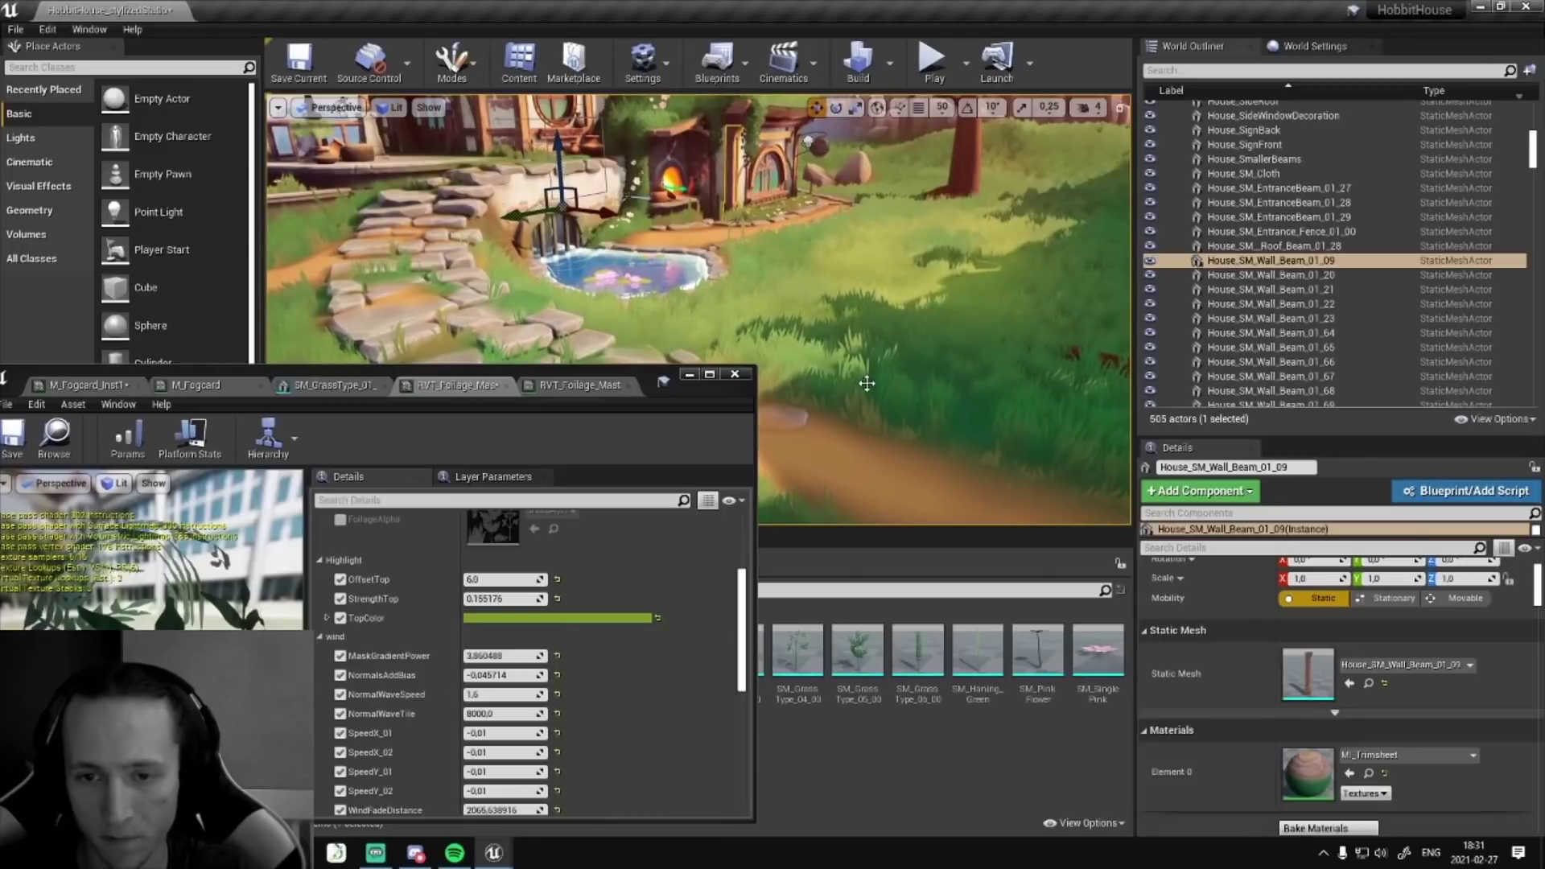
{"action": "right_click_drag", "start_coordinate": [866, 383], "coordinate": [861, 296]}
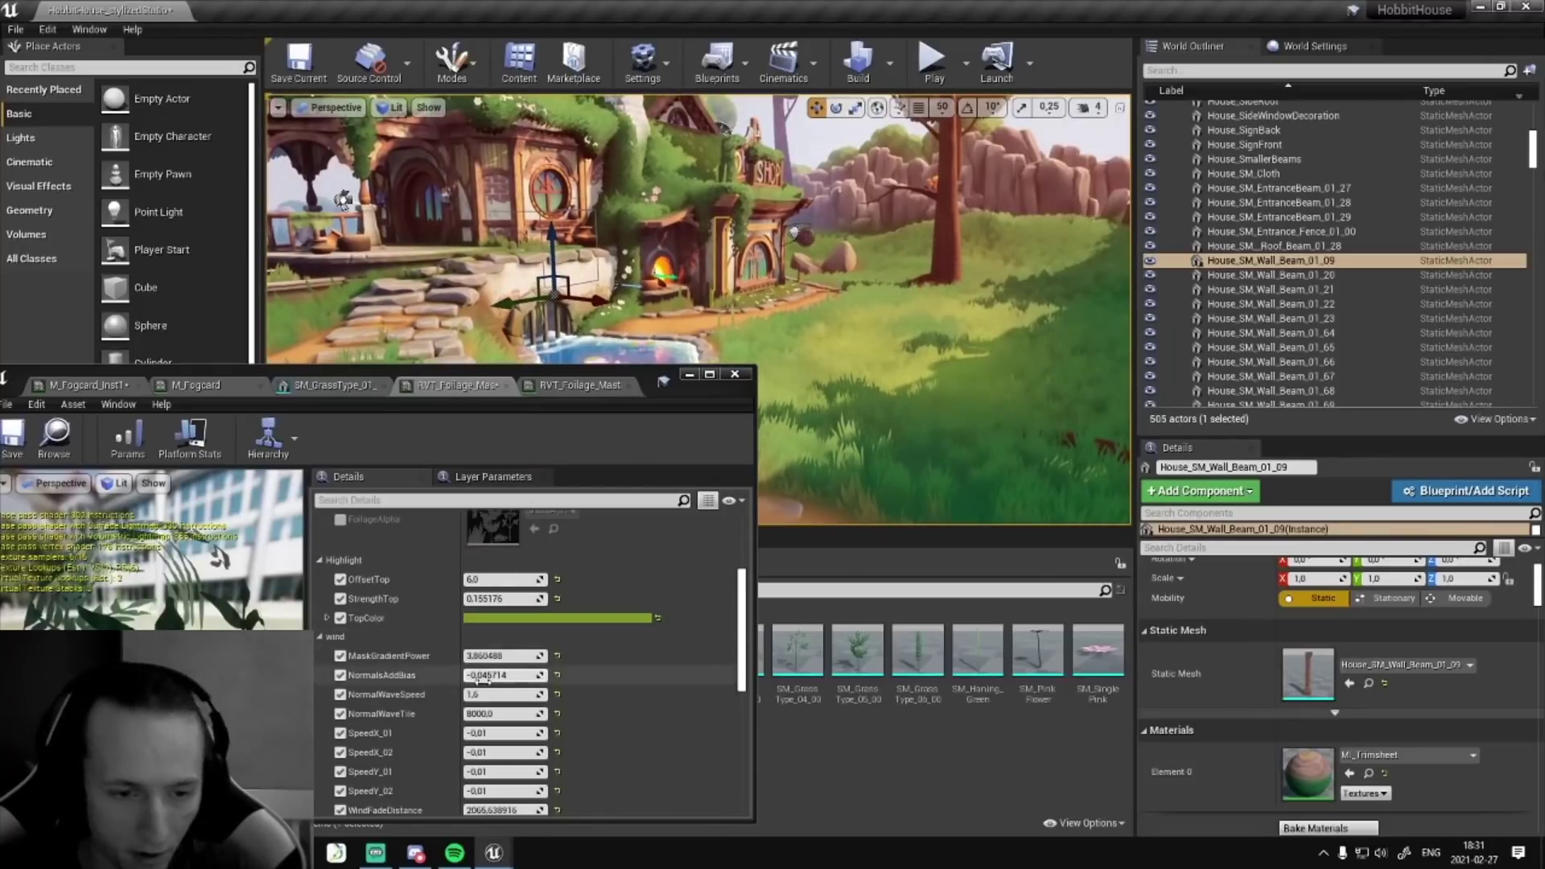
{"action": "mouse_move", "coordinate": [487, 676]}
{"action": "left_mouse_down"}
{"action": "mouse_move", "coordinate": [427, 676]}
{"action": "mouse_move", "coordinate": [531, 677]}
{"action": "left_mouse_up"}
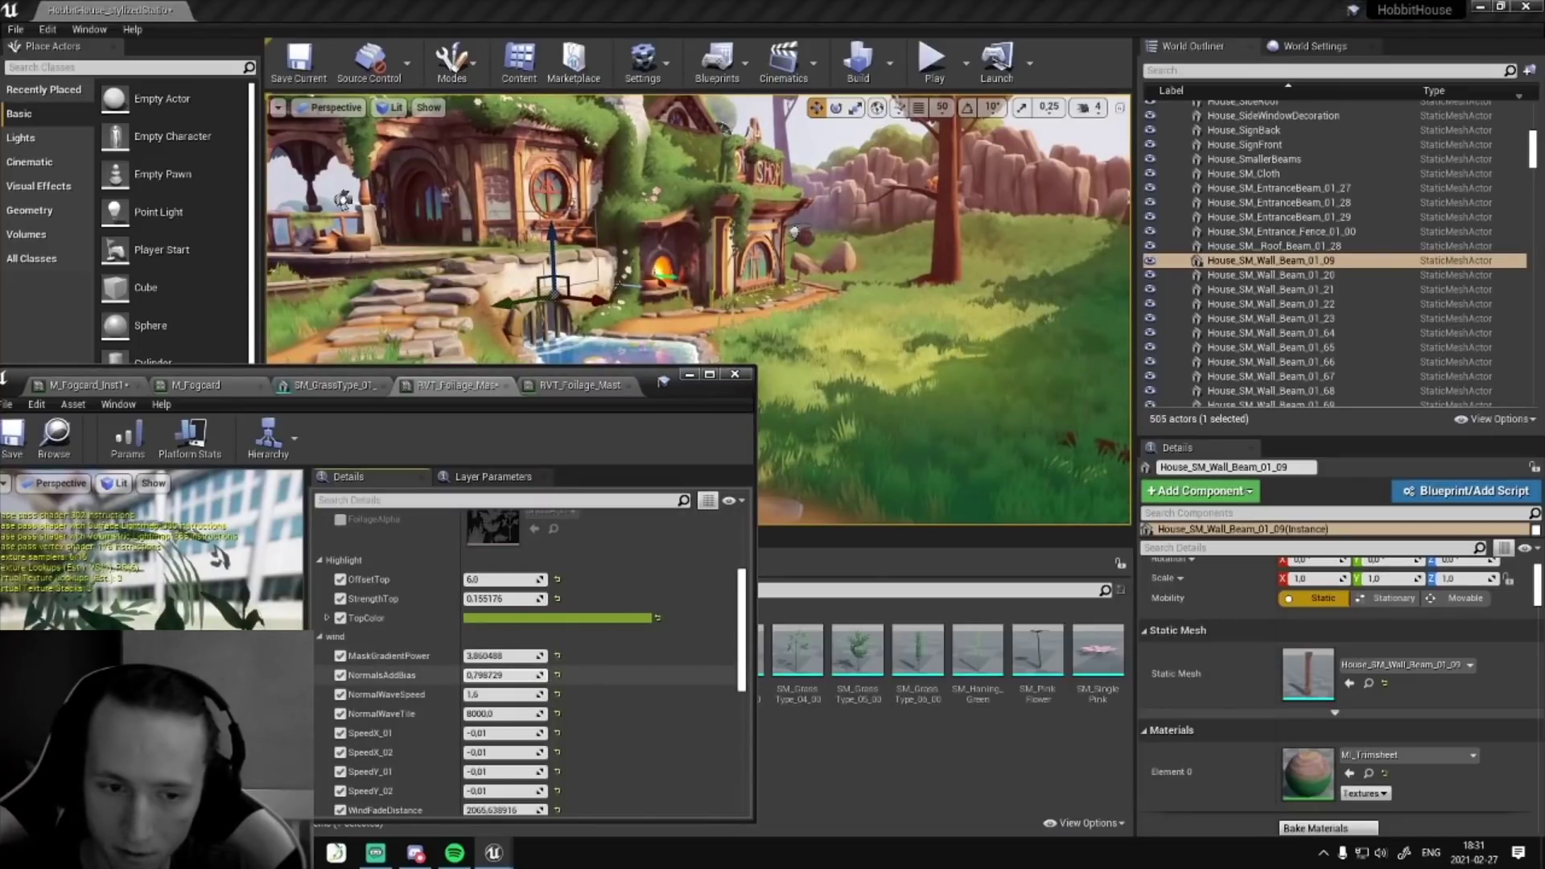
{"action": "left_click_drag", "start_coordinate": [531, 677], "coordinate": [595, 677]}
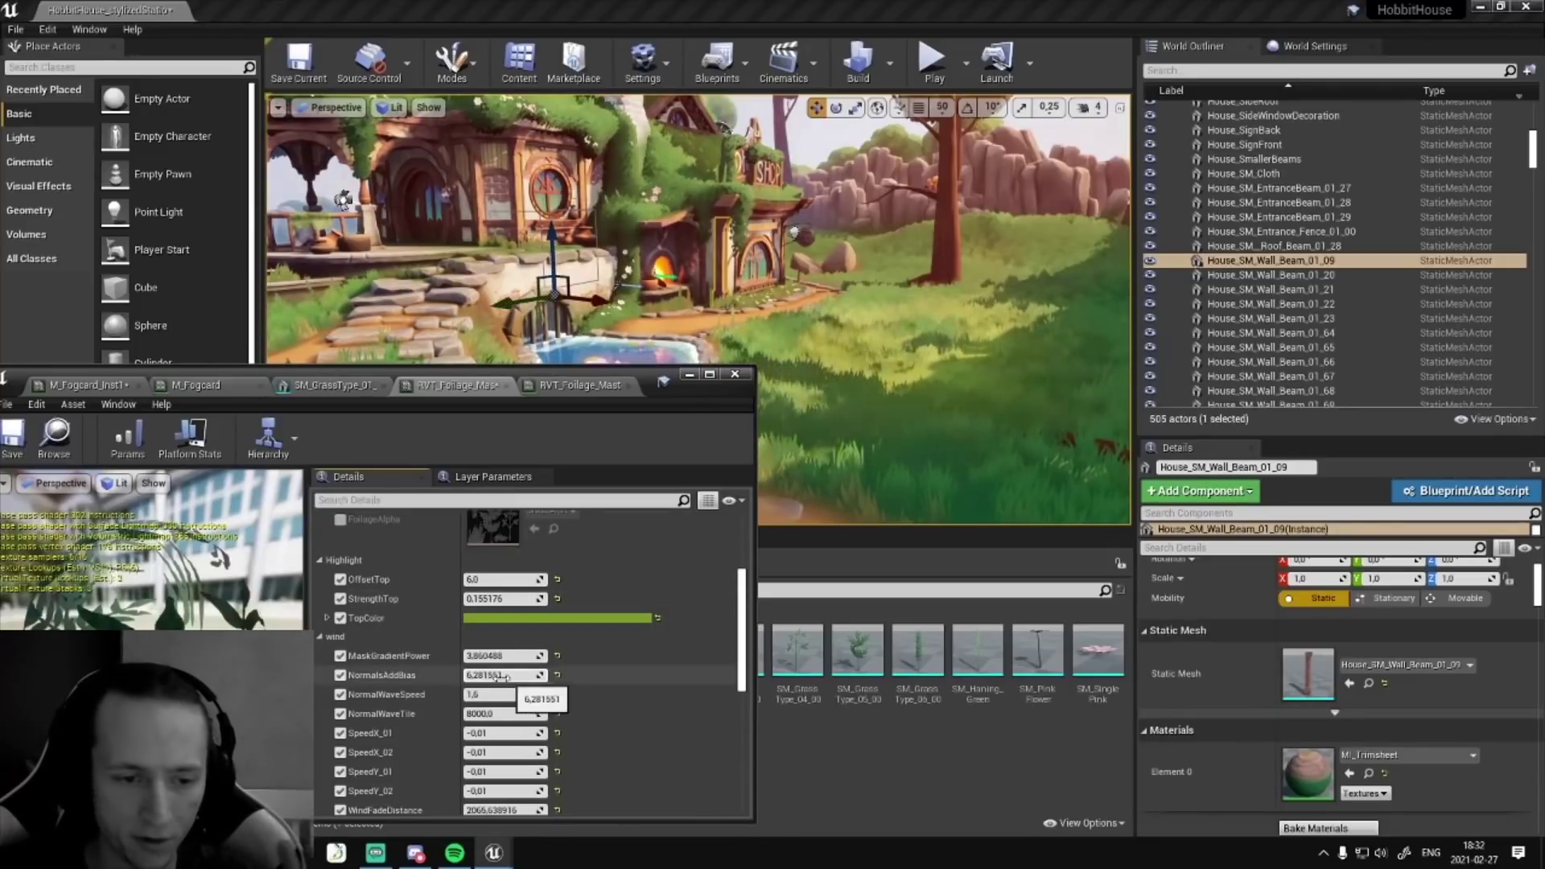
{"action": "left_click_drag", "start_coordinate": [519, 676], "coordinate": [493, 675]}
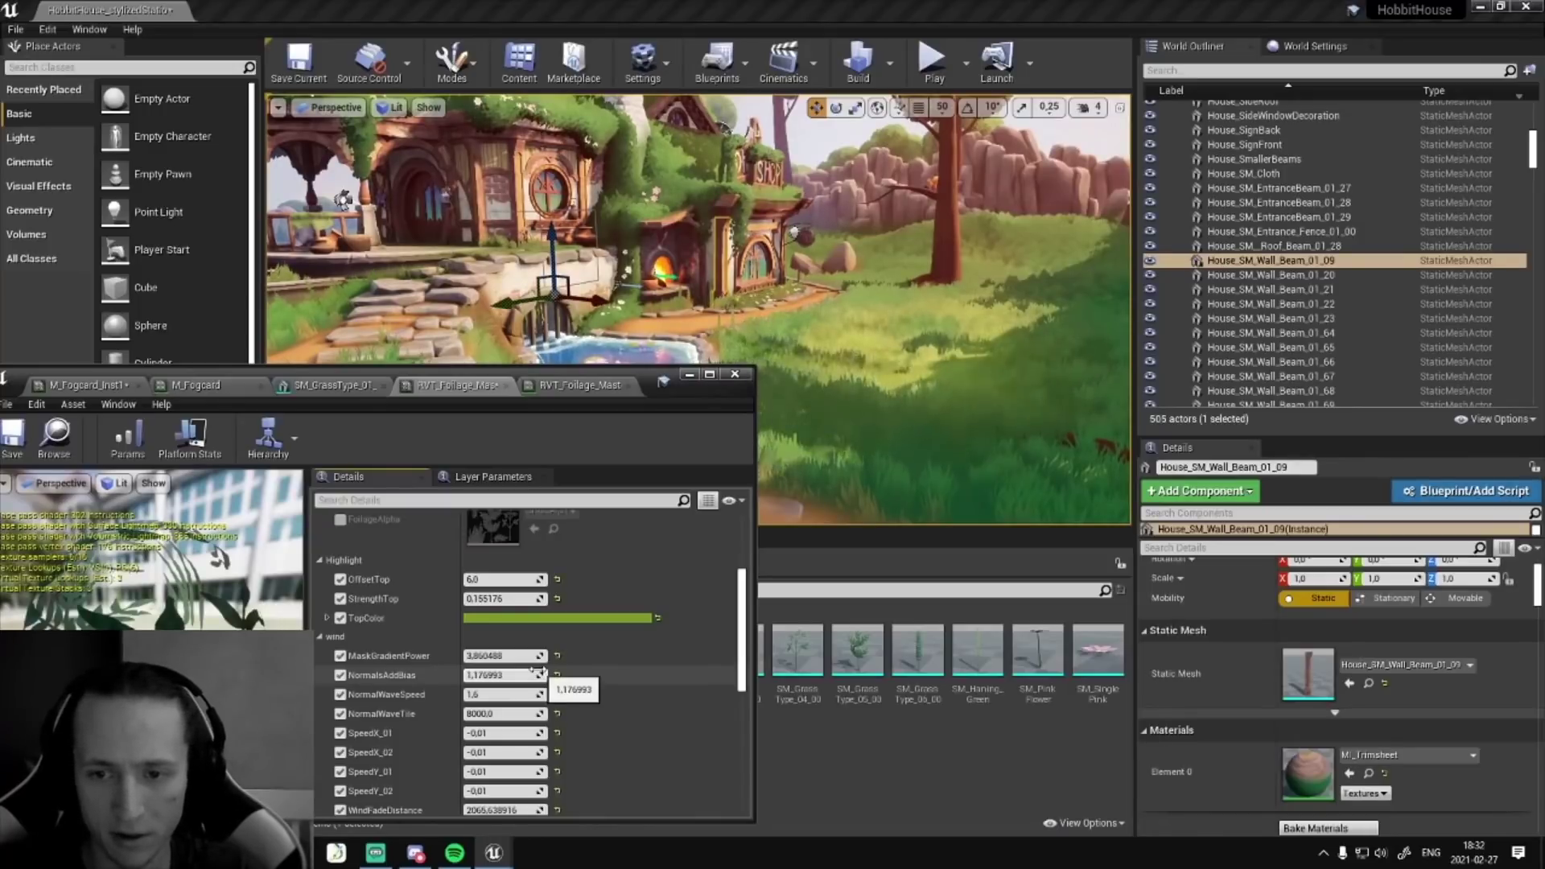
- Set NormalsAddBias to about 0.086 on the foliage instance and show the RVT_Foliage_Master graph in a raised, enlarged window
{"action": "mouse_move", "coordinate": [525, 676]}
{"action": "left_mouse_down"}
{"action": "mouse_move", "coordinate": [489, 678]}
{"action": "mouse_move", "coordinate": [527, 678]}
{"action": "left_mouse_up"}
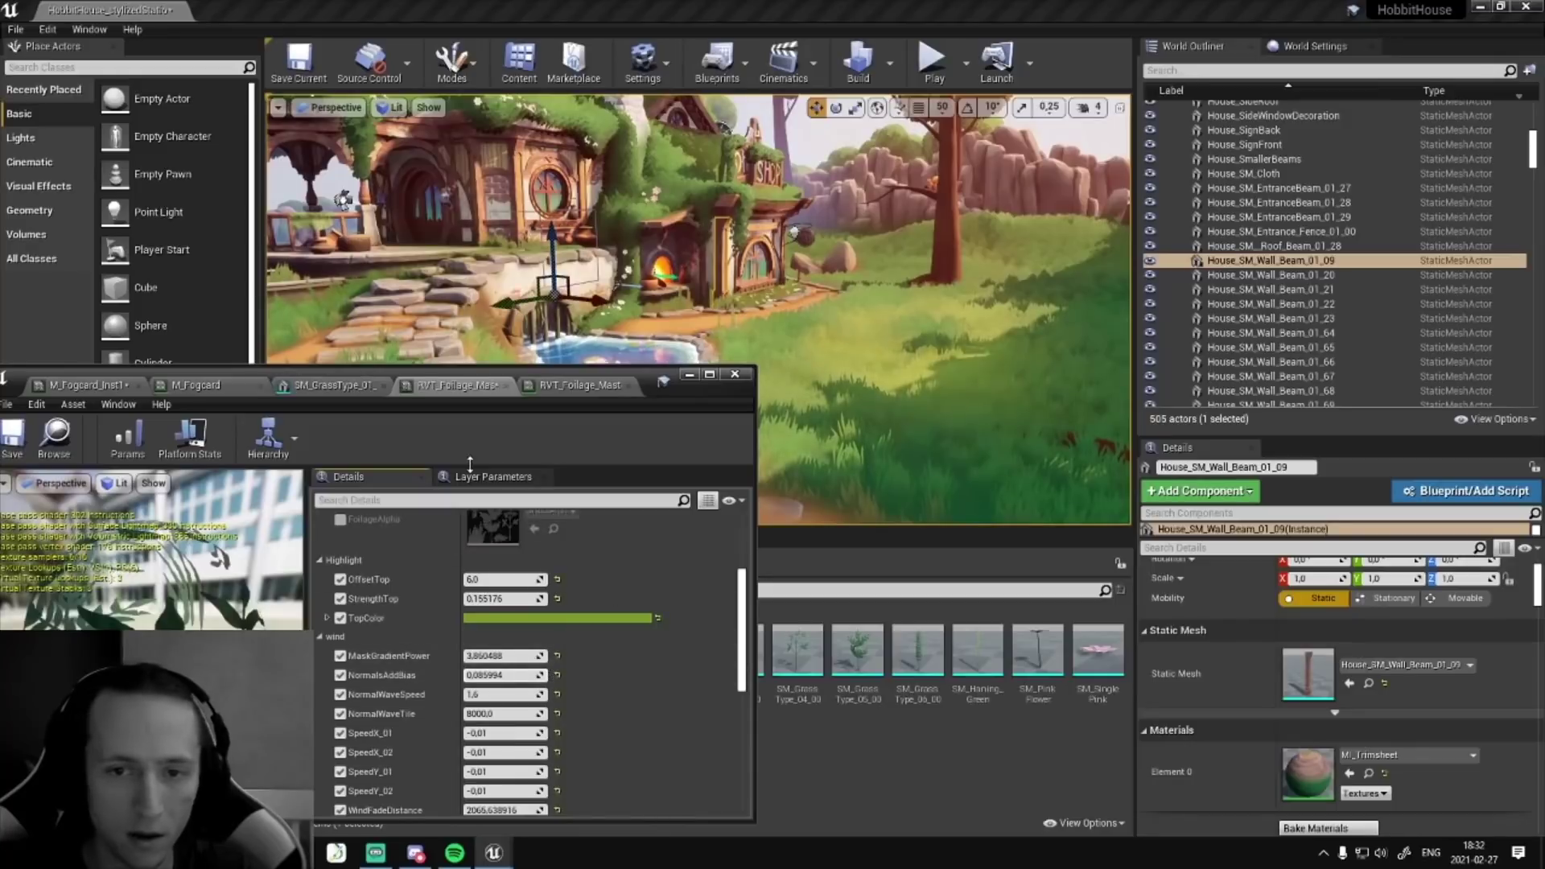
{"action": "left_click", "coordinate": [531, 389]}
{"action": "left_click_drag", "start_coordinate": [649, 369], "coordinate": [615, 77]}
{"action": "left_click_drag", "start_coordinate": [728, 527], "coordinate": [867, 771]}
- Examine the overall layout of the foliage master graph, including its Waves, WindNormals, MaskGradient and LowerGrass groups
{"action": "right_click_drag", "start_coordinate": [492, 517], "coordinate": [467, 417]}
{"action": "scroll", "coordinate": [432, 466], "scroll_direction": "down", "scroll_amount": 3}
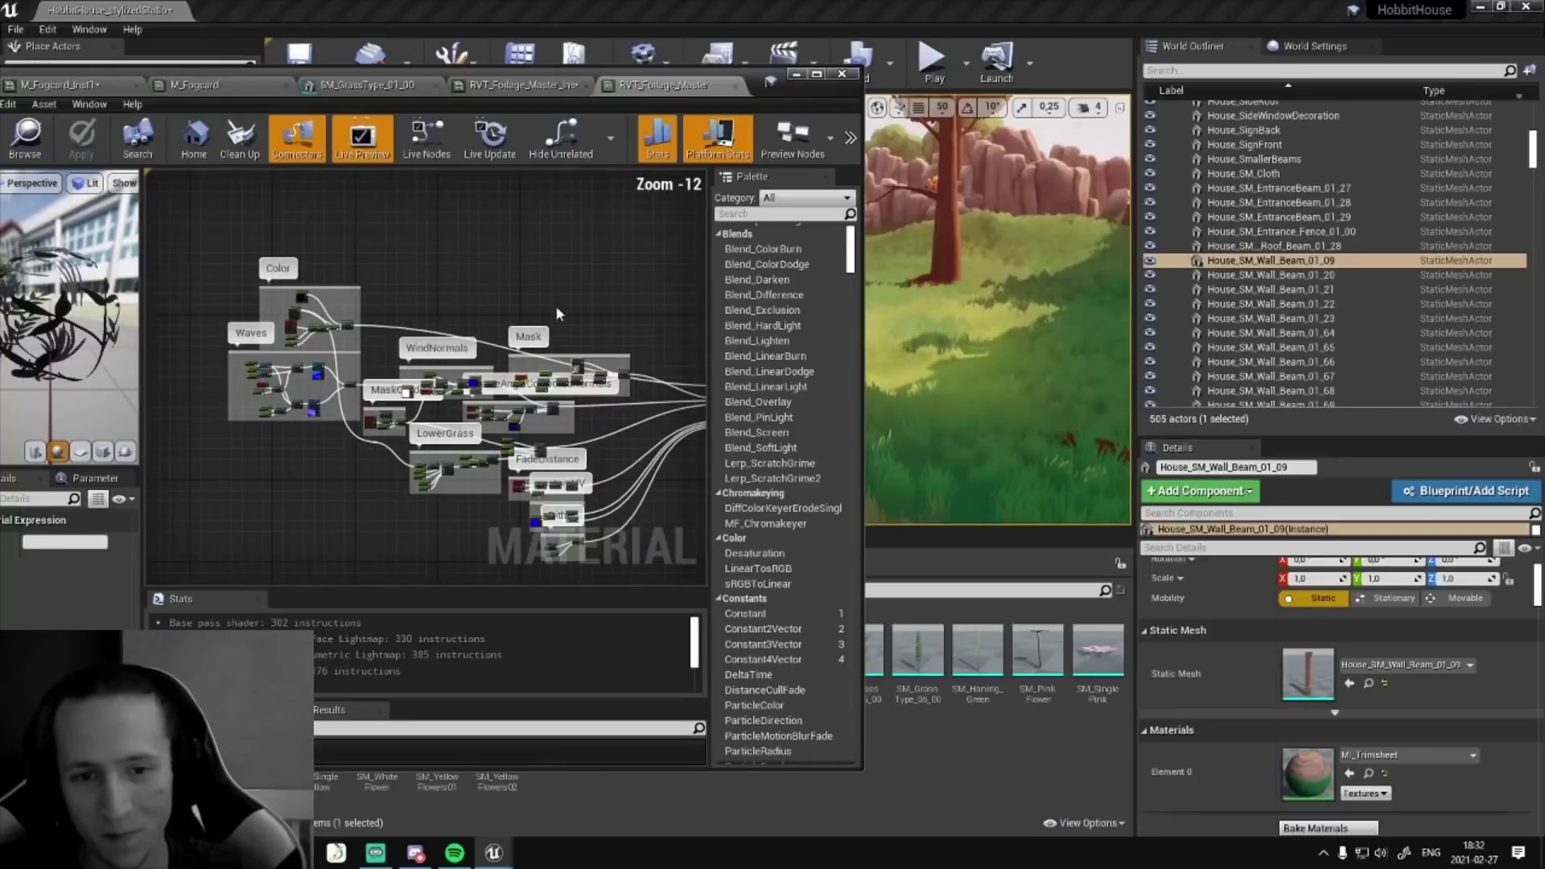
{"action": "right_click_drag", "start_coordinate": [550, 245], "coordinate": [435, 171]}
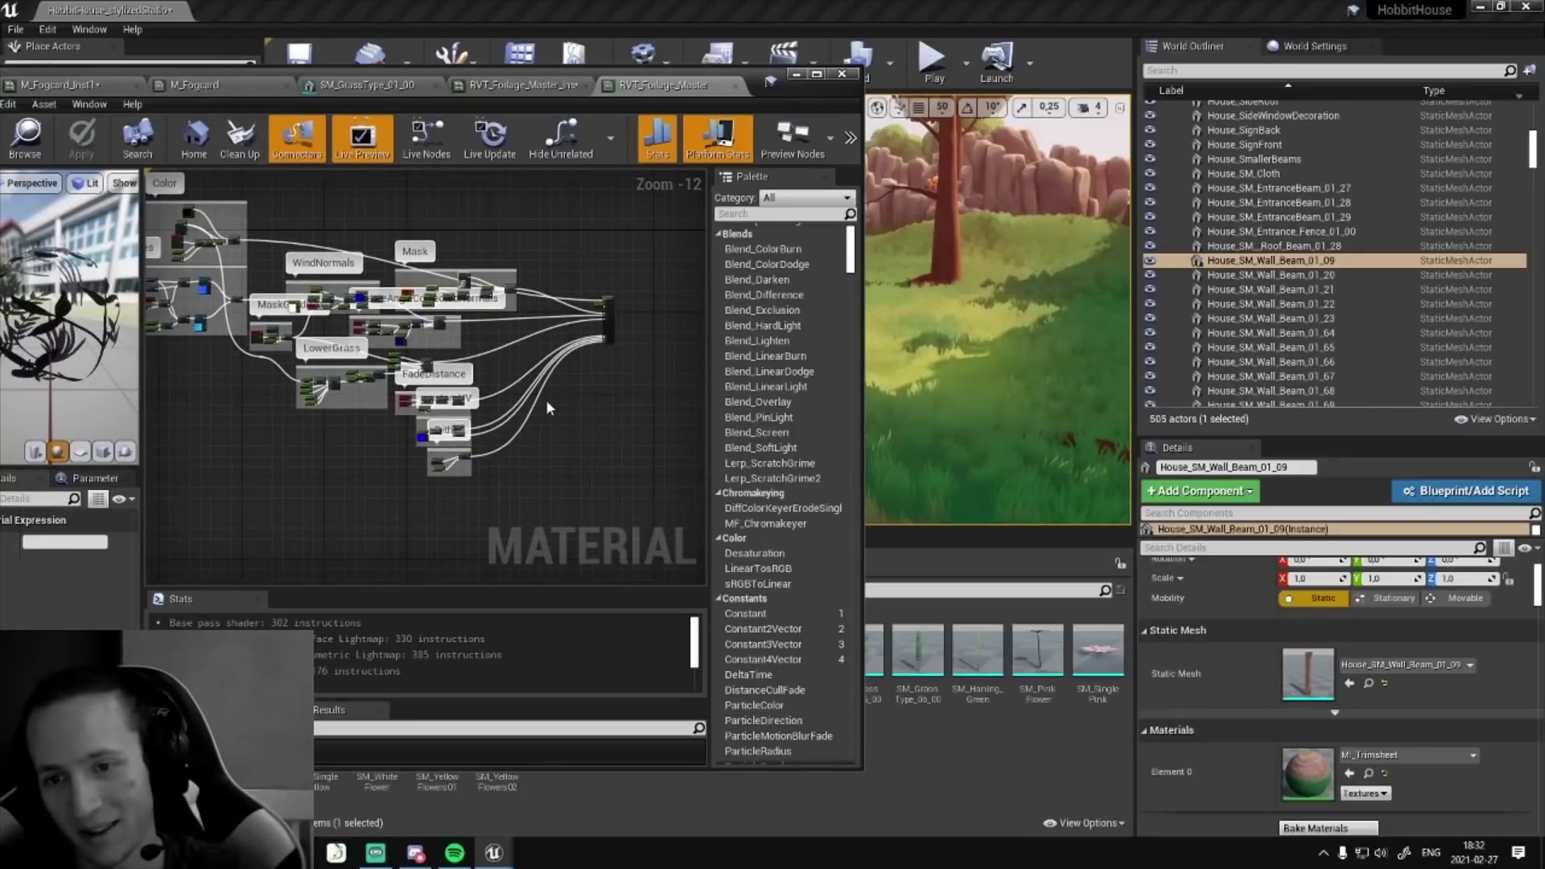
{"action": "right_click_drag", "start_coordinate": [509, 359], "coordinate": [607, 403]}
{"action": "scroll", "coordinate": [367, 442], "scroll_direction": "up", "scroll_amount": 2}
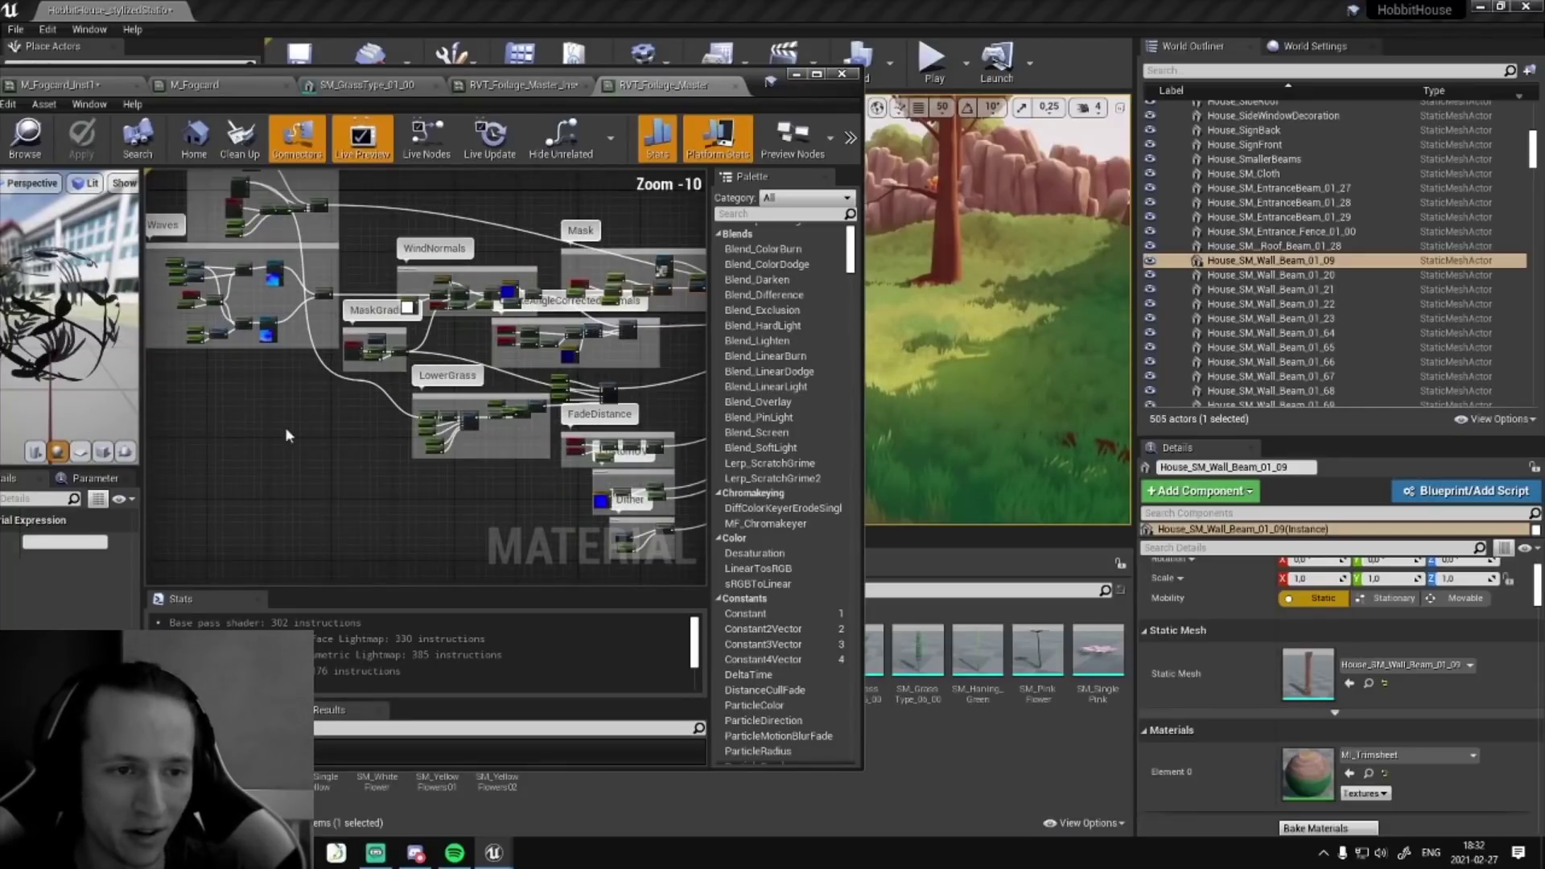
{"action": "right_click_drag", "start_coordinate": [286, 434], "coordinate": [333, 479]}
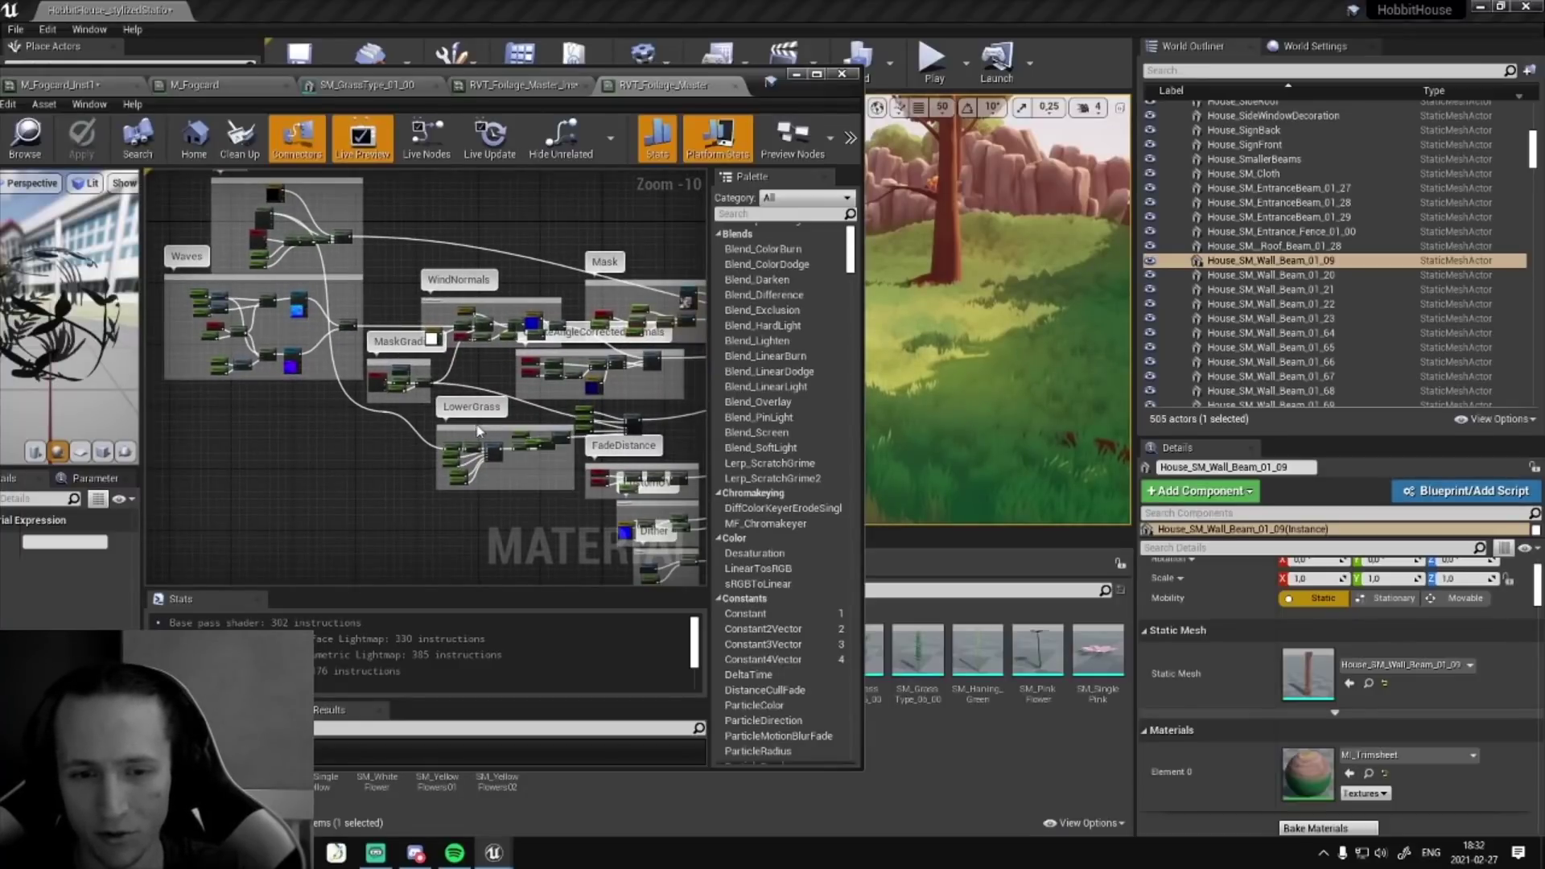
{"action": "right_click_drag", "start_coordinate": [435, 464], "coordinate": [312, 431]}
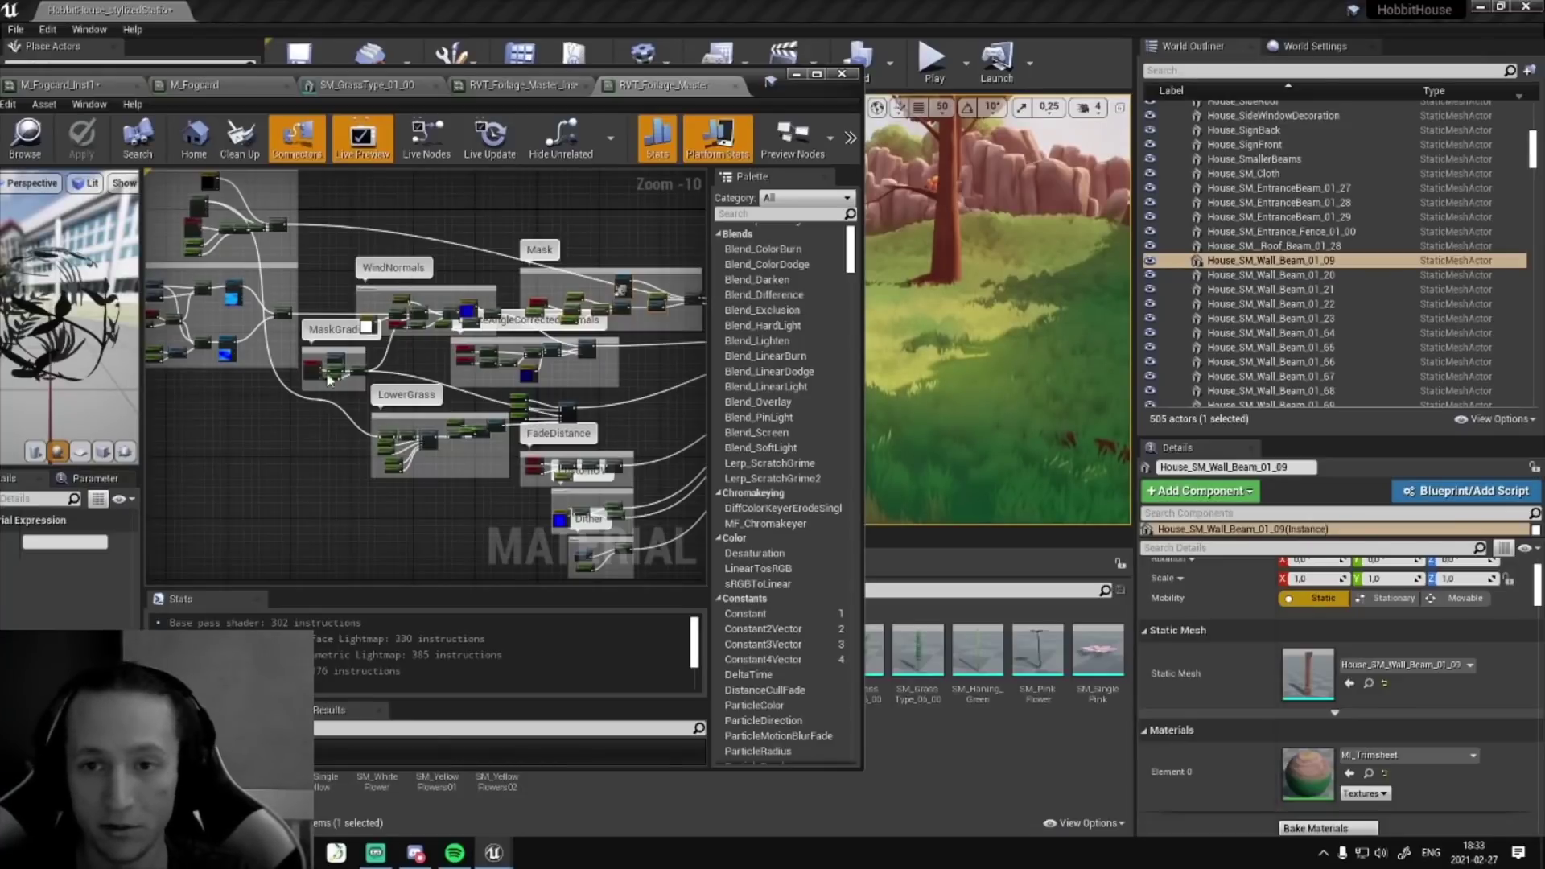
- Uncover the level view, pull the camera back to show the house and surrounding grass, and raise the graph window again
{"action": "left_click_drag", "start_coordinate": [757, 84], "coordinate": [752, 316]}
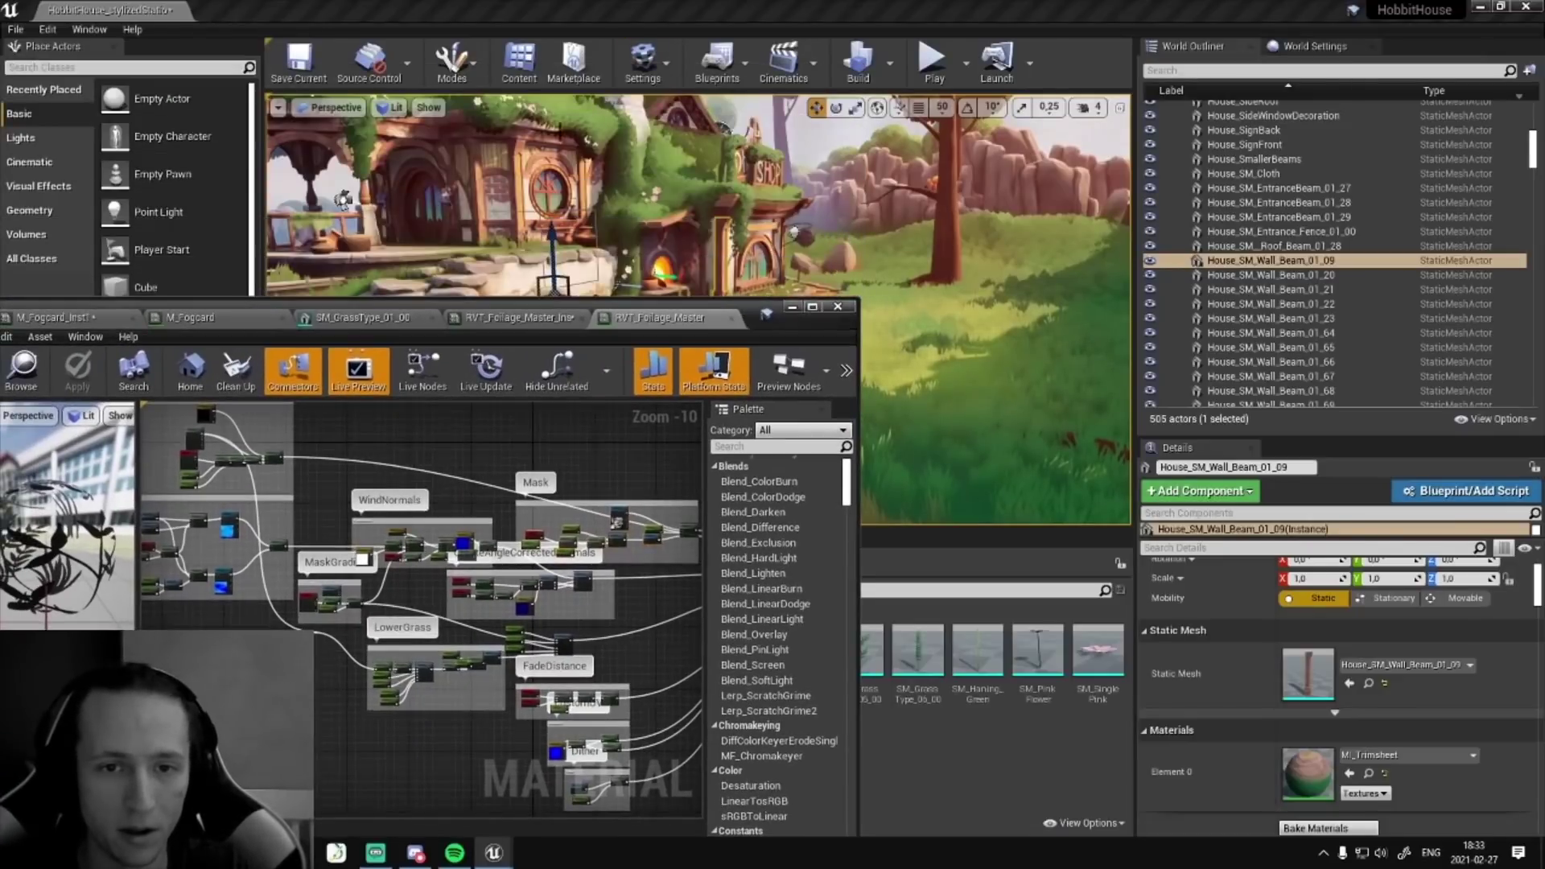
{"action": "right_click_drag", "start_coordinate": [844, 172], "coordinate": [845, 172]}
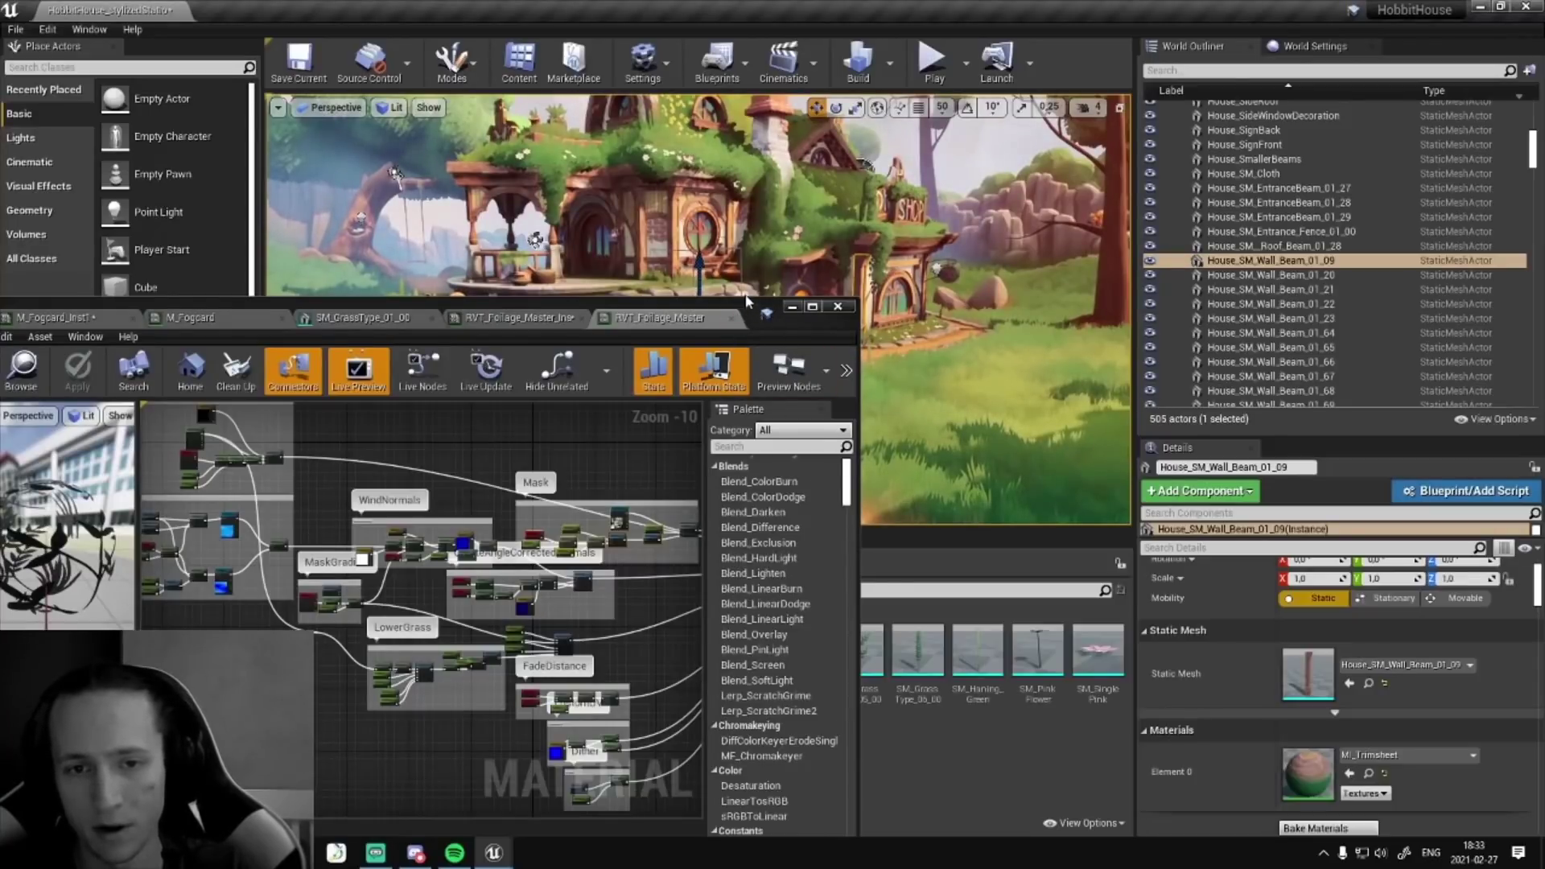
{"action": "left_click_drag", "start_coordinate": [747, 301], "coordinate": [761, 154]}
- Examine the MaskGradient and CreateAngleCorrectedNormals groups up close and widen the material editor window
{"action": "left_click", "coordinate": [573, 395]}
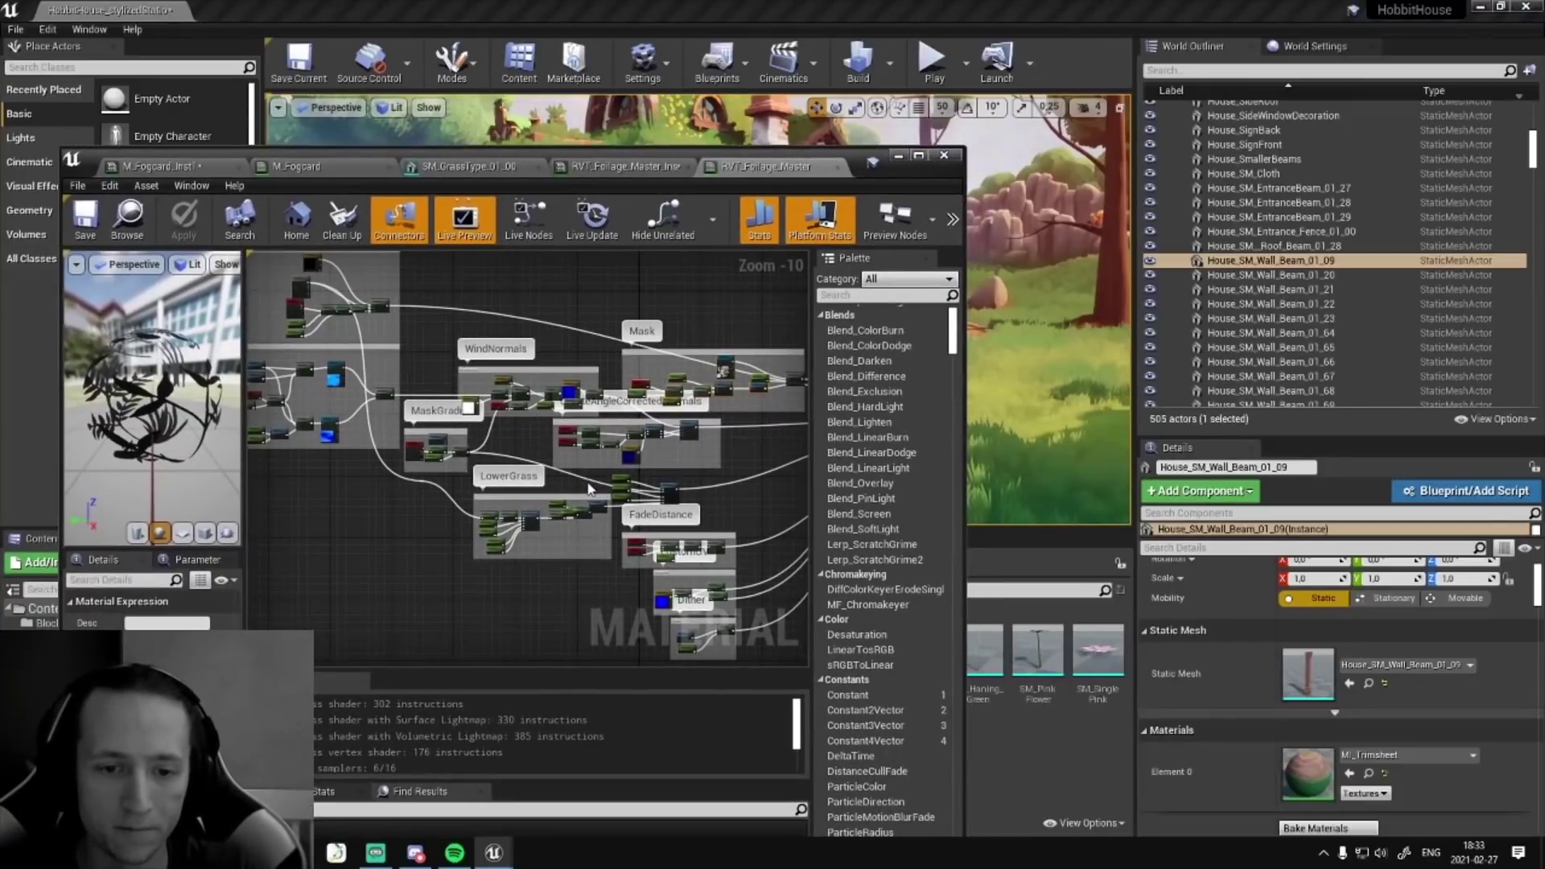
{"action": "scroll", "coordinate": [506, 443], "scroll_direction": "down", "scroll_amount": 1}
{"action": "scroll", "coordinate": [506, 443], "scroll_direction": "up", "scroll_amount": 7}
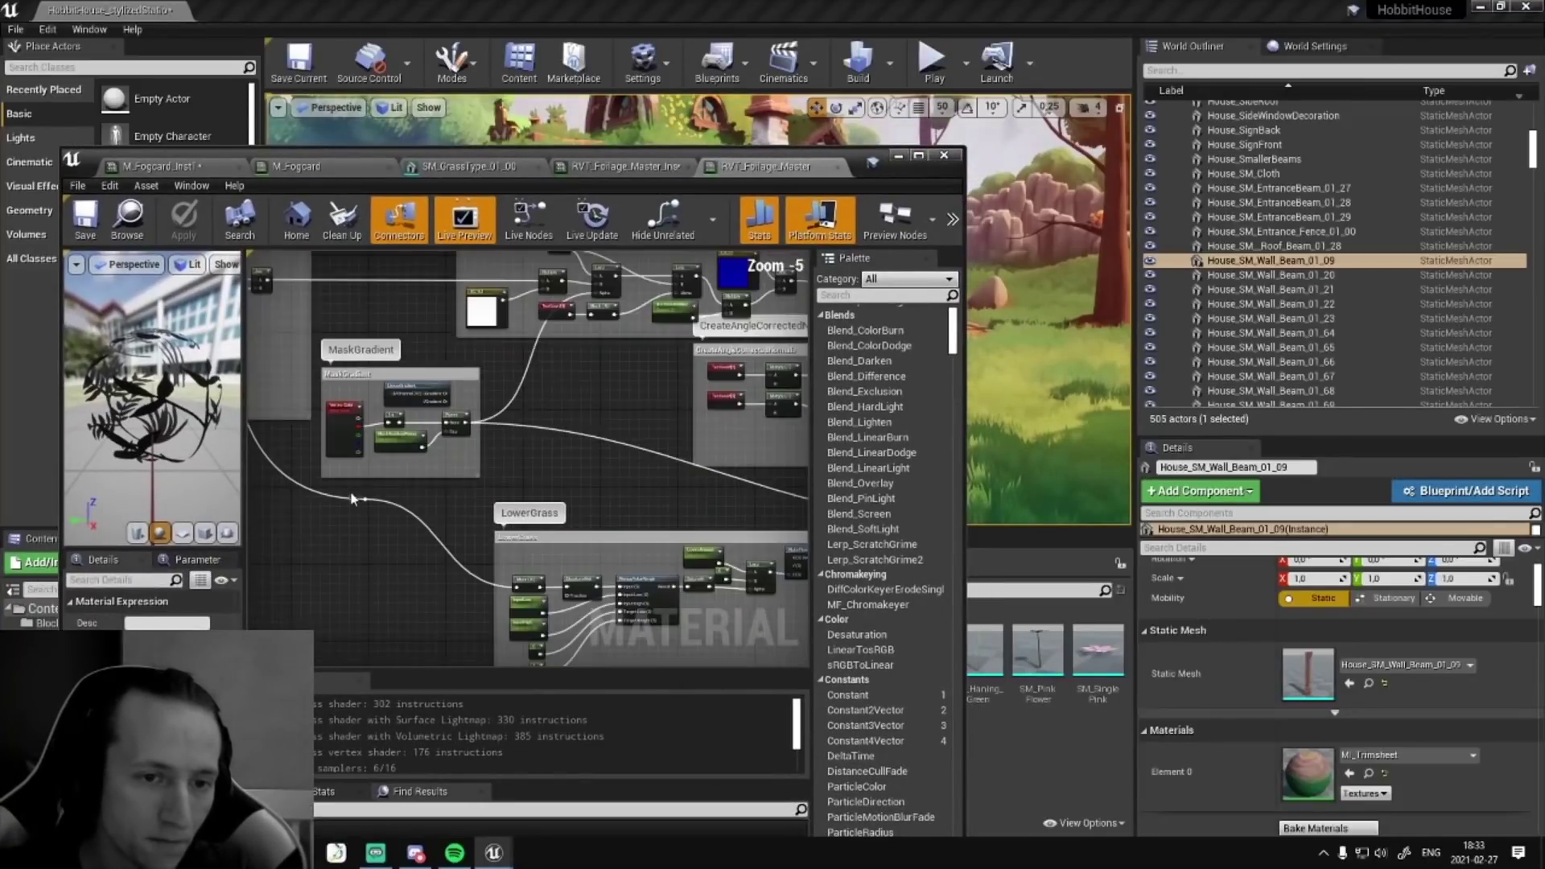
{"action": "right_click_drag", "start_coordinate": [502, 482], "coordinate": [238, 435]}
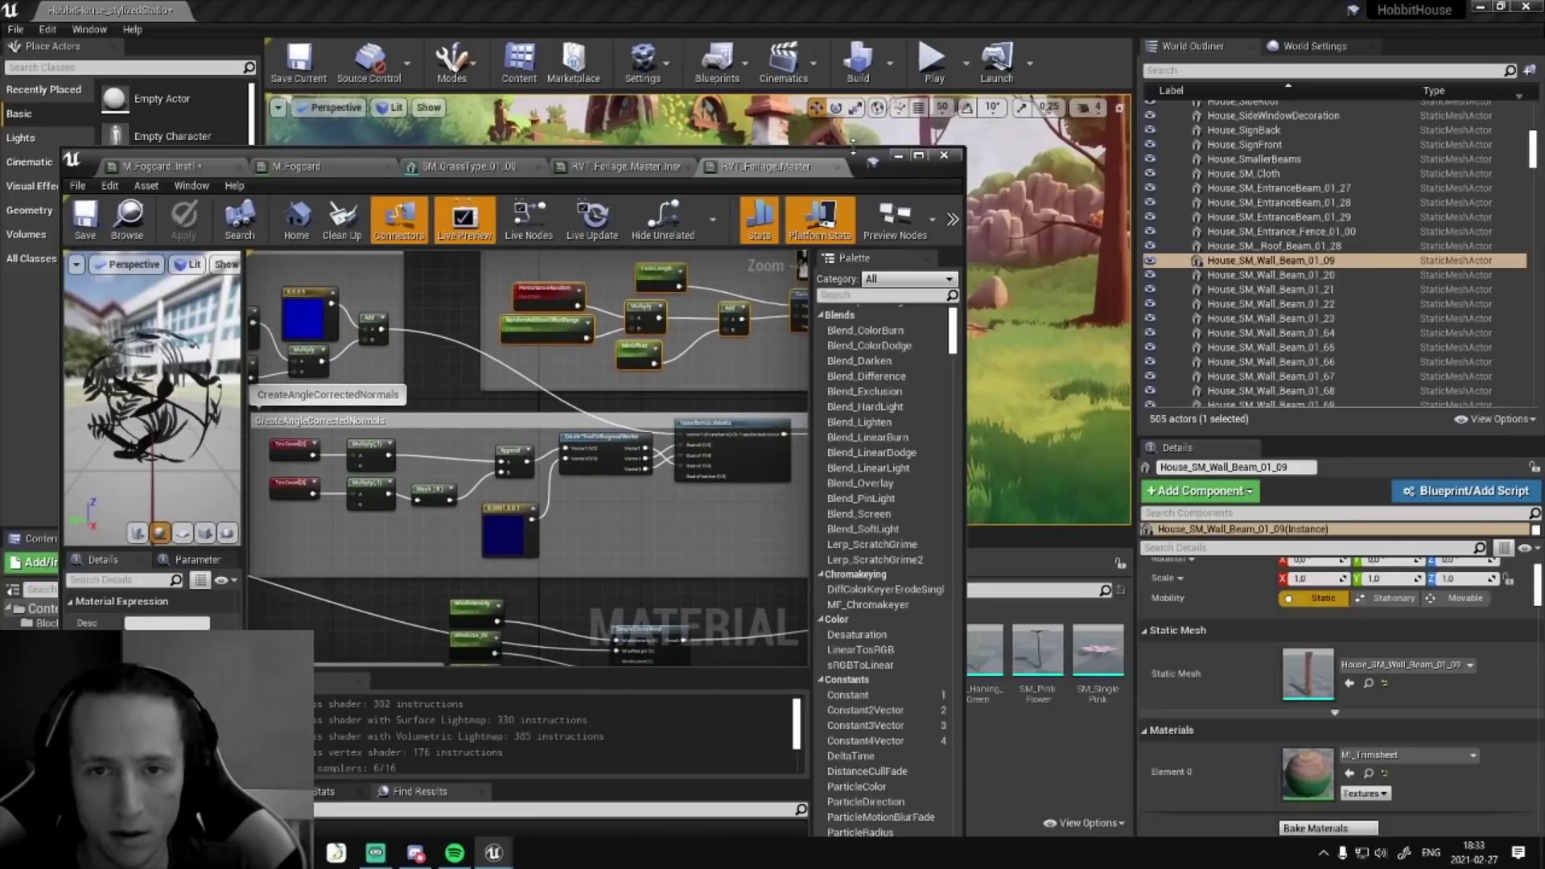
{"action": "left_click_drag", "start_coordinate": [853, 145], "coordinate": [853, 53]}
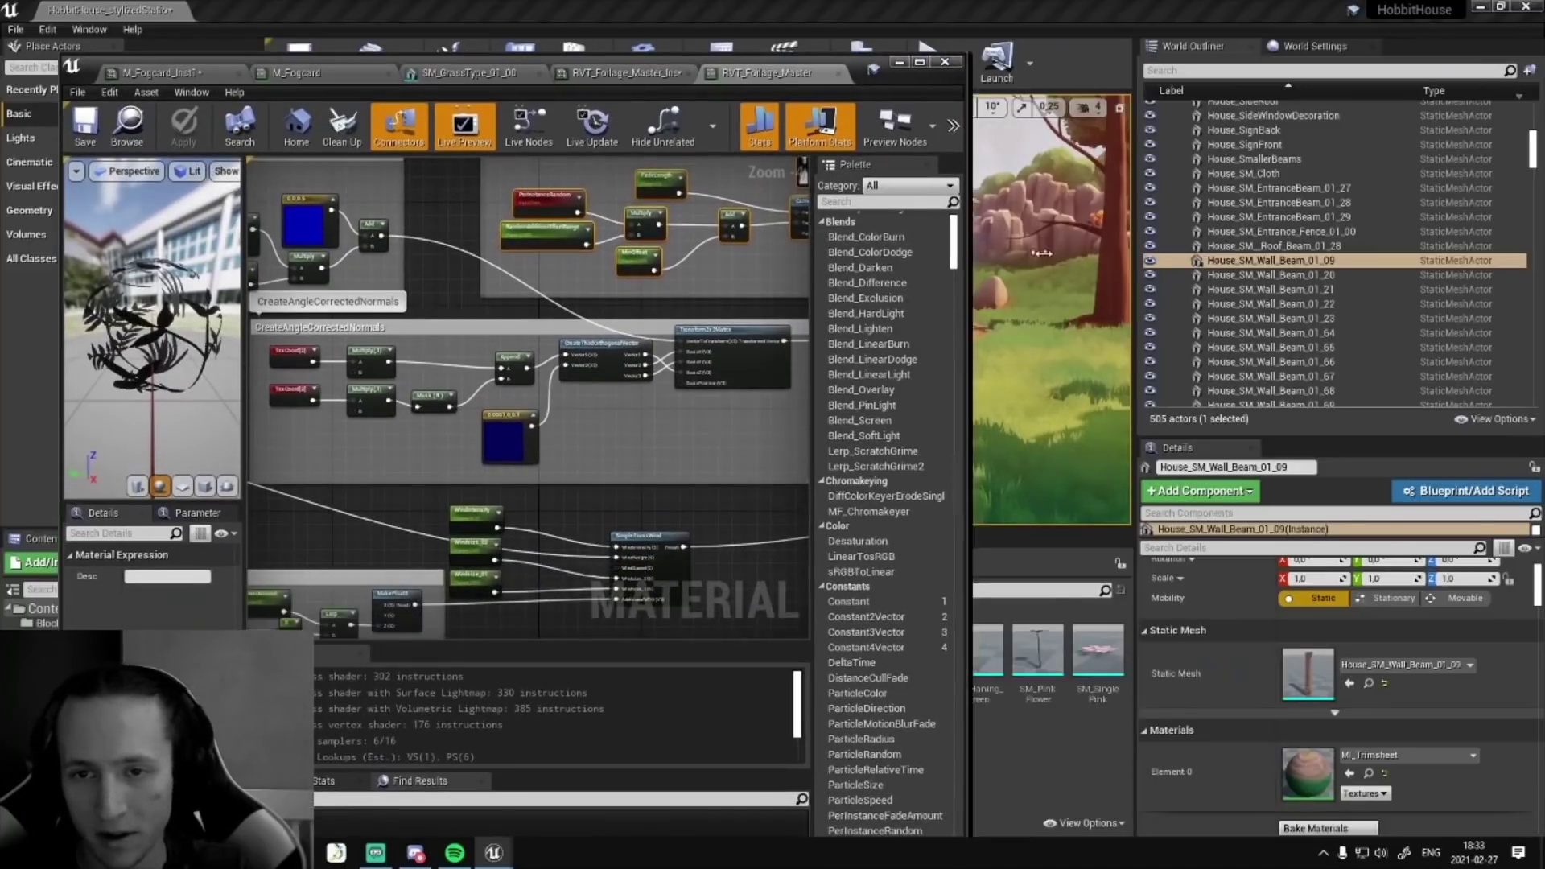
{"action": "left_click_drag", "start_coordinate": [1043, 253], "coordinate": [1277, 314]}
- Examine the Waves group, with its two Panner nodes, Texture Samples and NormalWaveTile, NormalWaveSpeed and speed parameters
{"action": "scroll", "coordinate": [557, 542], "scroll_direction": "down", "scroll_amount": 4}
{"action": "scroll", "coordinate": [576, 544], "scroll_direction": "up", "scroll_amount": 3}
{"action": "right_click", "coordinate": [581, 541]}
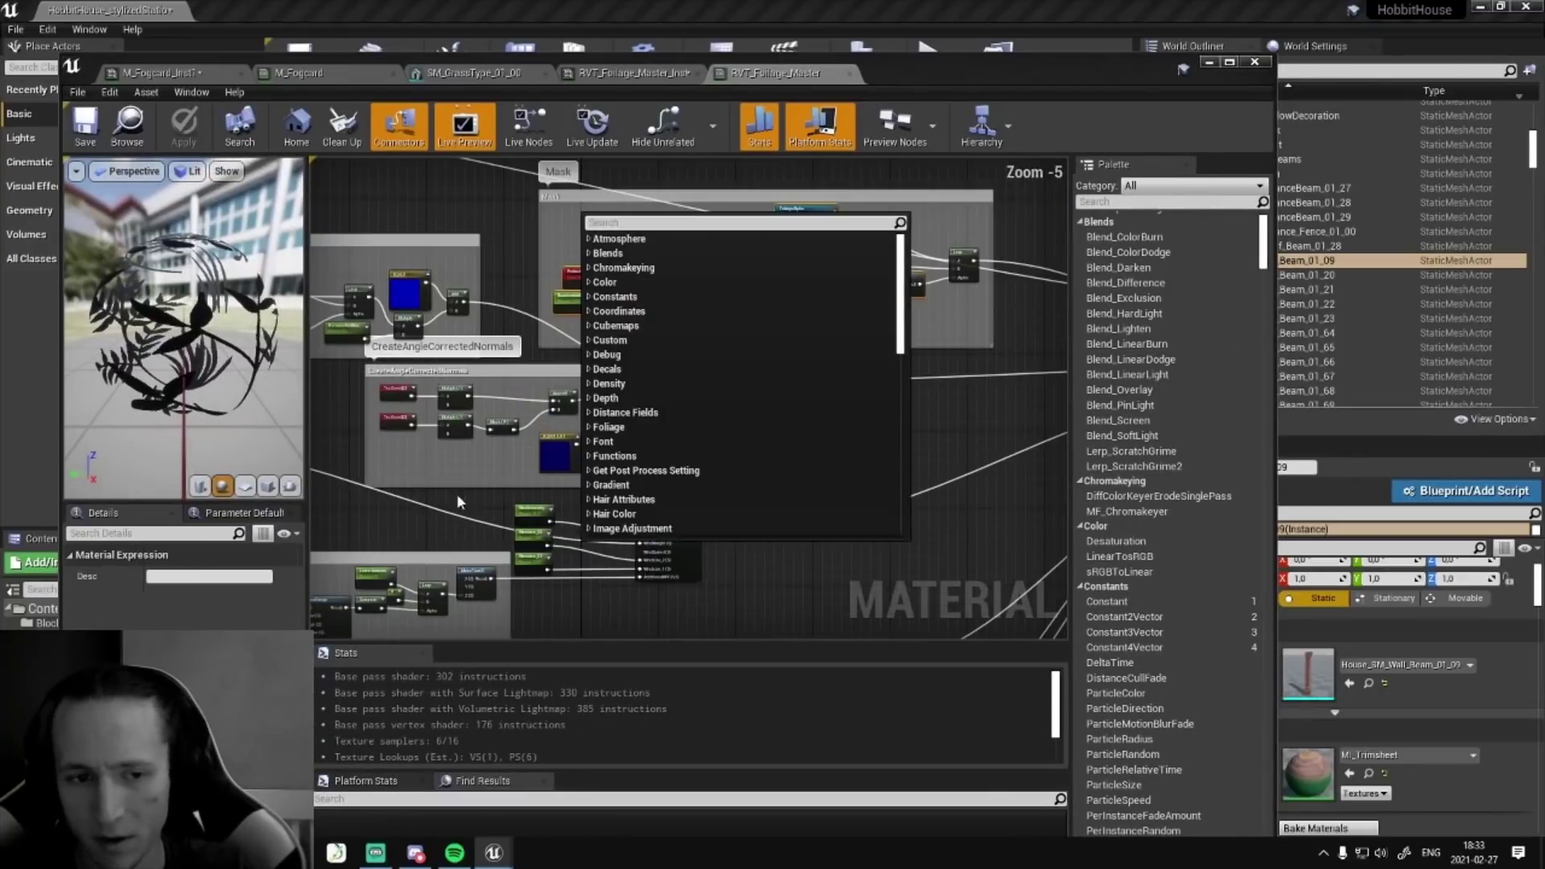
{"action": "left_click", "coordinate": [459, 503]}
{"action": "right_click_drag", "start_coordinate": [458, 503], "coordinate": [666, 507]}
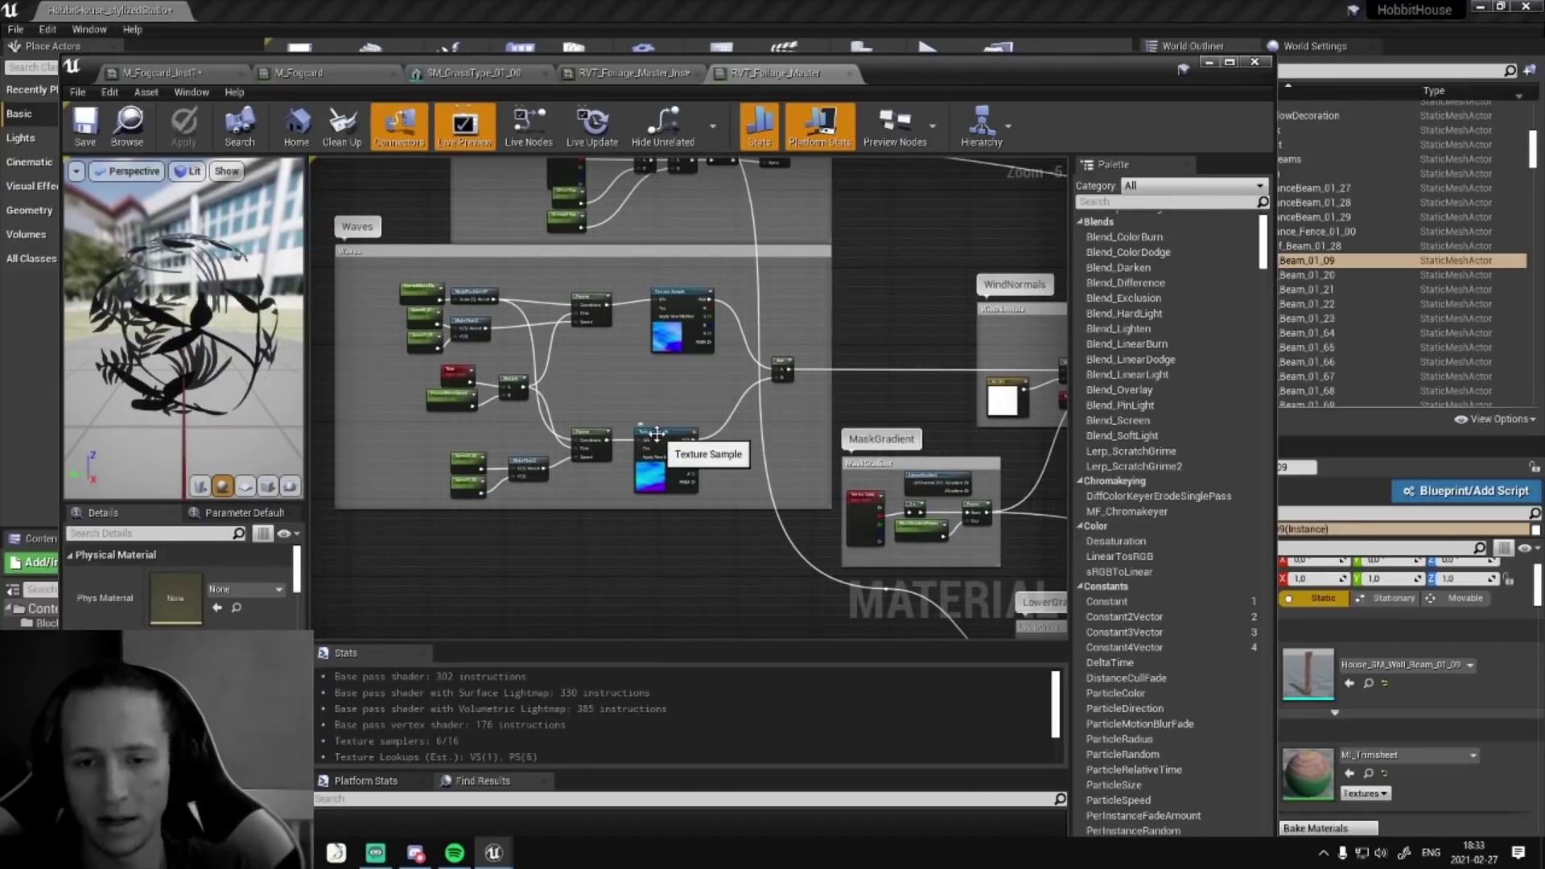
{"action": "right_click_drag", "start_coordinate": [656, 435], "coordinate": [659, 433]}
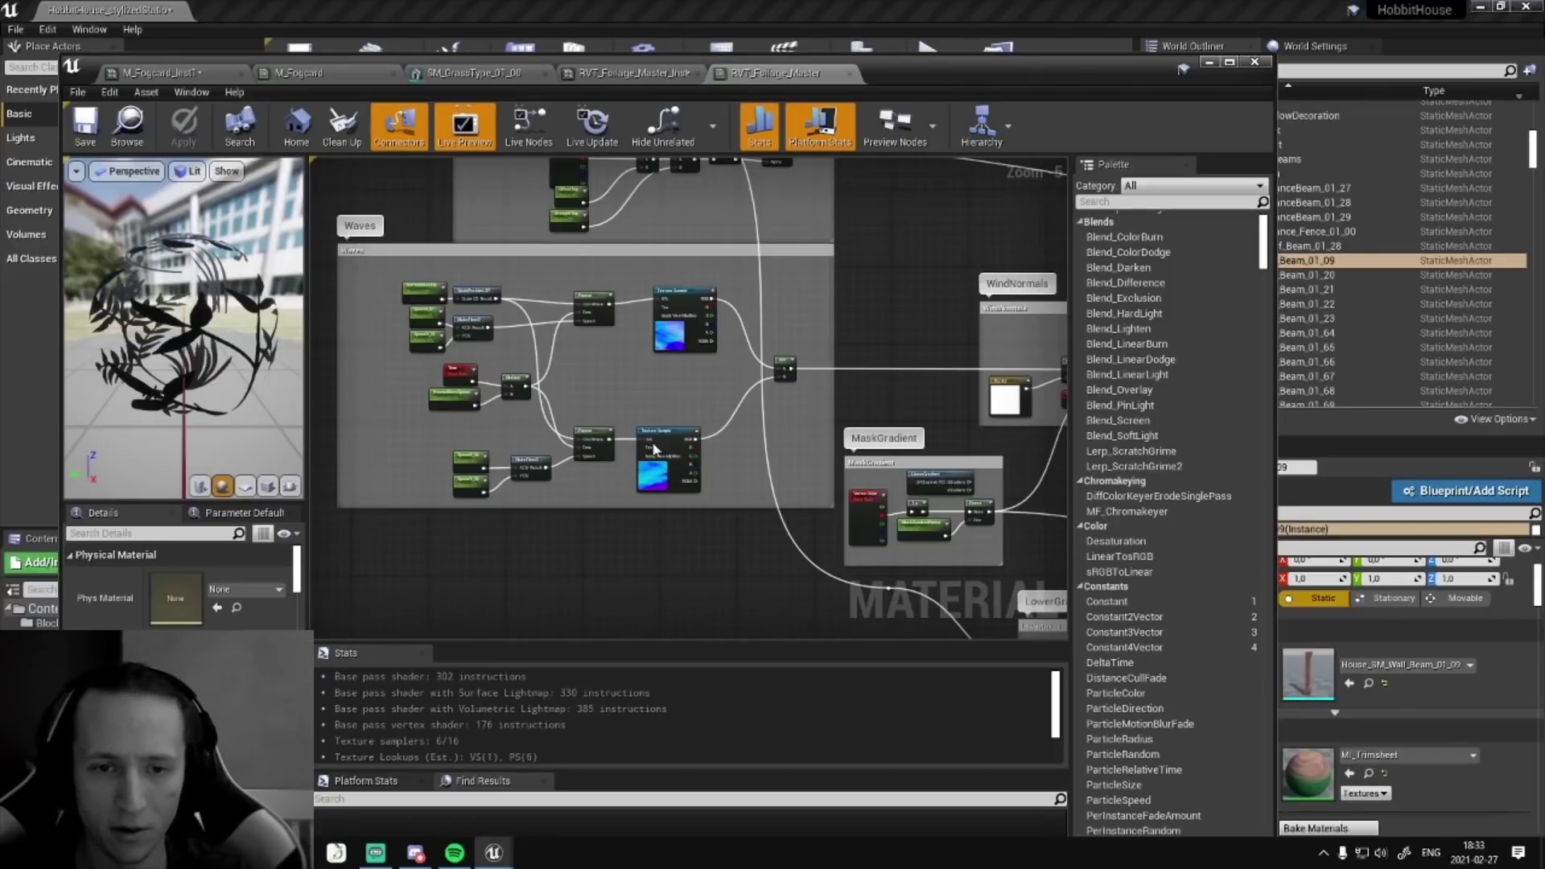
{"action": "right_click_drag", "start_coordinate": [611, 512], "coordinate": [515, 643]}
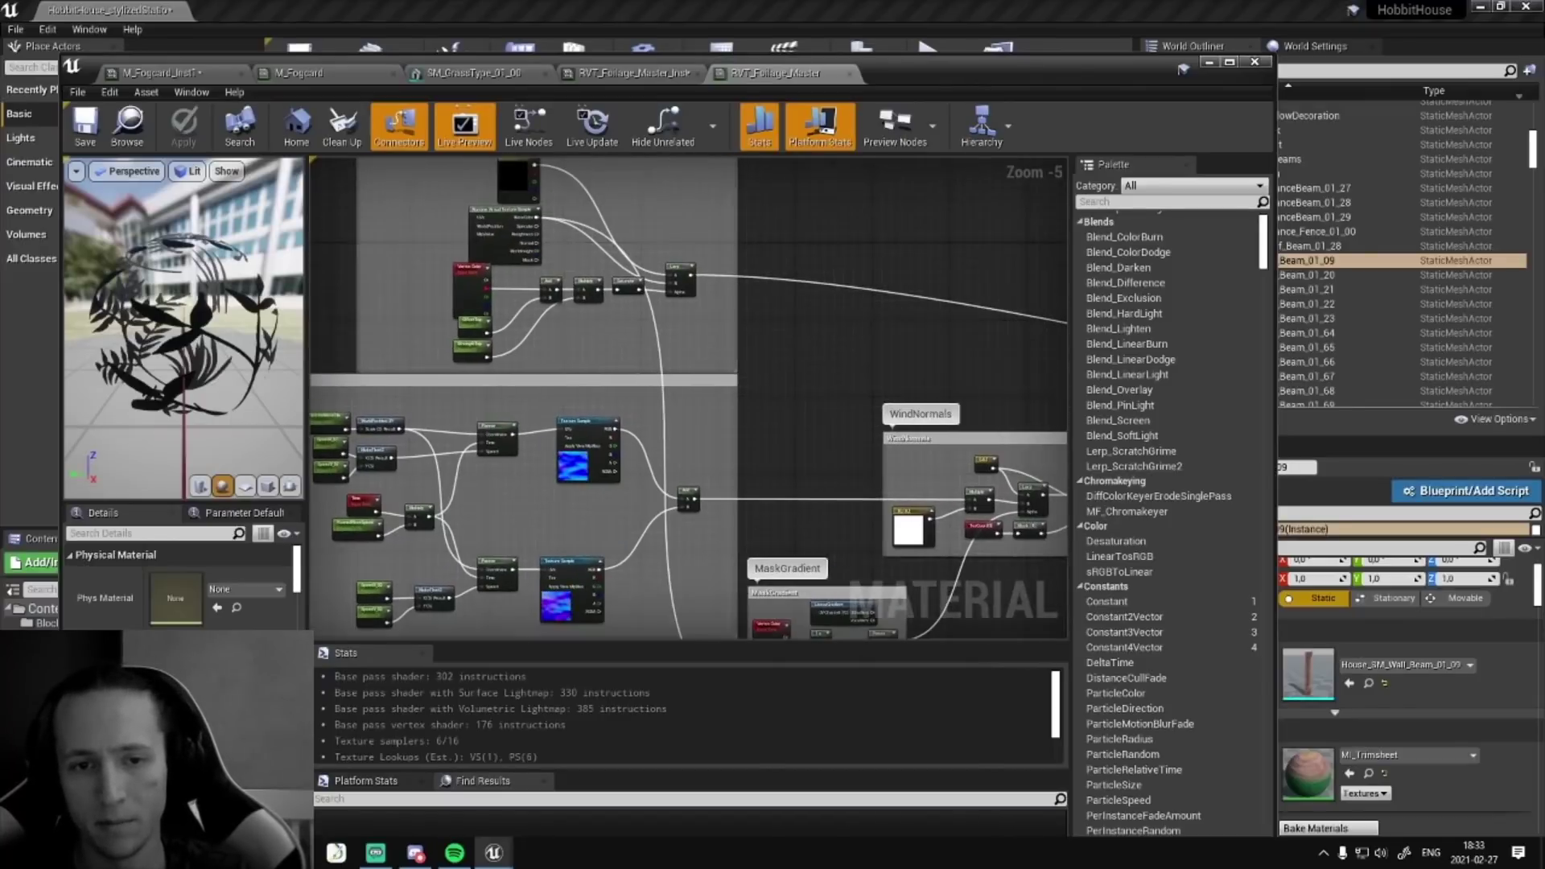
{"action": "right_click_drag", "start_coordinate": [541, 582], "coordinate": [569, 570]}
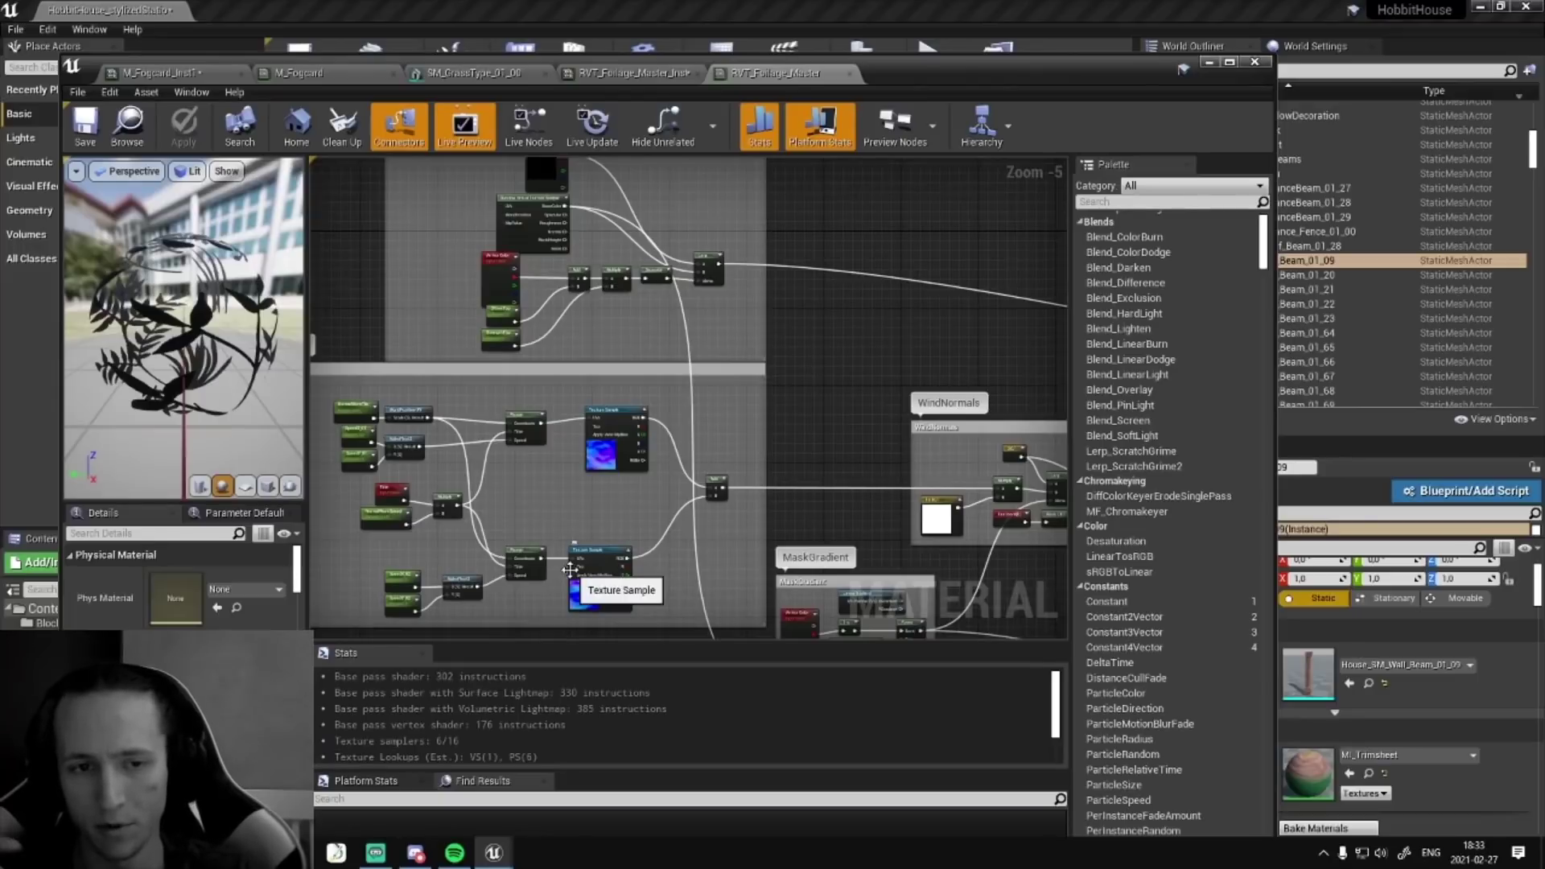
{"action": "right_click_drag", "start_coordinate": [839, 347], "coordinate": [881, 287]}
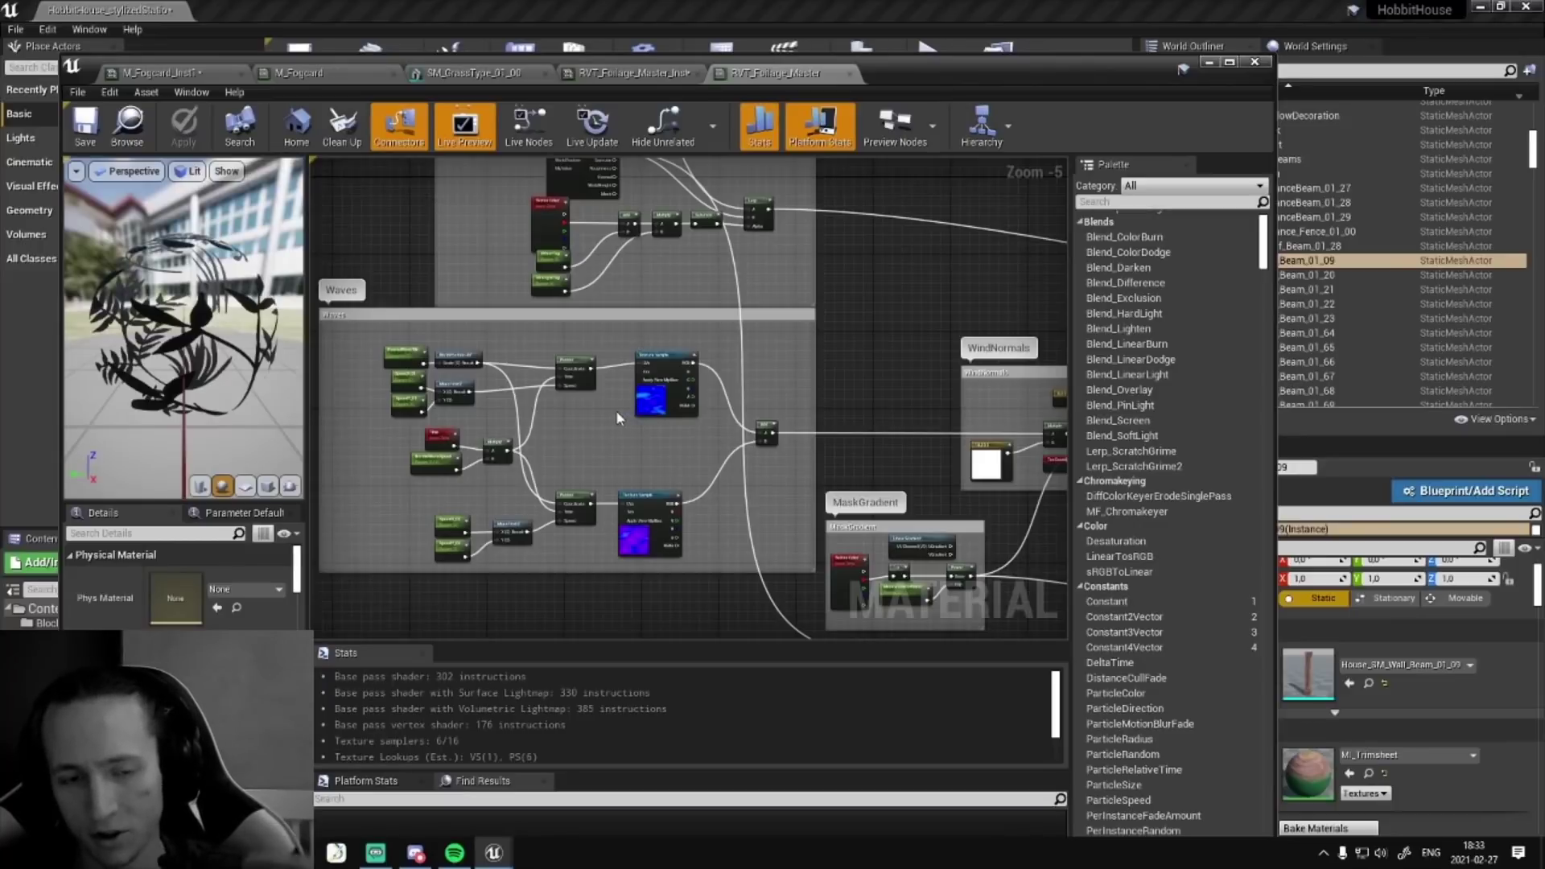
{"action": "scroll", "coordinate": [750, 573], "scroll_direction": "up", "scroll_amount": 2}
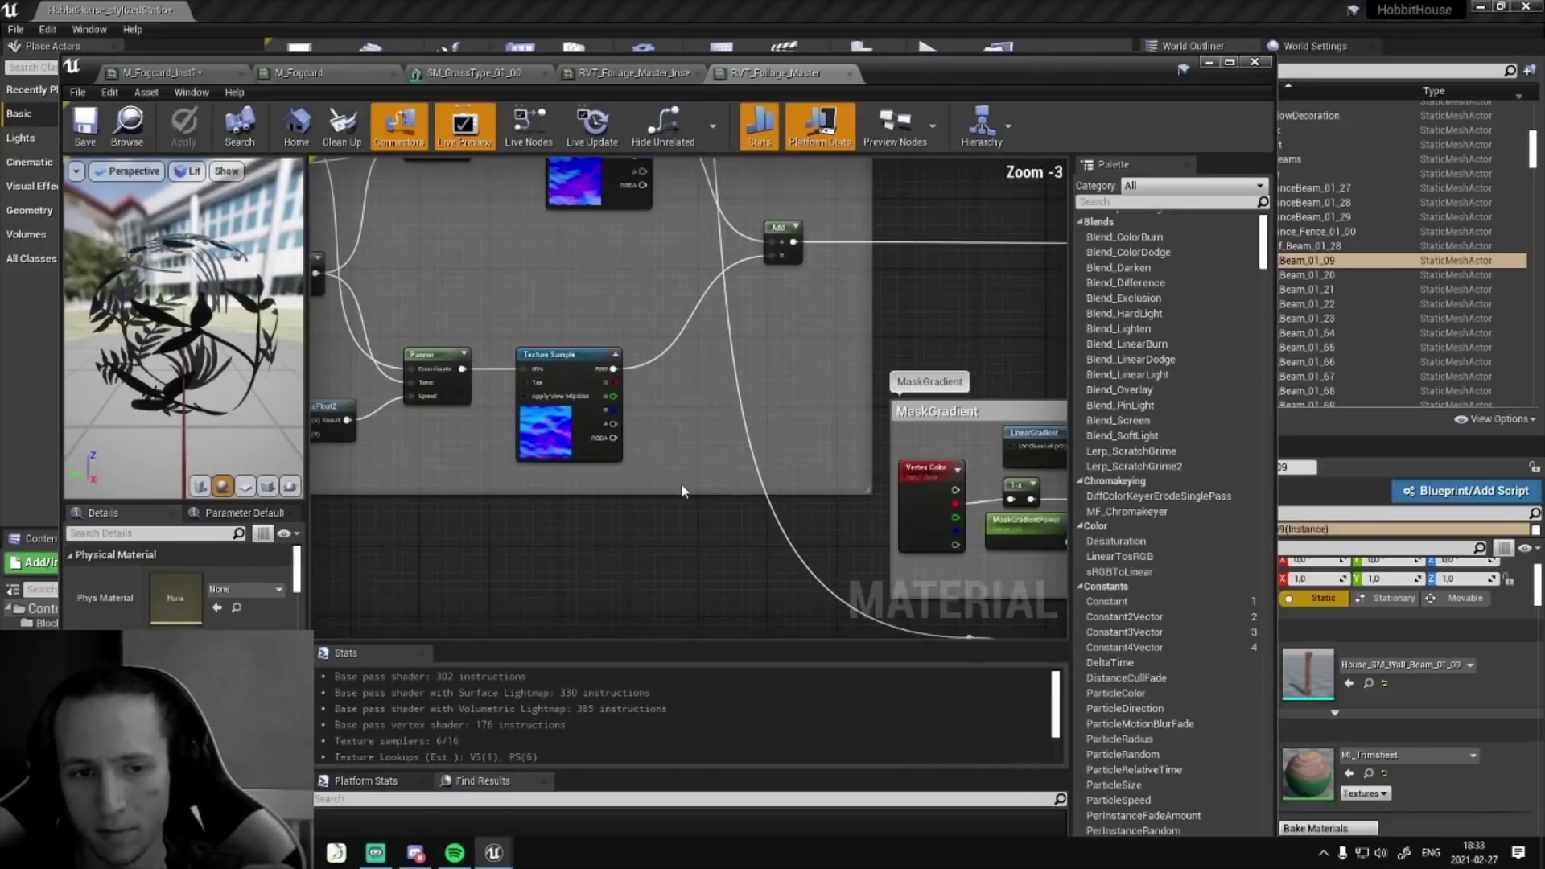
{"action": "right_click_drag", "start_coordinate": [801, 592], "coordinate": [855, 602]}
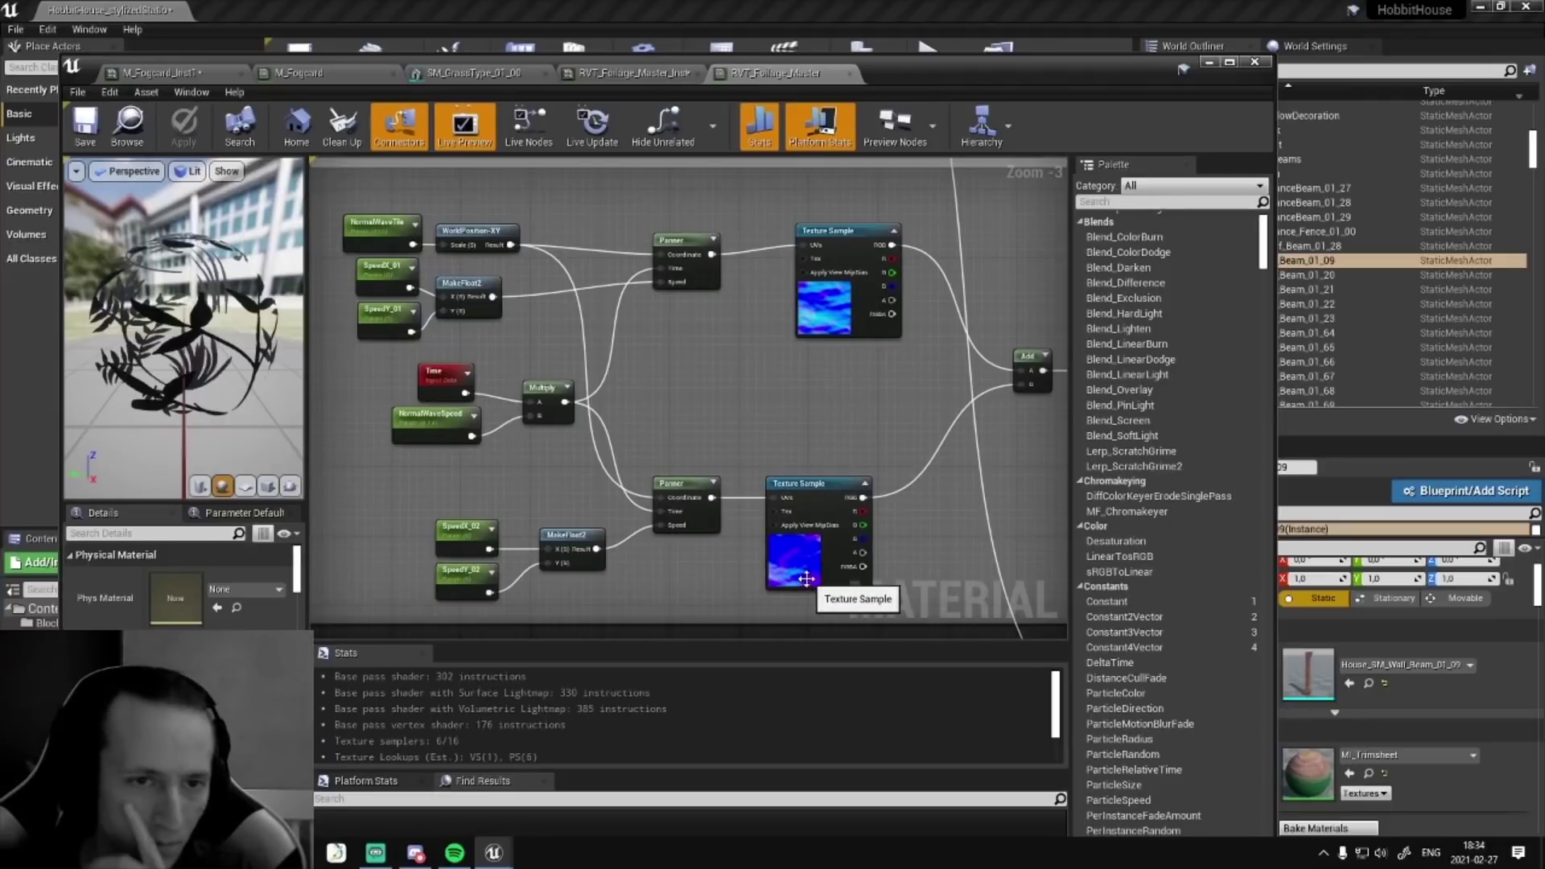
- Follow the Waves output through the WindNormals and MaskGradient groups to the LowerGrass group and SimpleGrassWind node
{"action": "right_click_drag", "start_coordinate": [886, 434], "coordinate": [796, 388]}
{"action": "right_click_drag", "start_coordinate": [940, 465], "coordinate": [404, 420]}
{"action": "scroll", "coordinate": [741, 416], "scroll_direction": "down", "scroll_amount": 2}
{"action": "scroll", "coordinate": [758, 435], "scroll_direction": "up", "scroll_amount": 1}
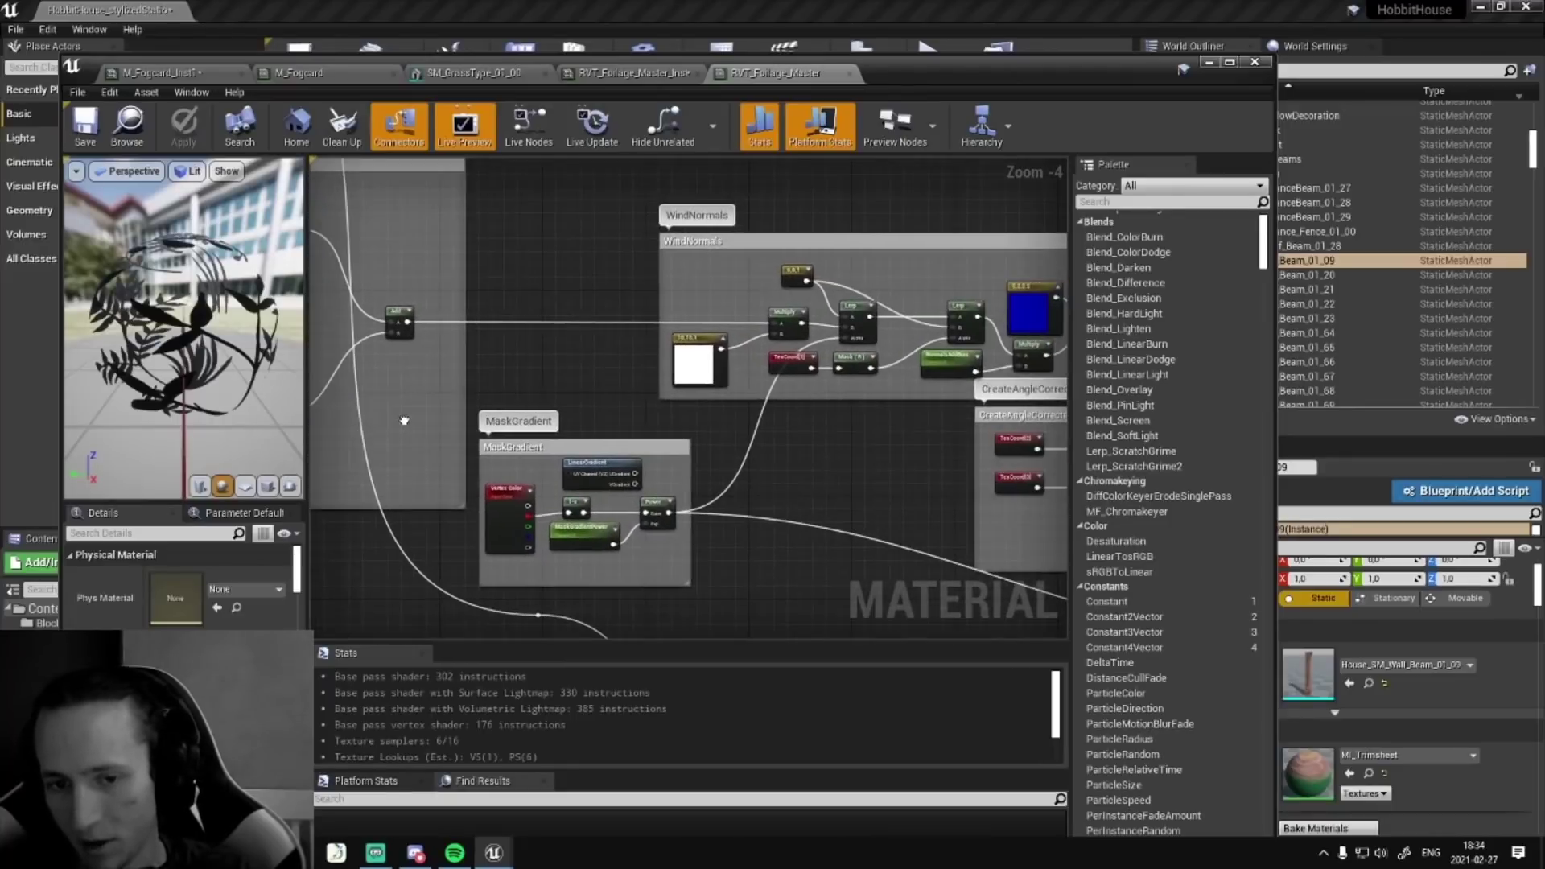
{"action": "right_click_drag", "start_coordinate": [1060, 542], "coordinate": [678, 259]}
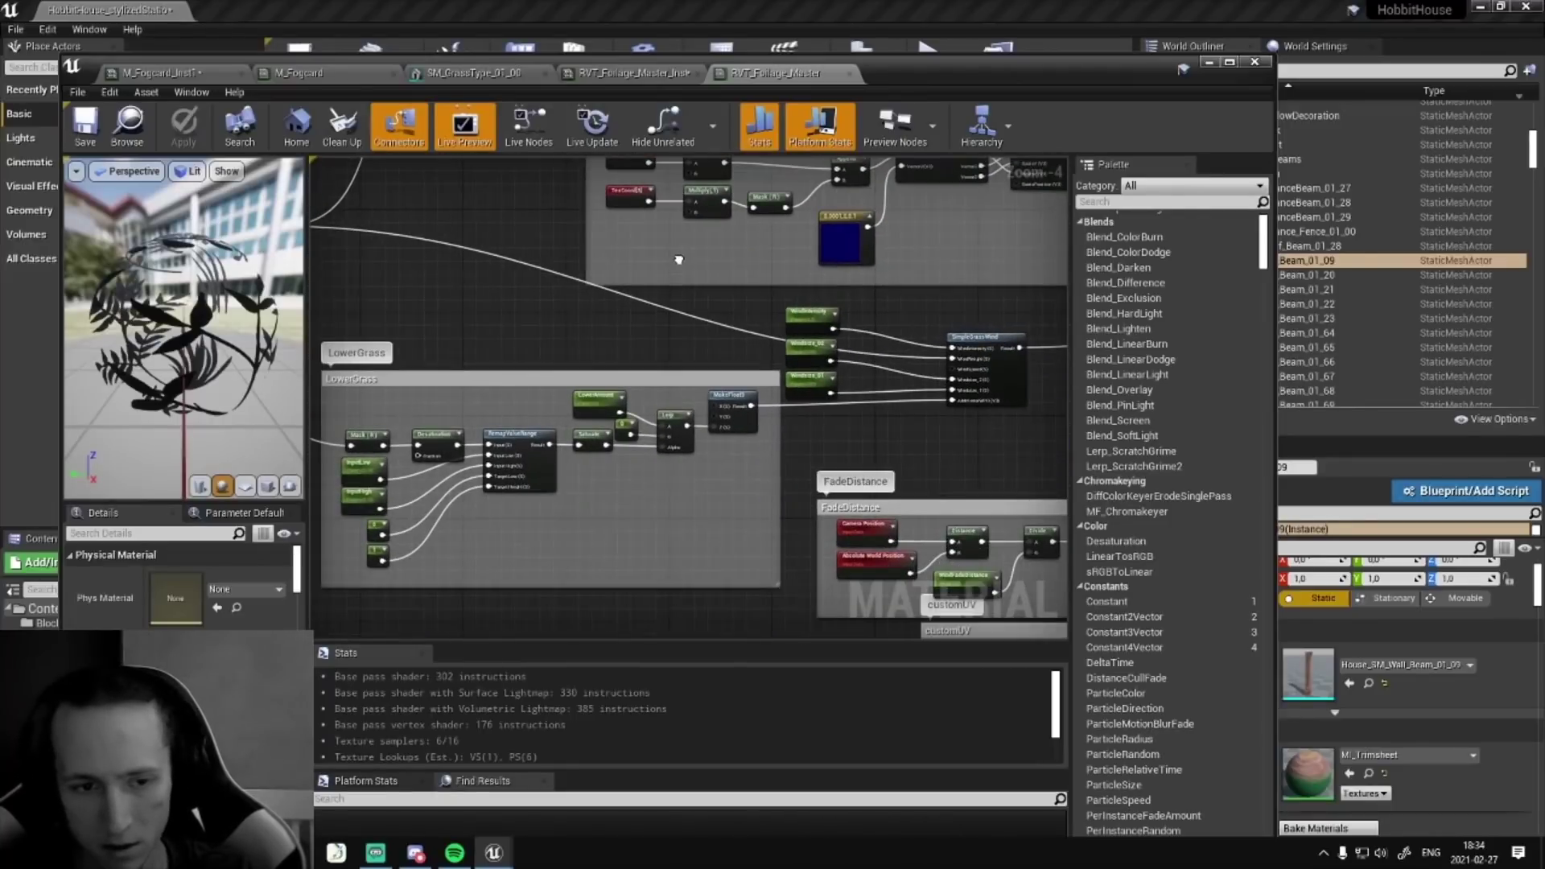
- Examine the Color group above Waves, with its TopColor, Runtime Virtual Texture Sample and Vertex Color nodes
{"action": "right_click_drag", "start_coordinate": [557, 312], "coordinate": [871, 309]}
{"action": "right_click_drag", "start_coordinate": [686, 326], "coordinate": [1224, 750]}
{"action": "right_click_drag", "start_coordinate": [580, 335], "coordinate": [700, 399]}
{"action": "scroll", "coordinate": [700, 399], "scroll_direction": "up", "scroll_amount": 2}
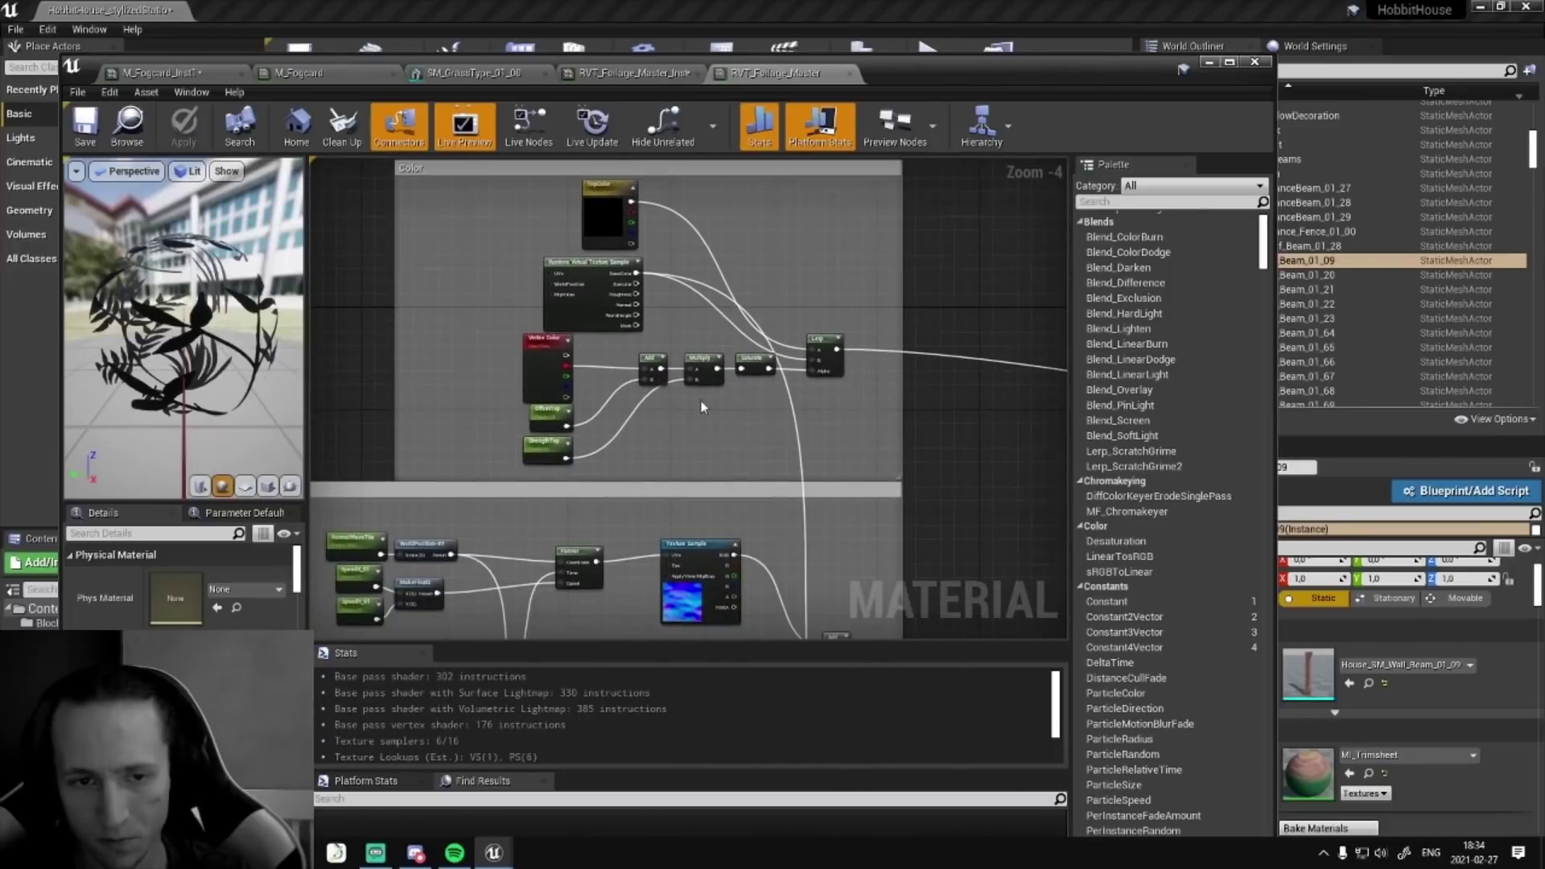
{"action": "right_click_drag", "start_coordinate": [789, 467], "coordinate": [739, 538]}
- Return from the Color group to LowerGrass and enlarge its RemapValueRange, LowerAmount and Lerp nodes
{"action": "scroll", "coordinate": [739, 538], "scroll_direction": "down", "scroll_amount": 4}
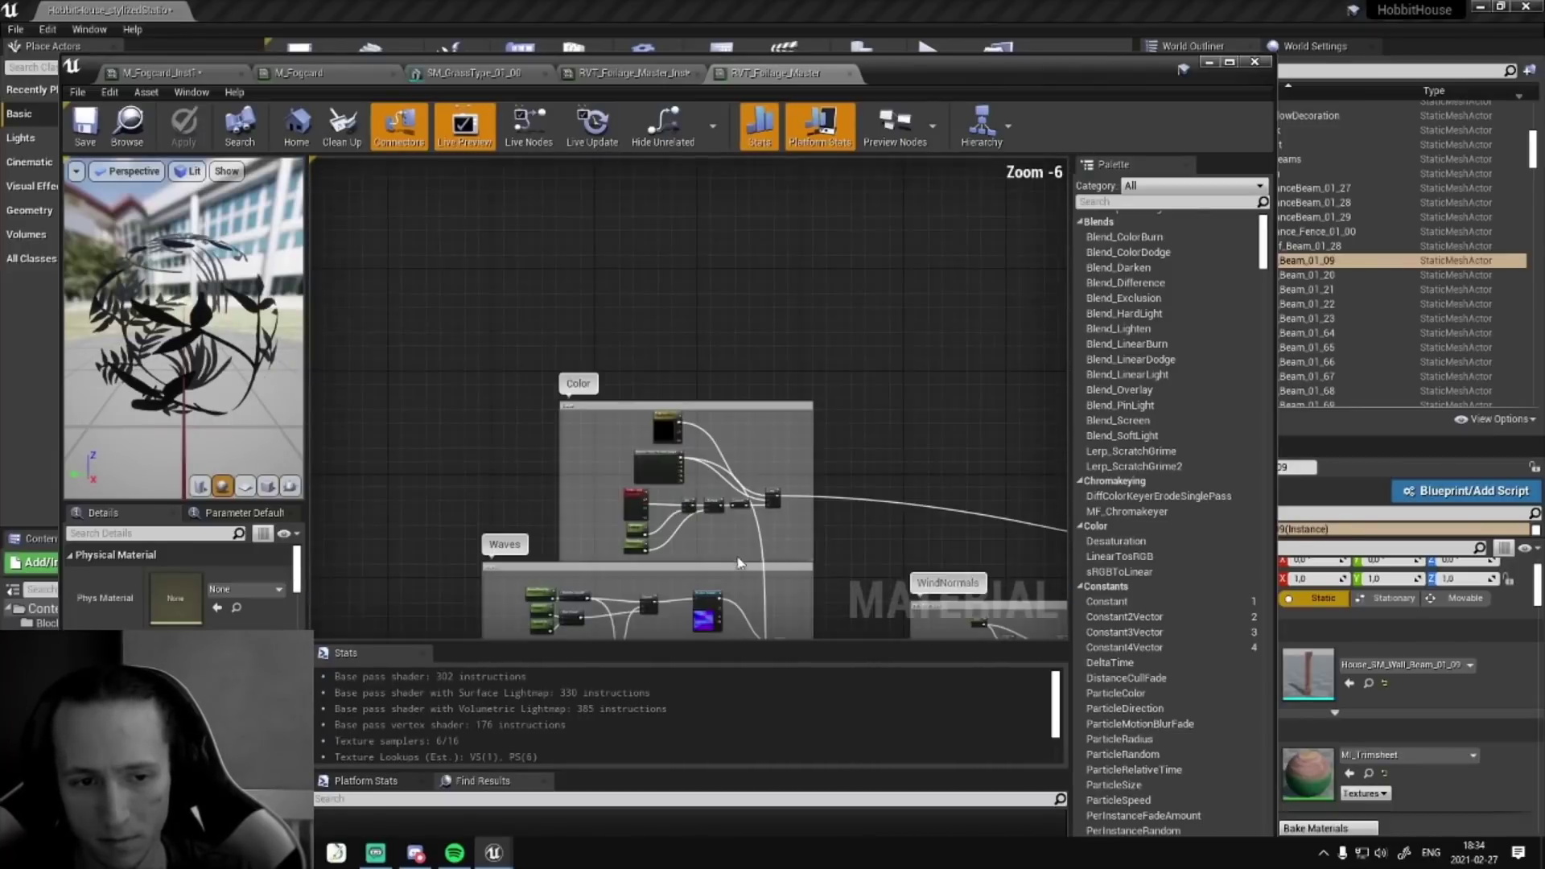
{"action": "right_click_drag", "start_coordinate": [781, 604], "coordinate": [660, 274]}
{"action": "right_click_drag", "start_coordinate": [890, 597], "coordinate": [668, 515]}
{"action": "scroll", "coordinate": [765, 481], "scroll_direction": "up", "scroll_amount": 2}
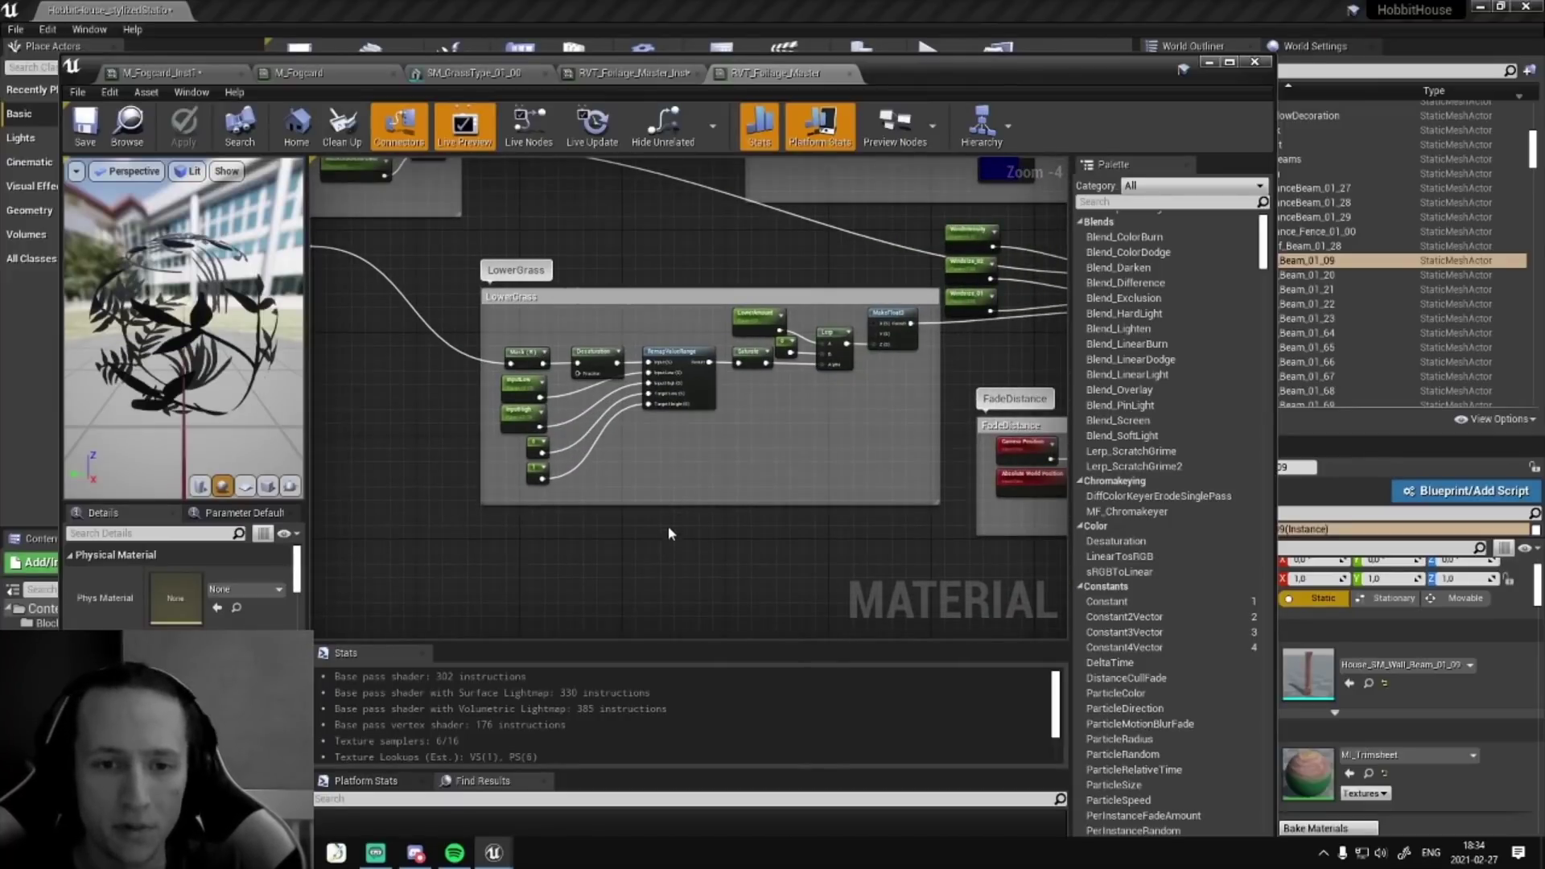
{"action": "scroll", "coordinate": [640, 525], "scroll_direction": "up", "scroll_amount": 2}
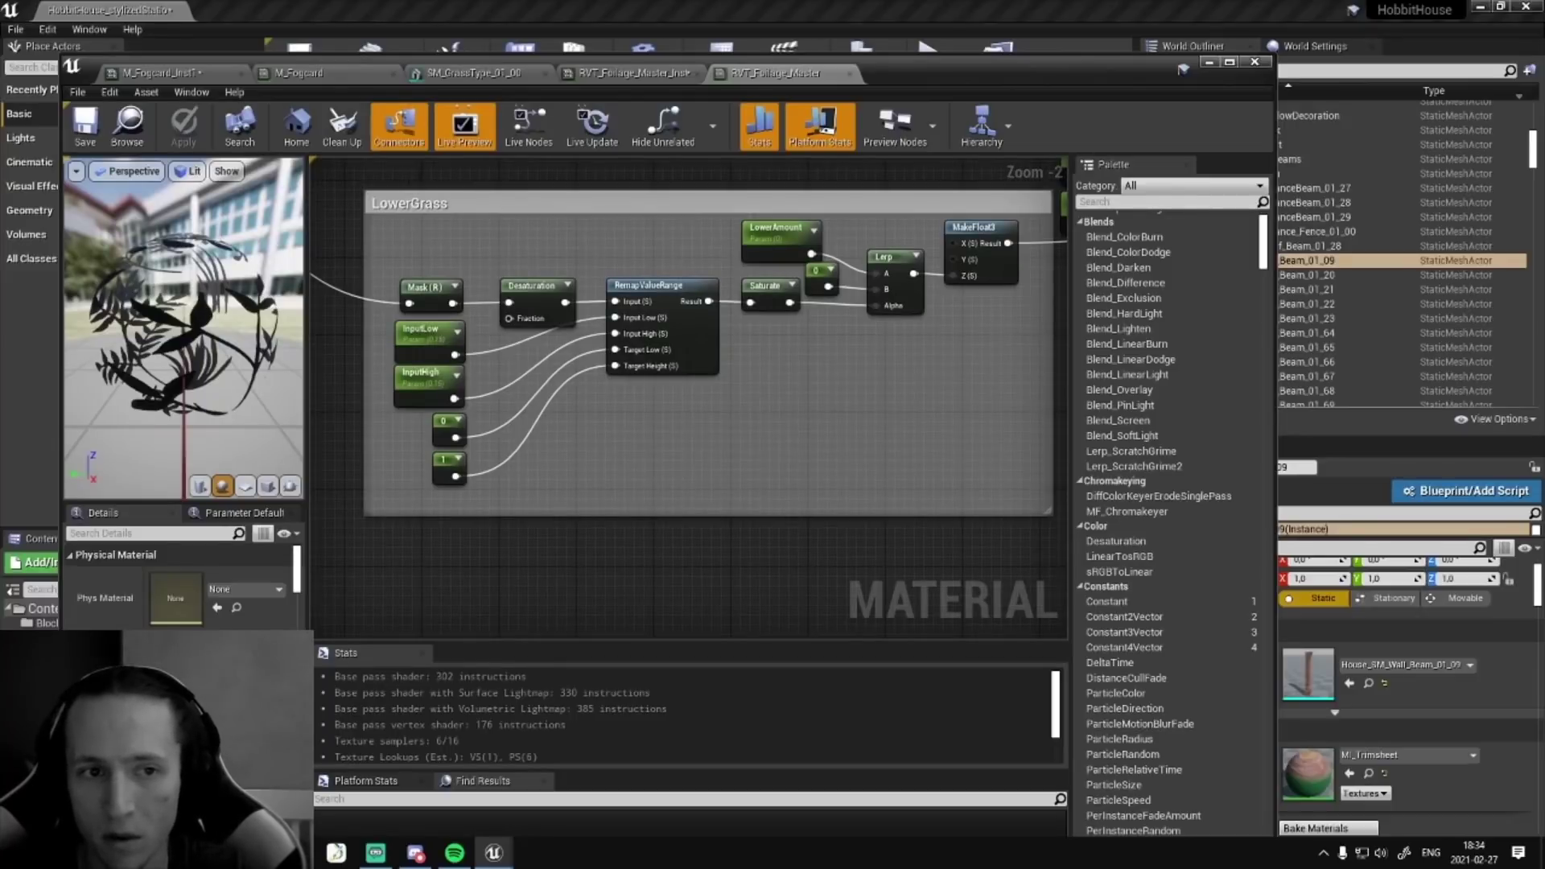
- Select the LowerGrass comment group with all its nodes and examine how they connect to the rest of the graph
{"action": "left_click_drag", "start_coordinate": [998, 595], "coordinate": [358, 328]}
{"action": "right_click_drag", "start_coordinate": [530, 368], "coordinate": [556, 222]}
{"action": "scroll", "coordinate": [597, 296], "scroll_direction": "down", "scroll_amount": 2}
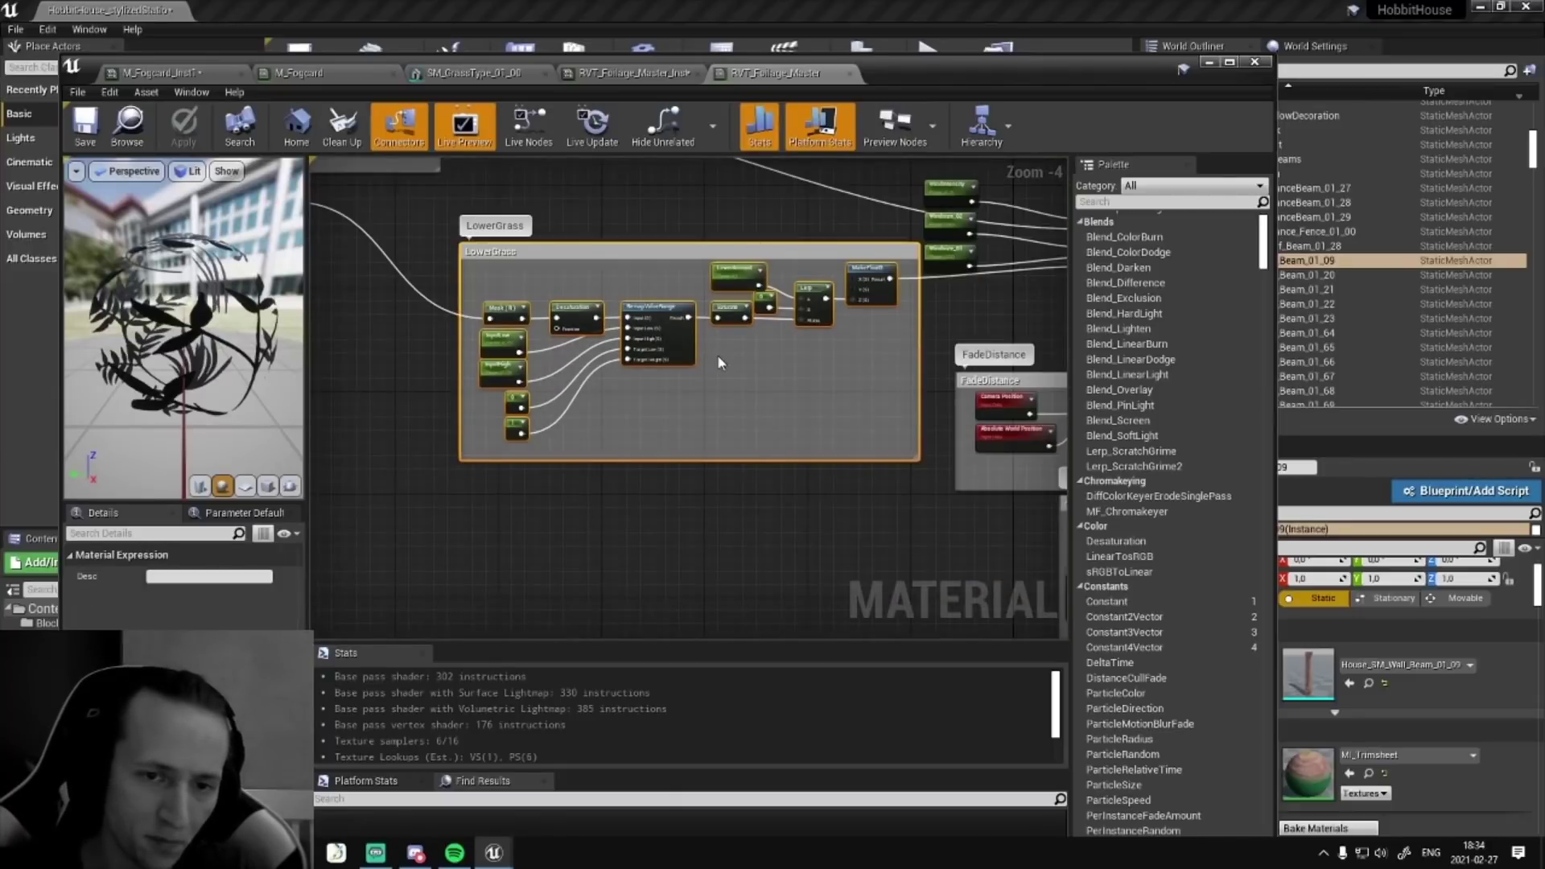
{"action": "scroll", "coordinate": [658, 555], "scroll_direction": "up", "scroll_amount": 1}
{"action": "scroll", "coordinate": [652, 539], "scroll_direction": "down", "scroll_amount": 1}
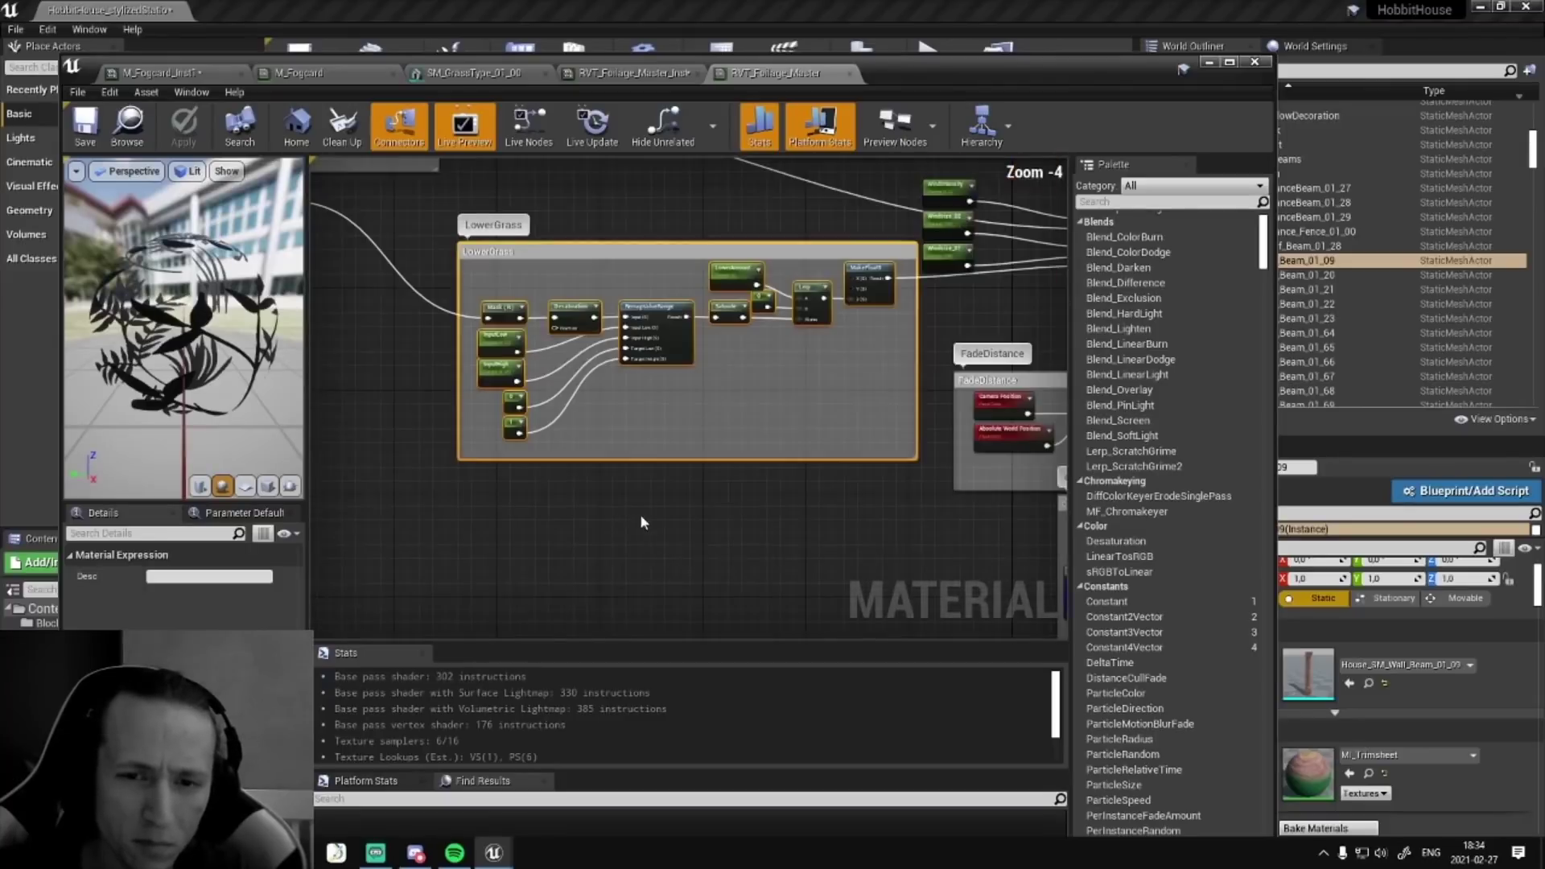
{"action": "right_click_drag", "start_coordinate": [641, 518], "coordinate": [601, 632]}
{"action": "scroll", "coordinate": [601, 632], "scroll_direction": "up", "scroll_amount": 2}
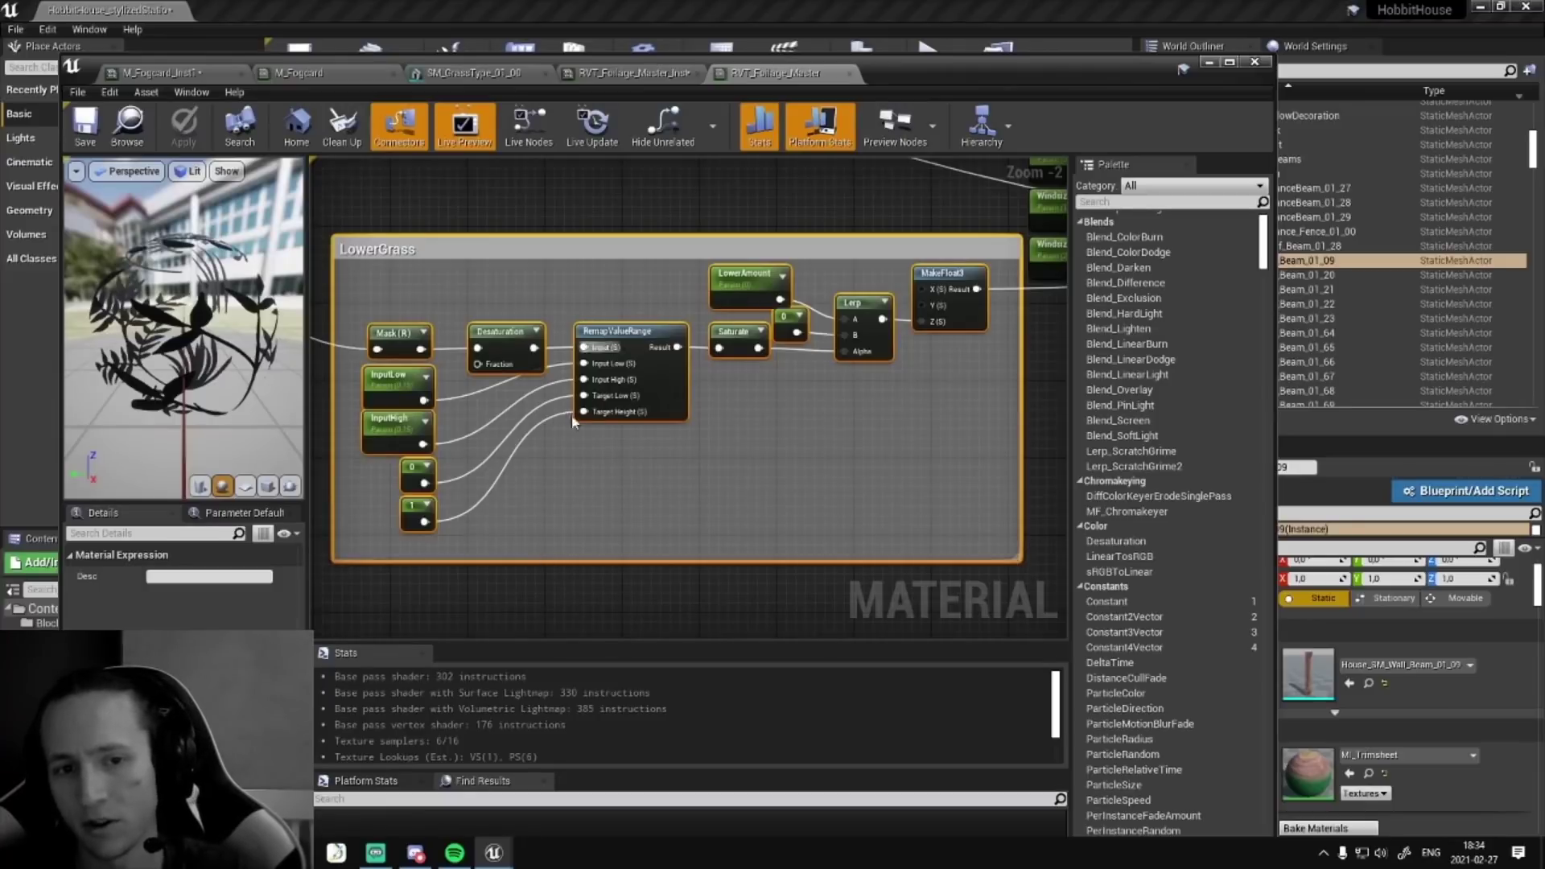
- Inspect the Mask (R), InputLow and InputHigh nodes at the start of LowerGrass and clear the node selection
{"action": "right_click_drag", "start_coordinate": [456, 379], "coordinate": [540, 394]}
{"action": "left_click", "coordinate": [544, 396]}
{"action": "scroll", "coordinate": [463, 346], "scroll_direction": "up", "scroll_amount": 2}
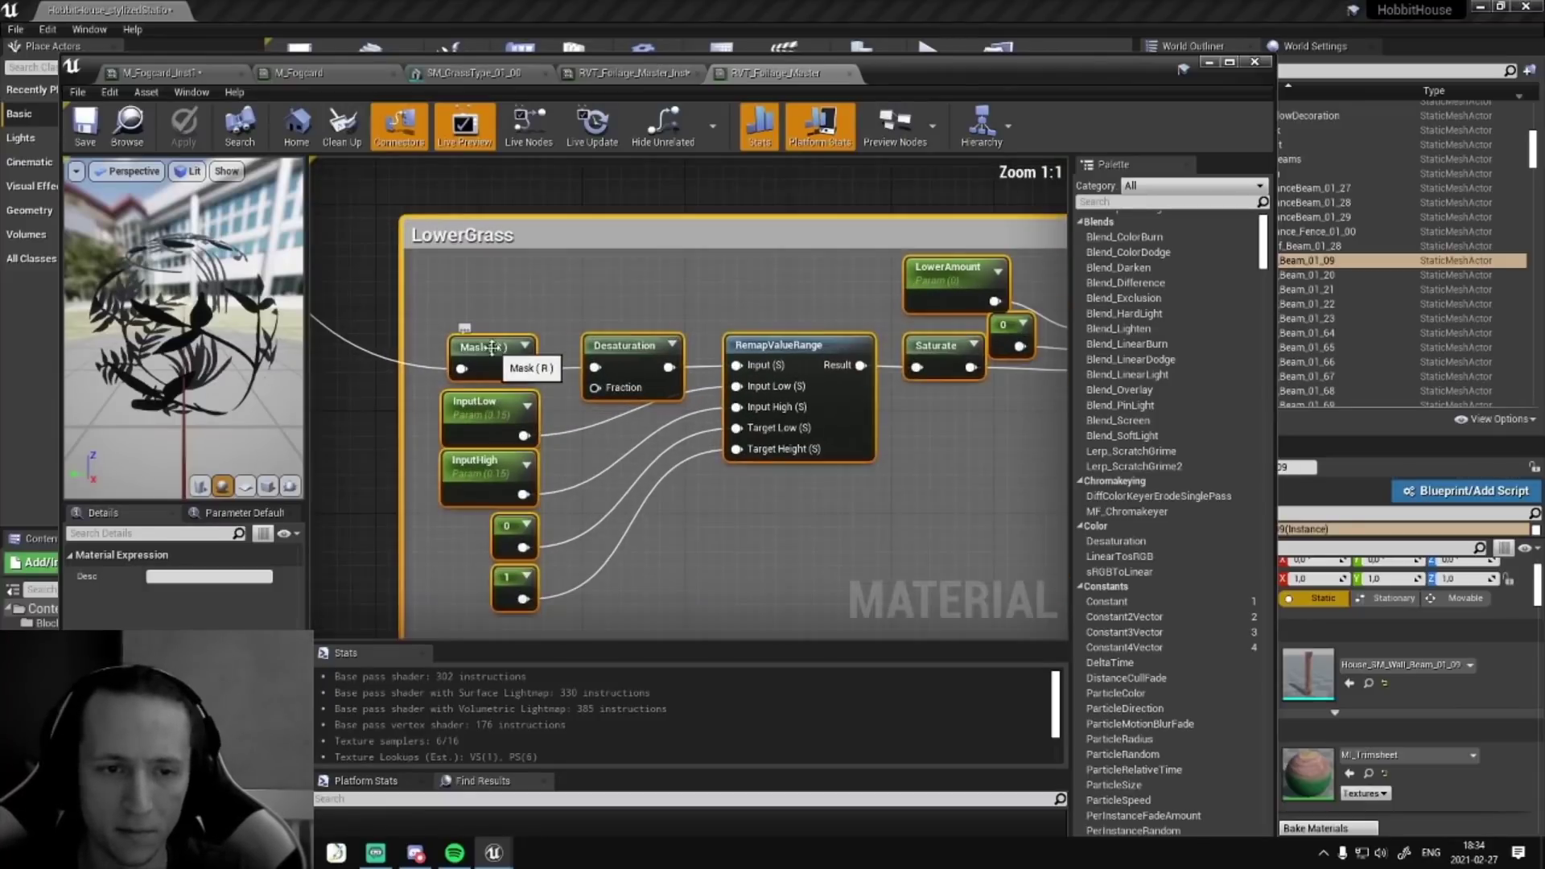
{"action": "scroll", "coordinate": [478, 348], "scroll_direction": "down", "scroll_amount": 3}
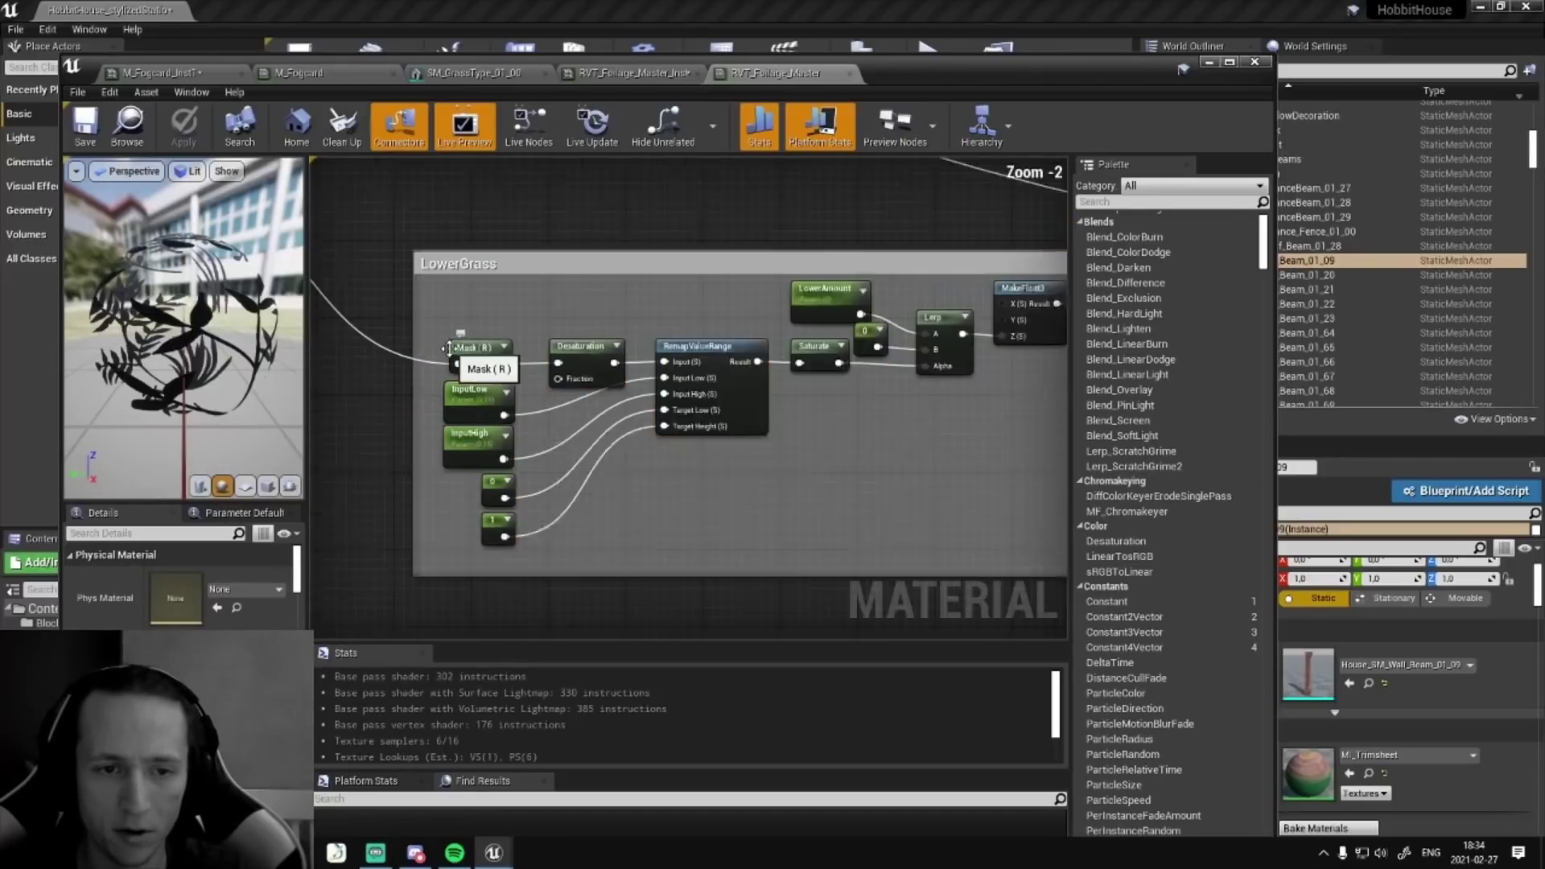
- Trace the LowerGrass input back to the Runtime Virtual Texture Sample in the Color group, and return to LowerGrass
{"action": "right_click_drag", "start_coordinate": [371, 341], "coordinate": [716, 515]}
{"action": "right_click_drag", "start_coordinate": [547, 438], "coordinate": [845, 635]}
{"action": "right_click_drag", "start_coordinate": [608, 382], "coordinate": [728, 587]}
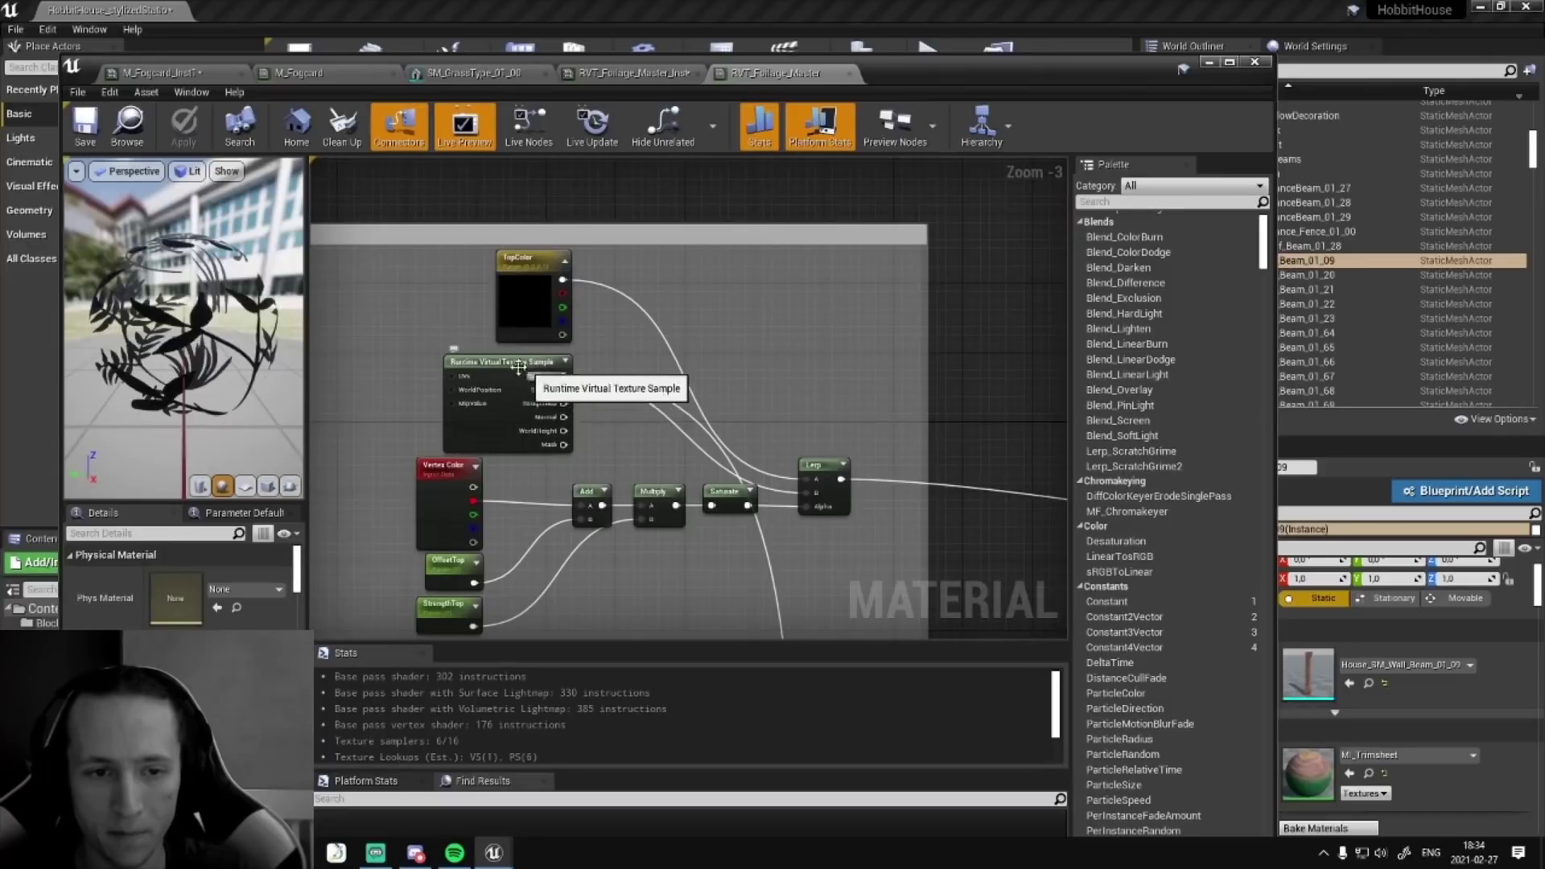
{"action": "scroll", "coordinate": [750, 501], "scroll_direction": "down", "scroll_amount": 3}
{"action": "scroll", "coordinate": [668, 334], "scroll_direction": "up", "scroll_amount": 1}
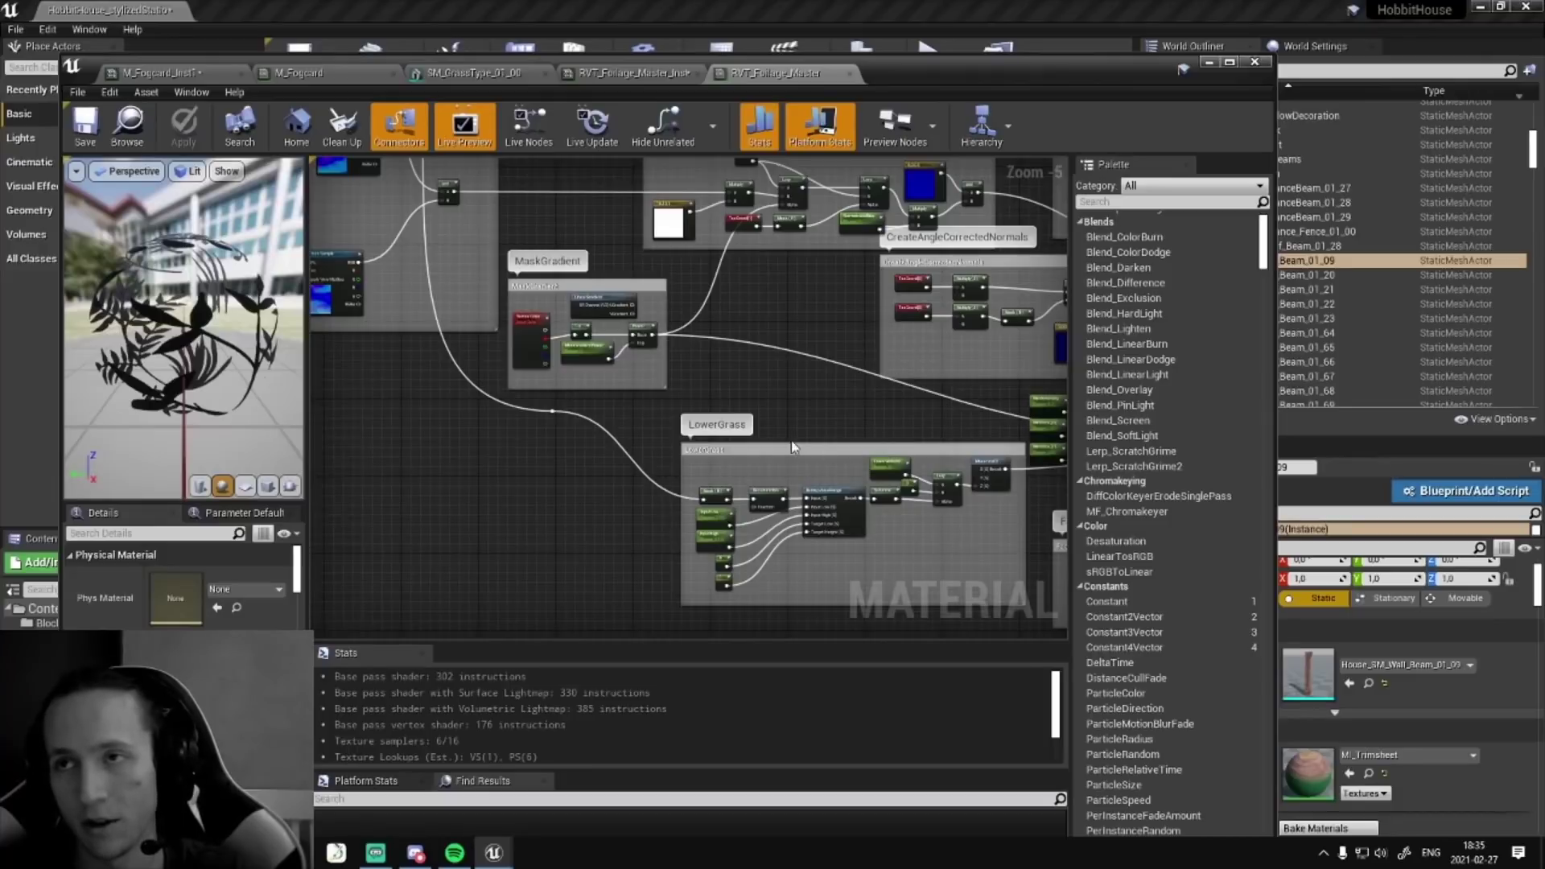
- Lower the graph window below the level view and fly in close to the grass along the dirt path's edge
{"action": "left_click_drag", "start_coordinate": [888, 79], "coordinate": [773, 578]}
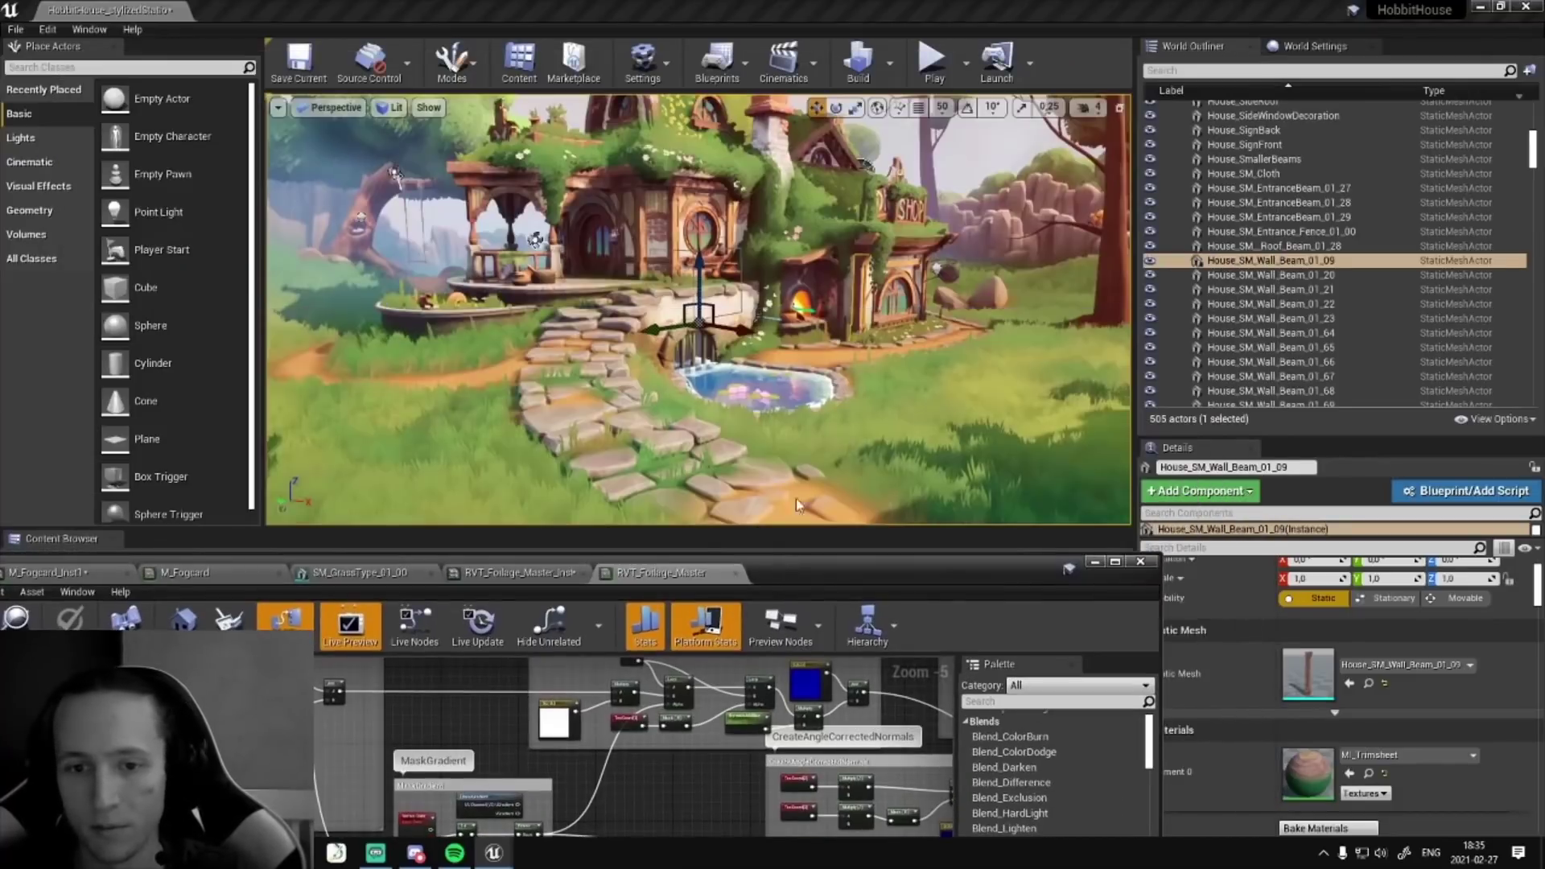
{"action": "key", "text": "w"}
{"action": "right_click_drag", "start_coordinate": [795, 499], "coordinate": [873, 527]}
{"action": "right_click_drag", "start_coordinate": [703, 355], "coordinate": [732, 306]}
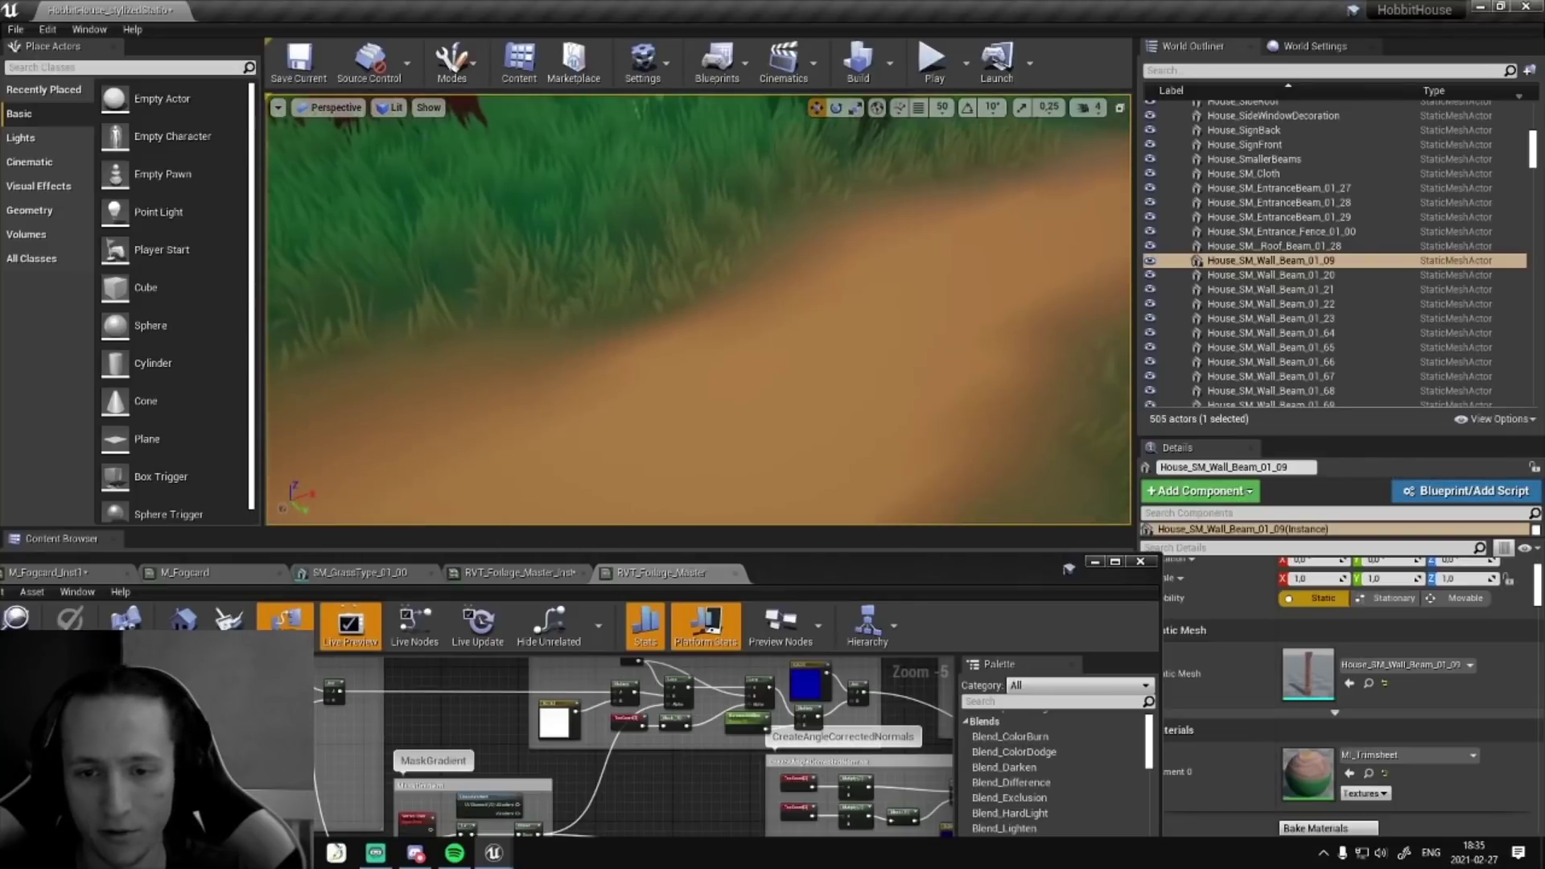
- Pull the level view back from the grass to look over the stone path and pond in front of the house
{"action": "right_click_drag", "start_coordinate": [882, 227], "coordinate": [841, 202]}
{"action": "mouse_move", "coordinate": [565, 245]}
{"action": "right_mouse_down"}
{"action": "mouse_move", "coordinate": [519, 239]}
{"action": "mouse_move", "coordinate": [566, 245]}
{"action": "right_mouse_up"}
{"action": "key", "text": "f"}
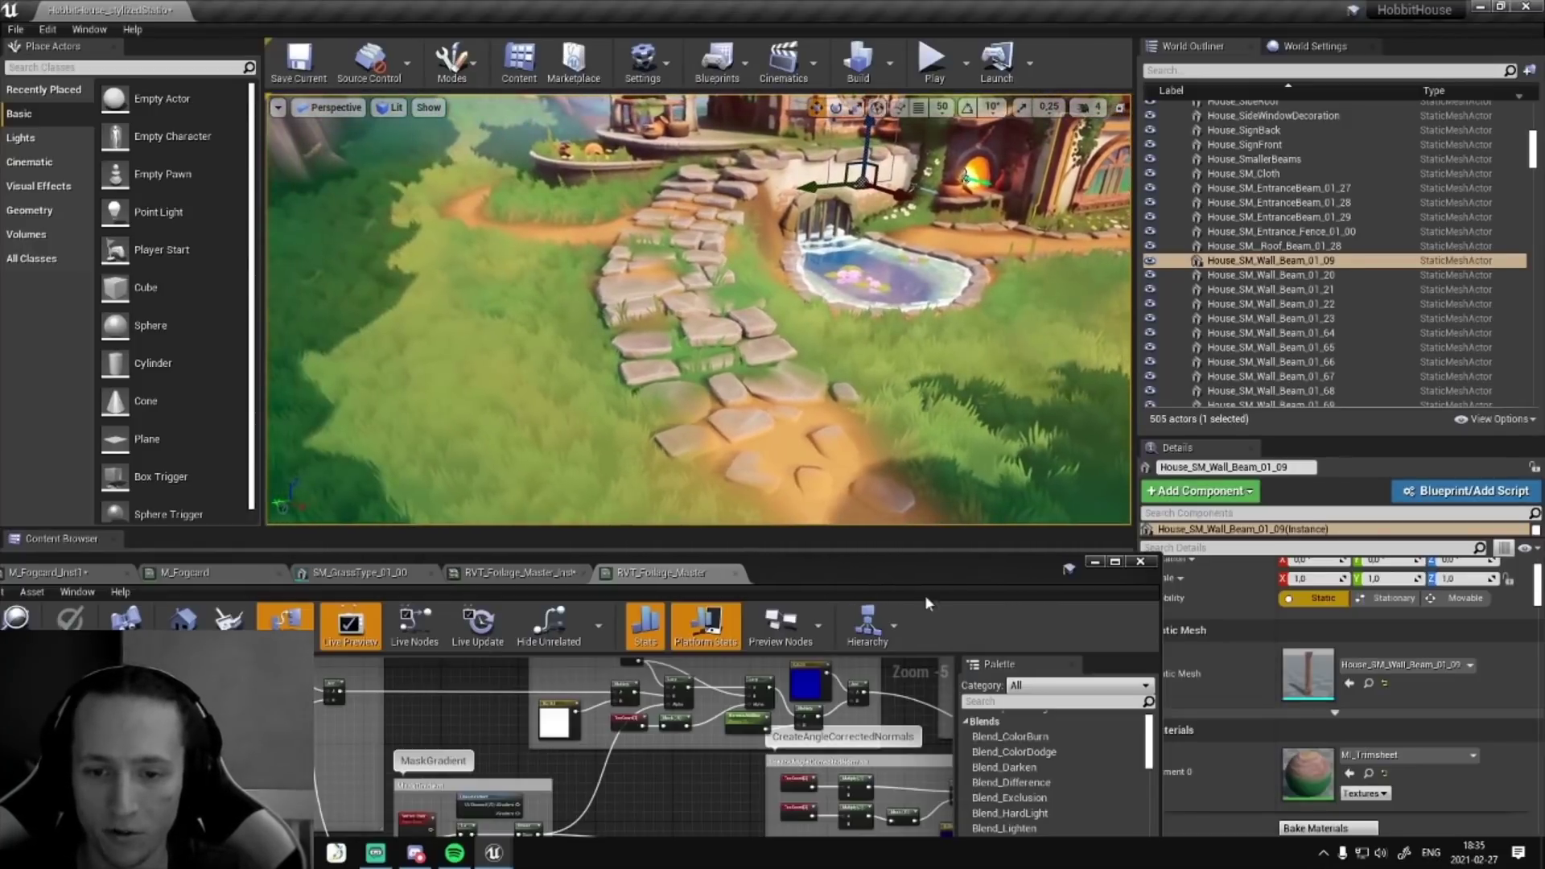
- Bring the foliage material graph back over the level view and select the LowerGrass comment group with all its nodes
{"action": "left_click_drag", "start_coordinate": [809, 578], "coordinate": [895, 169]}
{"action": "right_click_drag", "start_coordinate": [811, 434], "coordinate": [613, 376]}
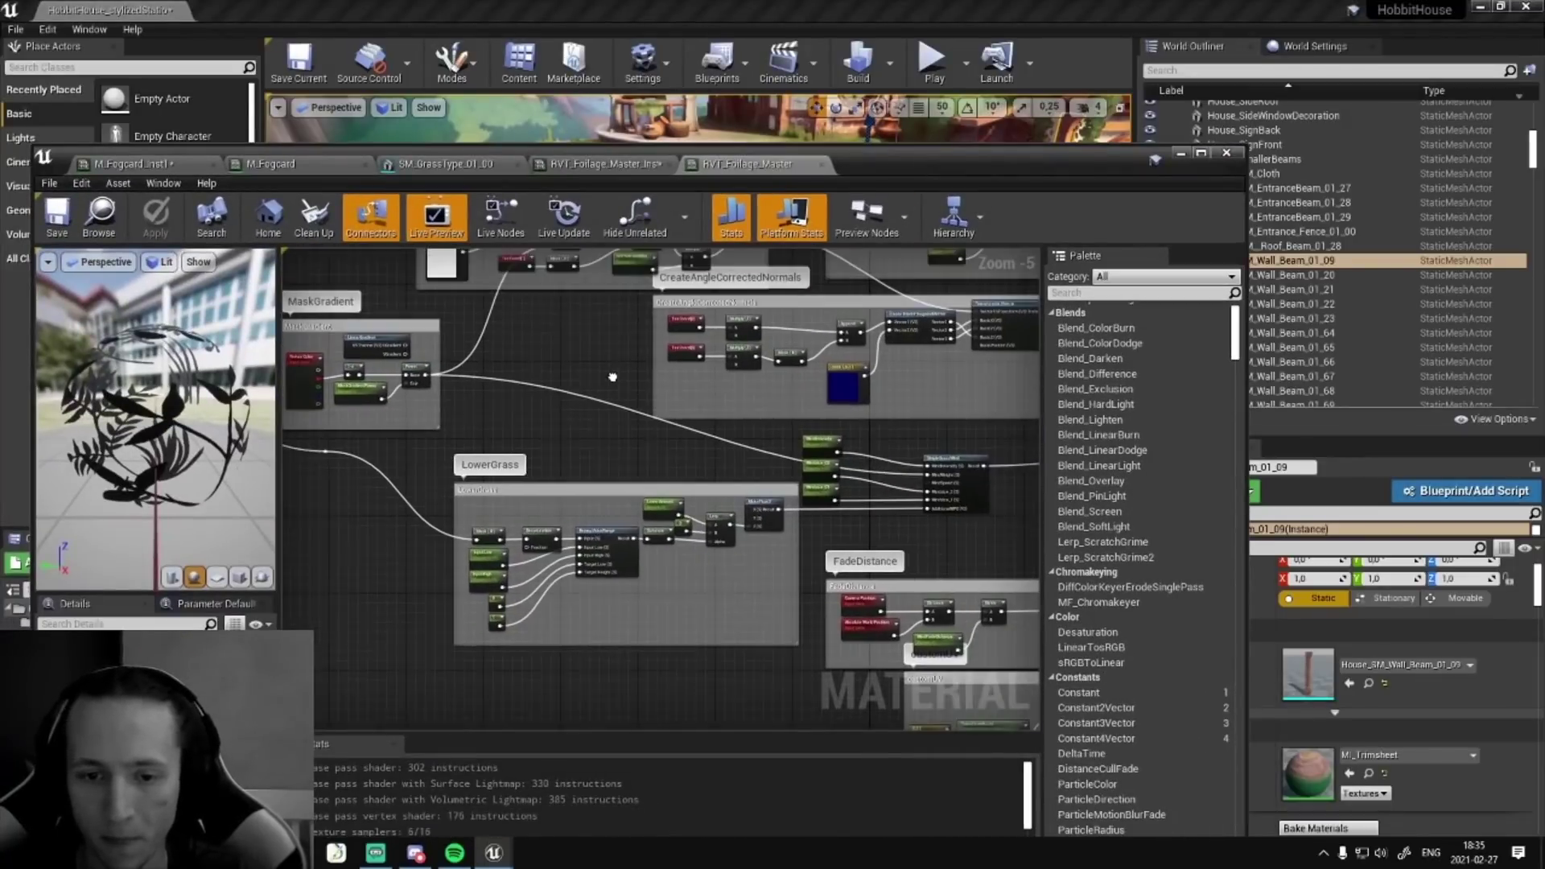
{"action": "scroll", "coordinate": [620, 510], "scroll_direction": "down", "scroll_amount": 1}
{"action": "right_click_drag", "start_coordinate": [677, 463], "coordinate": [716, 458]}
{"action": "scroll", "coordinate": [644, 421], "scroll_direction": "up", "scroll_amount": 2}
{"action": "scroll", "coordinate": [640, 475], "scroll_direction": "up", "scroll_amount": 2}
{"action": "right_click_drag", "start_coordinate": [570, 476], "coordinate": [737, 444]}
{"action": "left_click_drag", "start_coordinate": [964, 344], "coordinate": [328, 665]}
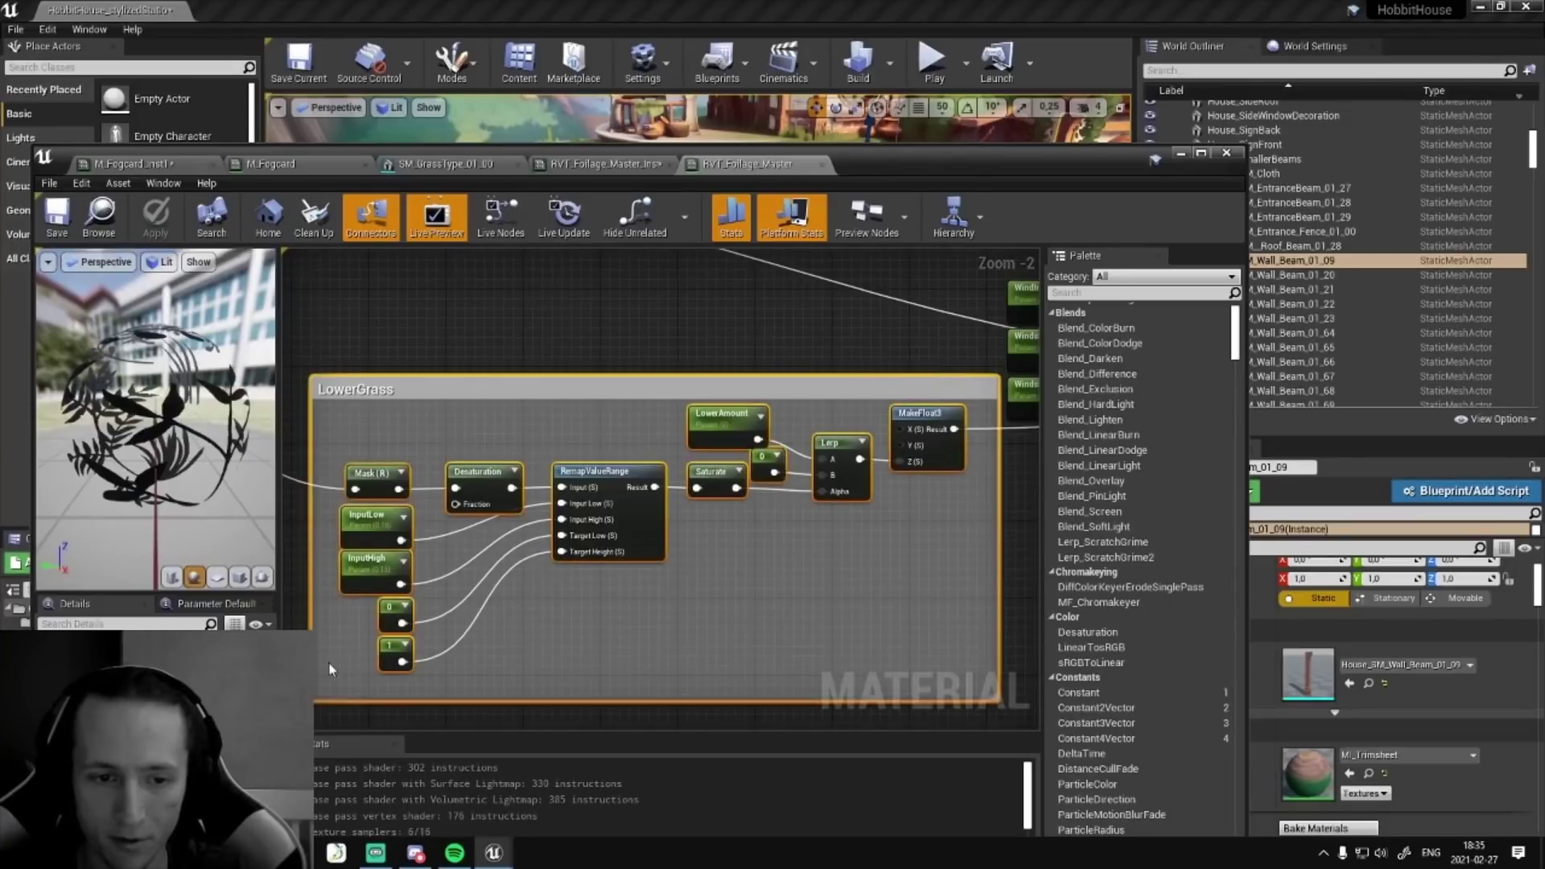
- Follow the LowerGrass output to the SimpleGrassWind node and inspect that node and its Windsize_01 and Windsize_02 parameters
{"action": "right_click_drag", "start_coordinate": [705, 519], "coordinate": [373, 524]}
{"action": "right_click_drag", "start_coordinate": [777, 488], "coordinate": [582, 509]}
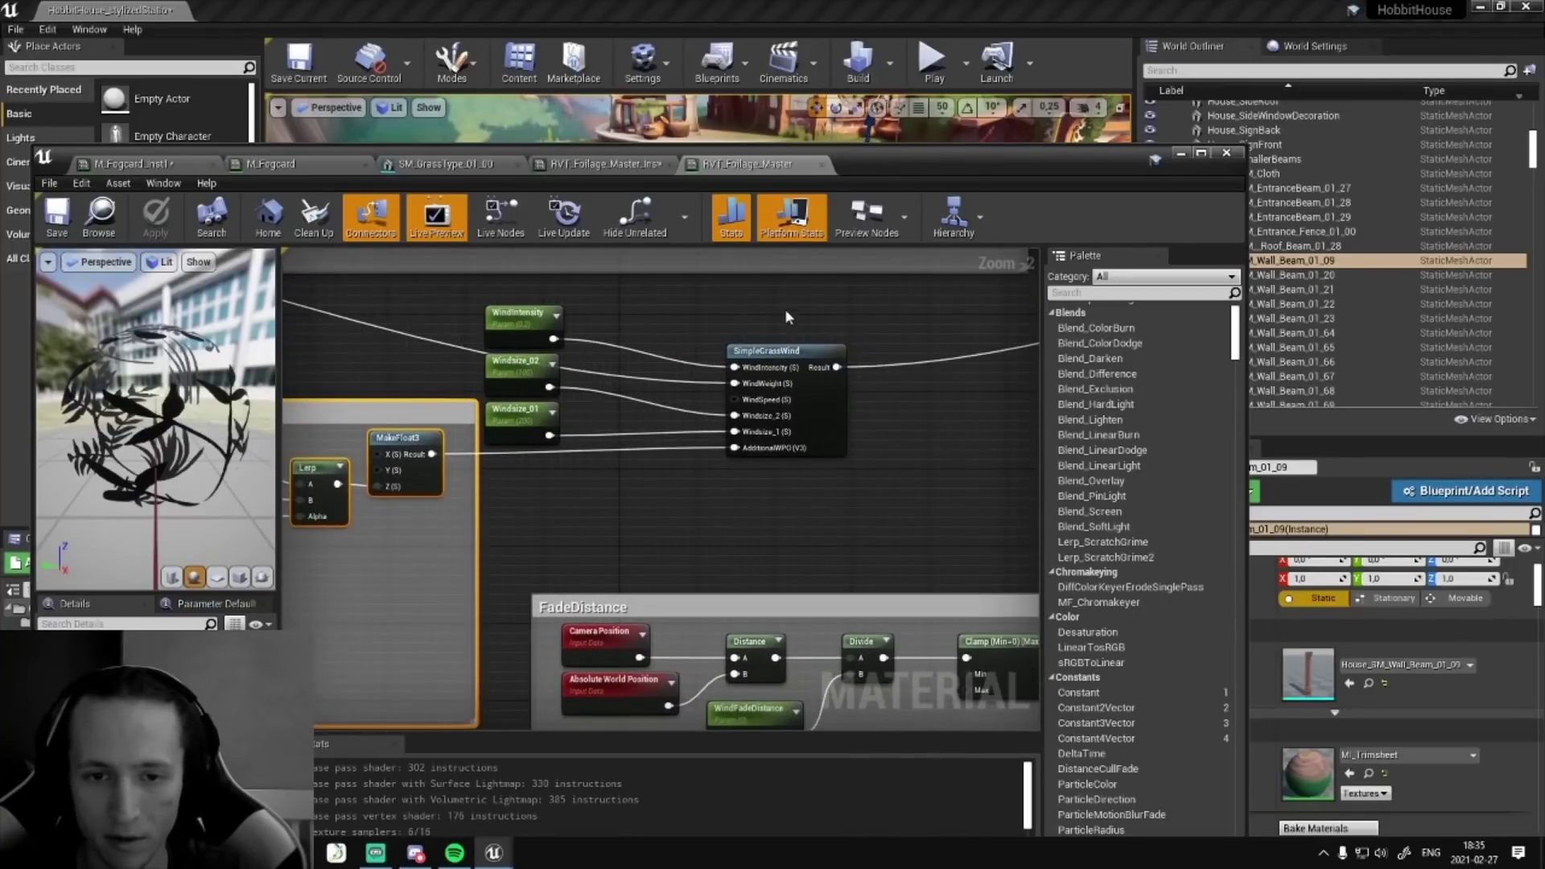
{"action": "left_click_drag", "start_coordinate": [787, 311], "coordinate": [736, 451]}
{"action": "right_click_drag", "start_coordinate": [739, 484], "coordinate": [715, 489]}
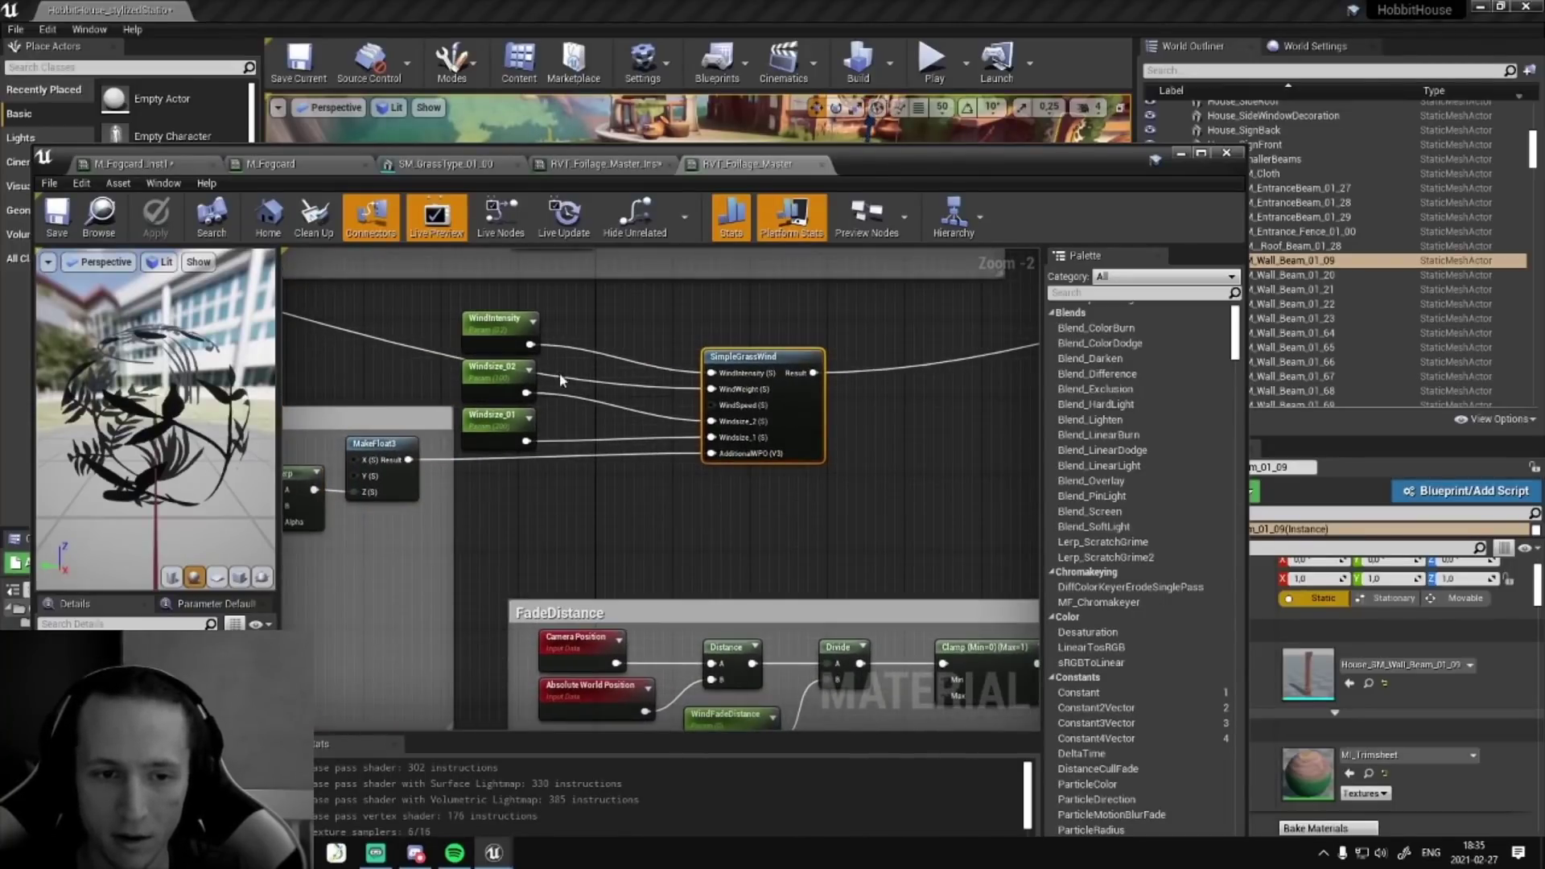
{"action": "left_click_drag", "start_coordinate": [456, 357], "coordinate": [531, 463]}
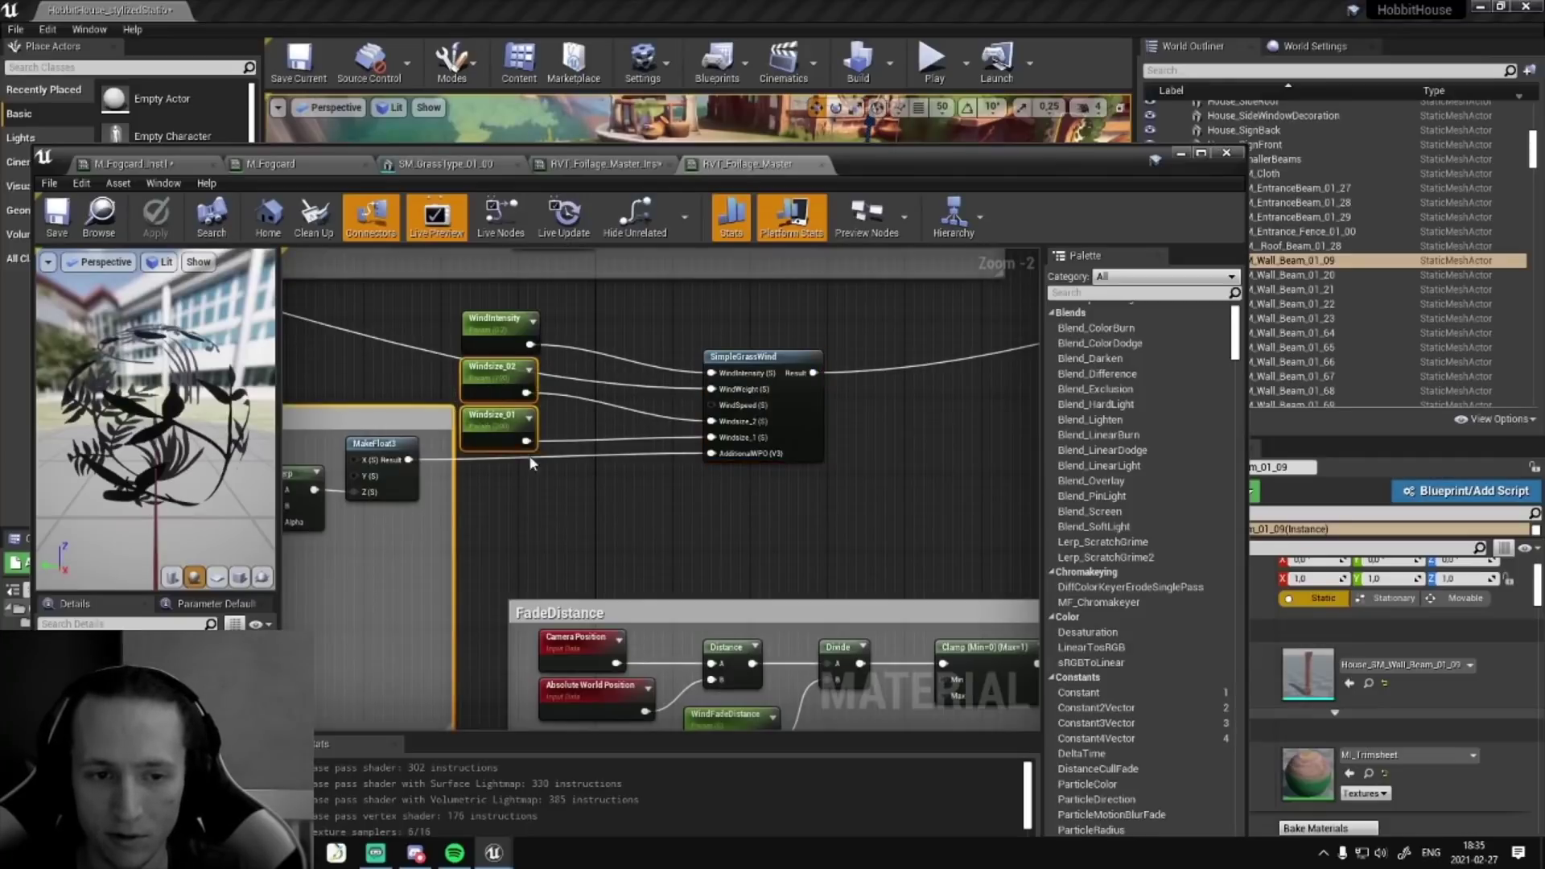
- Open the SimpleGrassWind material function and trace its graph past the additional WPO input to the wind size inputs
{"action": "double_click", "coordinate": [738, 358]}
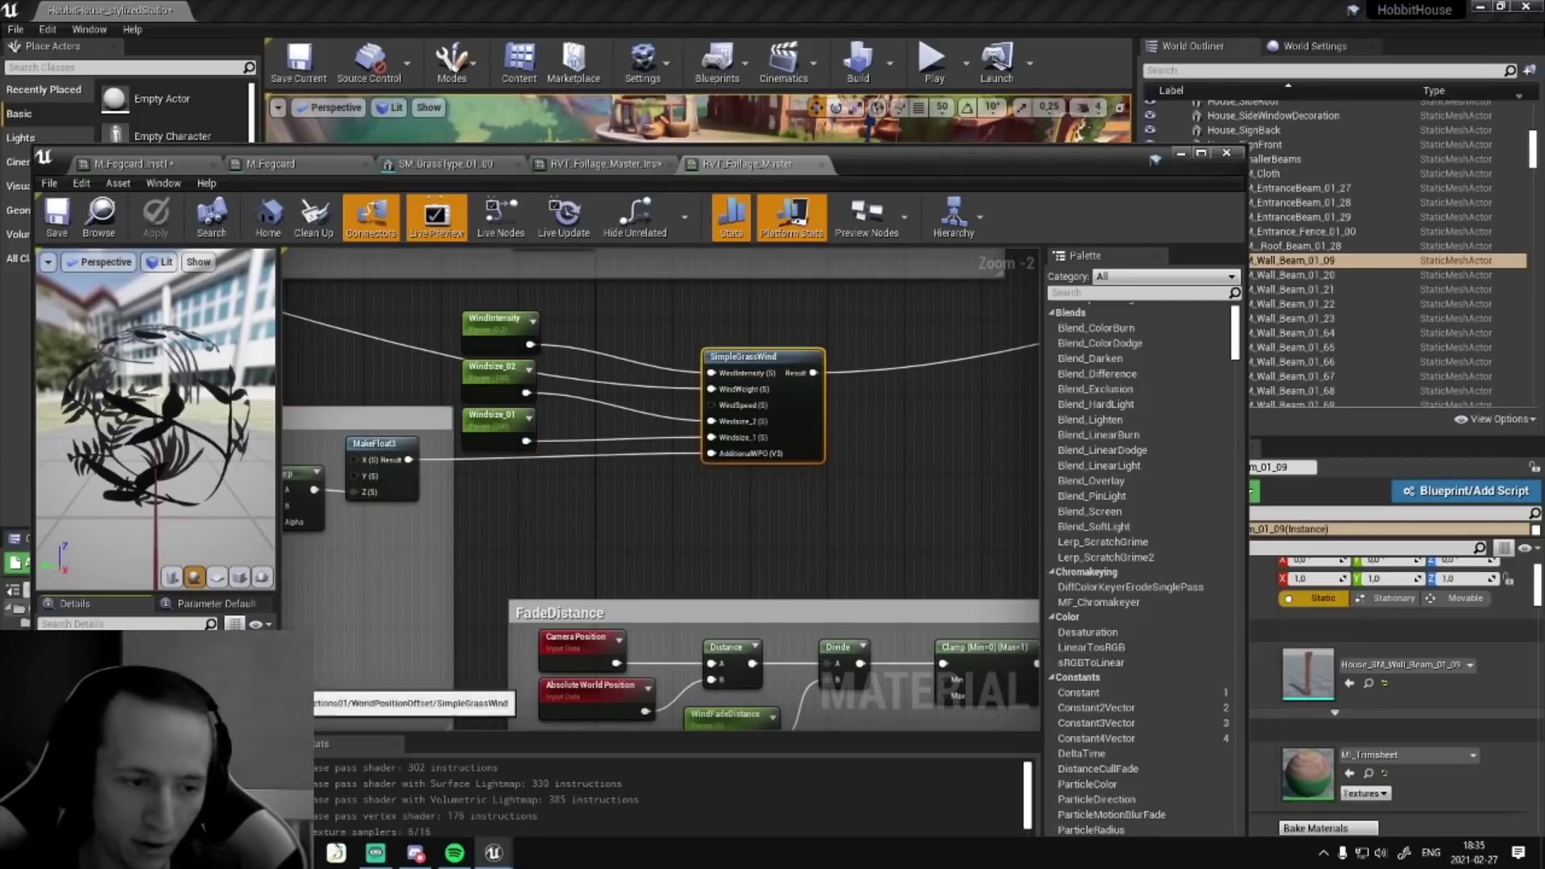
{"action": "right_click_drag", "start_coordinate": [382, 680], "coordinate": [706, 448]}
{"action": "scroll", "coordinate": [707, 448], "scroll_direction": "down", "scroll_amount": 4}
{"action": "right_click_drag", "start_coordinate": [402, 454], "coordinate": [676, 537]}
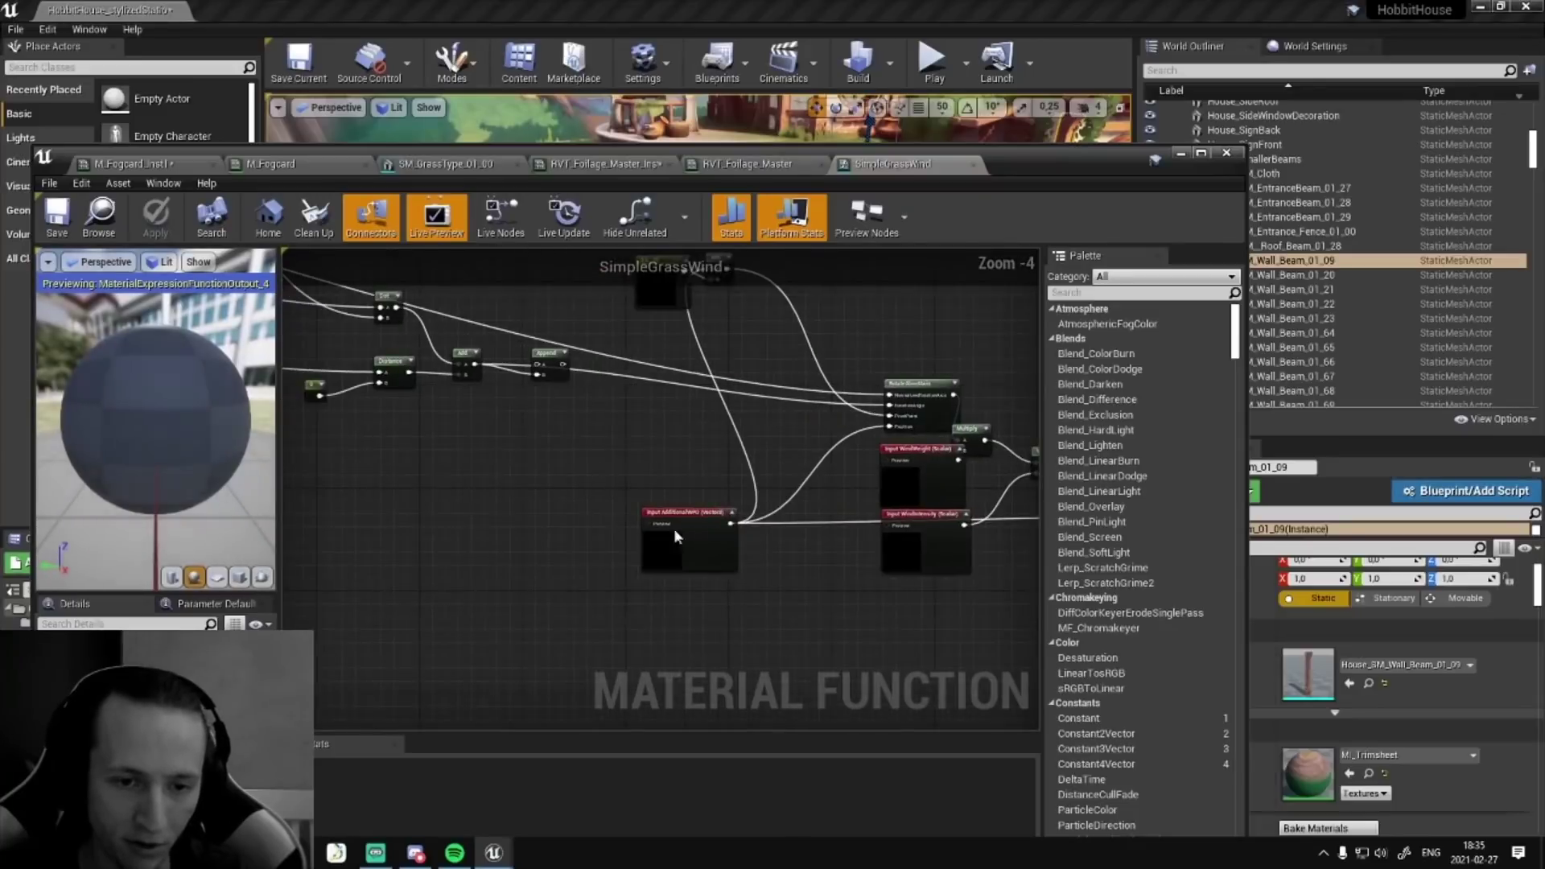
{"action": "right_click_drag", "start_coordinate": [419, 491], "coordinate": [1024, 539]}
{"action": "scroll", "coordinate": [755, 572], "scroll_direction": "down", "scroll_amount": 2}
{"action": "scroll", "coordinate": [684, 555], "scroll_direction": "up", "scroll_amount": 2}
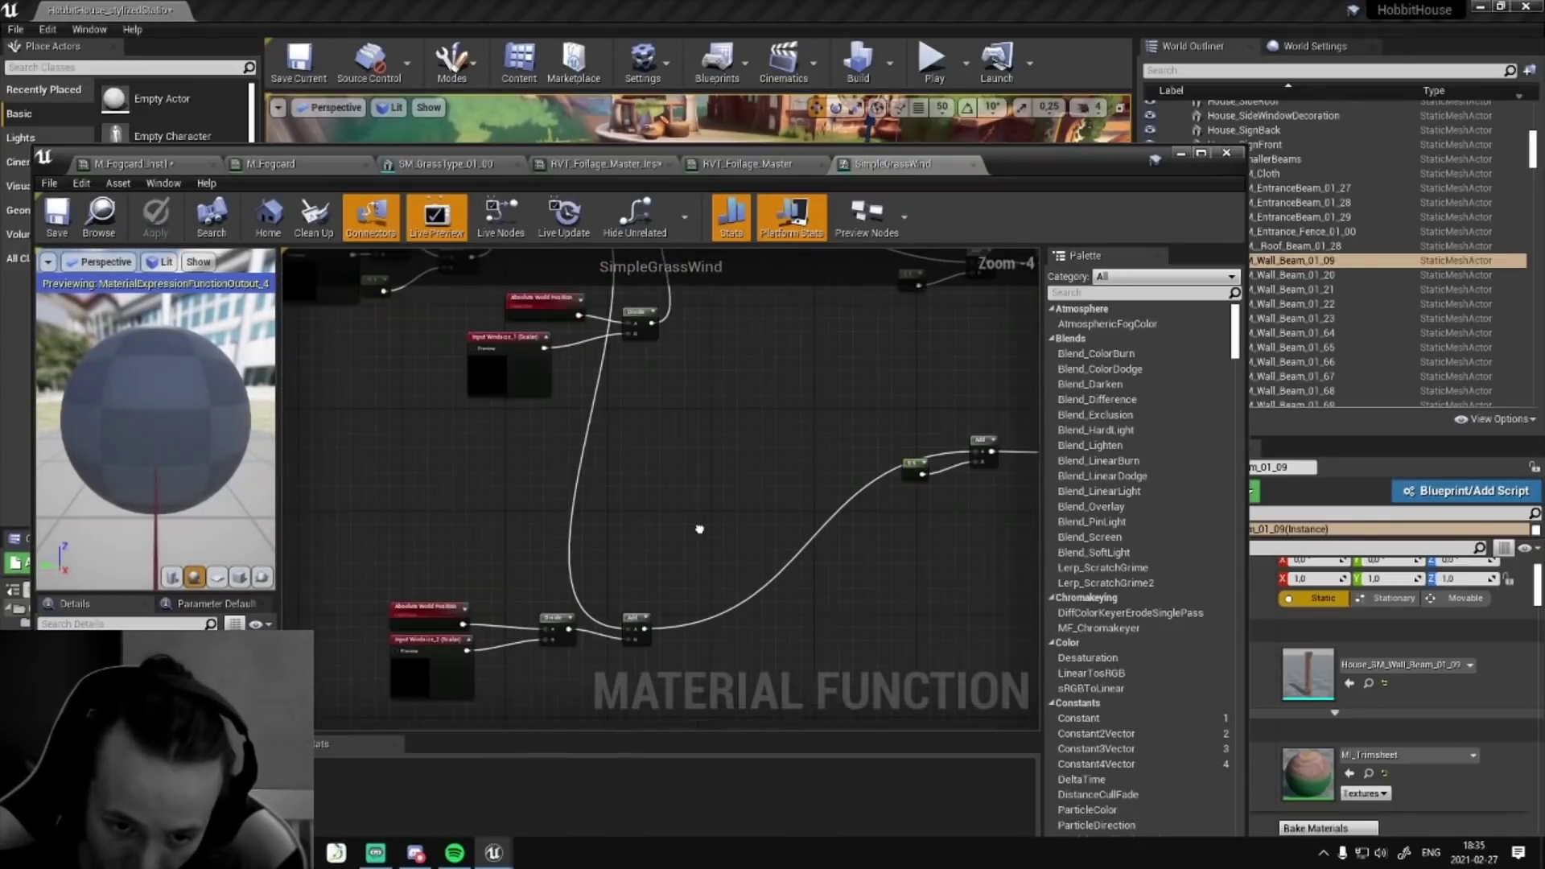
- Inspect the Windsize_2 and Windsize_1 function inputs and how they divide Absolute World Position
{"action": "right_click_drag", "start_coordinate": [631, 547], "coordinate": [840, 517]}
{"action": "left_click", "coordinate": [627, 645]}
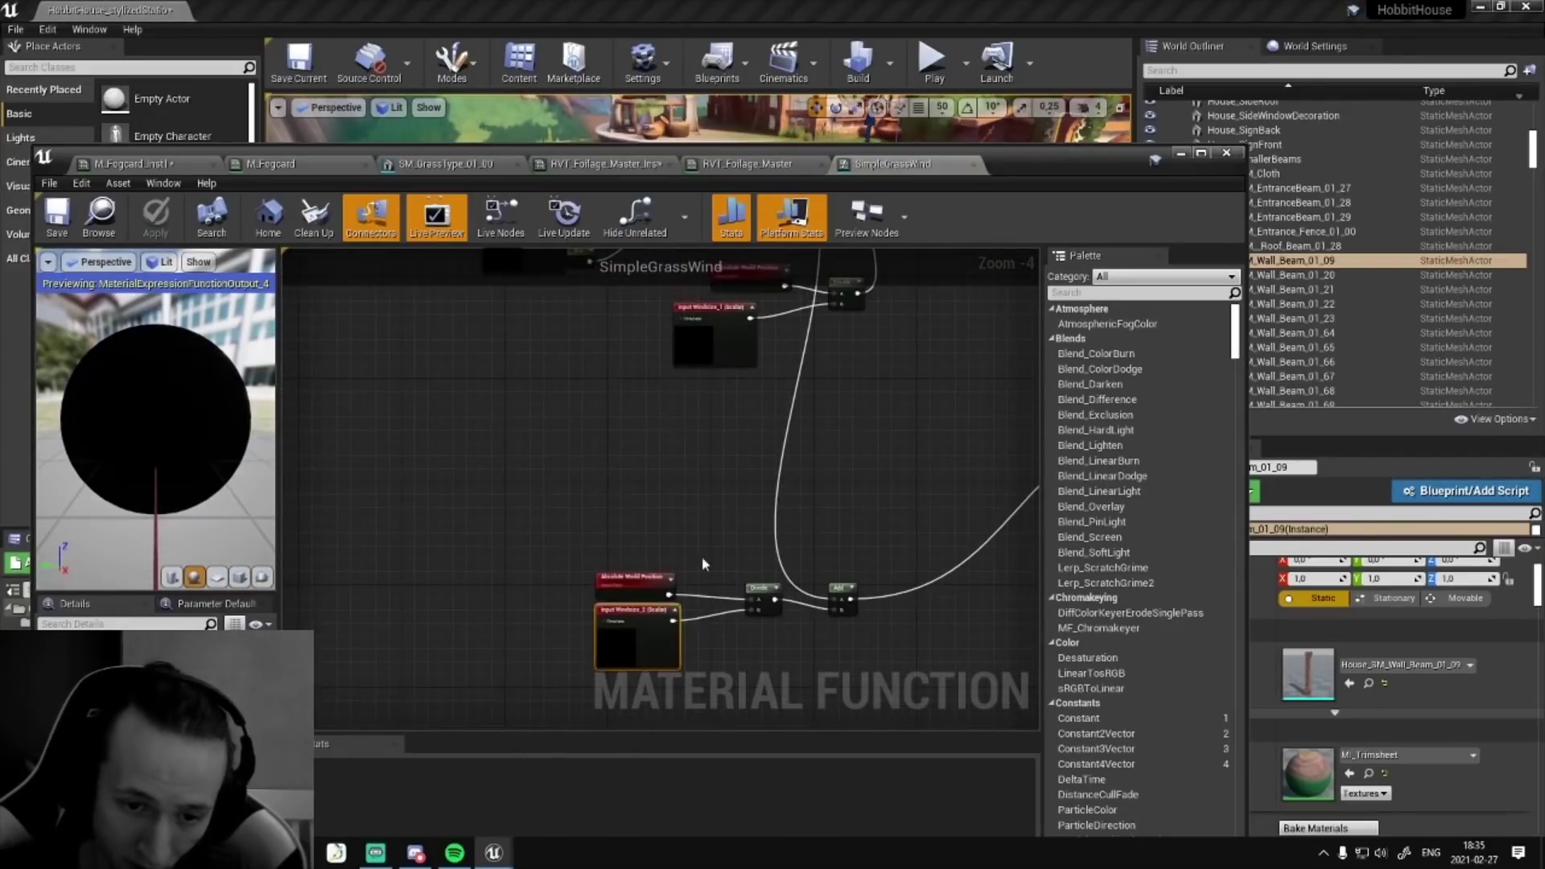
{"action": "left_click", "coordinate": [685, 359]}
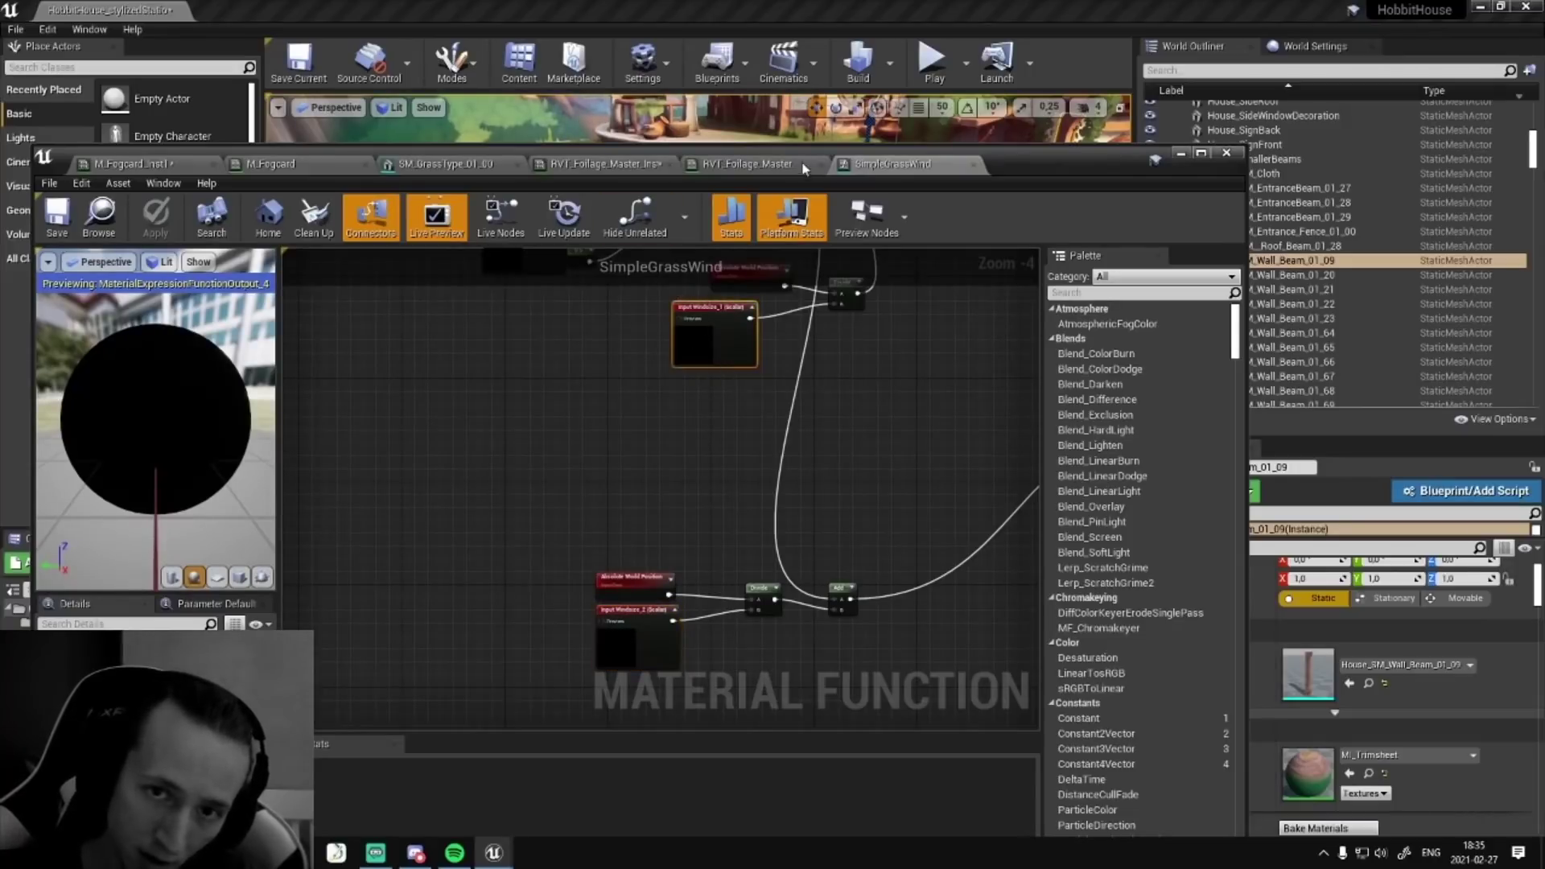
{"action": "right_click_drag", "start_coordinate": [752, 461], "coordinate": [611, 513]}
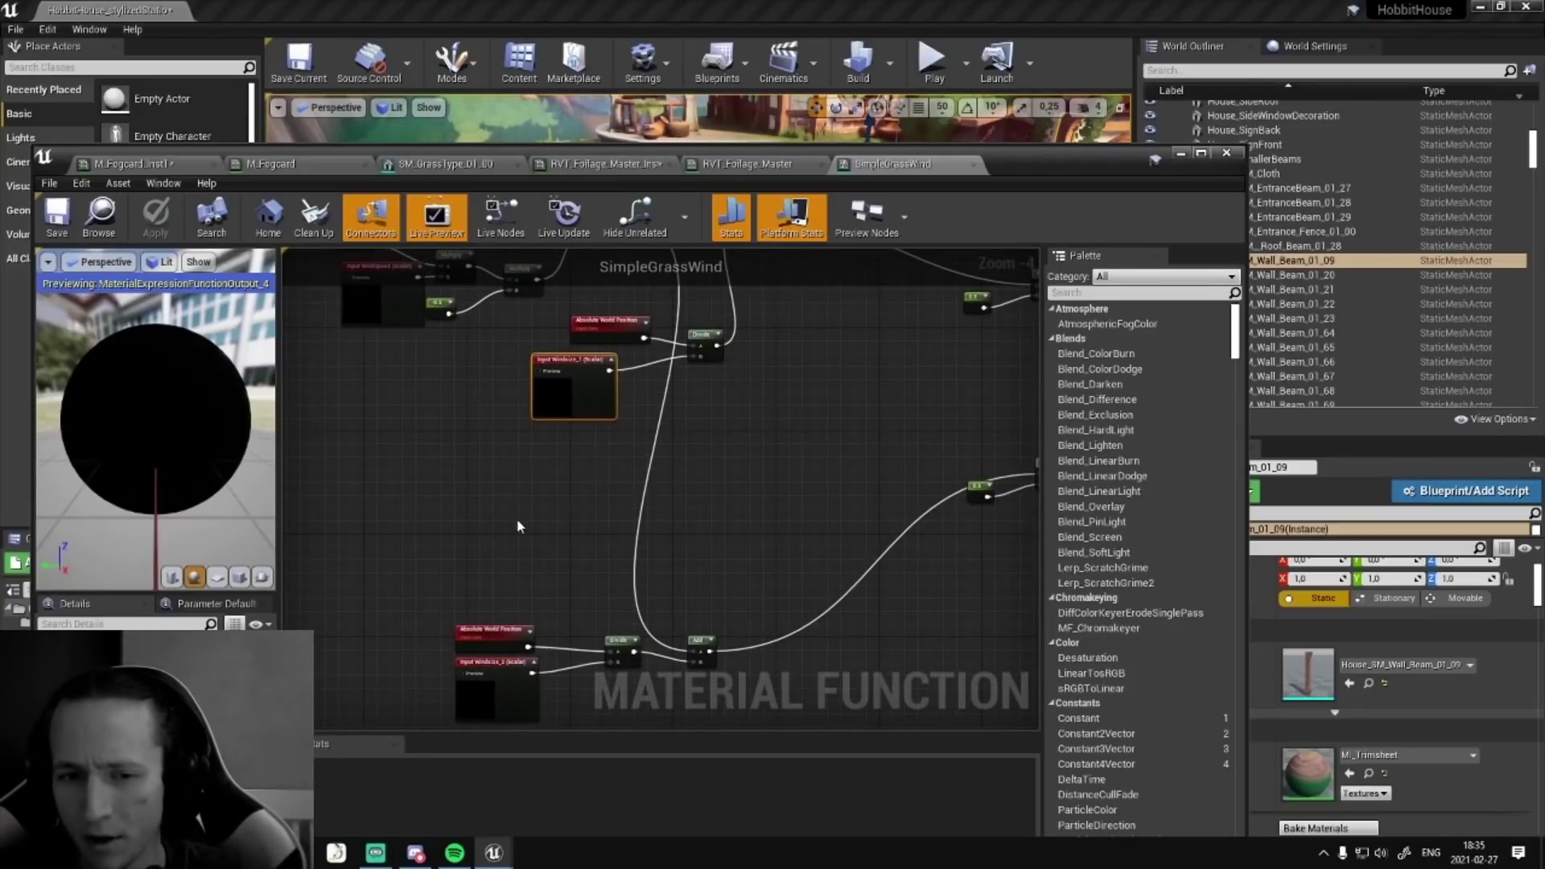
{"action": "right_click_drag", "start_coordinate": [519, 704], "coordinate": [572, 524]}
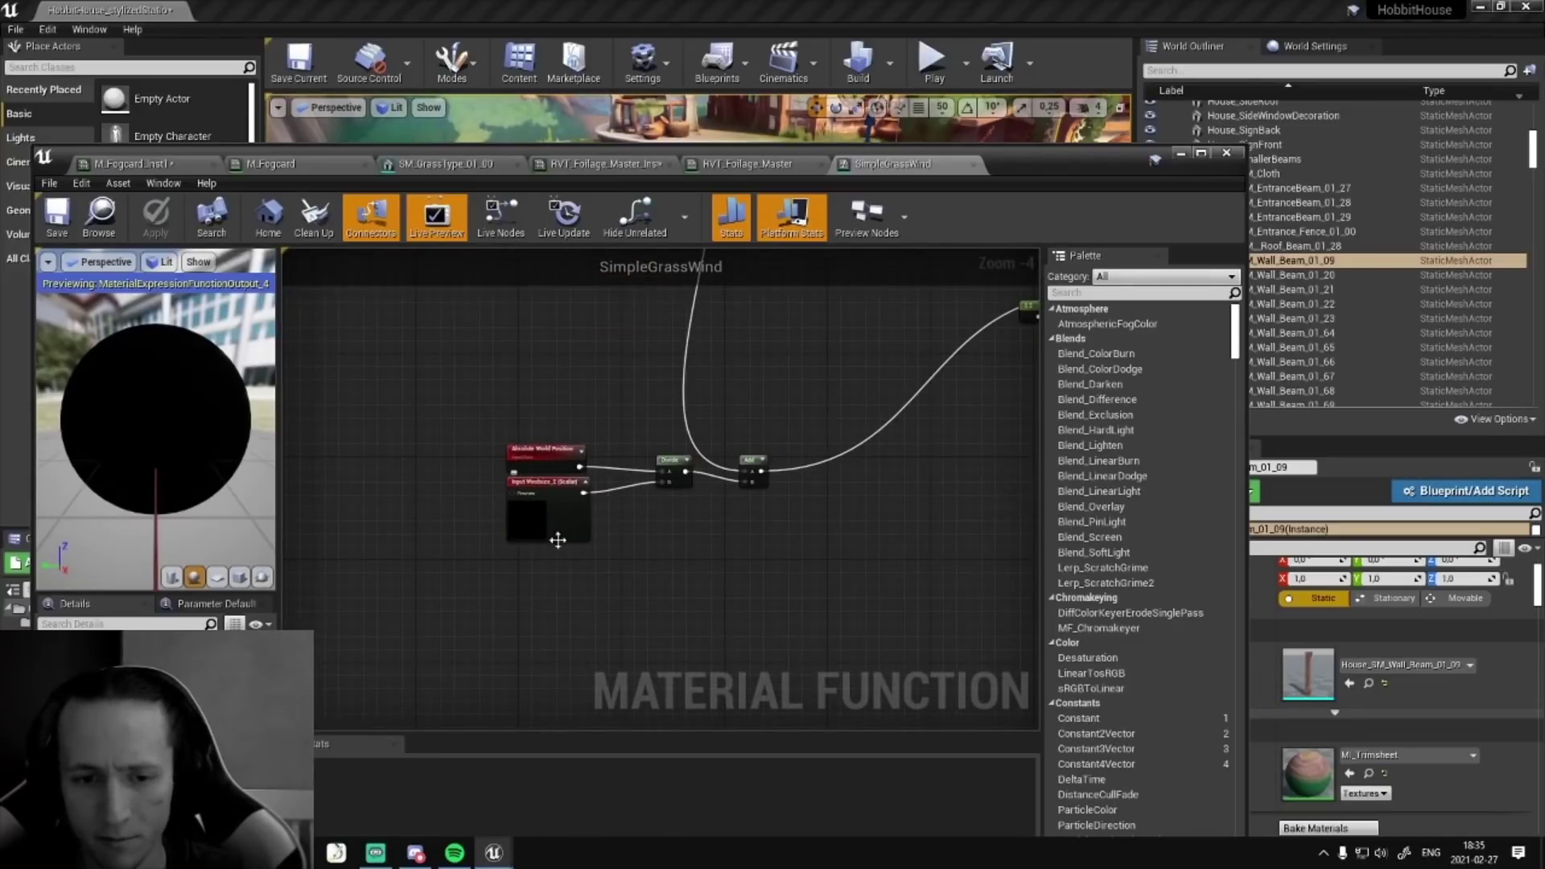
- Compare the function's inputs with the pins of the SimpleGrassWind node in the foliage master material, and return to the function
{"action": "left_click", "coordinate": [758, 165]}
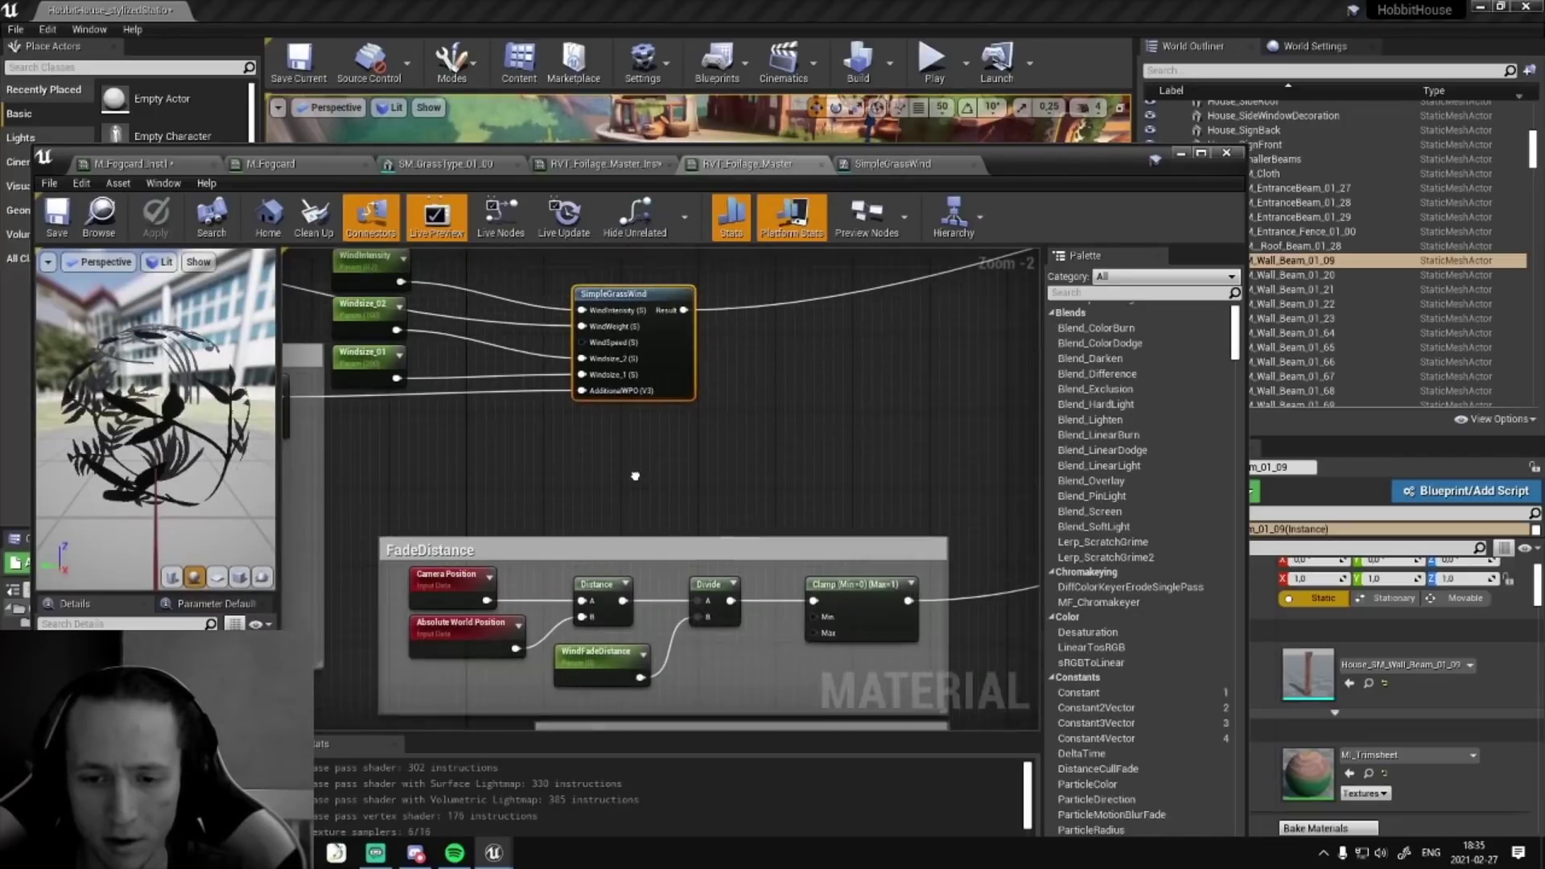
{"action": "right_click_drag", "start_coordinate": [541, 391], "coordinate": [672, 487]}
{"action": "left_click", "coordinate": [883, 162]}
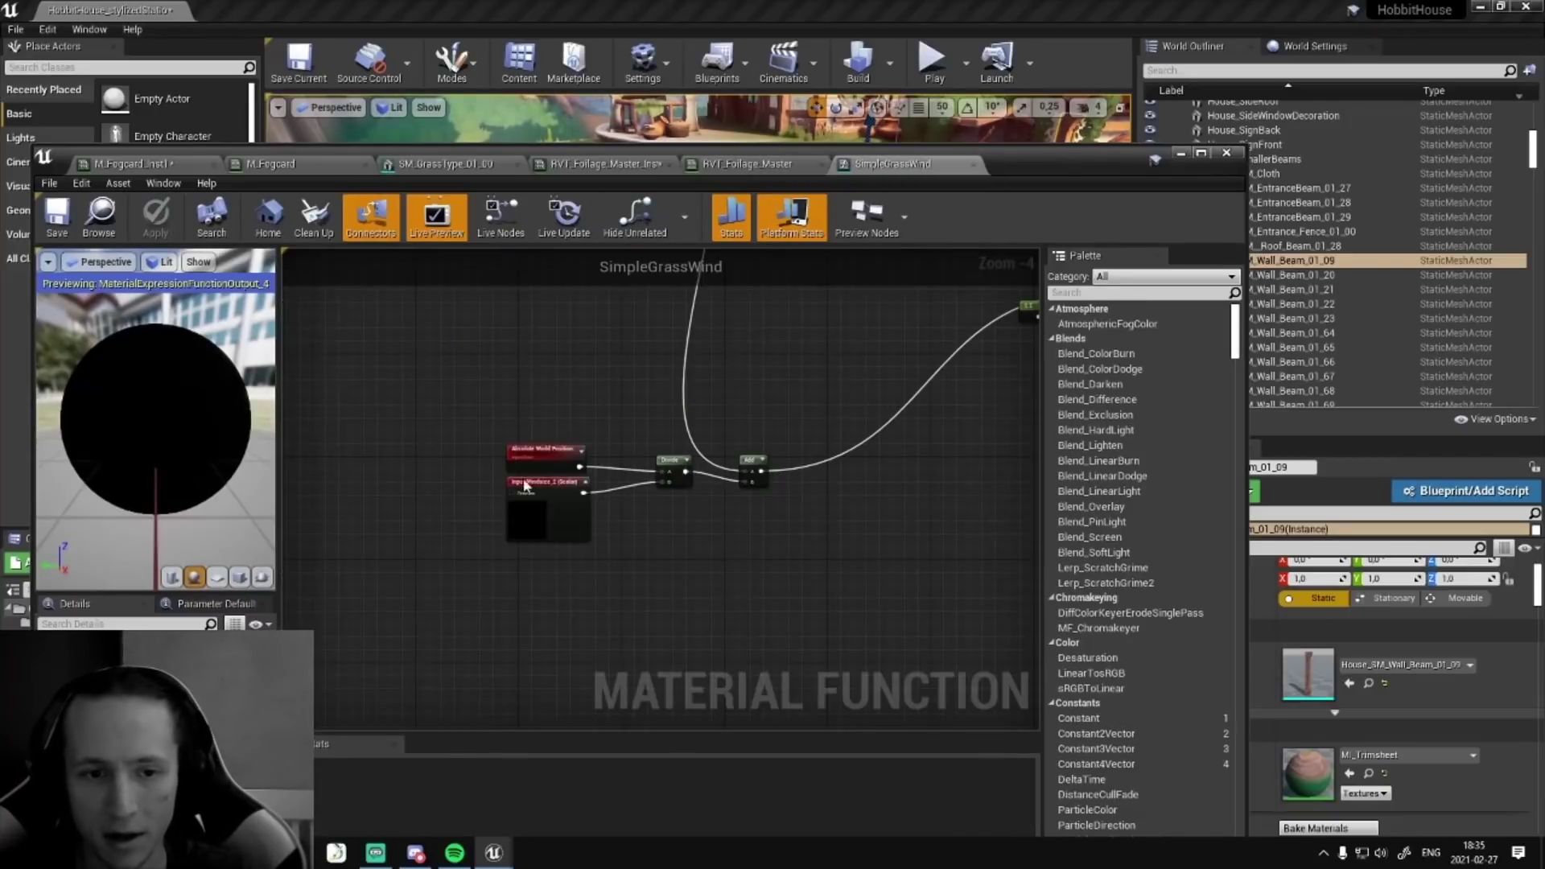
- Add a FunctionInput node, set its input type to Scalar, and place it above the lower Absolute World Position node
{"action": "right_click", "coordinate": [509, 389]}
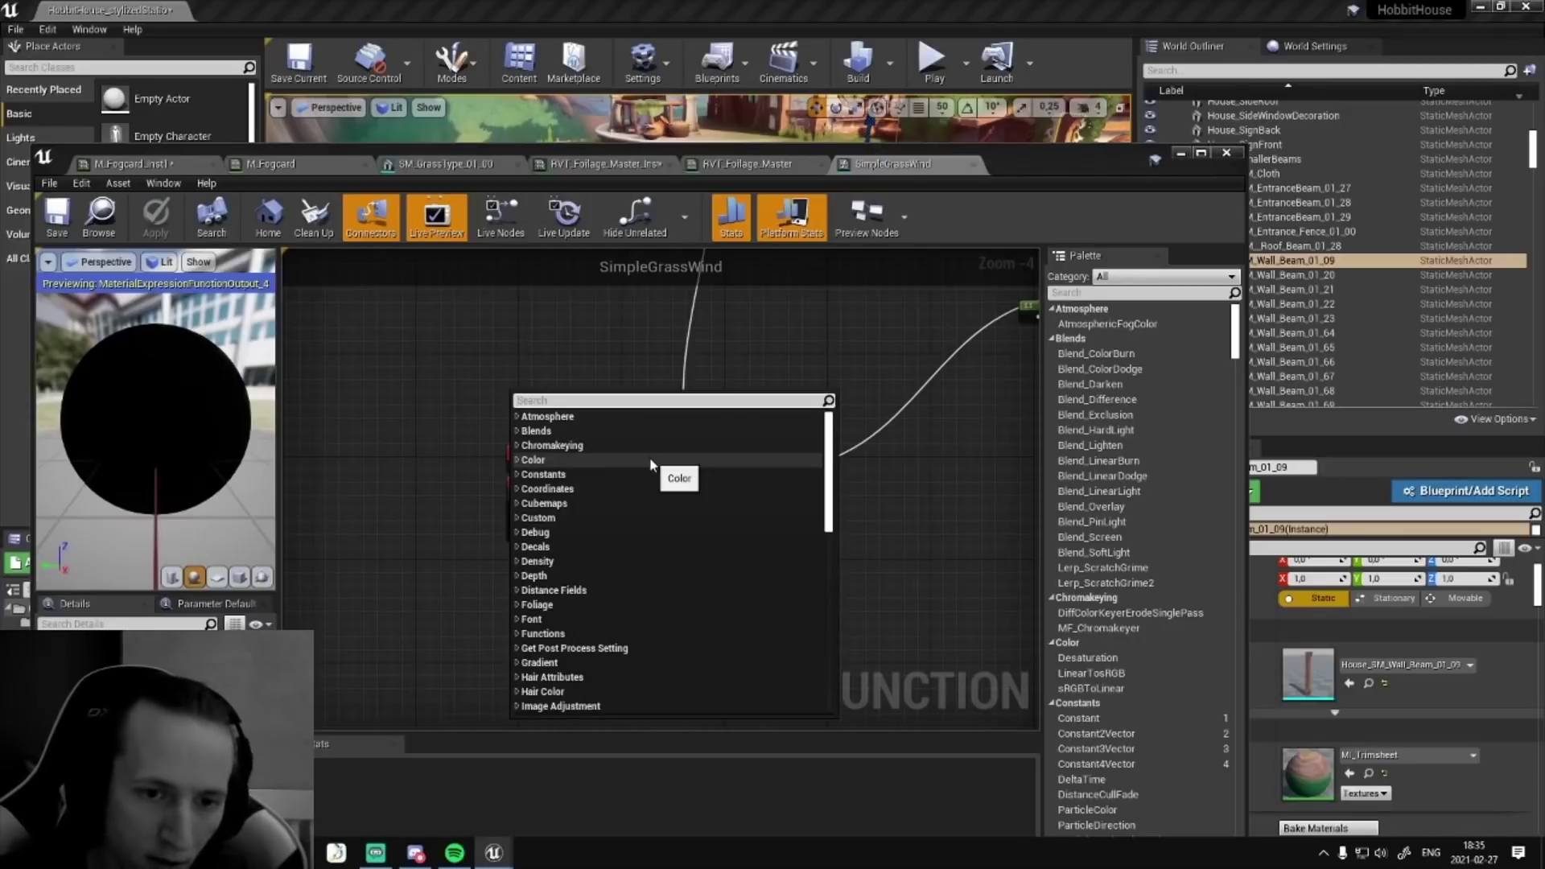
{"action": "type", "text": "input"}
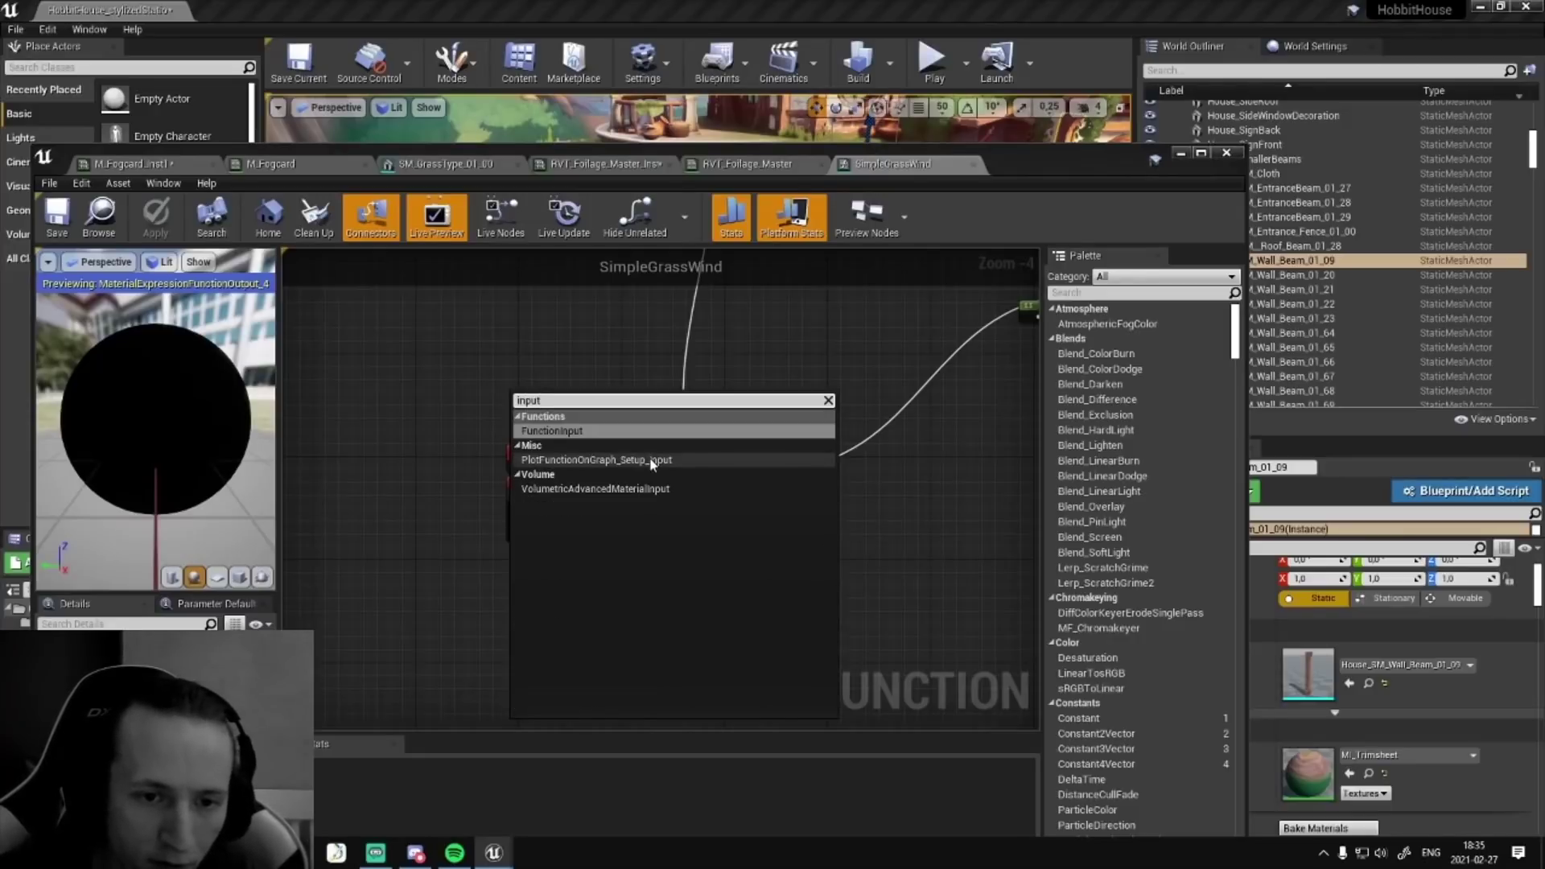
{"action": "key", "text": "Return"}
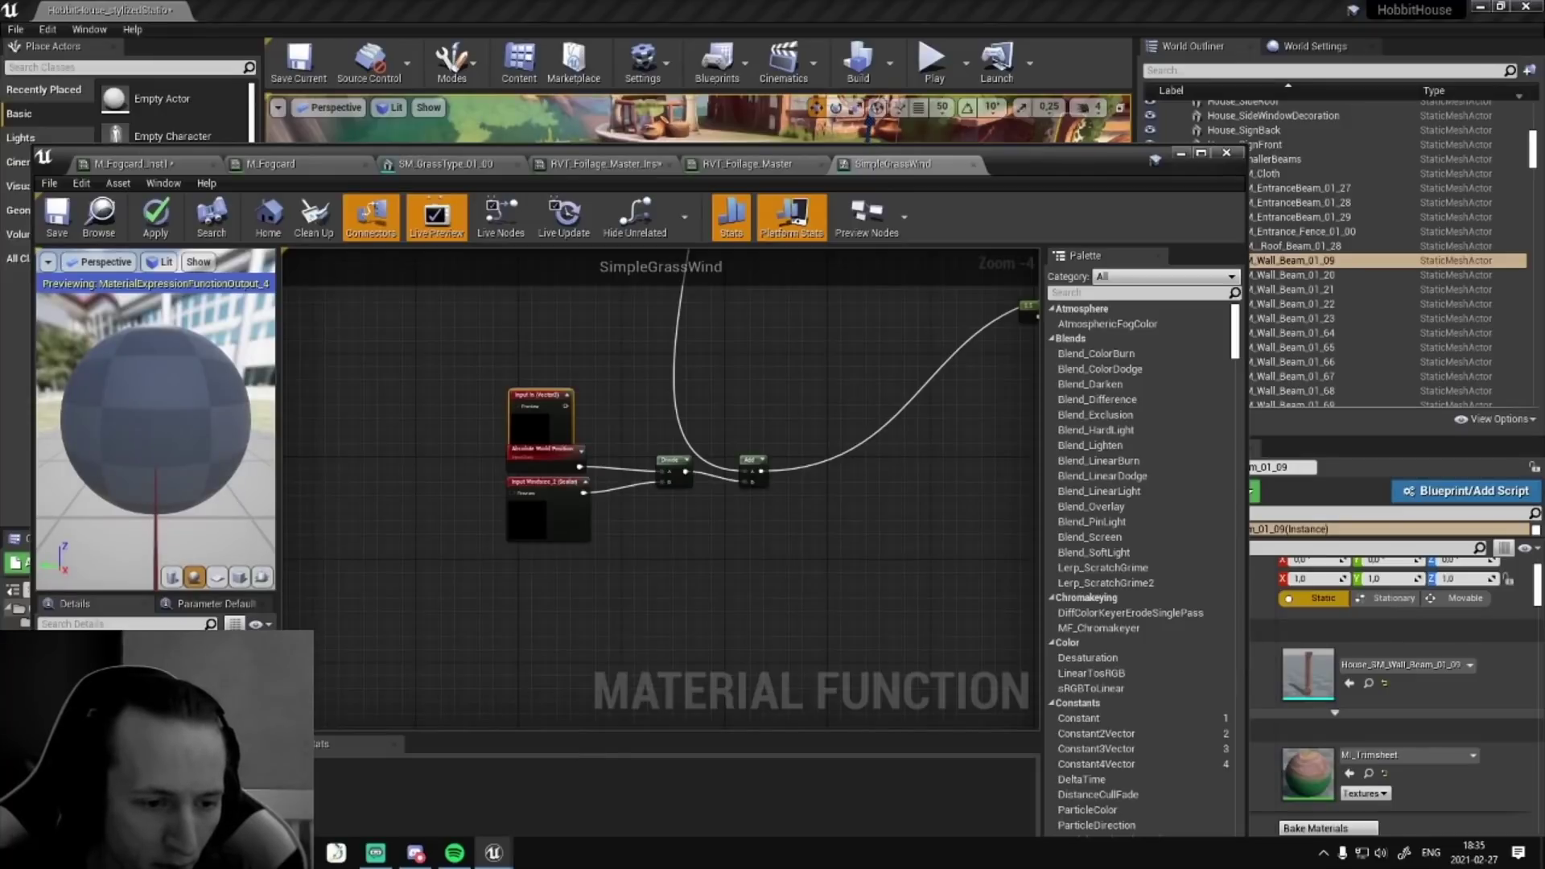
{"action": "left_click", "coordinate": [206, 694]}
{"action": "left_click", "coordinate": [205, 712]}
{"action": "left_click_drag", "start_coordinate": [531, 442], "coordinate": [547, 406]}
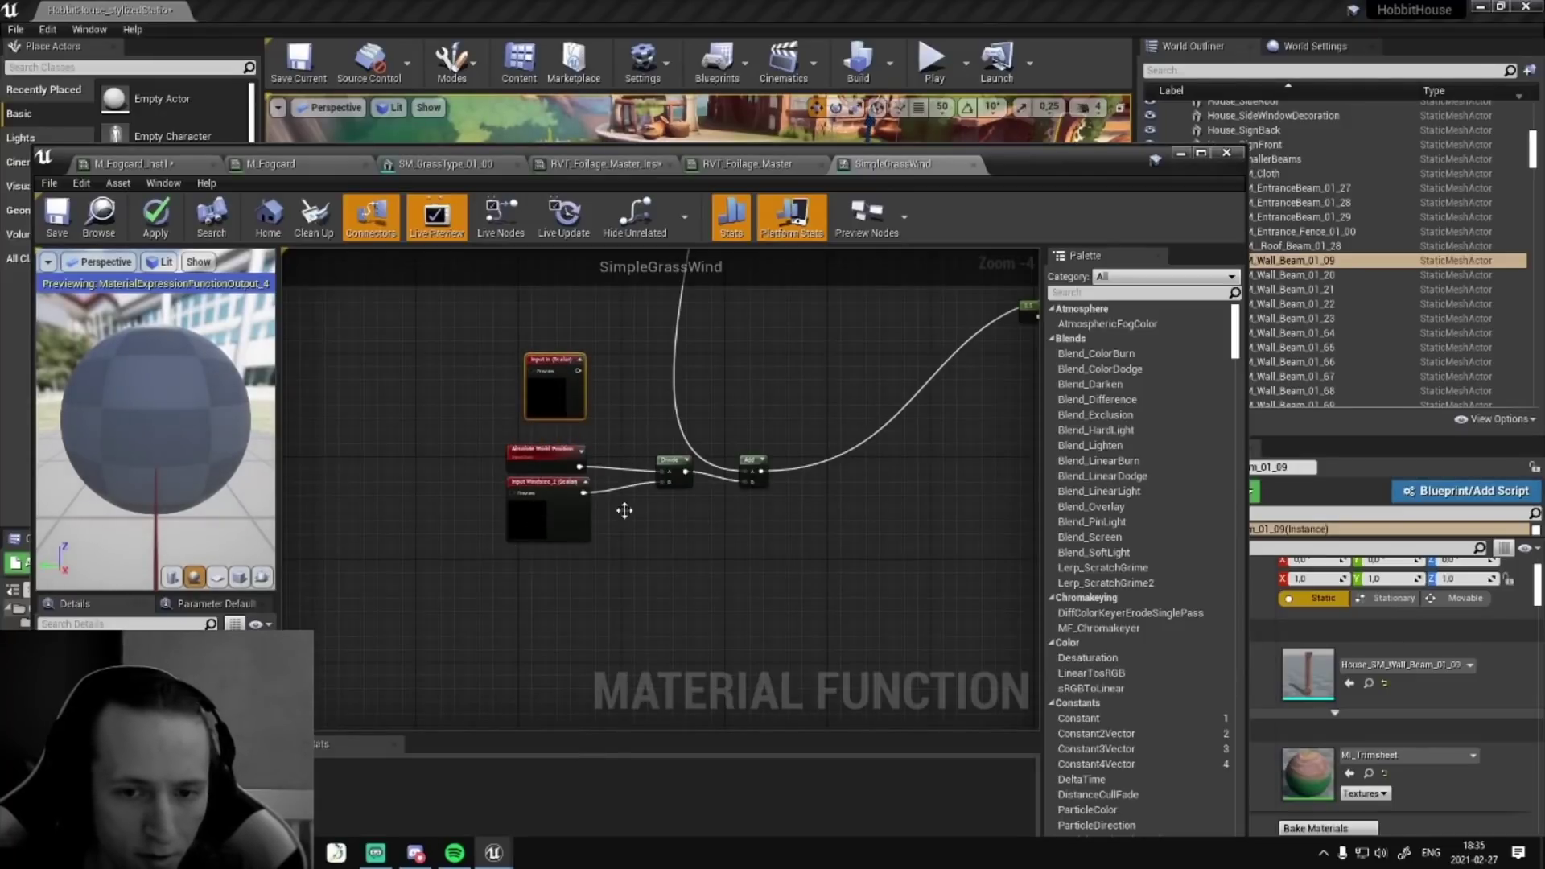
- Return to the foliage master material and trace the SimpleGrassWind result to the main material output node
{"action": "left_click", "coordinate": [752, 164]}
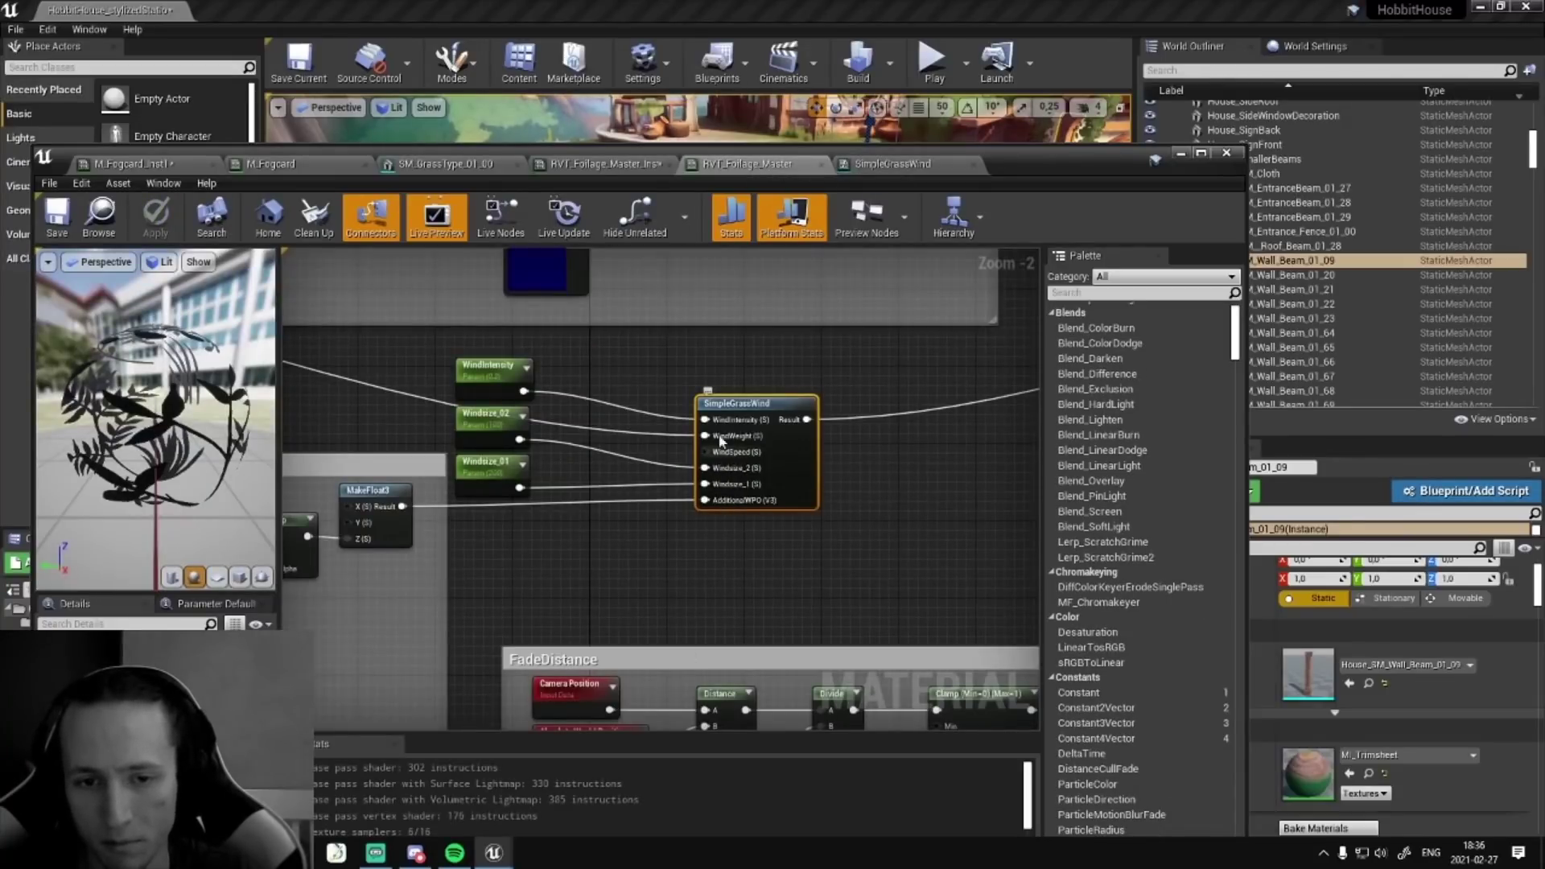
{"action": "right_click_drag", "start_coordinate": [891, 538], "coordinate": [400, 558]}
{"action": "scroll", "coordinate": [648, 448], "scroll_direction": "down", "scroll_amount": 3}
{"action": "right_click_drag", "start_coordinate": [639, 490], "coordinate": [515, 527]}
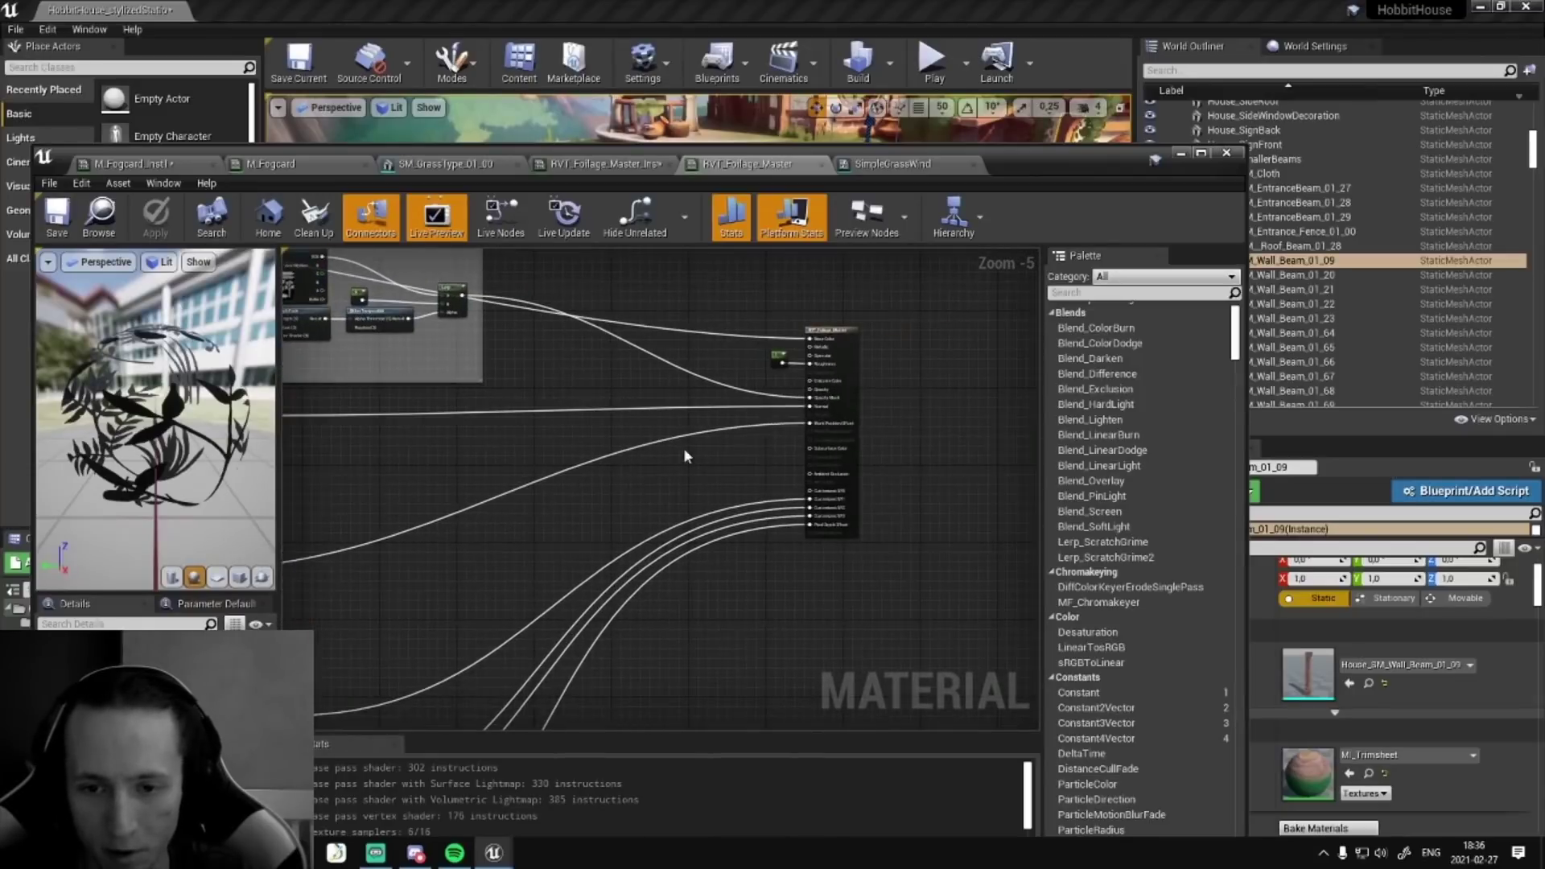
- Examine the Mask group, selecting the FoilageAlpha texture parameter and following its connections to the Lerp node
{"action": "scroll", "coordinate": [804, 432], "scroll_direction": "up", "scroll_amount": 2}
{"action": "right_click_drag", "start_coordinate": [888, 422], "coordinate": [803, 585]}
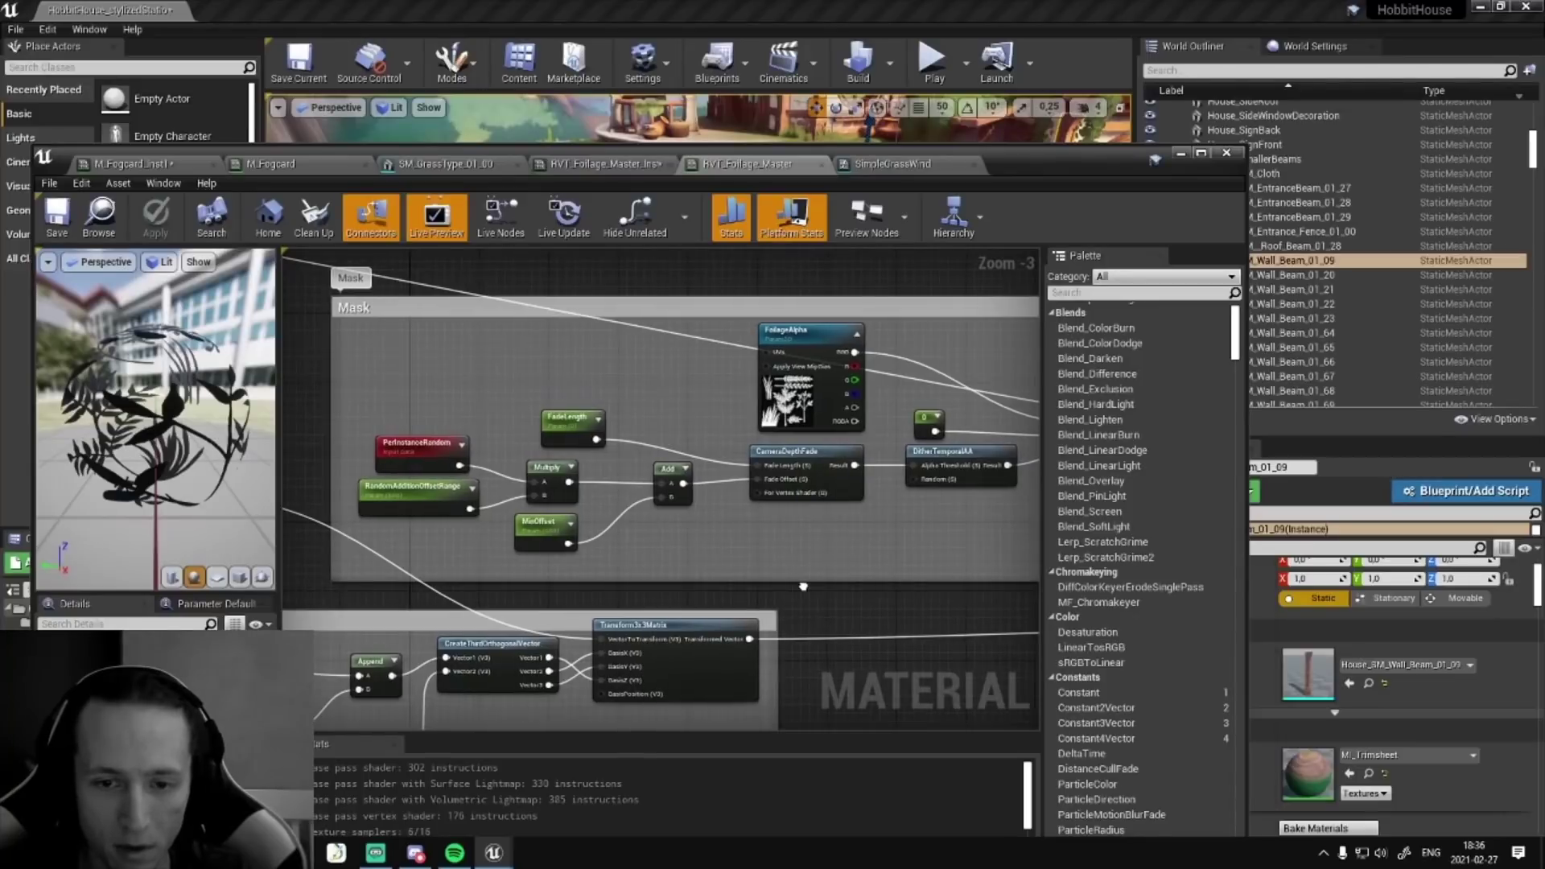
{"action": "left_click_drag", "start_coordinate": [793, 421], "coordinate": [804, 421]}
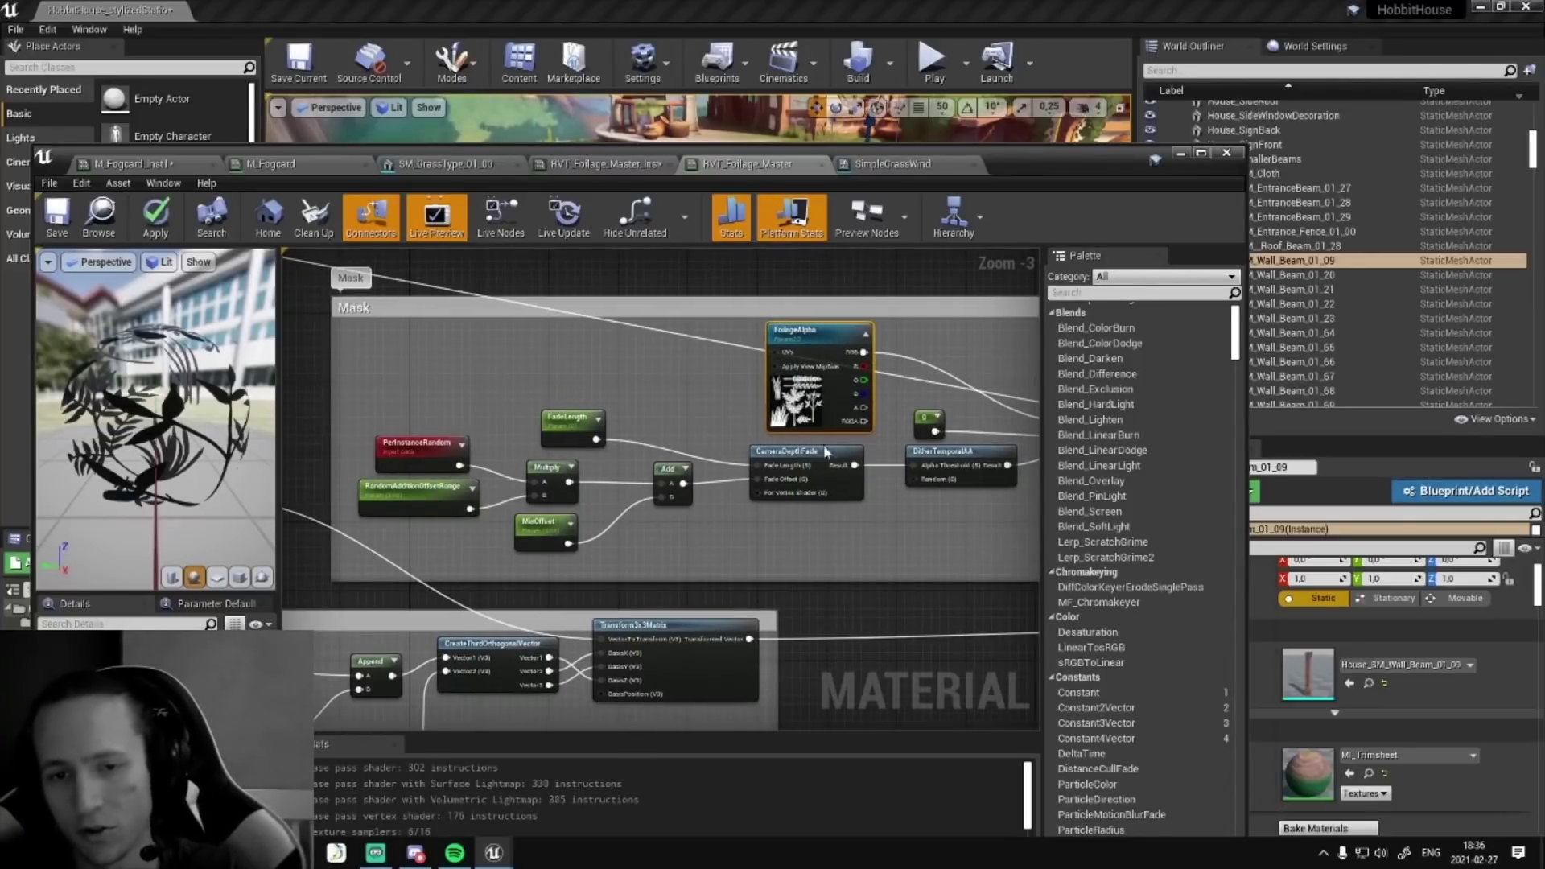
{"action": "scroll", "coordinate": [827, 453], "scroll_direction": "down", "scroll_amount": 2}
{"action": "right_click_drag", "start_coordinate": [805, 618], "coordinate": [665, 604]}
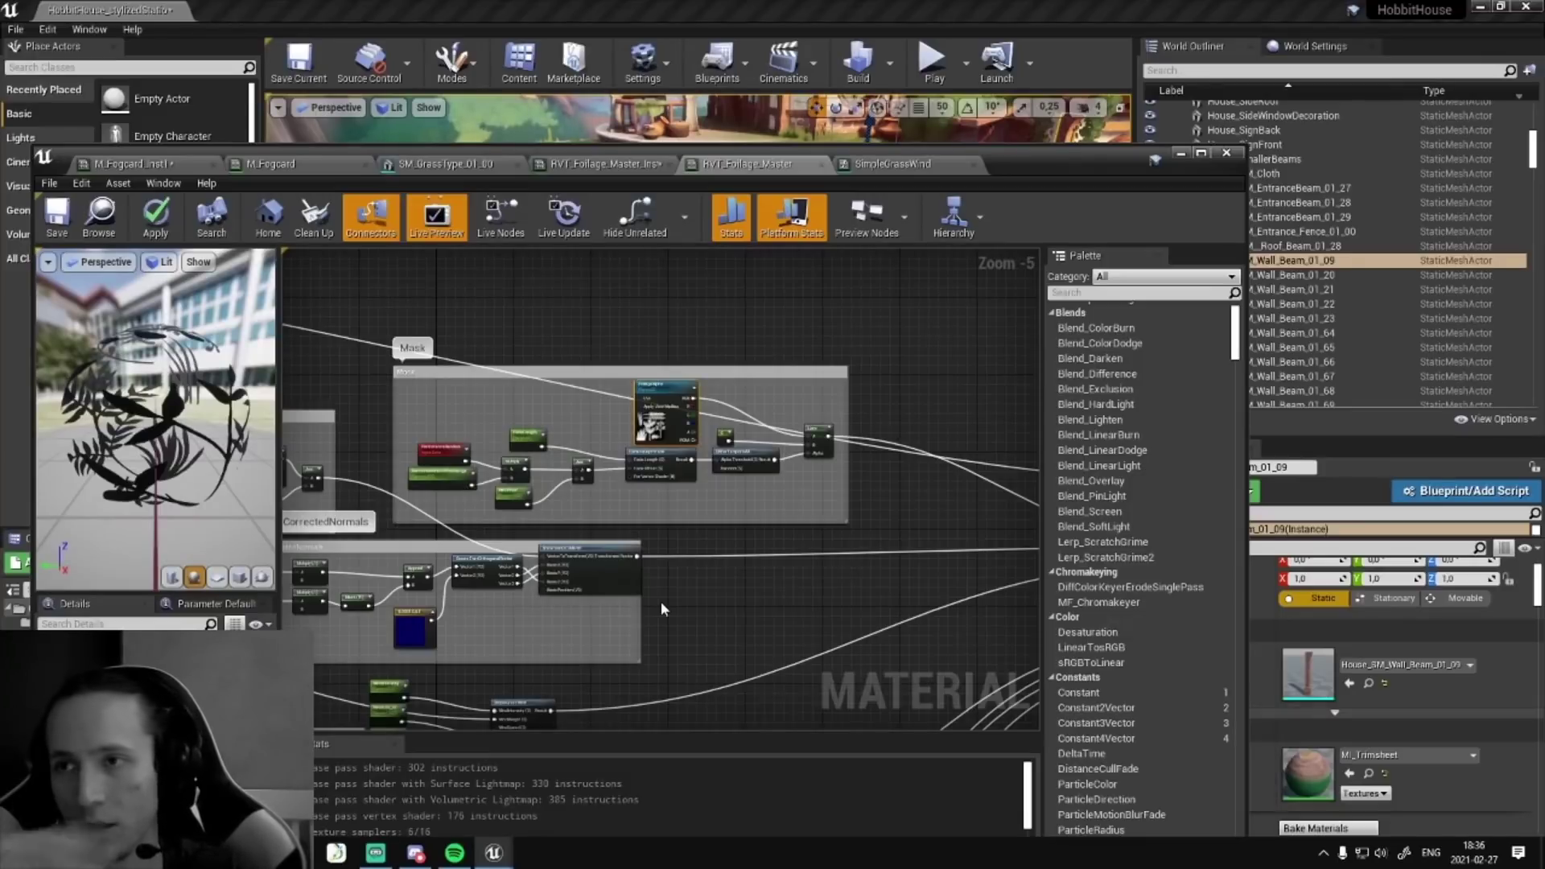
{"action": "right_click", "coordinate": [711, 338]}
{"action": "type", "text": "linea"}
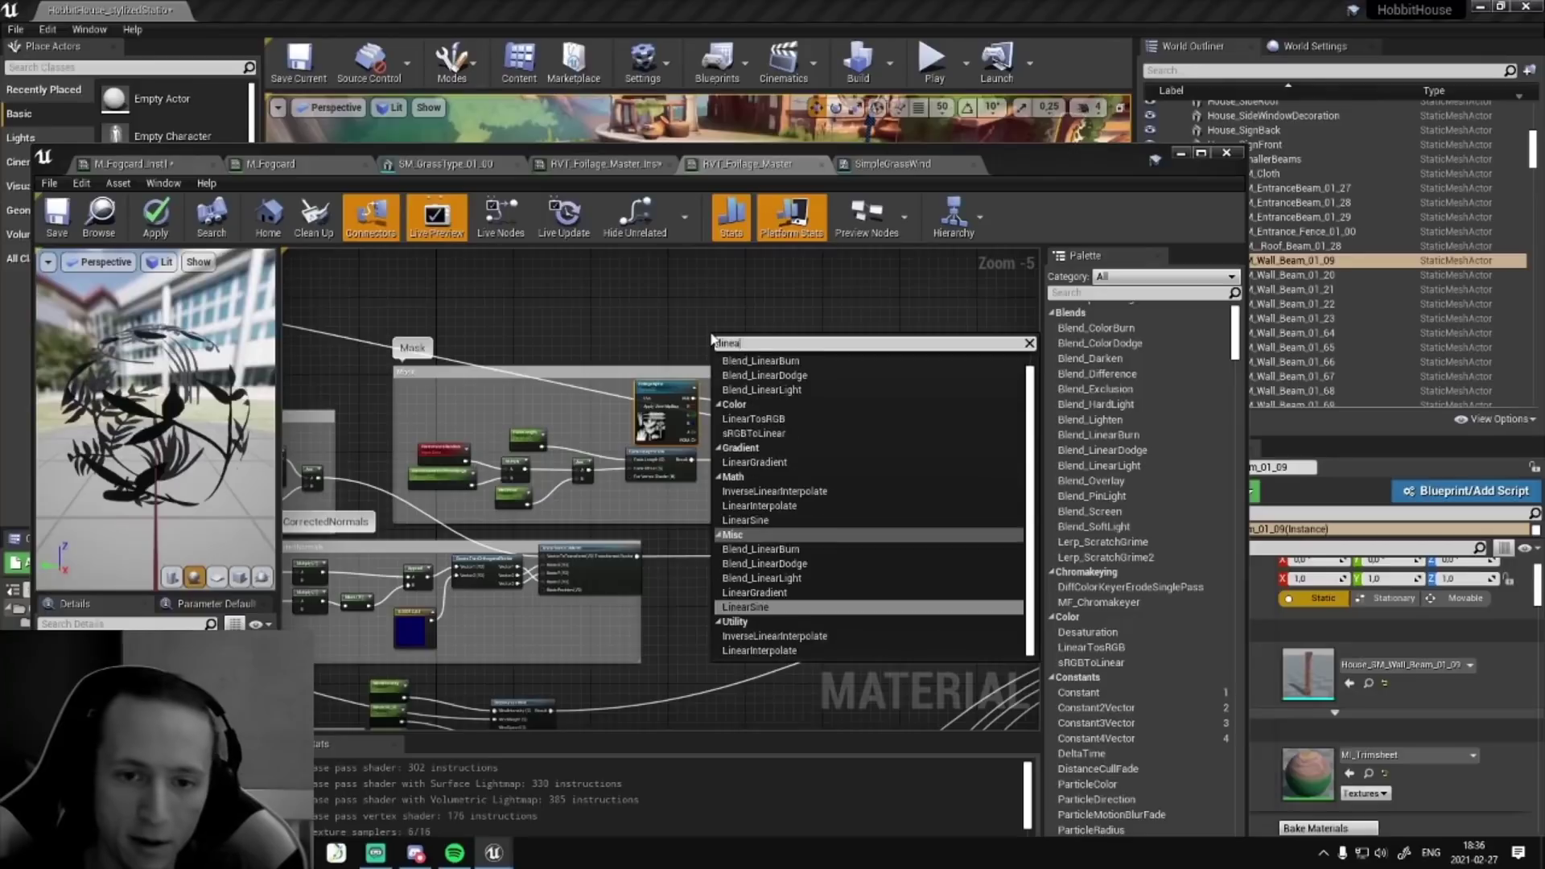
{"action": "key", "text": "Return"}
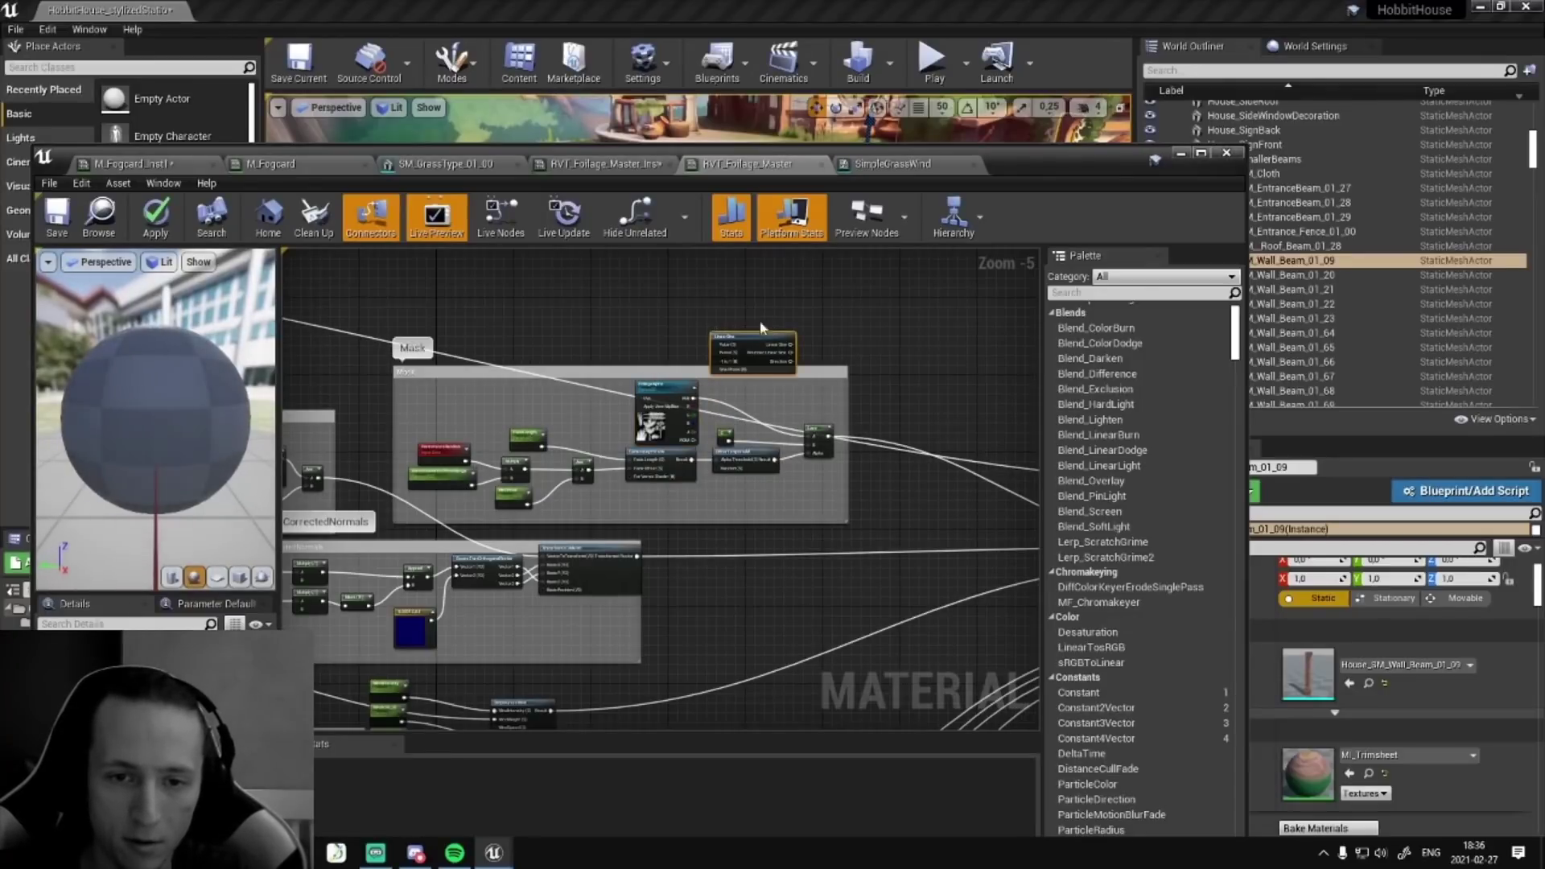
- Add a LinearGradient node to the graph above the Mask group
{"action": "right_click", "coordinate": [721, 330]}
{"action": "type", "text": "d"}
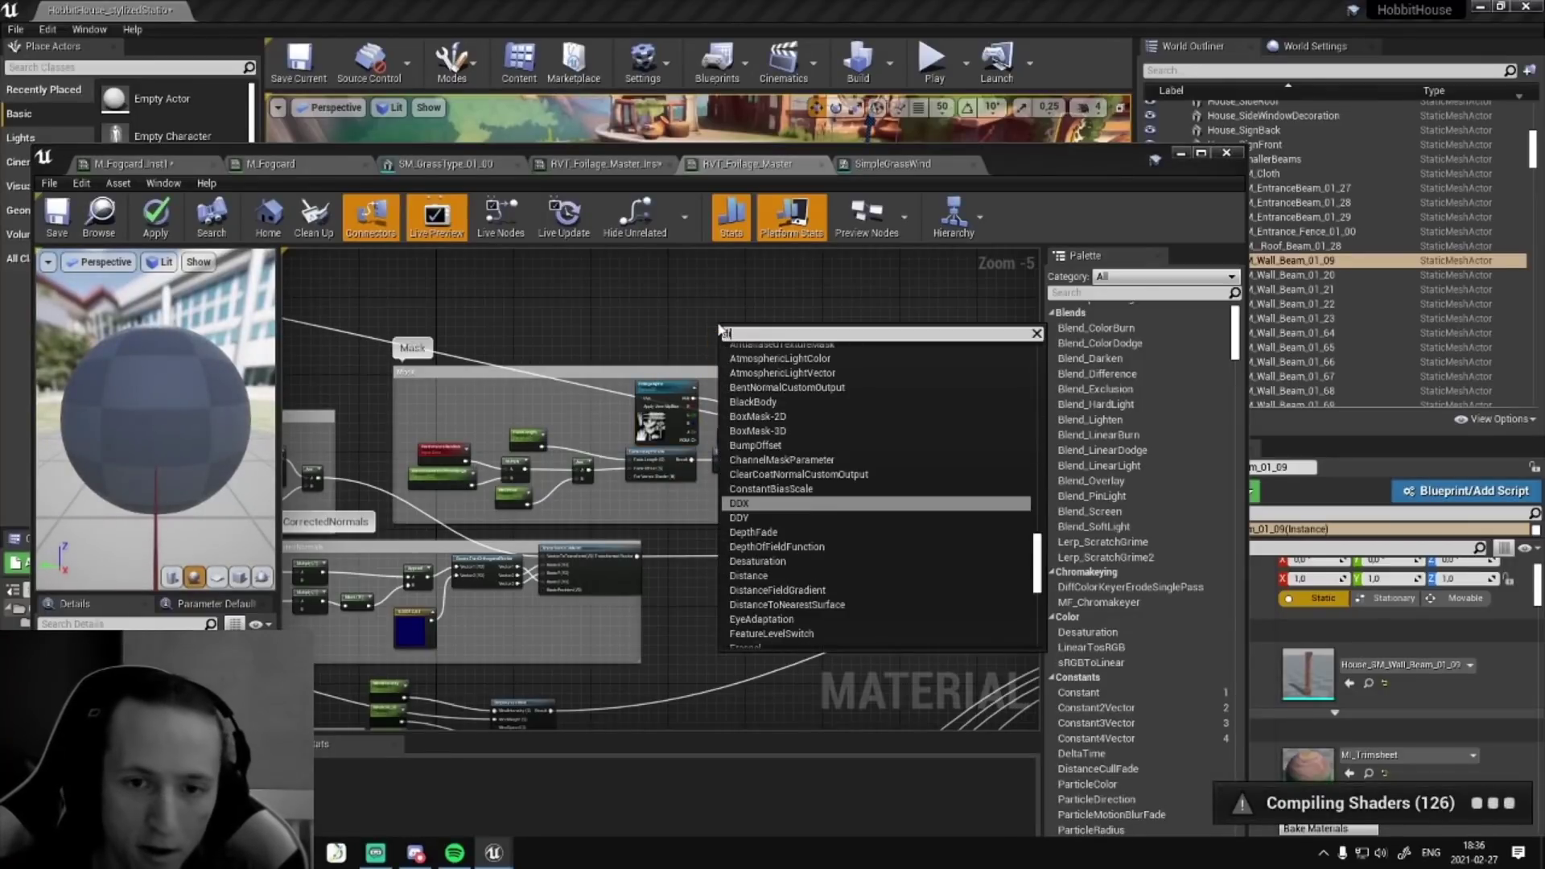
{"action": "type", "text": "inear"}
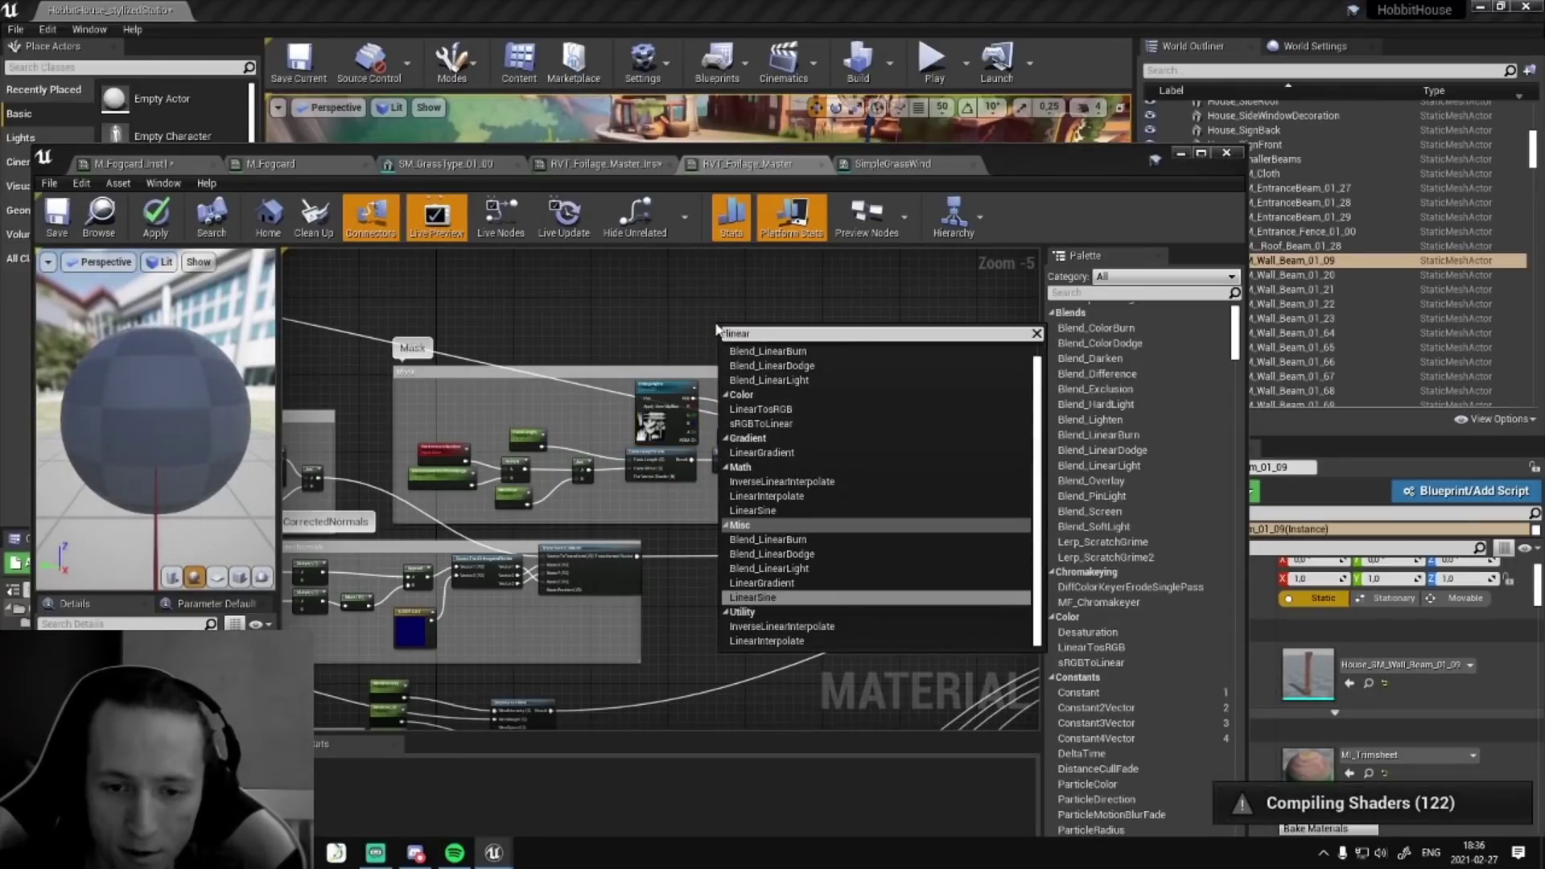
{"action": "left_click", "coordinate": [761, 583]}
{"action": "scroll", "coordinate": [731, 374], "scroll_direction": "up", "scroll_amount": 4}
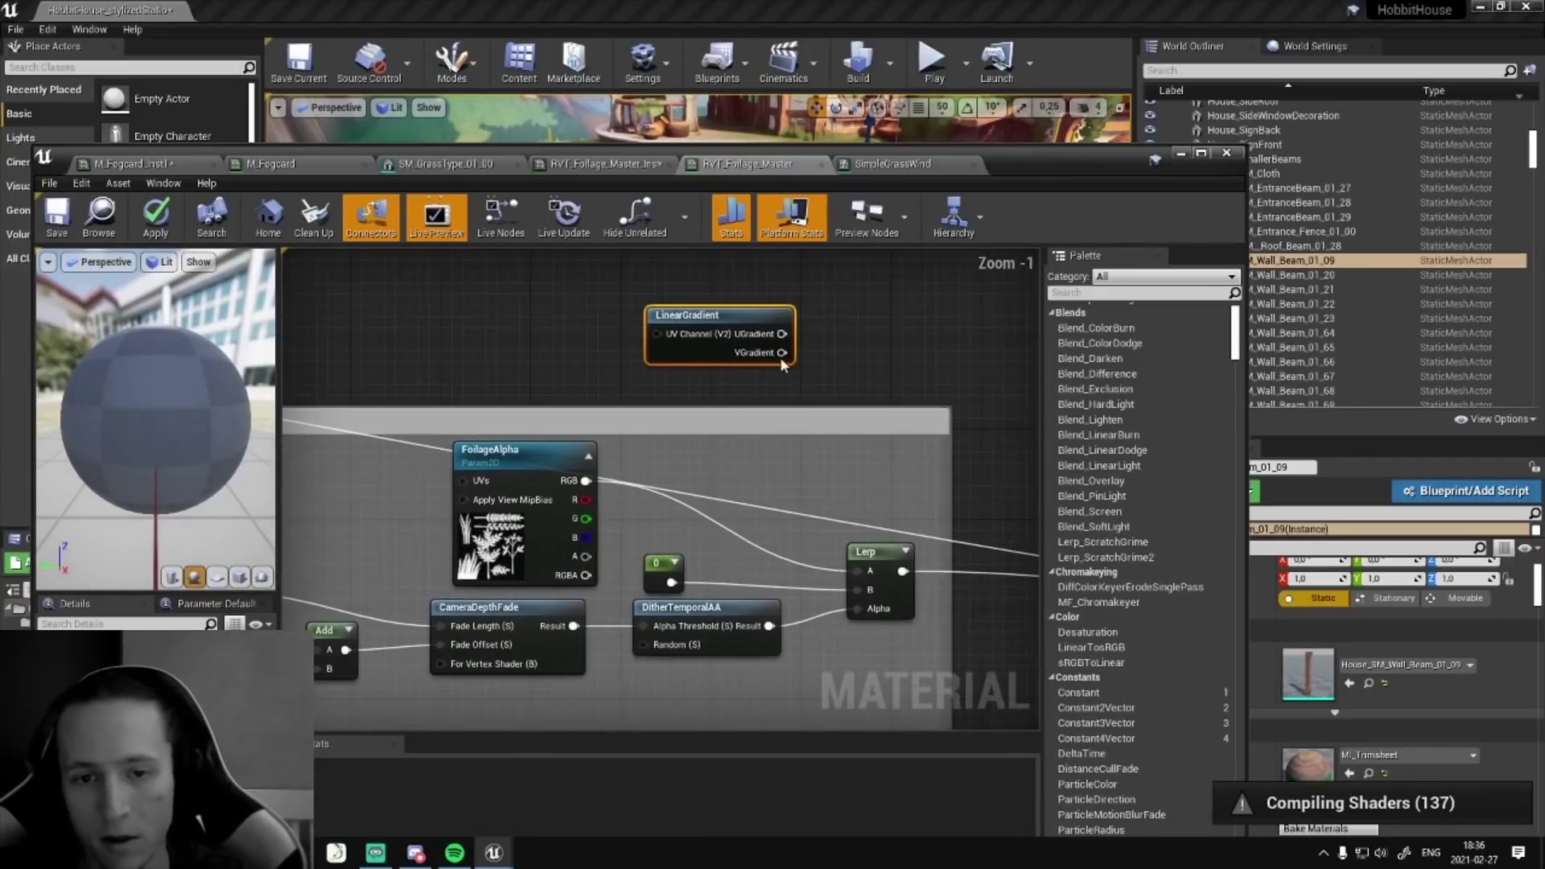
- Point out the LinearGradient node's VGradient output, and delete the node from the graph
{"action": "left_click_drag", "start_coordinate": [781, 352], "coordinate": [865, 354]}
{"action": "left_click", "coordinate": [827, 387]}
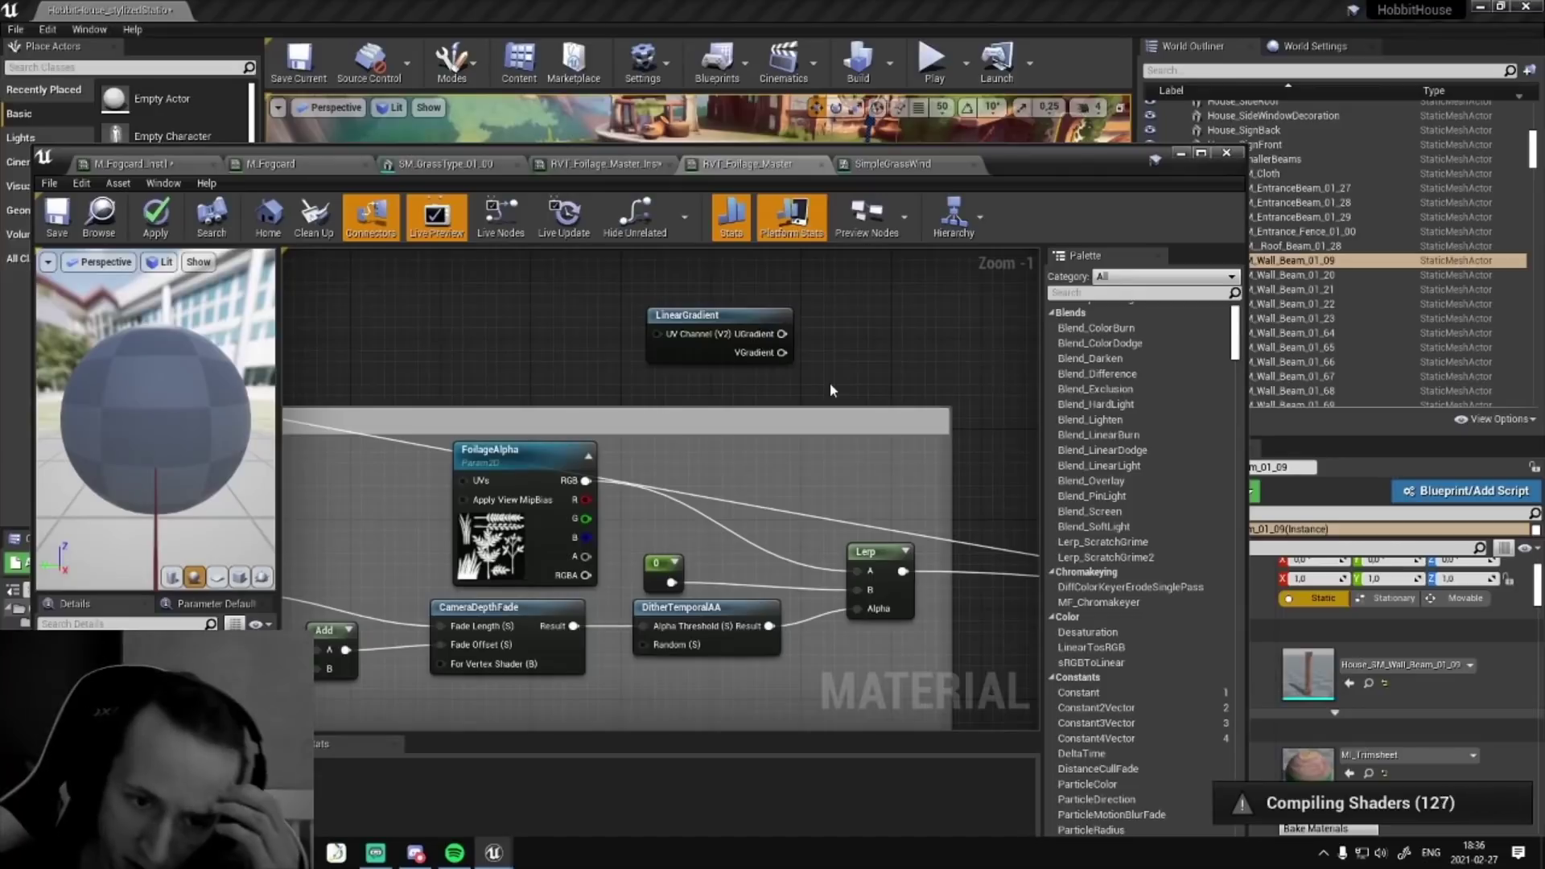
{"action": "left_click_drag", "start_coordinate": [656, 287], "coordinate": [766, 367]}
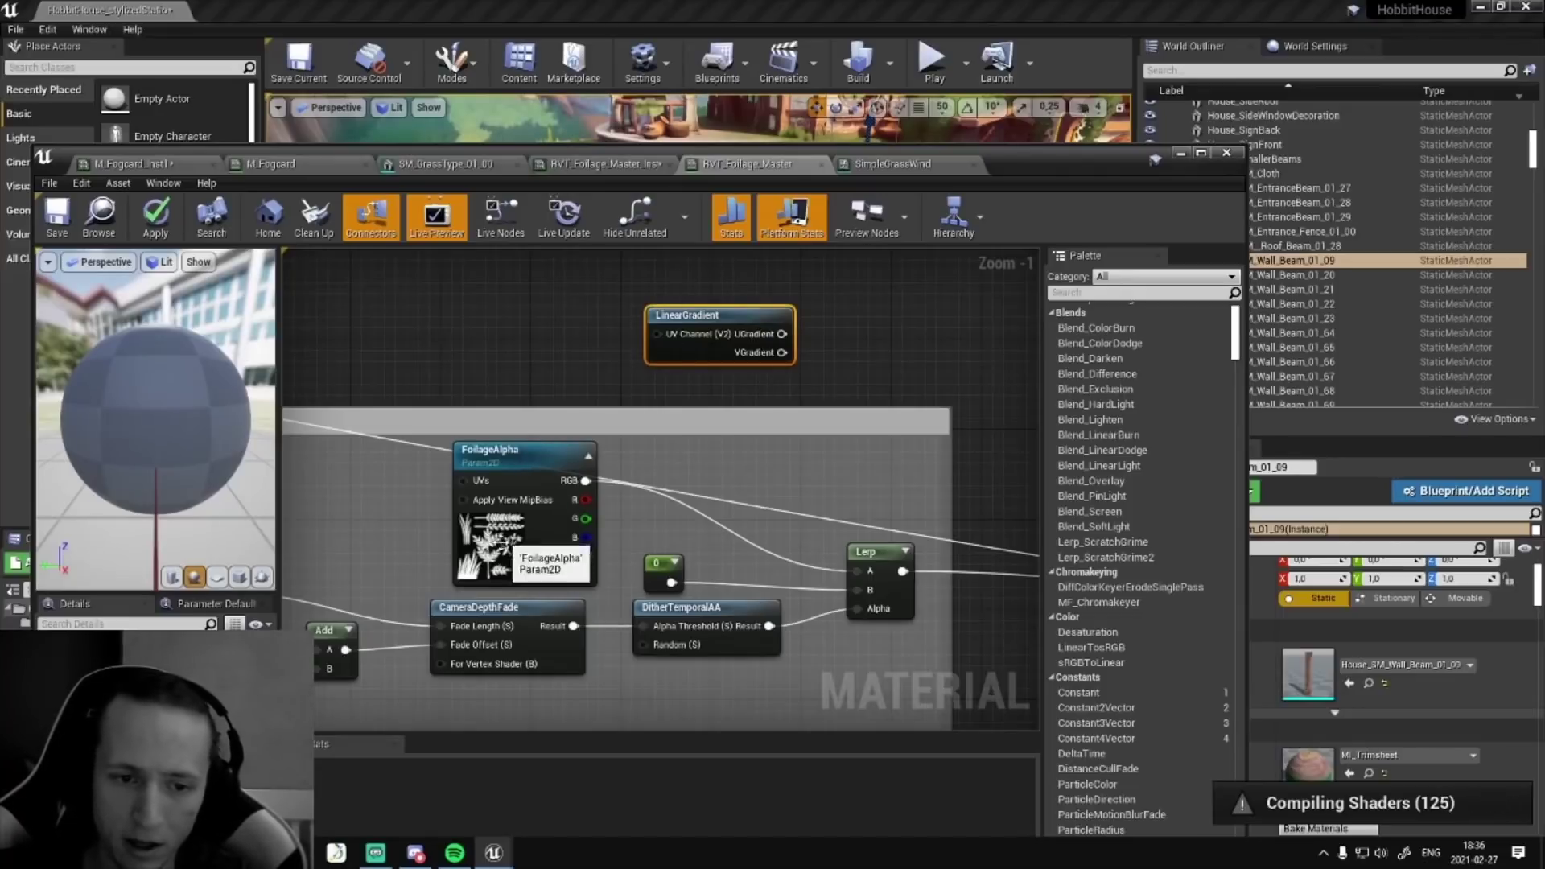
{"action": "key", "text": "Delete"}
- Examine the FoilageAlpha and CameraDepthFade nodes in the Mask group, and minimize the material editor to reveal the level
{"action": "scroll", "coordinate": [493, 555], "scroll_direction": "up", "scroll_amount": 1}
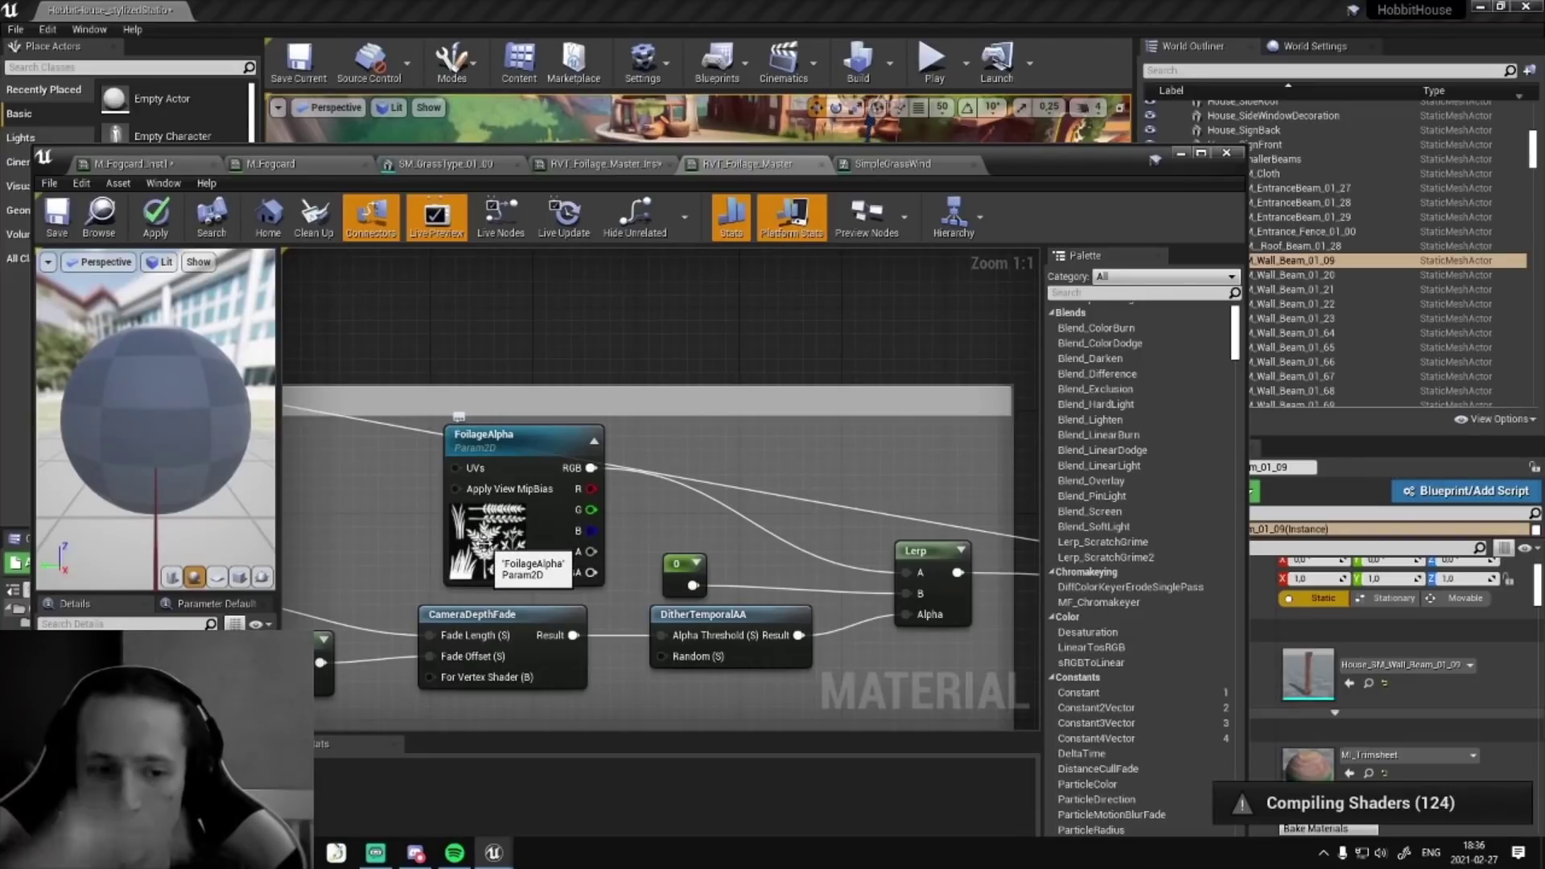
{"action": "right_click_drag", "start_coordinate": [719, 475], "coordinate": [920, 418]}
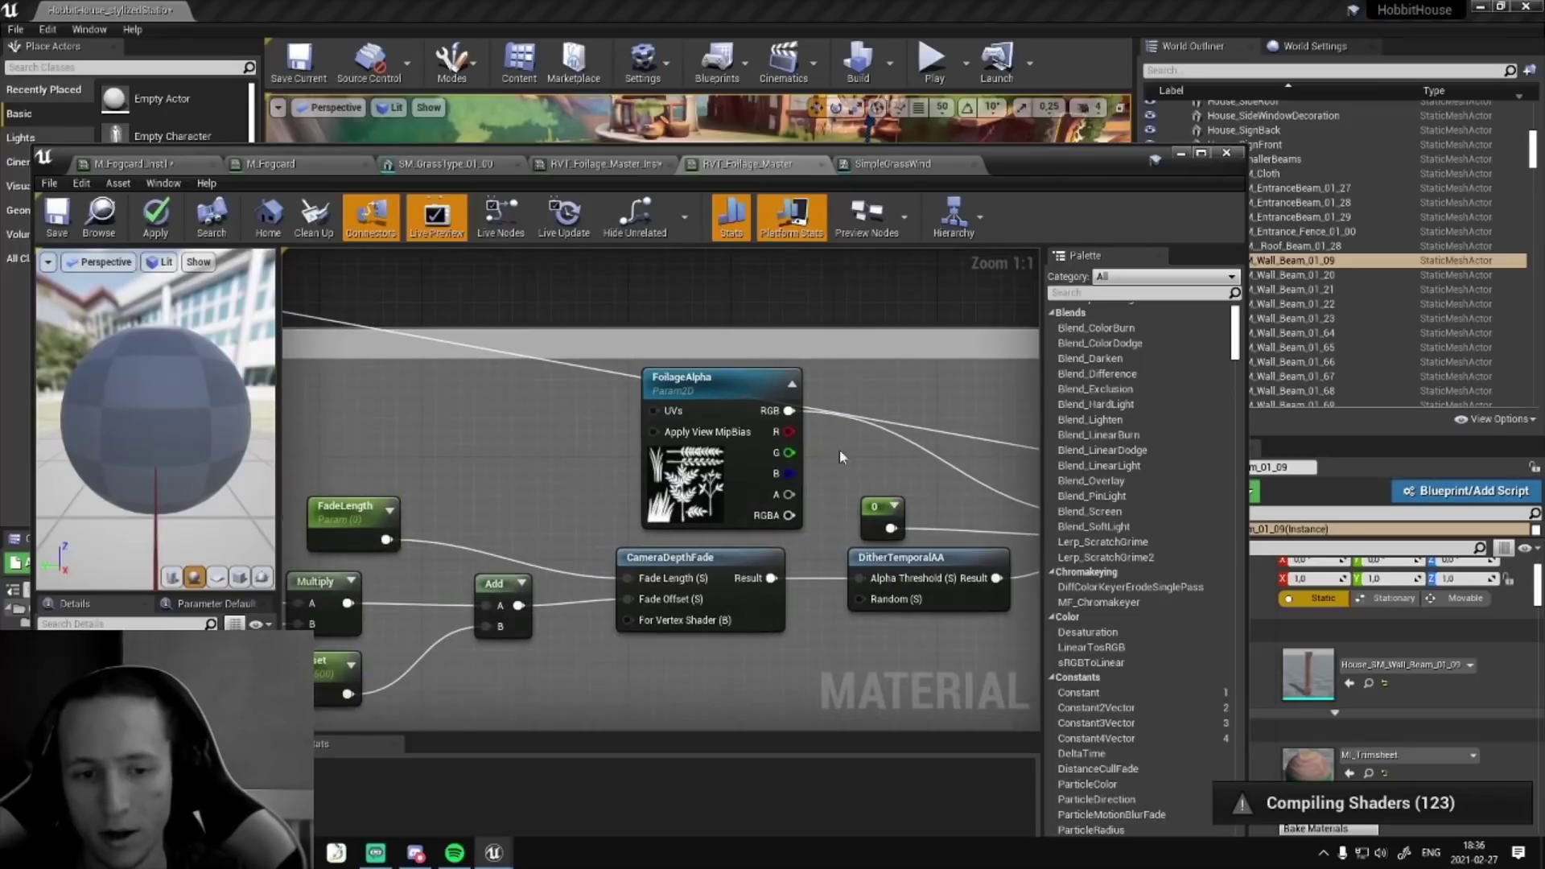
{"action": "scroll", "coordinate": [829, 452], "scroll_direction": "down", "scroll_amount": 2}
{"action": "scroll", "coordinate": [658, 502], "scroll_direction": "up", "scroll_amount": 2}
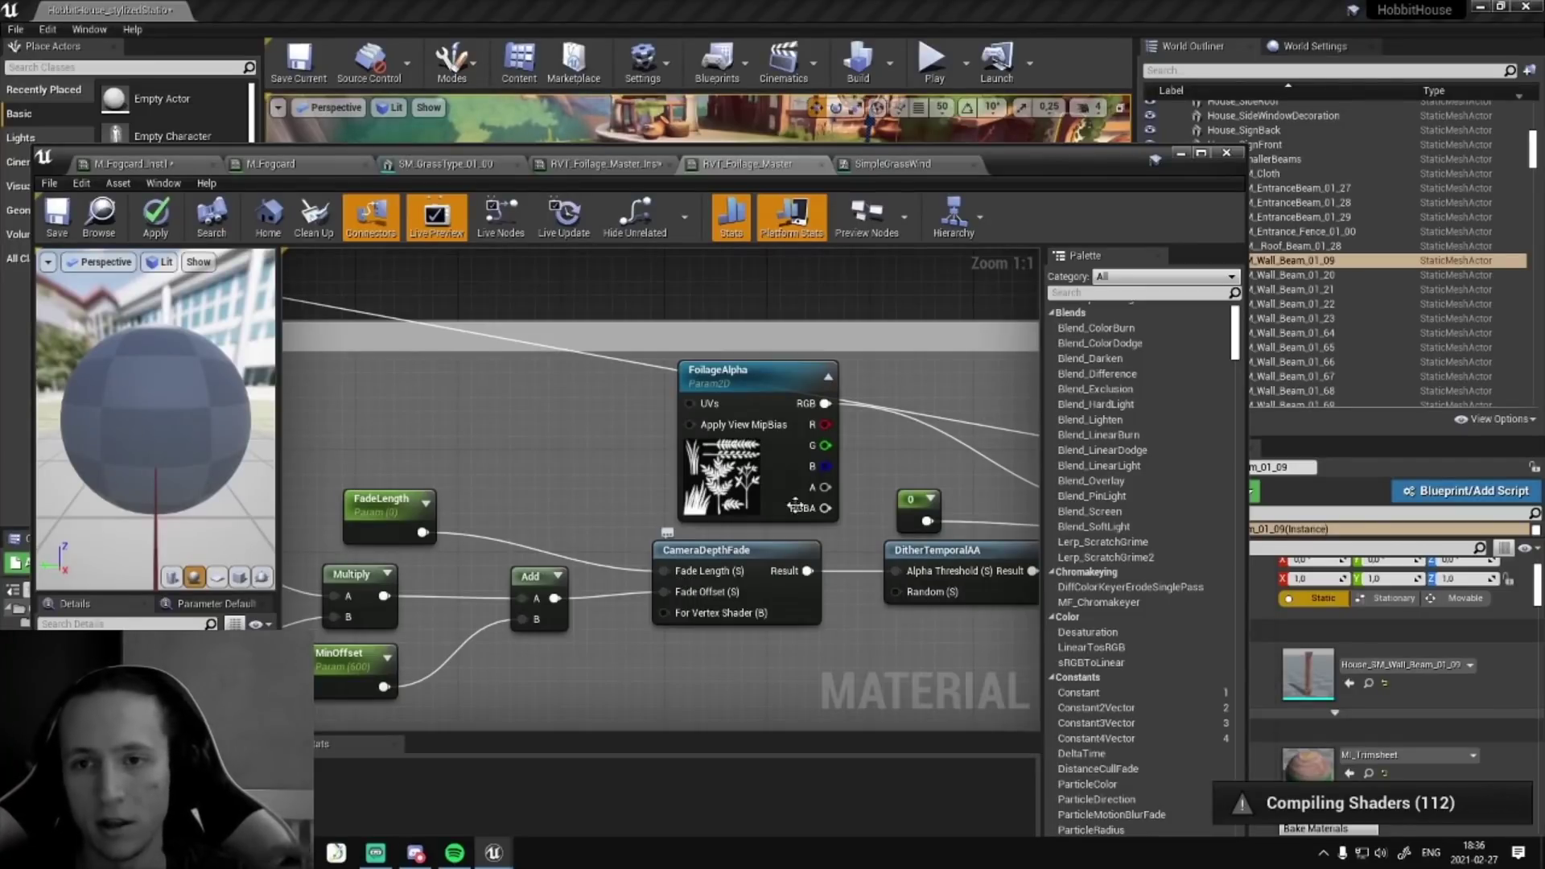
{"action": "left_click", "coordinate": [1180, 153]}
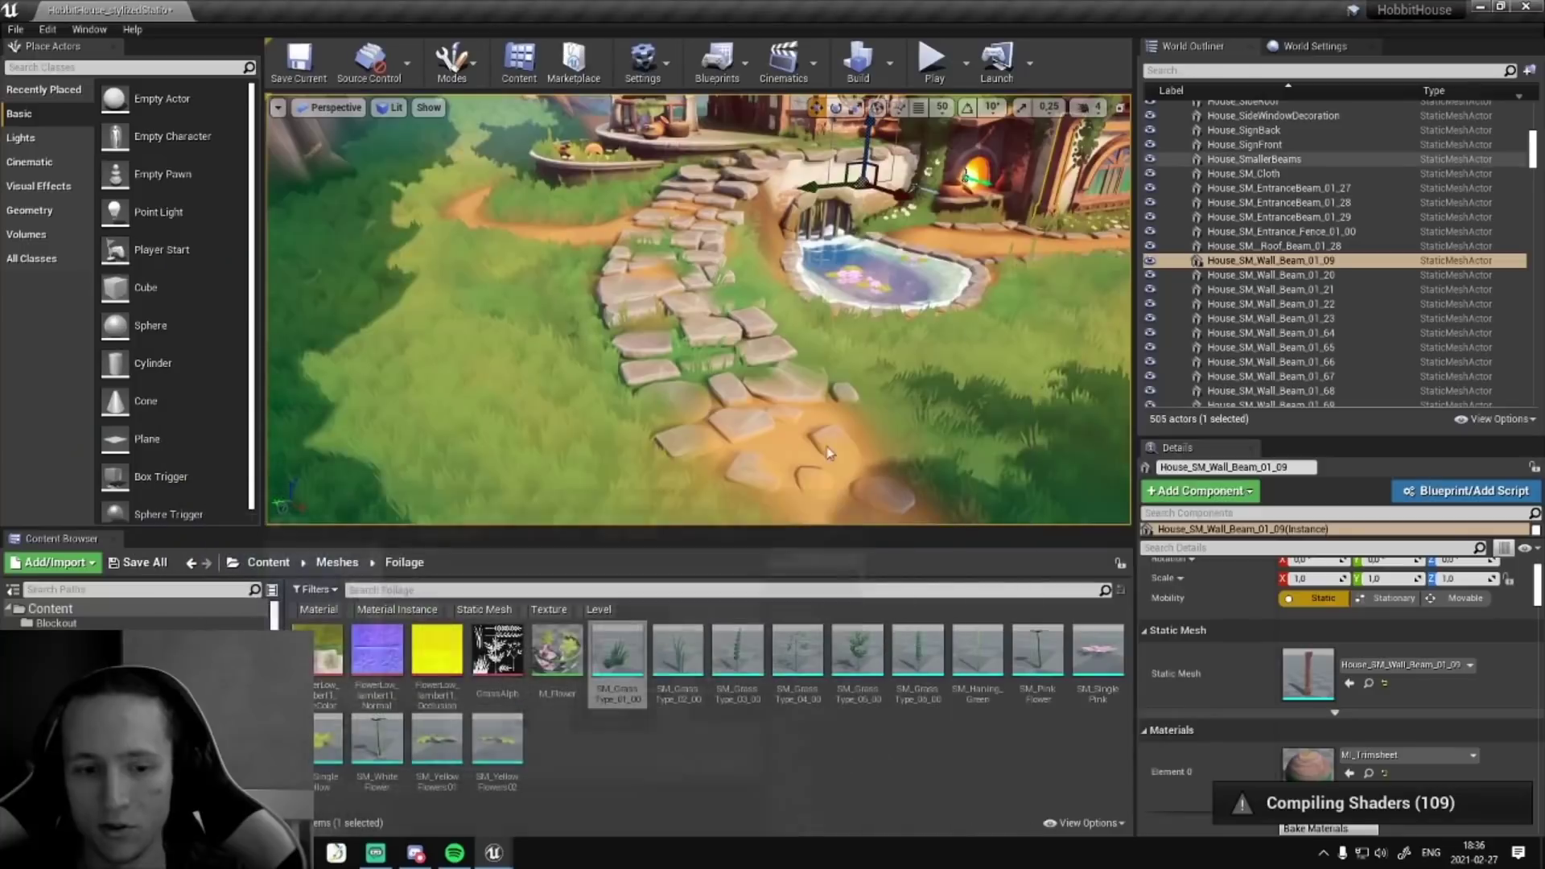
- Open the SM_GrassType_02_00 static mesh and turn on its vertex color display to examine the red gradient along the blade
{"action": "double_click", "coordinate": [670, 662]}
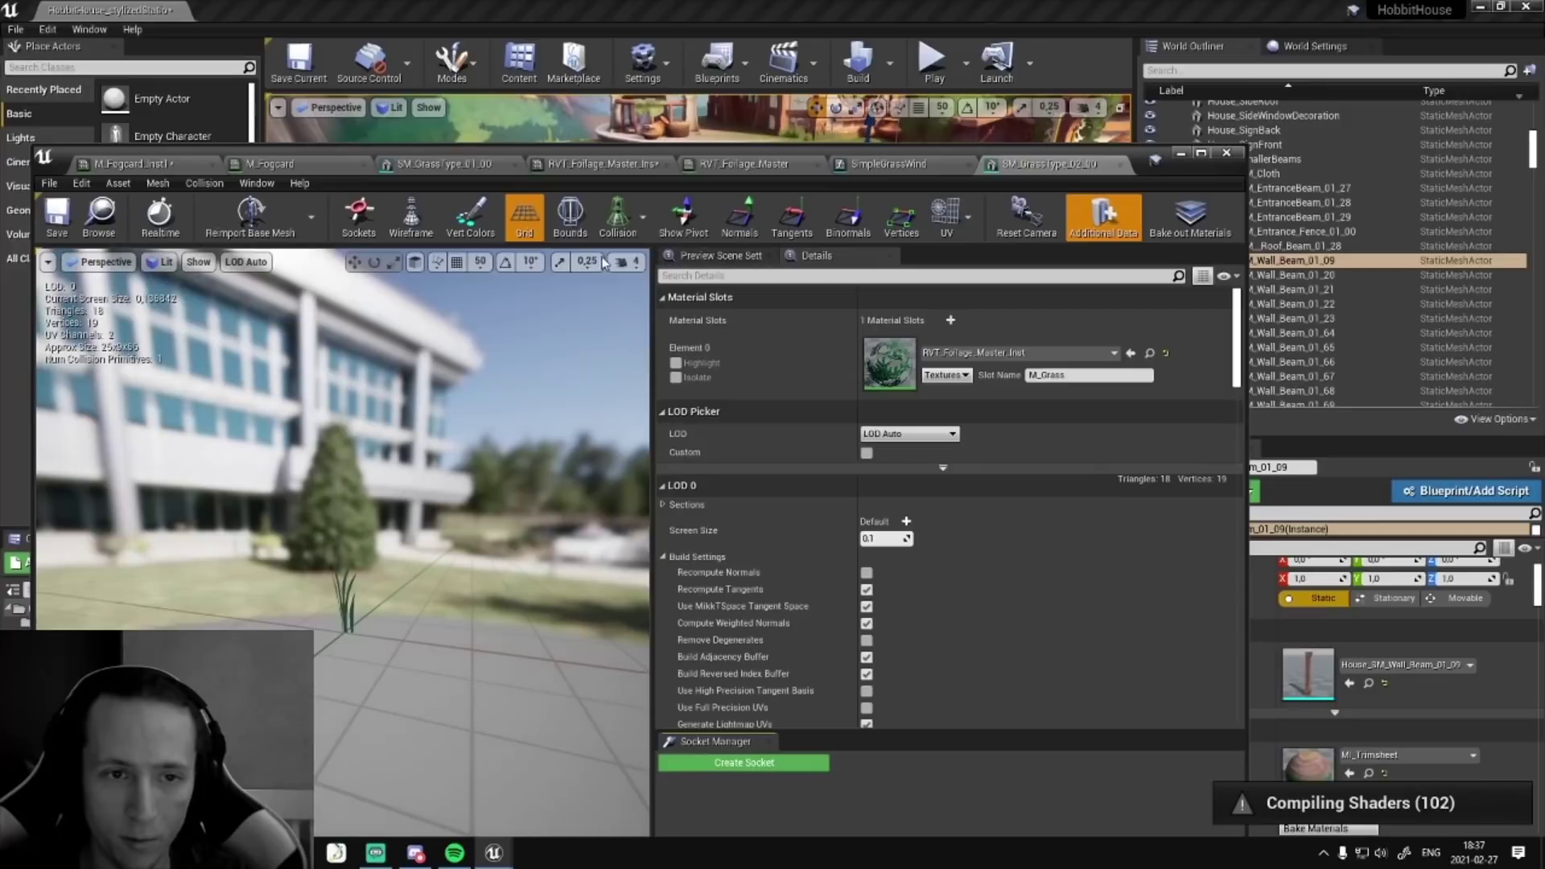
{"action": "left_click", "coordinate": [471, 221]}
{"action": "scroll", "coordinate": [320, 602], "scroll_direction": "up", "scroll_amount": 5}
{"action": "scroll", "coordinate": [364, 605], "scroll_direction": "down", "scroll_amount": 2}
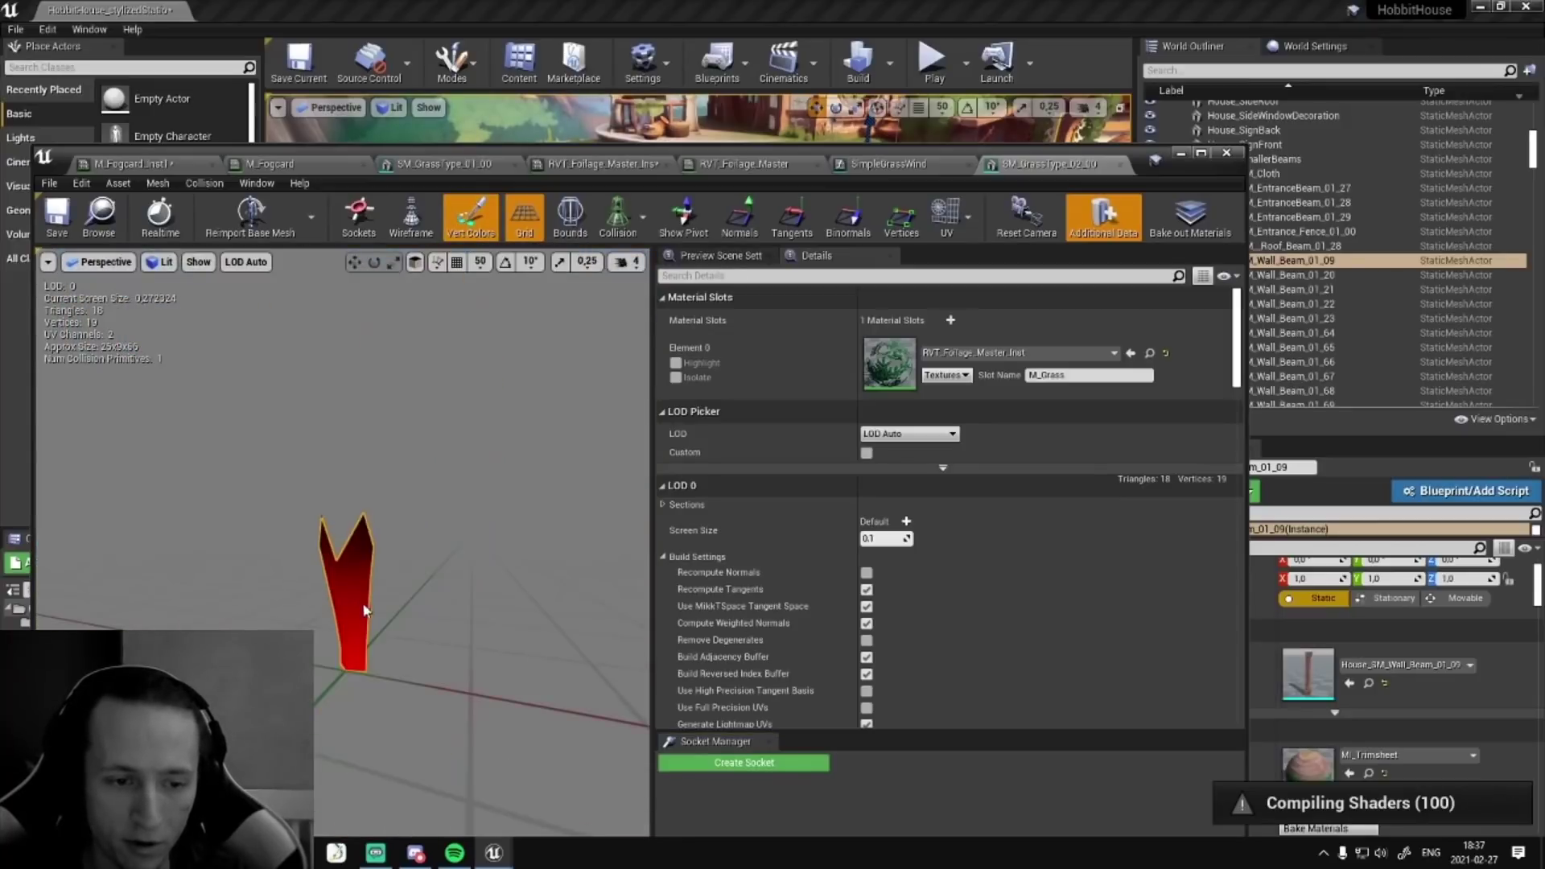
{"action": "left_click_drag", "start_coordinate": [384, 645], "coordinate": [335, 660]}
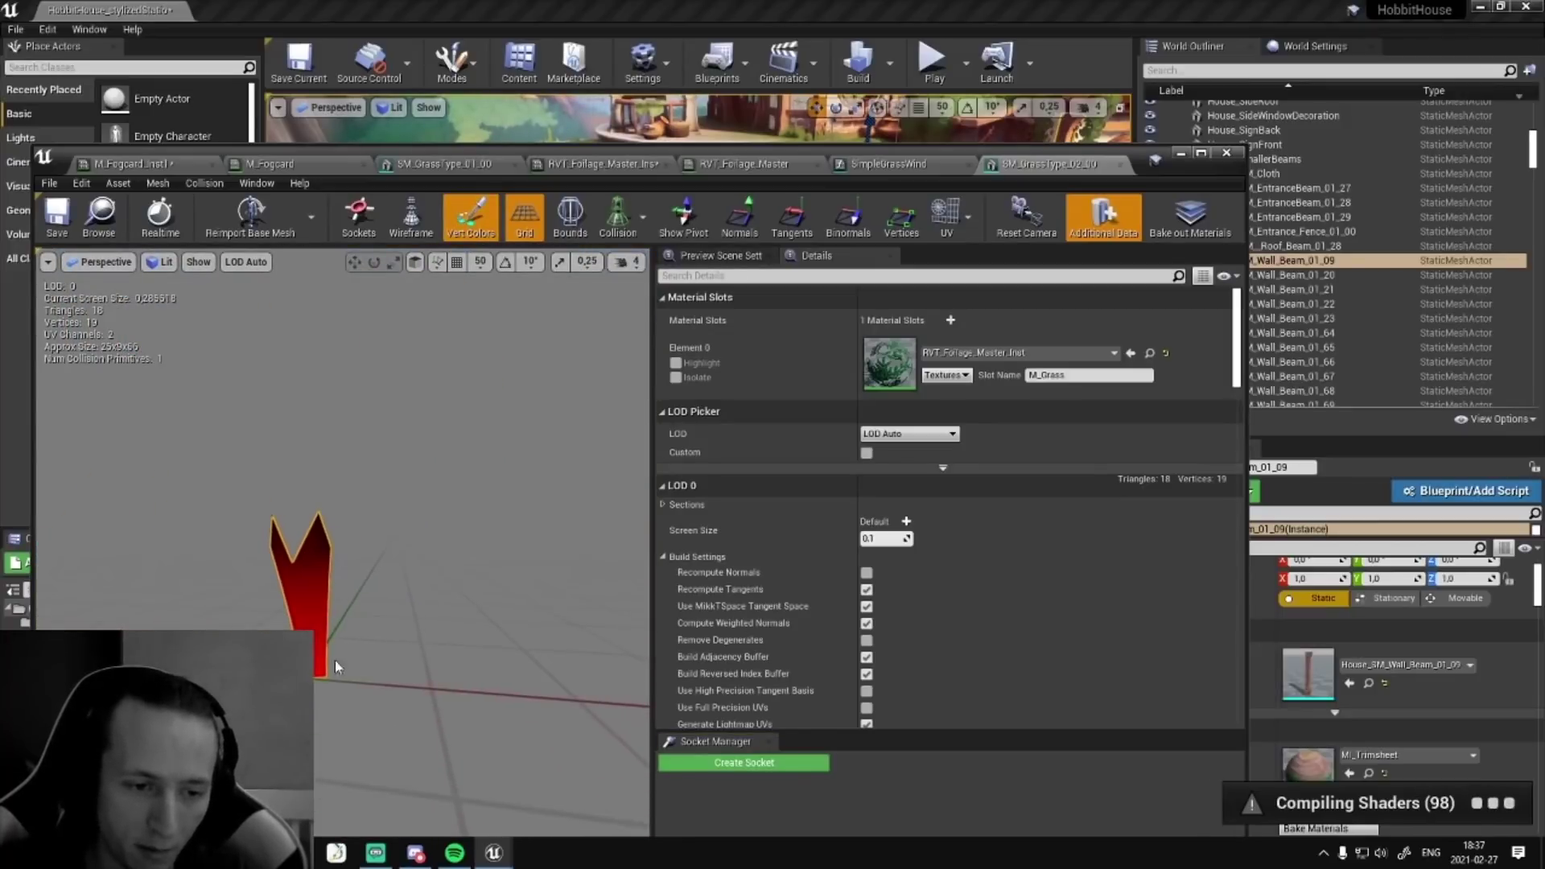
- Return to the RVT_Foliage_Master graph and examine the MaskGradient group, selecting its Vertex Color, 1-x, MaskGradientPower and Power nodes
{"action": "left_click", "coordinate": [889, 163]}
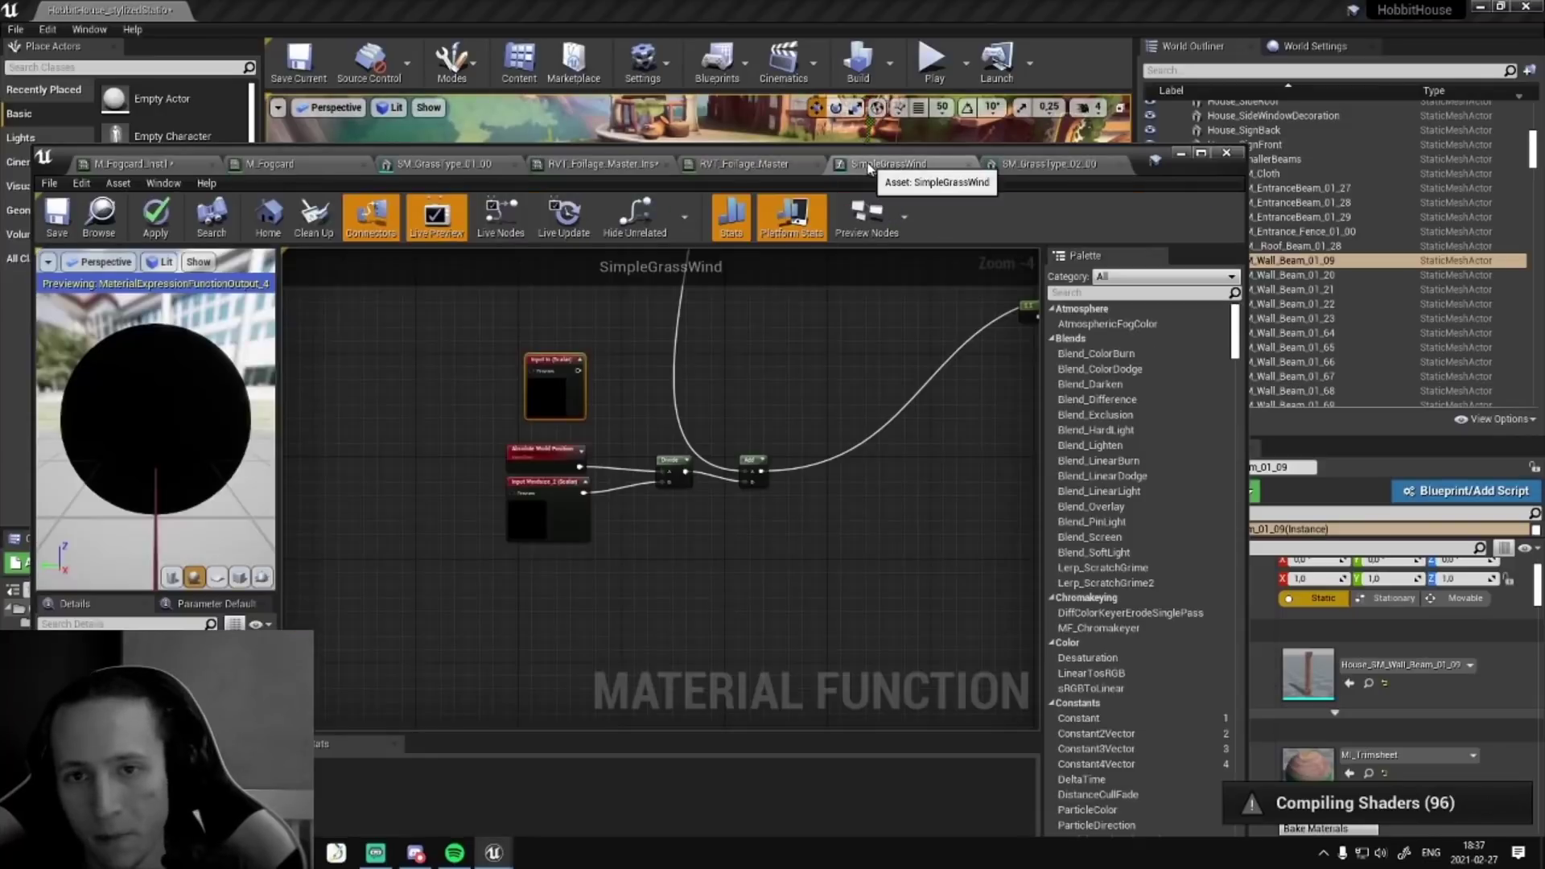
{"action": "left_click", "coordinate": [736, 163]}
{"action": "right_click_drag", "start_coordinate": [860, 347], "coordinate": [809, 340]}
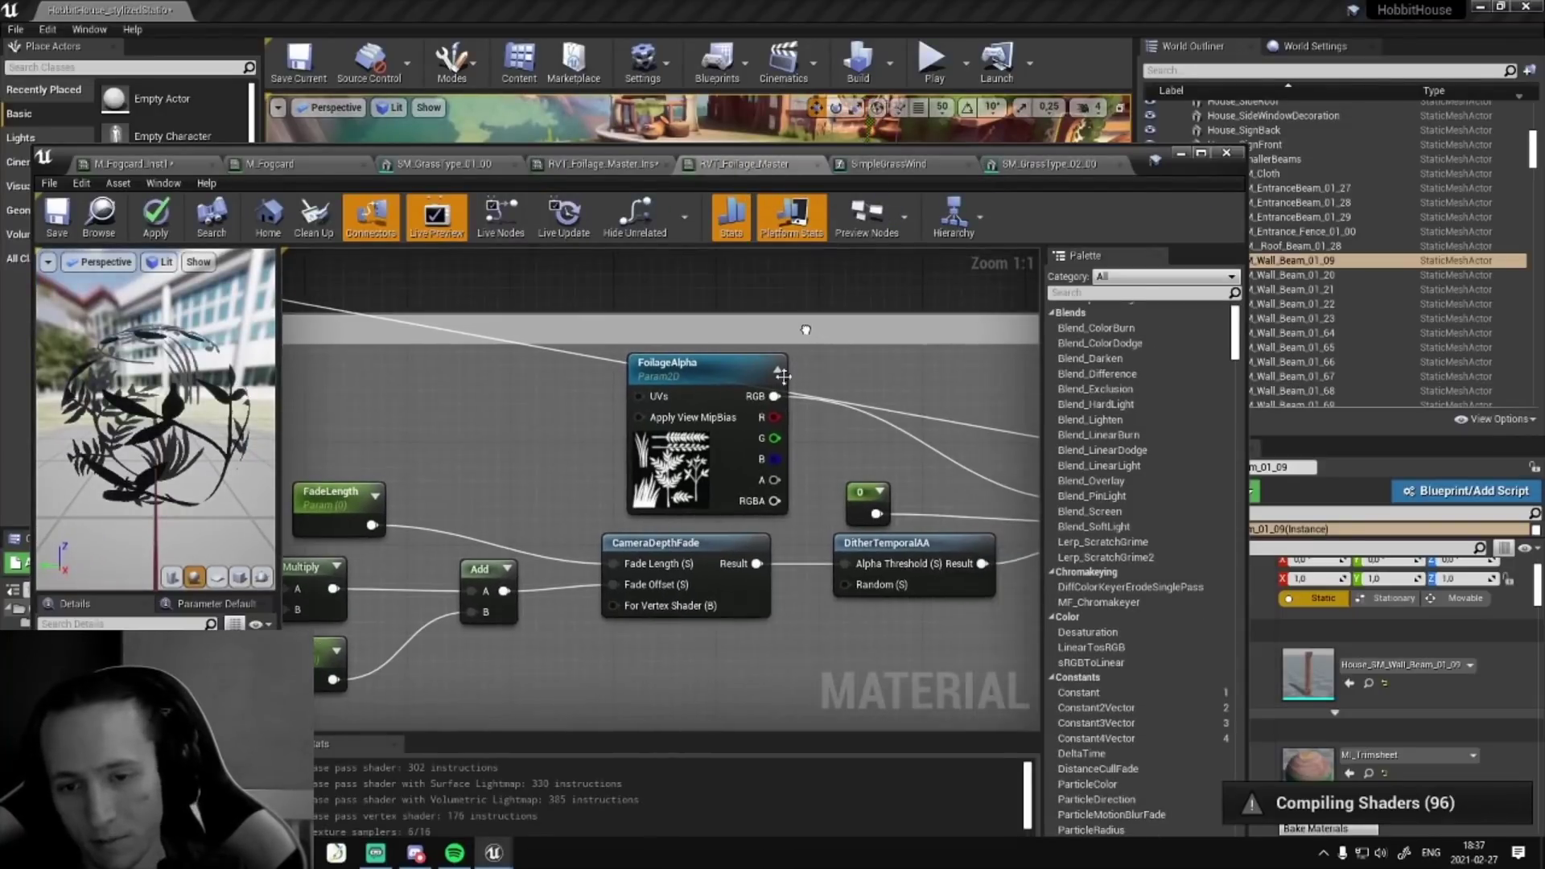
{"action": "scroll", "coordinate": [793, 405], "scroll_direction": "down", "scroll_amount": 1}
{"action": "scroll", "coordinate": [738, 472], "scroll_direction": "down", "scroll_amount": 7}
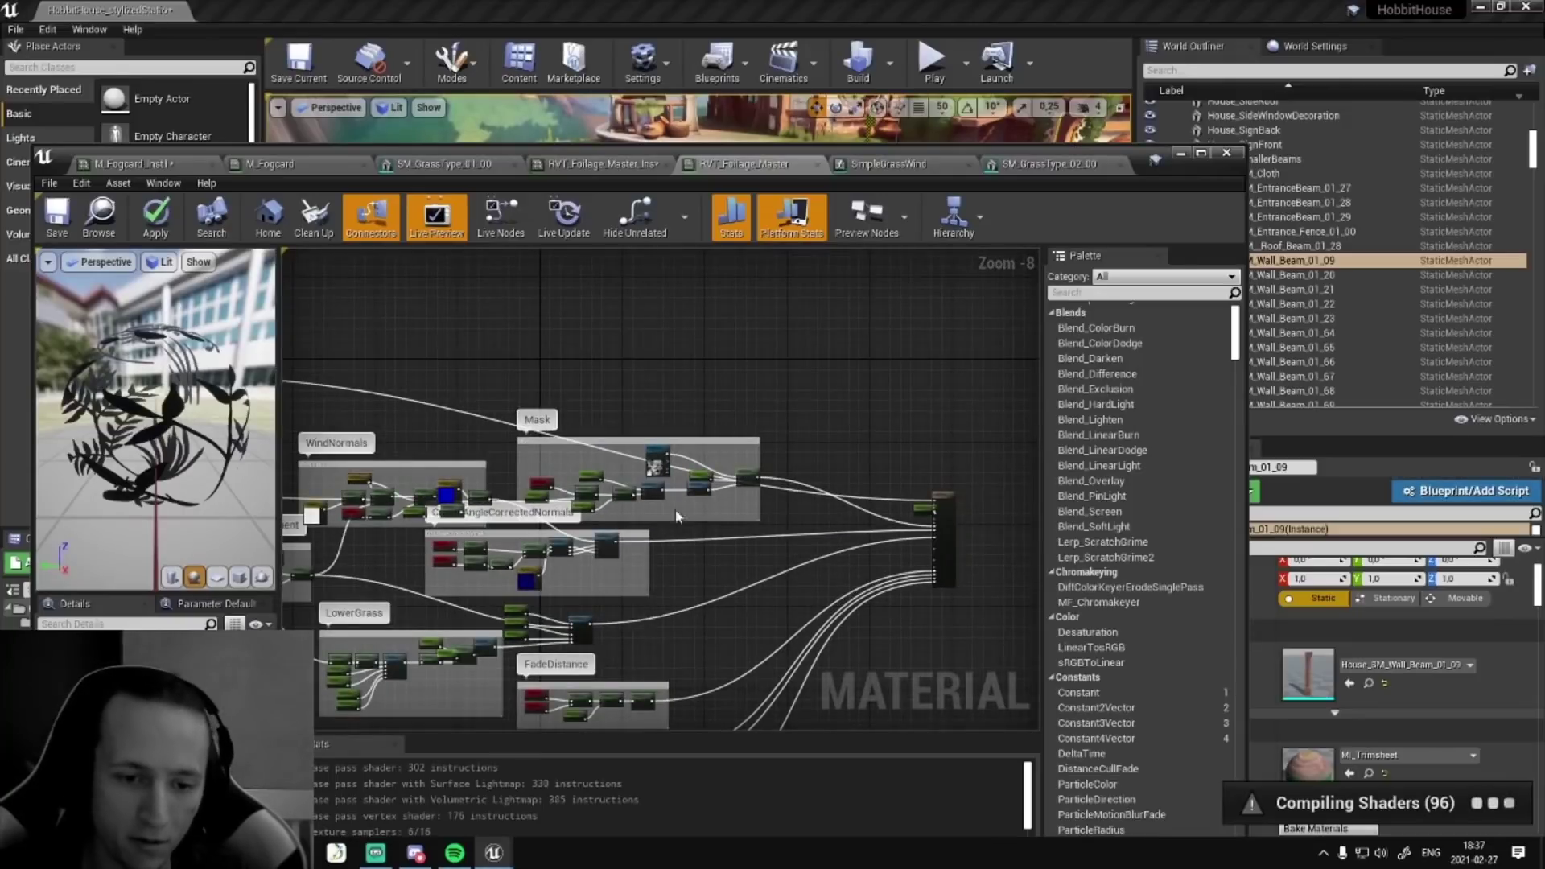
{"action": "scroll", "coordinate": [550, 451], "scroll_direction": "up", "scroll_amount": 3}
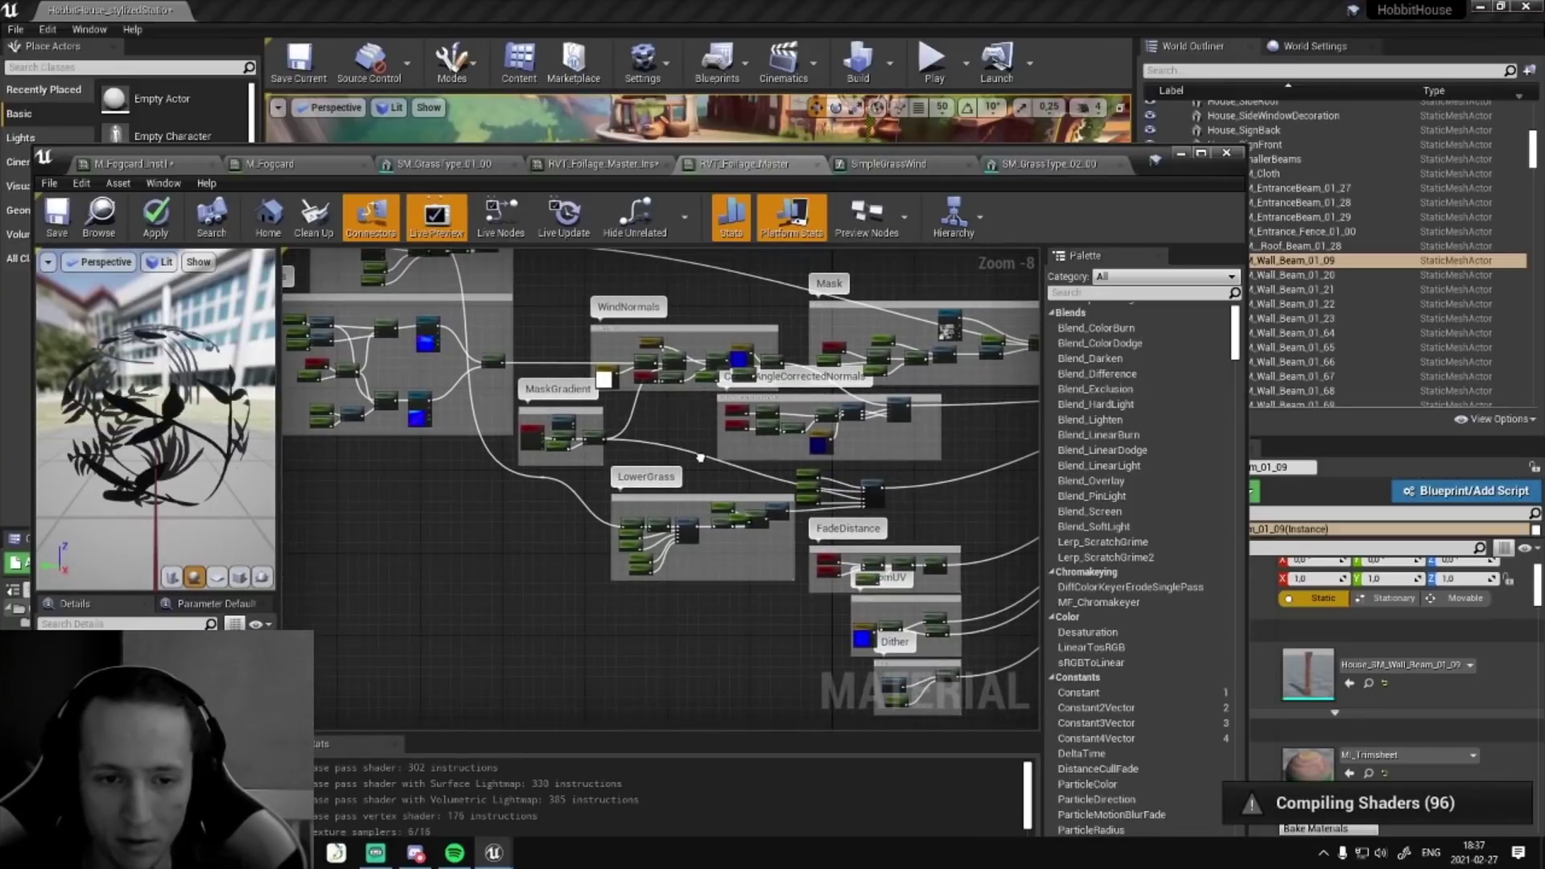
{"action": "scroll", "coordinate": [550, 451], "scroll_direction": "up", "scroll_amount": 3}
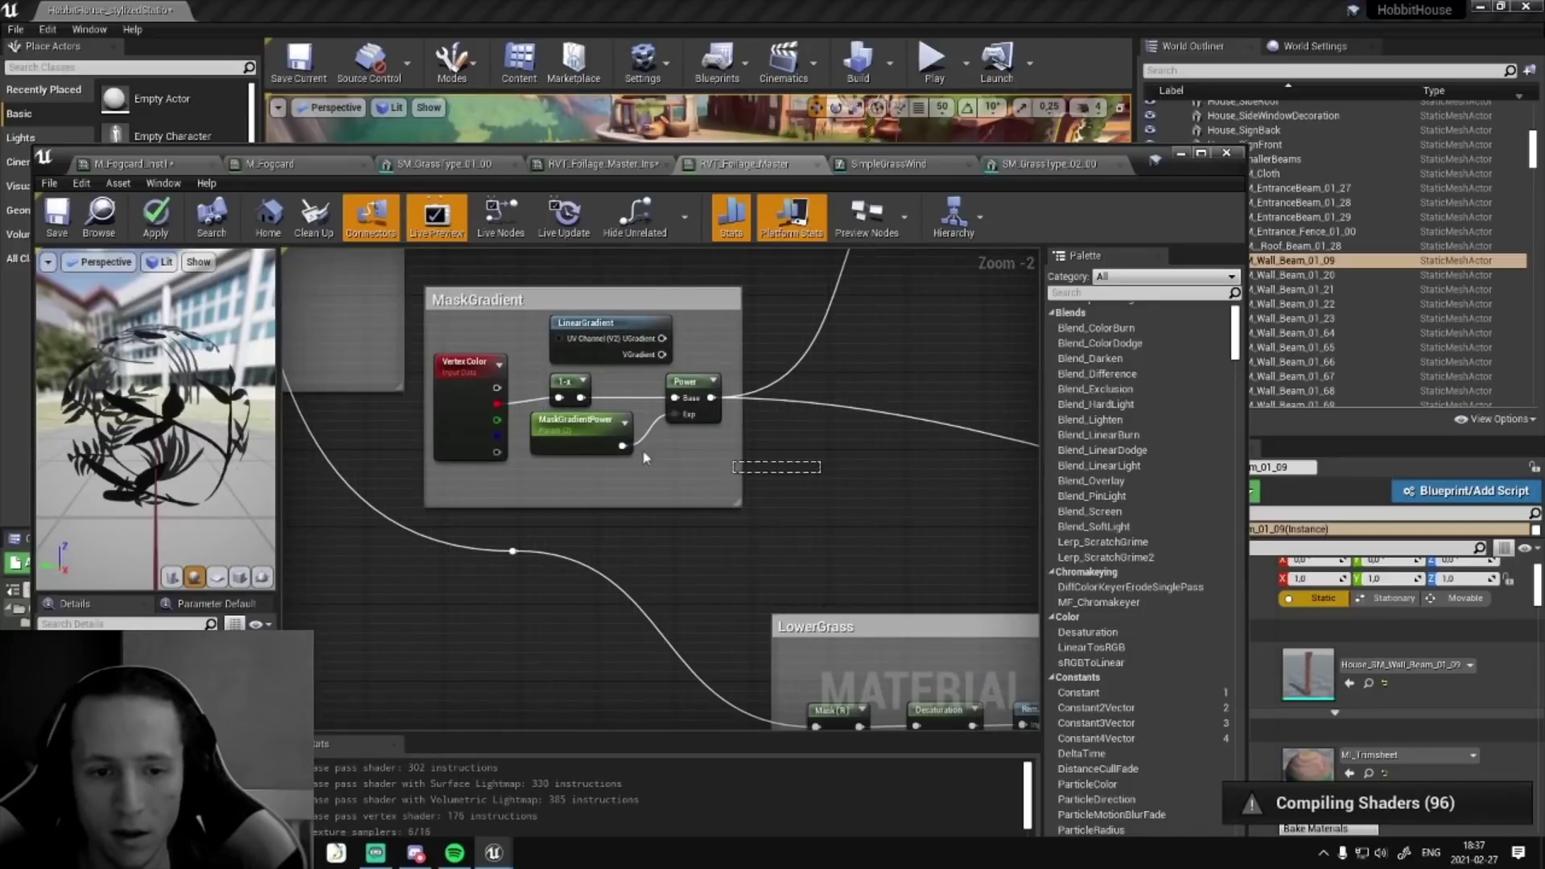
{"action": "left_click_drag", "start_coordinate": [644, 457], "coordinate": [489, 412]}
{"action": "scroll", "coordinate": [489, 412], "scroll_direction": "down", "scroll_amount": 3}
{"action": "scroll", "coordinate": [505, 431], "scroll_direction": "up", "scroll_amount": 2}
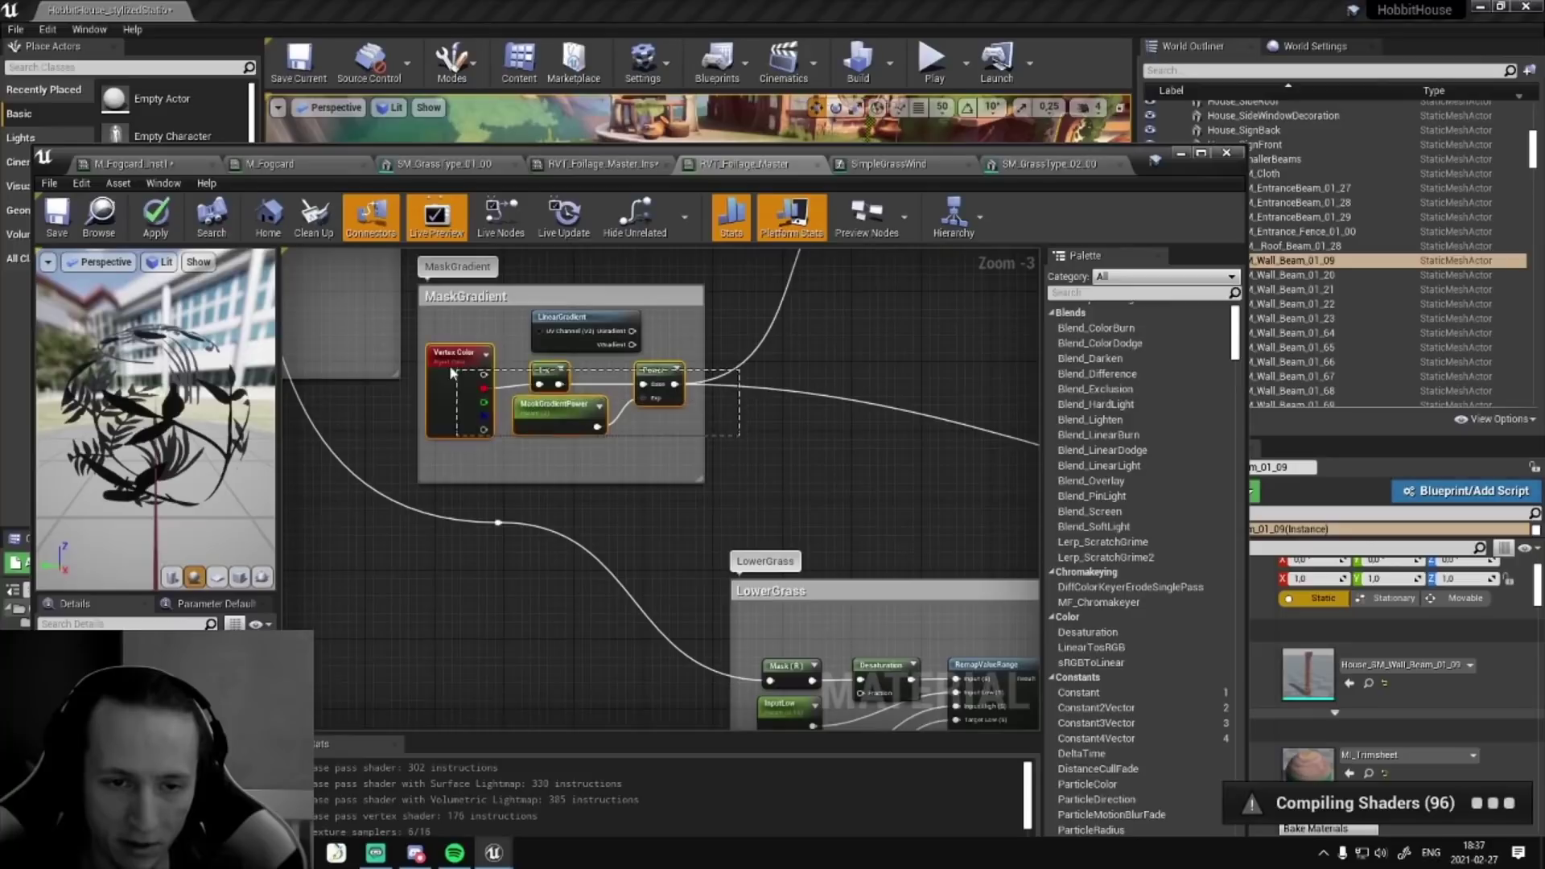
- Delete the unconnected LinearGradient node from the MaskGradient group
{"action": "left_click_drag", "start_coordinate": [590, 315], "coordinate": [638, 347]}
{"action": "left_click", "coordinate": [555, 323]}
{"action": "scroll", "coordinate": [684, 387], "scroll_direction": "down", "scroll_amount": 3}
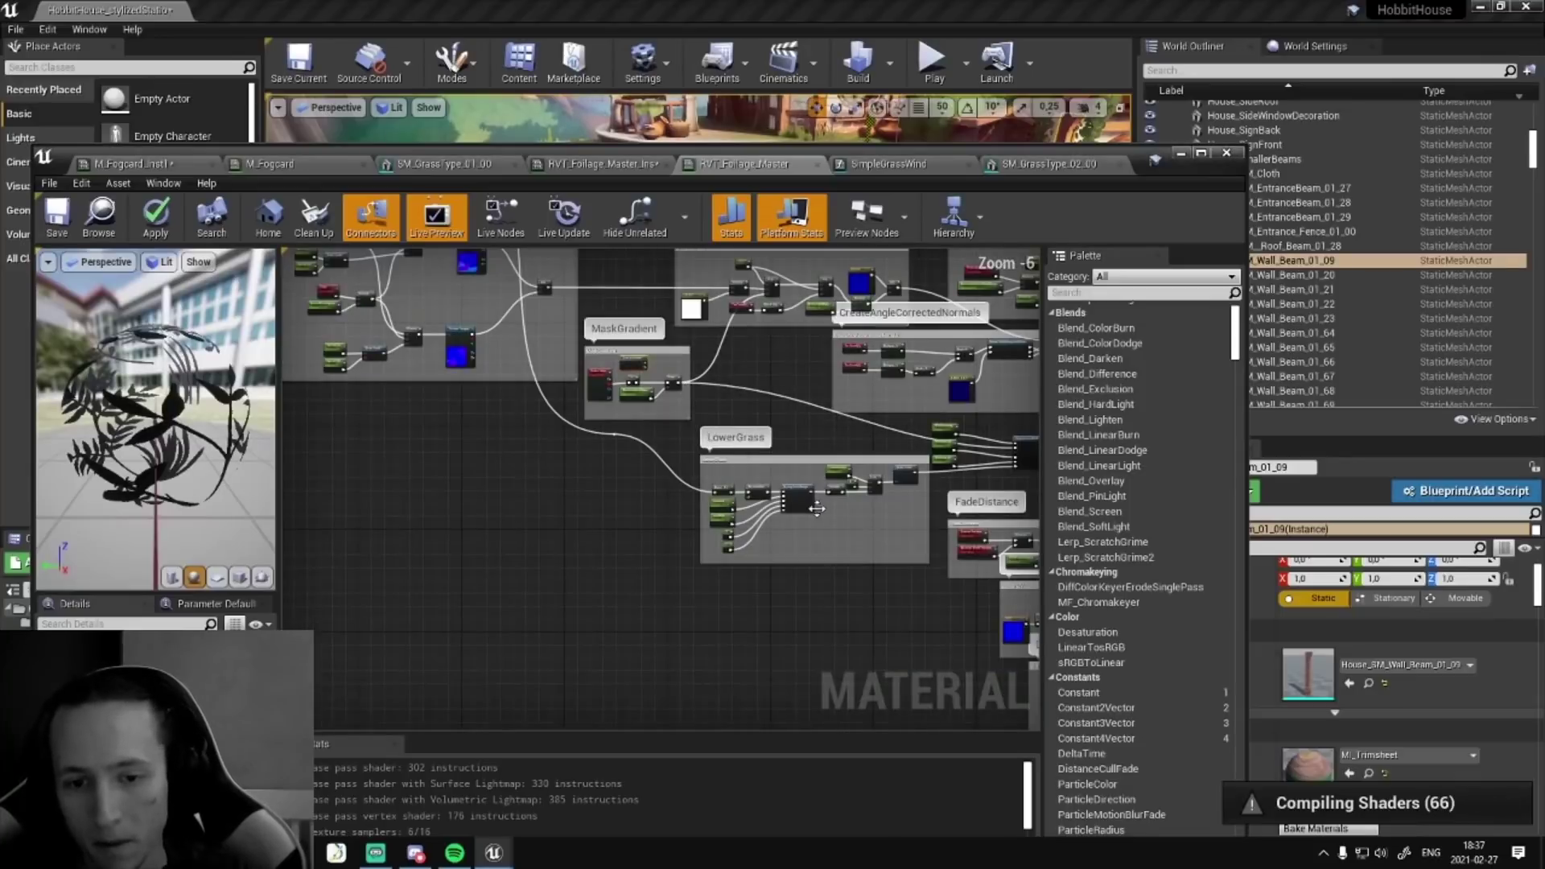
- Examine the FadeDistance group, selecting its camera position, world position, distance, divide and clamp nodes
{"action": "right_click_drag", "start_coordinate": [816, 508], "coordinate": [548, 415]}
{"action": "right_click_drag", "start_coordinate": [544, 344], "coordinate": [517, 332]}
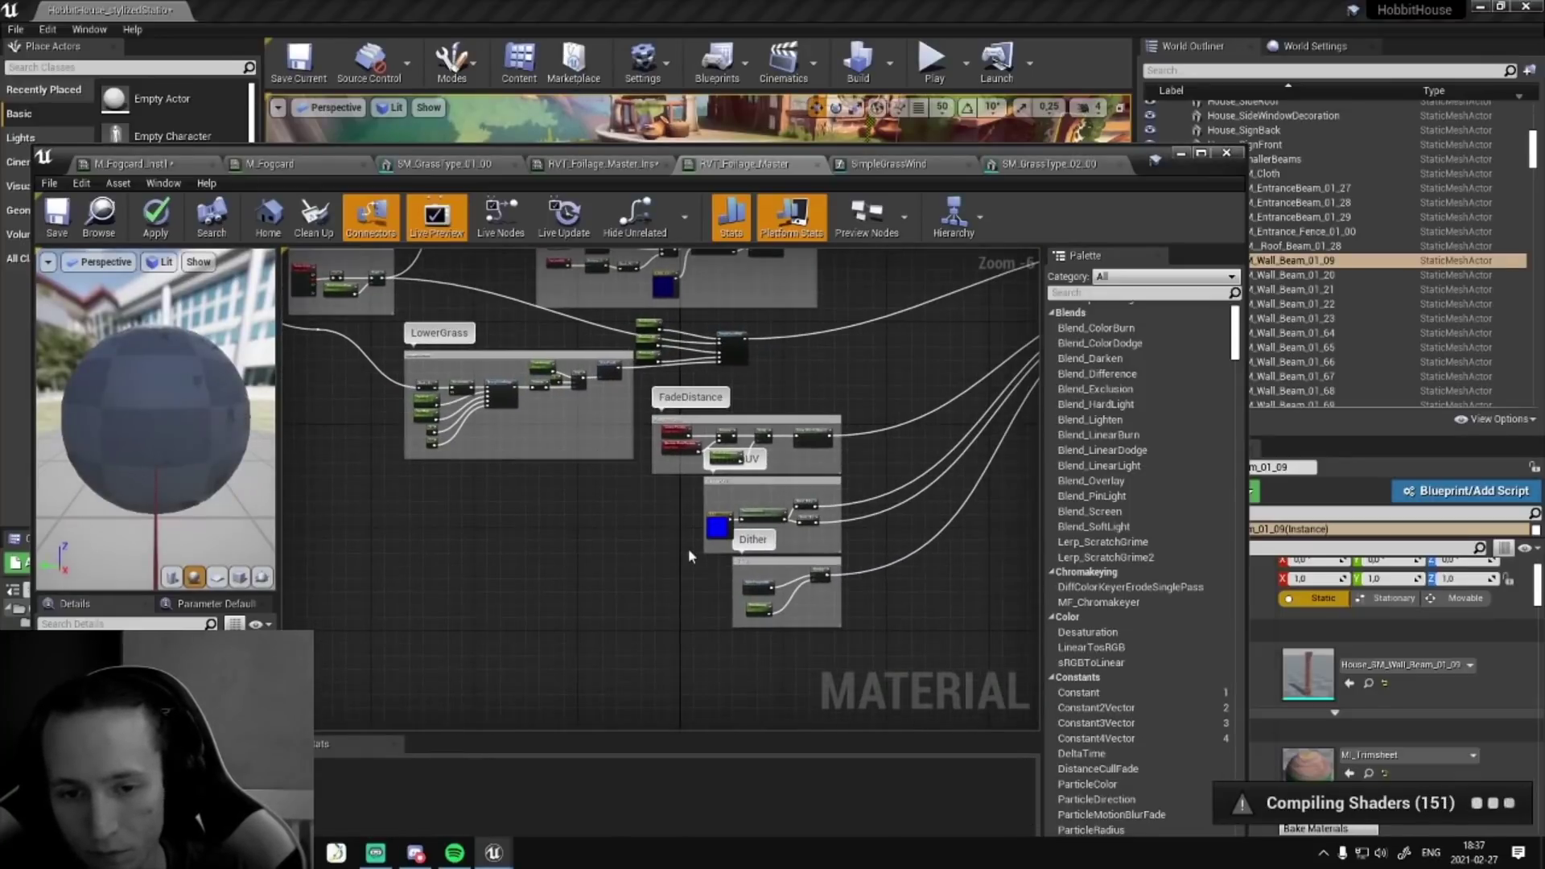
{"action": "scroll", "coordinate": [688, 548], "scroll_direction": "up", "scroll_amount": 3}
{"action": "scroll", "coordinate": [623, 531], "scroll_direction": "down", "scroll_amount": 3}
{"action": "scroll", "coordinate": [620, 531], "scroll_direction": "up", "scroll_amount": 2}
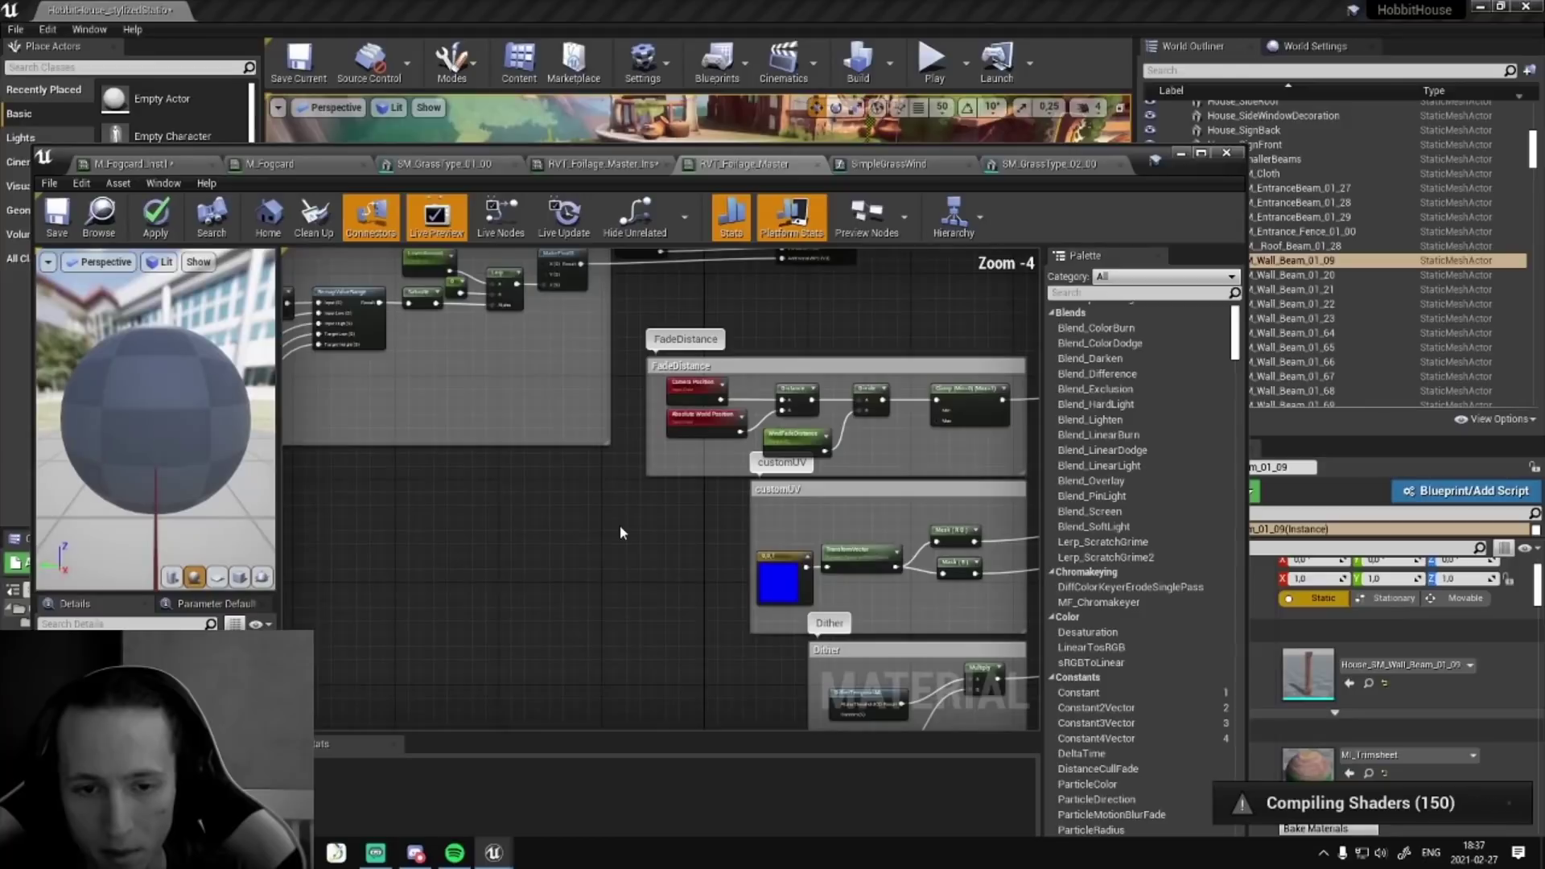
{"action": "right_click_drag", "start_coordinate": [606, 504], "coordinate": [417, 575]}
{"action": "left_click", "coordinate": [804, 435]}
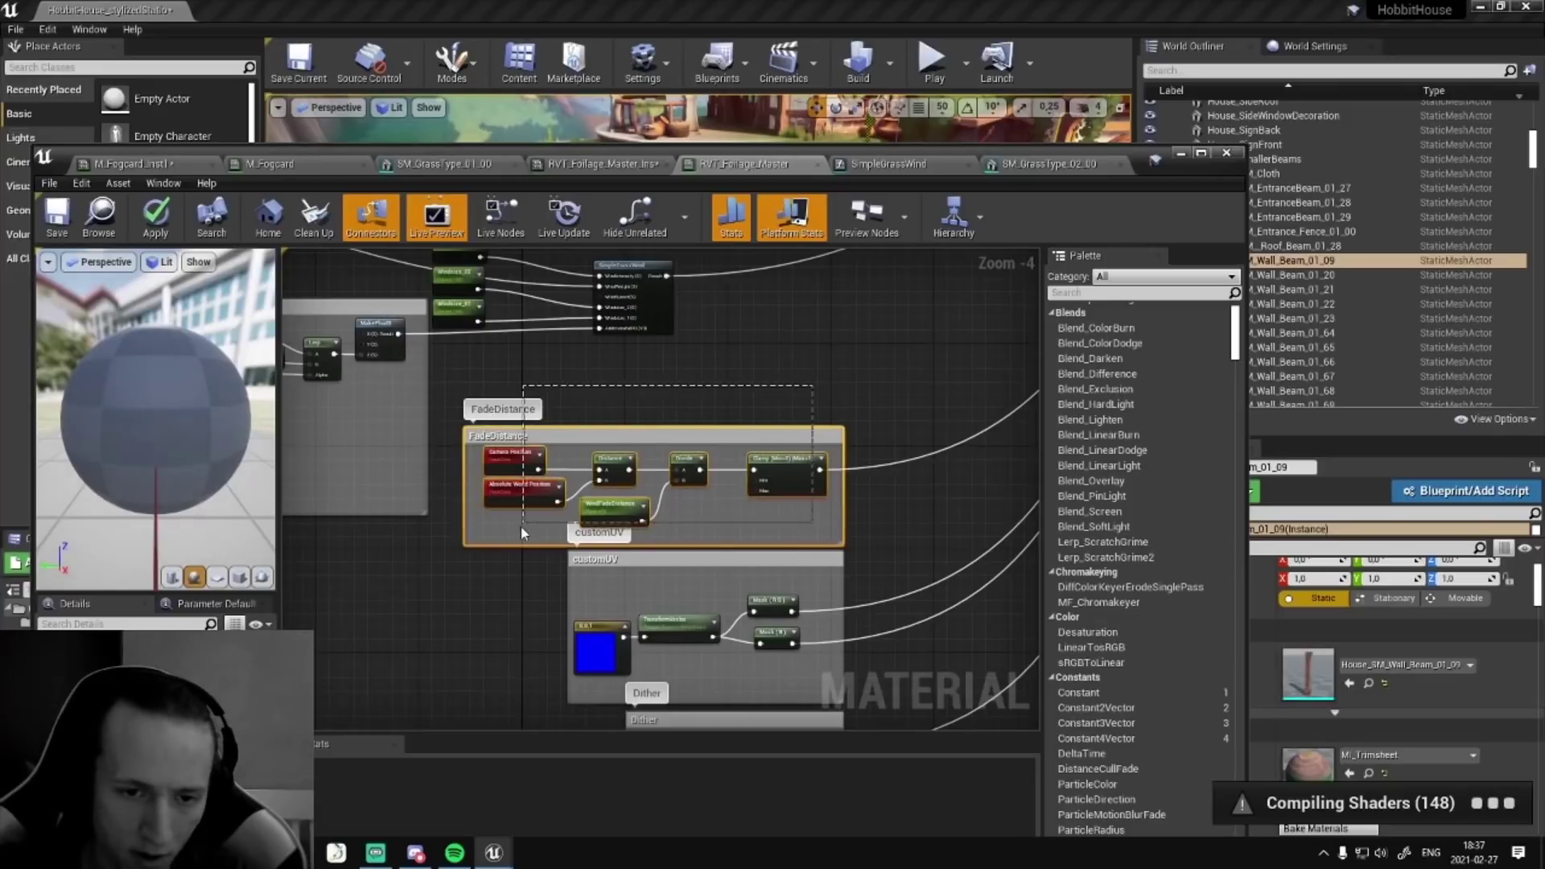
- Examine the Dither group's DitherTemporalAA and DitherAmount nodes, and go back across the graph past the MaskGradient group
{"action": "scroll", "coordinate": [508, 567], "scroll_direction": "down", "scroll_amount": 2}
{"action": "right_click_drag", "start_coordinate": [486, 676], "coordinate": [552, 531]}
{"action": "scroll", "coordinate": [554, 533], "scroll_direction": "up", "scroll_amount": 3}
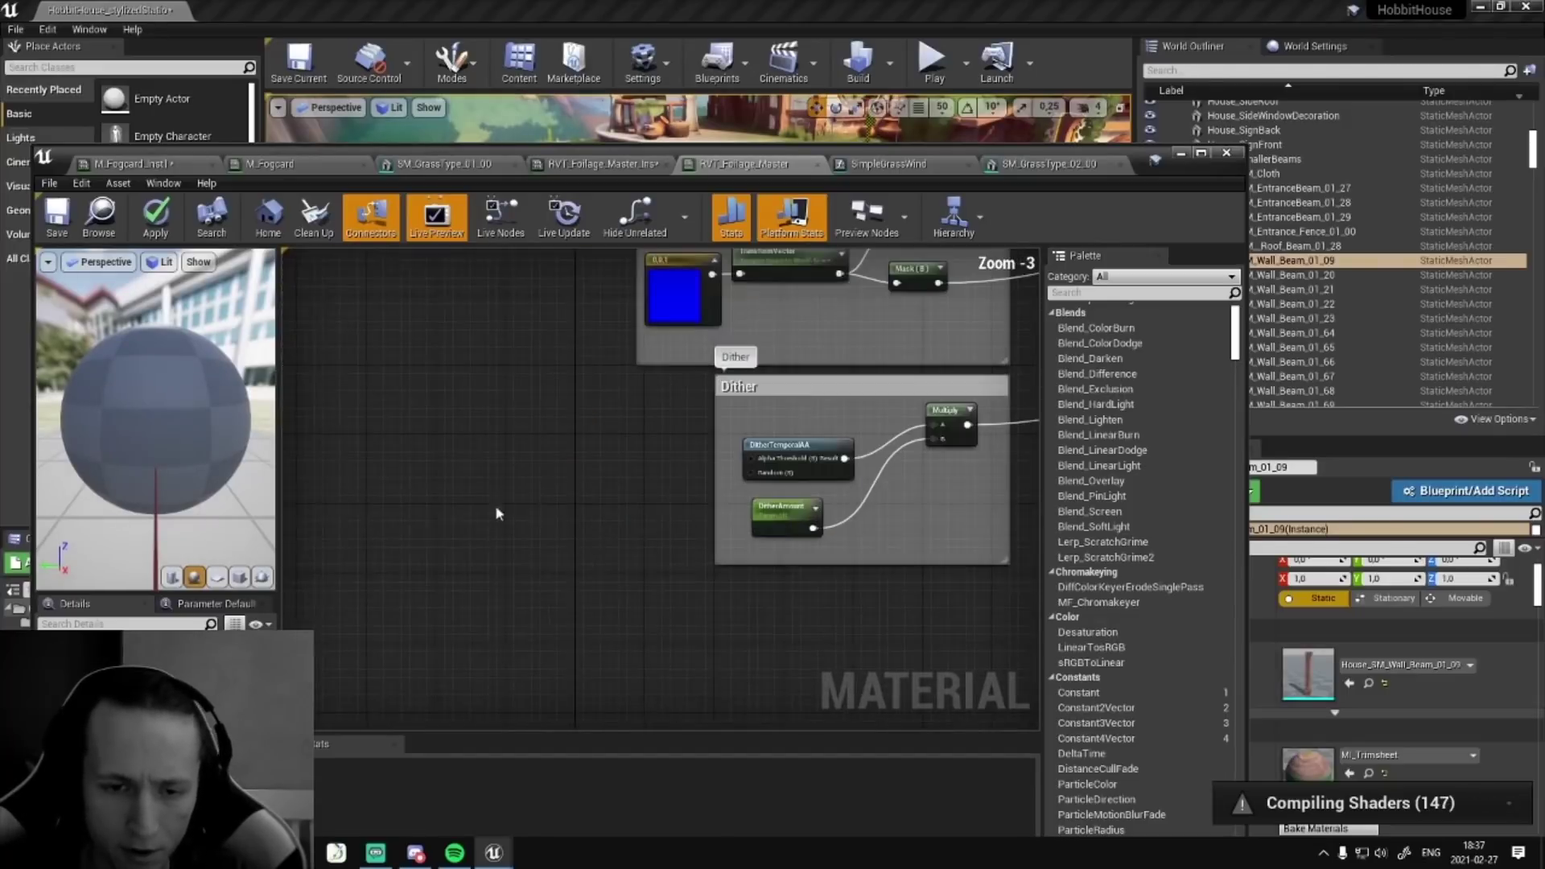
{"action": "scroll", "coordinate": [497, 508], "scroll_direction": "down", "scroll_amount": 2}
{"action": "right_click_drag", "start_coordinate": [486, 483], "coordinate": [556, 624]}
{"action": "scroll", "coordinate": [554, 621], "scroll_direction": "down", "scroll_amount": 1}
{"action": "right_click_drag", "start_coordinate": [379, 583], "coordinate": [534, 722]}
{"action": "scroll", "coordinate": [698, 620], "scroll_direction": "up", "scroll_amount": 2}
{"action": "mouse_move", "coordinate": [460, 342]}
{"action": "right_mouse_down"}
{"action": "mouse_move", "coordinate": [643, 517]}
{"action": "mouse_move", "coordinate": [792, 606]}
{"action": "right_mouse_up"}
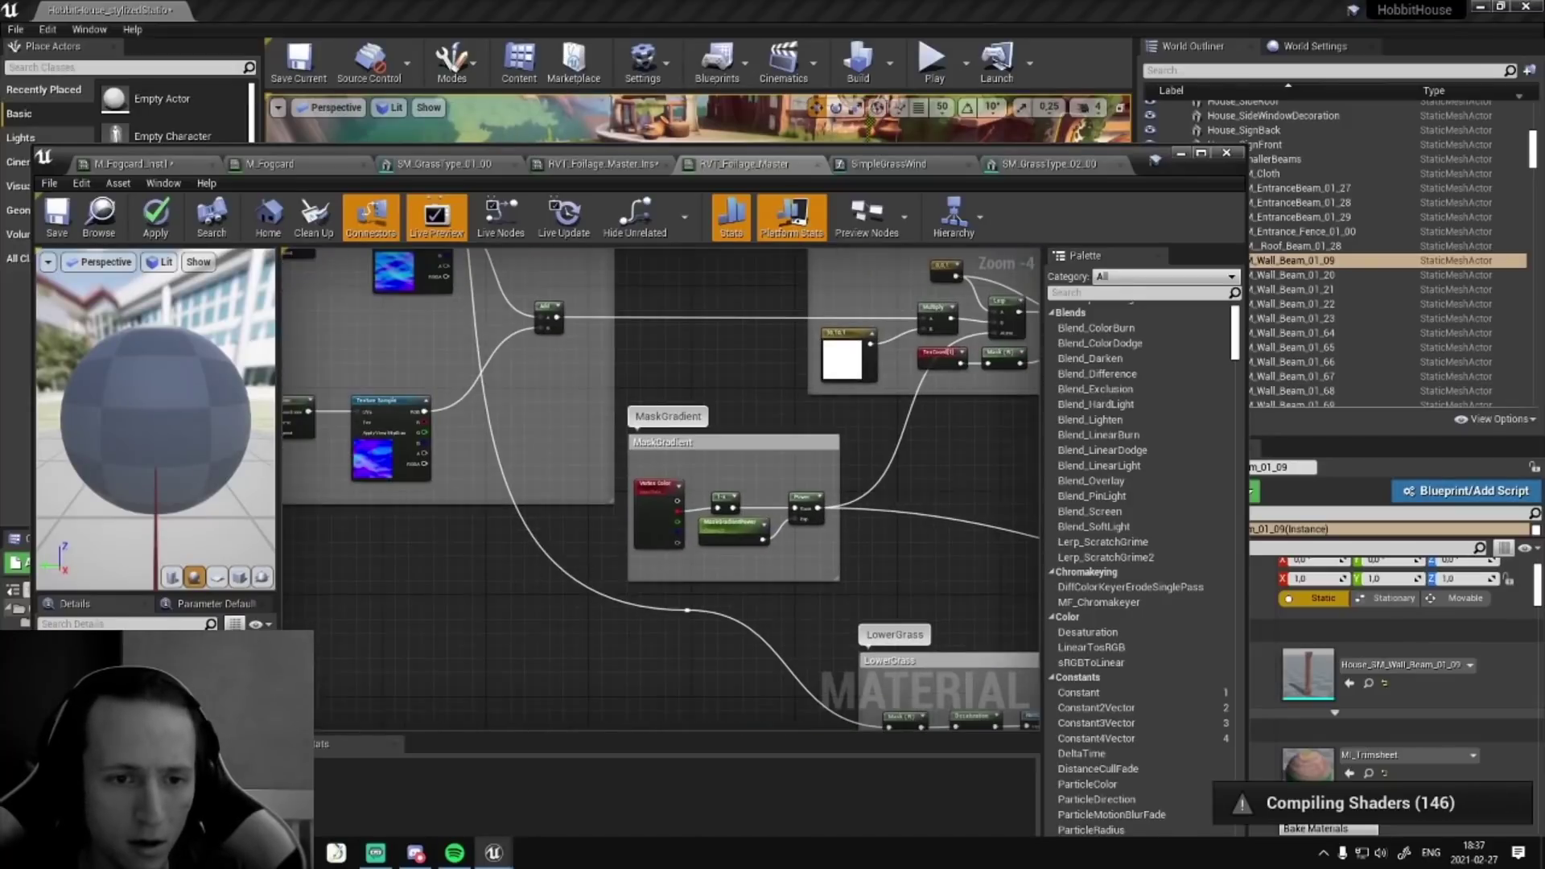
{"action": "right_click_drag", "start_coordinate": [531, 541], "coordinate": [693, 645]}
{"action": "right_click_drag", "start_coordinate": [592, 646], "coordinate": [765, 621]}
{"action": "scroll", "coordinate": [766, 627], "scroll_direction": "down", "scroll_amount": 3}
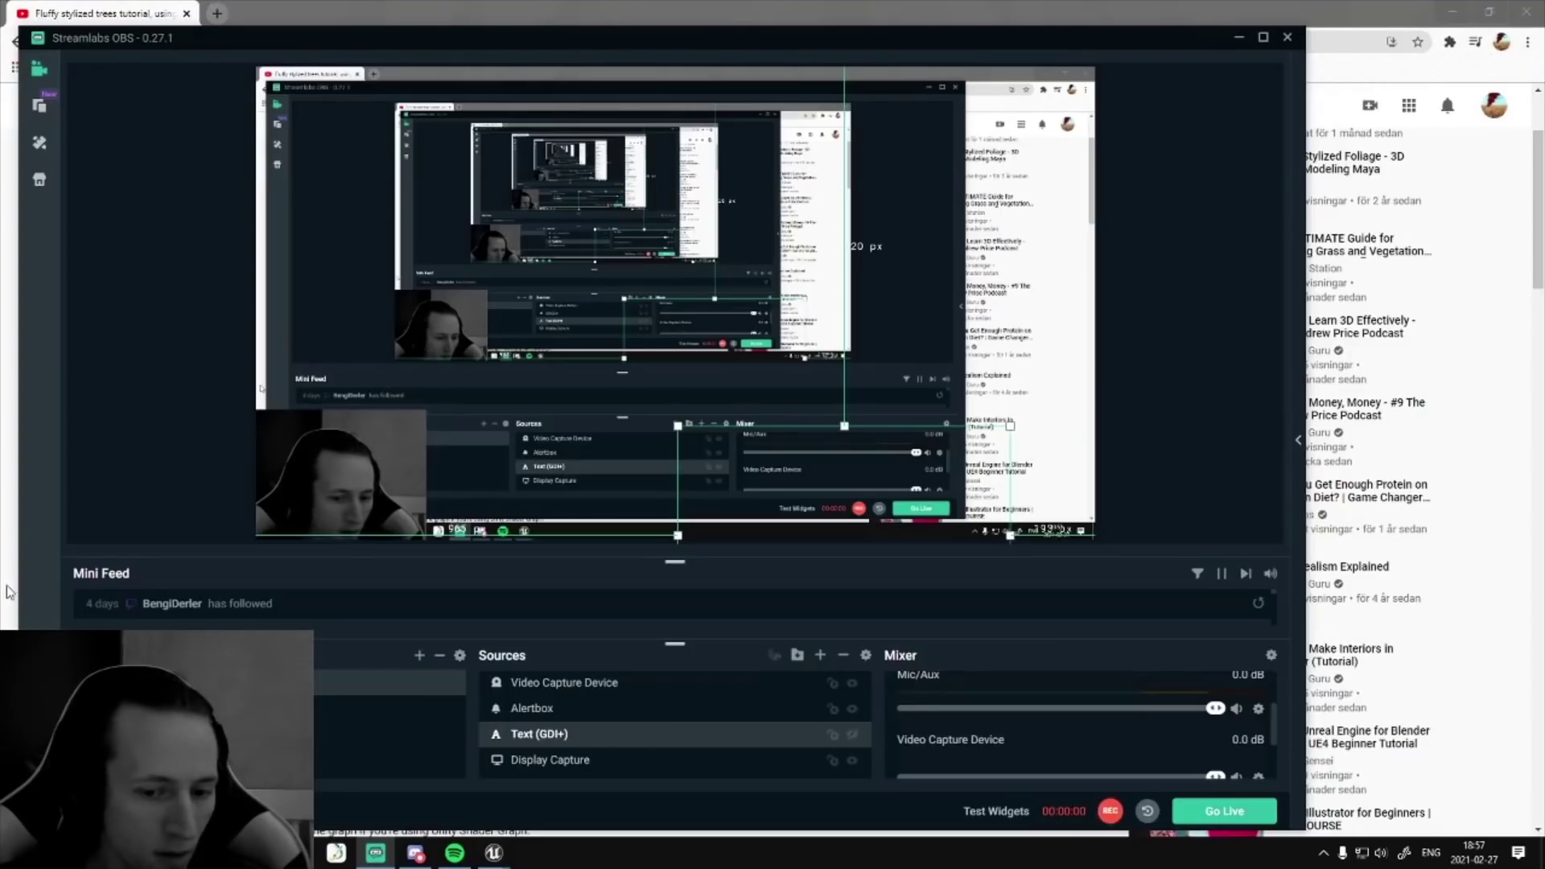
- Switch to the browser and show the YouTube video "Fluffy stylized trees tutorial, using quadmesh-to-billboards shader in Unity" with its description
{"action": "left_click", "coordinate": [6, 595]}
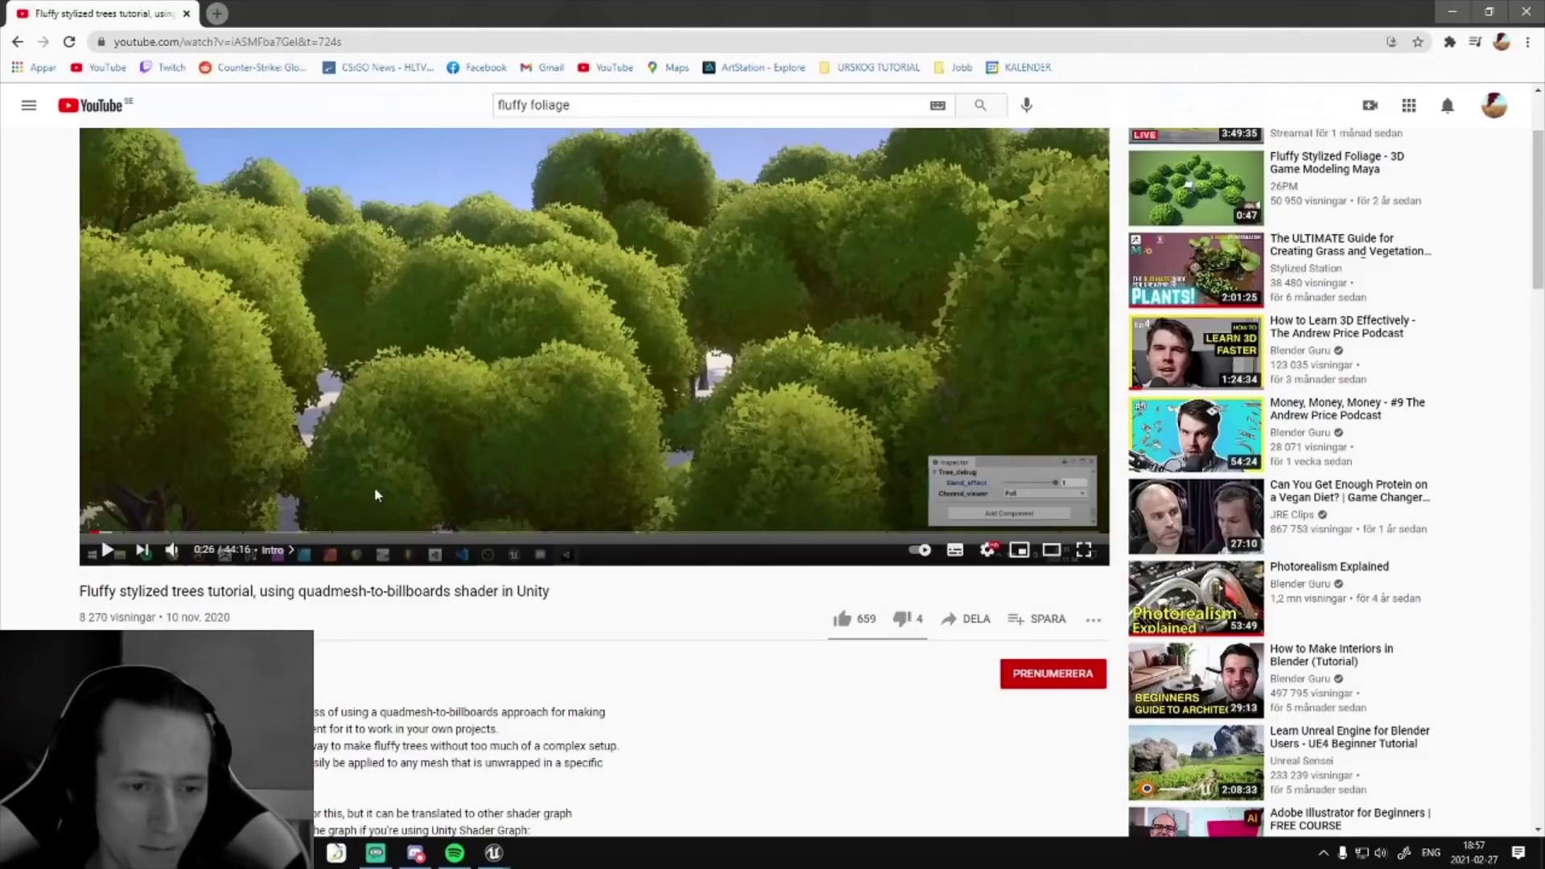
{"action": "scroll", "coordinate": [227, 578], "scroll_direction": "up", "scroll_amount": 2}
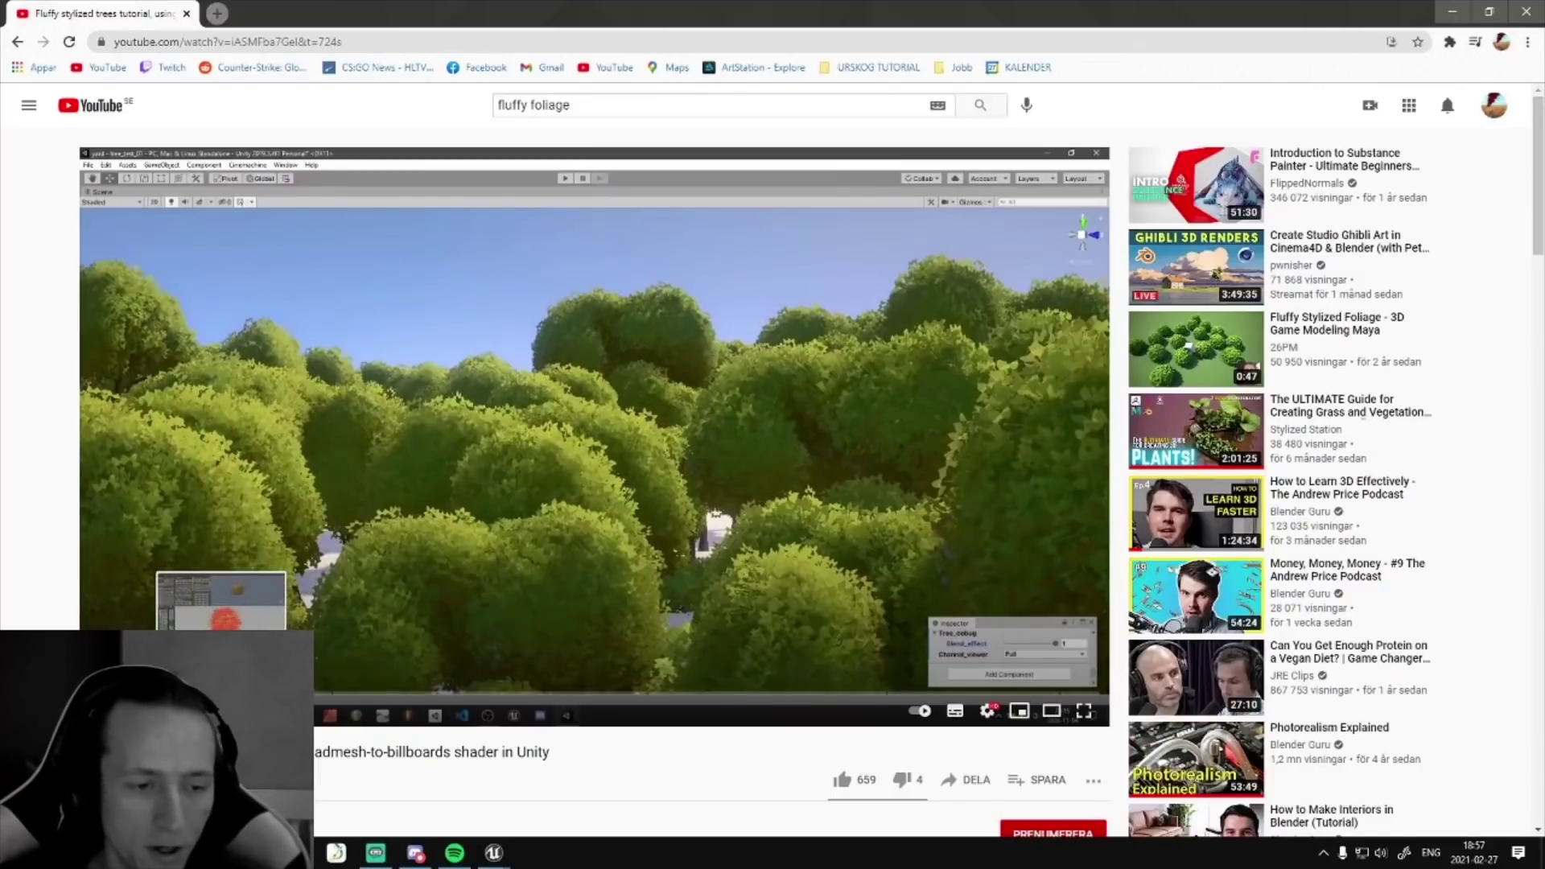
{"action": "scroll", "coordinate": [754, 481], "scroll_direction": "down", "scroll_amount": 2}
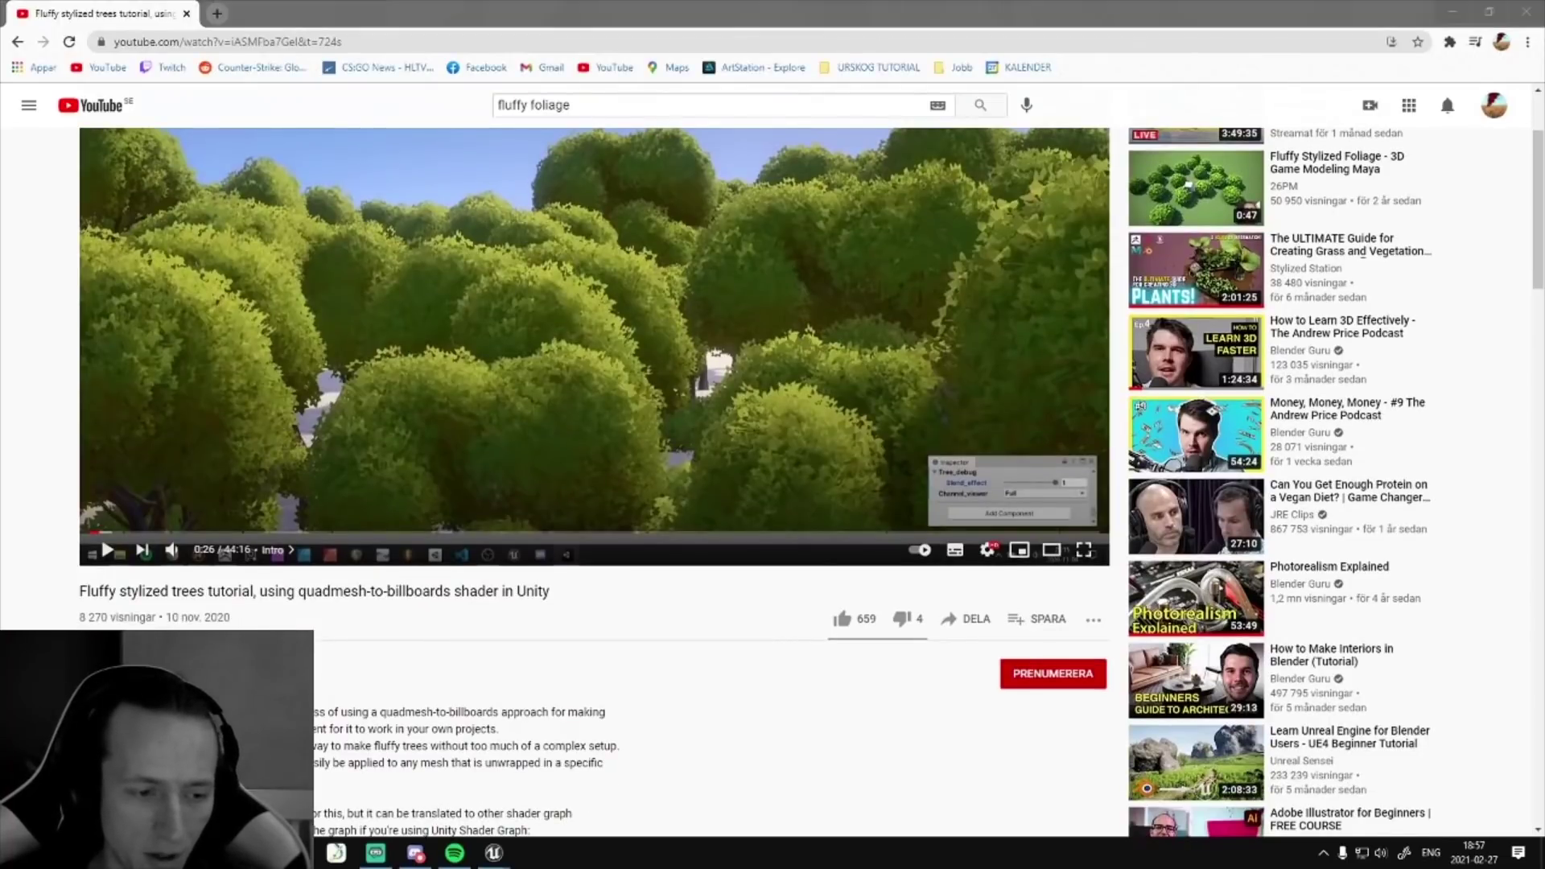
- Switch to ZBrush and roll the tree canopy's undo history back to its start
{"action": "key", "text": "alt+Tab"}
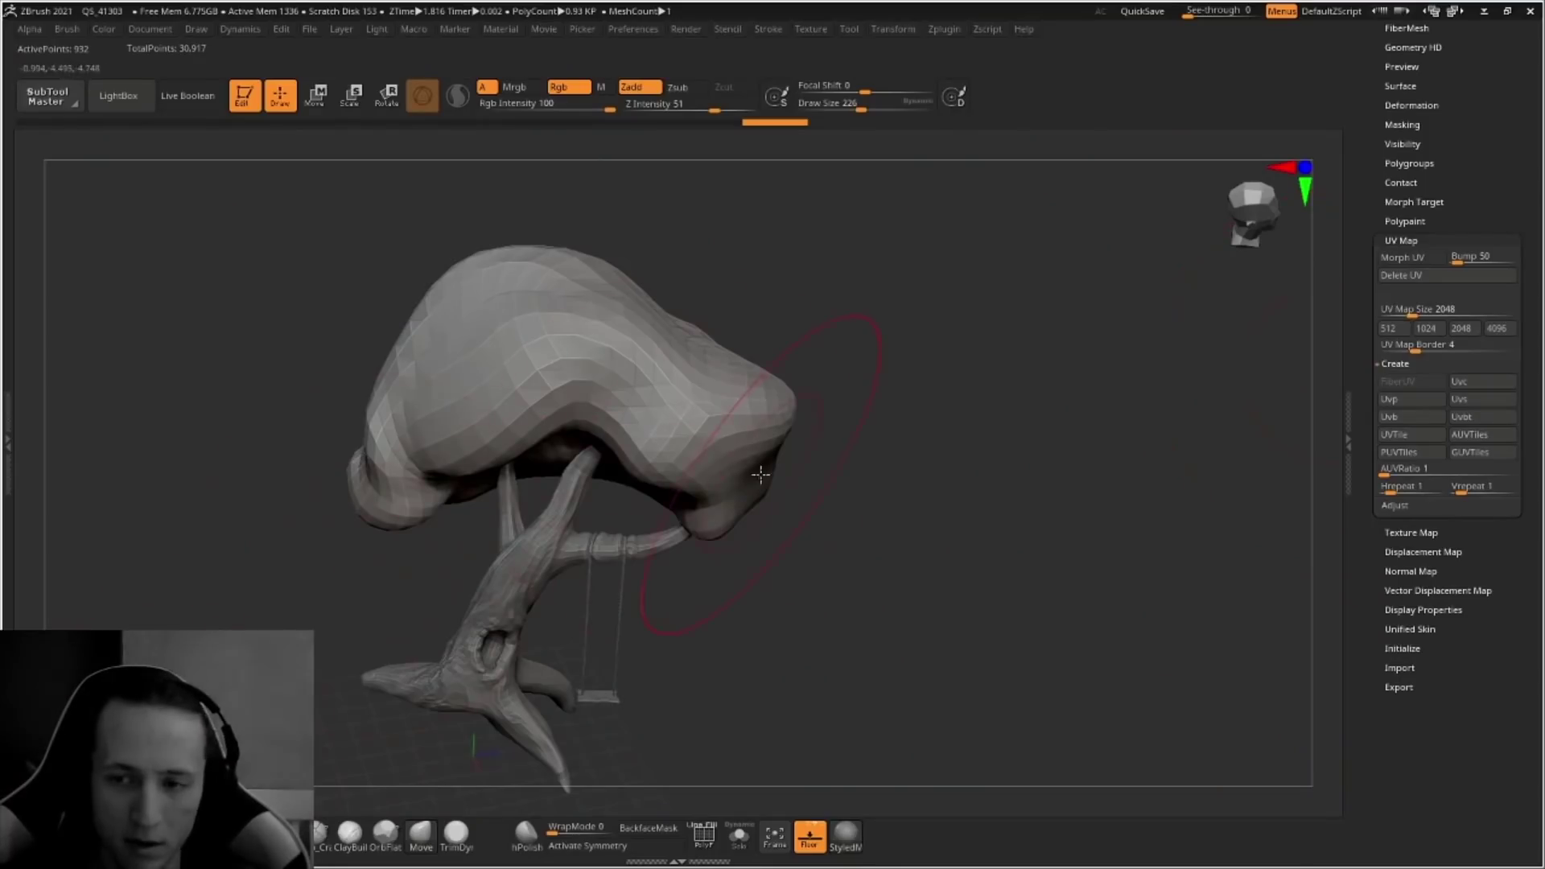
{"action": "left_click_drag", "start_coordinate": [914, 499], "coordinate": [904, 515]}
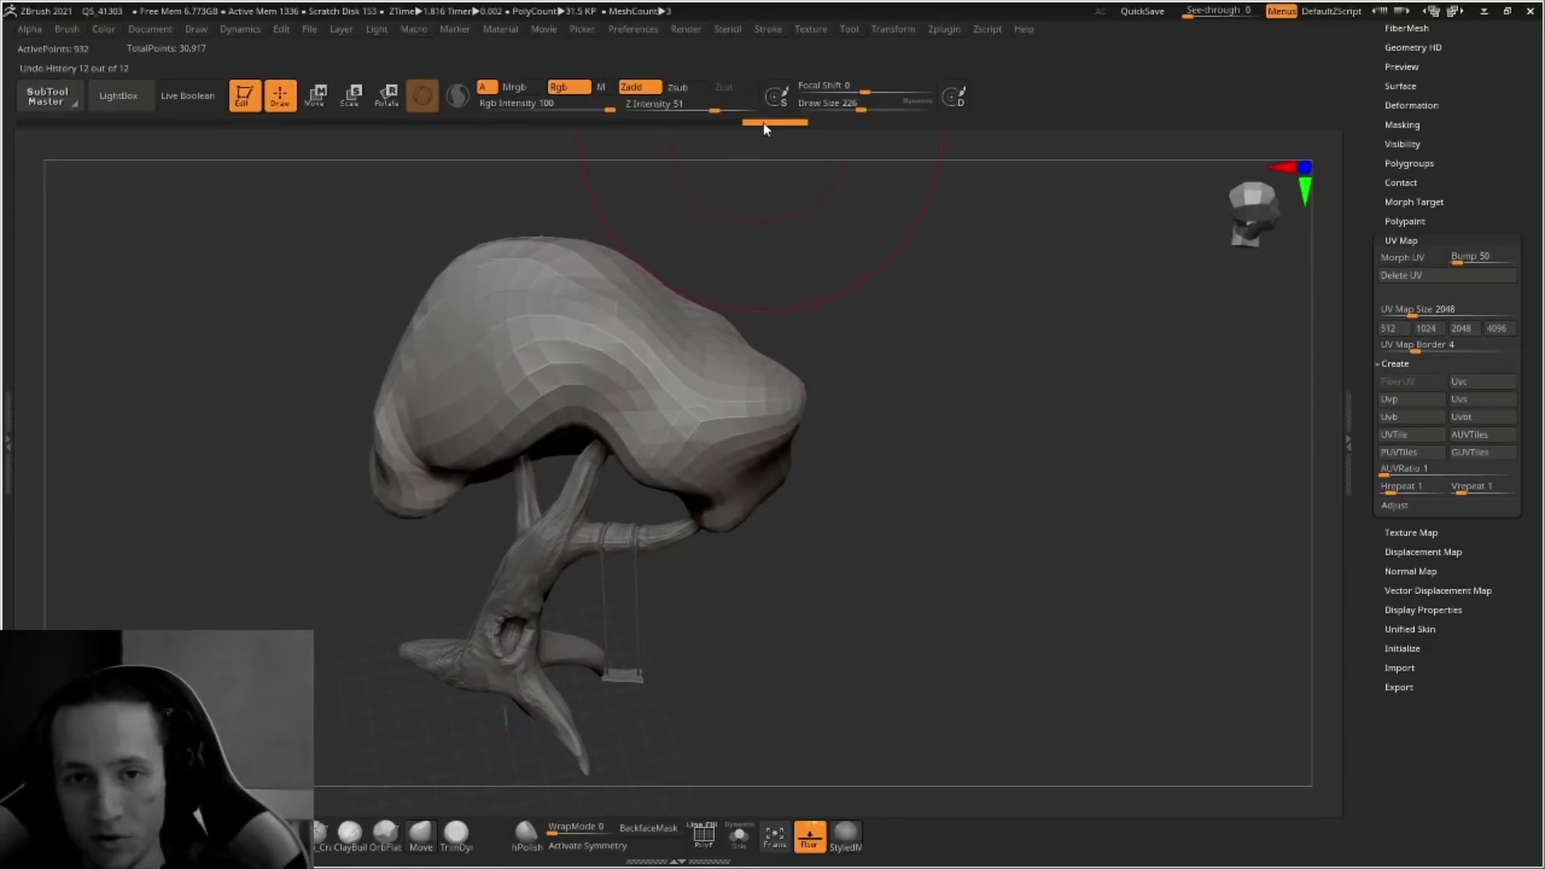
{"action": "left_click", "coordinate": [693, 127]}
{"action": "mouse_move", "coordinate": [693, 129]}
{"action": "left_mouse_down"}
{"action": "mouse_move", "coordinate": [155, 127]}
{"action": "mouse_move", "coordinate": [76, 148]}
{"action": "left_mouse_up"}
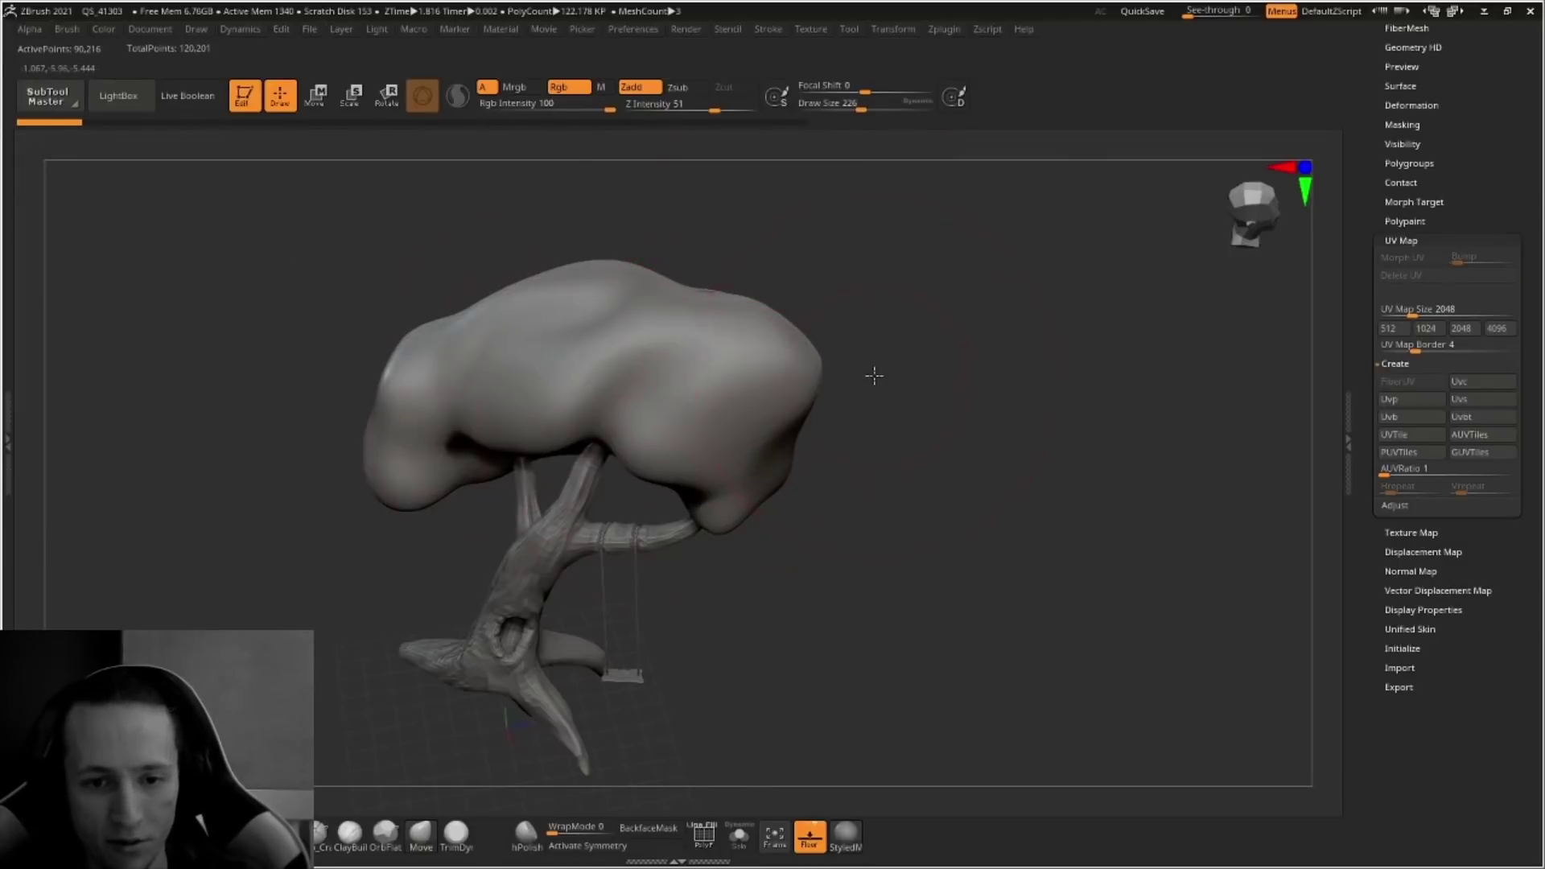
- Sculpt rounded lobes and creases into the tree canopy with a draw size of 97 and Z Intensity 25
{"action": "left_click_drag", "start_coordinate": [874, 376], "coordinate": [876, 451]}
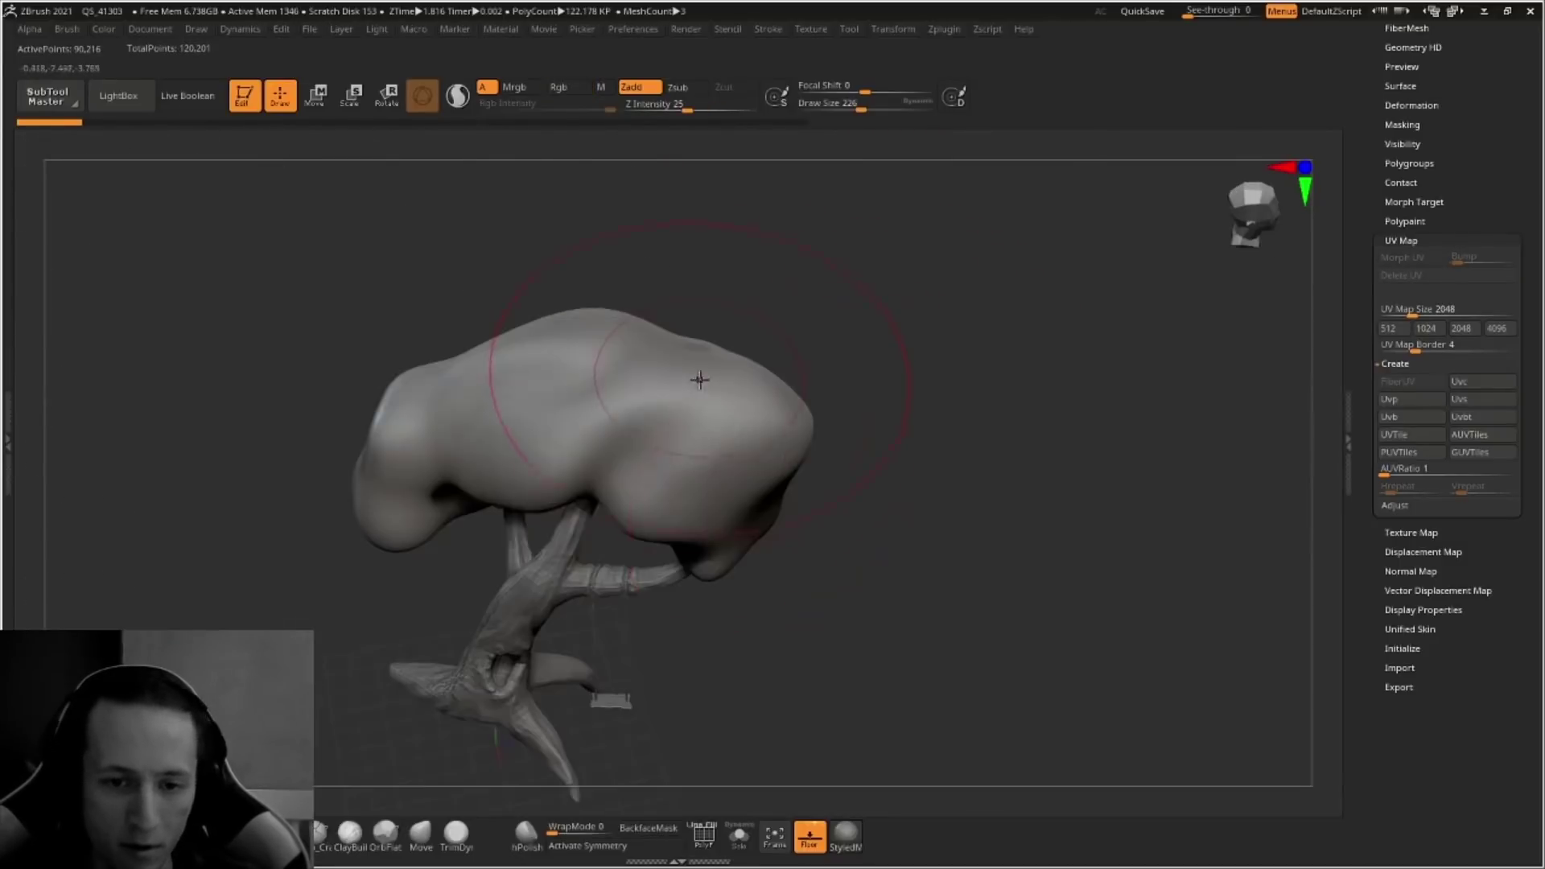
{"action": "key", "text": "space"}
{"action": "left_click_drag", "start_coordinate": [693, 383], "coordinate": [674, 383]}
{"action": "mouse_move", "coordinate": [576, 362]}
{"action": "left_mouse_down"}
{"action": "mouse_move", "coordinate": [515, 402]}
{"action": "mouse_move", "coordinate": [543, 451]}
{"action": "left_mouse_up"}
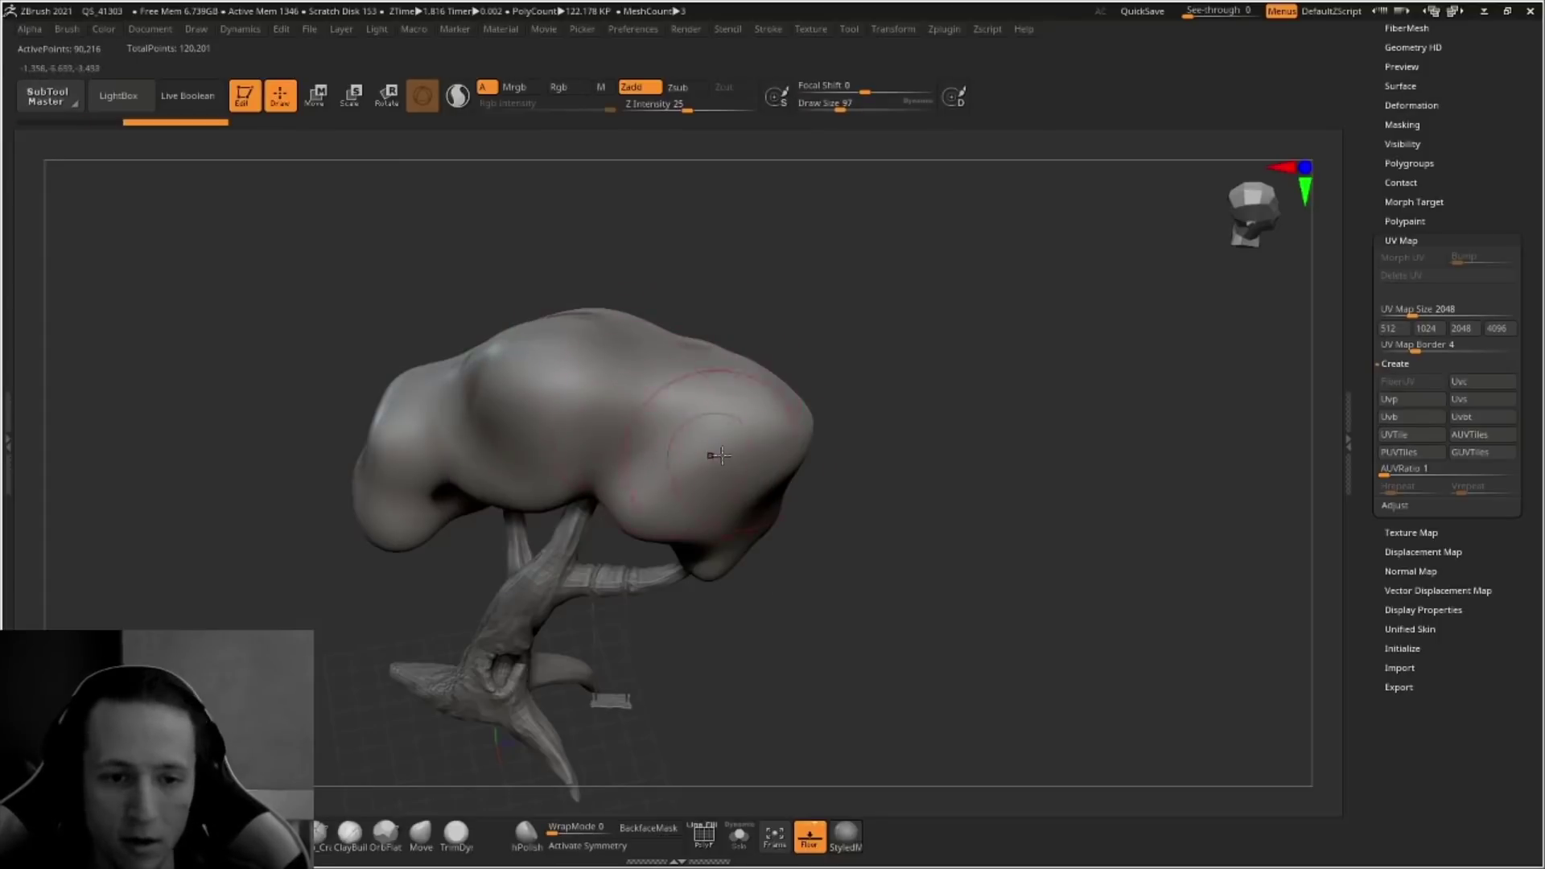
{"action": "left_click_drag", "start_coordinate": [711, 455], "coordinate": [785, 473]}
{"action": "mouse_move", "coordinate": [958, 480]}
{"action": "left_mouse_down"}
{"action": "mouse_move", "coordinate": [874, 439]}
{"action": "mouse_move", "coordinate": [832, 442]}
{"action": "mouse_move", "coordinate": [829, 539]}
{"action": "mouse_move", "coordinate": [796, 527]}
{"action": "left_mouse_up"}
{"action": "left_click_drag", "start_coordinate": [451, 553], "coordinate": [569, 559]}
{"action": "left_click_drag", "start_coordinate": [682, 567], "coordinate": [677, 525]}
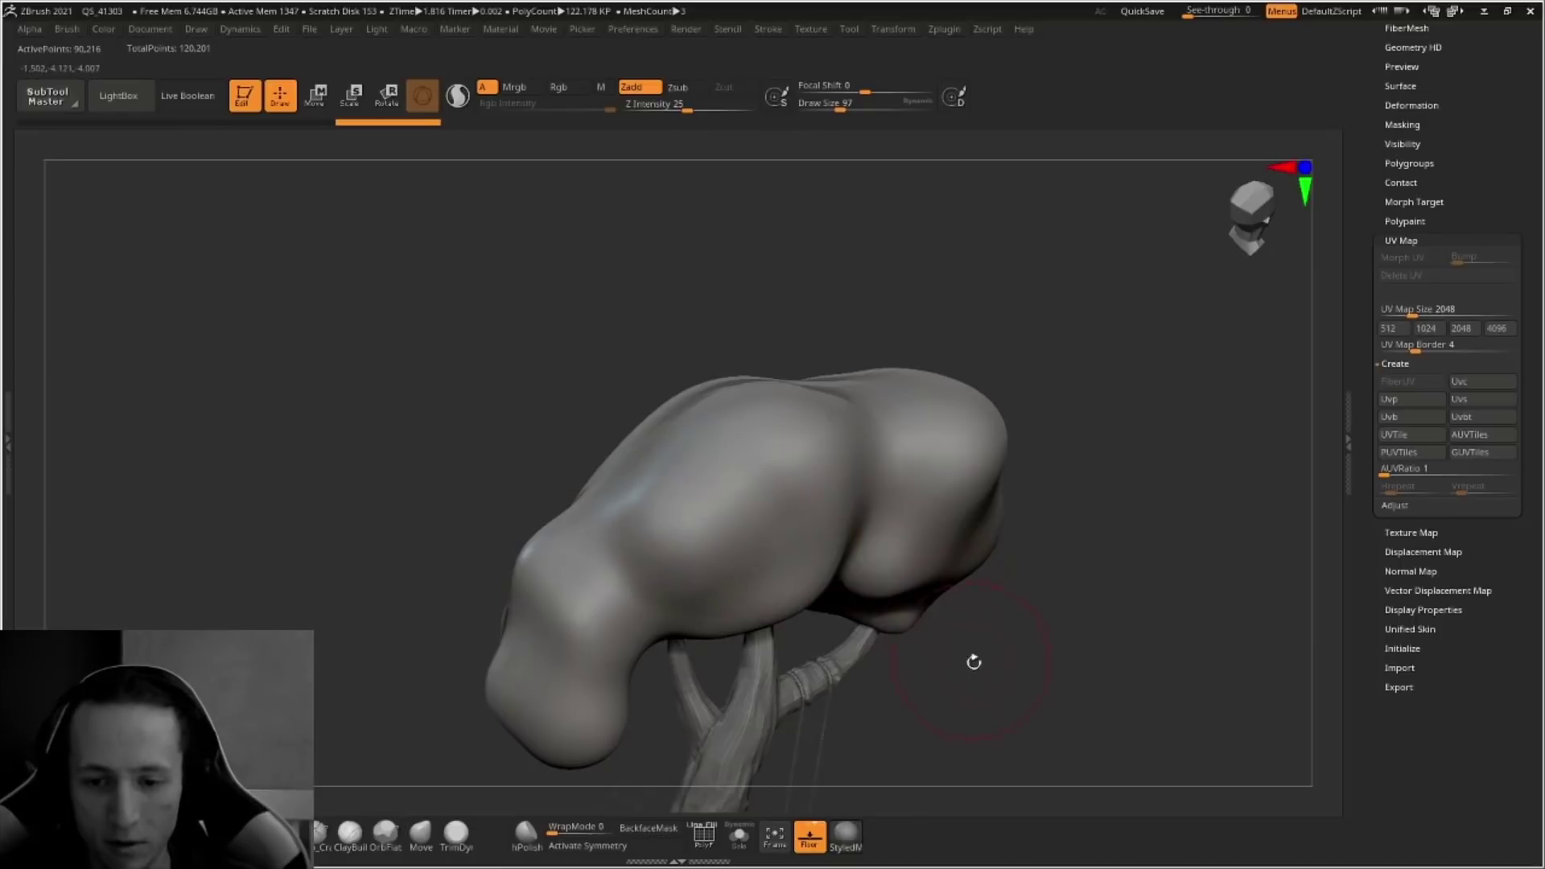
{"action": "left_click_drag", "start_coordinate": [973, 662], "coordinate": [894, 497], "text": "alt"}
{"action": "left_click_drag", "start_coordinate": [977, 563], "coordinate": [945, 542]}
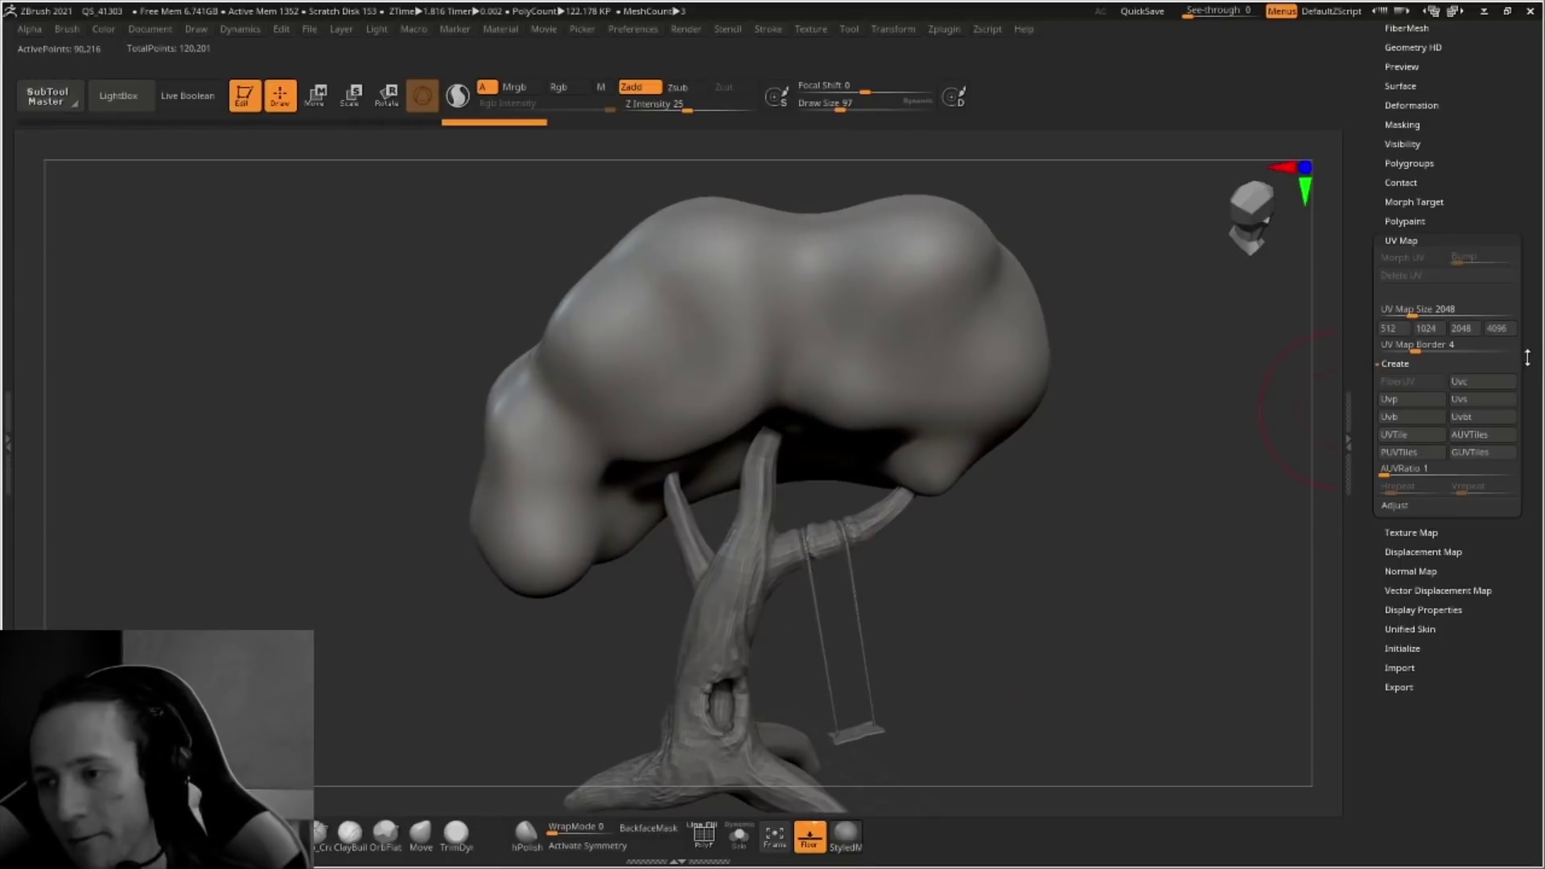
- Retopologize the canopy with ZRemesher, using a target polygons count of 1.00039 and a curves strength of 0
{"action": "scroll", "coordinate": [1526, 357], "scroll_direction": "up", "scroll_amount": 5}
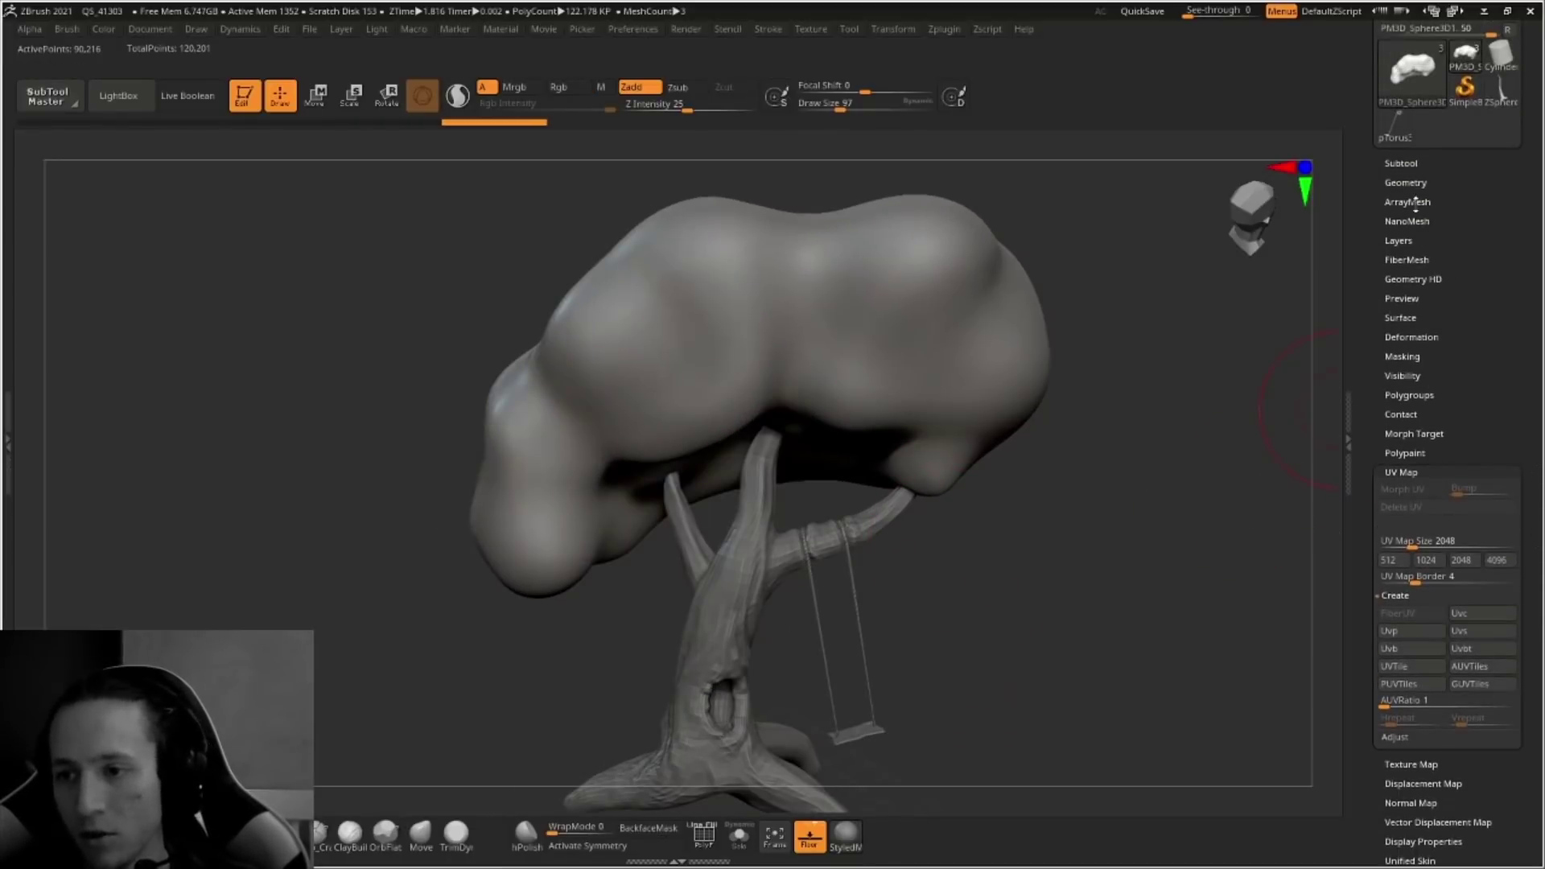
{"action": "left_click", "coordinate": [1413, 183]}
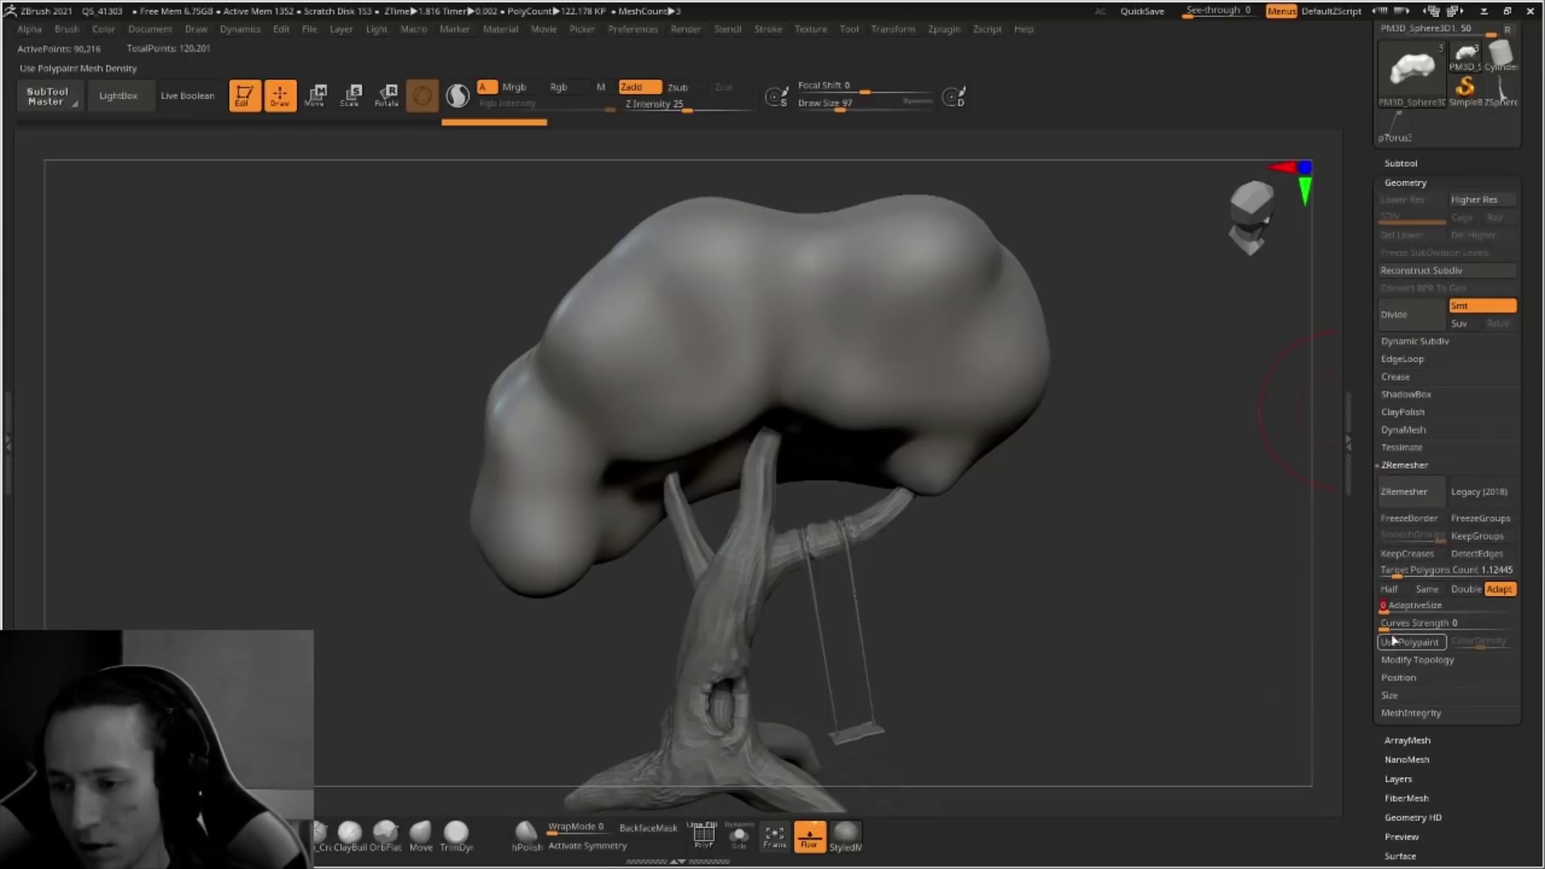
{"action": "left_click", "coordinate": [1418, 625]}
{"action": "left_click_drag", "start_coordinate": [1418, 624], "coordinate": [1314, 625]}
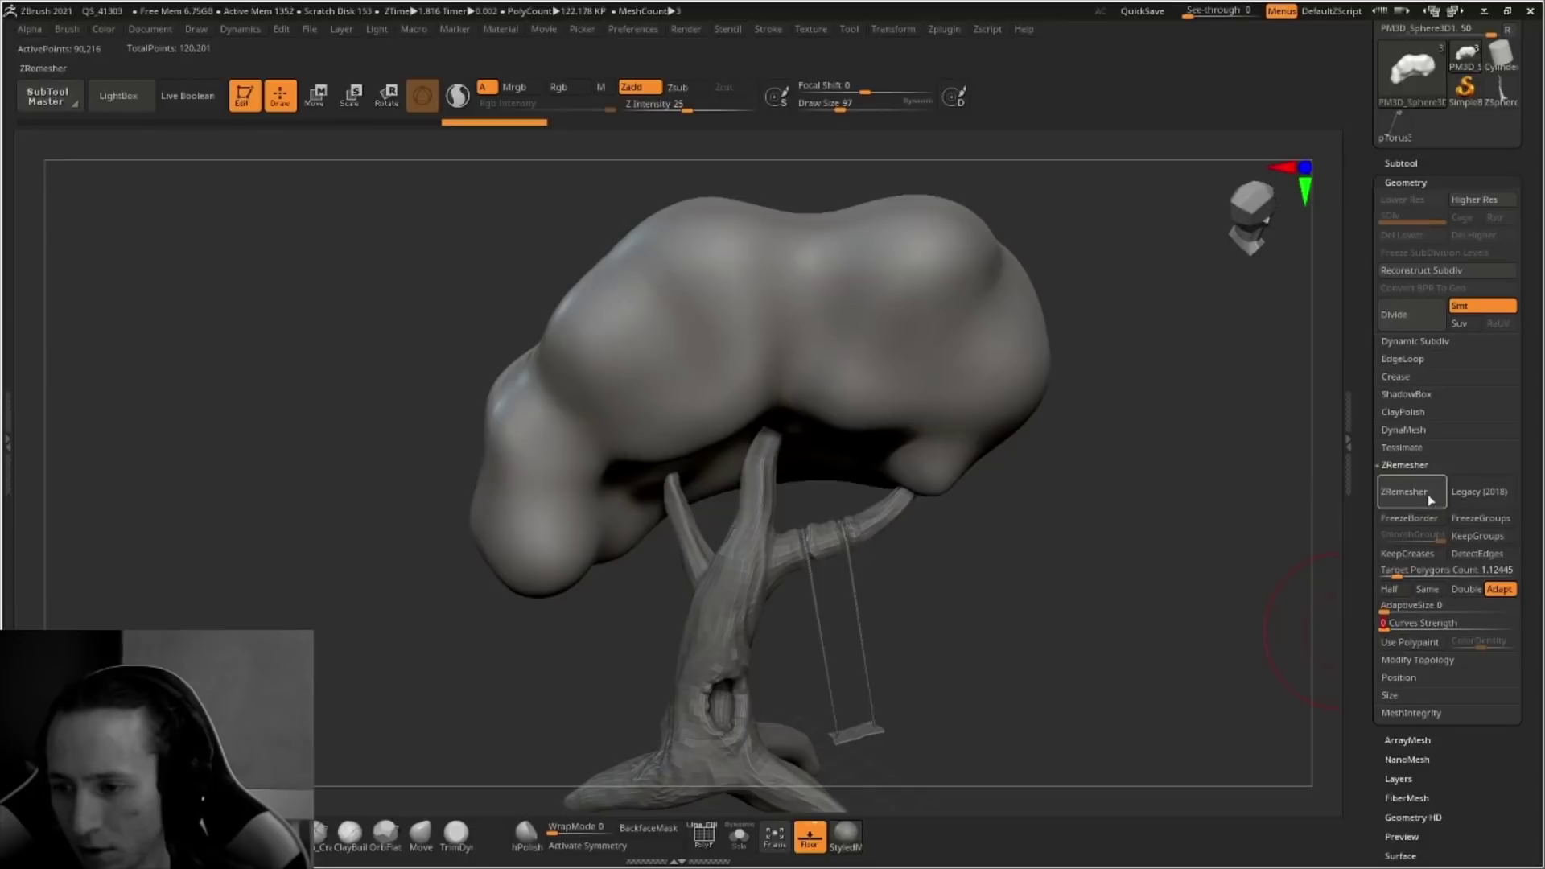
{"action": "left_click_drag", "start_coordinate": [1396, 576], "coordinate": [1398, 576]}
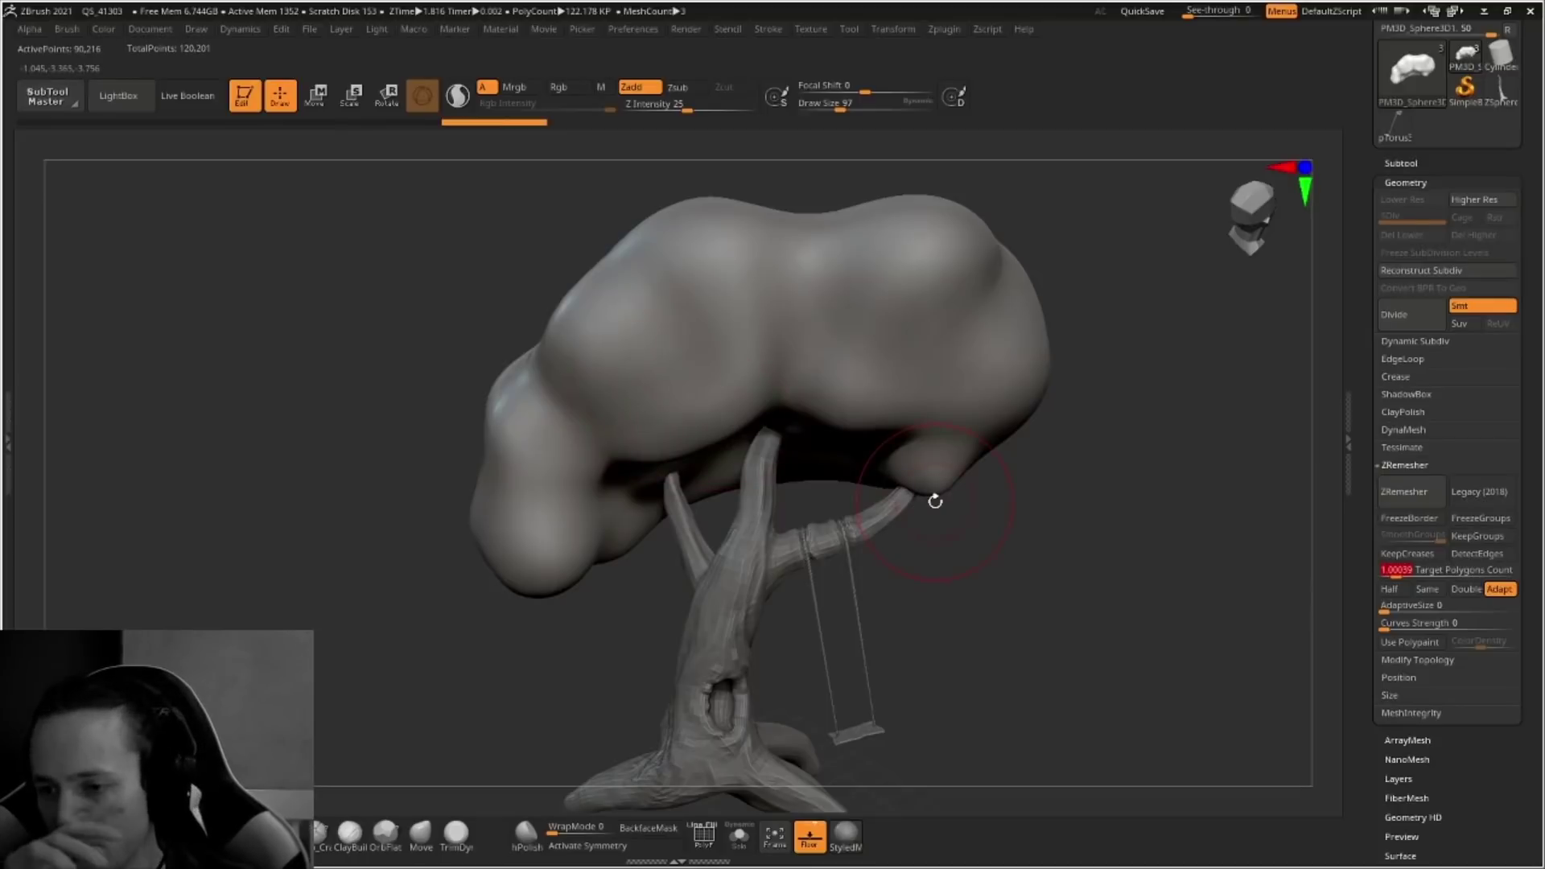
{"action": "left_click", "coordinate": [1418, 491]}
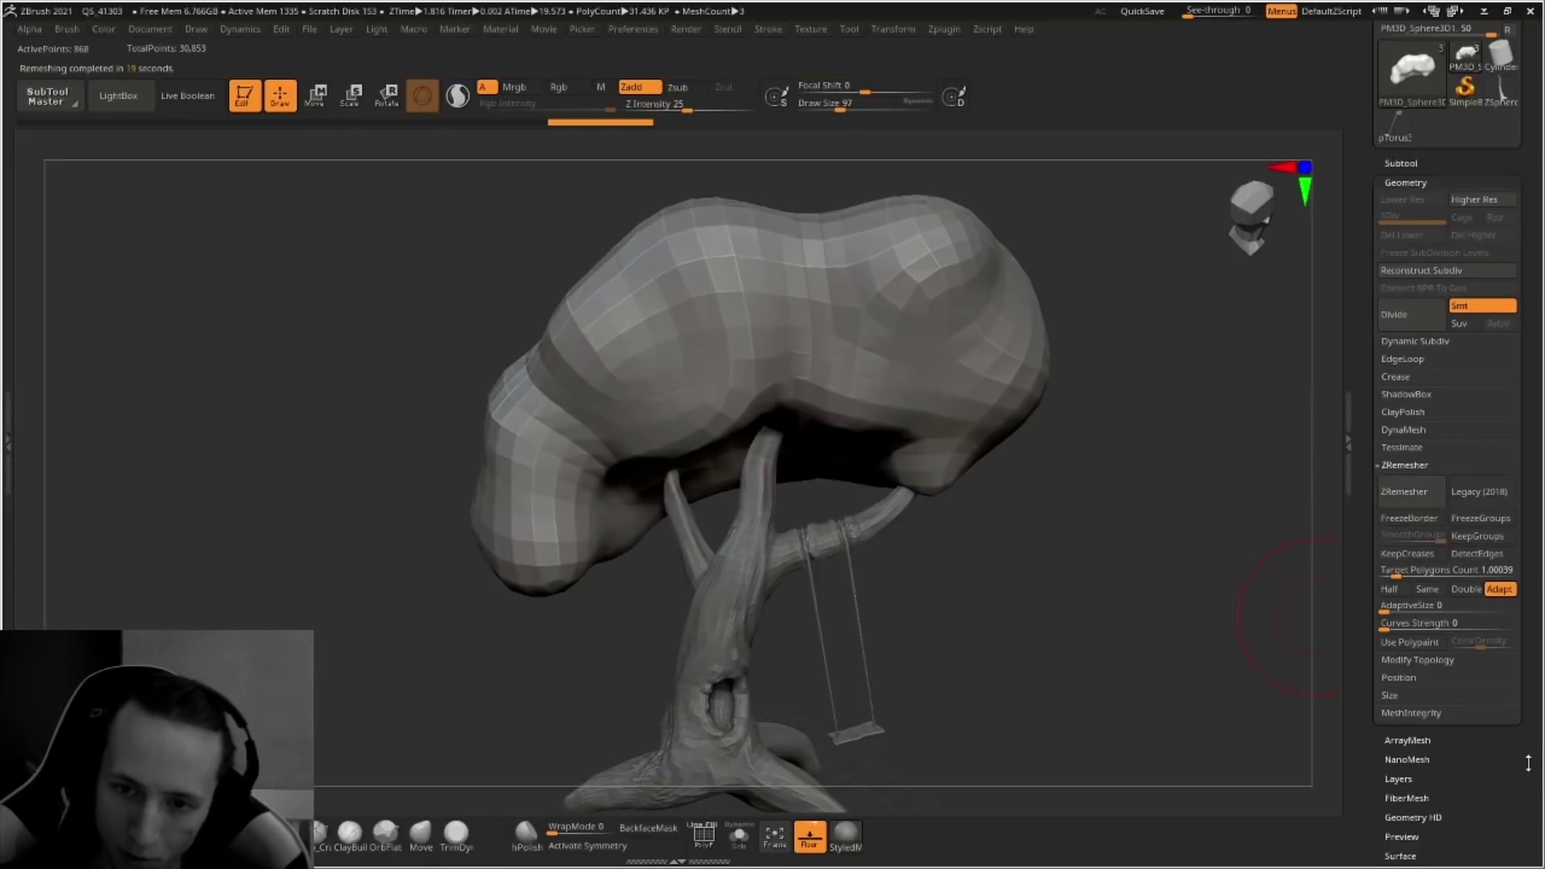
- Inspect the remeshed canopy's quad topology from the back, side and underneath
{"action": "left_click_drag", "start_coordinate": [1523, 761], "coordinate": [1500, 632]}
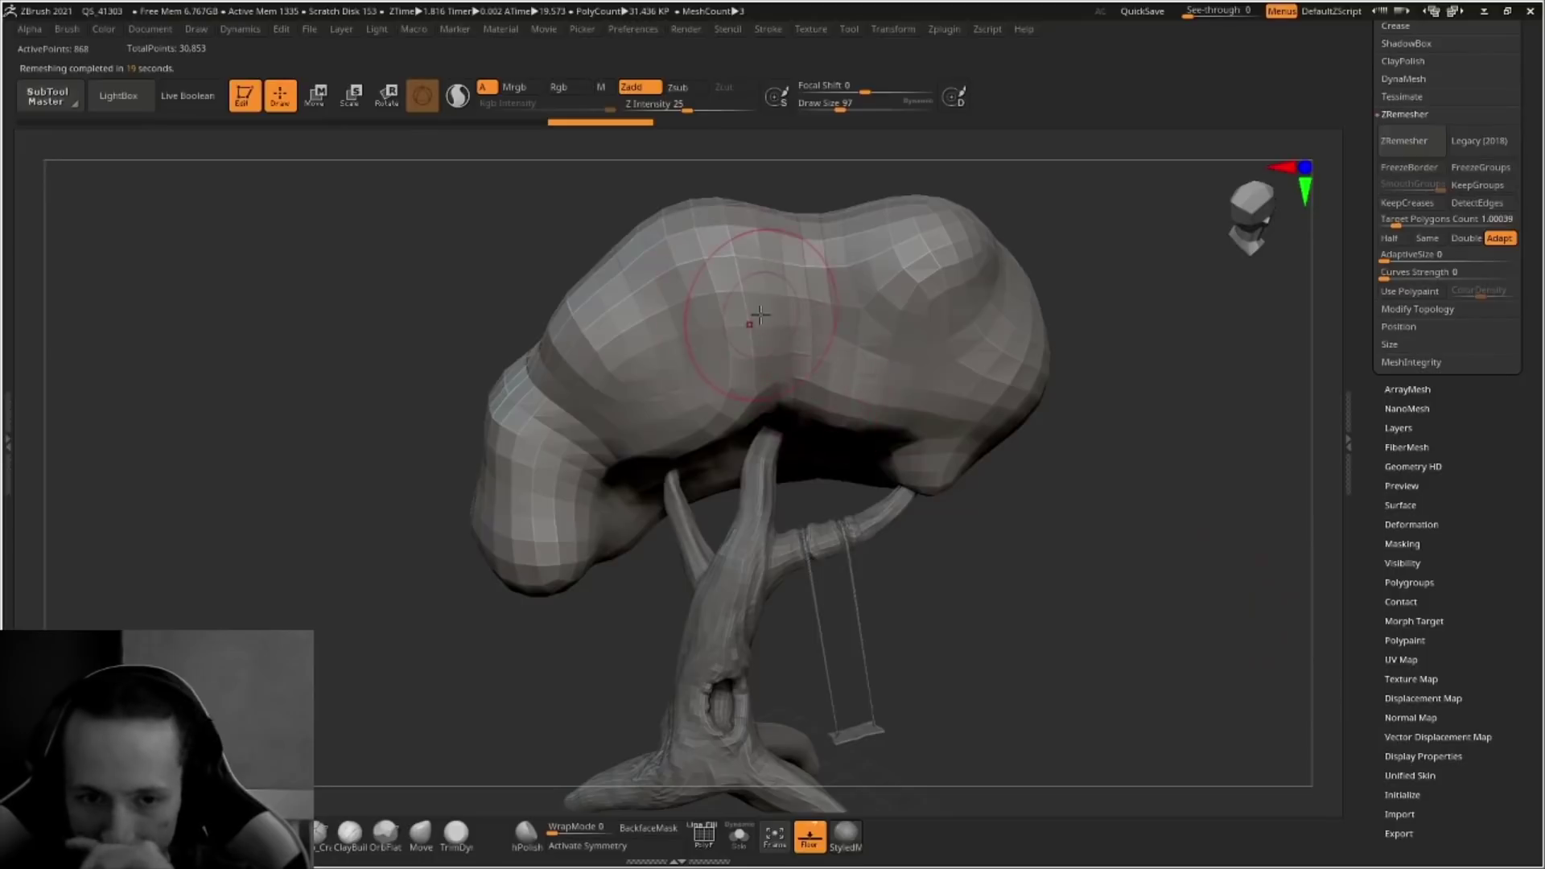
{"action": "right_click_drag", "start_coordinate": [1055, 546], "coordinate": [917, 564]}
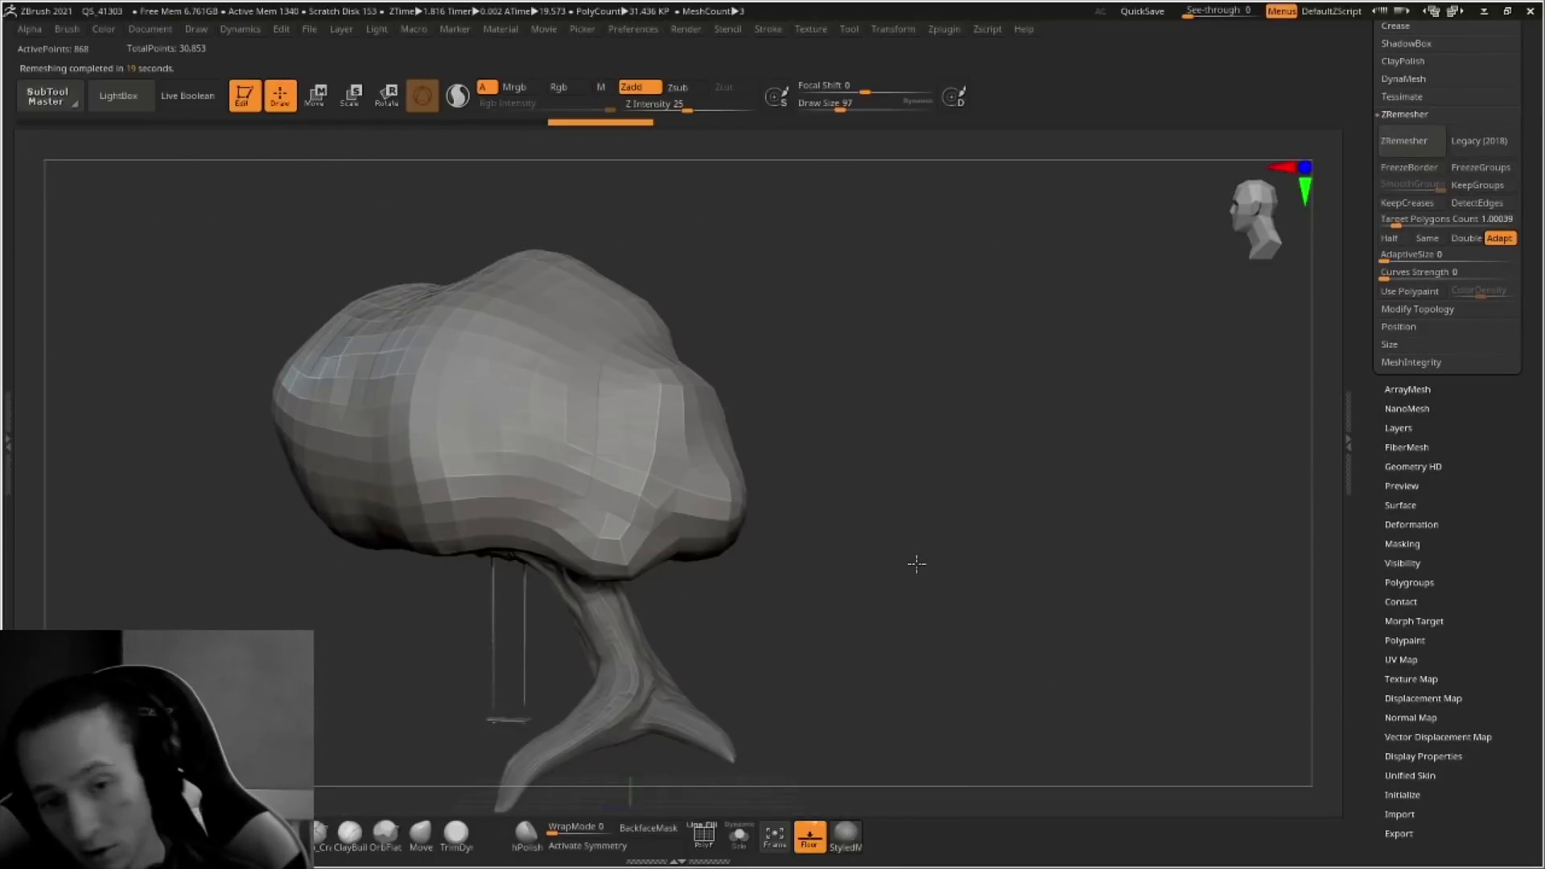
{"action": "right_click_drag", "start_coordinate": [819, 563], "coordinate": [697, 552]}
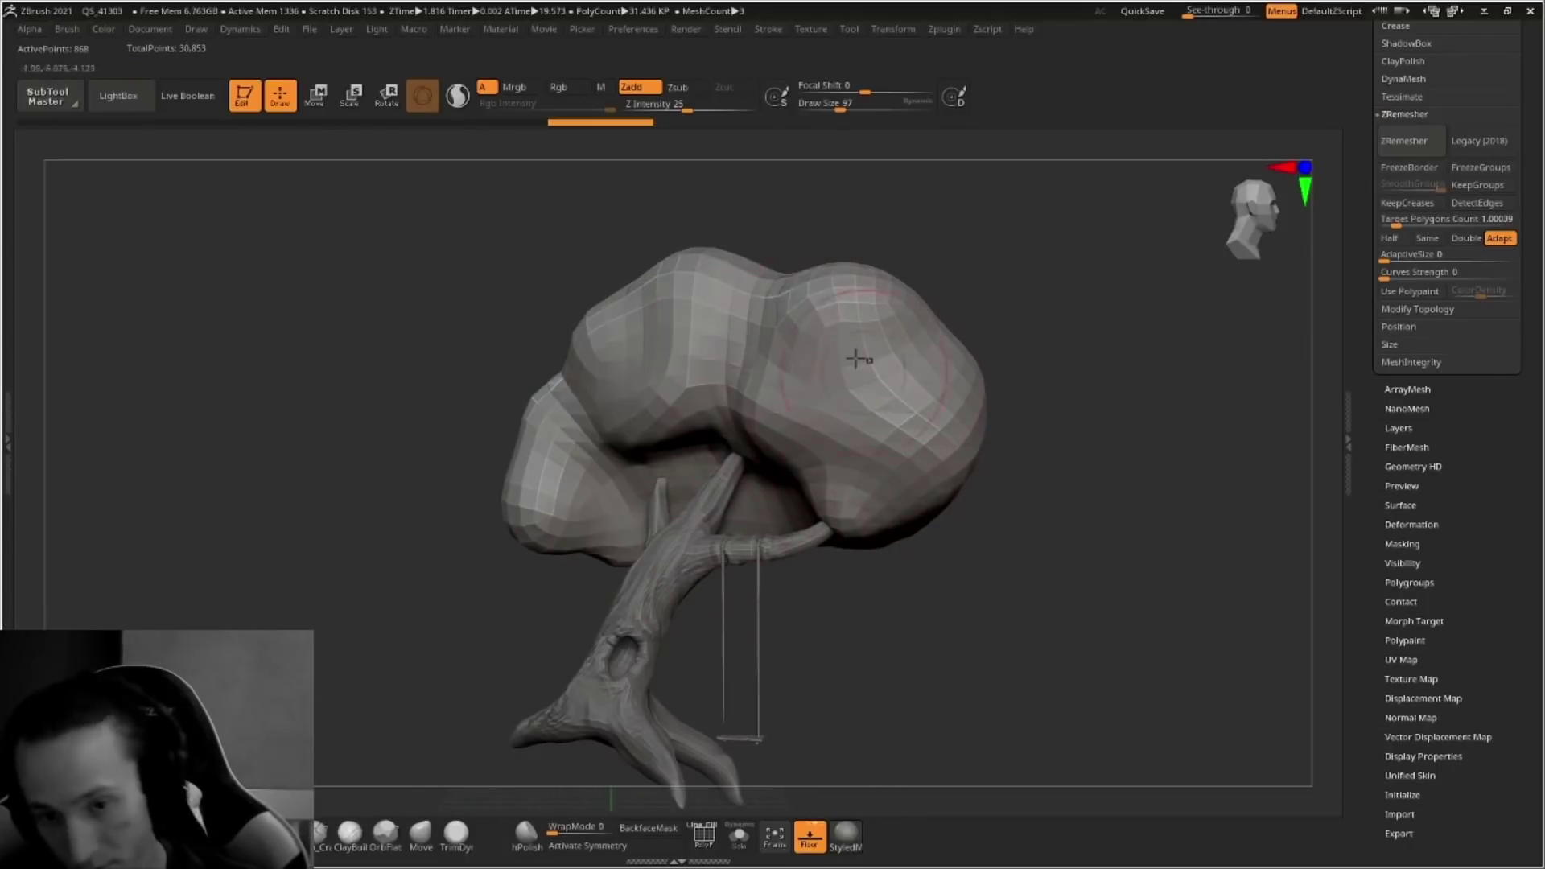
{"action": "left_click_drag", "start_coordinate": [1099, 491], "coordinate": [1119, 571], "text": "alt"}
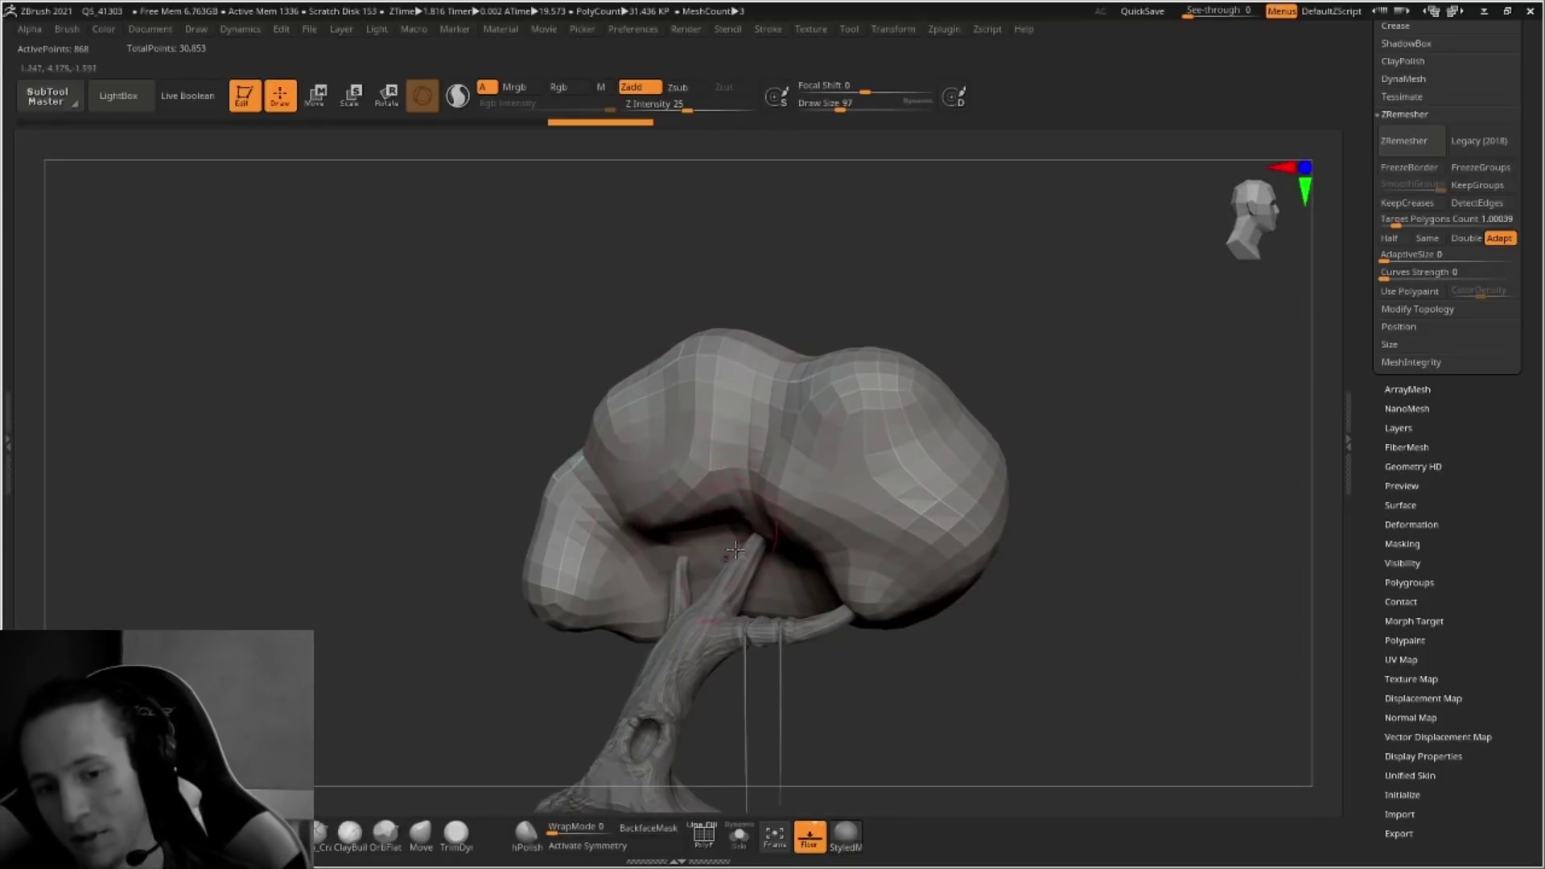
- Open the UV Map settings for the remeshed tree canopy
{"action": "left_click_drag", "start_coordinate": [1069, 428], "coordinate": [1021, 417]}
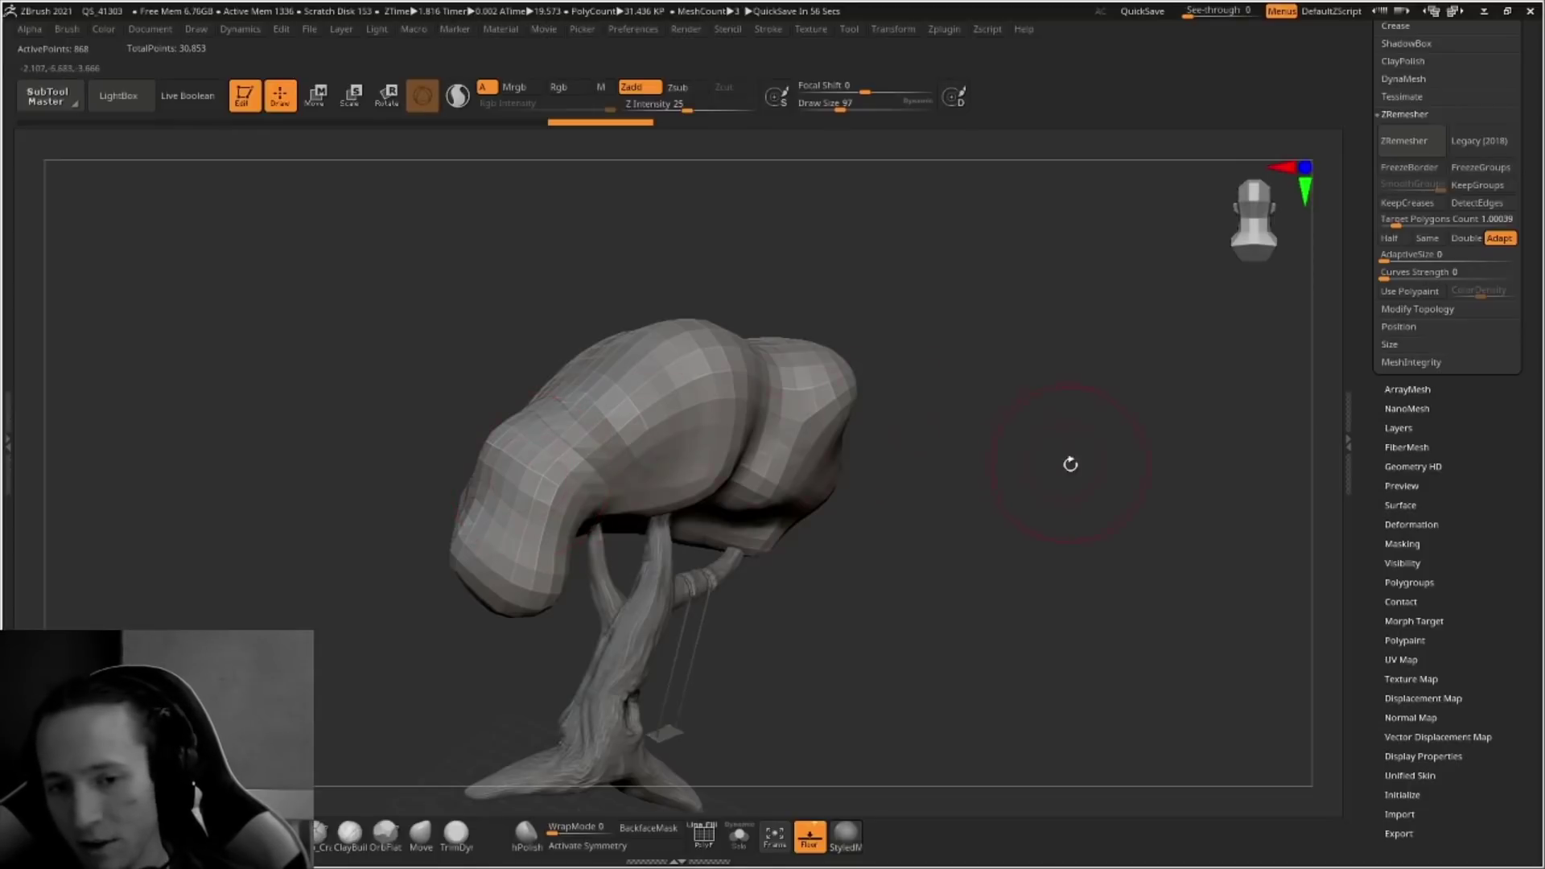
{"action": "left_click_drag", "start_coordinate": [1070, 464], "coordinate": [1167, 614]}
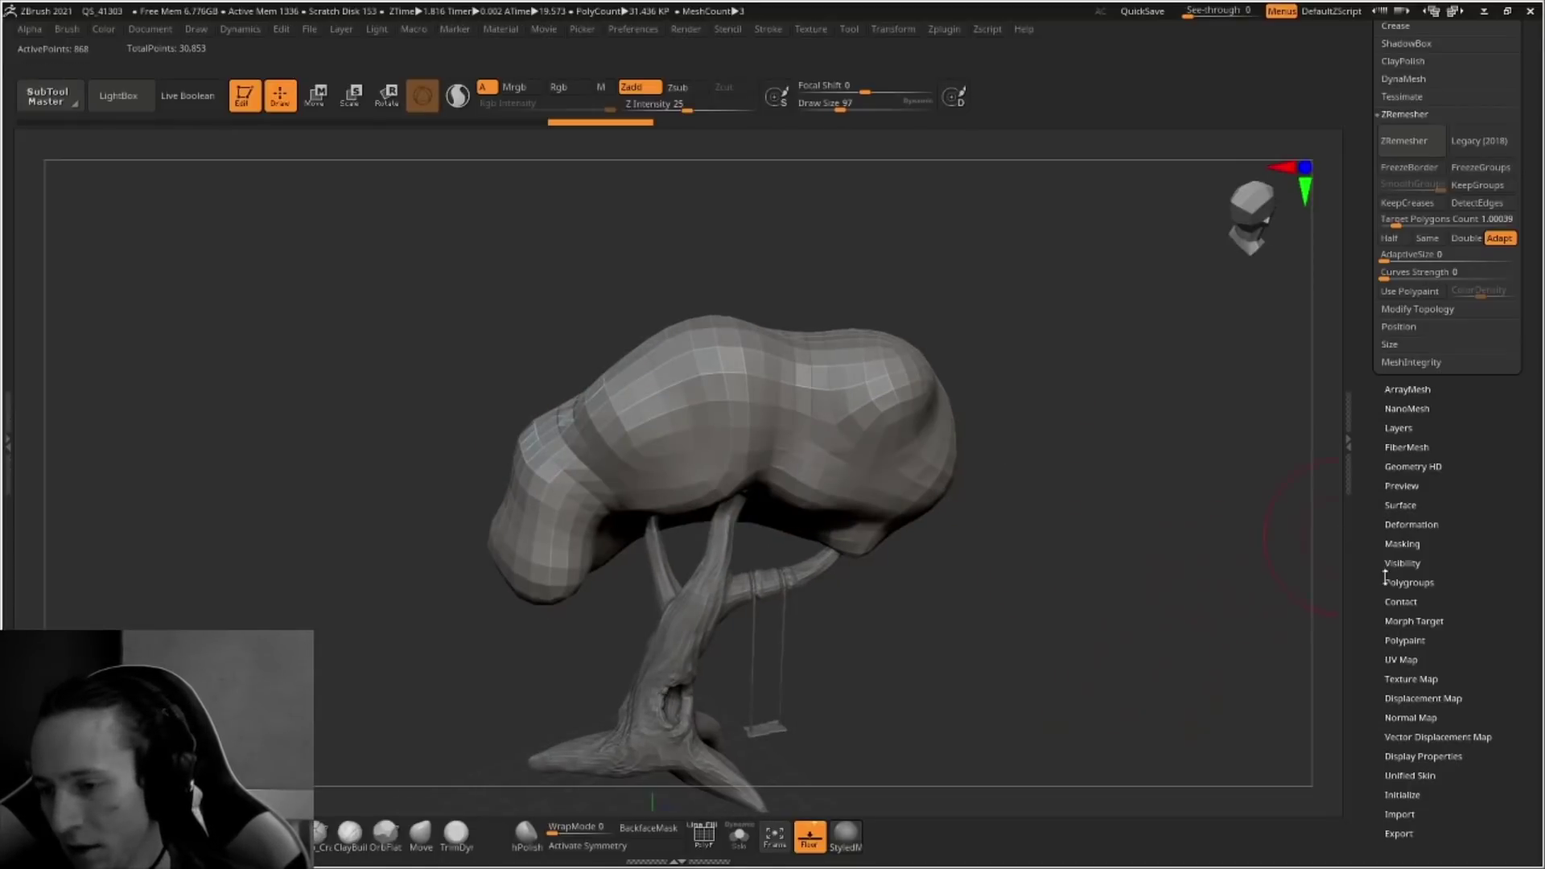
{"action": "left_click", "coordinate": [1404, 659]}
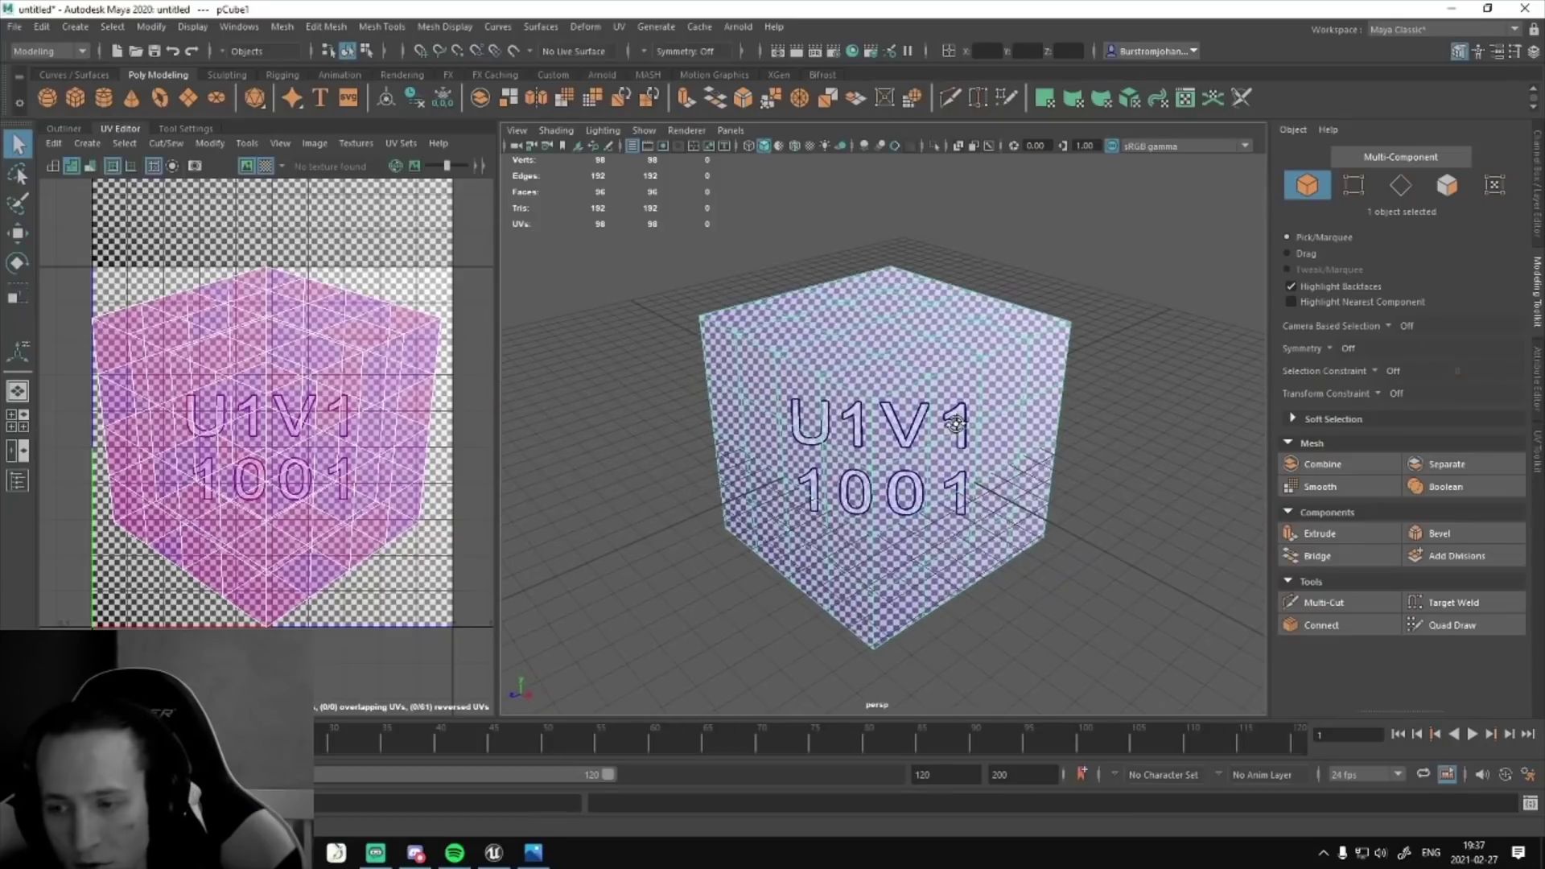
- Switch to Maya and unitize the UVs of the selected subdivided cube
{"action": "left_click_drag", "start_coordinate": [955, 424], "coordinate": [948, 424], "text": "alt"}
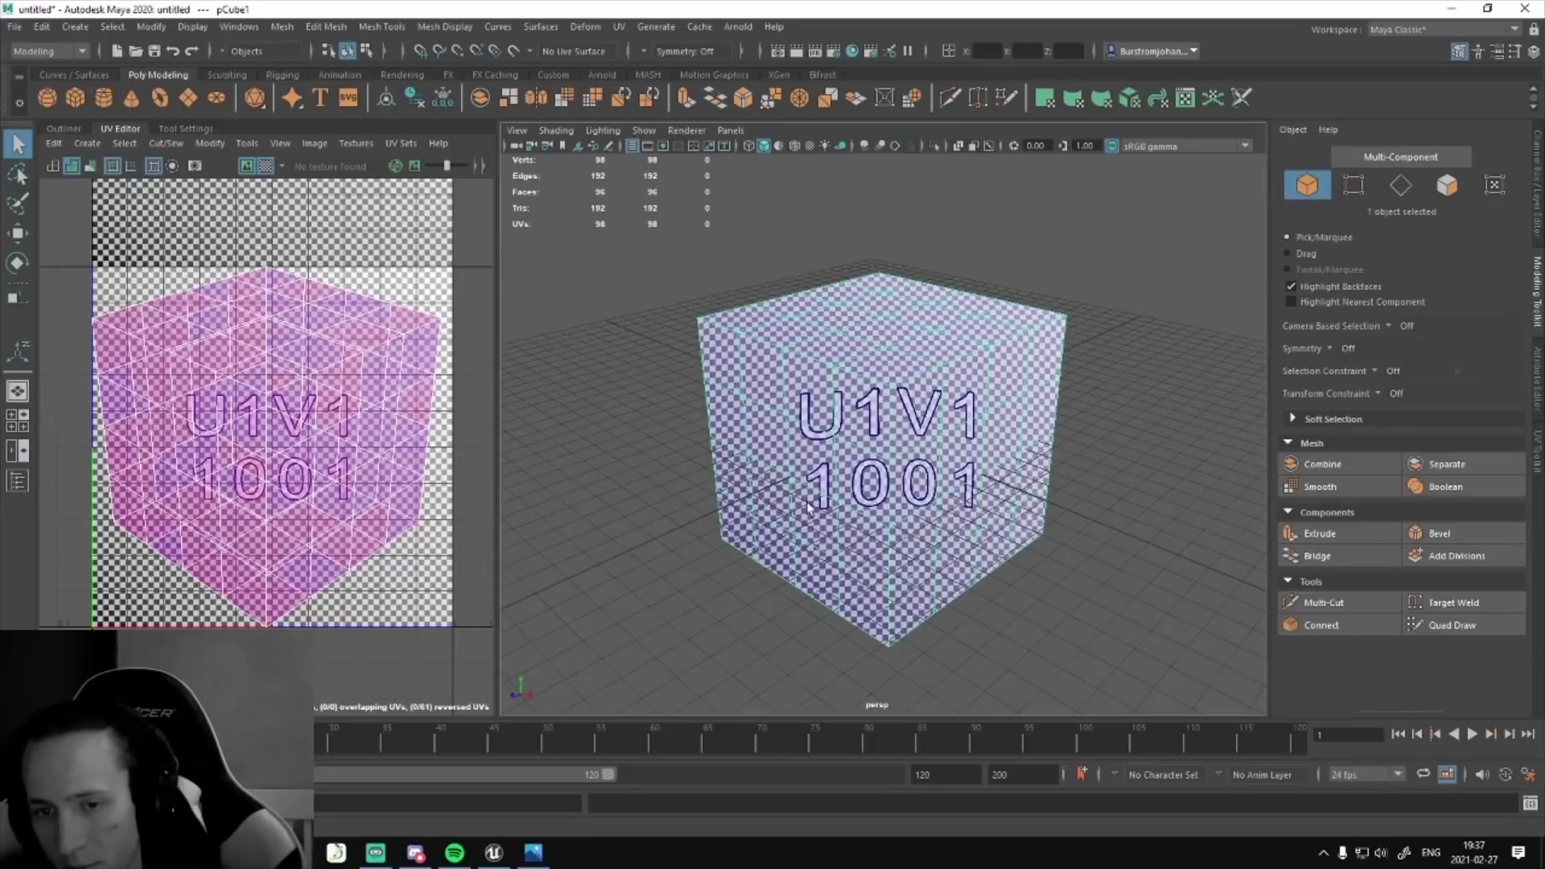
{"action": "left_click", "coordinate": [209, 143]}
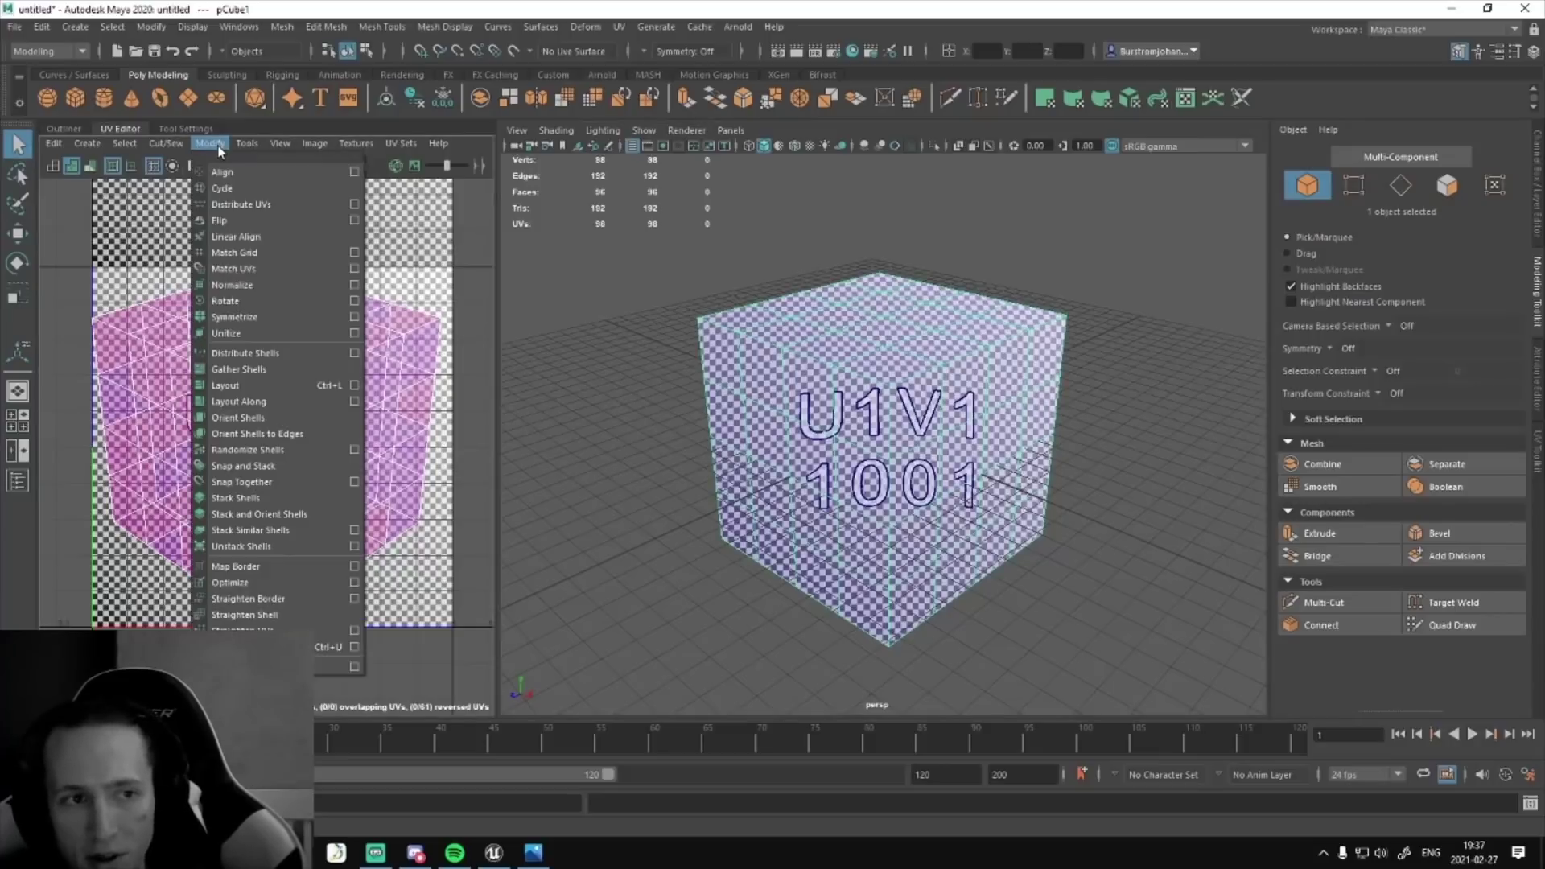
{"action": "left_click", "coordinate": [235, 333]}
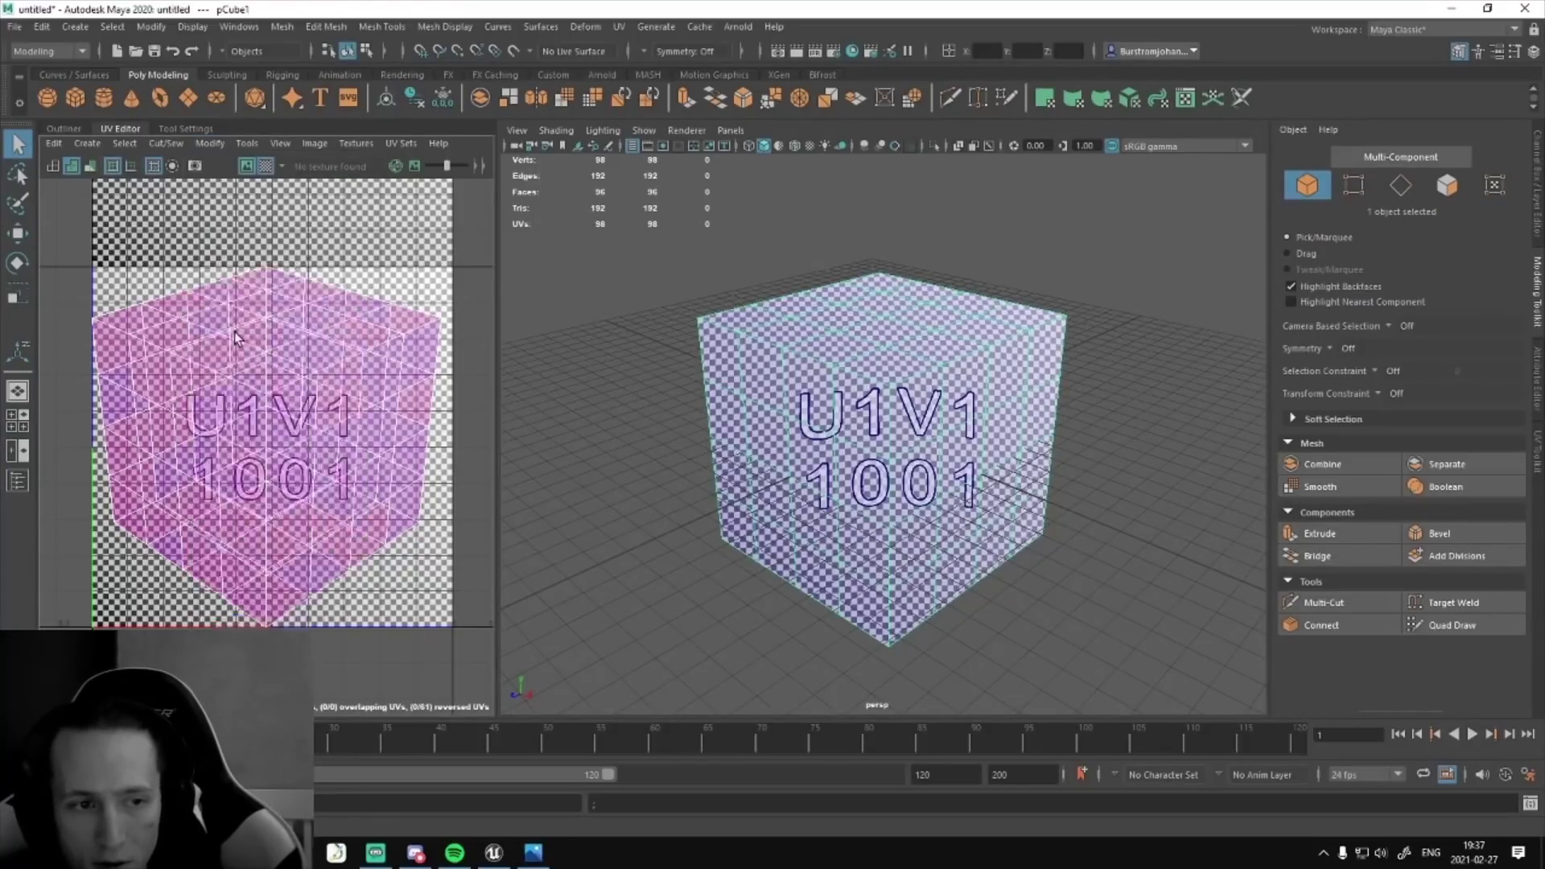
- Examine the checker pattern's coverage and orientation on the individual faces of the unitized cube
{"action": "left_click_drag", "start_coordinate": [861, 407], "coordinate": [807, 389], "text": "alt"}
{"action": "right_click_drag", "start_coordinate": [807, 390], "coordinate": [855, 415], "text": "alt"}
{"action": "left_click_drag", "start_coordinate": [855, 414], "coordinate": [686, 460], "text": "alt"}
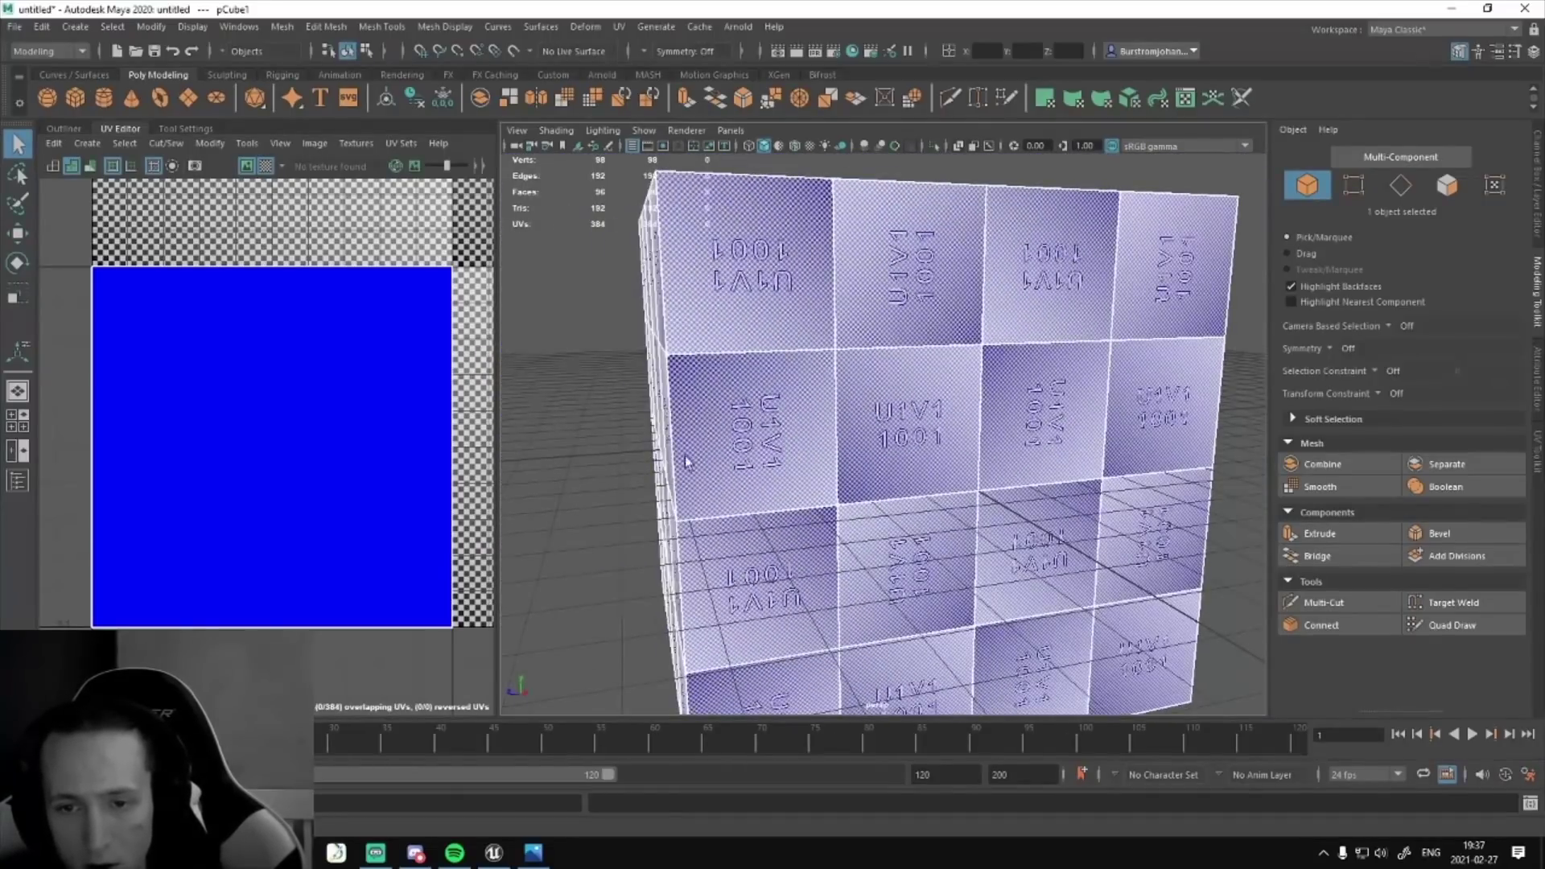
{"action": "right_click_drag", "start_coordinate": [1006, 387], "coordinate": [931, 396], "text": "alt"}
{"action": "left_click_drag", "start_coordinate": [774, 427], "coordinate": [898, 438], "text": "alt"}
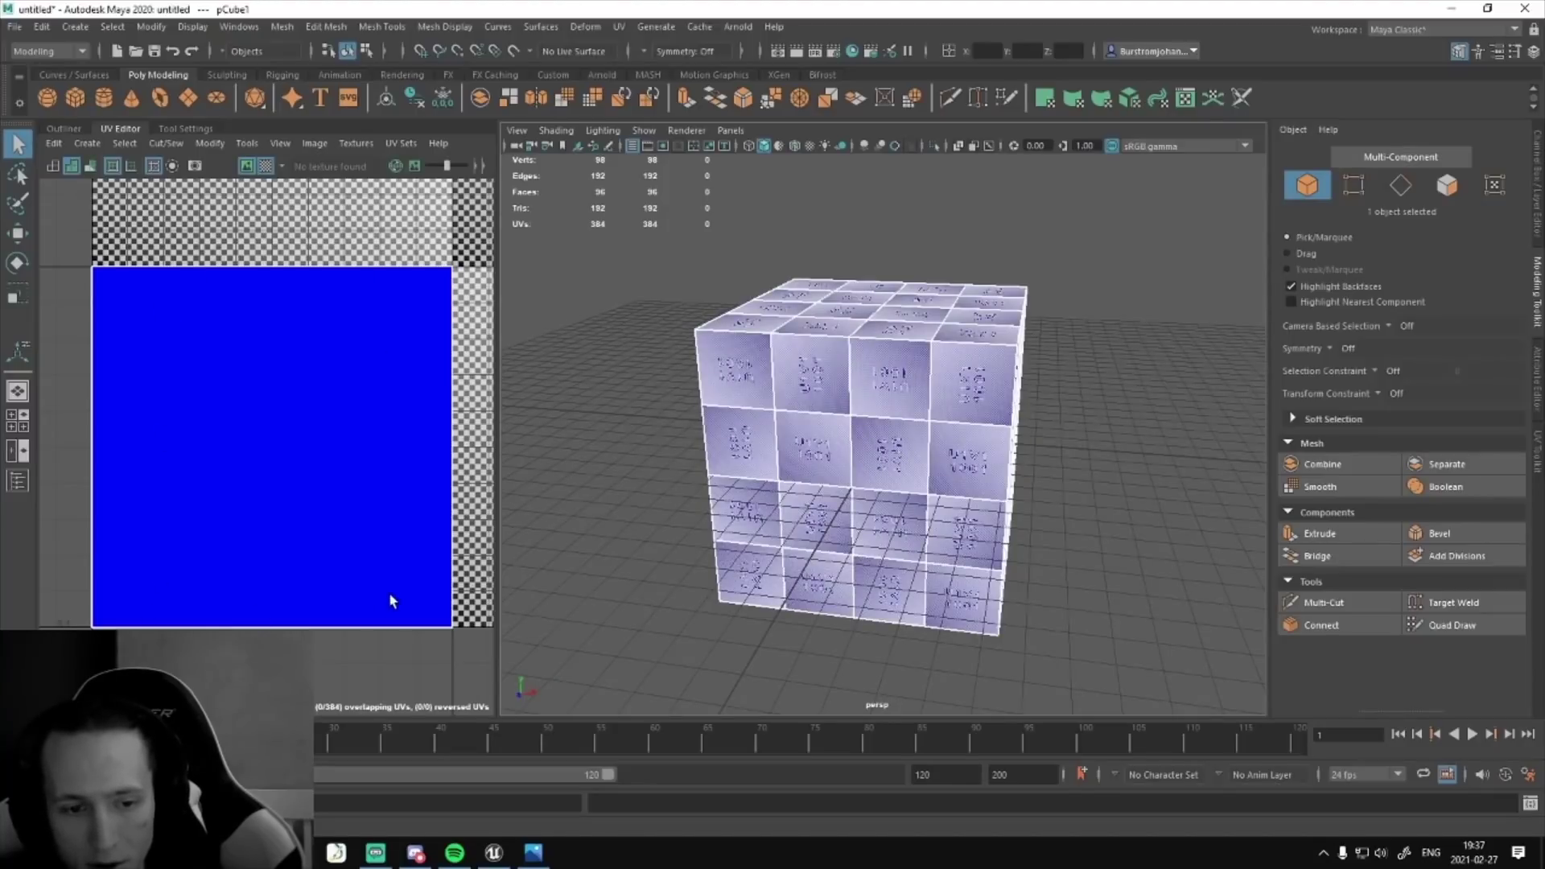
{"action": "left_click_drag", "start_coordinate": [620, 397], "coordinate": [869, 445], "text": "alt"}
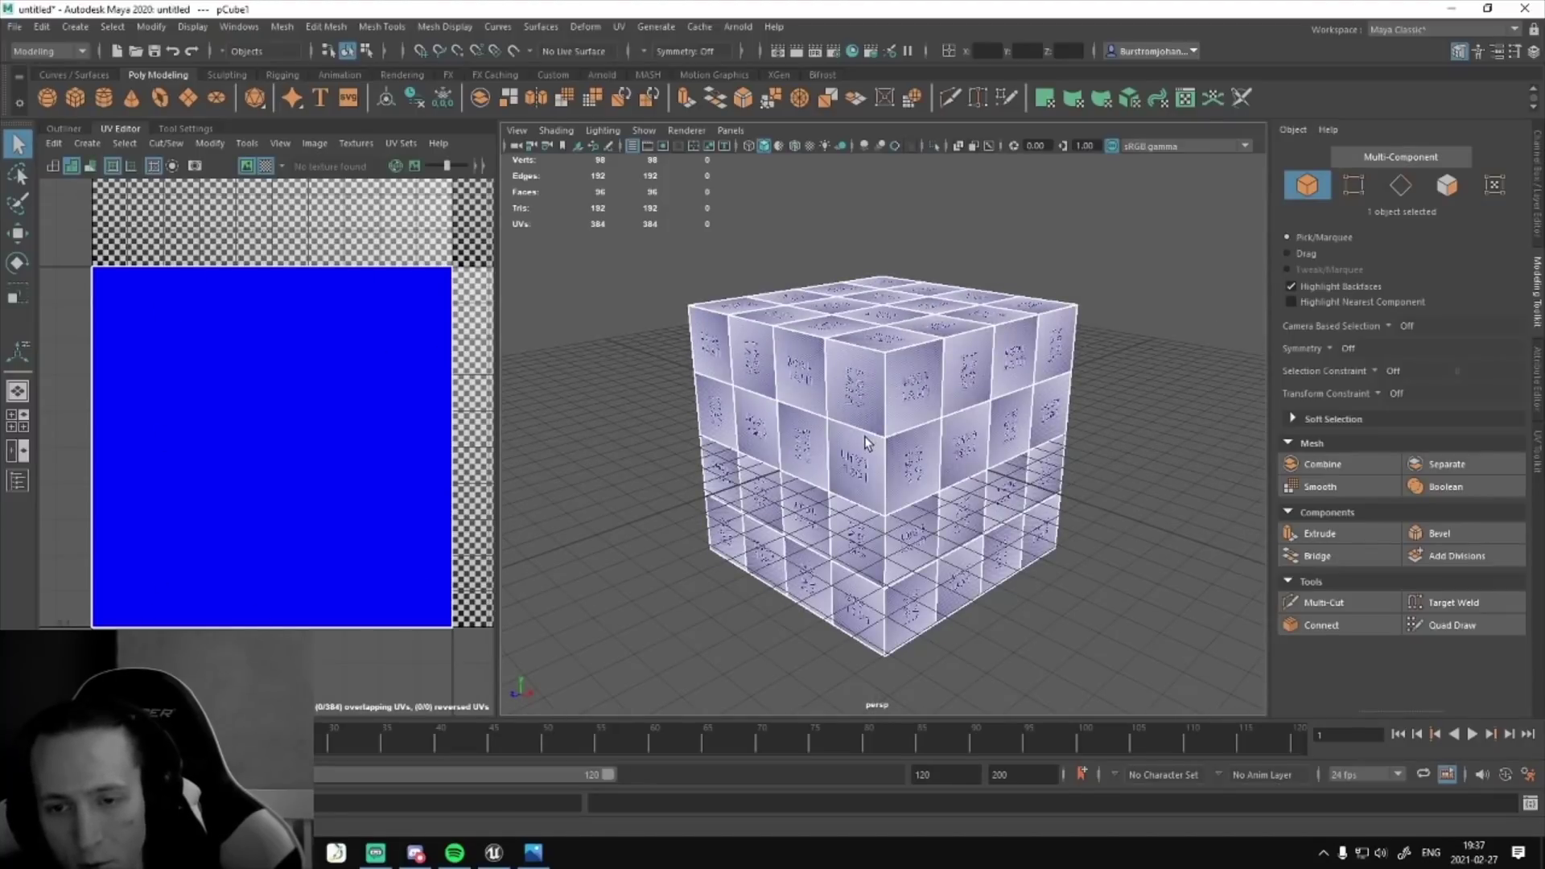
{"action": "scroll", "coordinate": [925, 414], "scroll_direction": "up", "scroll_amount": 5}
{"action": "scroll", "coordinate": [837, 394], "scroll_direction": "up", "scroll_amount": 2}
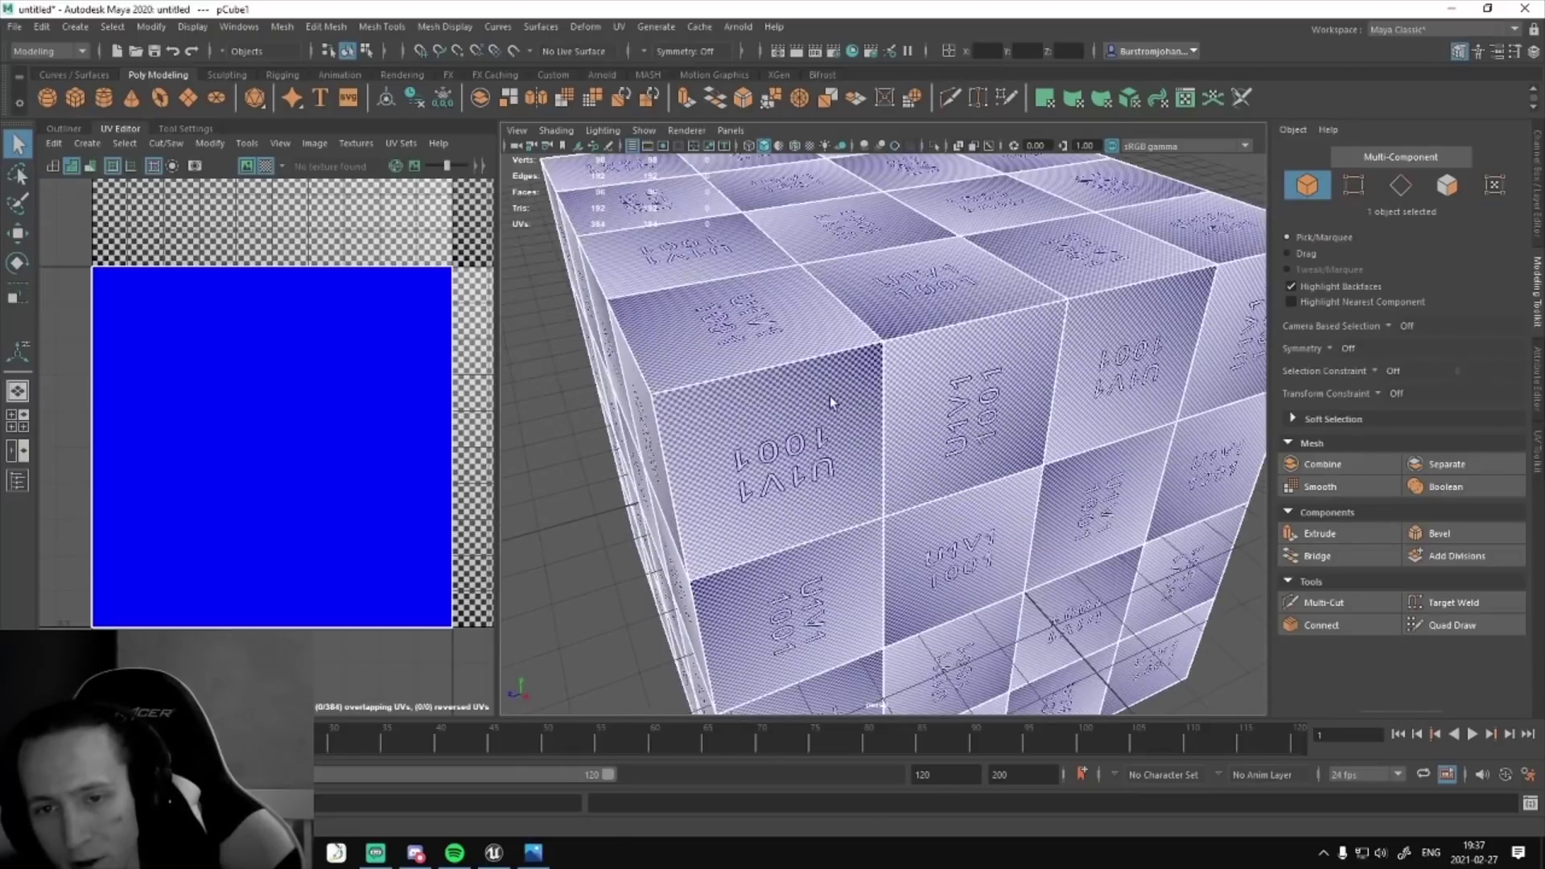
{"action": "left_click_drag", "start_coordinate": [810, 408], "coordinate": [797, 300], "text": "alt"}
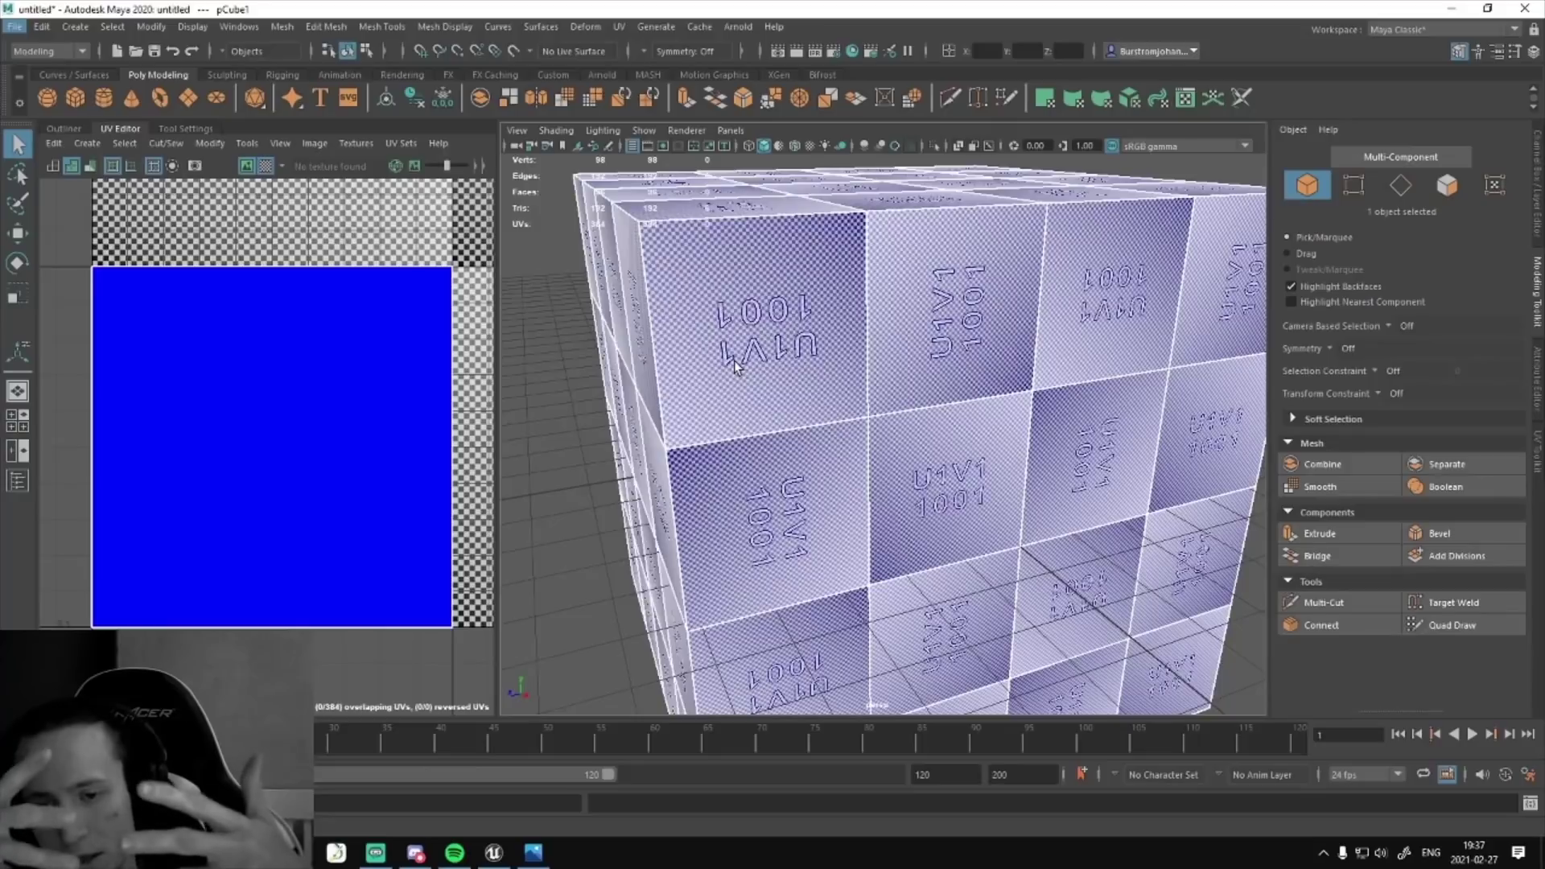
{"action": "key", "text": "f"}
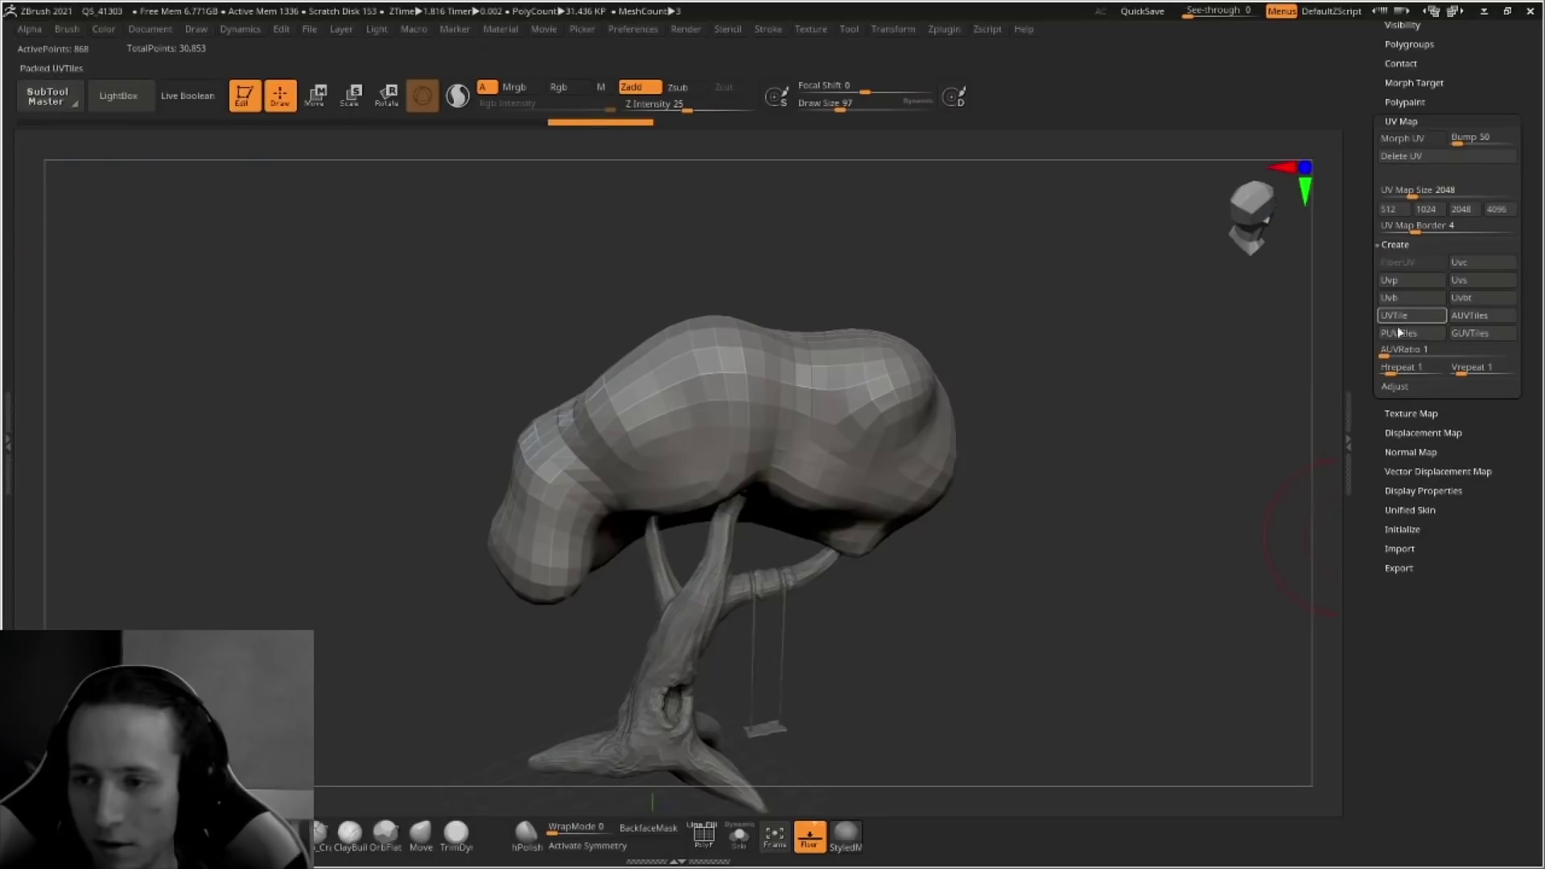
- Switch back to ZBrush and show the UV Map creation options and the FBX ExportImport export settings
{"action": "left_click_drag", "start_coordinate": [1532, 376], "coordinate": [1524, 454]}
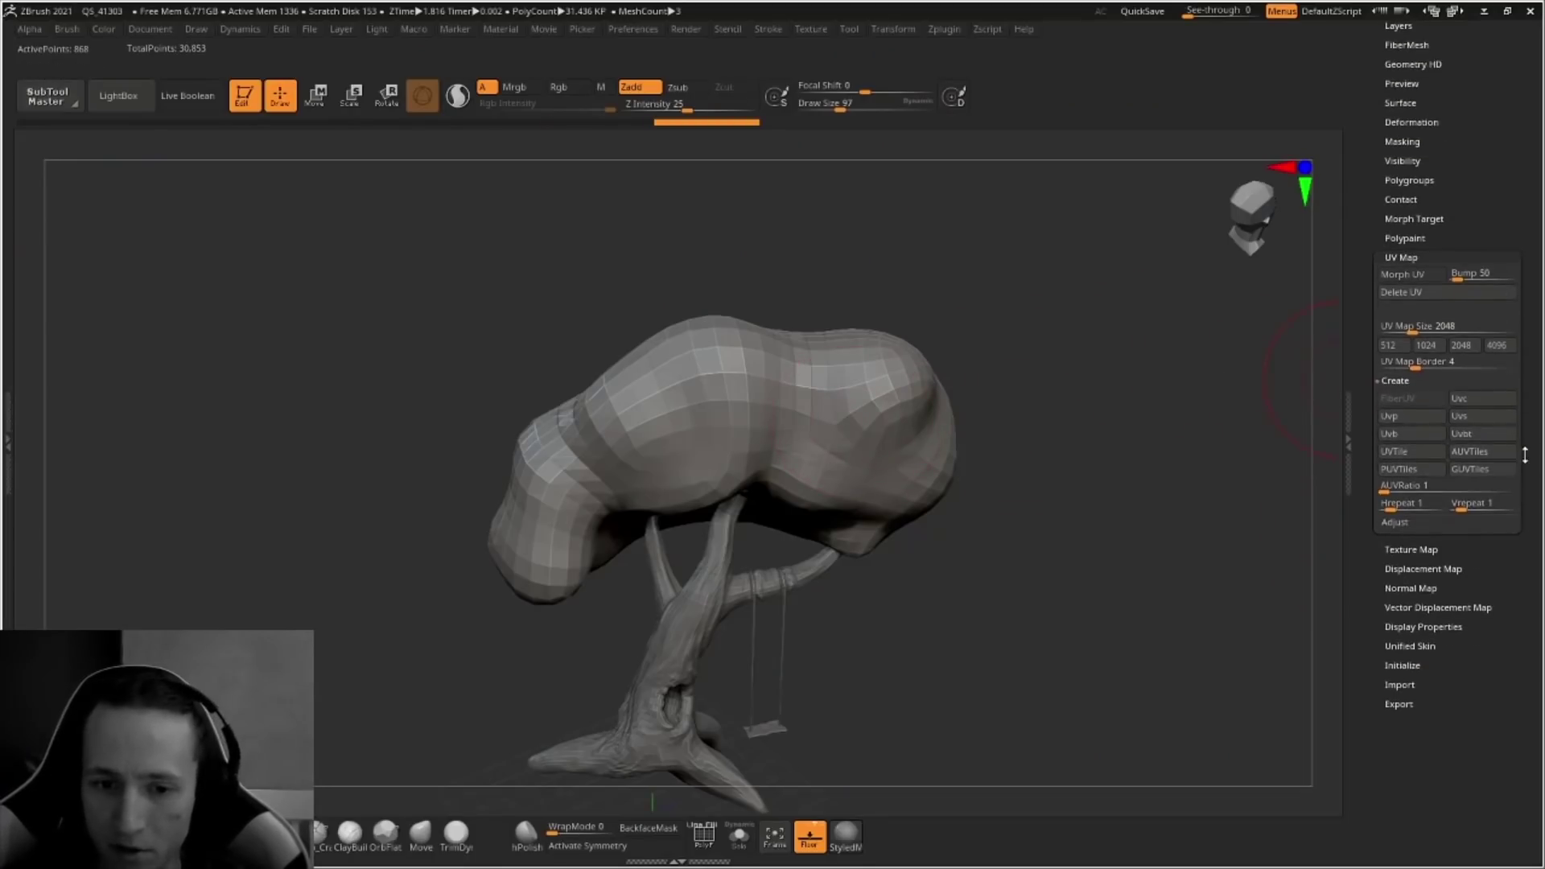
{"action": "left_click", "coordinate": [946, 28]}
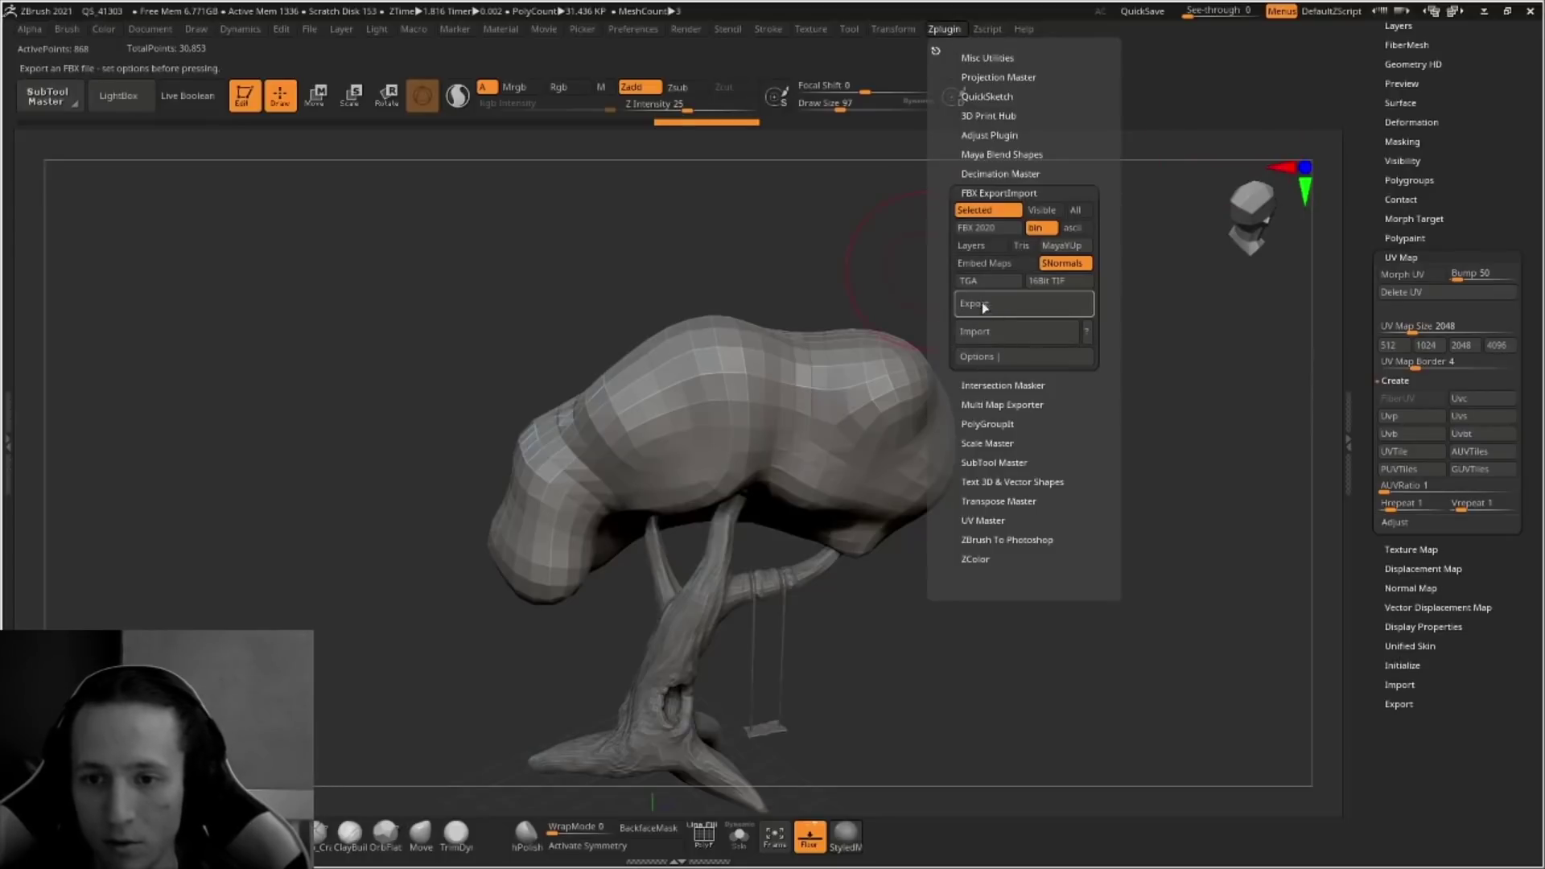
- Switch to Unreal Editor and close the material instance window to return to the HobbitHouse level
{"action": "key", "text": "alt+Tab"}
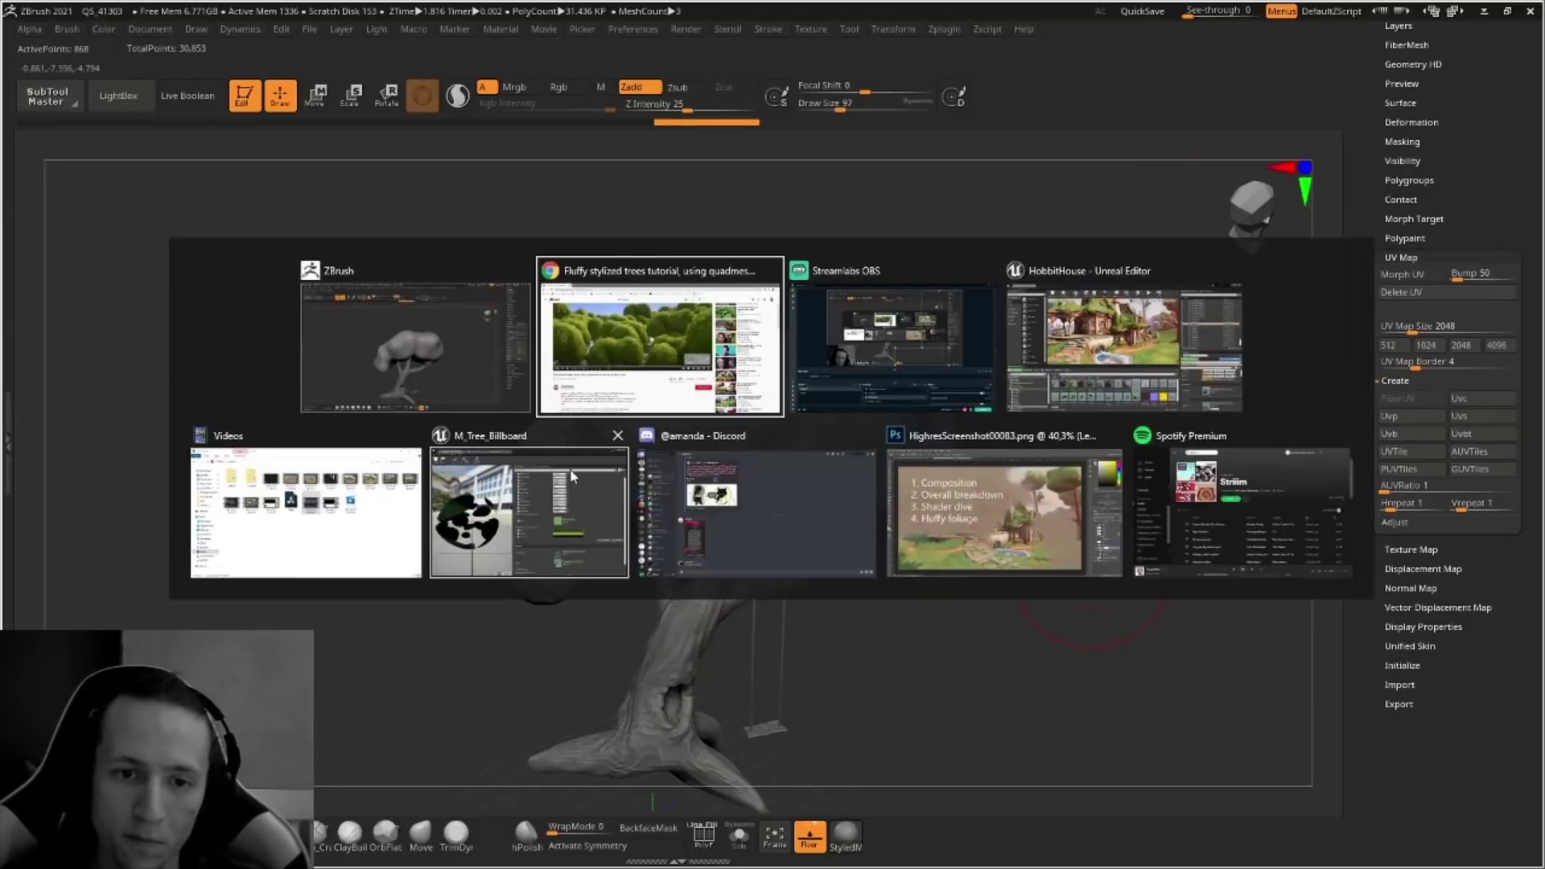
{"action": "key", "text": "alt+Tab"}
{"action": "key", "text": "alt+Tab"}
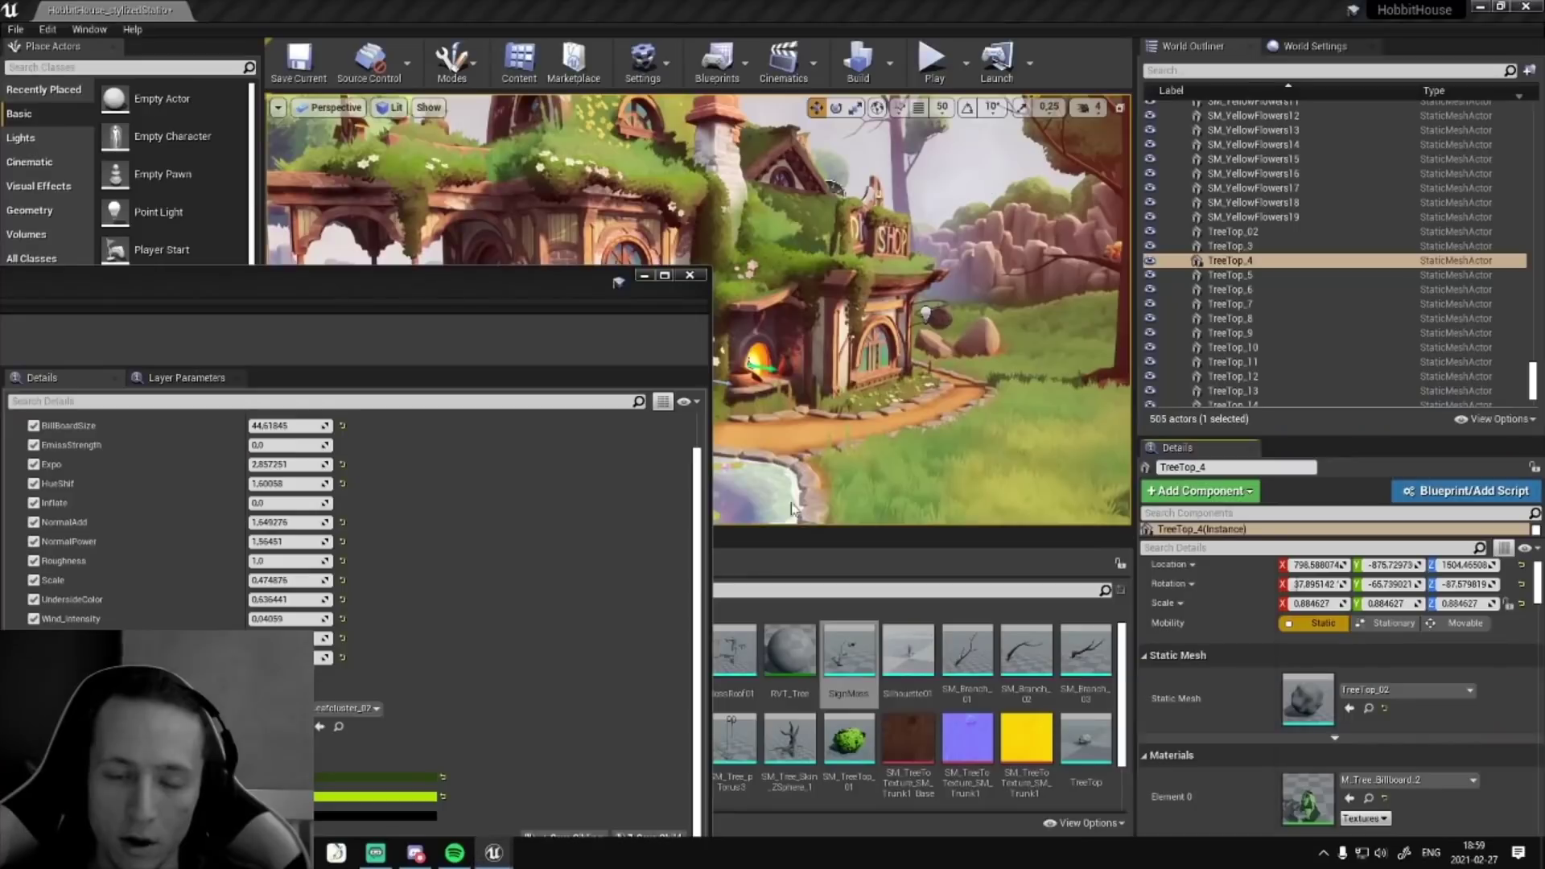
{"action": "left_click", "coordinate": [667, 274]}
{"action": "left_click", "coordinate": [673, 267]}
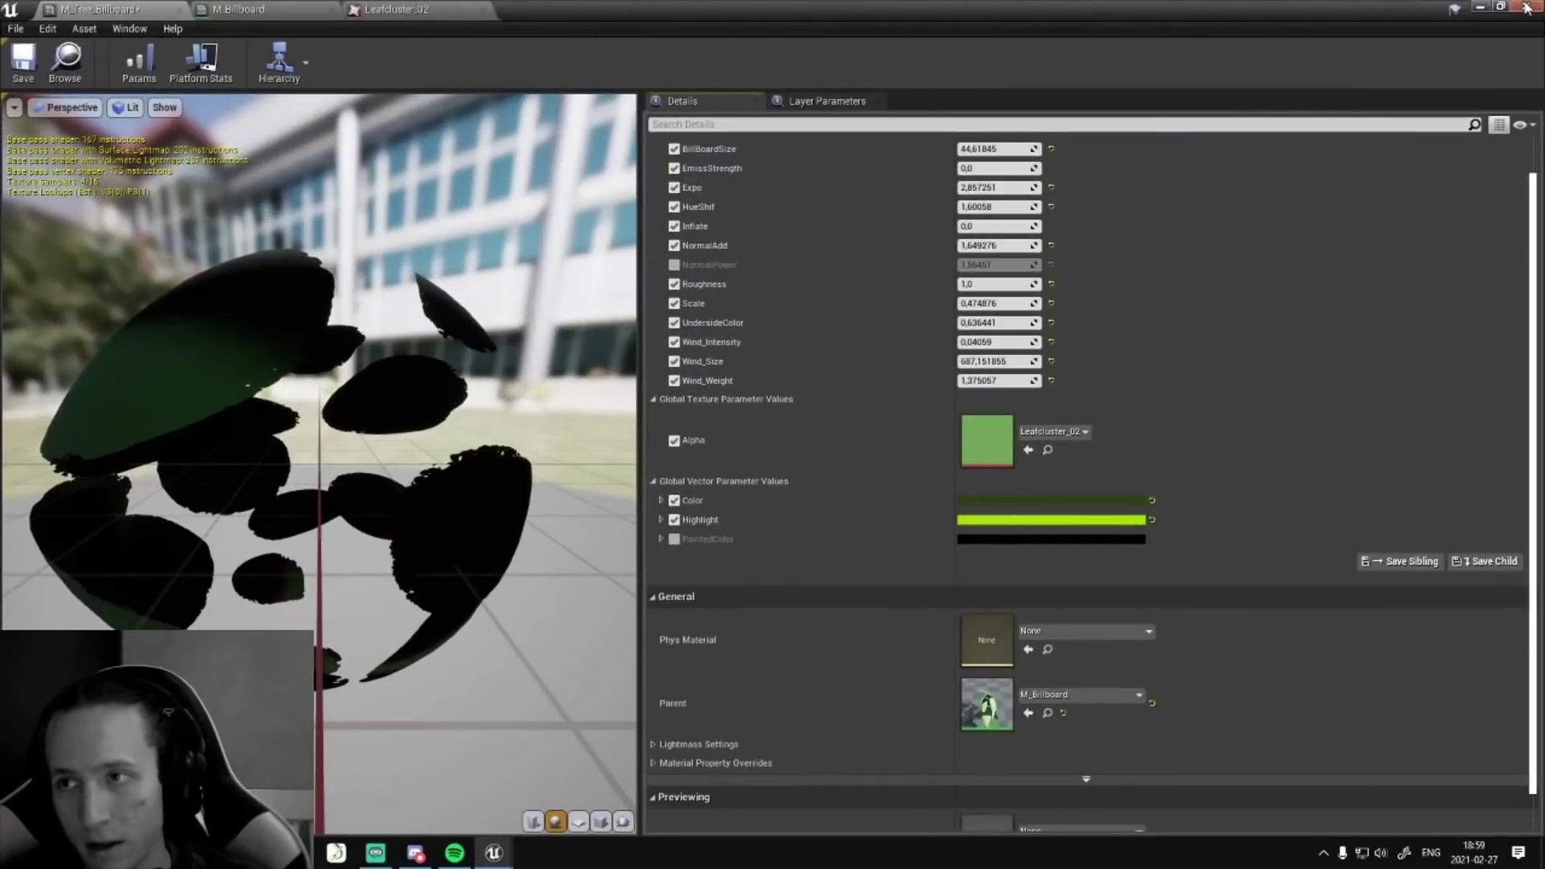
{"action": "left_click", "coordinate": [1526, 7]}
{"action": "left_click", "coordinate": [875, 485]}
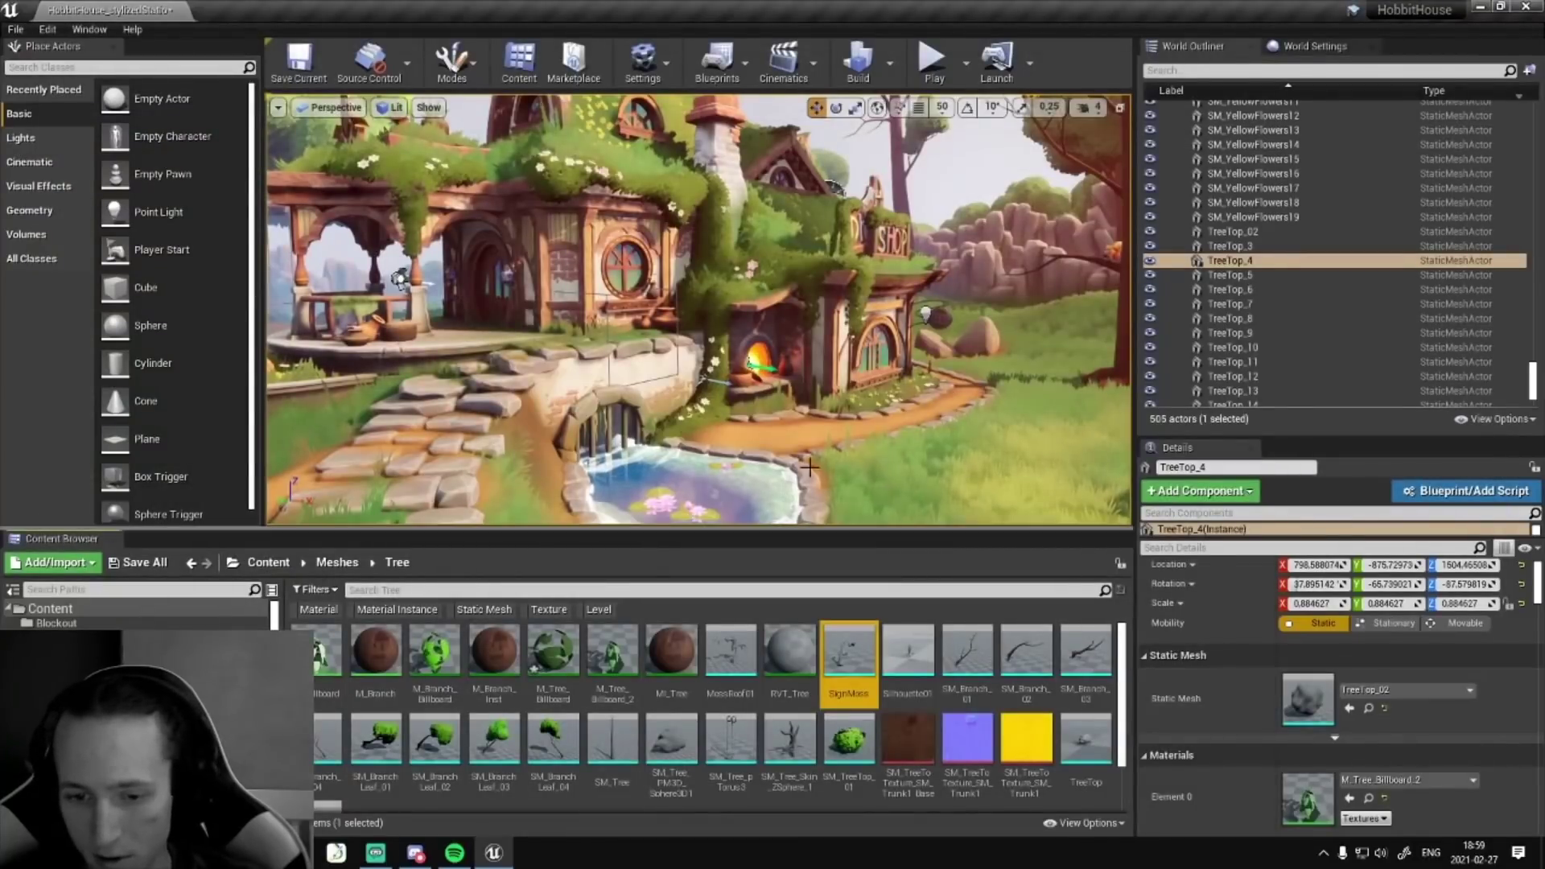
- Place the SM_Tree_PM3D_Sphere3D1 canopy mesh on the grass beside the pond and scale it uniformly to about 0.62
{"action": "right_click_drag", "start_coordinate": [831, 424], "coordinate": [879, 468]}
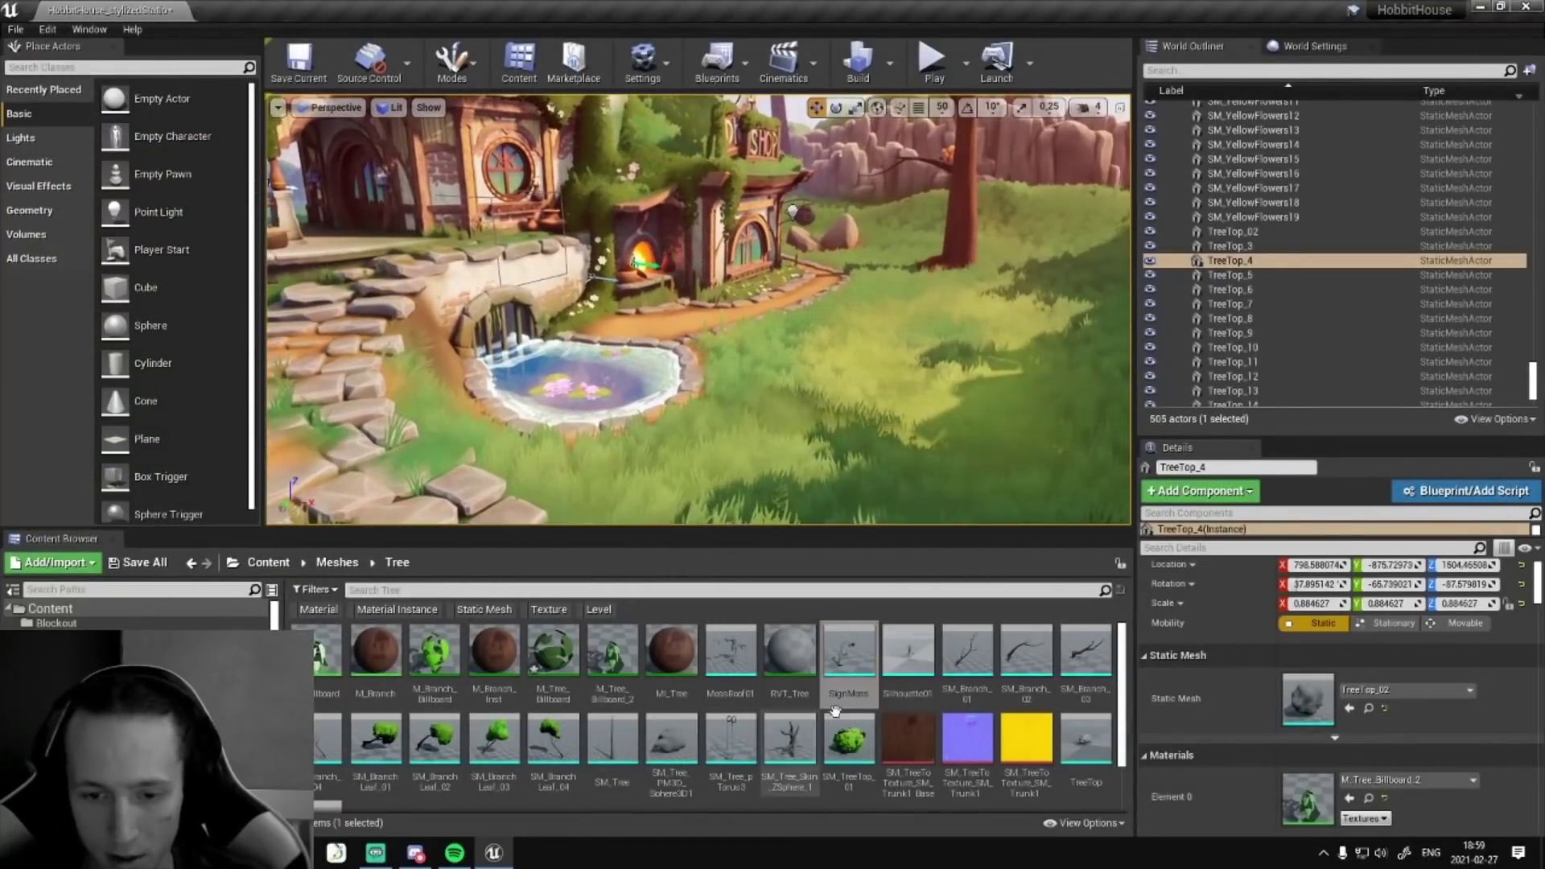
{"action": "left_click_drag", "start_coordinate": [671, 744], "coordinate": [889, 404]}
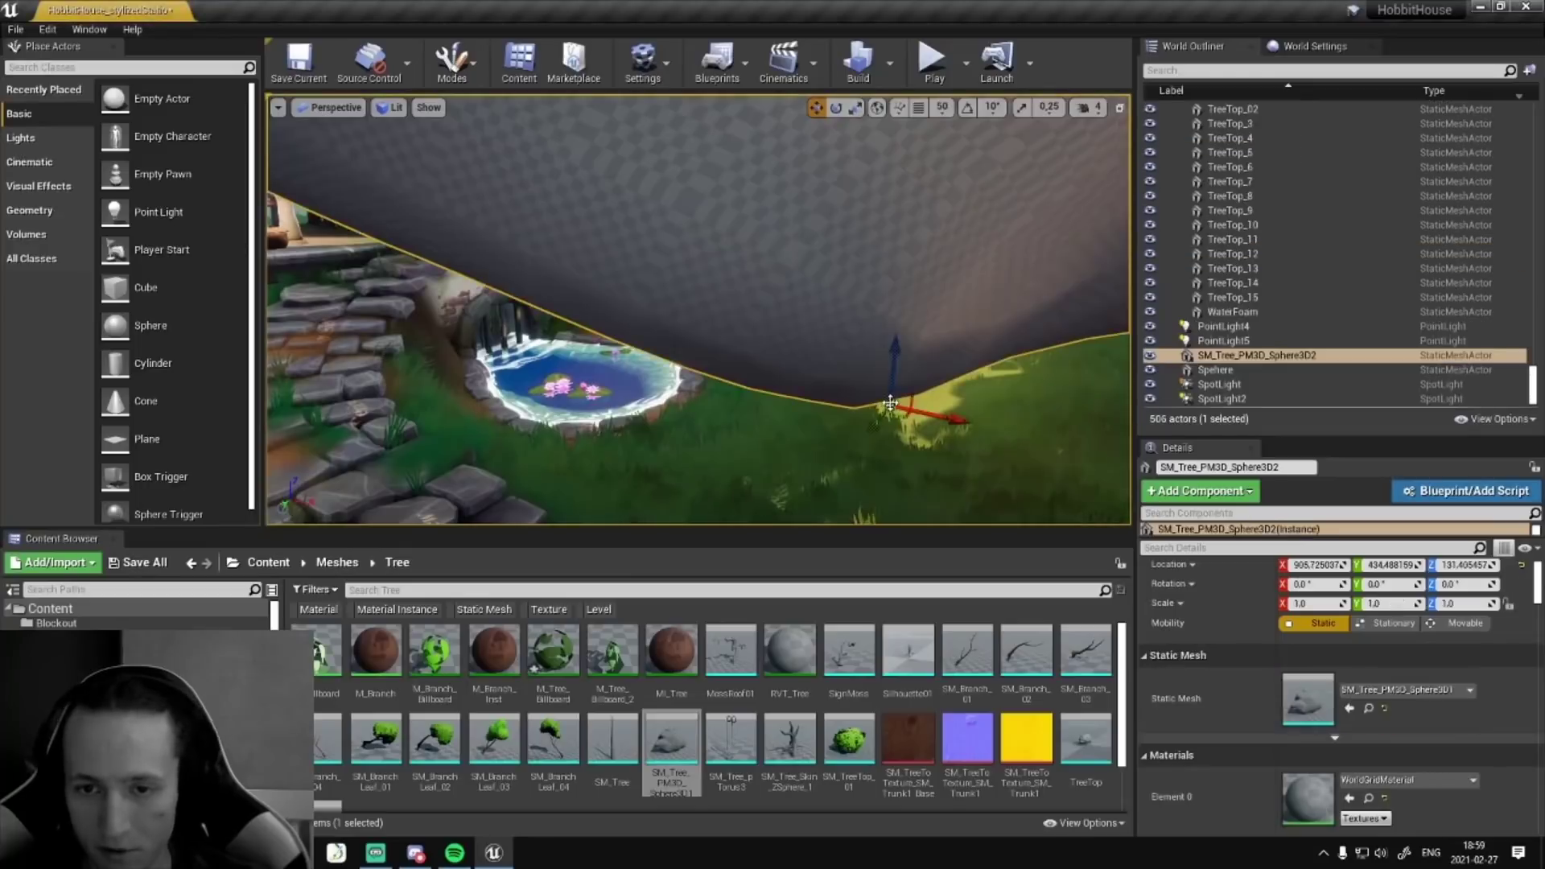
{"action": "scroll", "coordinate": [824, 376], "scroll_direction": "down", "scroll_amount": 5}
{"action": "scroll", "coordinate": [825, 370], "scroll_direction": "up", "scroll_amount": 1}
{"action": "key", "text": "r"}
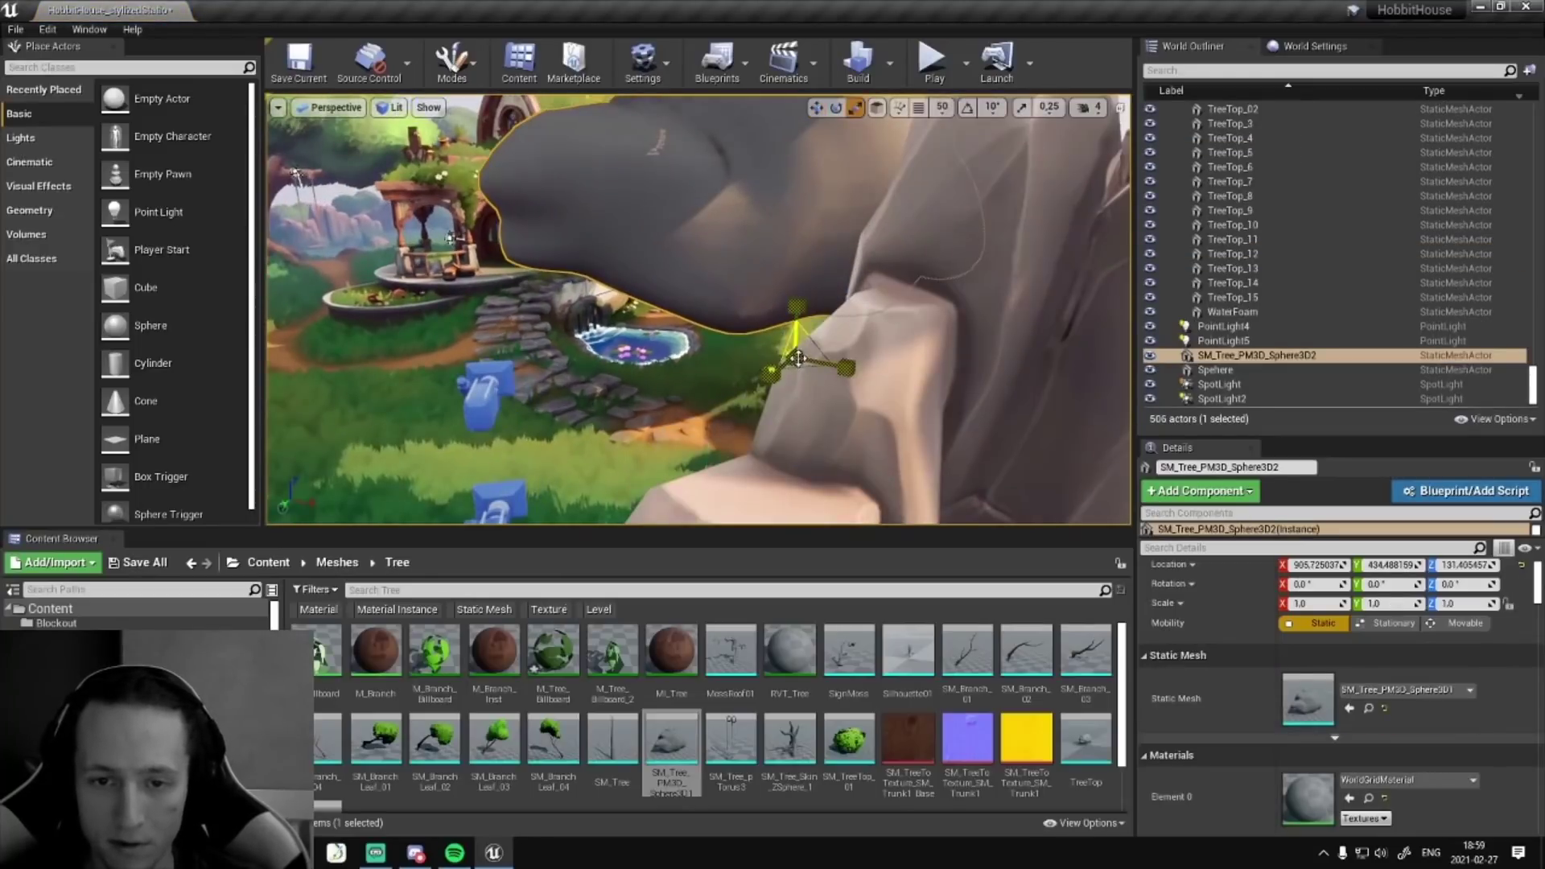
{"action": "left_click_drag", "start_coordinate": [791, 358], "coordinate": [789, 360]}
{"action": "key", "text": "w"}
{"action": "right_click_drag", "start_coordinate": [790, 359], "coordinate": [727, 513]}
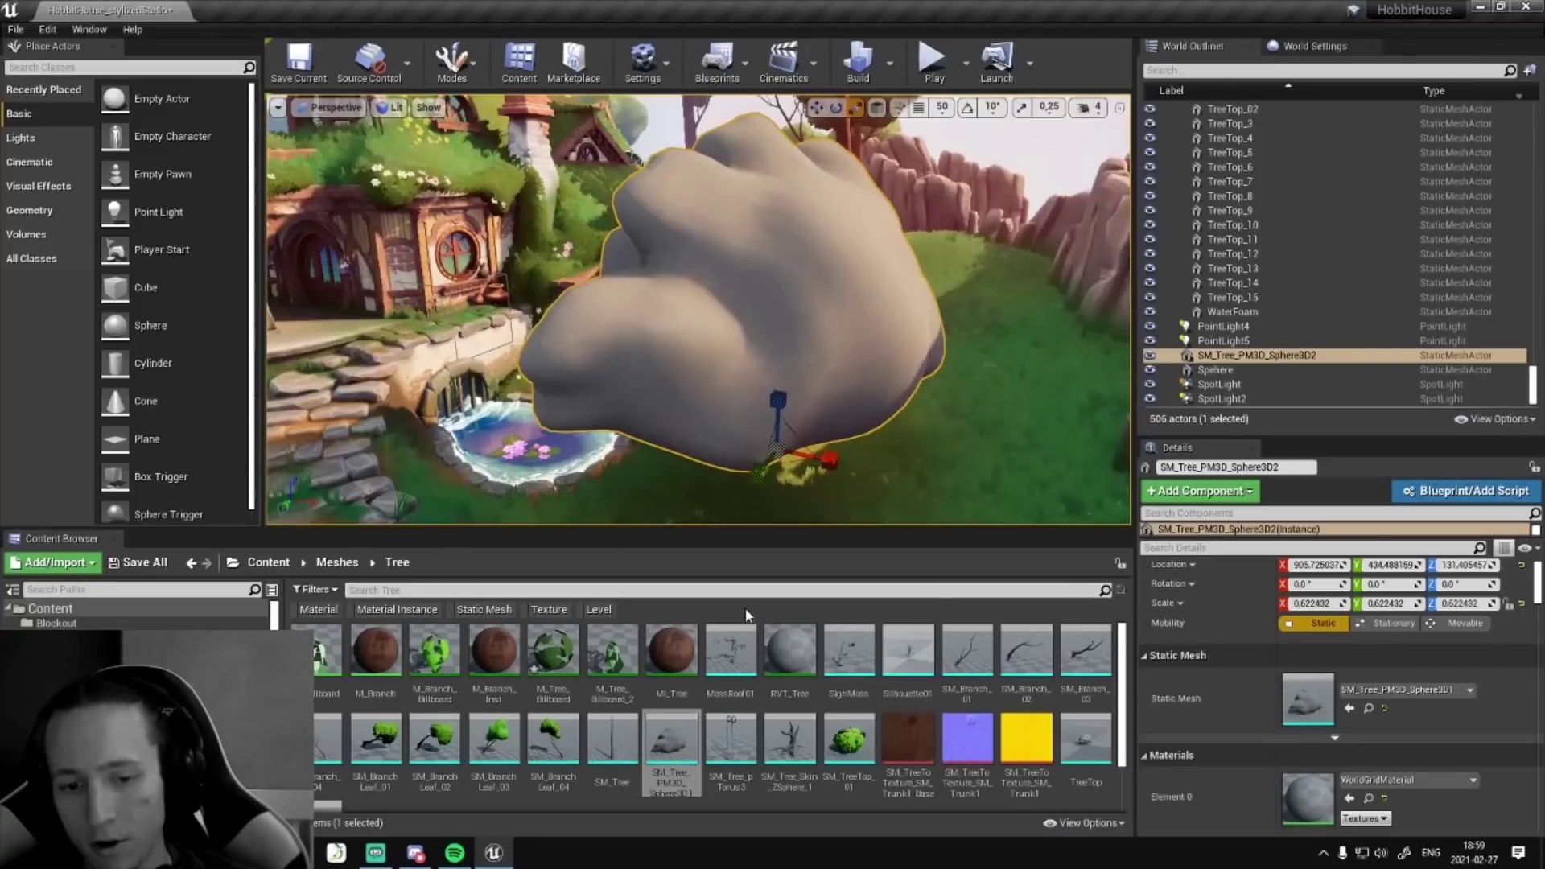
- Try M_Tree_Billboard_2 on the canopy mesh, replace it with M_Tree_Billboard, and rotate the mesh about -85 degrees around Z
{"action": "left_click_drag", "start_coordinate": [613, 654], "coordinate": [754, 337]}
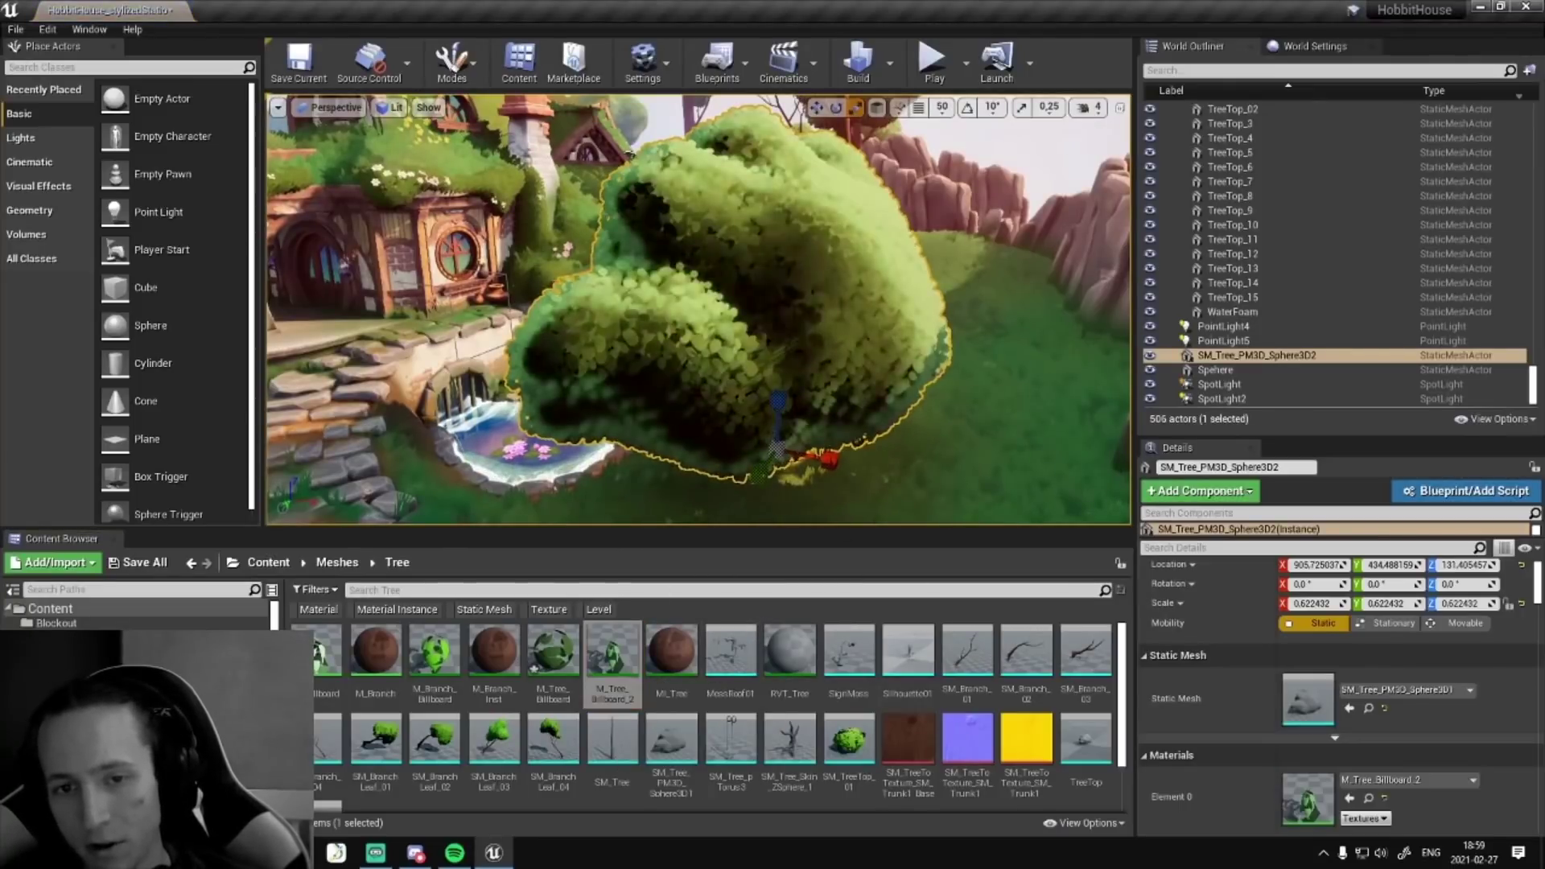
{"action": "key", "text": "e"}
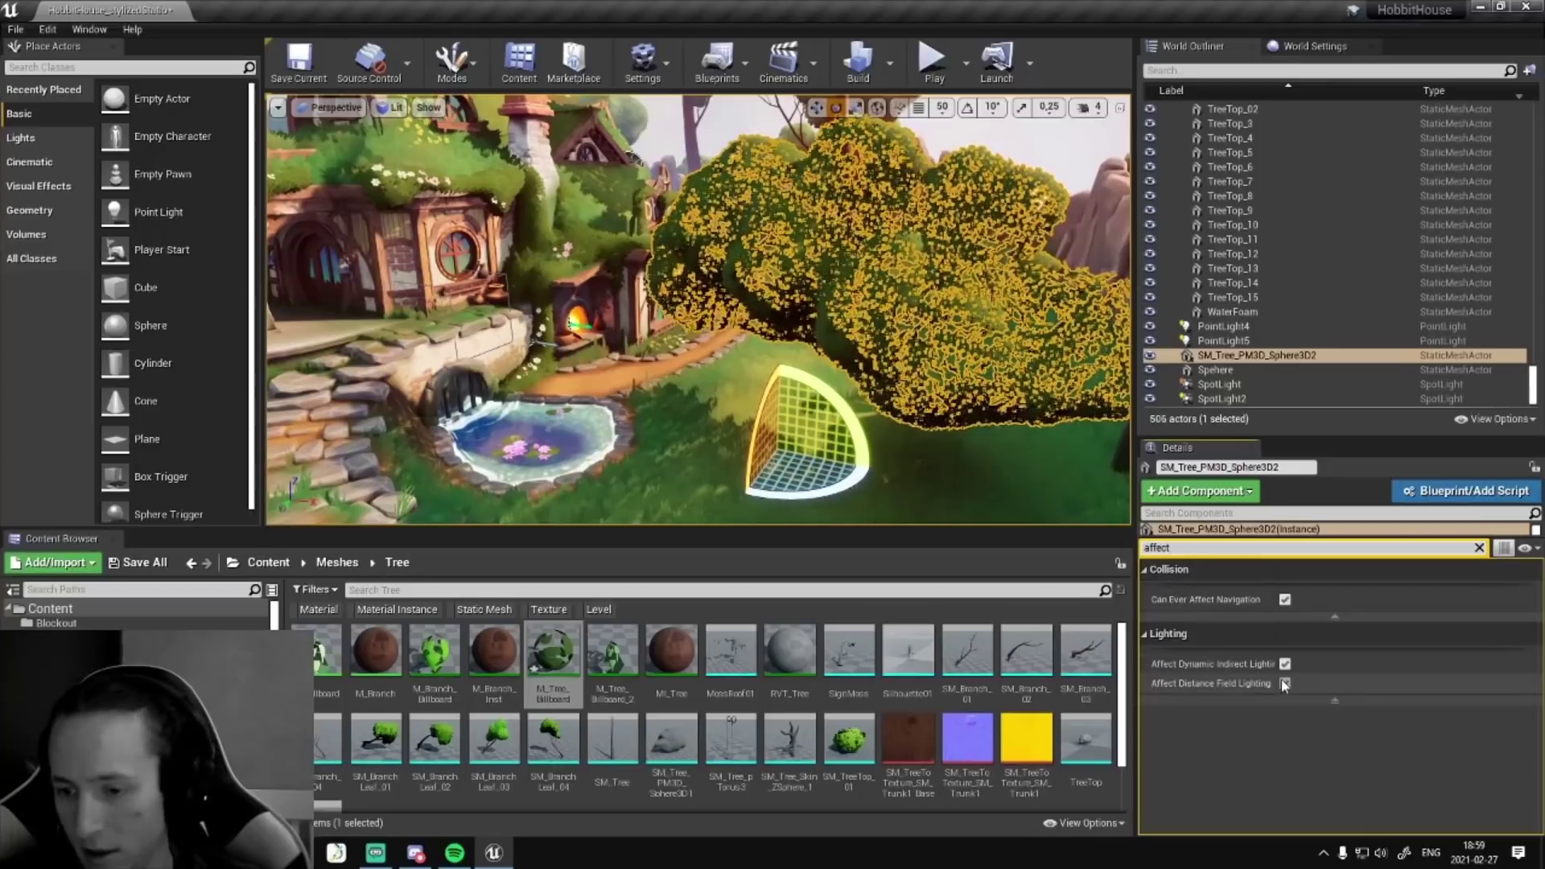
- Turn off Affect Distance Field Lighting for the canopy mesh and clear the property filter
{"action": "left_click", "coordinate": [1285, 683]}
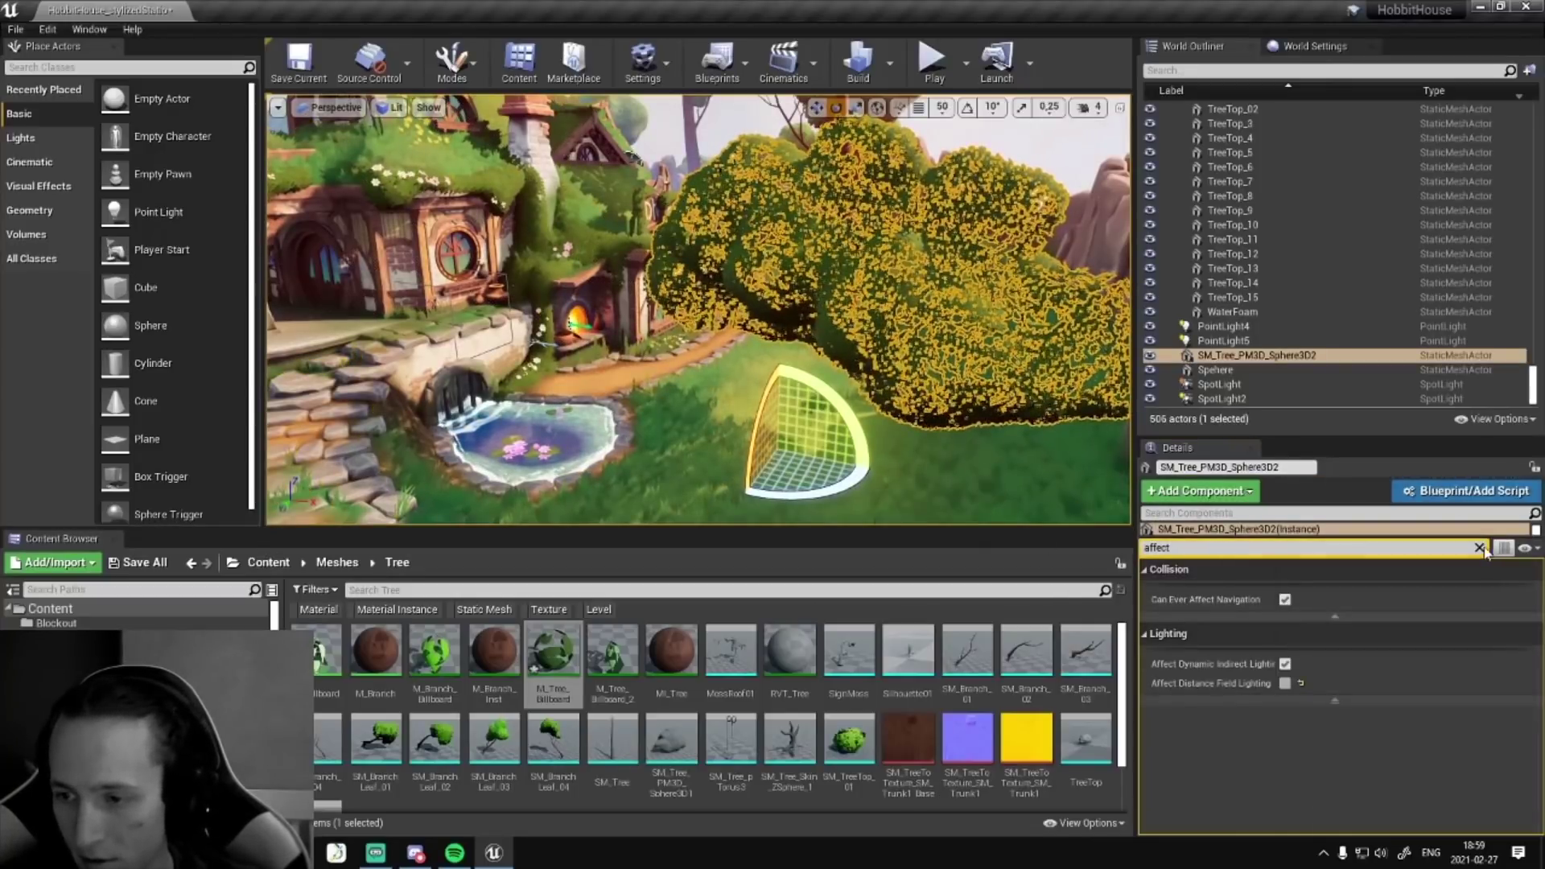
{"action": "left_click", "coordinate": [1479, 547]}
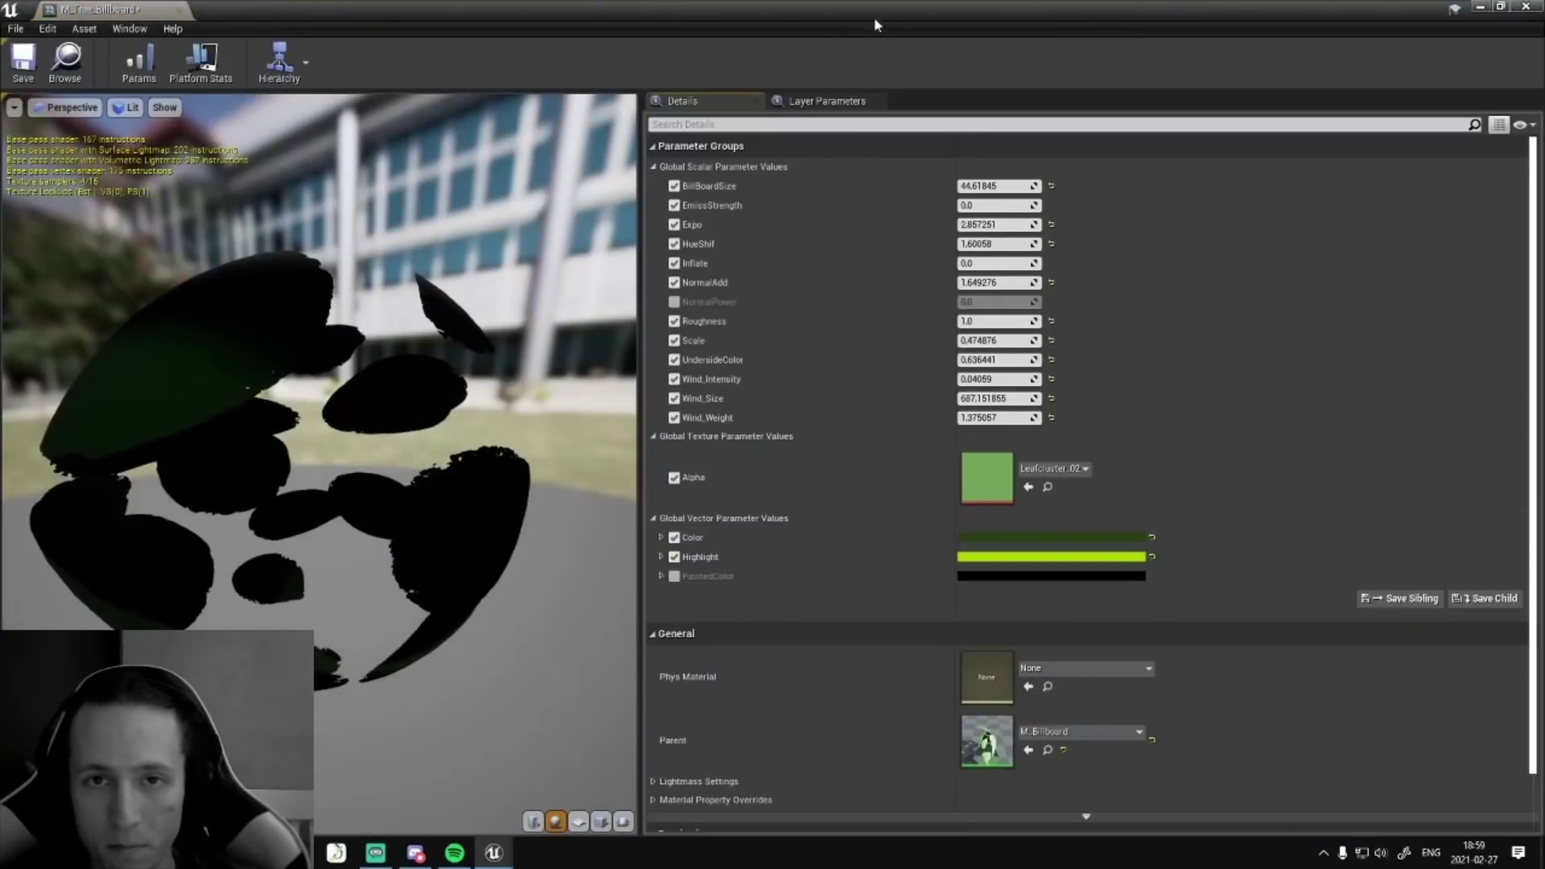
- Raise the BillBoardSize parameter of M_Tree_Billboard to about 215 and view the foliage around the house
{"action": "left_click_drag", "start_coordinate": [874, 17], "coordinate": [470, 404]}
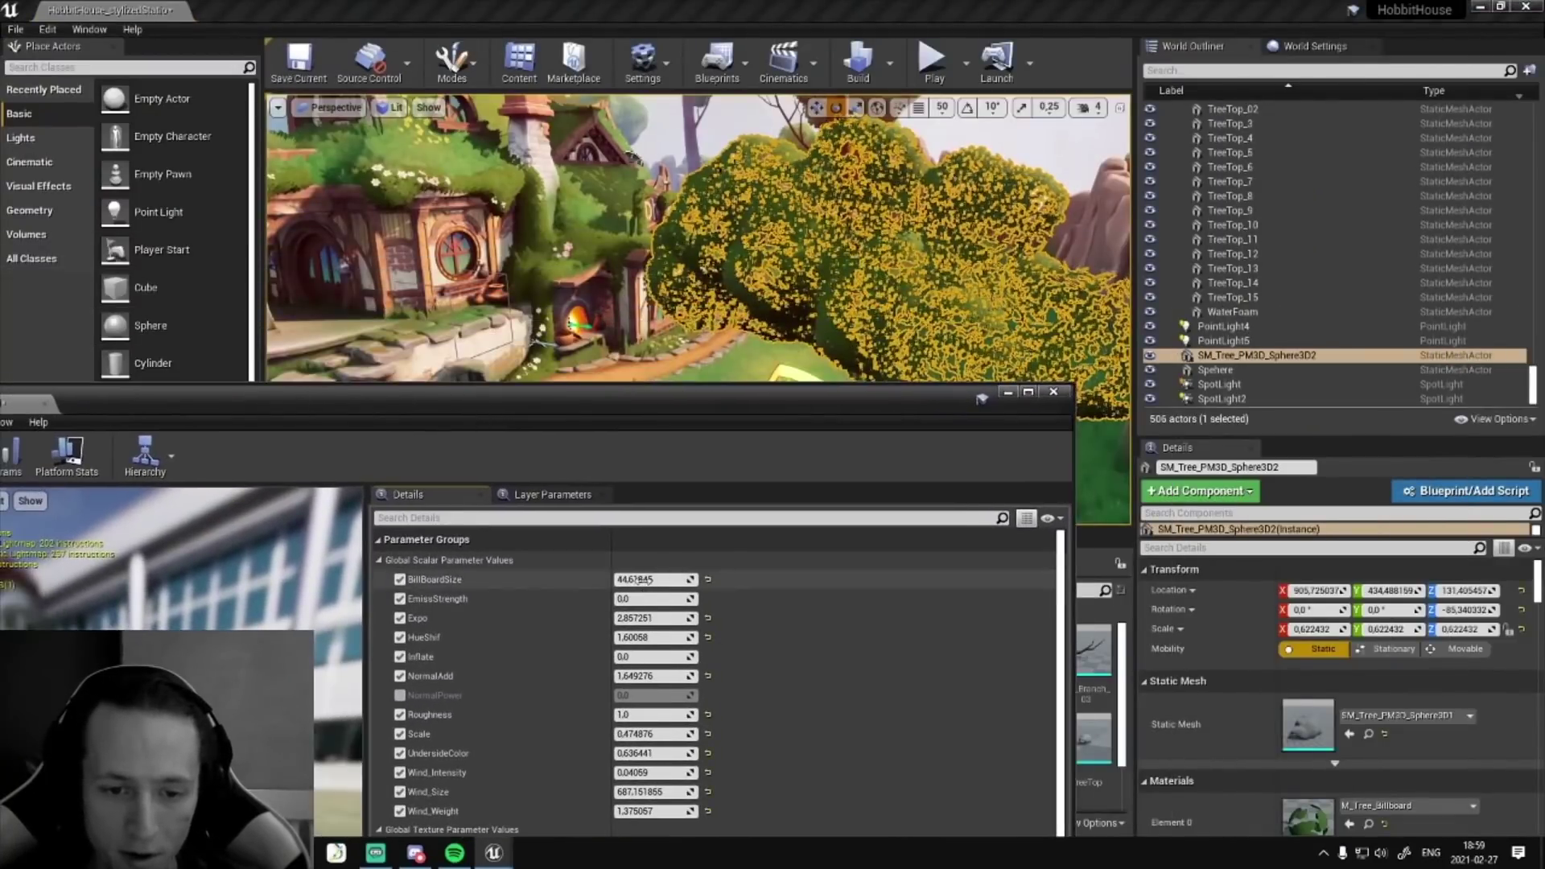
{"action": "left_click_drag", "start_coordinate": [644, 579], "coordinate": [764, 579]}
{"action": "right_click_drag", "start_coordinate": [734, 314], "coordinate": [610, 303]}
{"action": "mouse_move", "coordinate": [567, 256]}
{"action": "right_mouse_down"}
{"action": "mouse_move", "coordinate": [592, 255]}
{"action": "mouse_move", "coordinate": [572, 231]}
{"action": "right_mouse_up"}
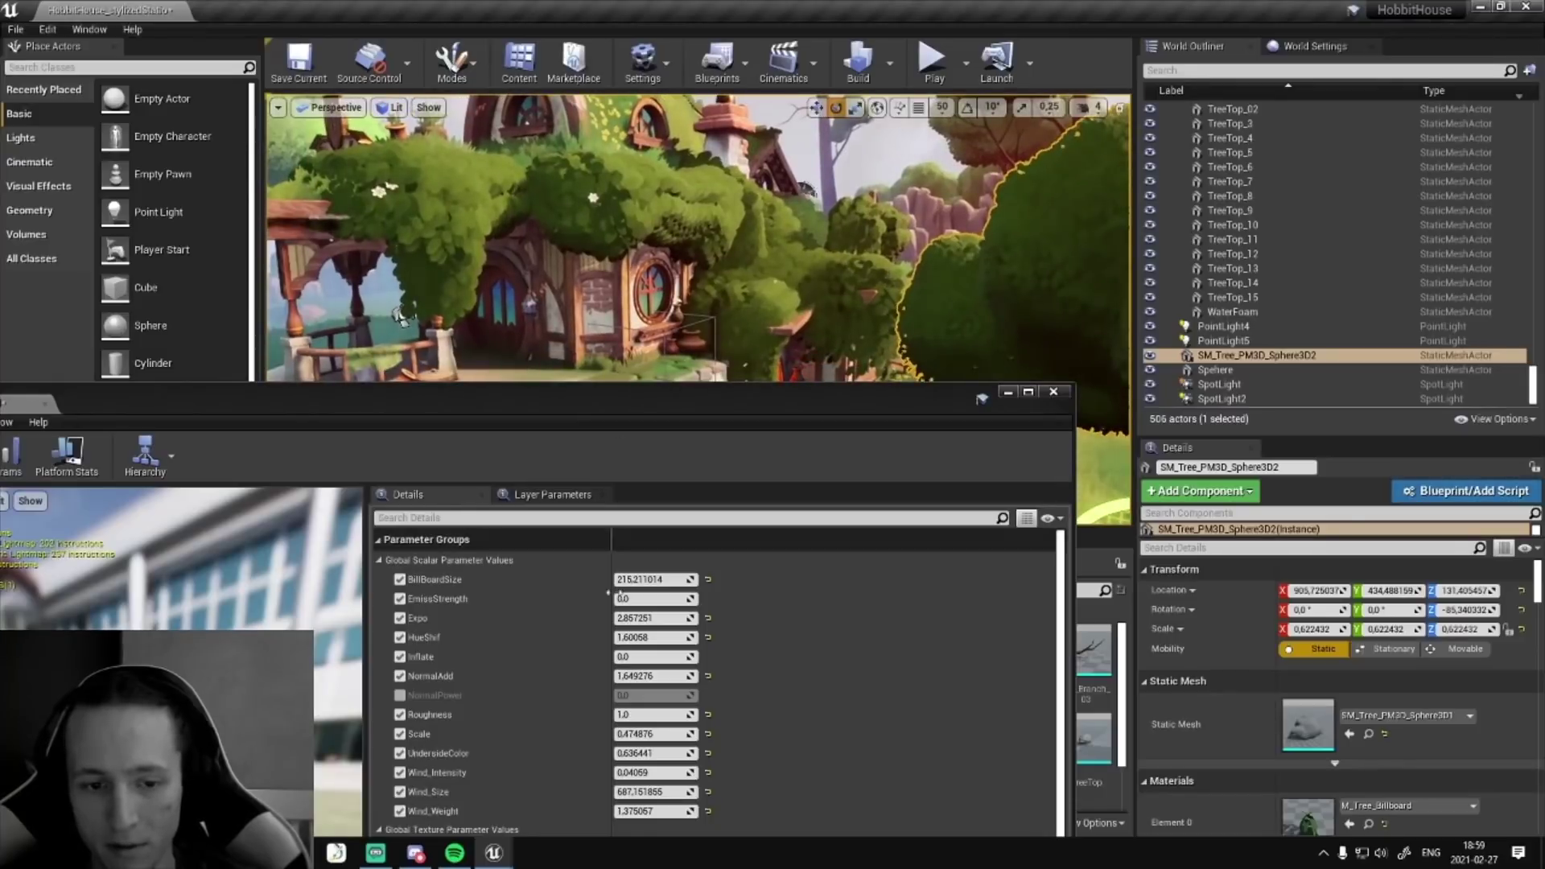
- Reduce the BillBoardSize of M_Tree_Billboard to about 49 and reselect the canopy mesh in the level
{"action": "left_click_drag", "start_coordinate": [668, 579], "coordinate": [596, 579]}
{"action": "right_click_drag", "start_coordinate": [531, 154], "coordinate": [472, 155]}
{"action": "left_click", "coordinate": [471, 155]}
{"action": "mouse_move", "coordinate": [648, 177]}
{"action": "right_mouse_down"}
{"action": "mouse_move", "coordinate": [804, 193]}
{"action": "mouse_move", "coordinate": [648, 177]}
{"action": "right_mouse_up"}
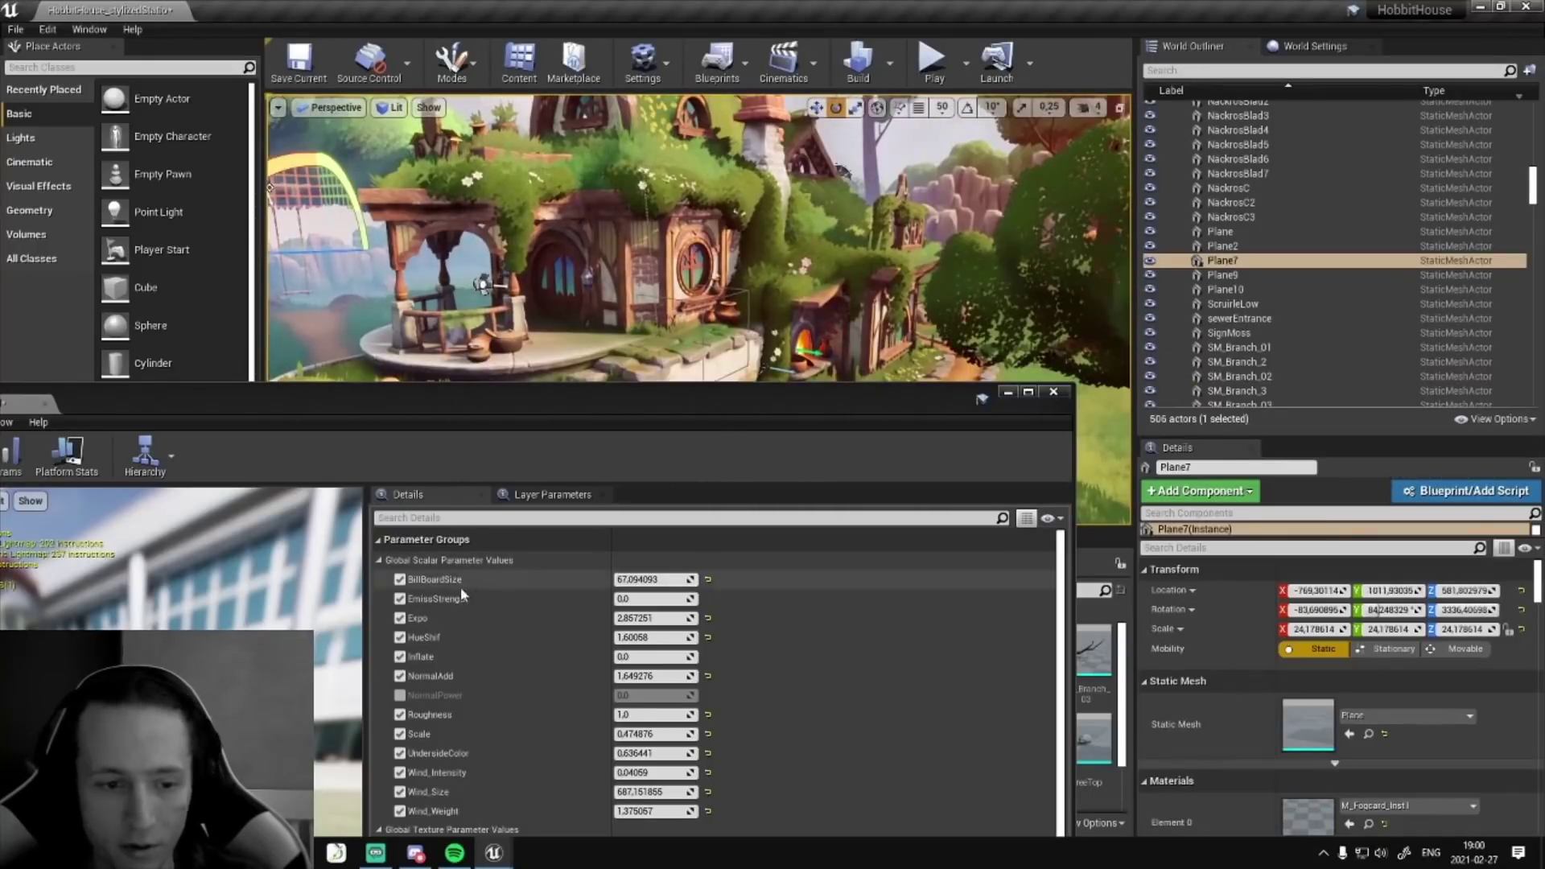
{"action": "mouse_move", "coordinate": [651, 580]}
{"action": "left_mouse_down"}
{"action": "mouse_move", "coordinate": [628, 580]}
{"action": "mouse_move", "coordinate": [644, 580]}
{"action": "left_mouse_up"}
{"action": "right_click_drag", "start_coordinate": [660, 266], "coordinate": [781, 264]}
{"action": "left_click", "coordinate": [696, 271]}
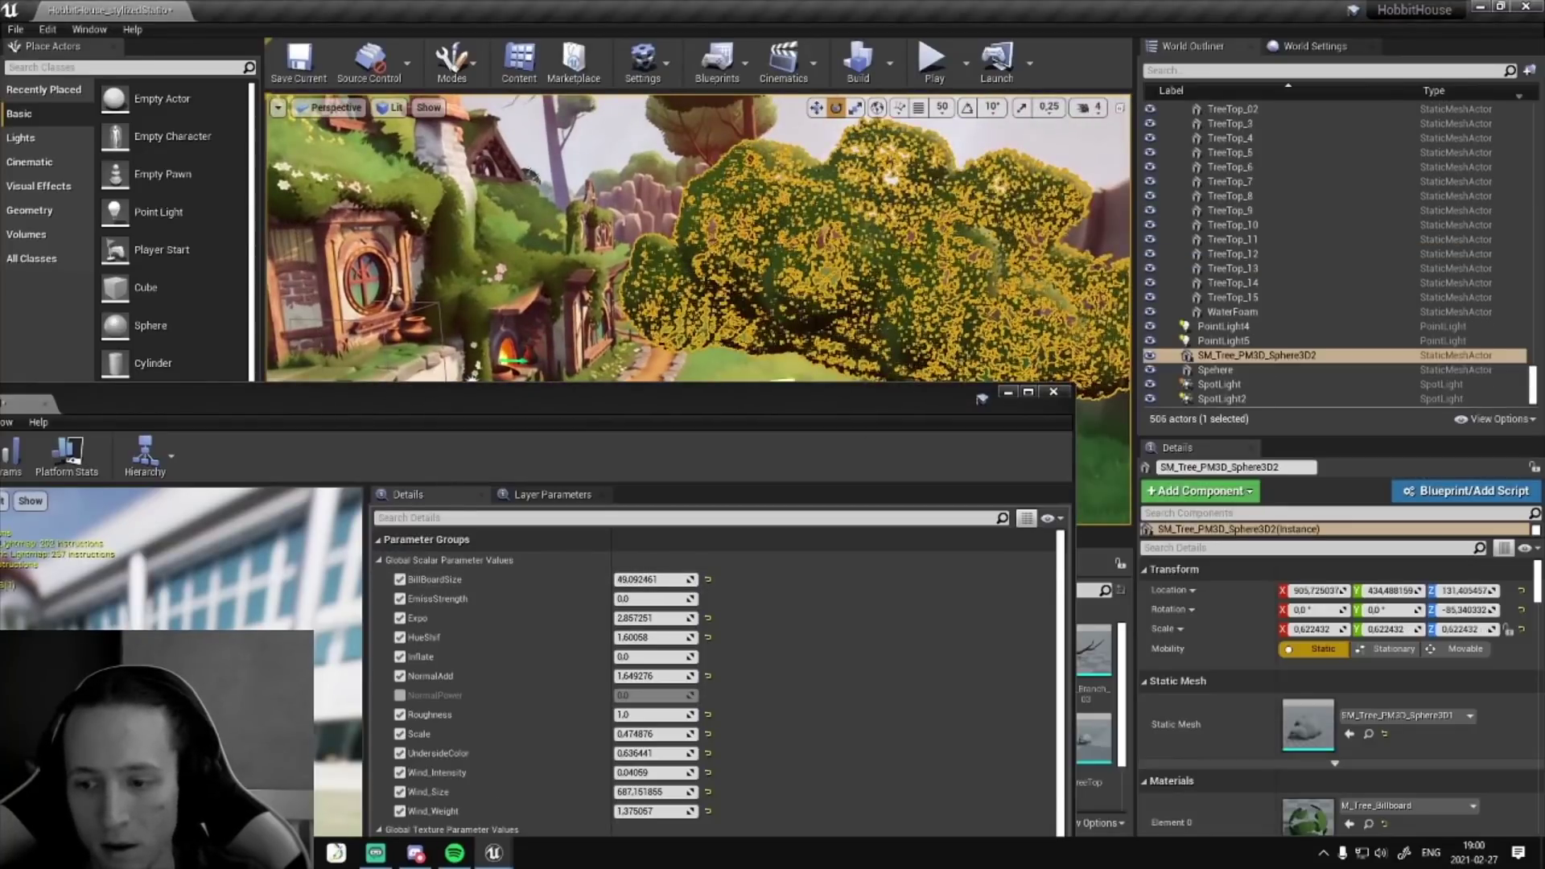
- Open the parent material M_Billboard from the material instance and maximize its editor window
{"action": "left_click_drag", "start_coordinate": [732, 395], "coordinate": [834, 113]}
{"action": "scroll", "coordinate": [724, 649], "scroll_direction": "down", "scroll_amount": 3}
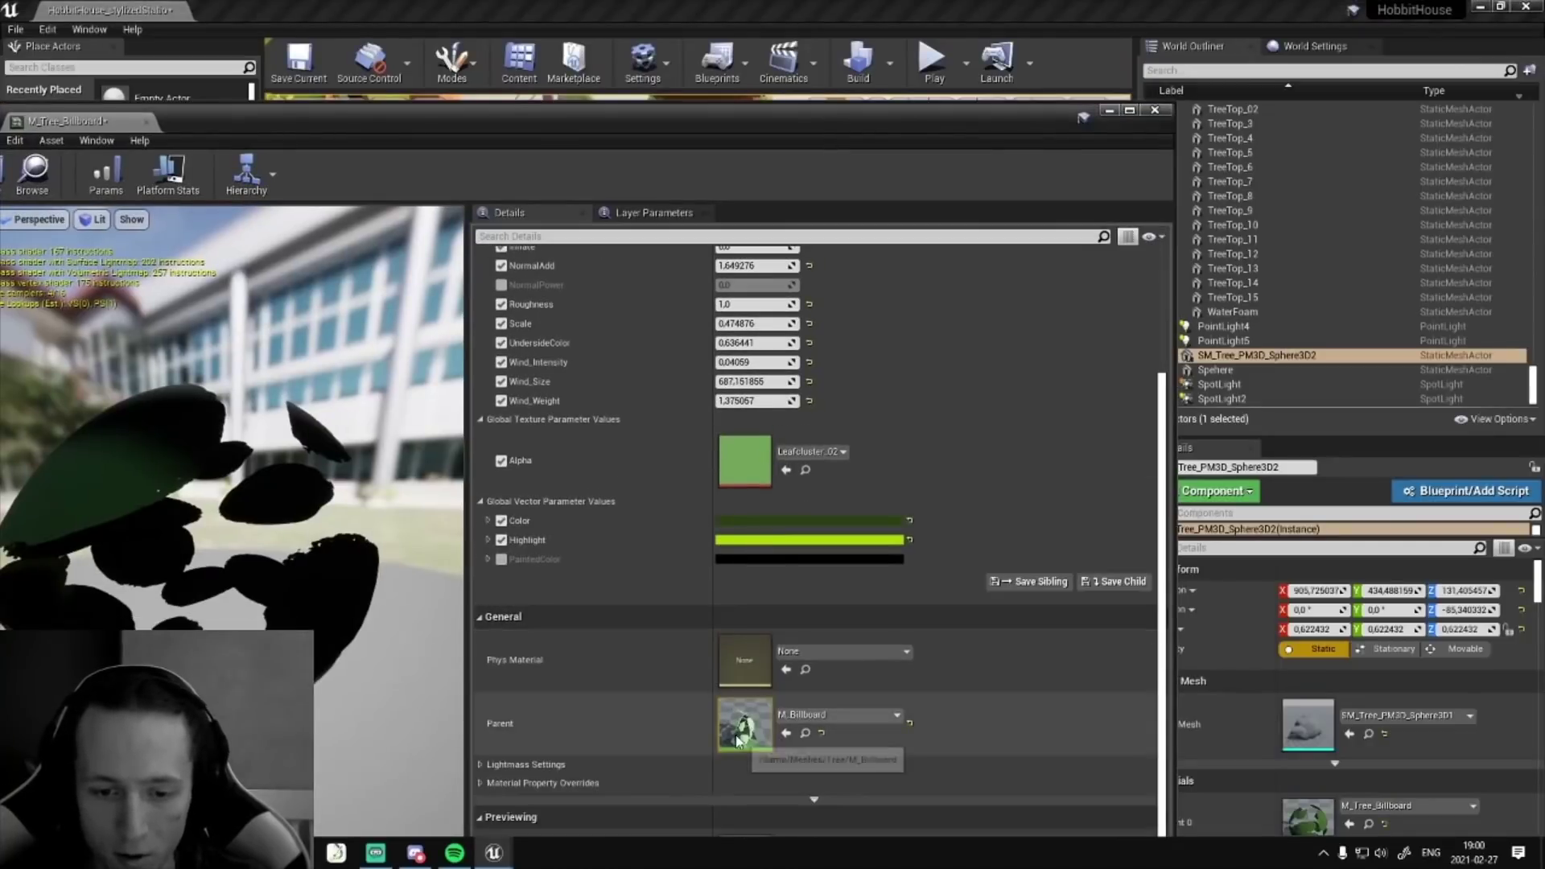
{"action": "double_click", "coordinate": [744, 732]}
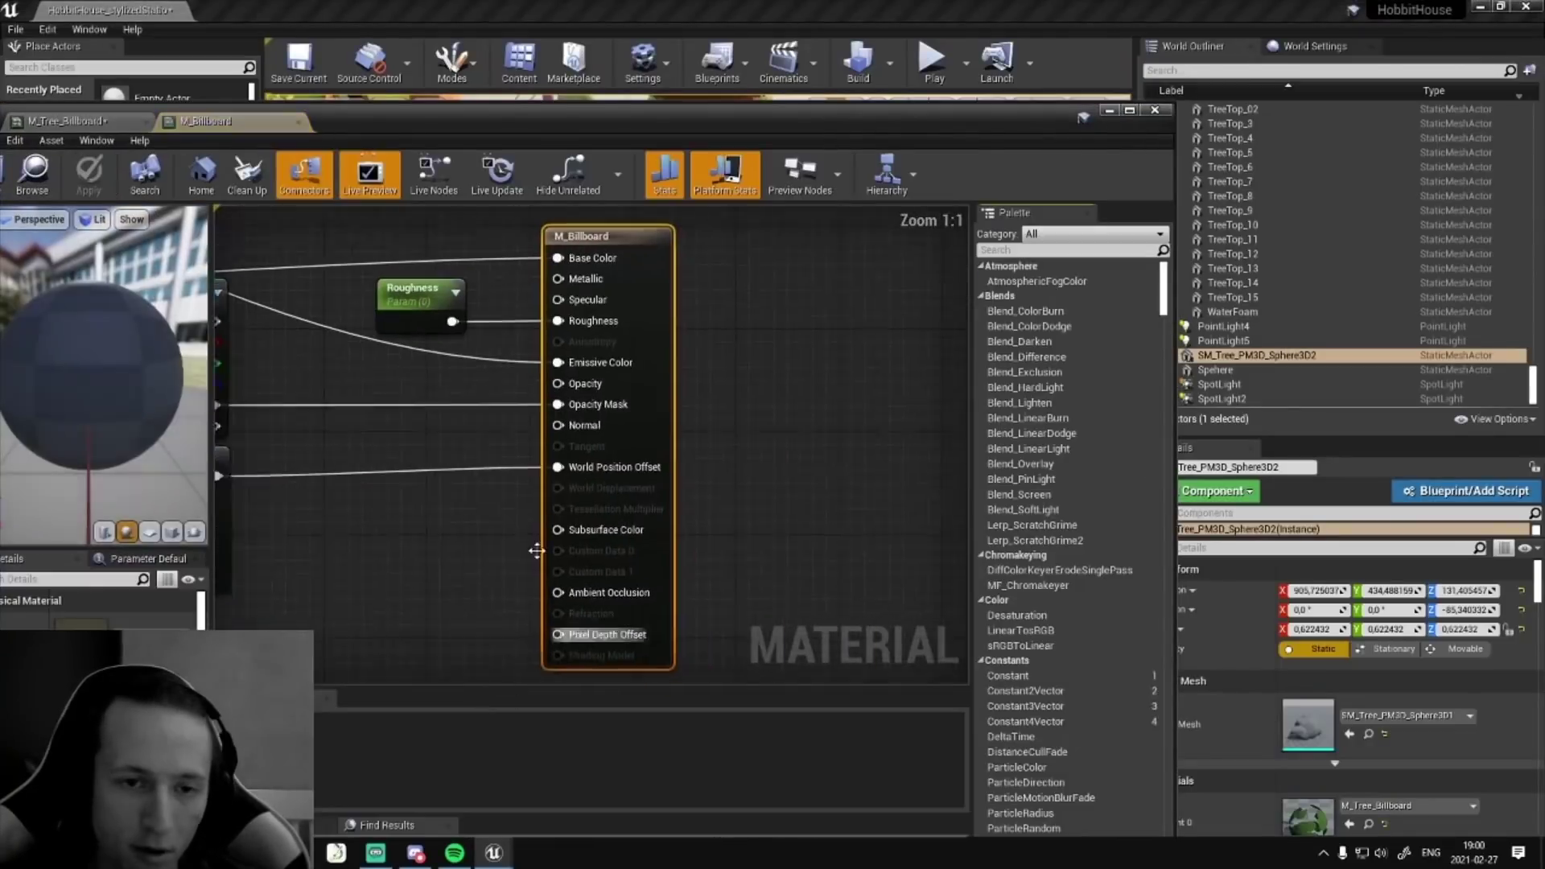
{"action": "double_click", "coordinate": [567, 122]}
- Select the BillboardOffset comment group with its nodes in the material graph and examine its start
{"action": "scroll", "coordinate": [644, 451], "scroll_direction": "down", "scroll_amount": 6}
{"action": "right_click_drag", "start_coordinate": [481, 413], "coordinate": [638, 348]}
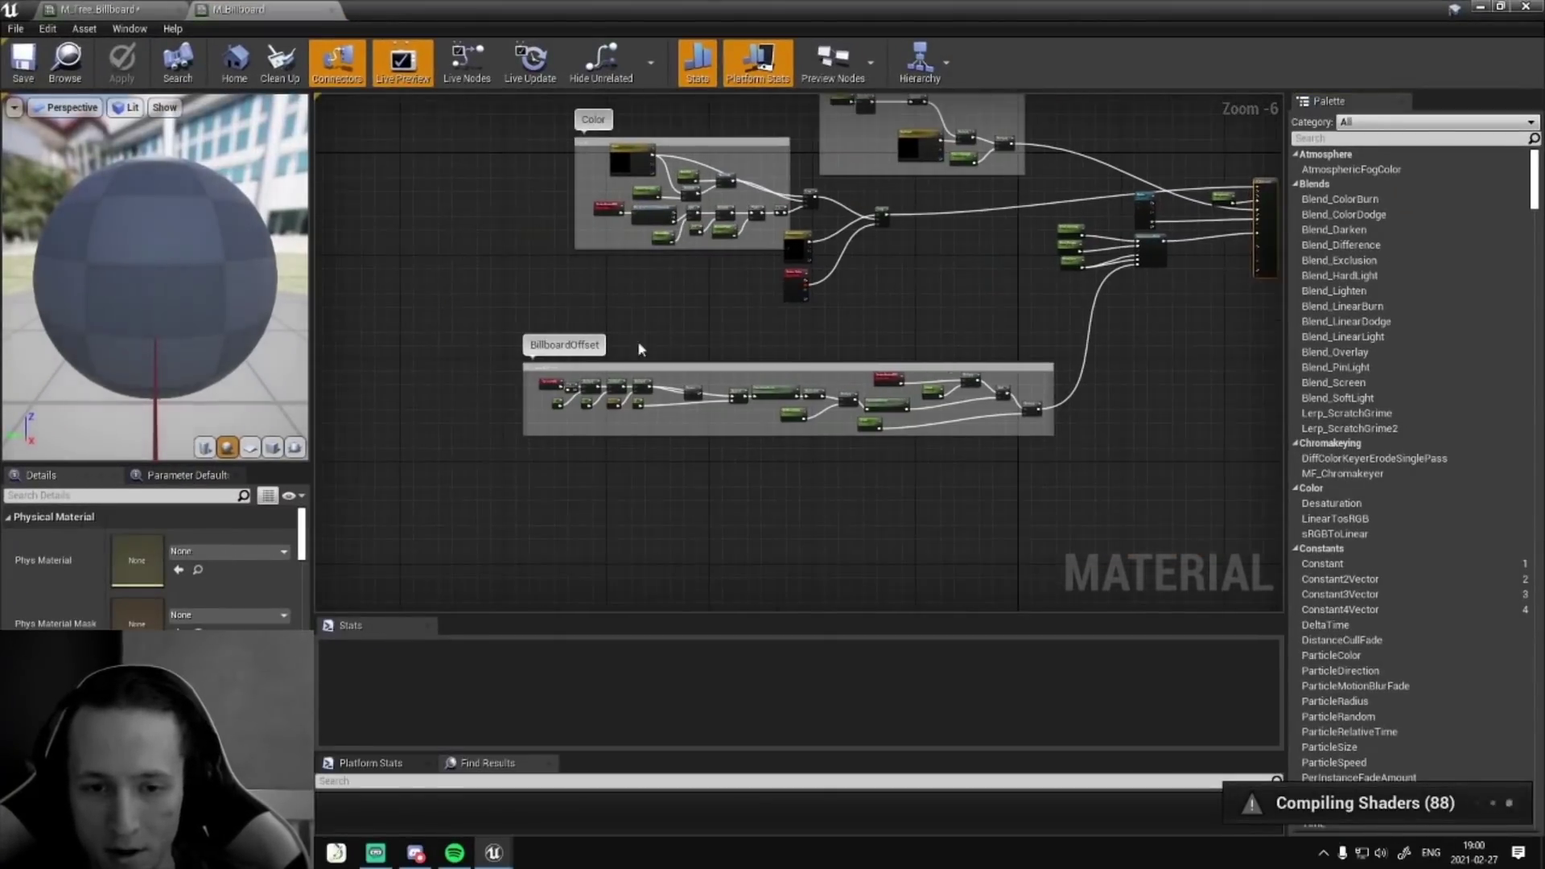
{"action": "left_click_drag", "start_coordinate": [519, 352], "coordinate": [1046, 462]}
{"action": "scroll", "coordinate": [725, 482], "scroll_direction": "up", "scroll_amount": 2}
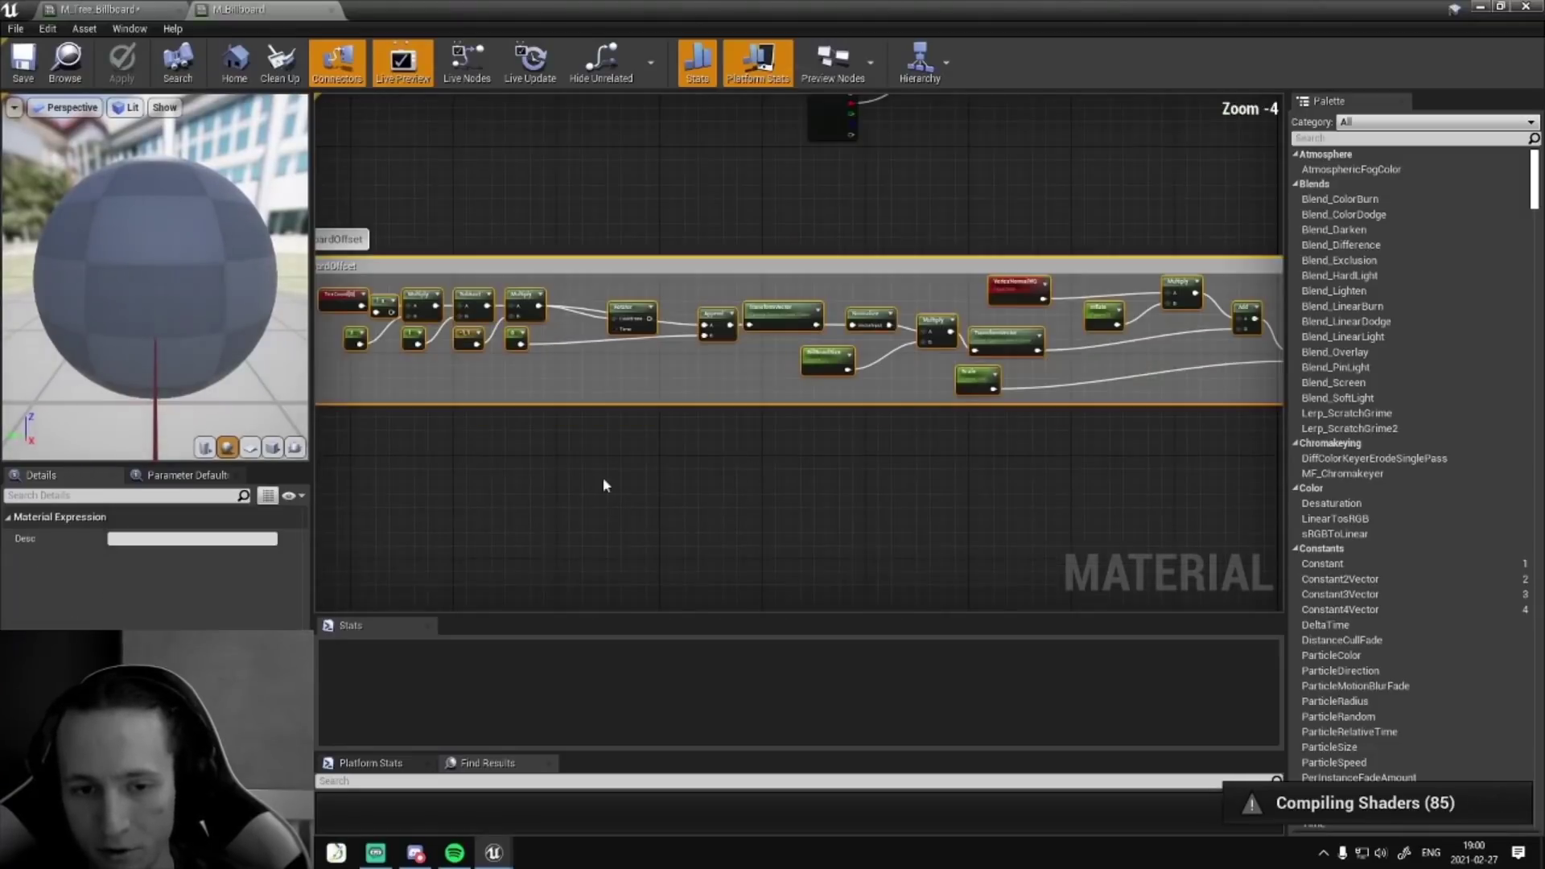
{"action": "right_click_drag", "start_coordinate": [603, 477], "coordinate": [729, 505]}
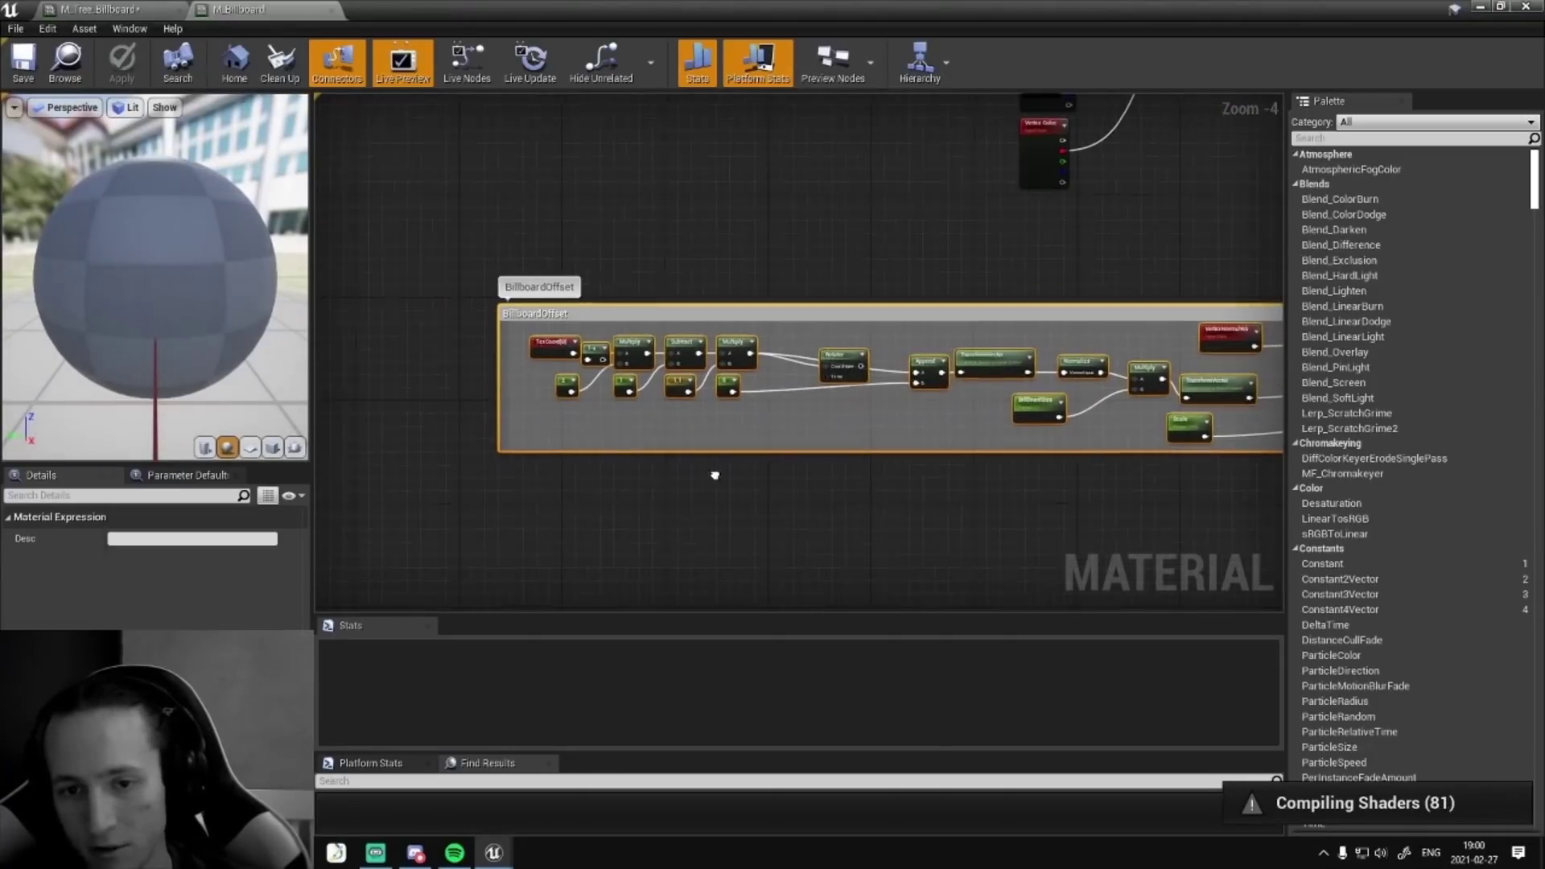
- Delete the Rotator node from the BillboardOffset group in the M_Billboard graph
{"action": "right_click_drag", "start_coordinate": [715, 476], "coordinate": [548, 476]}
{"action": "left_click", "coordinate": [660, 535]}
{"action": "left_click", "coordinate": [680, 359]}
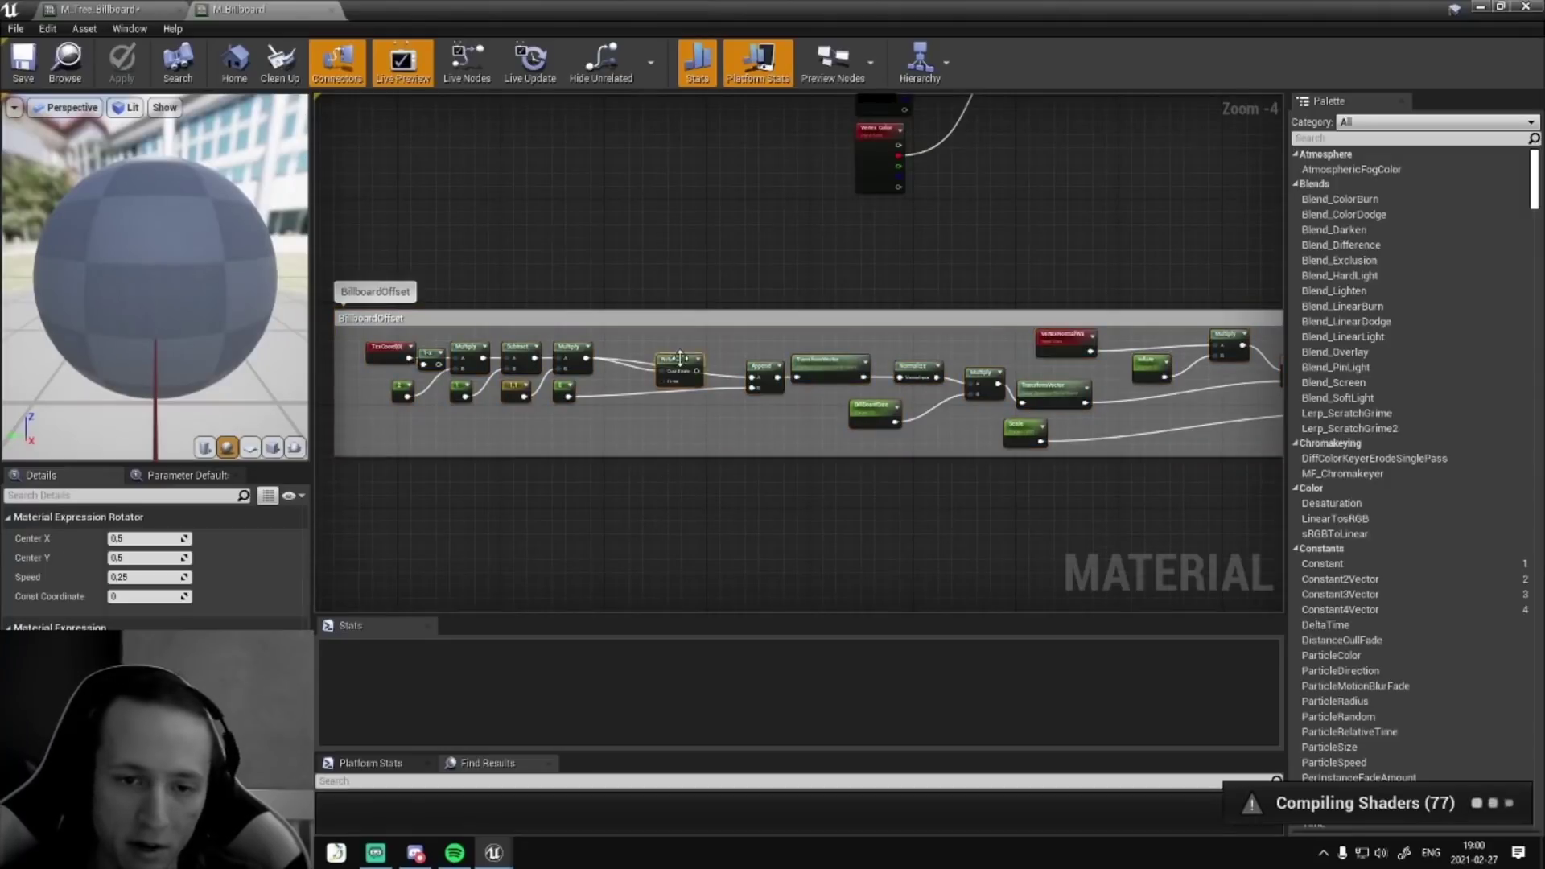
{"action": "left_click", "coordinate": [686, 553]}
{"action": "right_click_drag", "start_coordinate": [386, 422], "coordinate": [567, 423]}
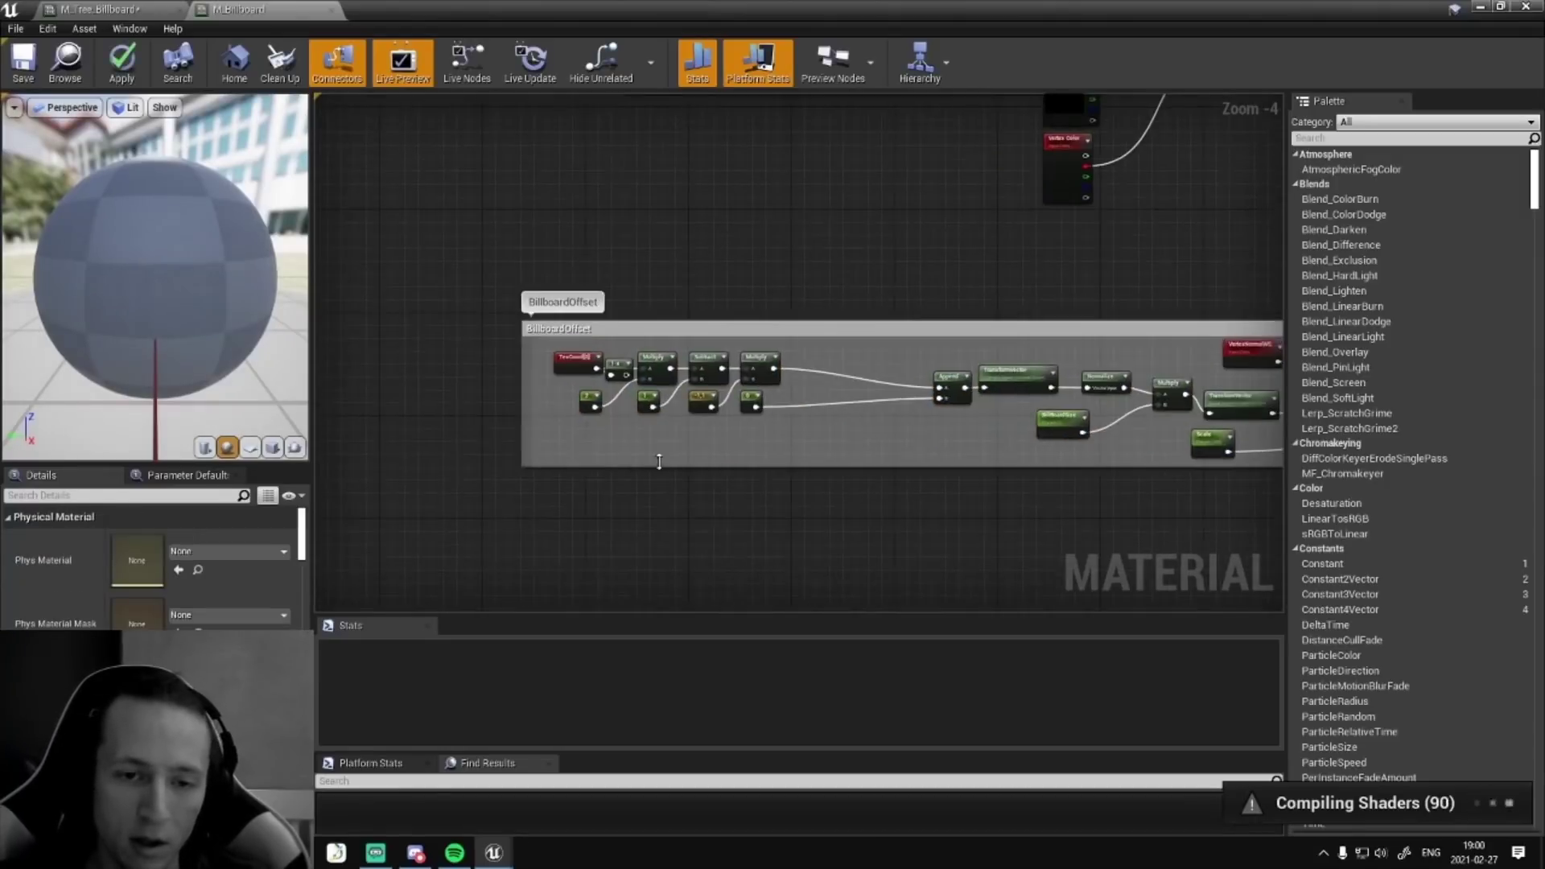
- Examine the BillboardOffset node chain from the TexCoord remapping through the vector transforms to the VertexNormalWS and Inflate nodes
{"action": "scroll", "coordinate": [575, 433], "scroll_direction": "up", "scroll_amount": 4}
{"action": "right_click_drag", "start_coordinate": [739, 493], "coordinate": [661, 532]}
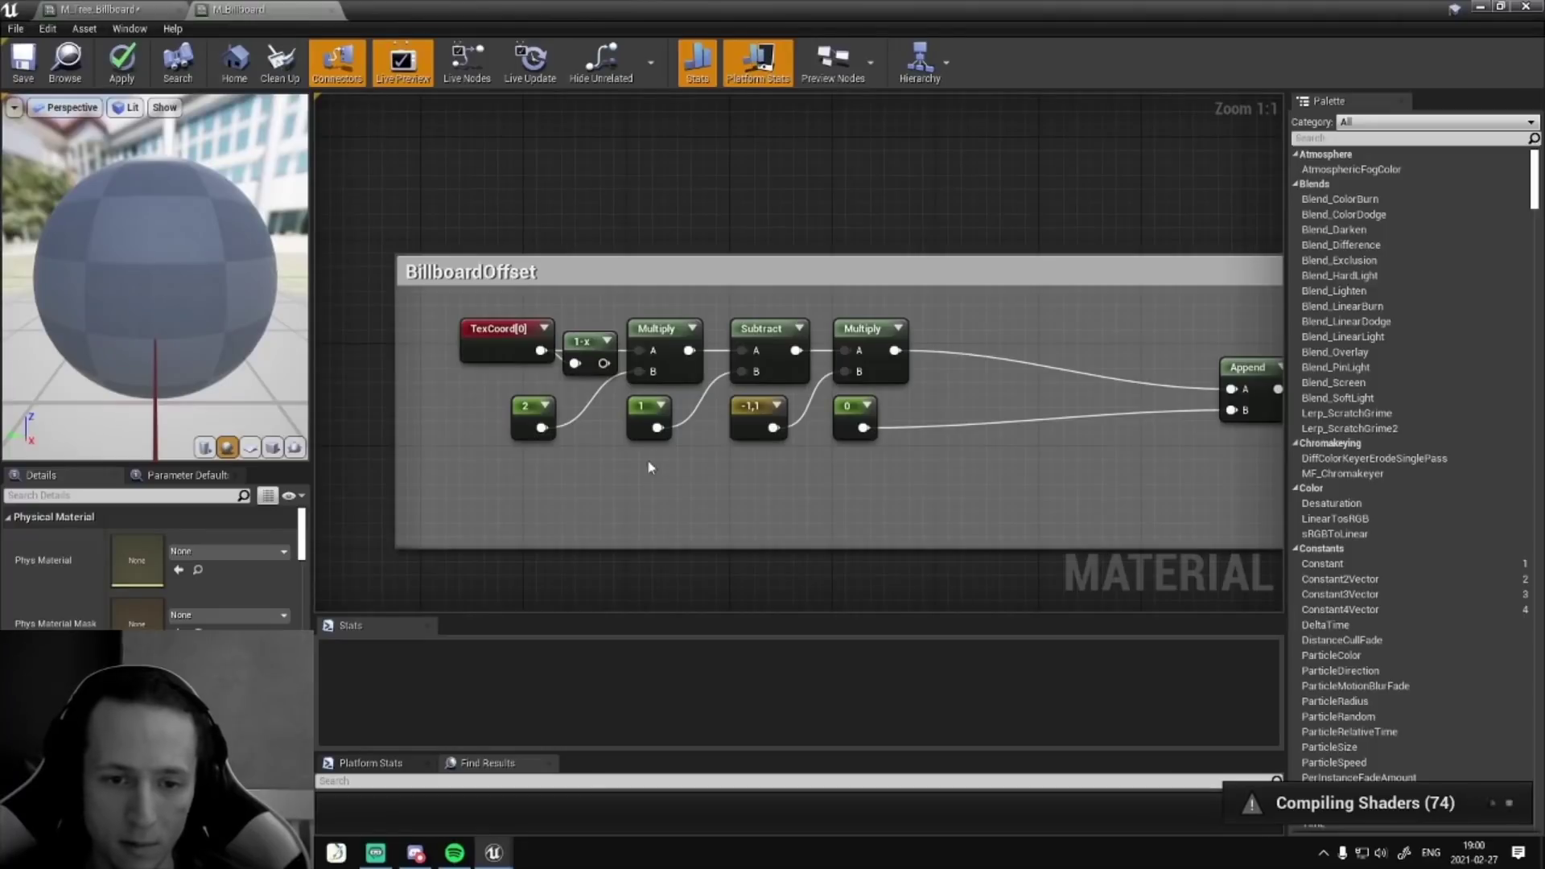
{"action": "scroll", "coordinate": [626, 452], "scroll_direction": "down", "scroll_amount": 1}
{"action": "scroll", "coordinate": [1122, 355], "scroll_direction": "down", "scroll_amount": 4}
{"action": "right_click_drag", "start_coordinate": [1123, 355], "coordinate": [759, 281]}
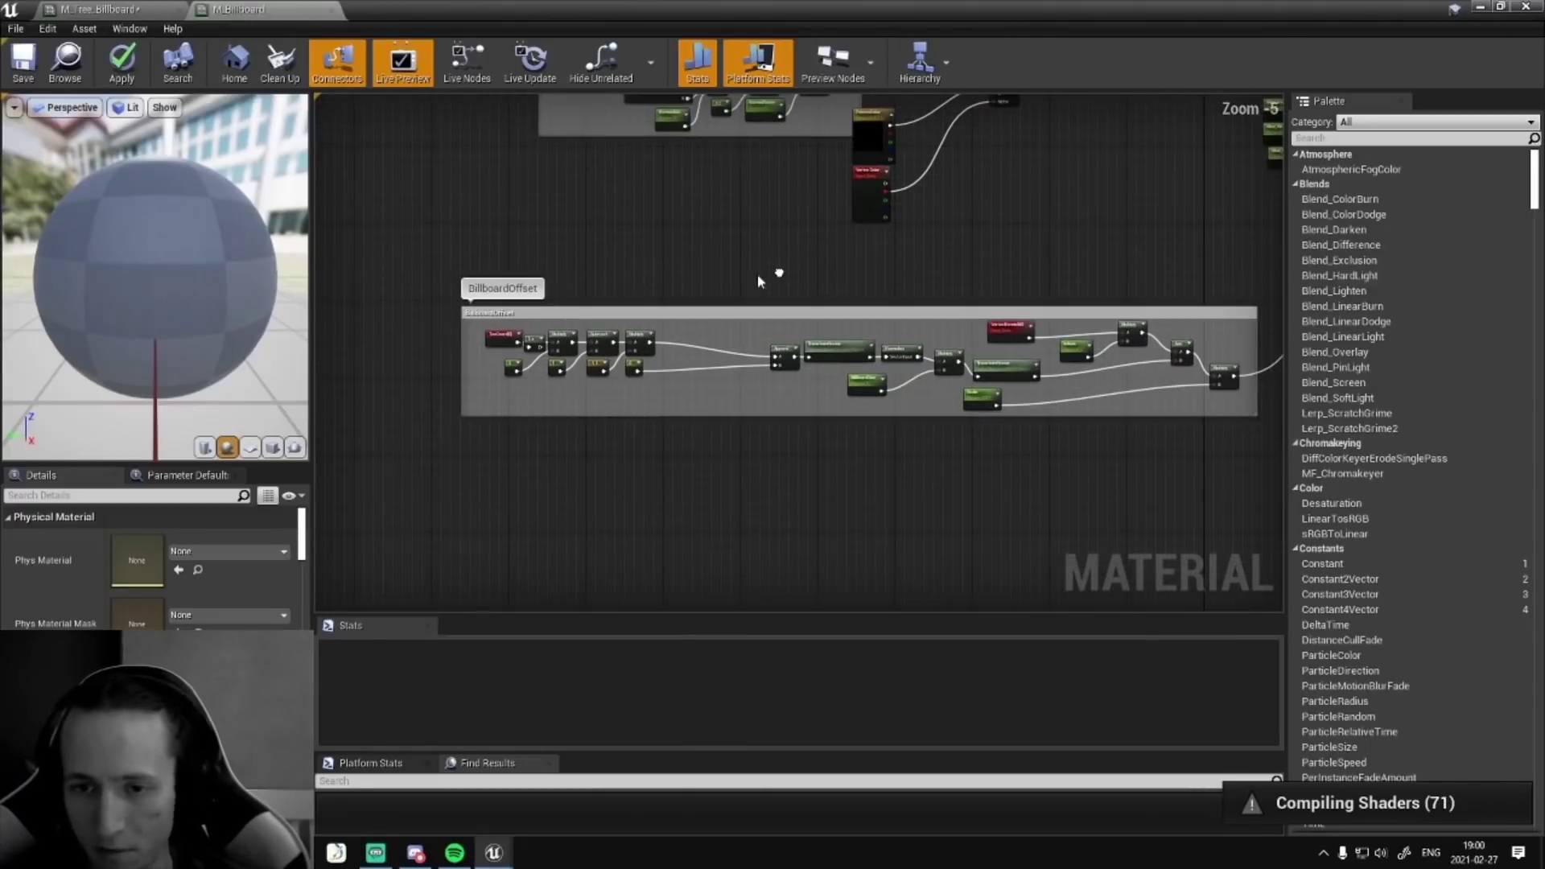
{"action": "left_click_drag", "start_coordinate": [456, 310], "coordinate": [1242, 458]}
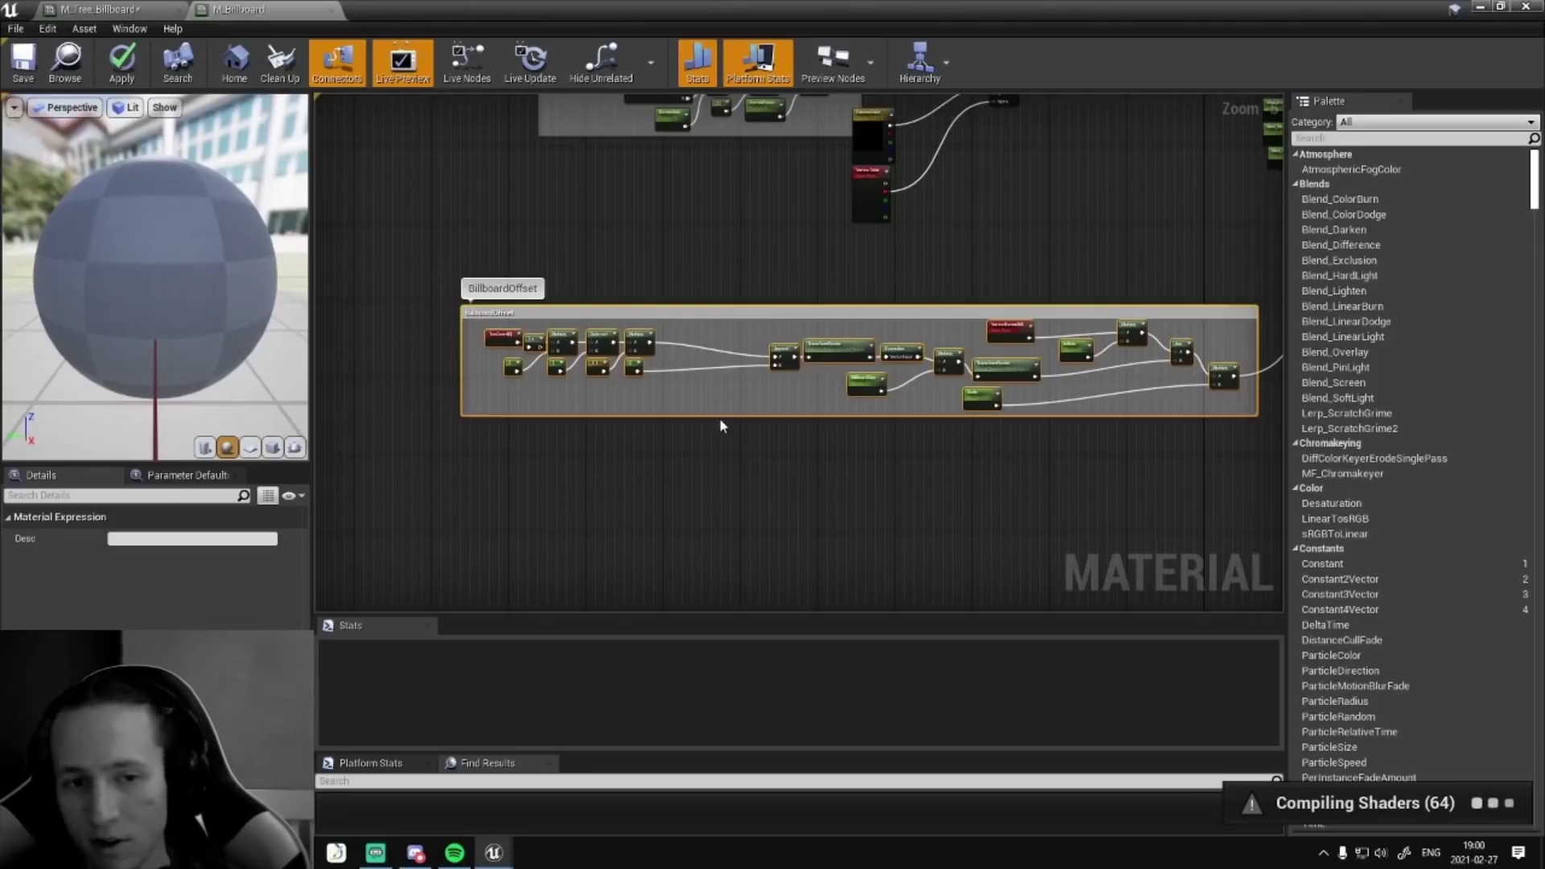
{"action": "scroll", "coordinate": [966, 347], "scroll_direction": "up", "scroll_amount": 2}
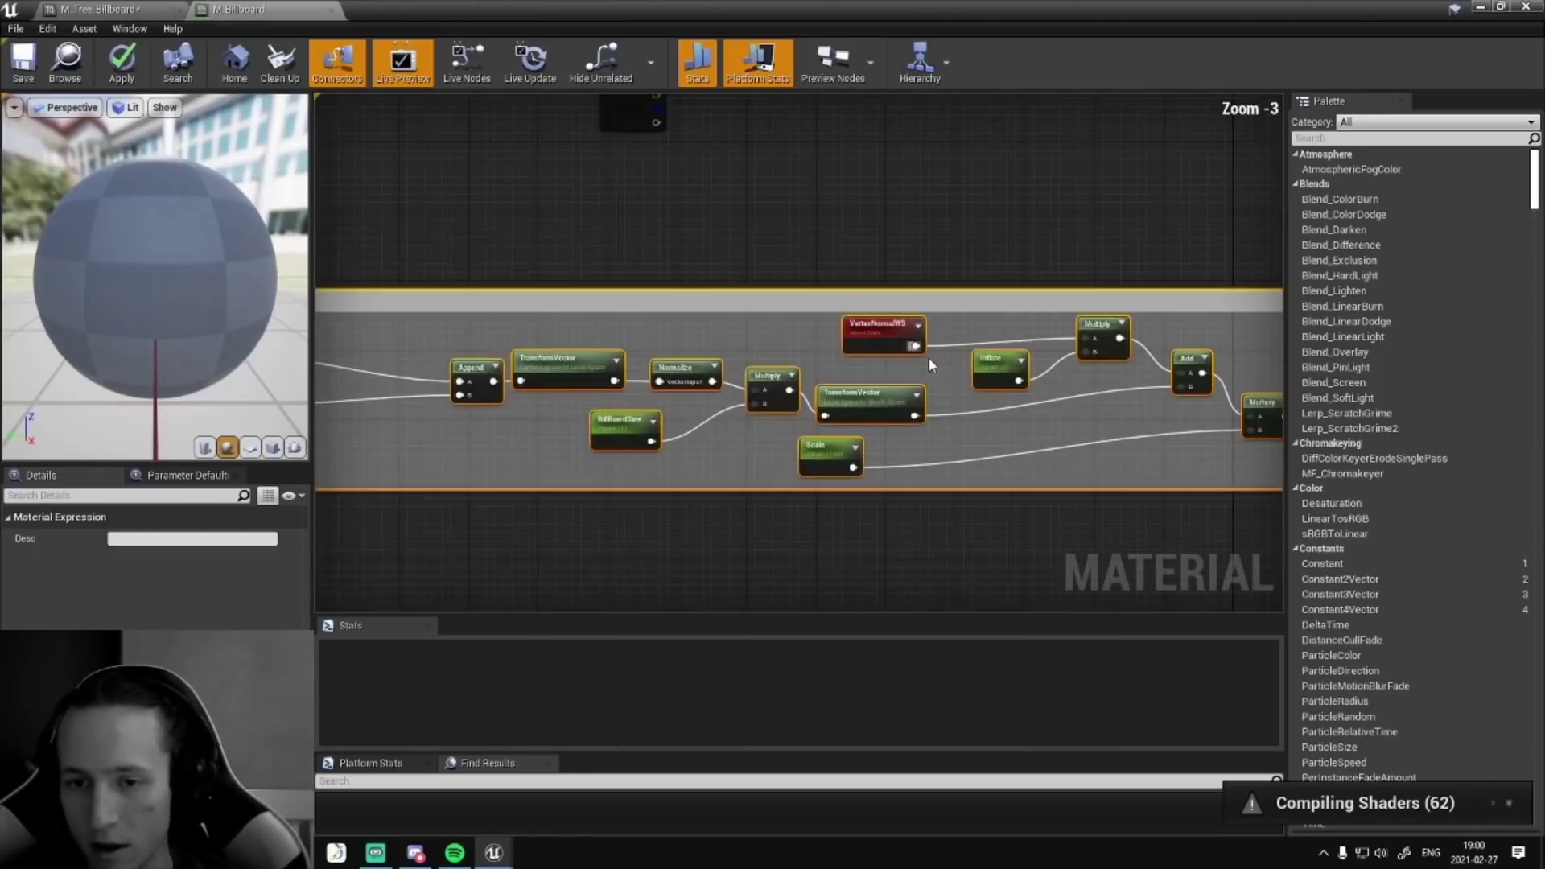
{"action": "right_click_drag", "start_coordinate": [930, 364], "coordinate": [793, 344]}
{"action": "left_click_drag", "start_coordinate": [670, 299], "coordinate": [1001, 348]}
- Bring the Color comment group into view and examine its VertexNormalWS node
{"action": "scroll", "coordinate": [885, 508], "scroll_direction": "down", "scroll_amount": 2}
{"action": "right_click_drag", "start_coordinate": [741, 319], "coordinate": [696, 574]}
{"action": "scroll", "coordinate": [724, 470], "scroll_direction": "up", "scroll_amount": 4}
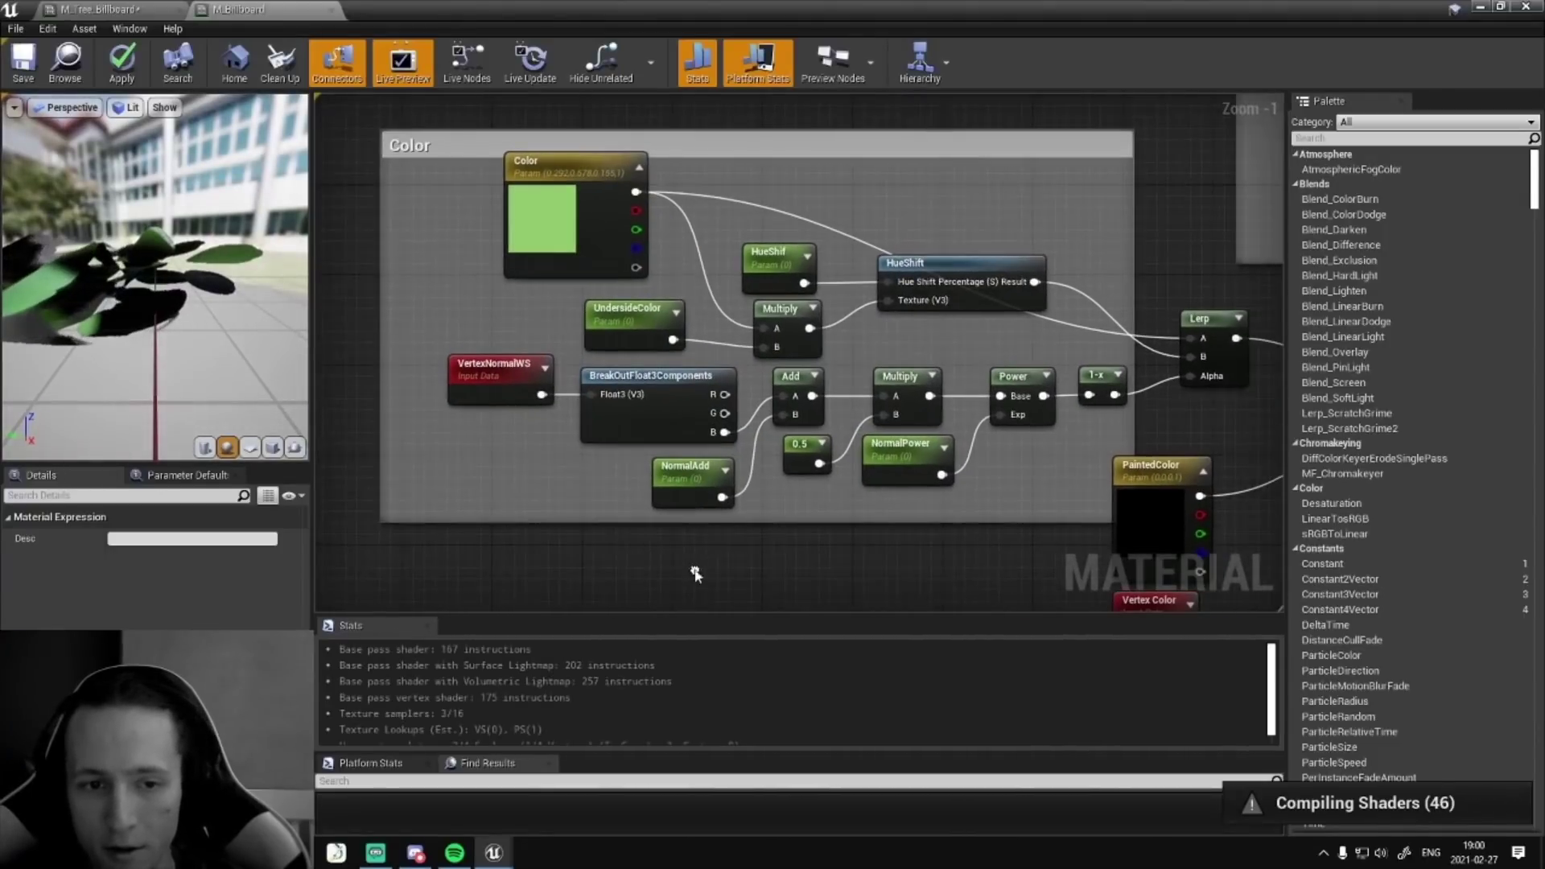
{"action": "left_click", "coordinate": [465, 390]}
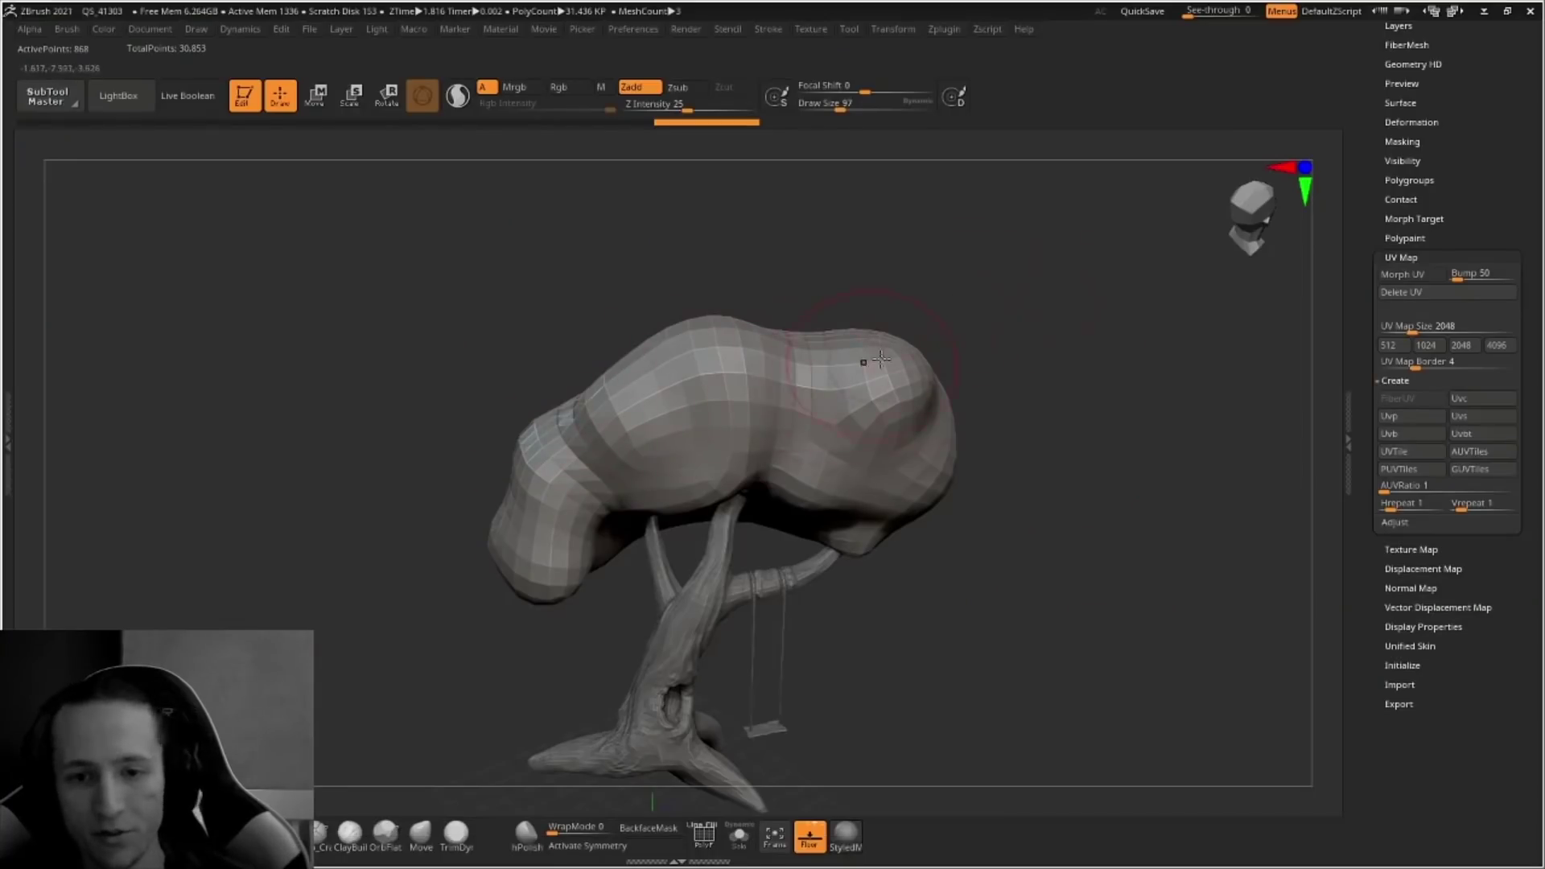
- Inspect the low-poly tree canopy from several sides in ZBrush and return to Unreal's material graph
{"action": "left_click_drag", "start_coordinate": [1103, 241], "coordinate": [599, 383]}
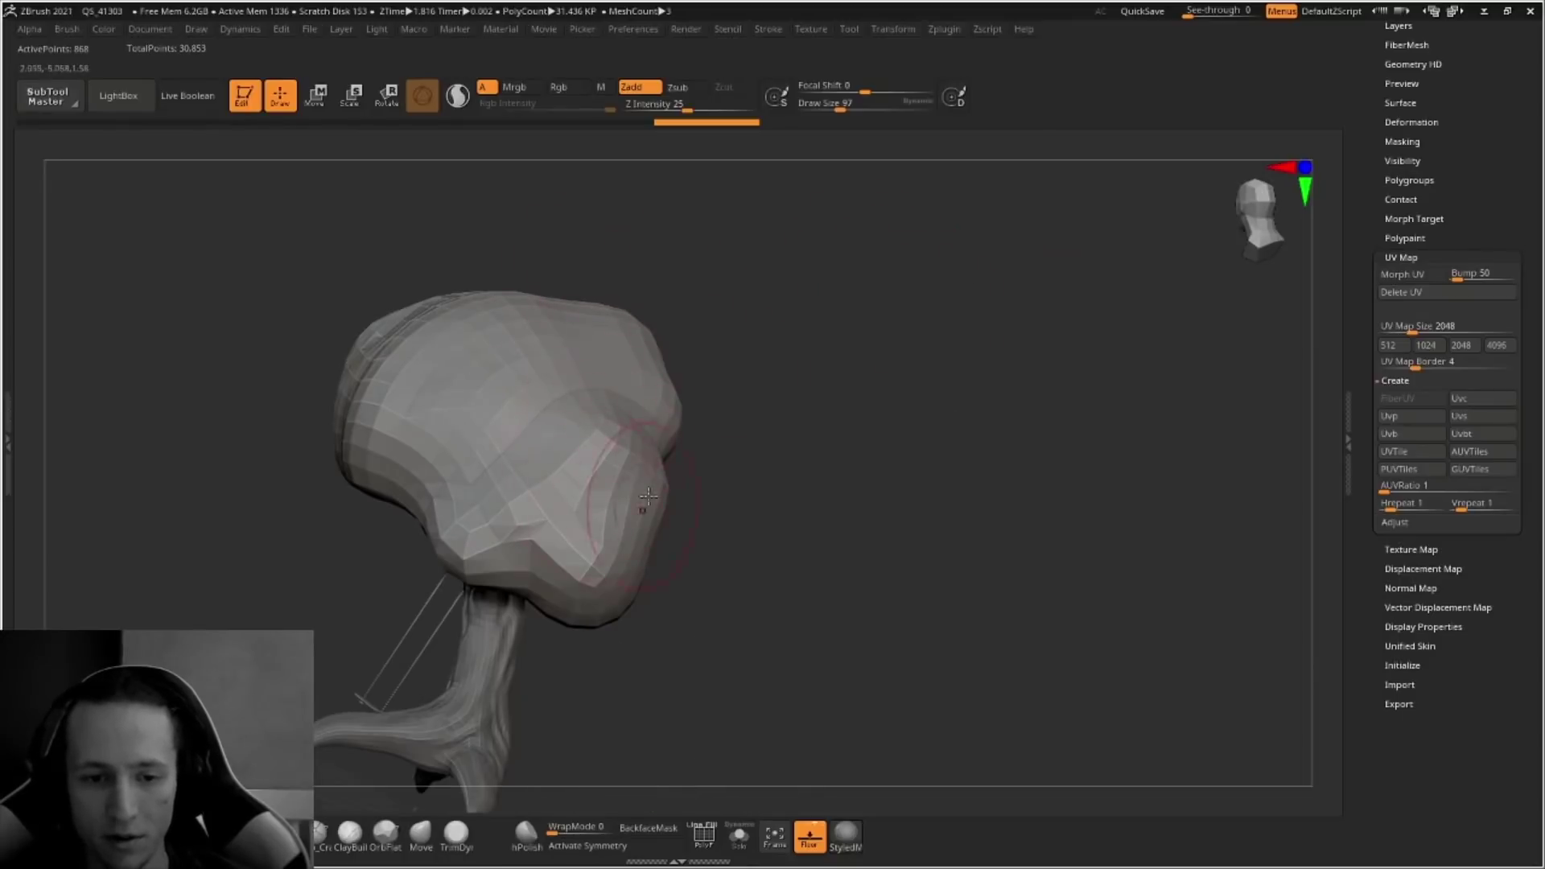
{"action": "left_click_drag", "start_coordinate": [806, 385], "coordinate": [1038, 499]}
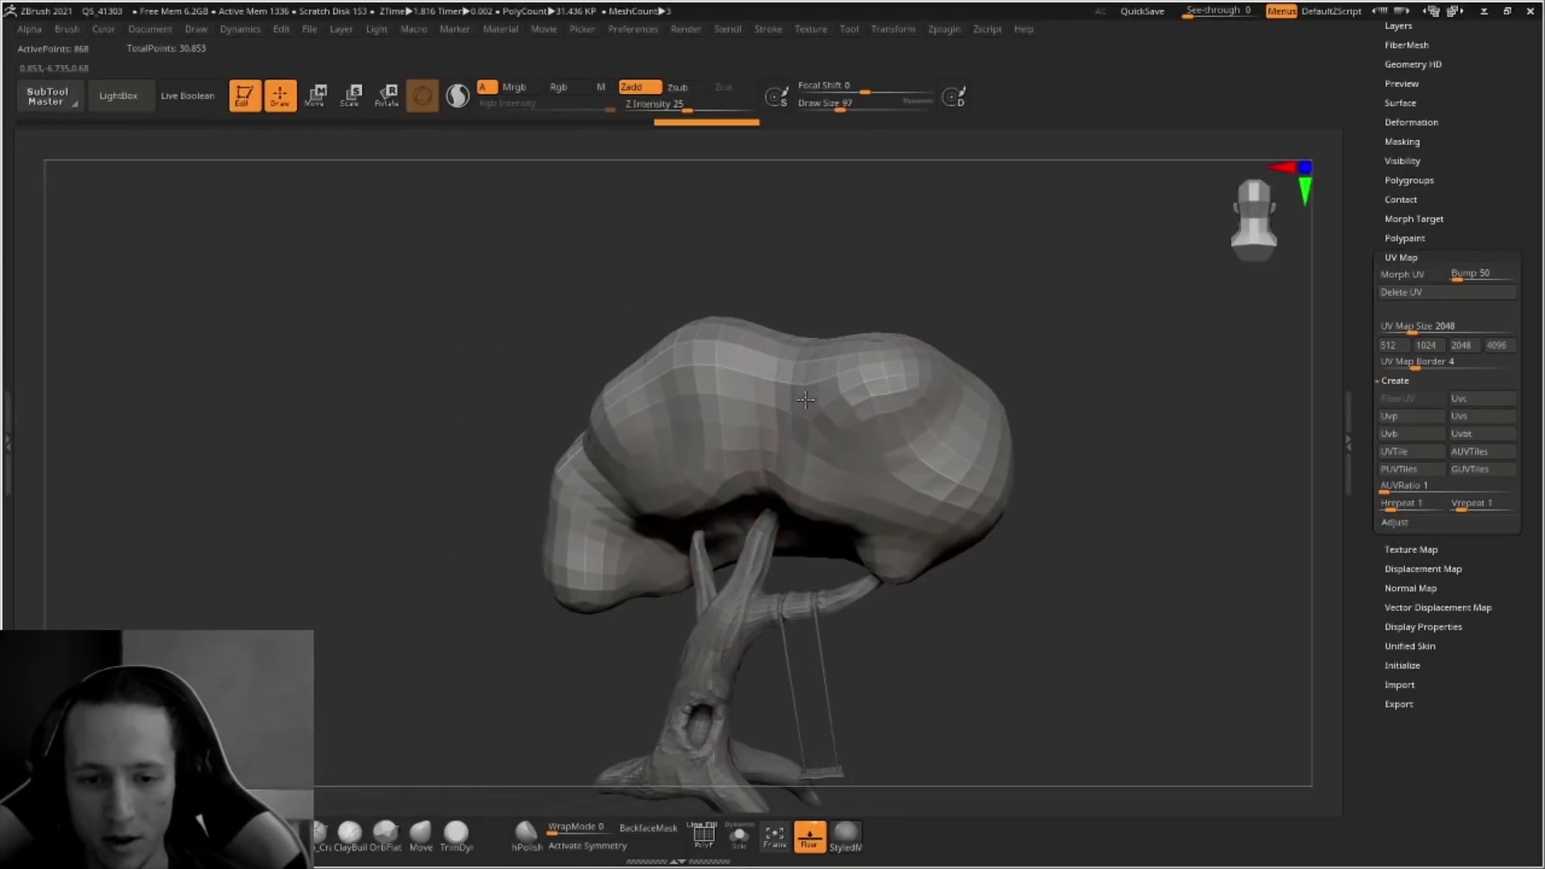
{"action": "left_click_drag", "start_coordinate": [976, 635], "coordinate": [1014, 665]}
{"action": "key", "text": "alt+Tab"}
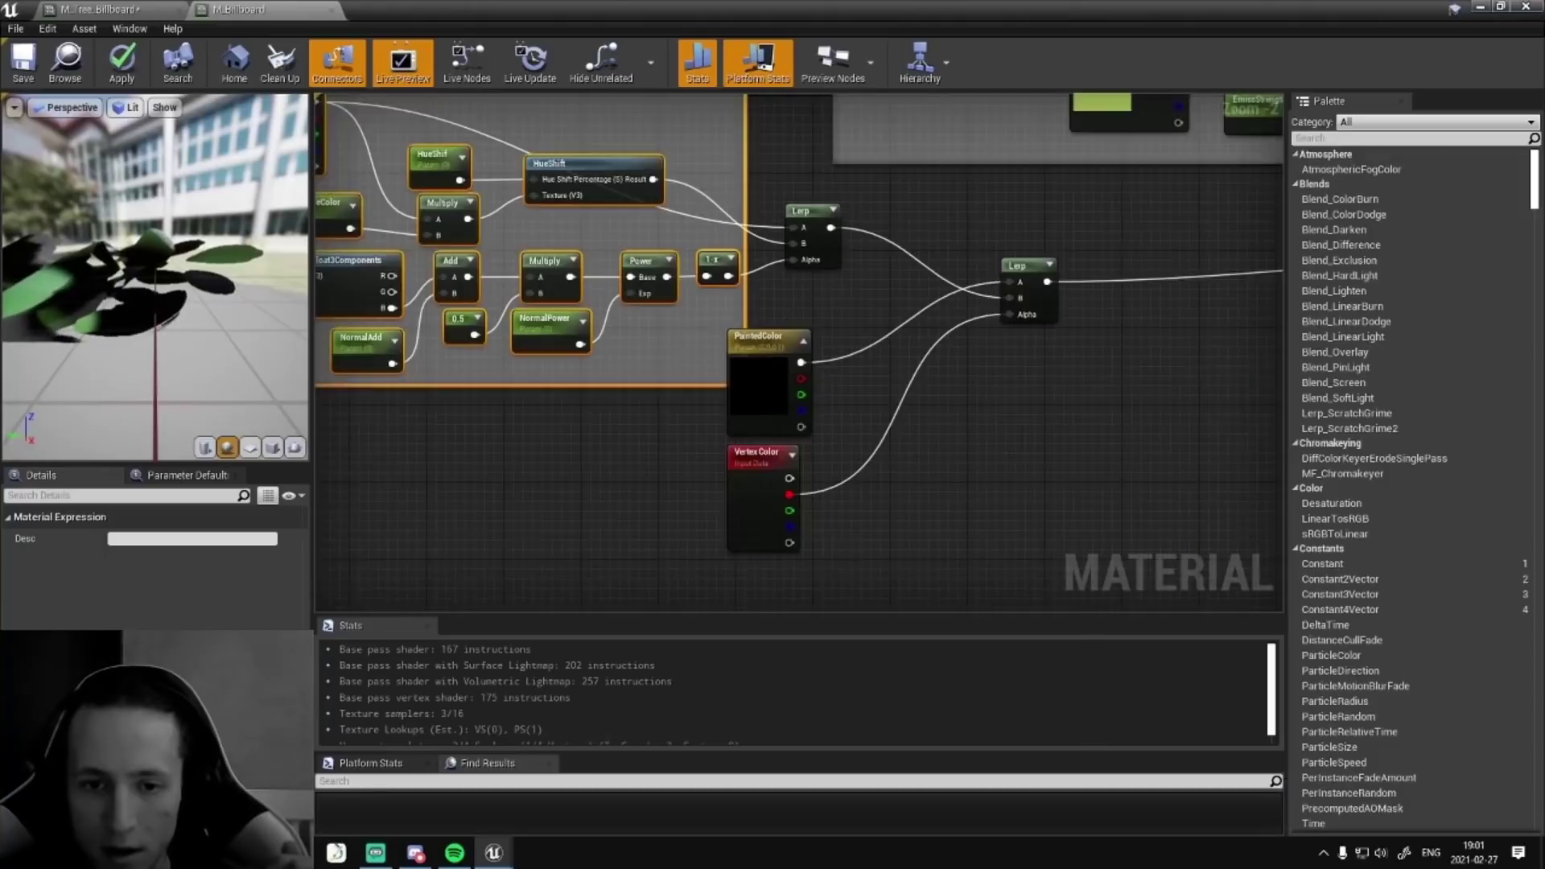
- Rearrange the PaintedColor and Vertex Color nodes above and below the first Lerp node
{"action": "right_click_drag", "start_coordinate": [785, 308], "coordinate": [747, 299]}
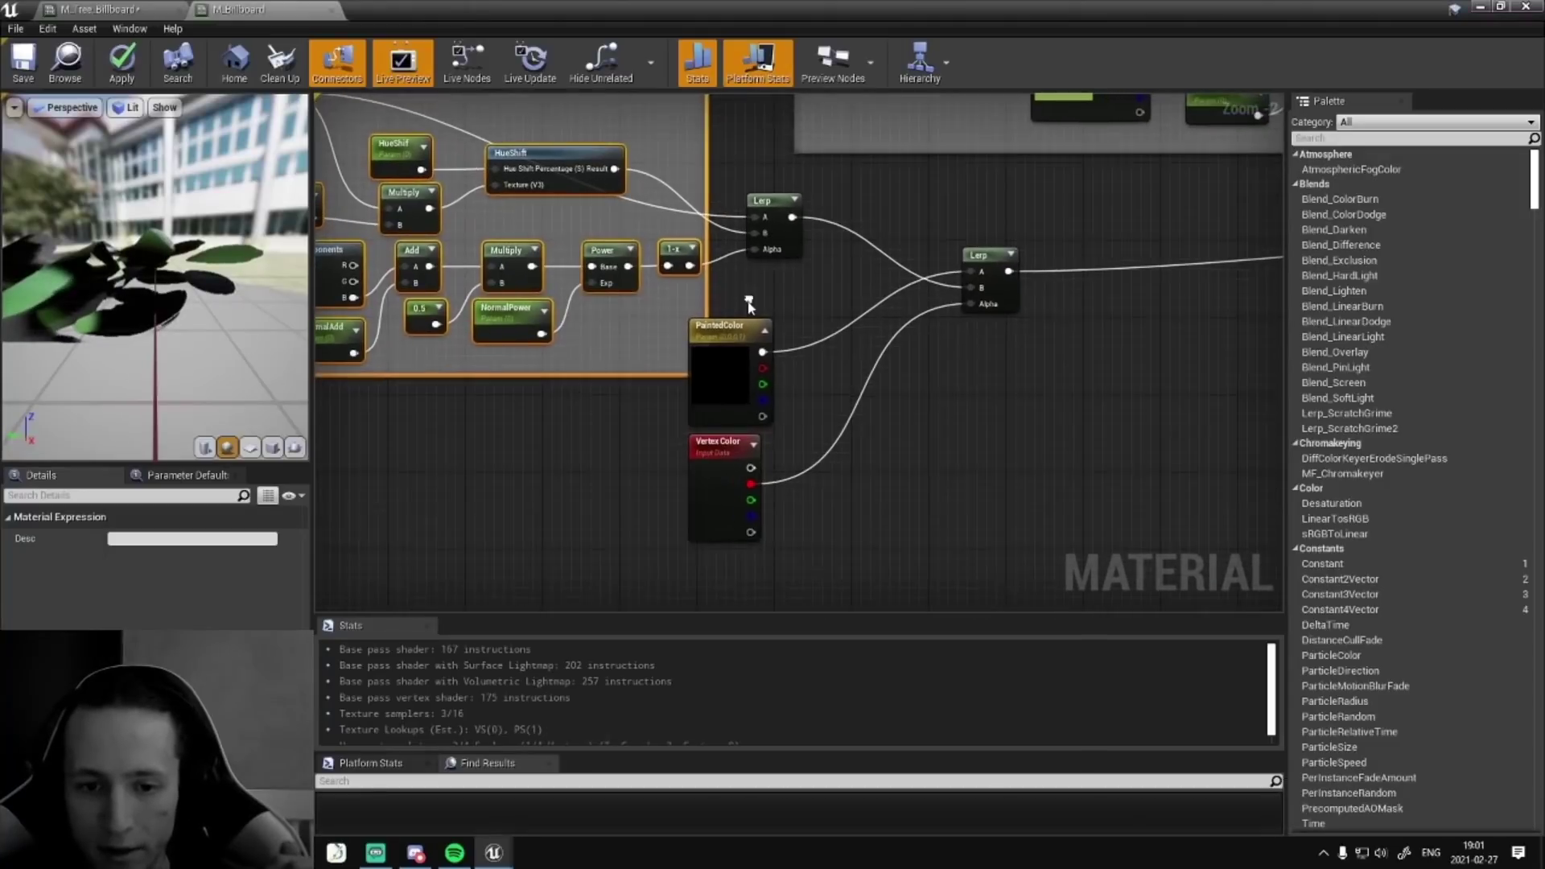
{"action": "mouse_move", "coordinate": [746, 297]}
{"action": "left_mouse_down"}
{"action": "mouse_move", "coordinate": [761, 444]}
{"action": "mouse_move", "coordinate": [740, 496]}
{"action": "left_mouse_up"}
{"action": "mouse_move", "coordinate": [727, 403]}
{"action": "left_mouse_down"}
{"action": "mouse_move", "coordinate": [813, 423]}
{"action": "mouse_move", "coordinate": [786, 362]}
{"action": "mouse_move", "coordinate": [760, 137]}
{"action": "left_mouse_up"}
{"action": "left_click", "coordinate": [761, 308]}
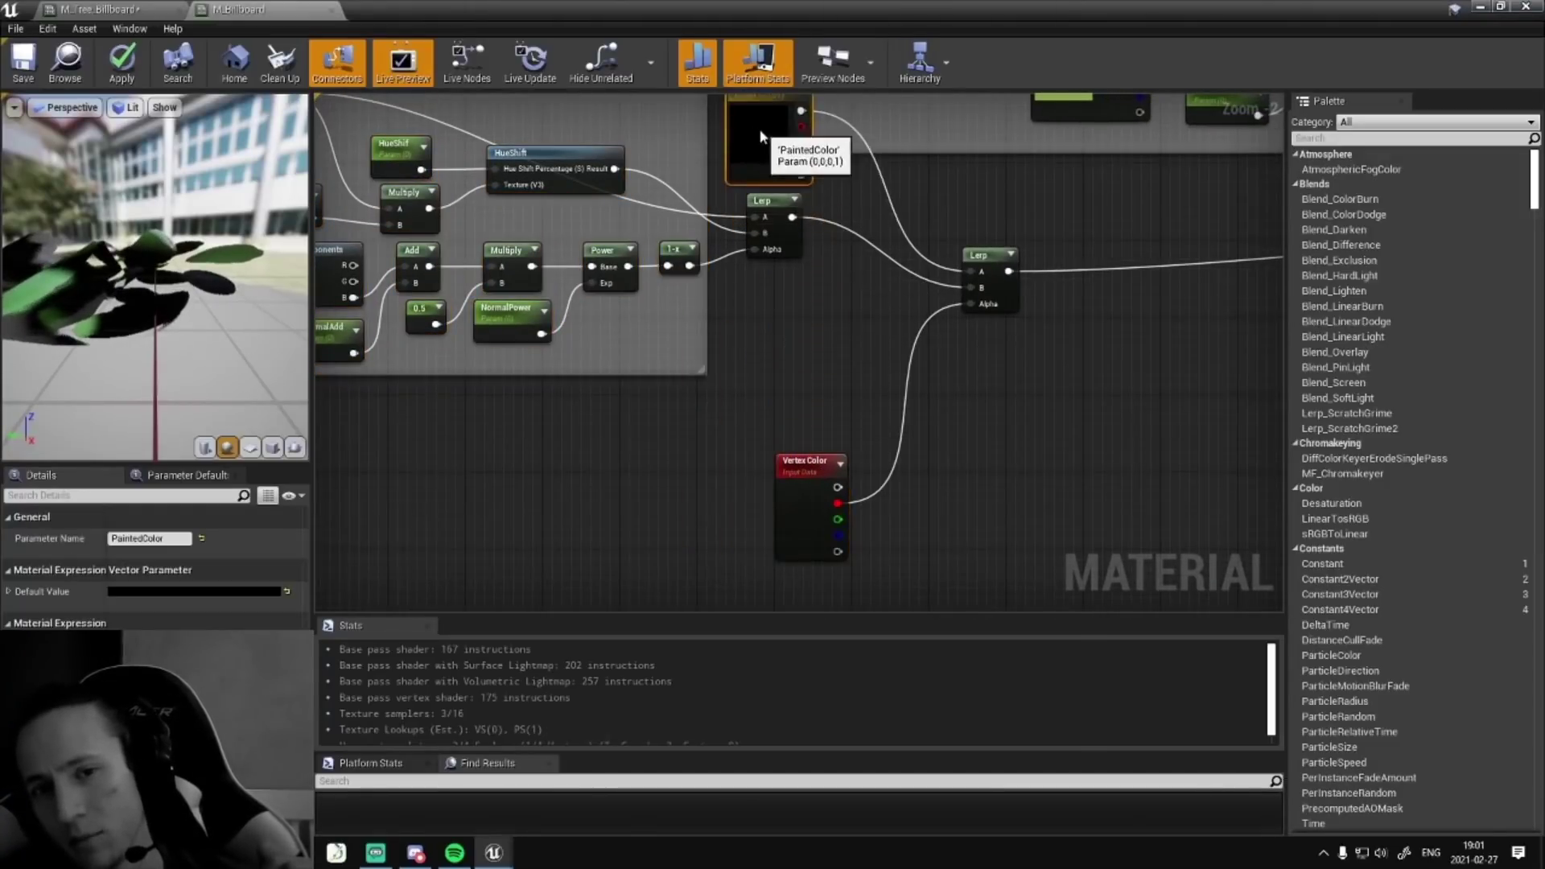
{"action": "right_click_drag", "start_coordinate": [812, 430], "coordinate": [762, 488]}
{"action": "left_click_drag", "start_coordinate": [756, 535], "coordinate": [725, 351]}
{"action": "right_click_drag", "start_coordinate": [821, 442], "coordinate": [864, 512]}
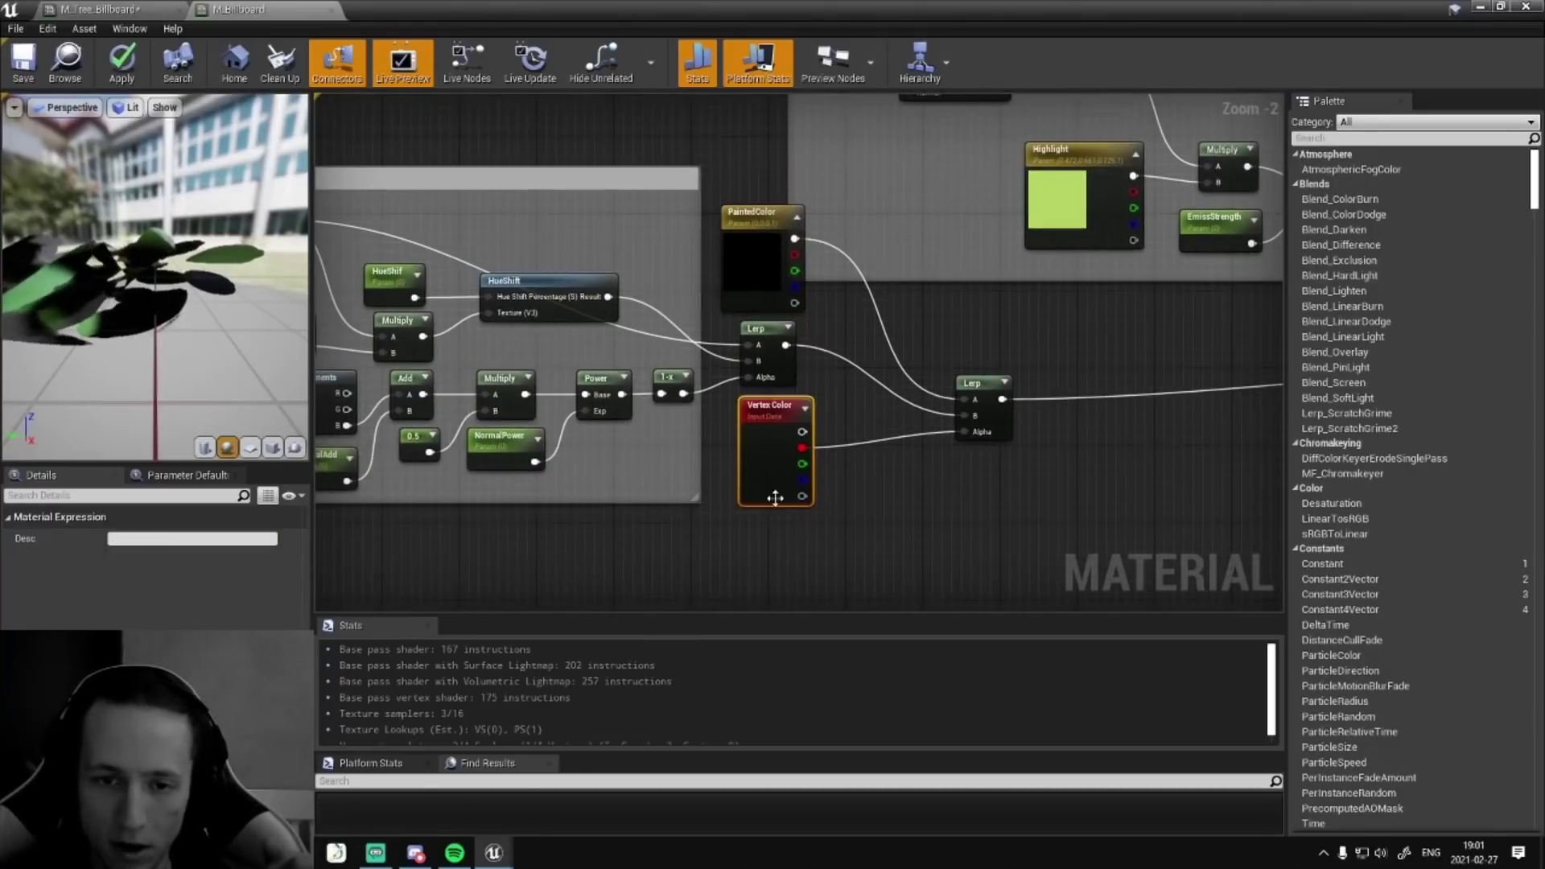
{"action": "left_click", "coordinate": [982, 426]}
- Select the Hightlight comment group and examine its Fresnel, Highlight color and EmissStrength nodes
{"action": "right_click_drag", "start_coordinate": [961, 547], "coordinate": [587, 603]}
{"action": "right_click_drag", "start_coordinate": [722, 379], "coordinate": [828, 472]}
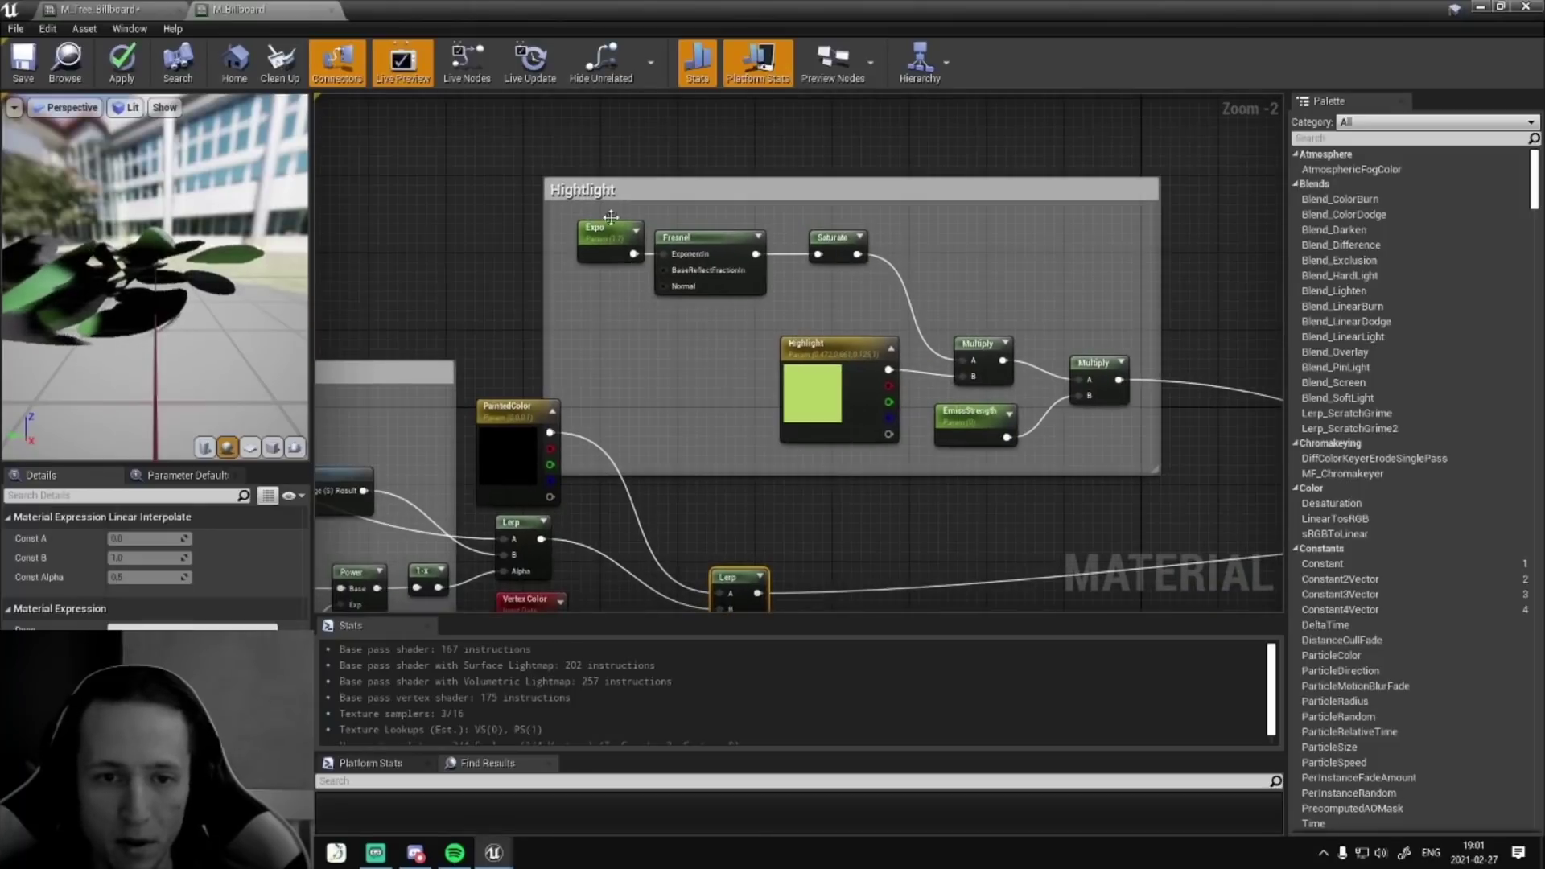
{"action": "mouse_move", "coordinate": [736, 182]}
{"action": "left_mouse_down"}
{"action": "mouse_move", "coordinate": [745, 295]}
{"action": "mouse_move", "coordinate": [738, 170]}
{"action": "left_mouse_up"}
{"action": "left_click_drag", "start_coordinate": [572, 119], "coordinate": [1125, 442]}
{"action": "right_click_drag", "start_coordinate": [1078, 543], "coordinate": [958, 470]}
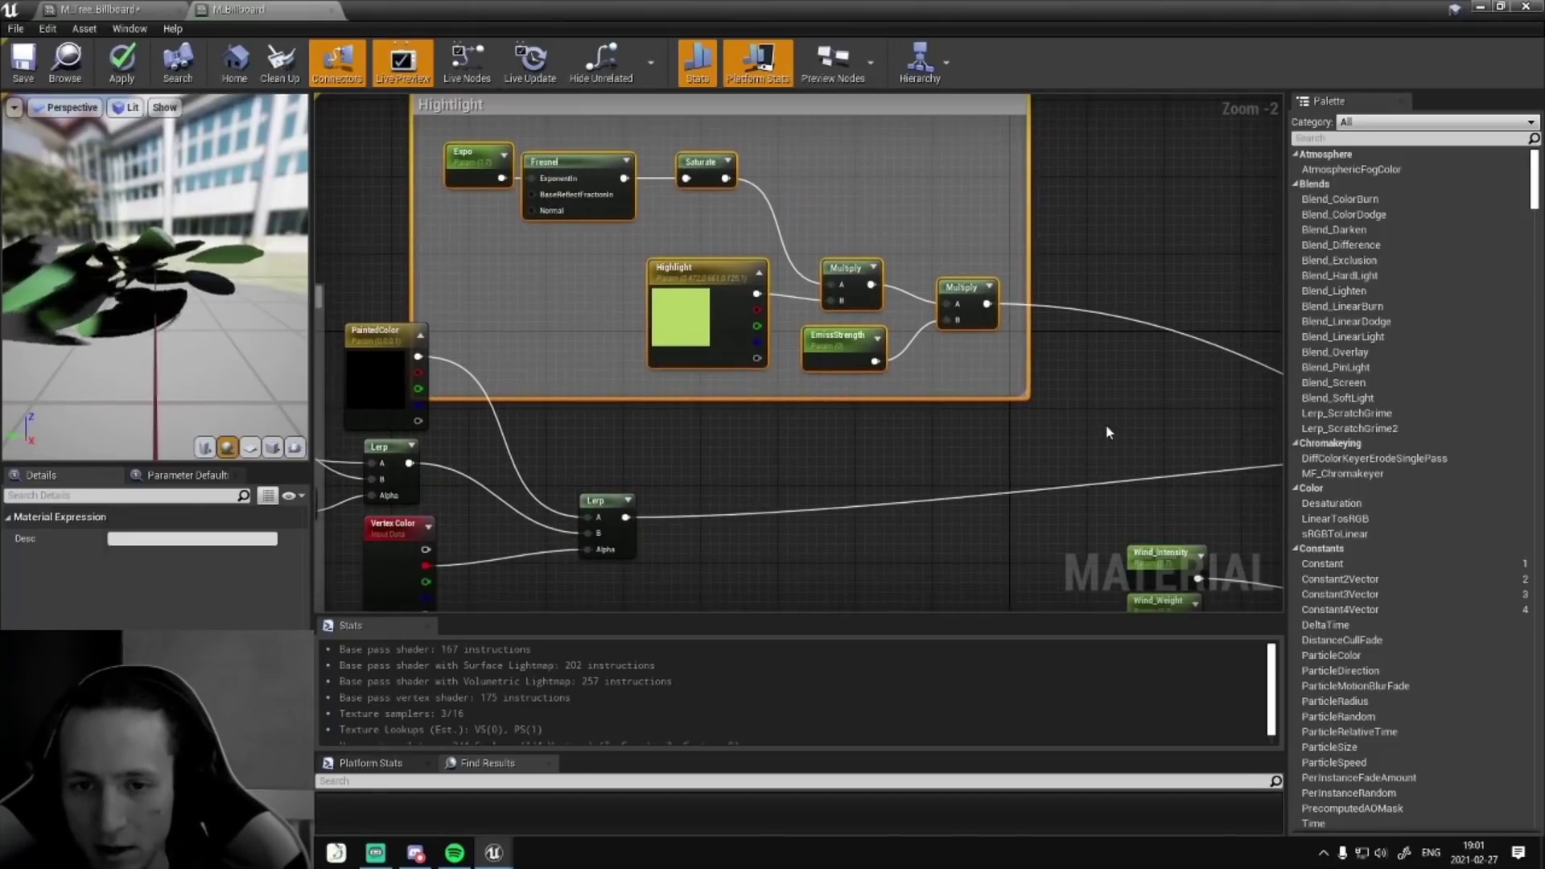
{"action": "left_click_drag", "start_coordinate": [1106, 426], "coordinate": [506, 110]}
{"action": "right_click_drag", "start_coordinate": [933, 512], "coordinate": [1063, 557]}
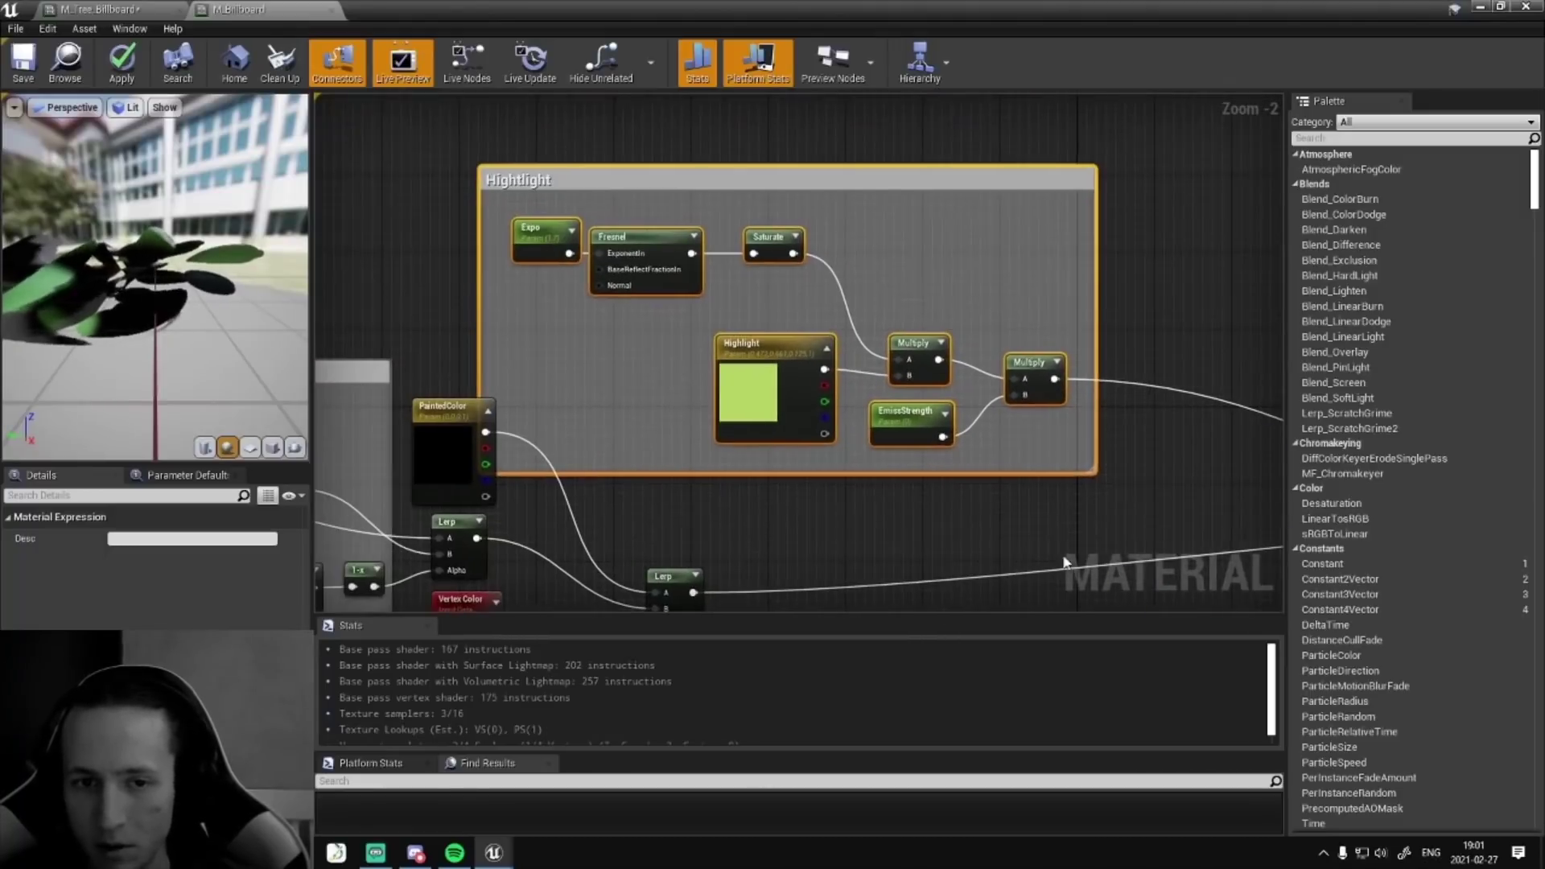
{"action": "left_click_drag", "start_coordinate": [1176, 444], "coordinate": [467, 145]}
- Return to the overview of the graph and select the whole BillboardOffset comment group
{"action": "right_click_drag", "start_coordinate": [815, 548], "coordinate": [541, 346]}
{"action": "right_click_drag", "start_coordinate": [888, 568], "coordinate": [577, 572]}
{"action": "right_click_drag", "start_coordinate": [704, 556], "coordinate": [700, 400]}
{"action": "scroll", "coordinate": [701, 382], "scroll_direction": "down", "scroll_amount": 5}
{"action": "scroll", "coordinate": [534, 499], "scroll_direction": "up", "scroll_amount": 3}
{"action": "right_click_drag", "start_coordinate": [534, 499], "coordinate": [706, 257]}
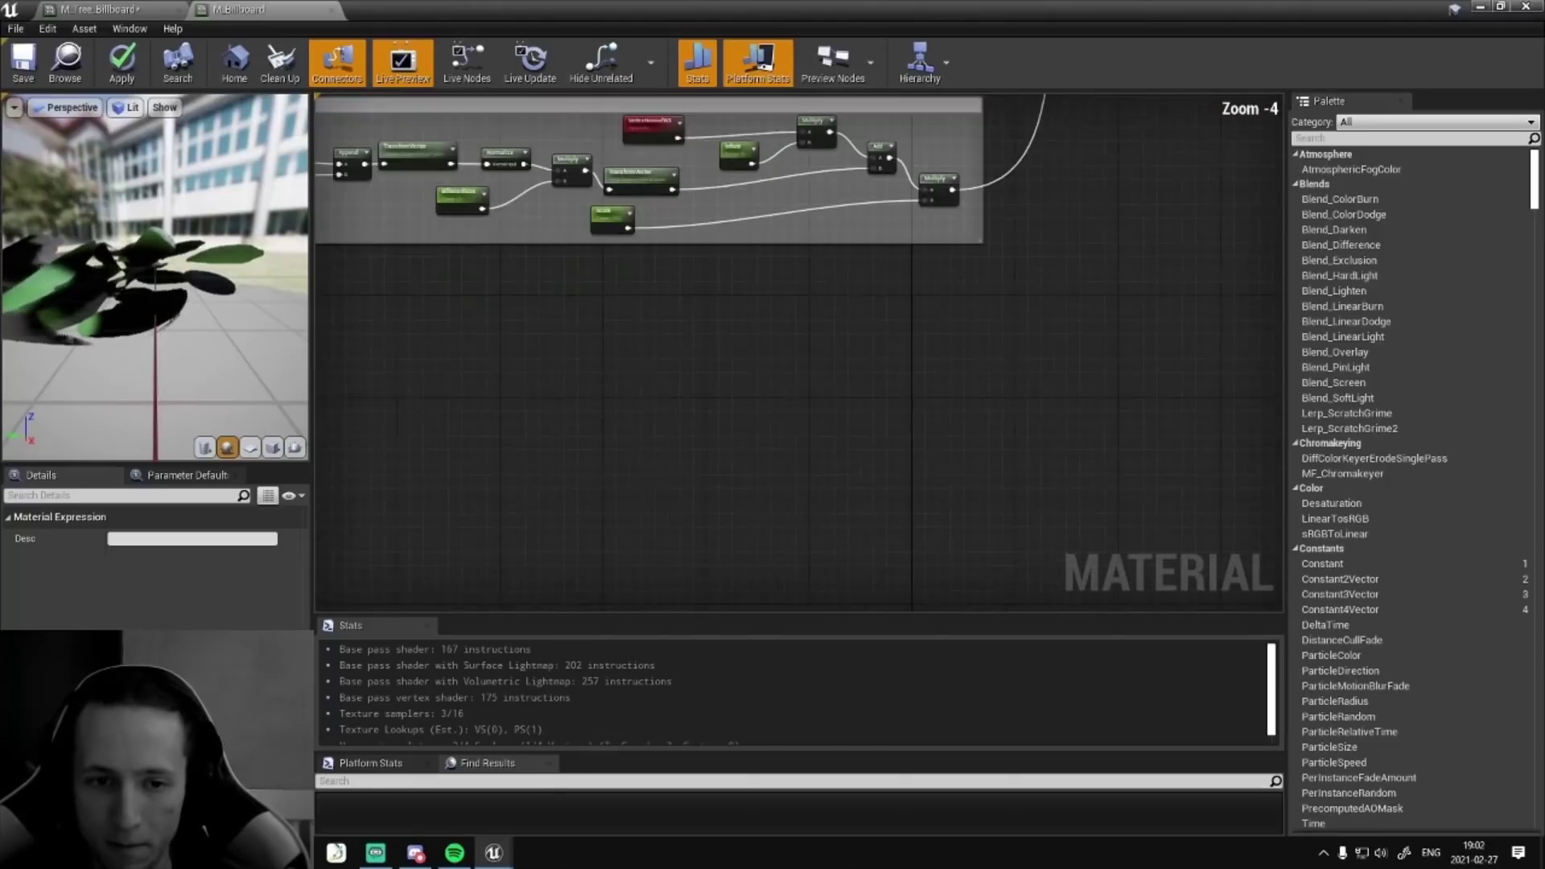
{"action": "right_click_drag", "start_coordinate": [545, 389], "coordinate": [810, 511]}
{"action": "scroll", "coordinate": [1011, 500], "scroll_direction": "down", "scroll_amount": 2}
{"action": "left_click_drag", "start_coordinate": [1013, 489], "coordinate": [449, 332]}
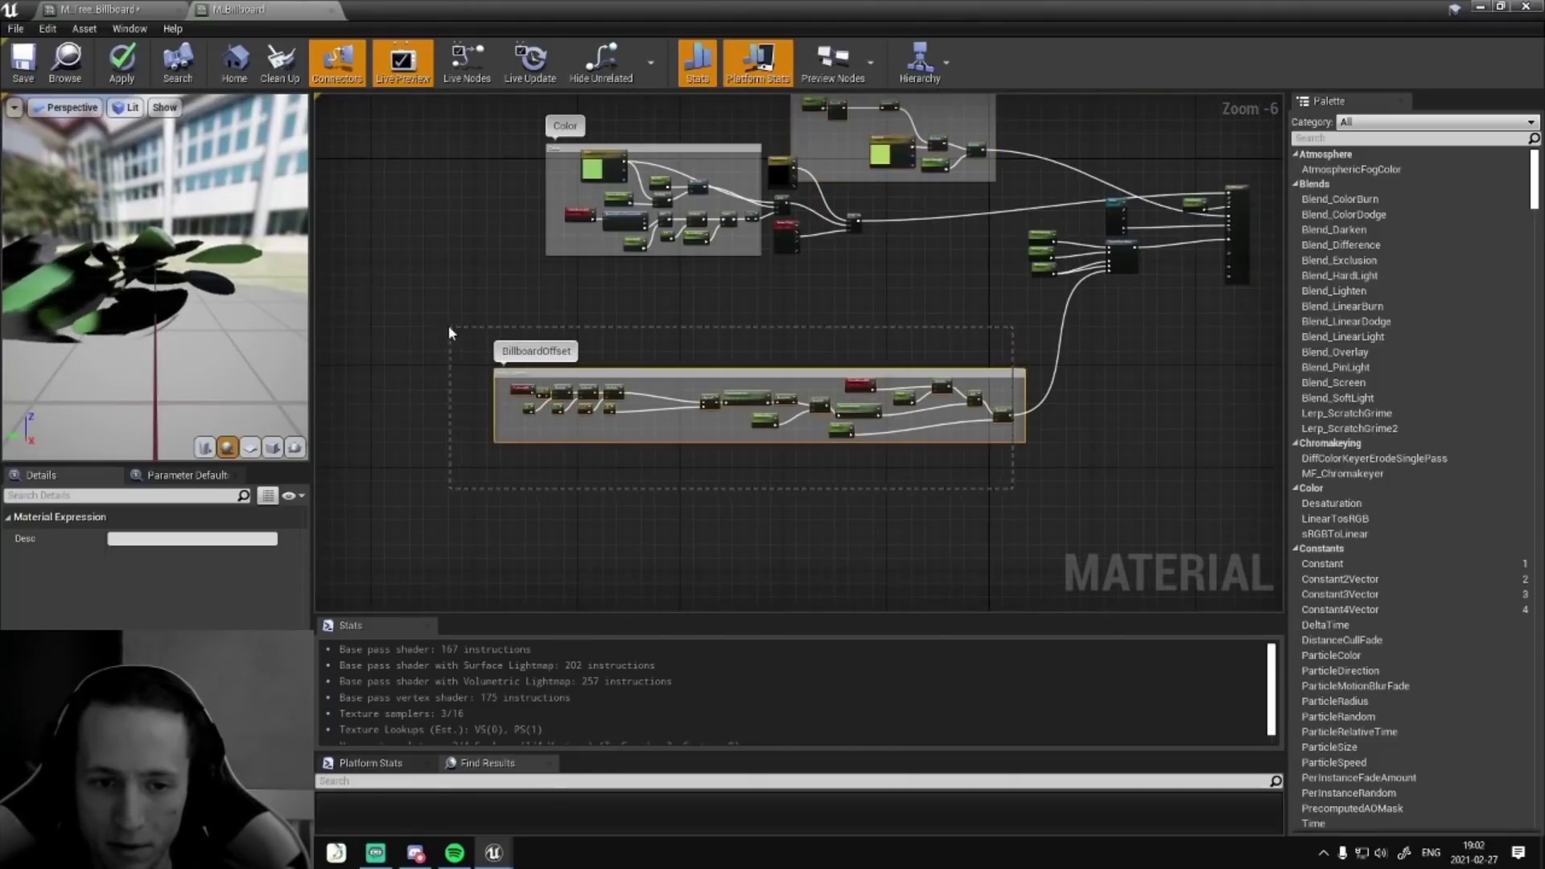
- Examine how BillboardOffset and the Wind_Intensity, Wind_Weight and Wind_Size parameters feed SimpleGrassWind and the material output
{"action": "scroll", "coordinate": [1086, 468], "scroll_direction": "up", "scroll_amount": 2}
{"action": "right_click_drag", "start_coordinate": [1070, 524], "coordinate": [818, 466]}
{"action": "scroll", "coordinate": [985, 305], "scroll_direction": "down", "scroll_amount": 1}
{"action": "right_click_drag", "start_coordinate": [985, 306], "coordinate": [706, 359]}
{"action": "scroll", "coordinate": [893, 235], "scroll_direction": "up", "scroll_amount": 2}
{"action": "right_click_drag", "start_coordinate": [893, 235], "coordinate": [734, 319]}
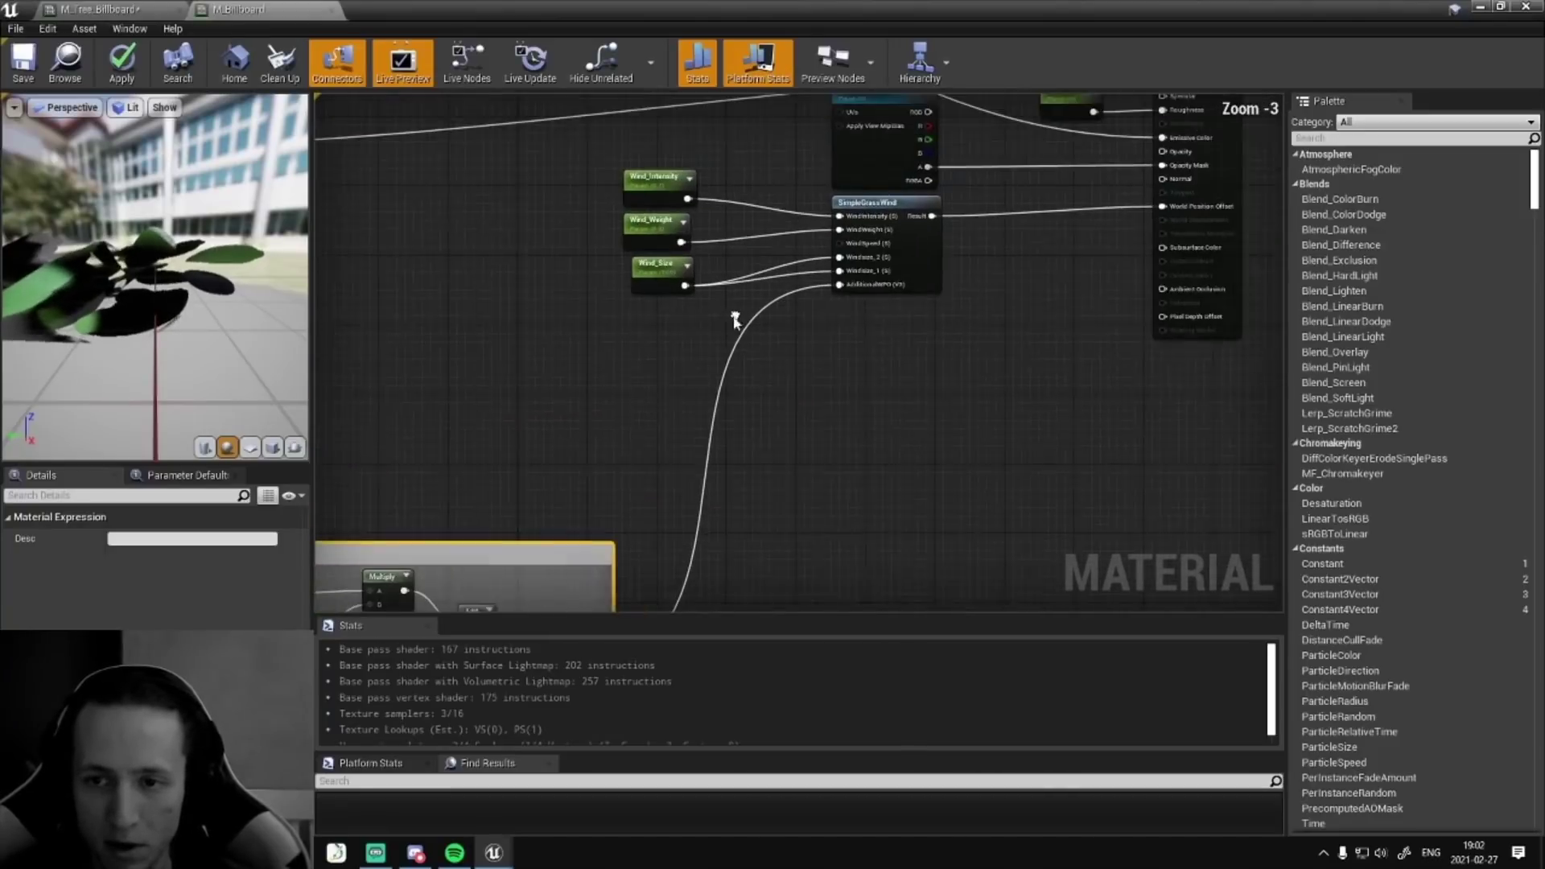
{"action": "scroll", "coordinate": [840, 298], "scroll_direction": "up", "scroll_amount": 2}
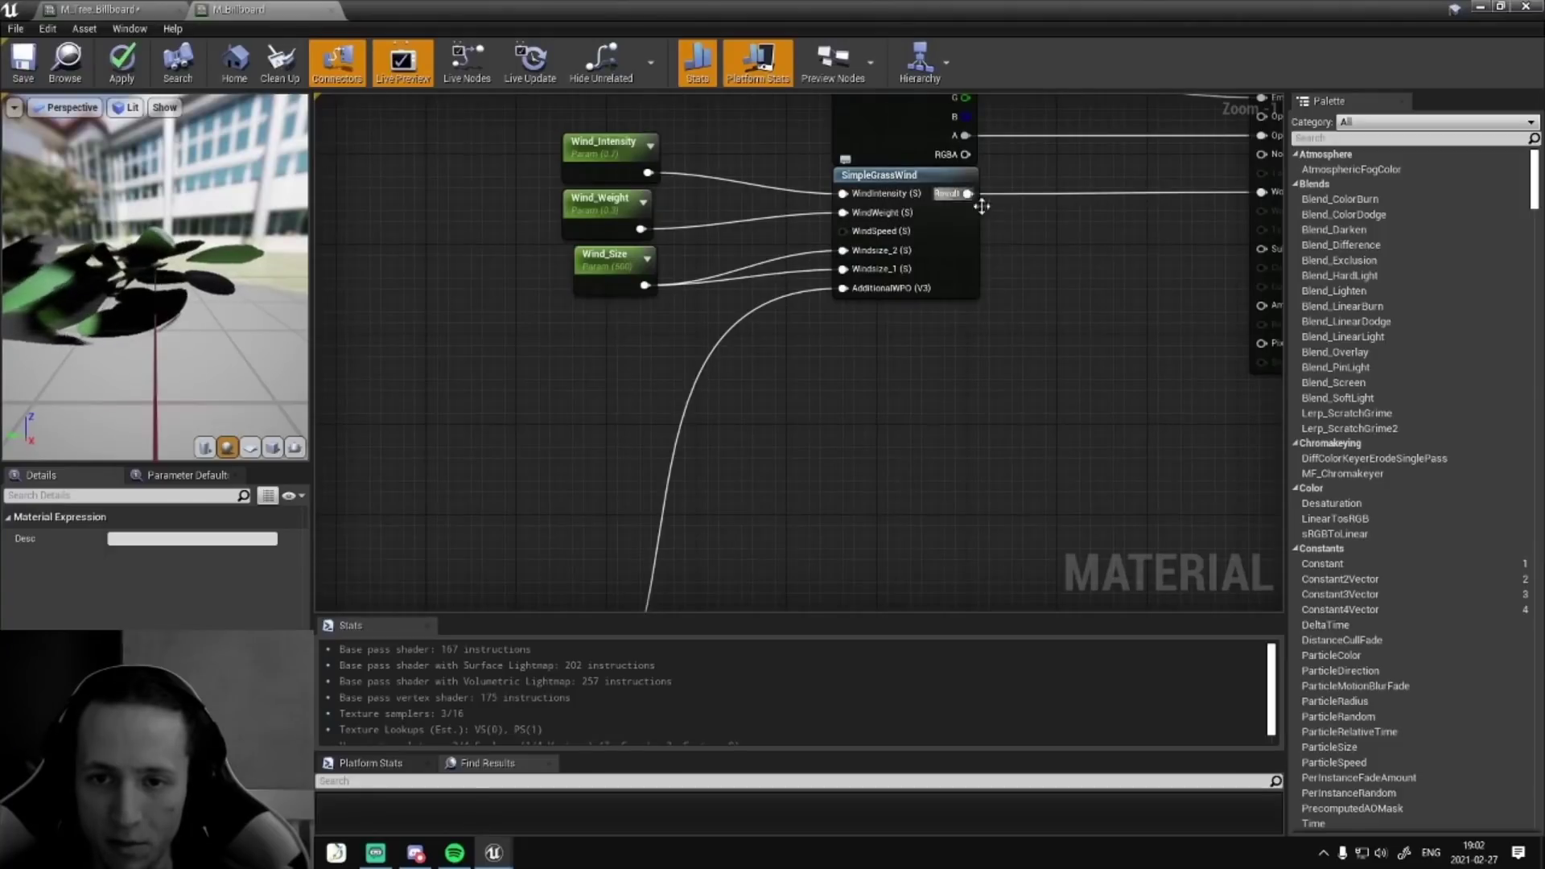
{"action": "right_click_drag", "start_coordinate": [754, 321], "coordinate": [693, 527]}
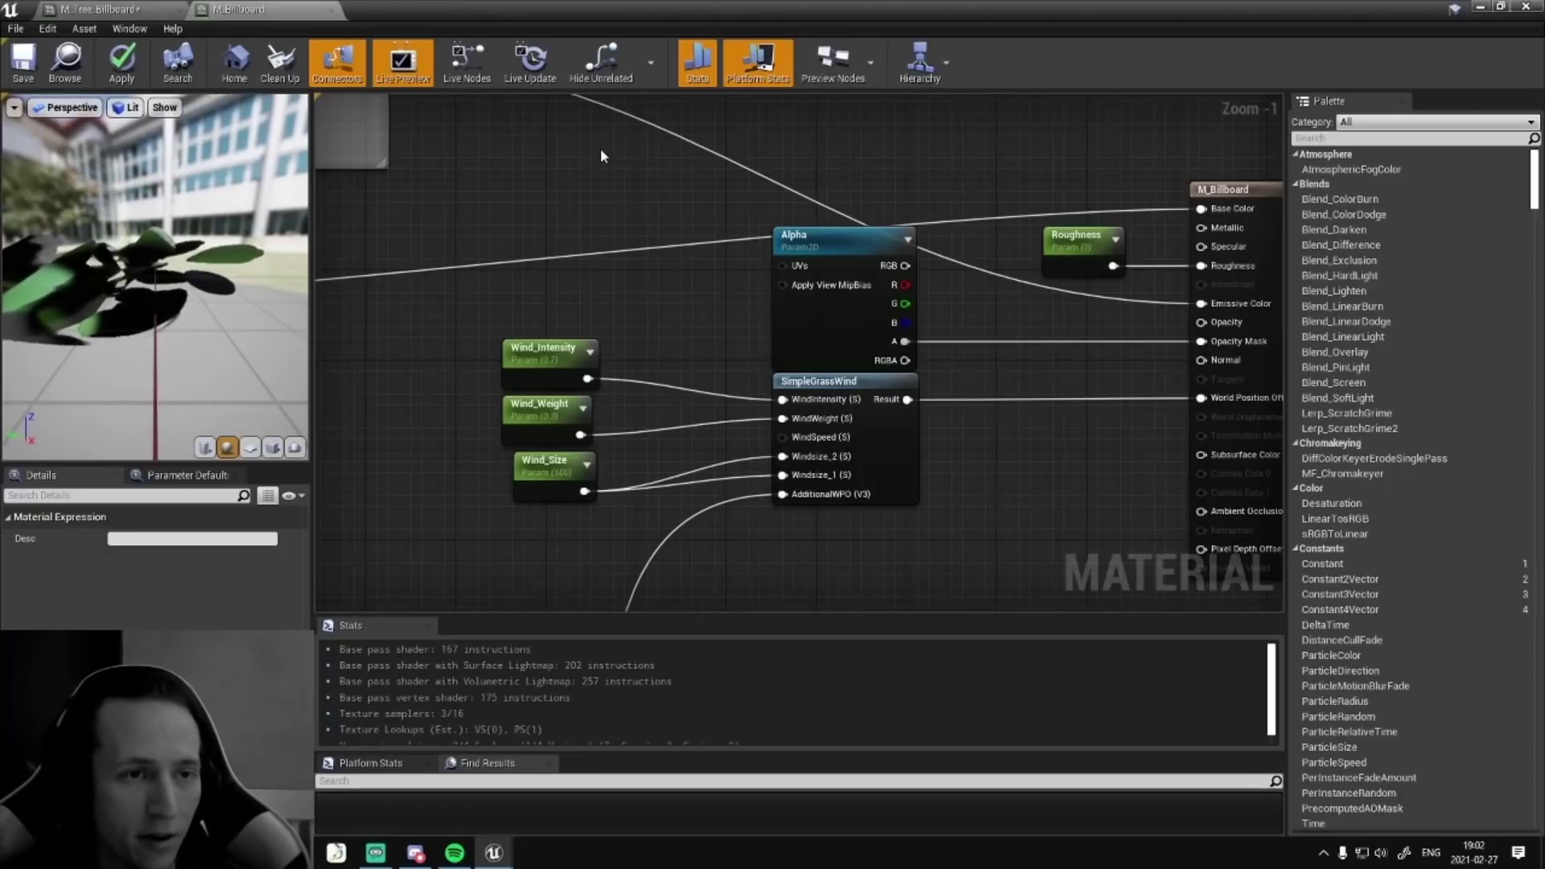
- Close M_Billboard without applying its changes and place the M_Tree_Billboard window beside the level viewport
{"action": "left_click", "coordinate": [330, 11]}
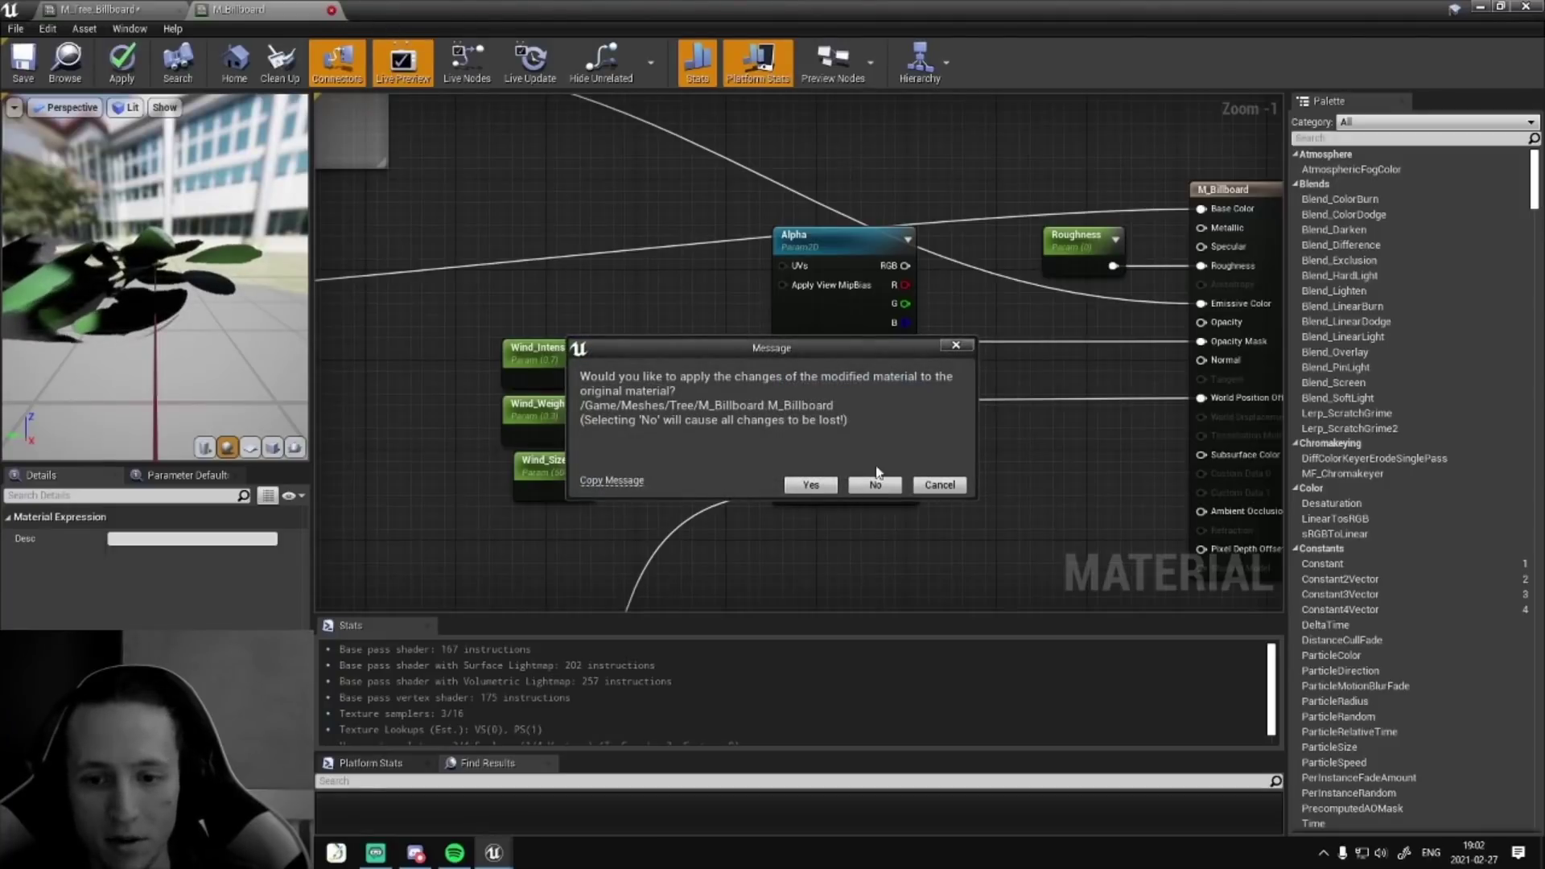
{"action": "left_click", "coordinate": [882, 491]}
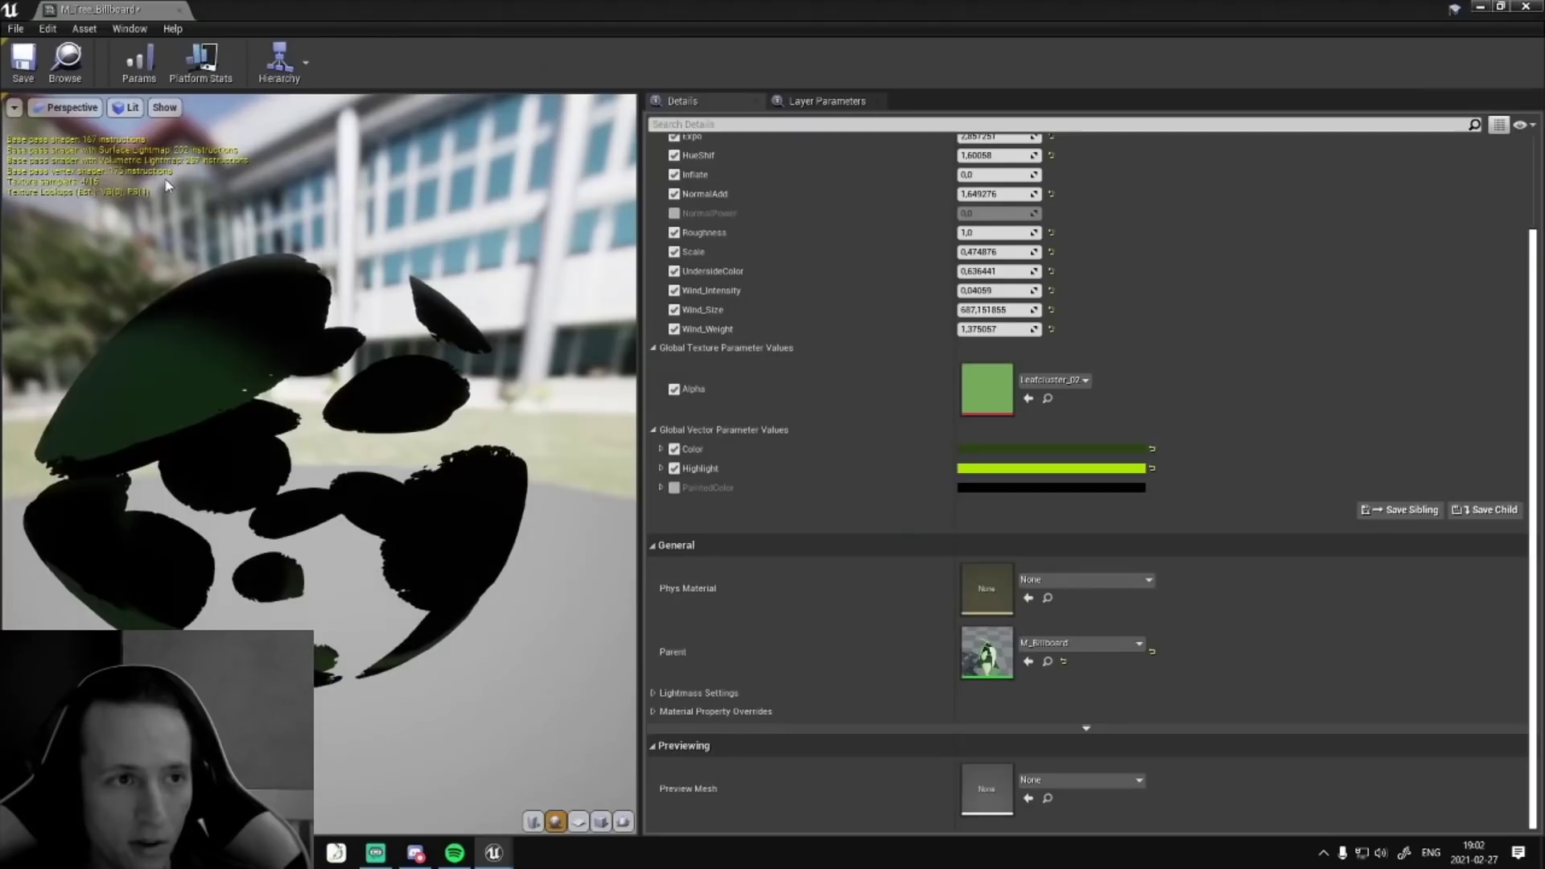
{"action": "double_click", "coordinate": [543, 14]}
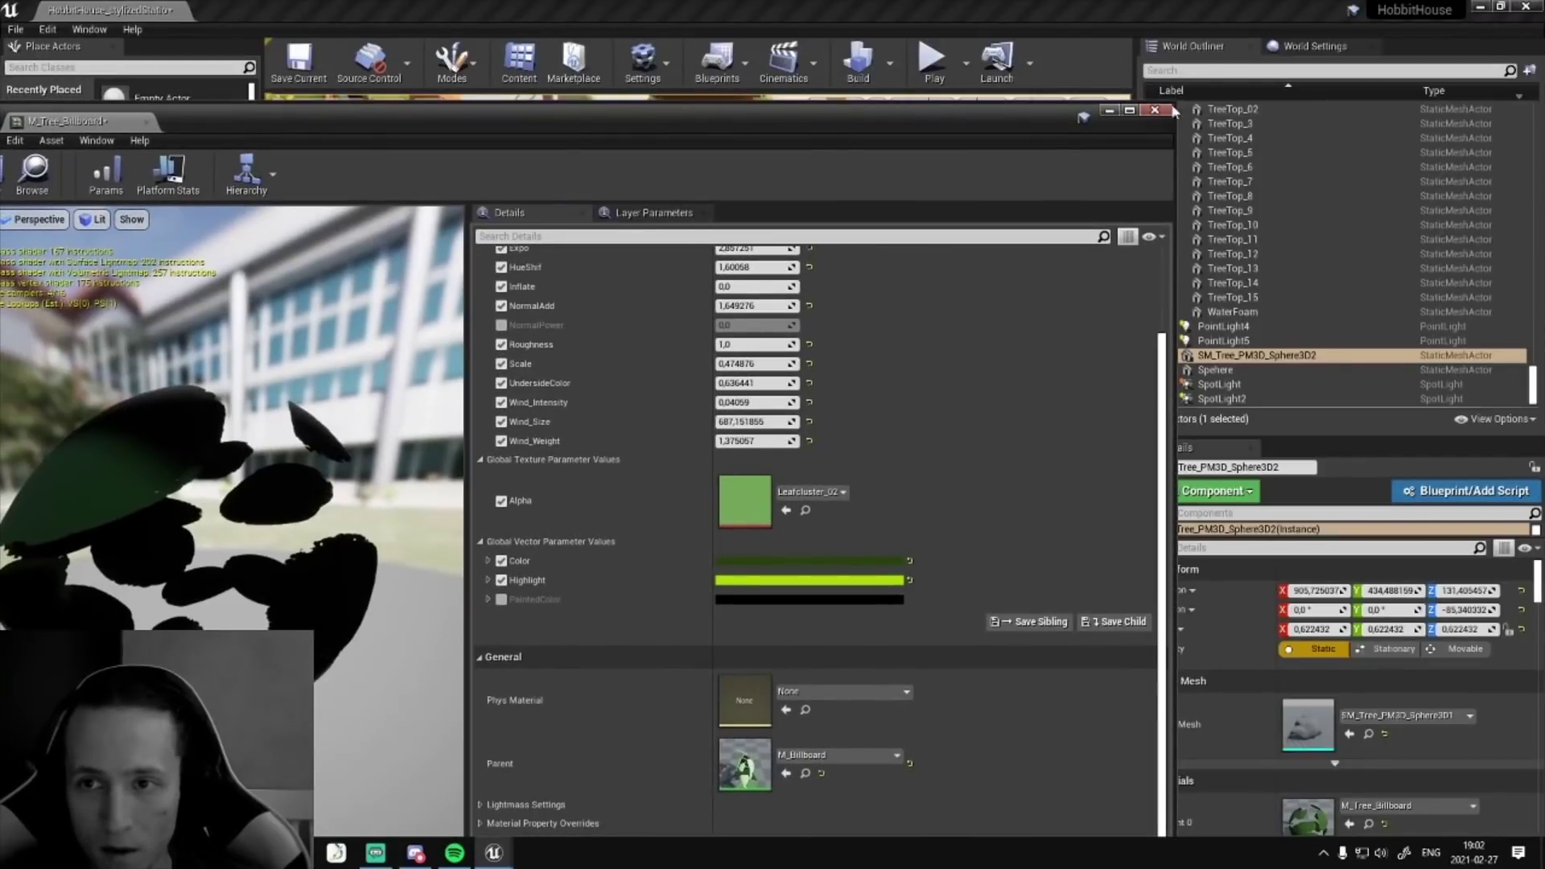
{"action": "left_click_drag", "start_coordinate": [1175, 103], "coordinate": [655, 91]}
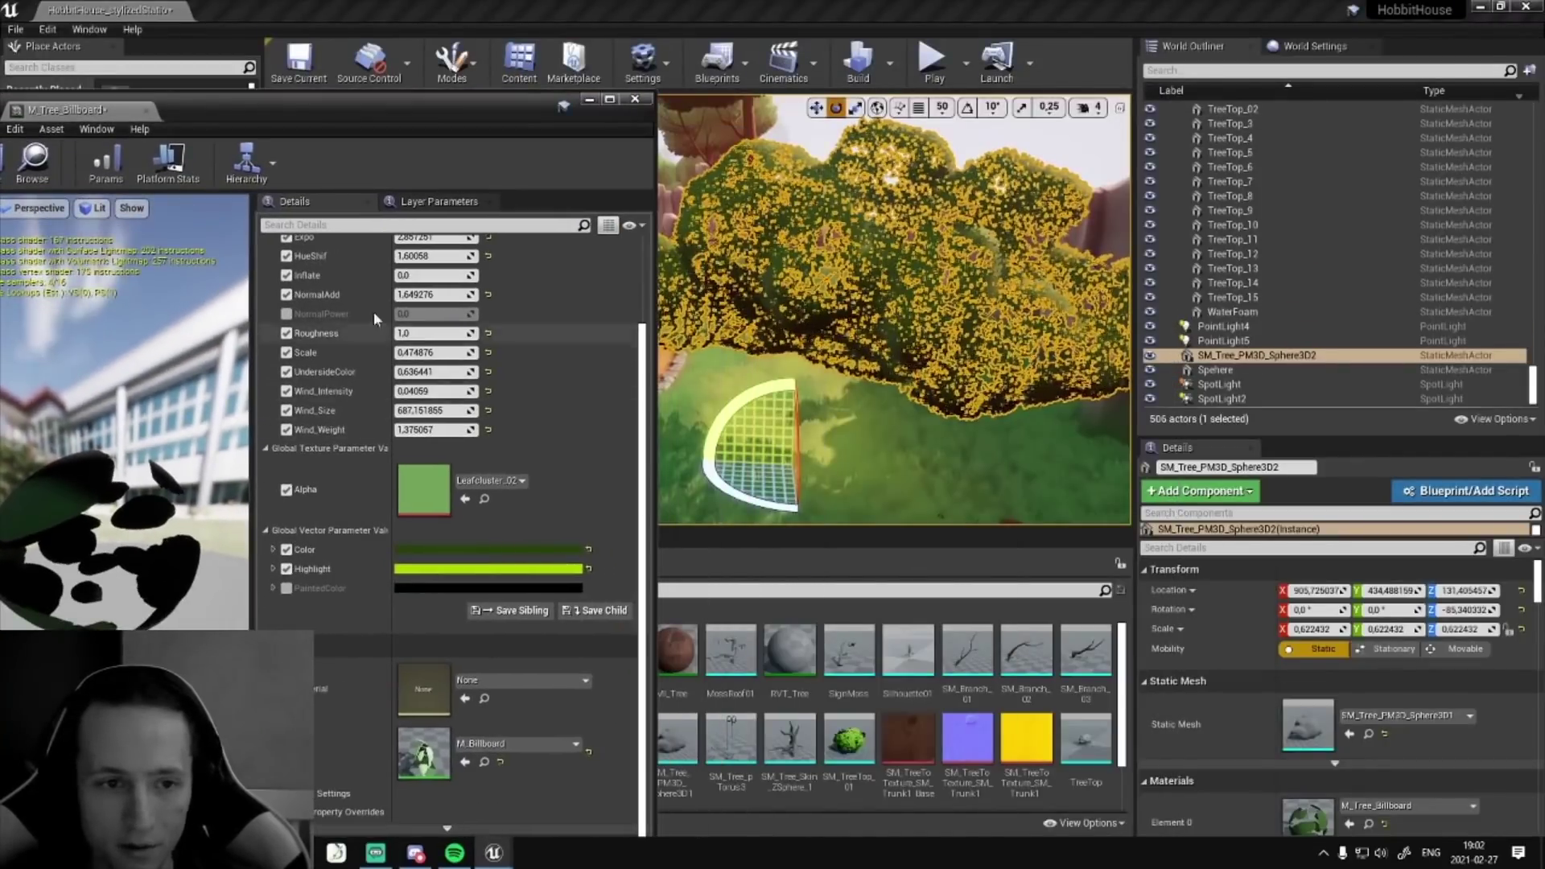
- Raise the BillBoardSize of M_Tree_Billboard to about 118 and view the canopy with its selection cleared
{"action": "scroll", "coordinate": [374, 323], "scroll_direction": "up", "scroll_amount": 3}
{"action": "left_click_drag", "start_coordinate": [434, 286], "coordinate": [474, 286]}
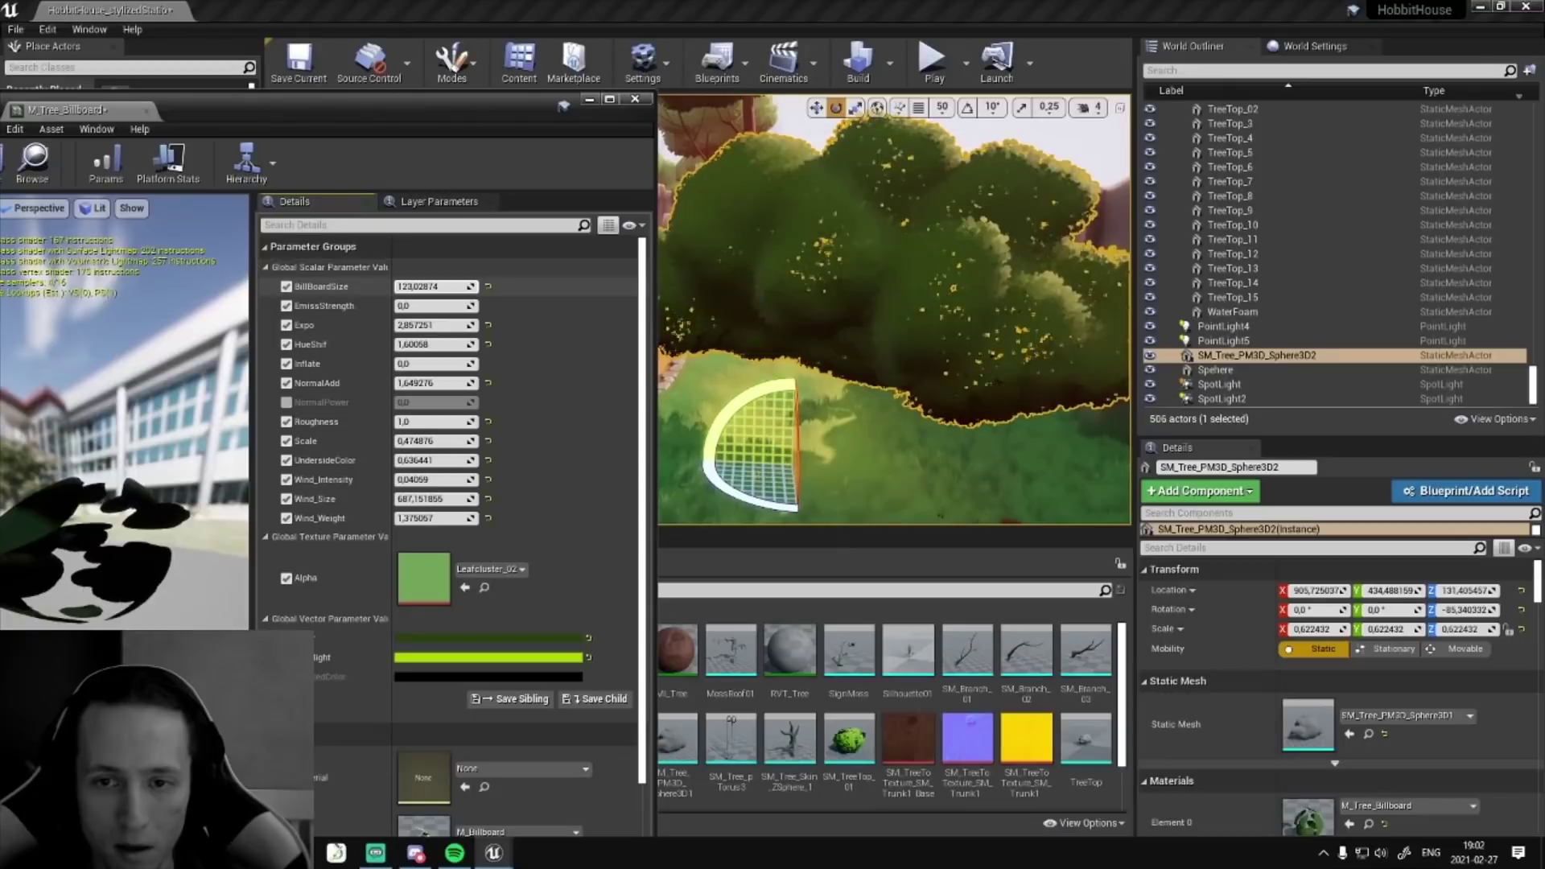
{"action": "right_click_drag", "start_coordinate": [837, 312], "coordinate": [981, 312]}
{"action": "key", "text": "f"}
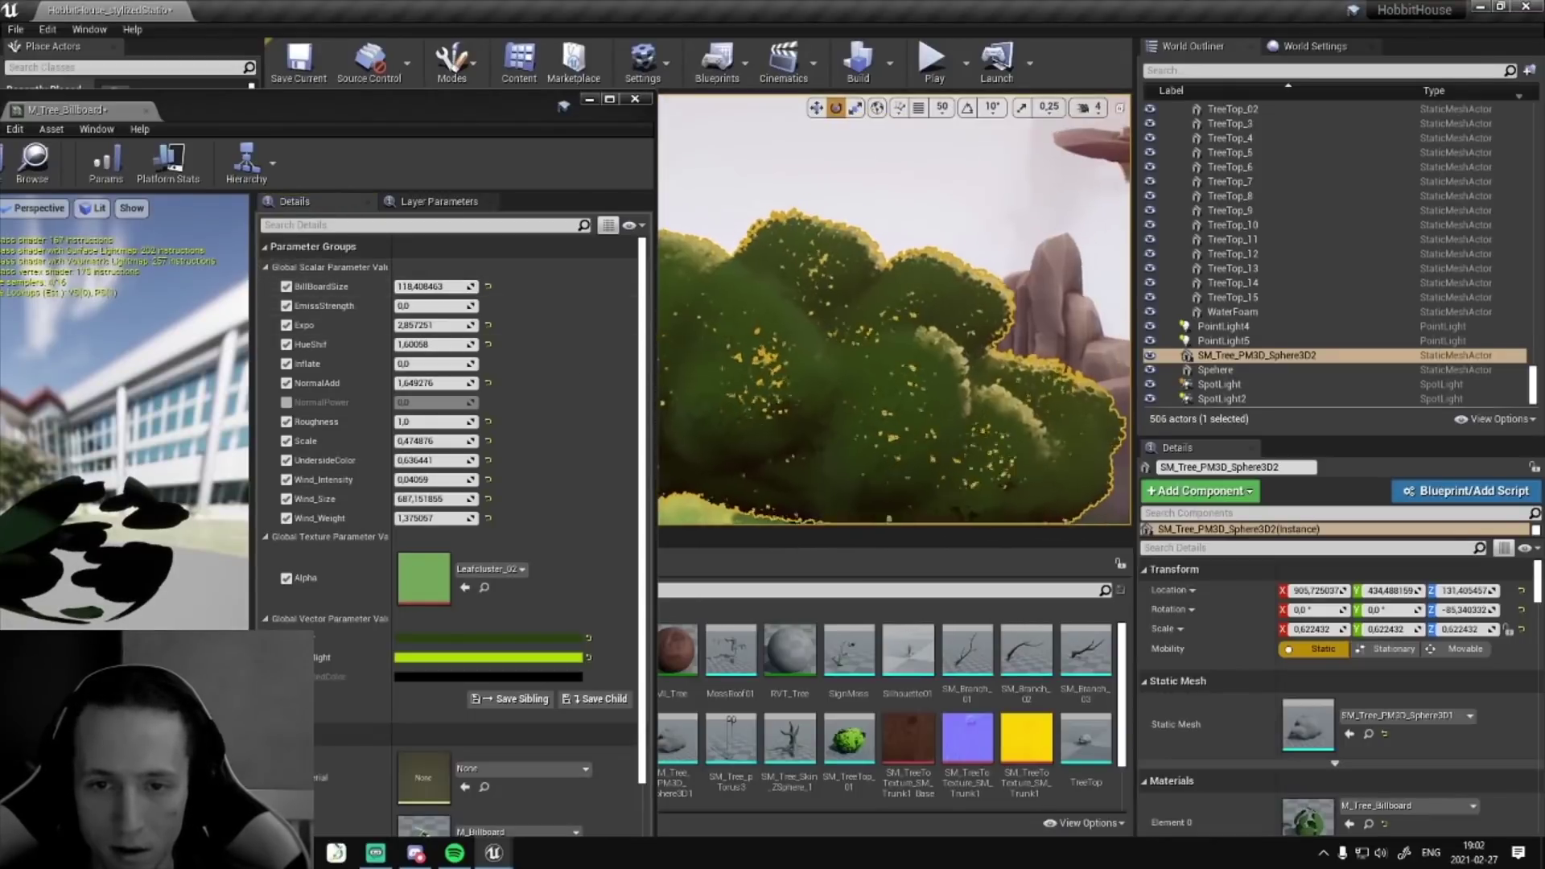
{"action": "left_click", "coordinate": [907, 217]}
{"action": "right_click_drag", "start_coordinate": [907, 217], "coordinate": [853, 230]}
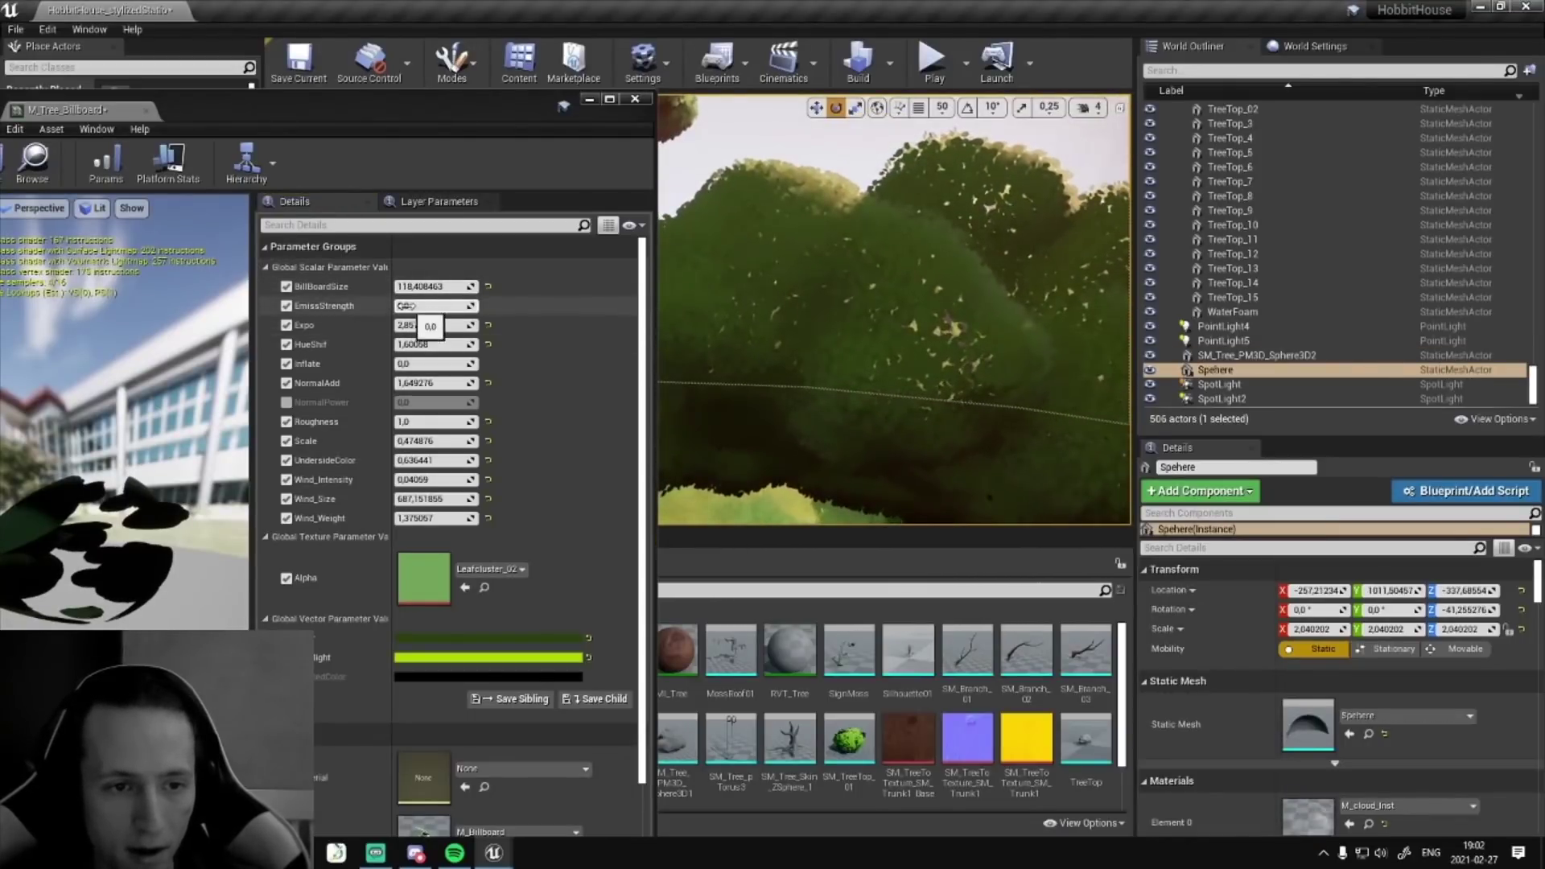
- Raise EmissStrength to about 0.0095 and try purple and blue Highlight colors on the foliage
{"action": "mouse_move", "coordinate": [457, 305]}
{"action": "left_mouse_down"}
{"action": "mouse_move", "coordinate": [482, 305]}
{"action": "mouse_move", "coordinate": [462, 305]}
{"action": "left_mouse_up"}
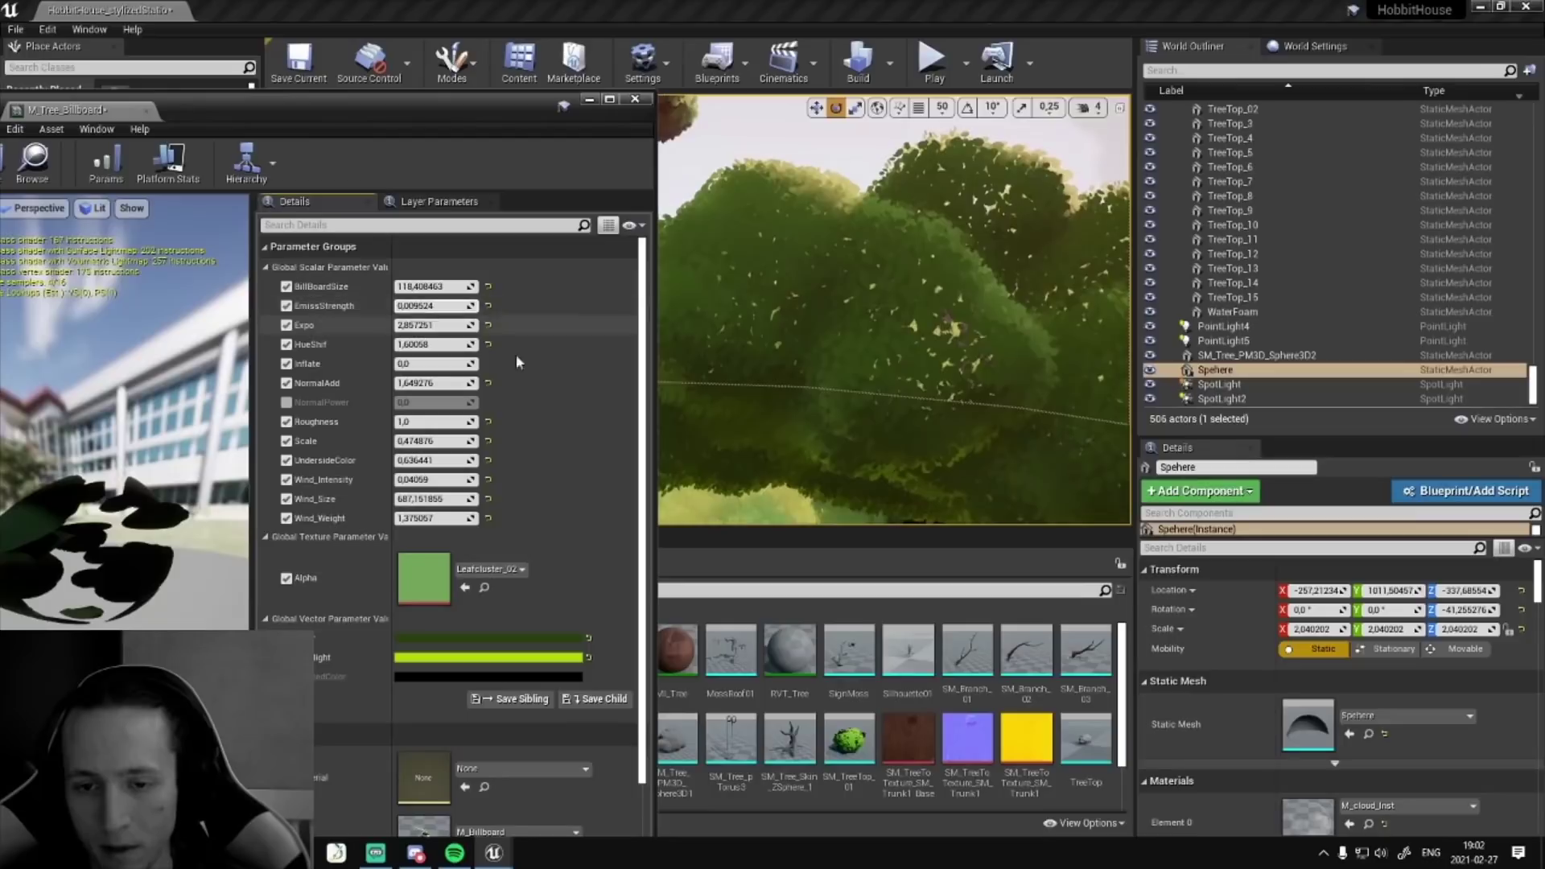
{"action": "right_click_drag", "start_coordinate": [788, 335], "coordinate": [837, 379]}
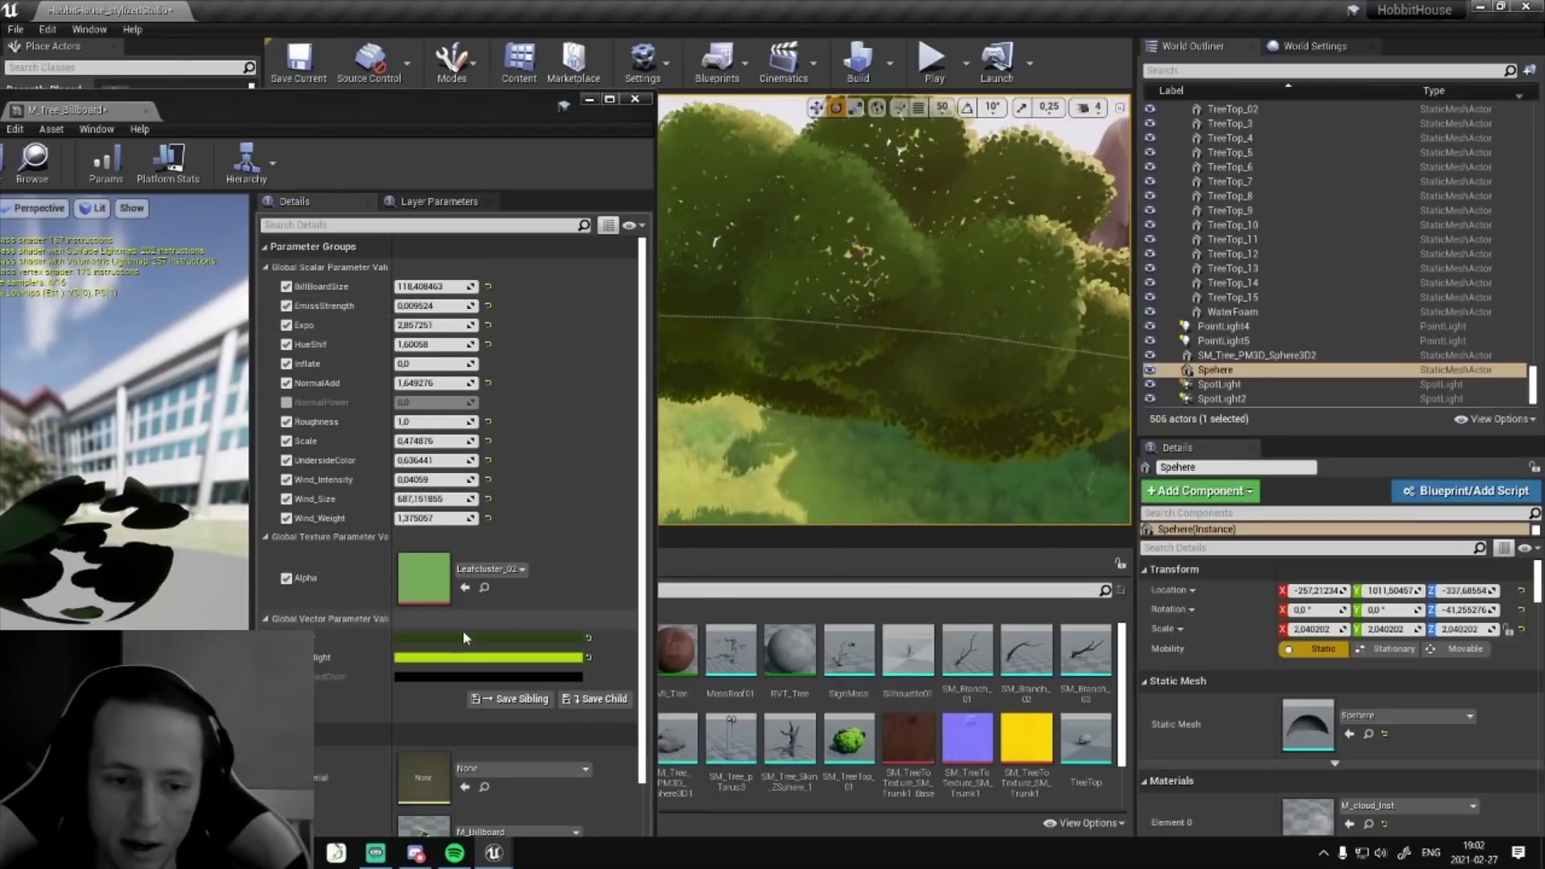
{"action": "left_click", "coordinate": [482, 657]}
{"action": "left_click", "coordinate": [636, 523]}
{"action": "left_click", "coordinate": [503, 568]}
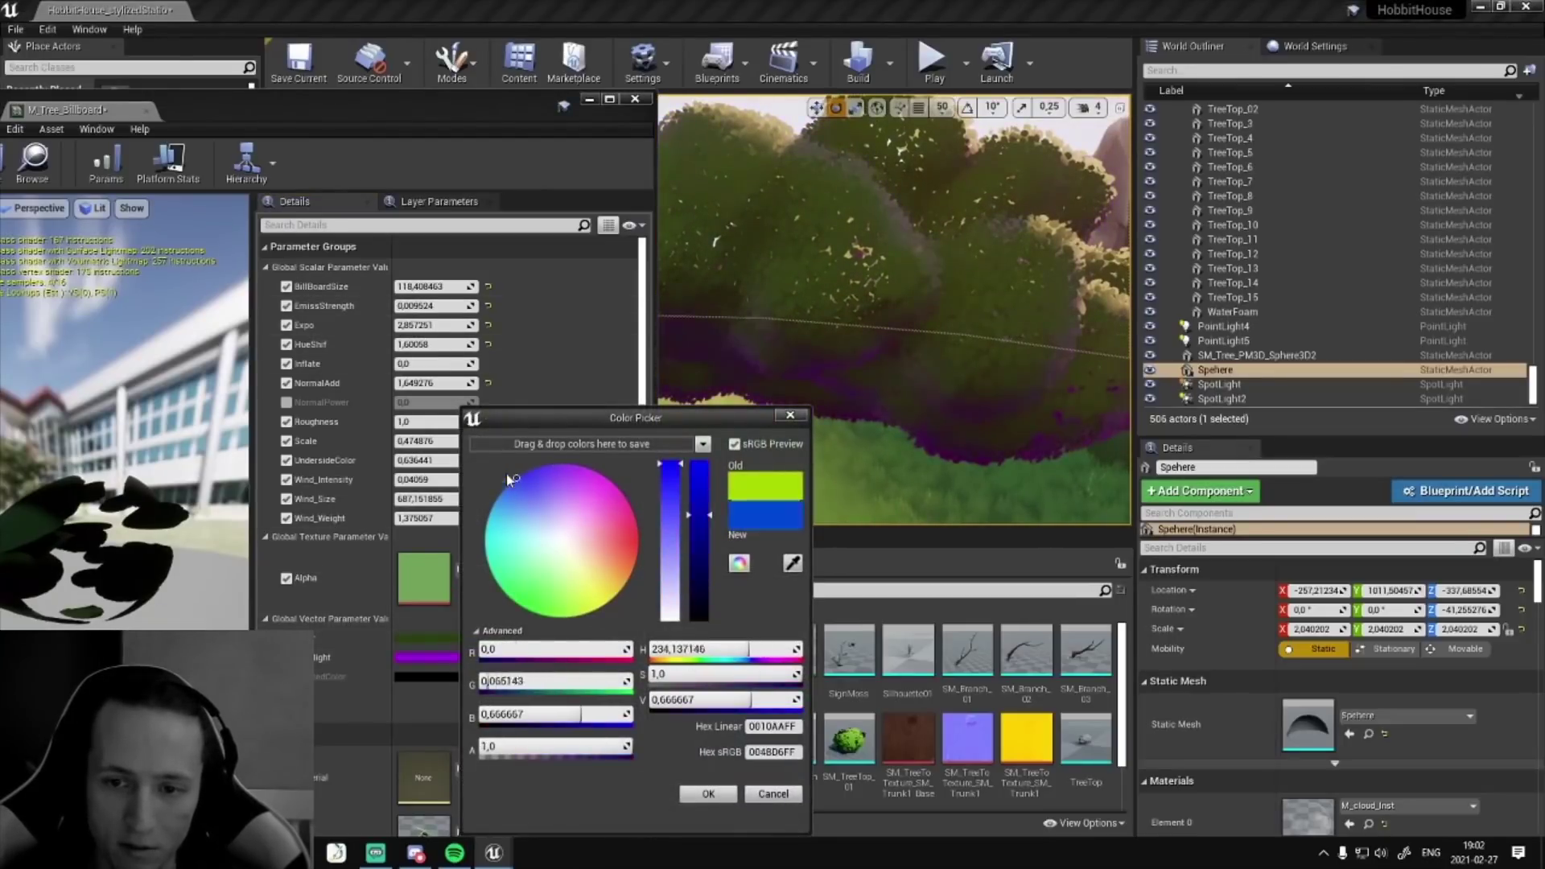
{"action": "left_click", "coordinate": [761, 795]}
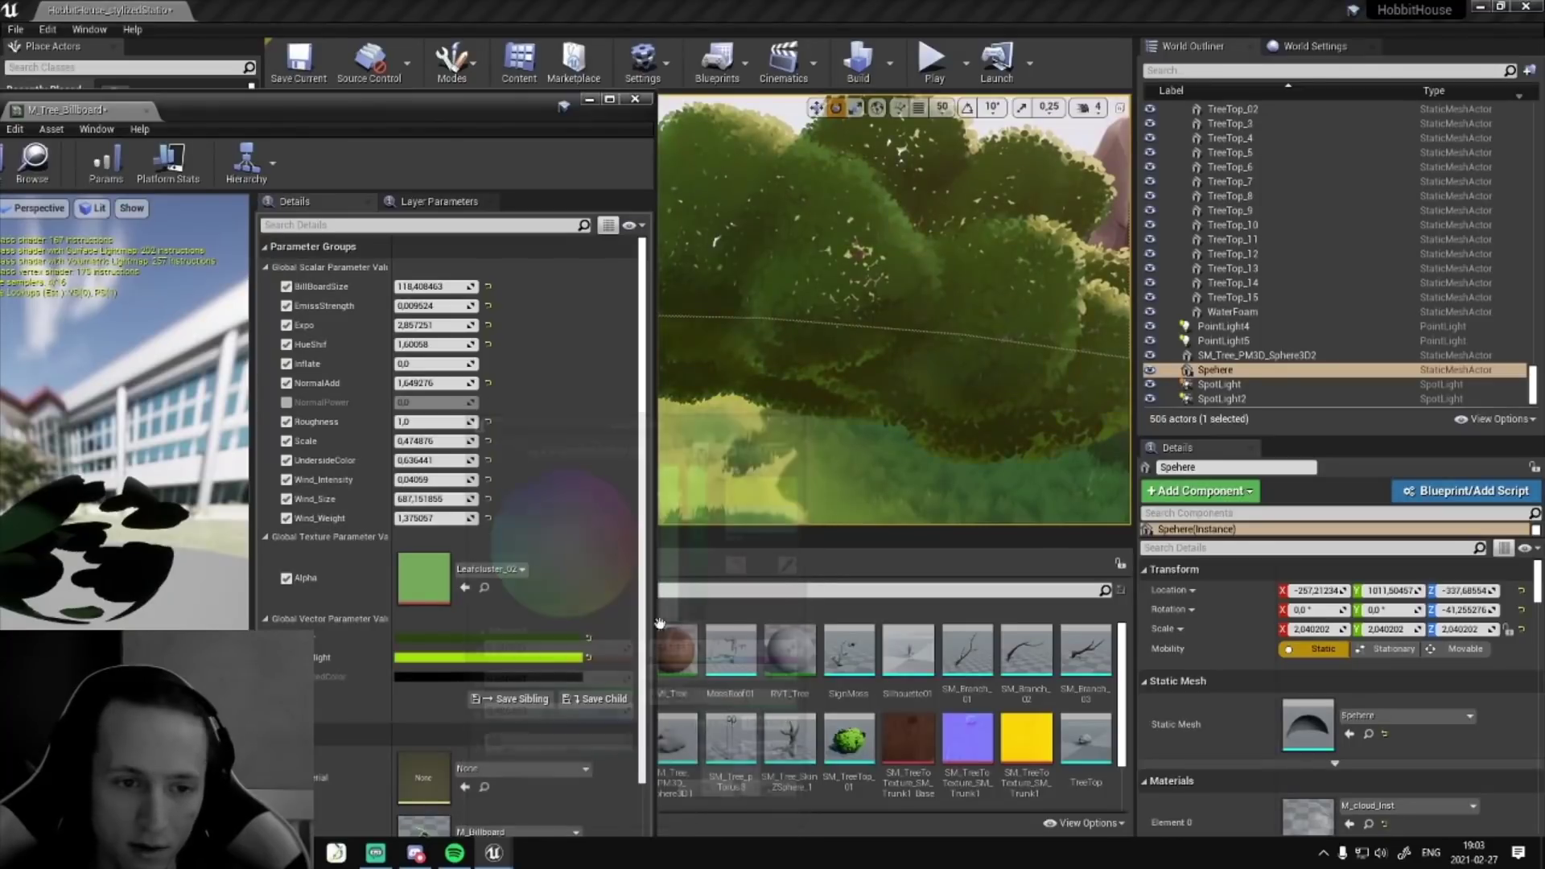
- Set the EmissStrength of M_Tree_Billboard to 0
{"action": "left_click", "coordinate": [439, 306]}
{"action": "type", "text": "0"}
{"action": "key", "text": "Return"}
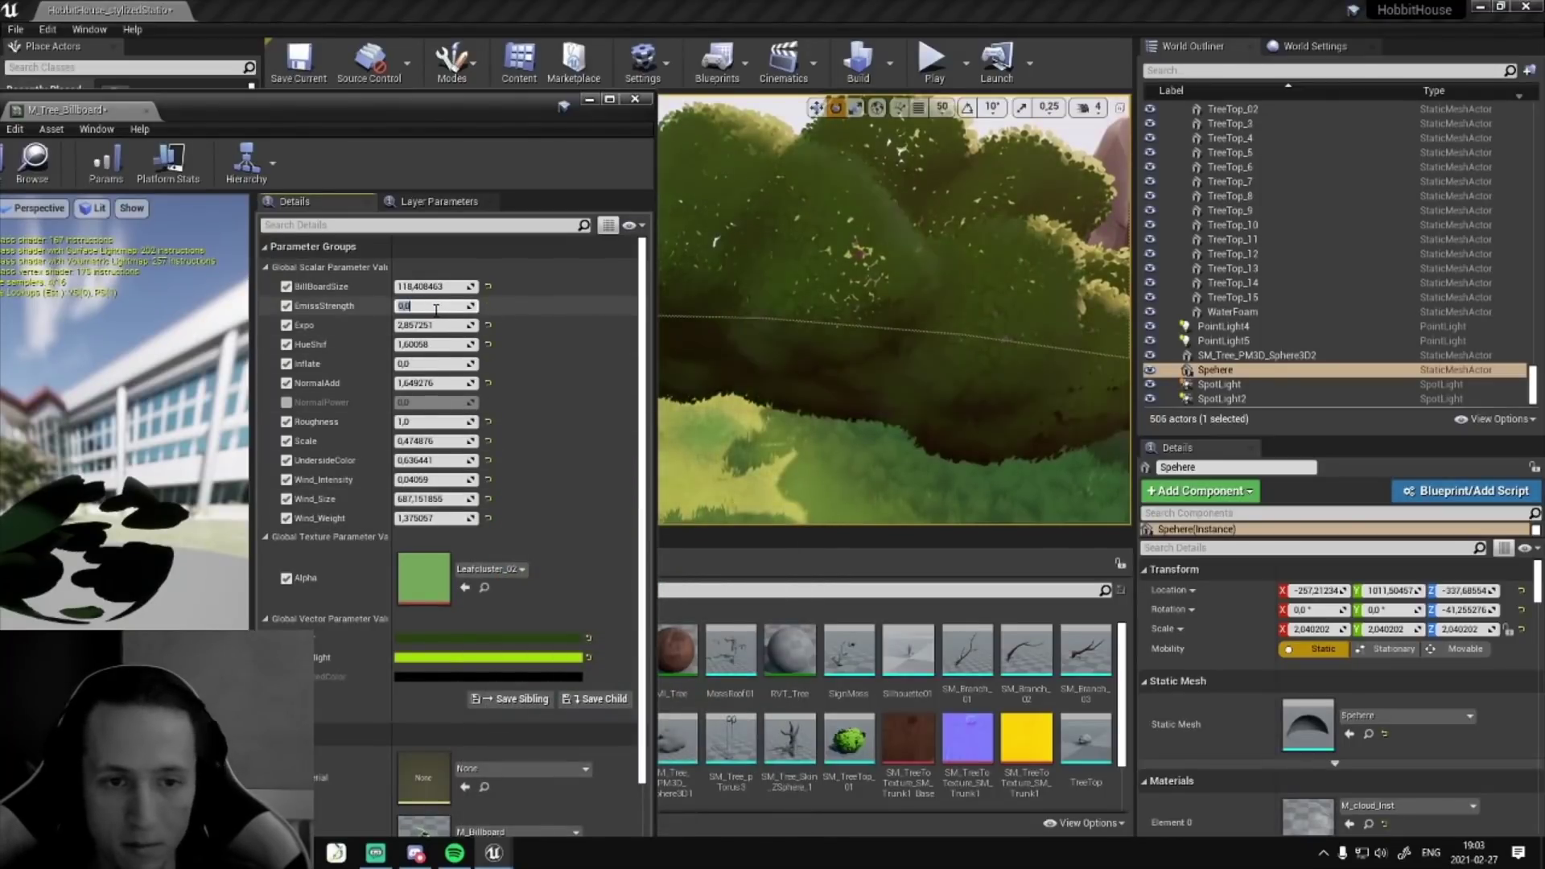
- Enable NormalPower on M_Tree_Billboard, raise it to about 2.72, and adjust NormalAdd for the tree canopy shading
{"action": "left_click", "coordinate": [287, 402]}
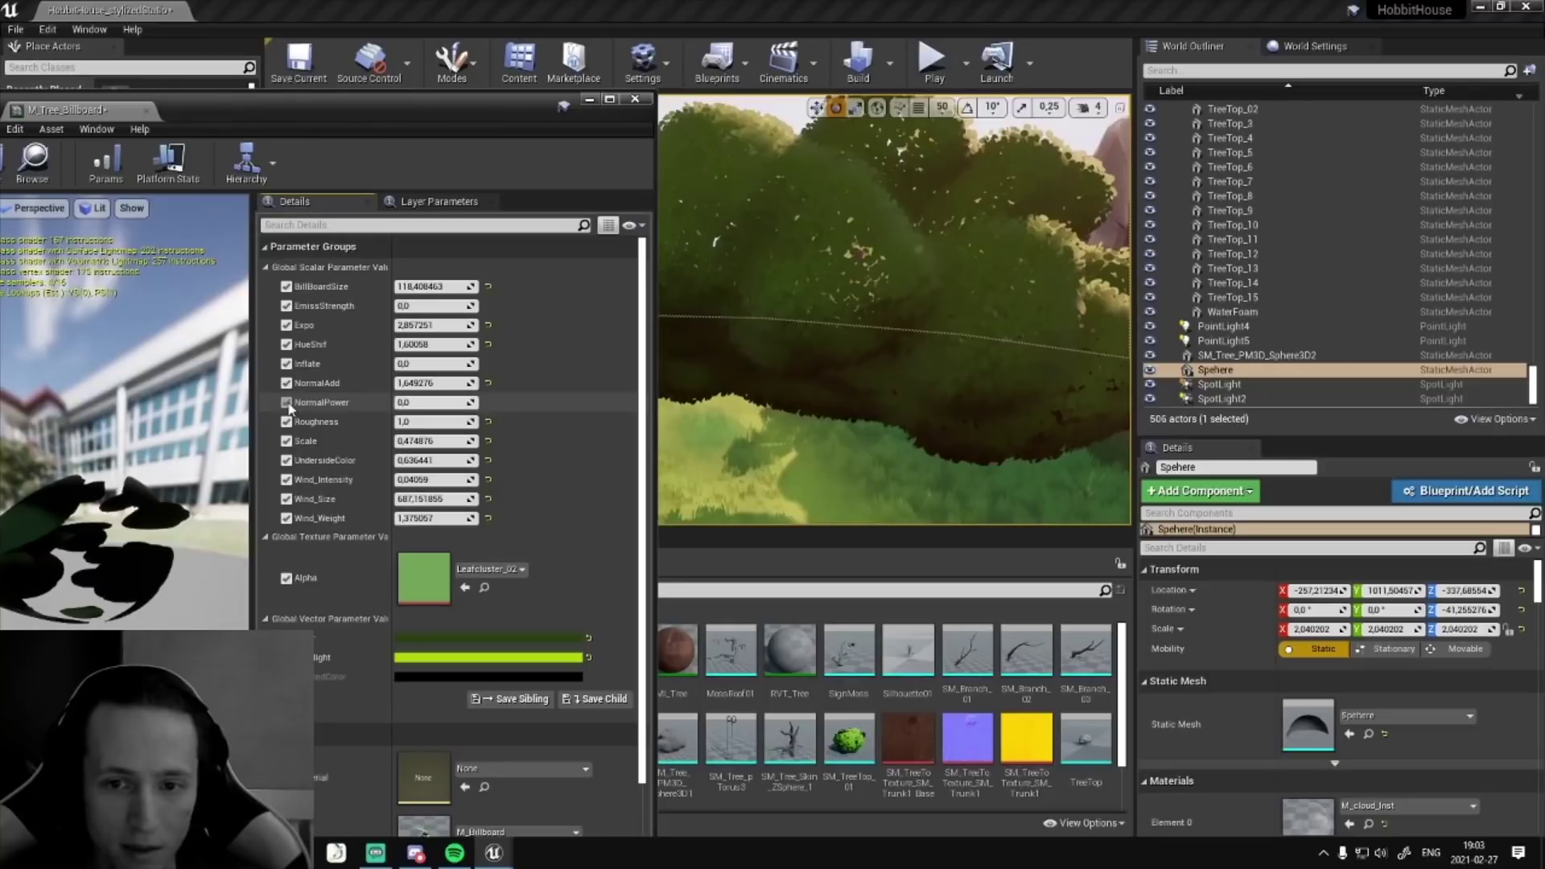
{"action": "mouse_move", "coordinate": [434, 402]}
{"action": "left_mouse_down"}
{"action": "mouse_move", "coordinate": [475, 402]}
{"action": "mouse_move", "coordinate": [414, 404]}
{"action": "left_mouse_up"}
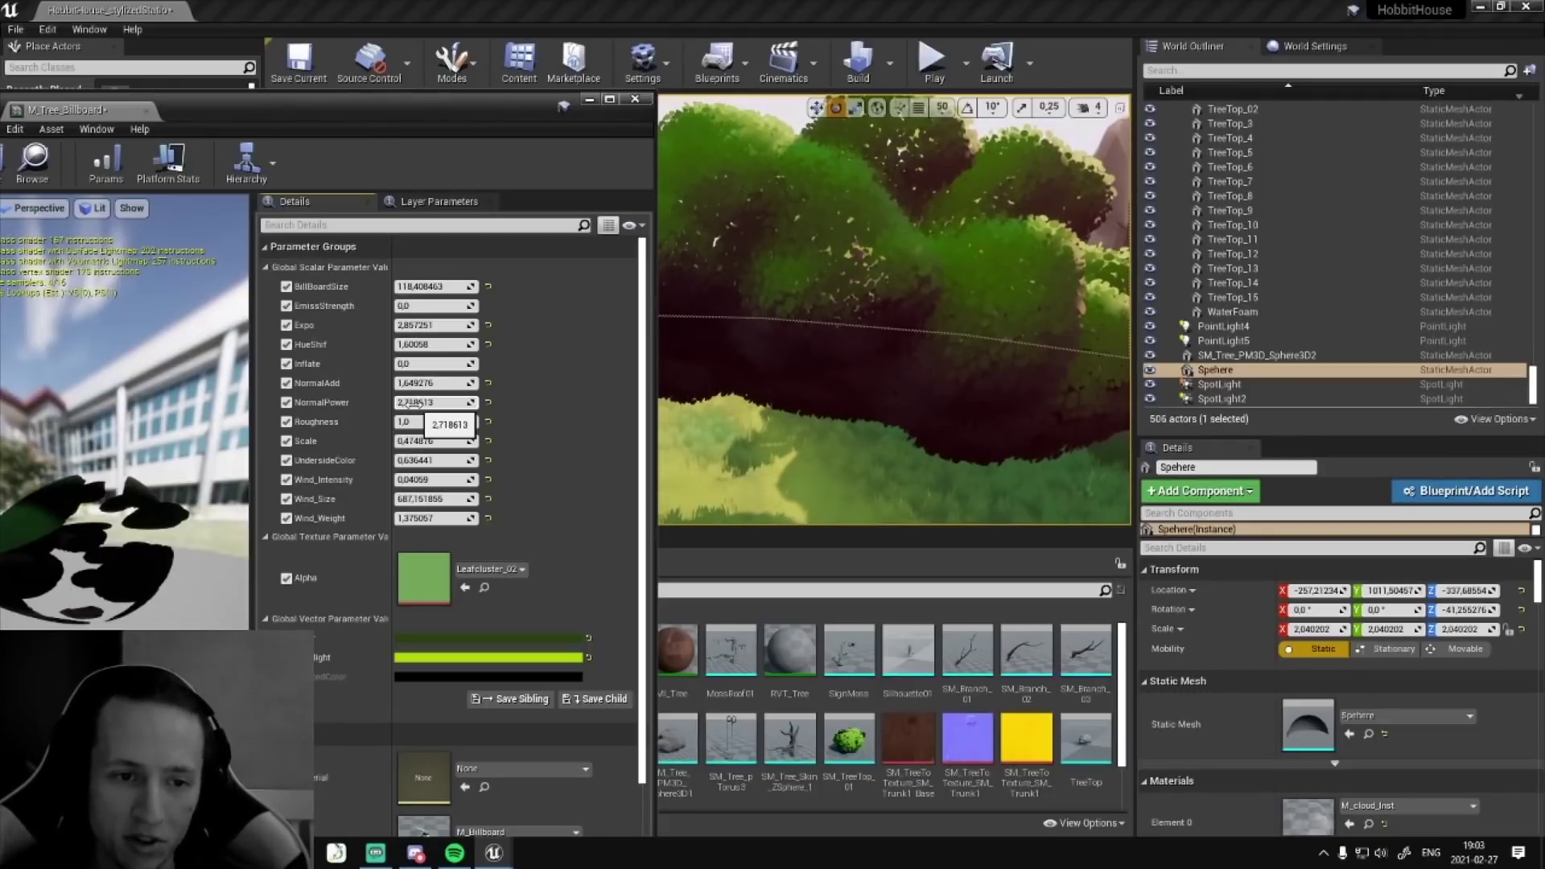
{"action": "mouse_move", "coordinate": [417, 384]}
{"action": "left_mouse_down"}
{"action": "mouse_move", "coordinate": [382, 383]}
{"action": "mouse_move", "coordinate": [414, 384]}
{"action": "left_mouse_up"}
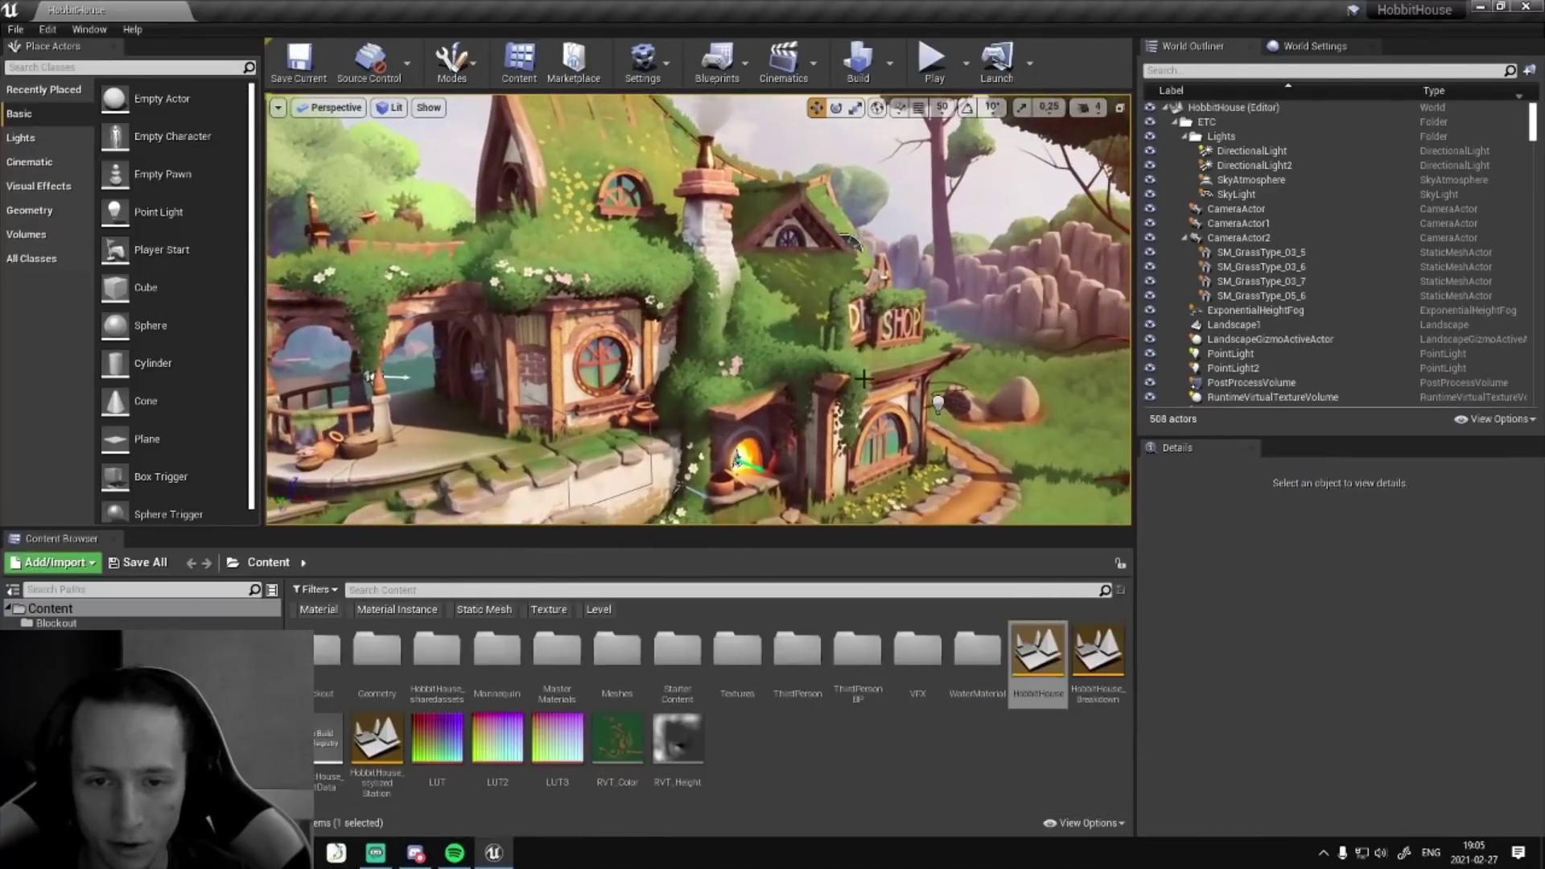
{"action": "scroll", "coordinate": [851, 311], "scroll_direction": "up", "scroll_amount": 5}
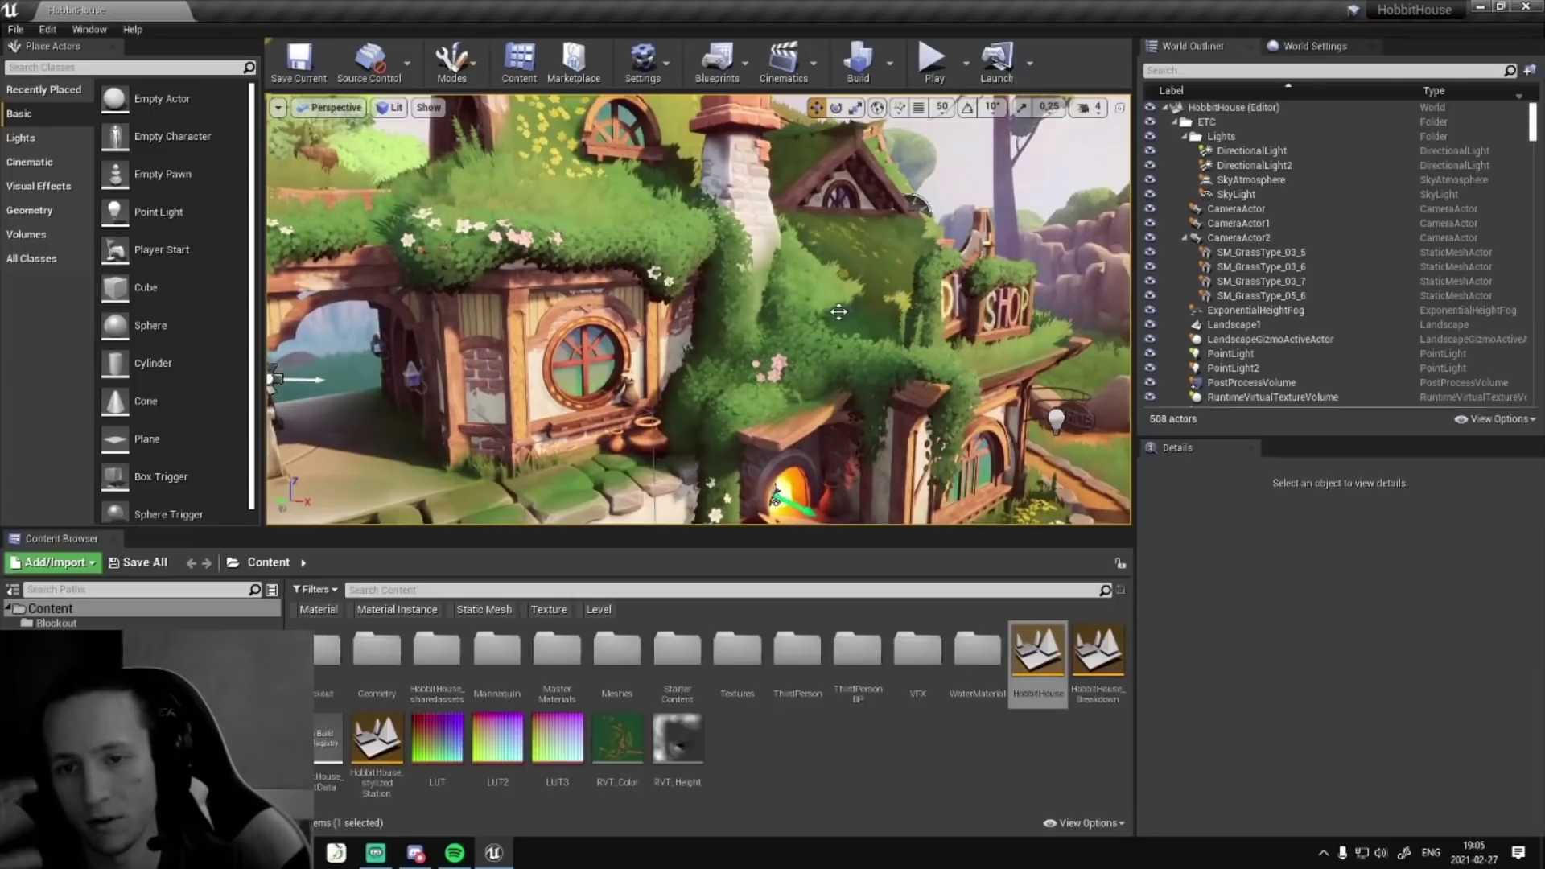
{"action": "scroll", "coordinate": [640, 302], "scroll_direction": "down", "scroll_amount": 5}
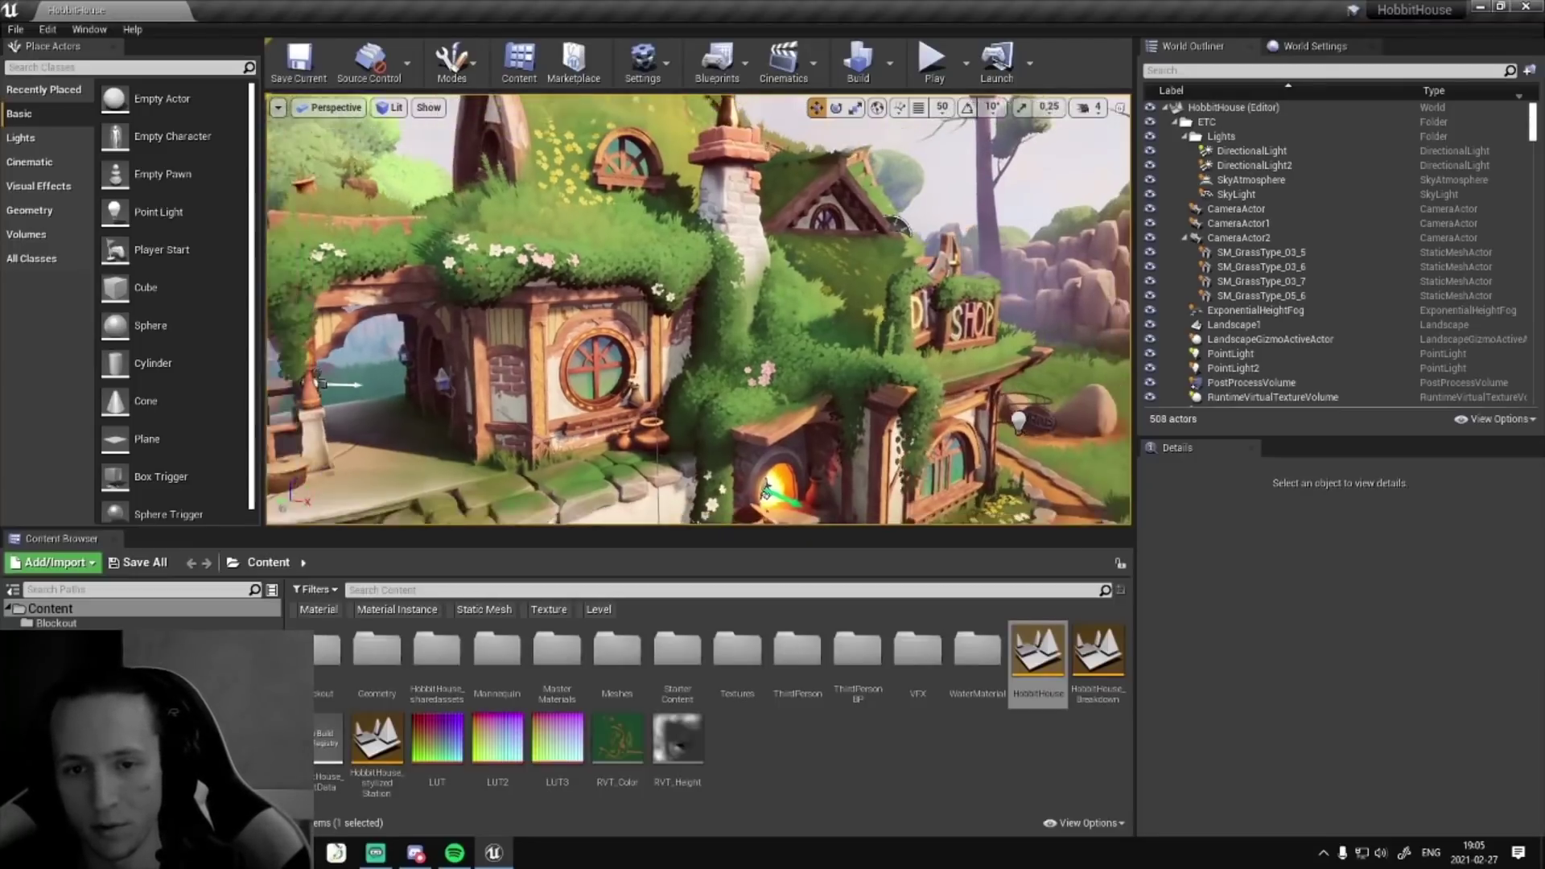
{"action": "right_click_drag", "start_coordinate": [635, 364], "coordinate": [635, 346]}
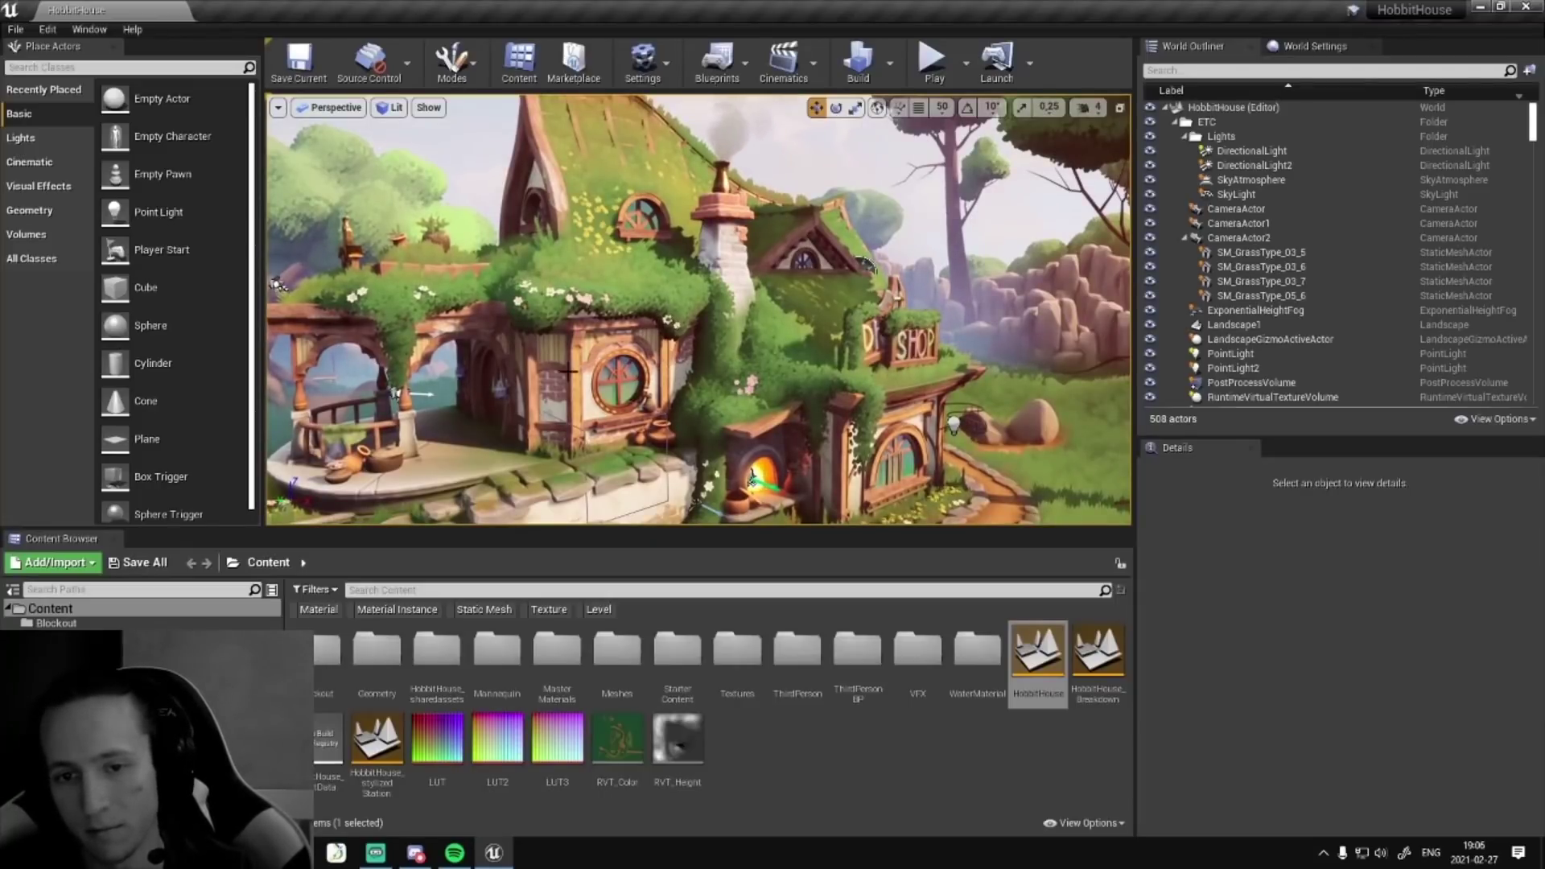
{"action": "right_click_drag", "start_coordinate": [667, 367], "coordinate": [655, 346]}
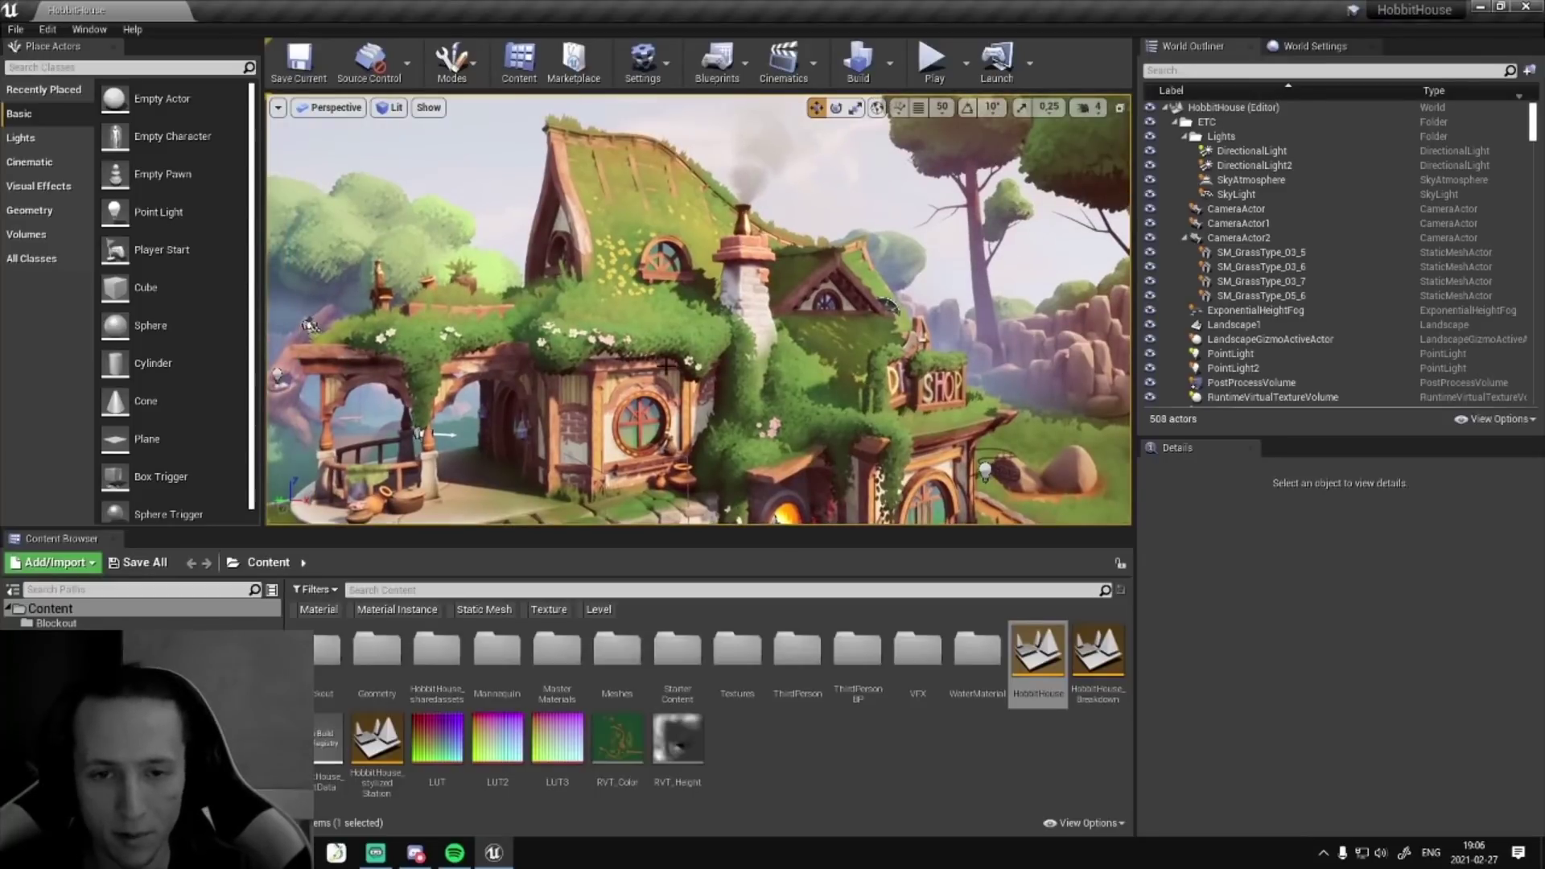